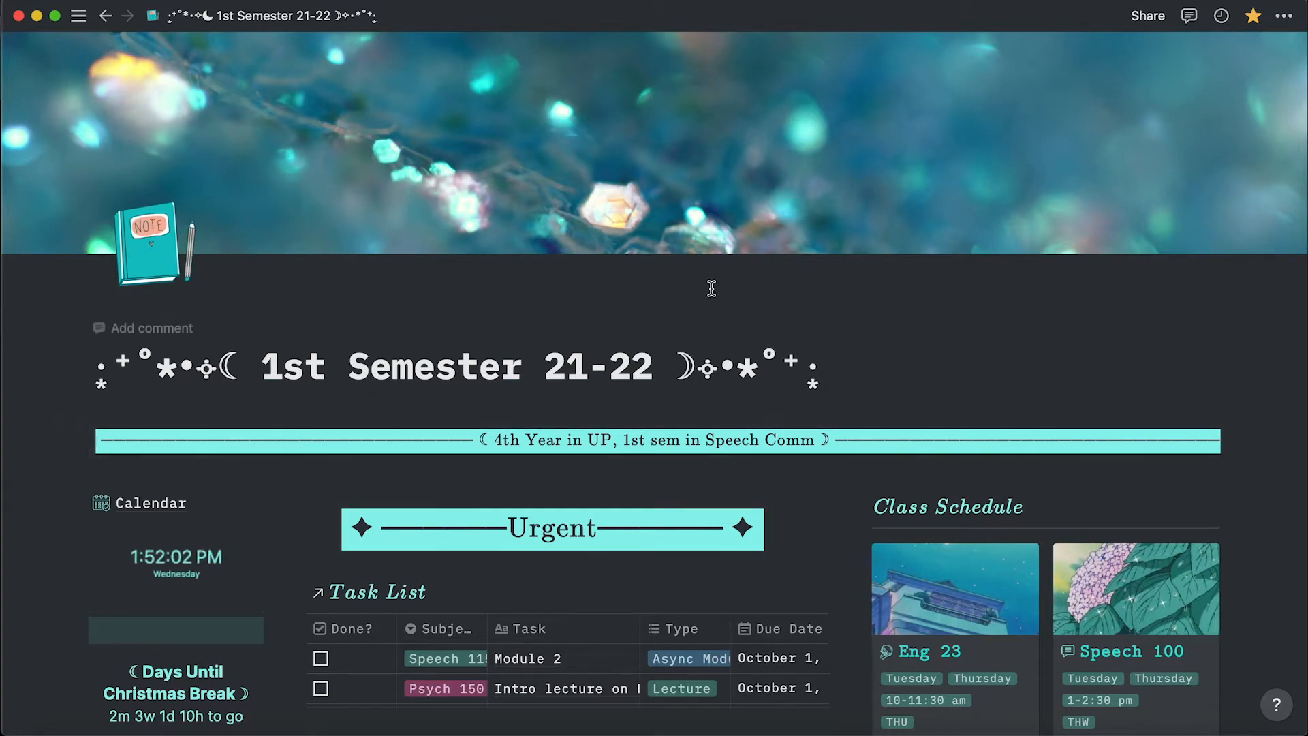
# Look over the 1st Semester 21-22 page, including its cover, title, countdowns, Urgent and Daily Dash task lists, and Class Schedule gallery.
pyautogui.scroll(-5, 709, 286)
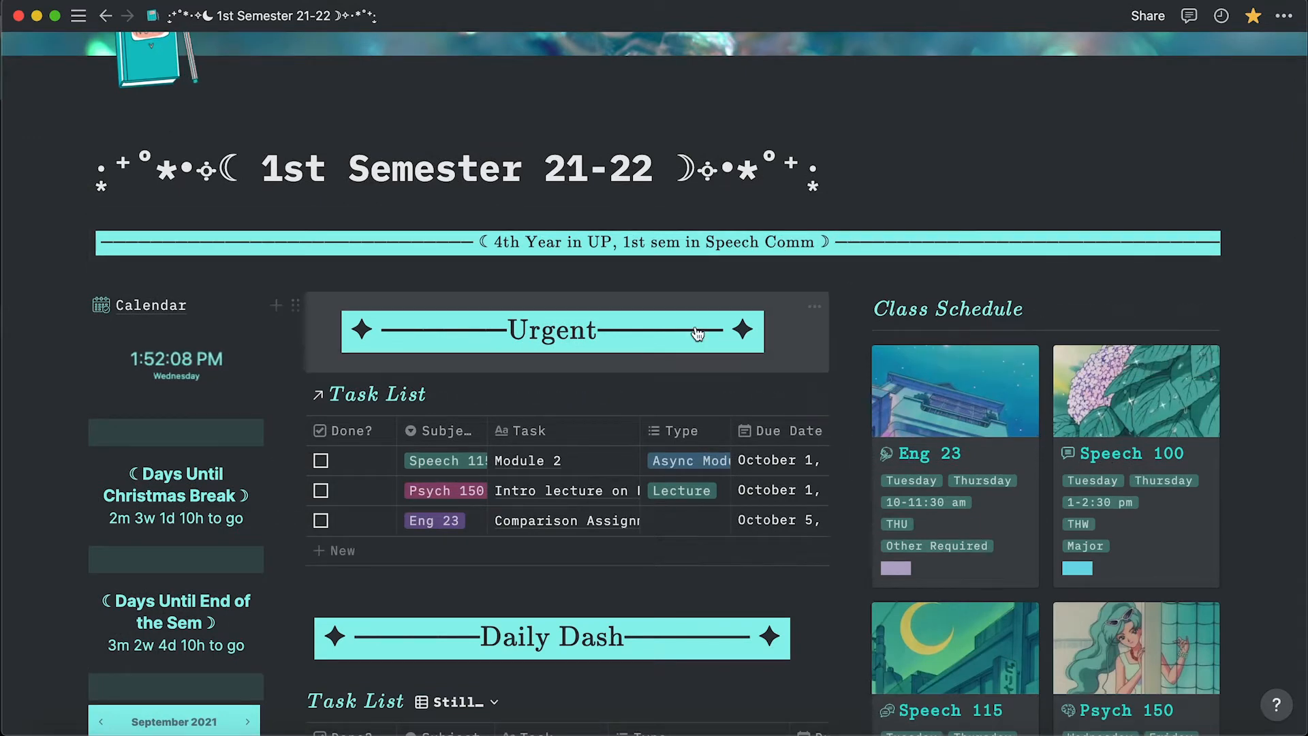
pyautogui.scroll(3, 700, 335)
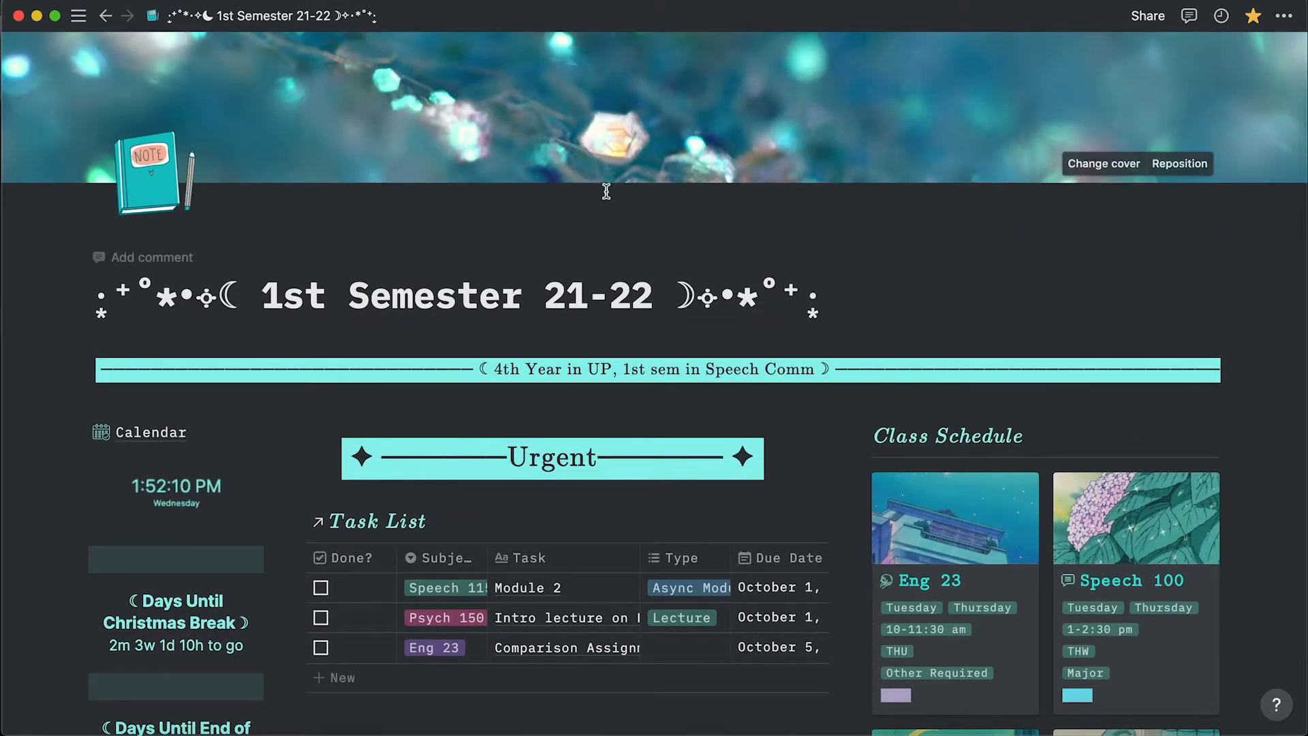
pyautogui.scroll(-2, 579, 303)
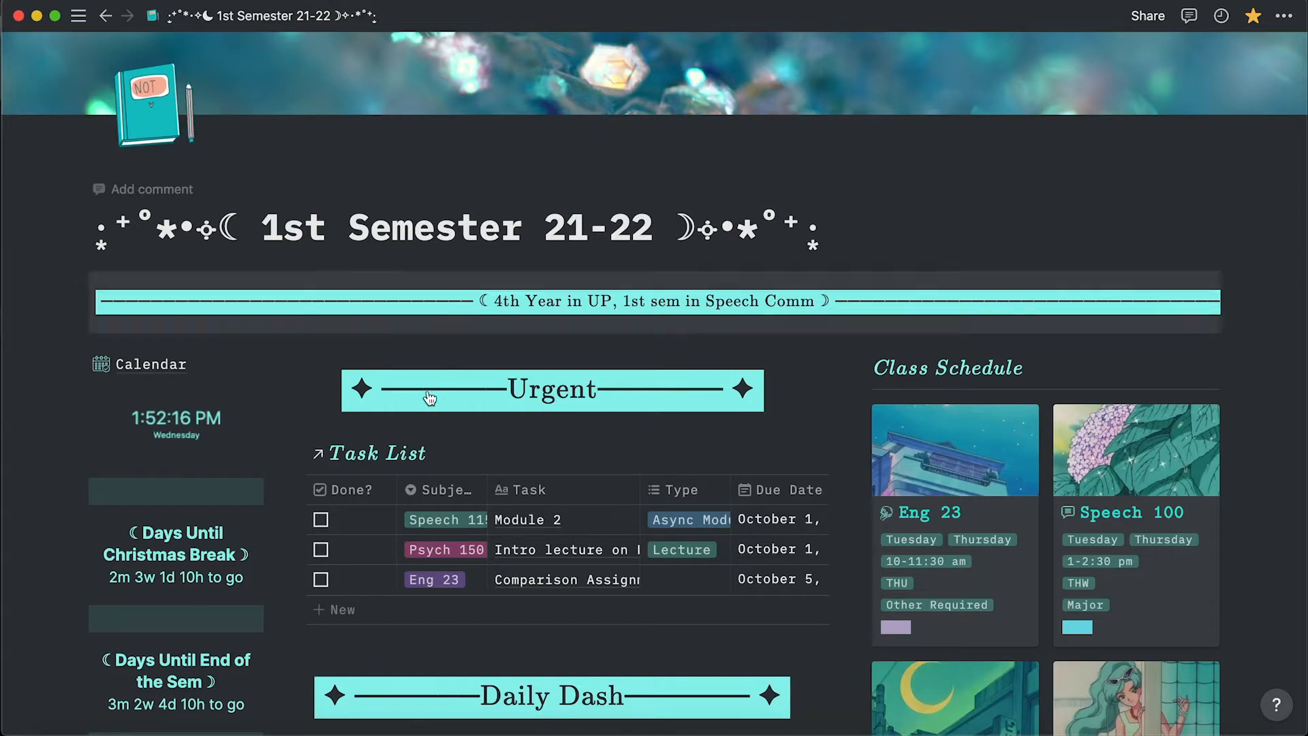
pyautogui.scroll(-3, 635, 342)
pyautogui.scroll(-5, 791, 505)
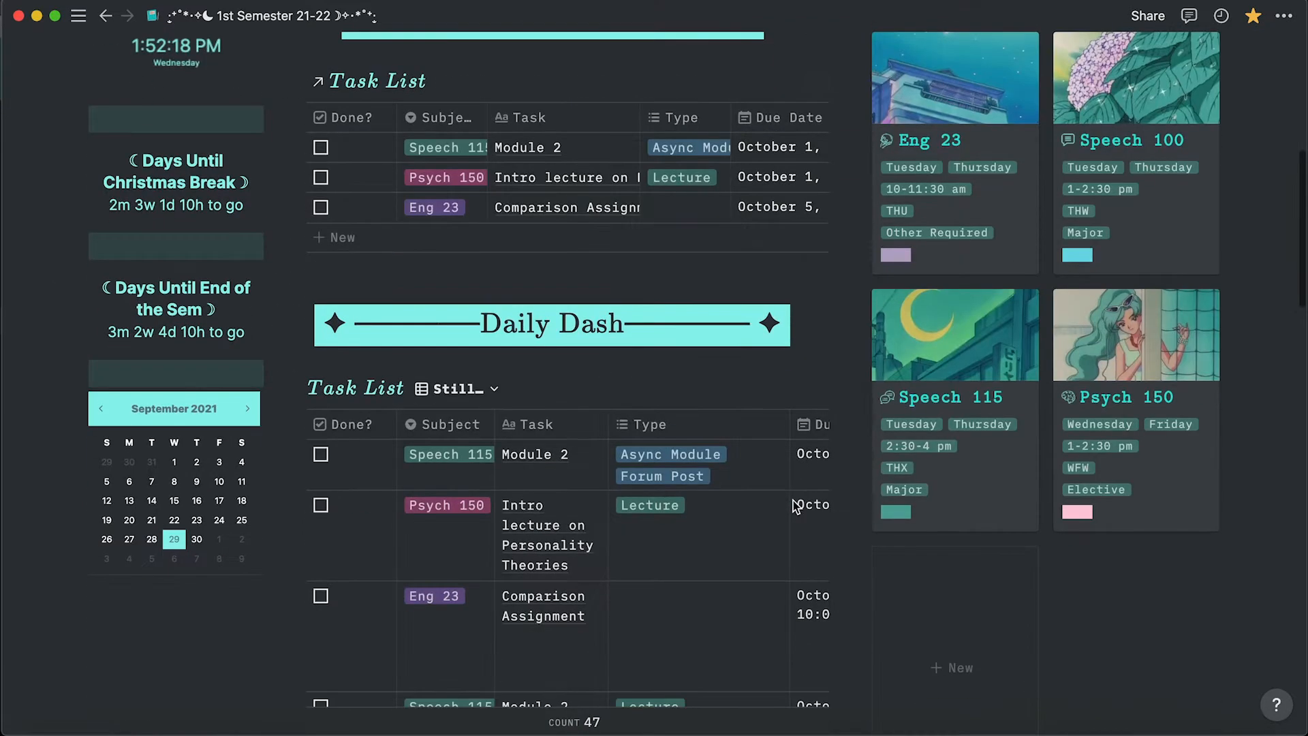
pyautogui.scroll(6, 1259, 362)
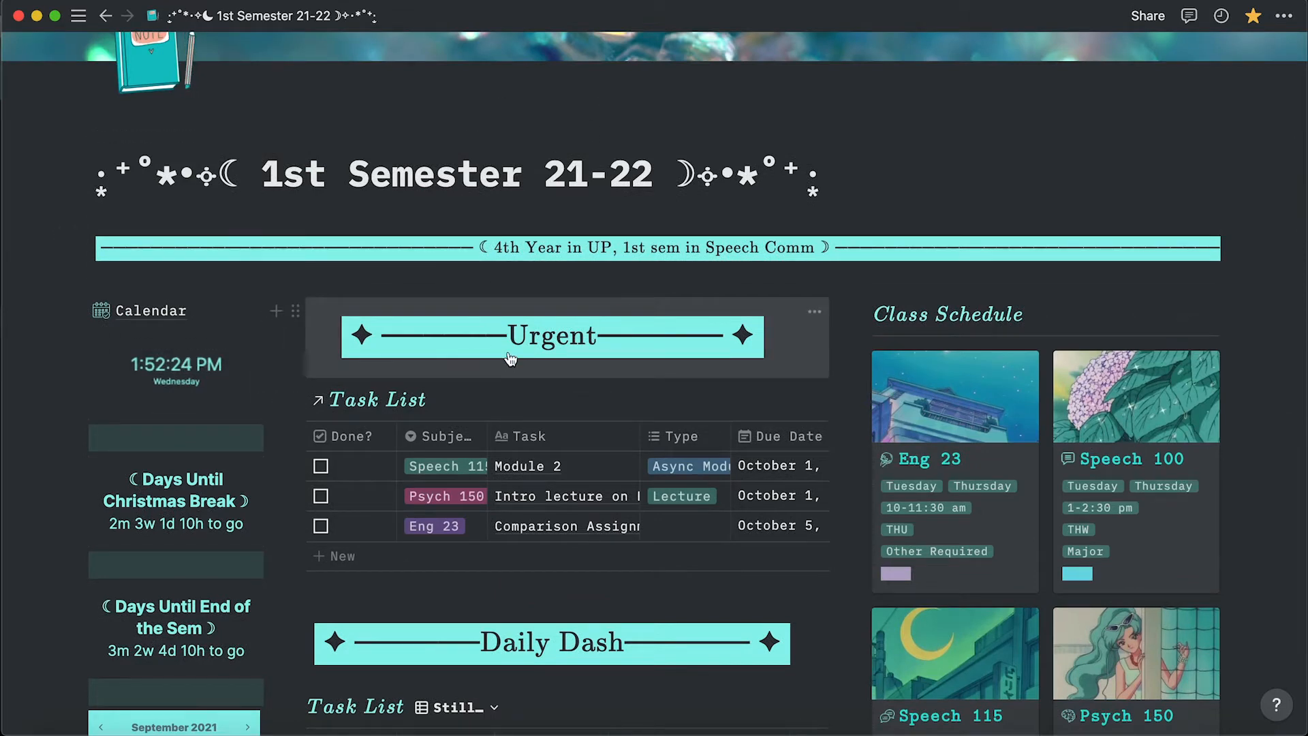
pyautogui.scroll(-2, 531, 340)
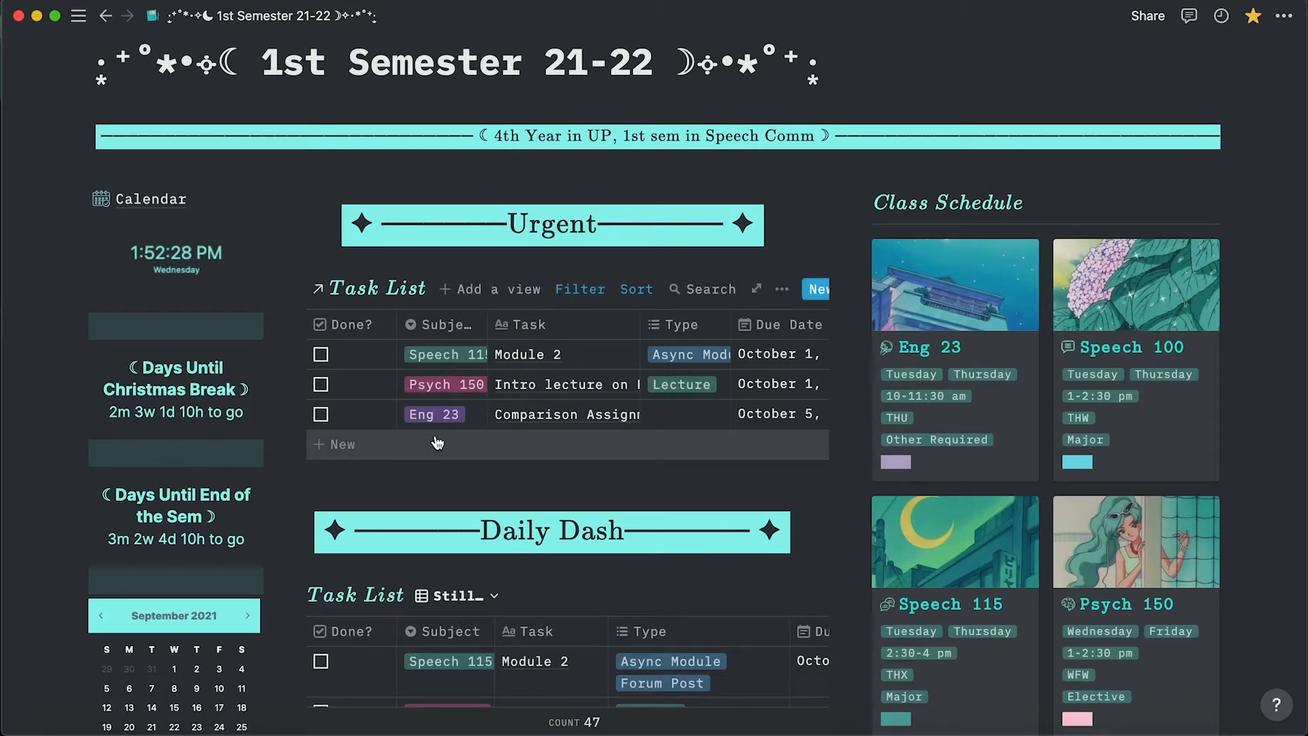
pyautogui.scroll(2, 277, 218)
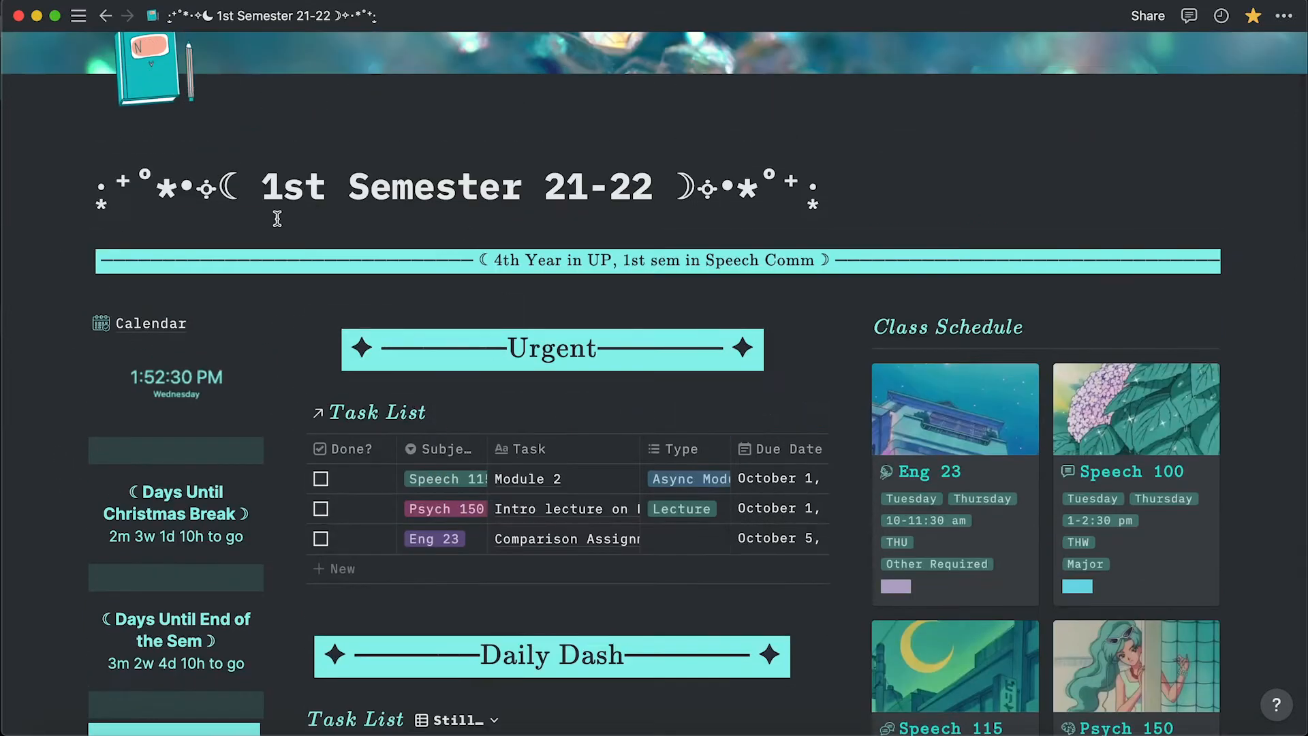
pyautogui.scroll(3, 277, 218)
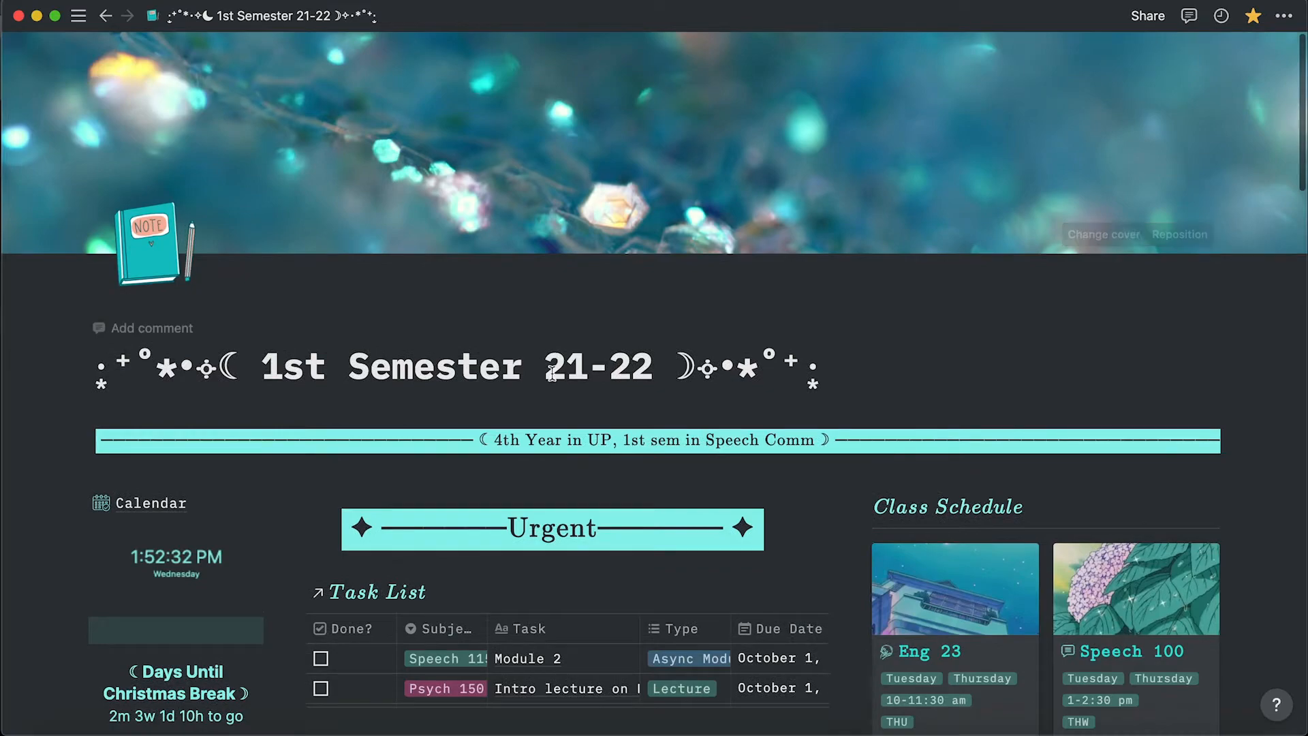
pyautogui.scroll(-8, 552, 373)
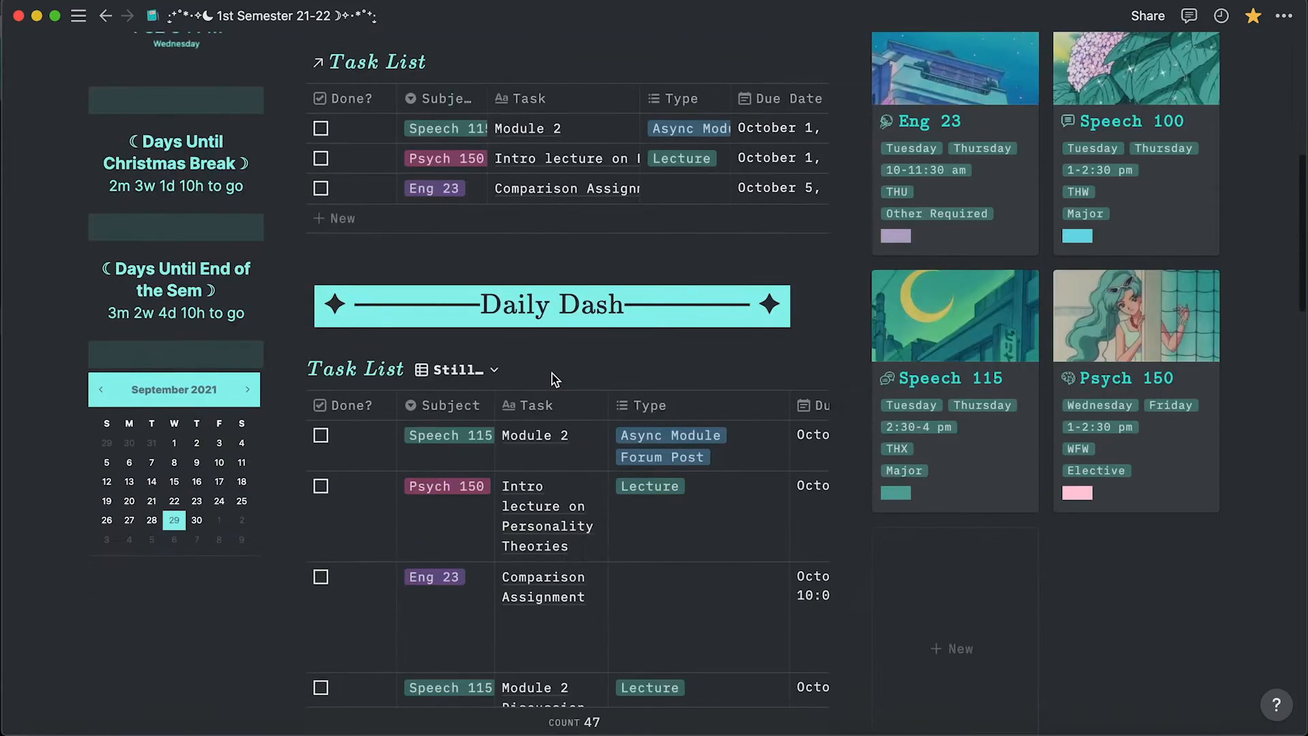
pyautogui.scroll(-8, 552, 373)
pyautogui.scroll(11, 552, 373)
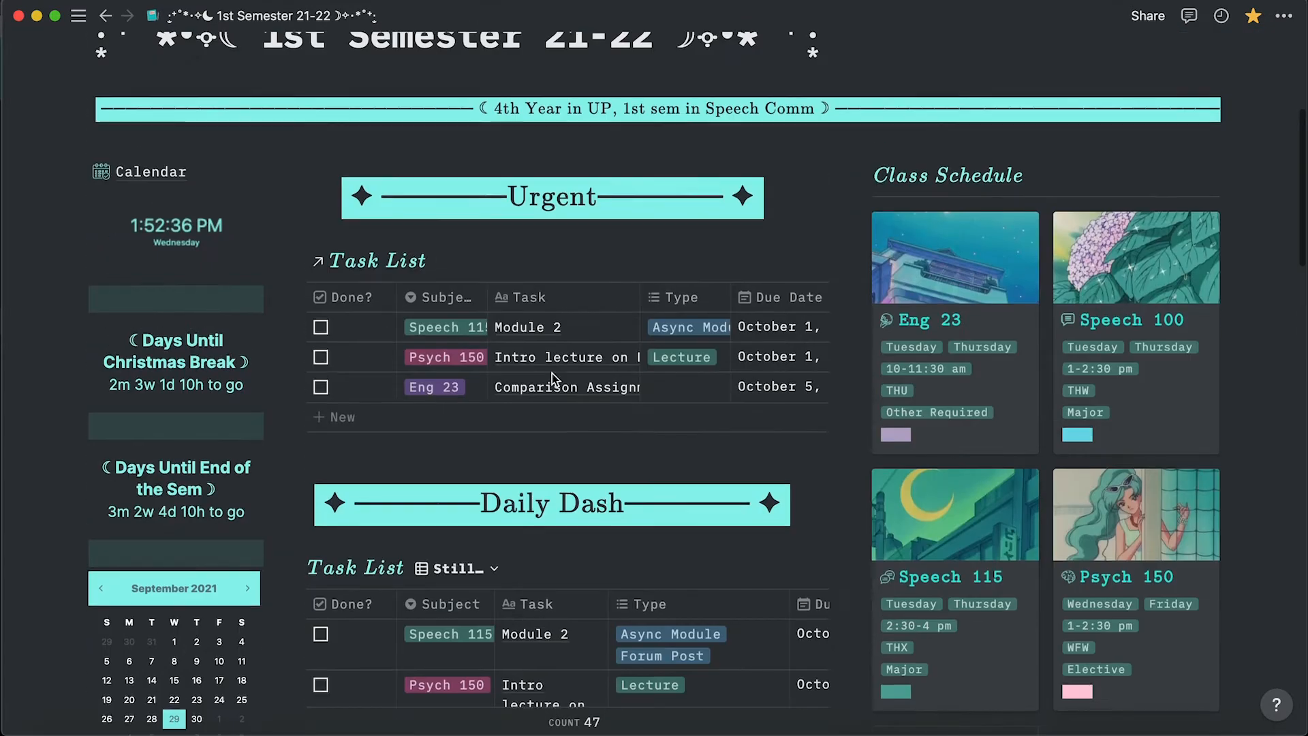
pyautogui.scroll(2, 554, 379)
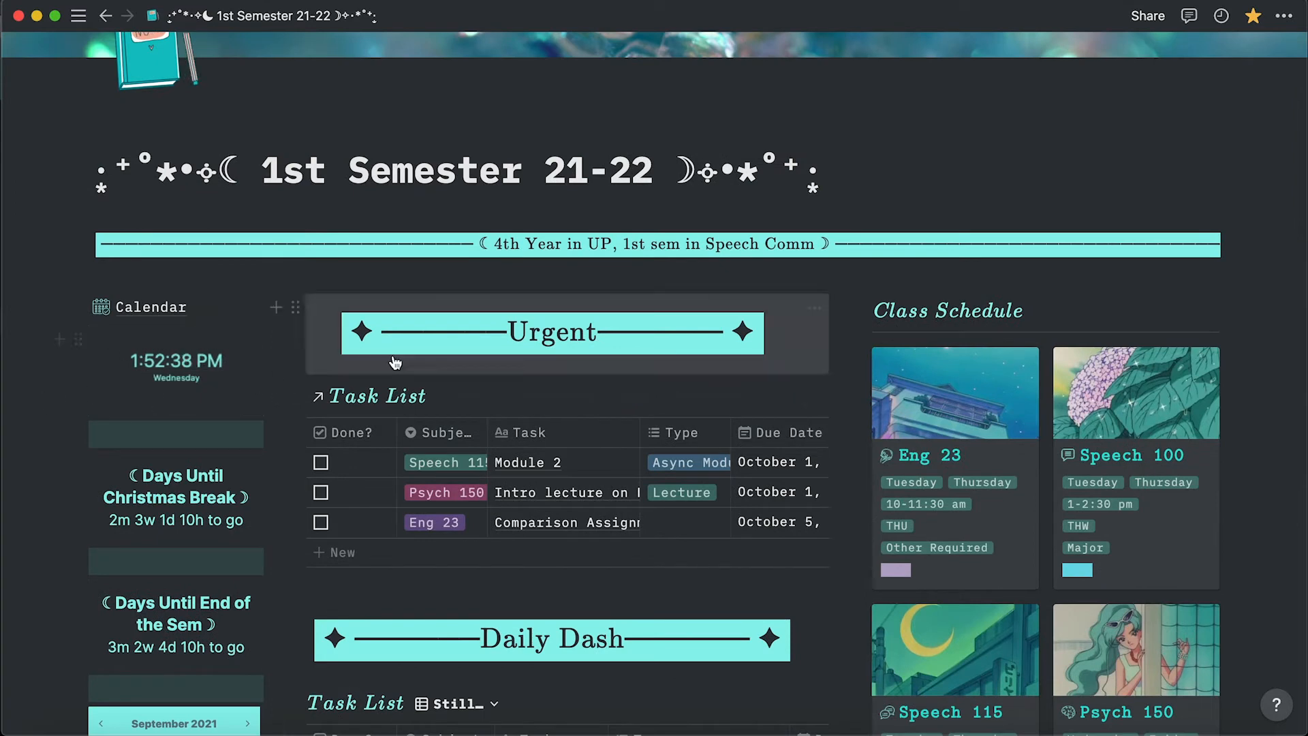
pyautogui.scroll(3, 885, 137)
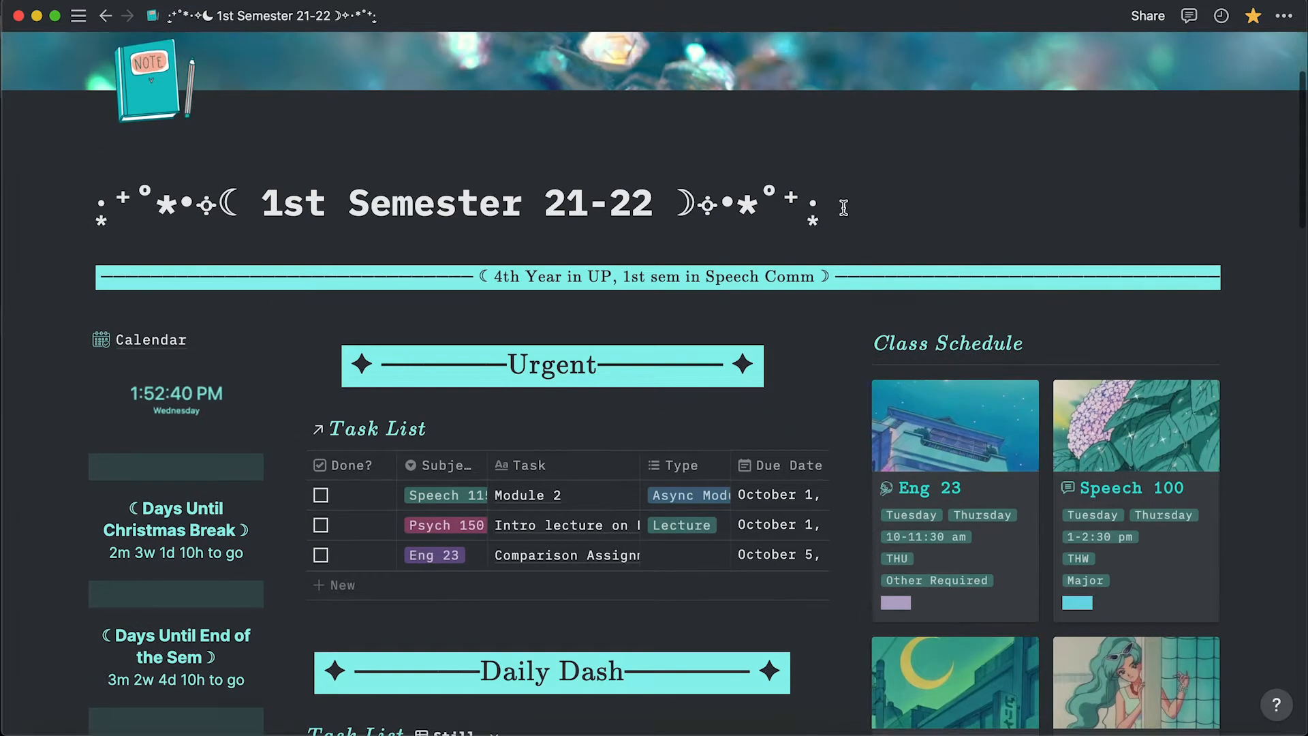
pyautogui.scroll(-4, 635, 385)
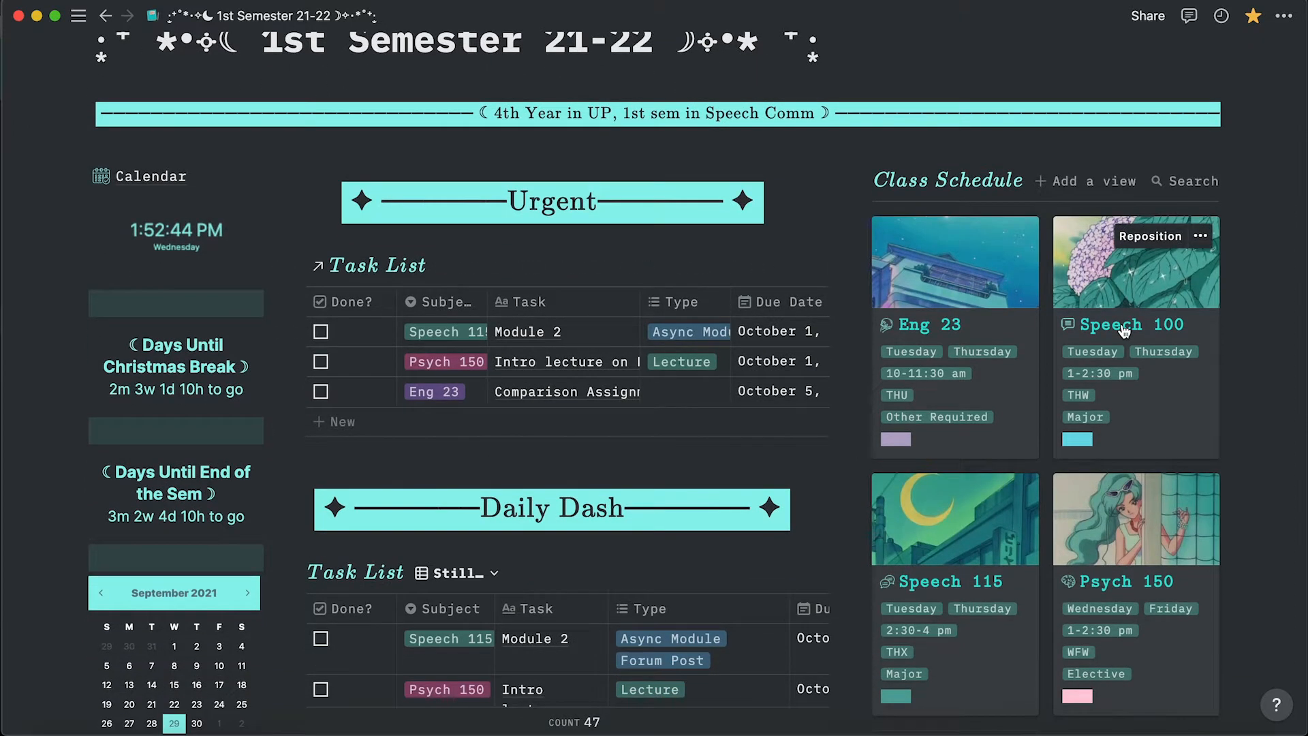
pyautogui.scroll(1, 586, 272)
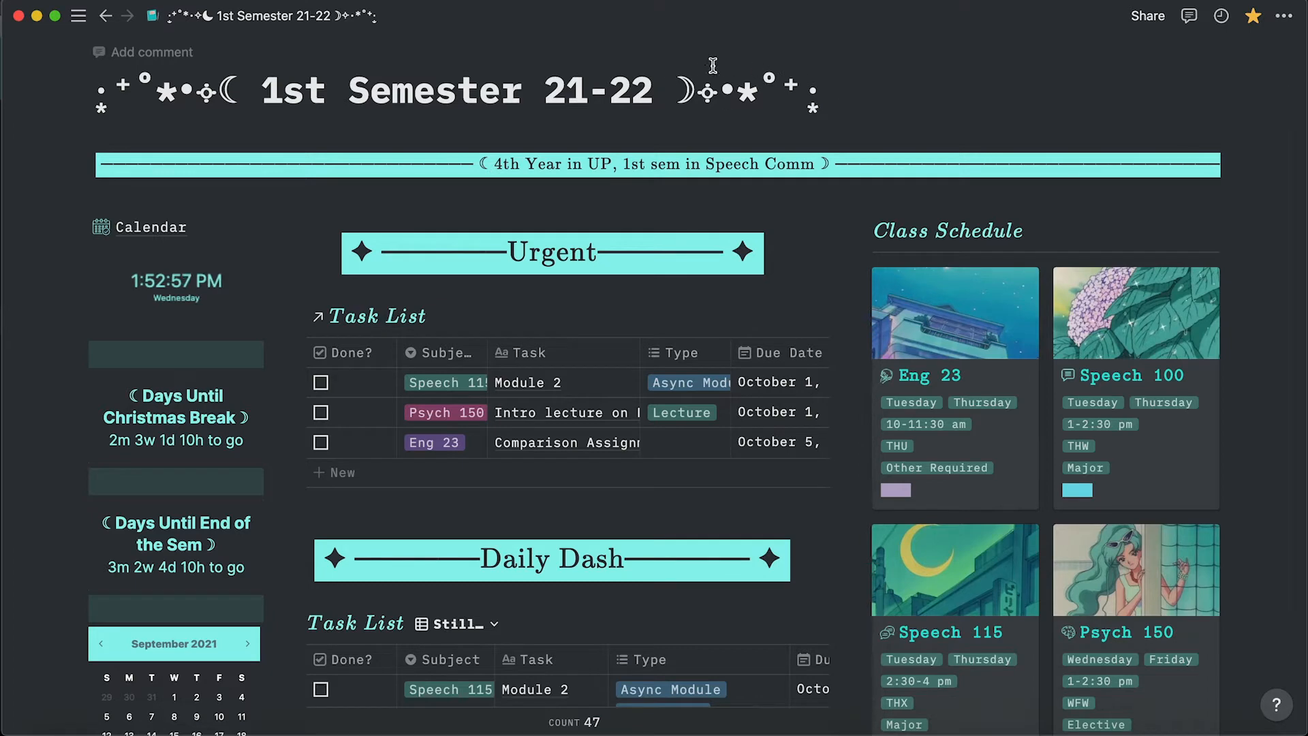
pyautogui.scroll(5, 426, 239)
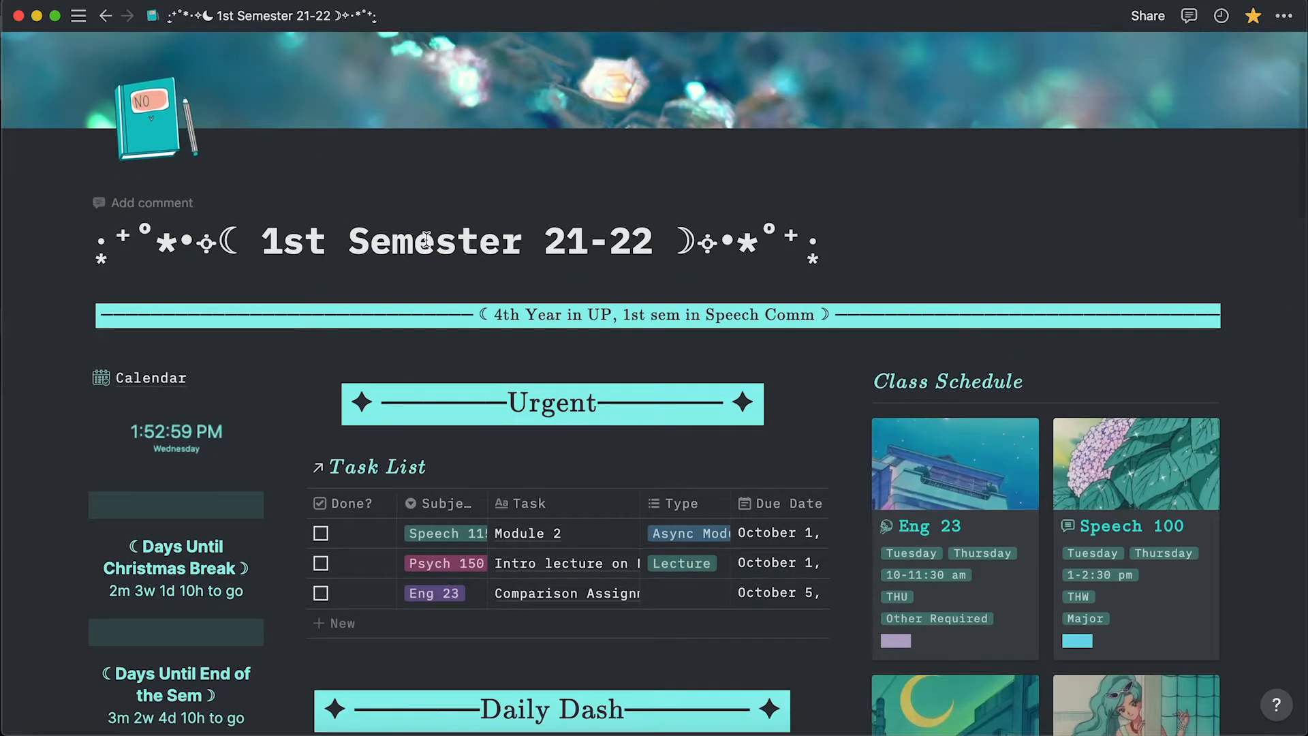
pyautogui.scroll(-10, 425, 239)
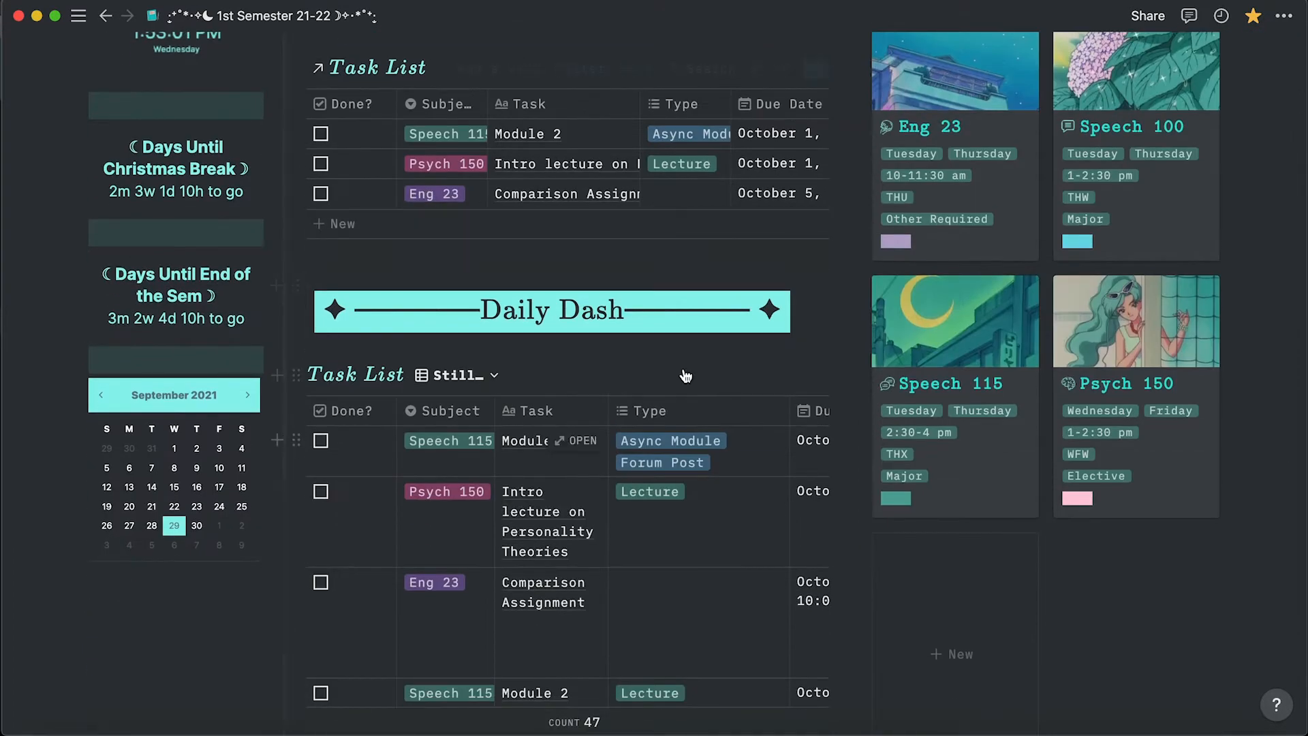
pyautogui.scroll(3, 1214, 339)
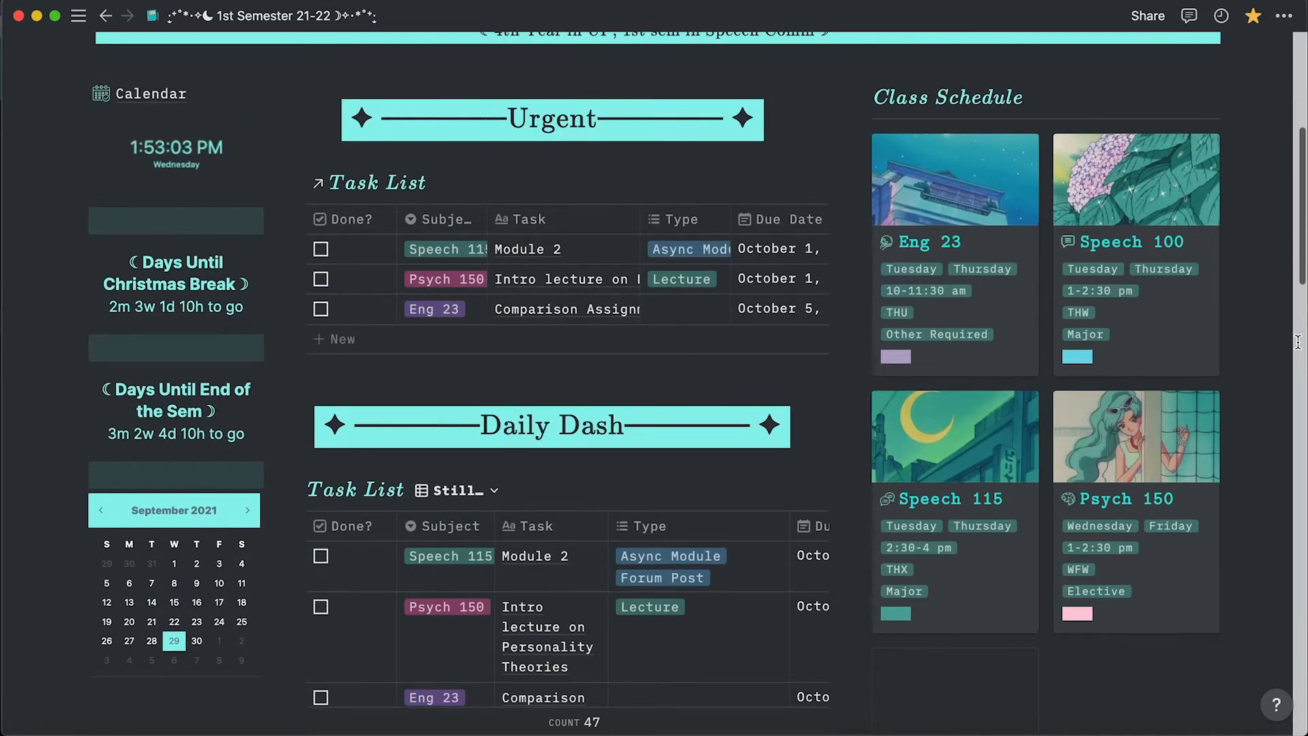
pyautogui.scroll(2, 1298, 341)
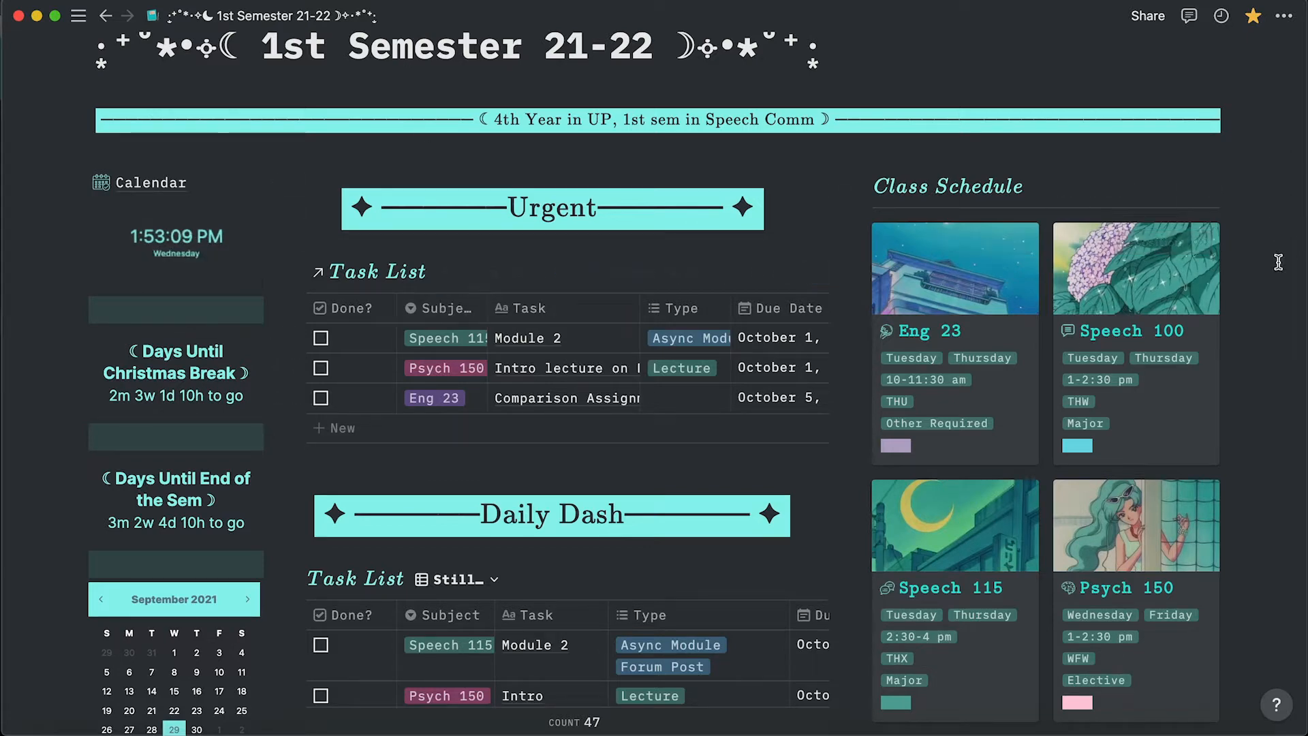
pyautogui.scroll(-2, 1278, 263)
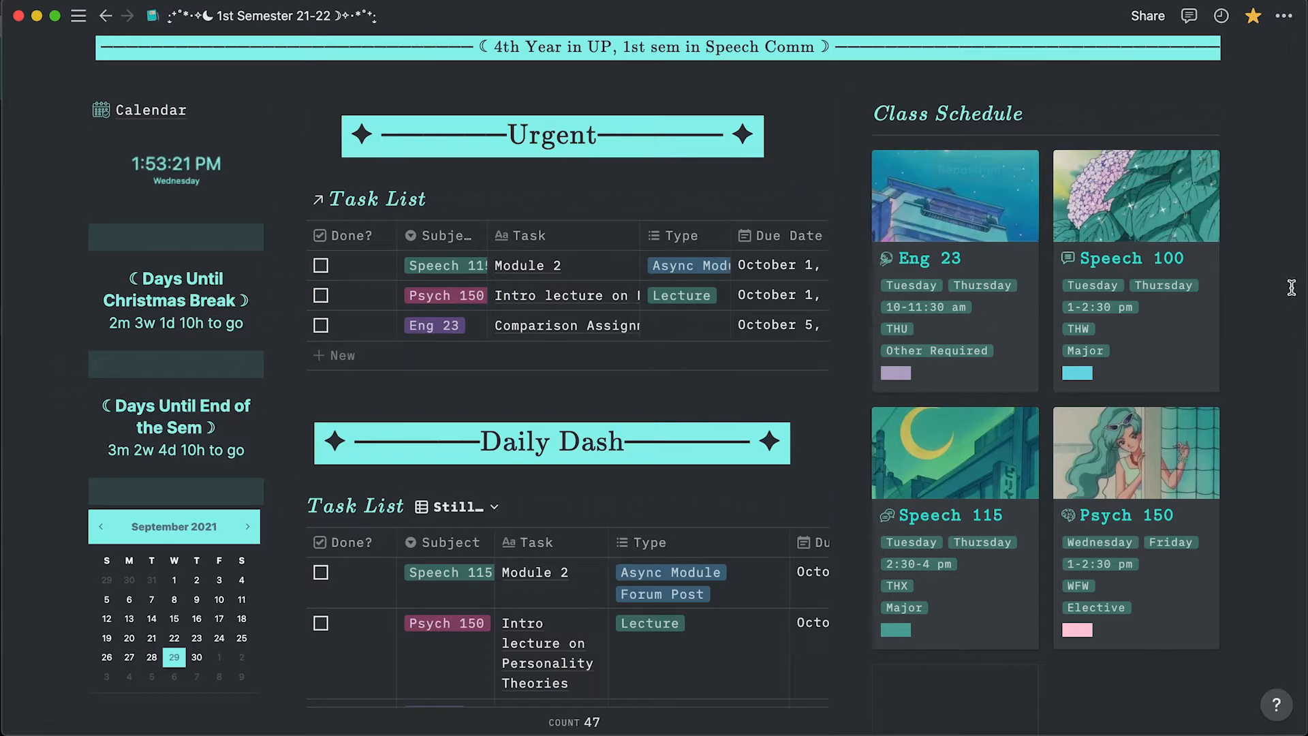
pyautogui.scroll(3, 1291, 286)
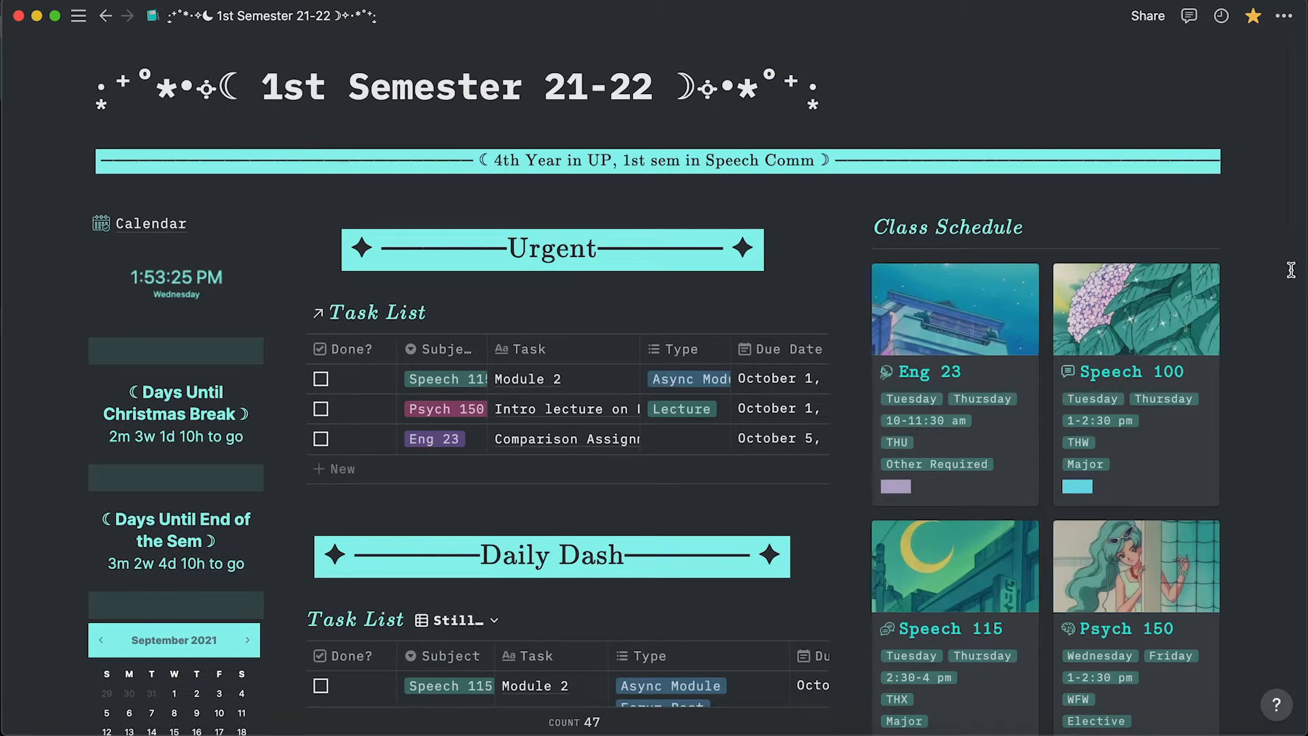
pyautogui.scroll(7, 1277, 231)
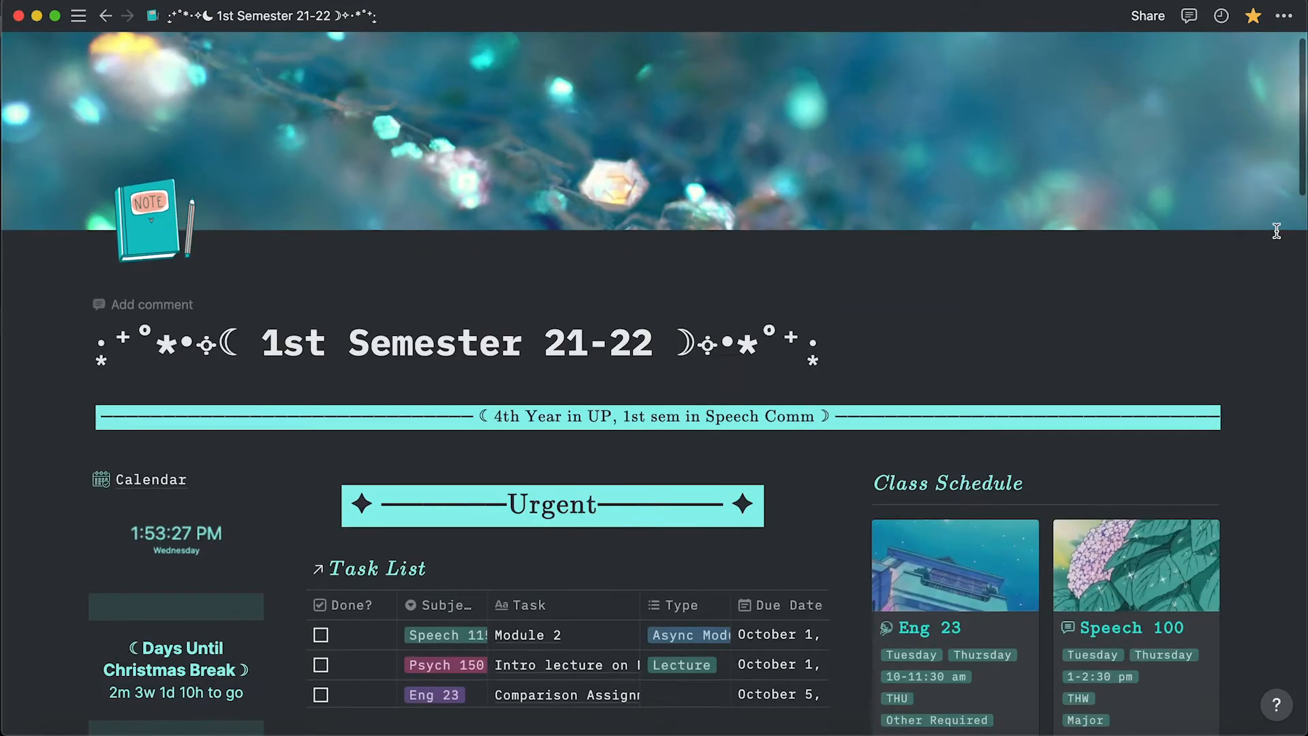
pyautogui.scroll(1, 1276, 231)
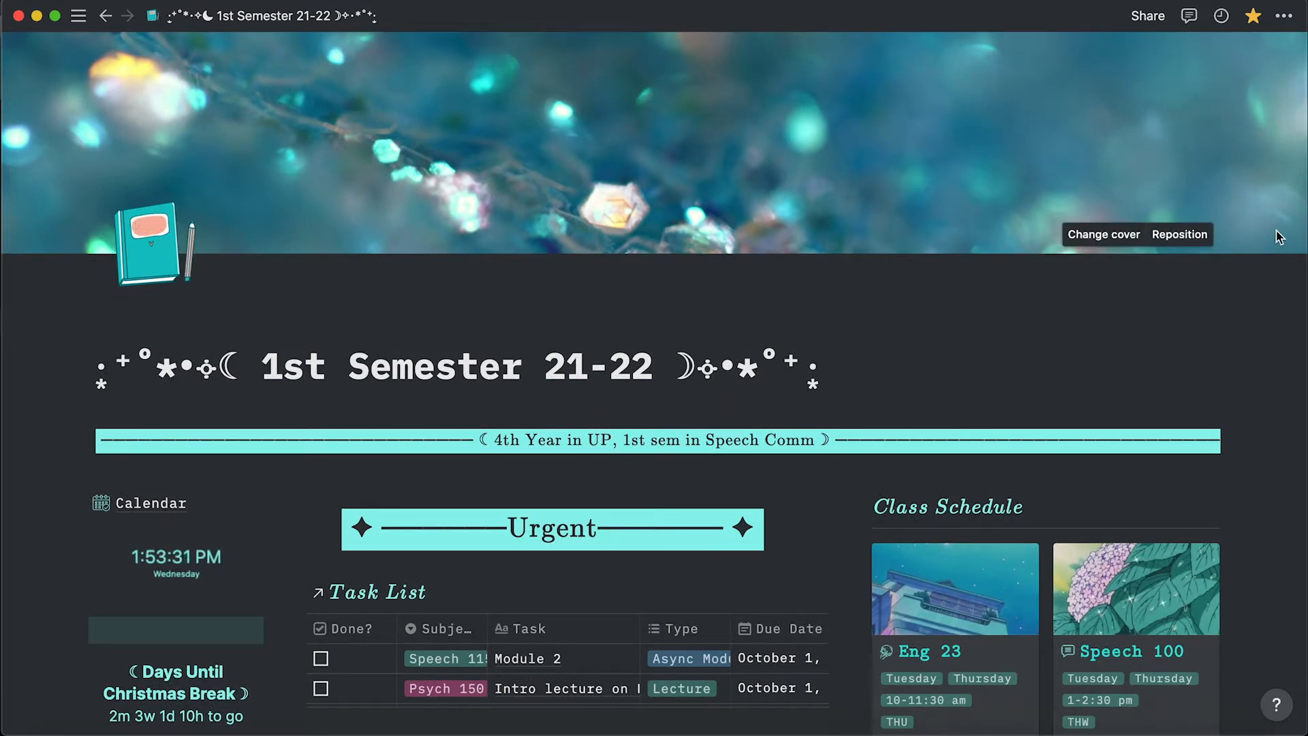
pyautogui.scroll(-1, 920, 303)
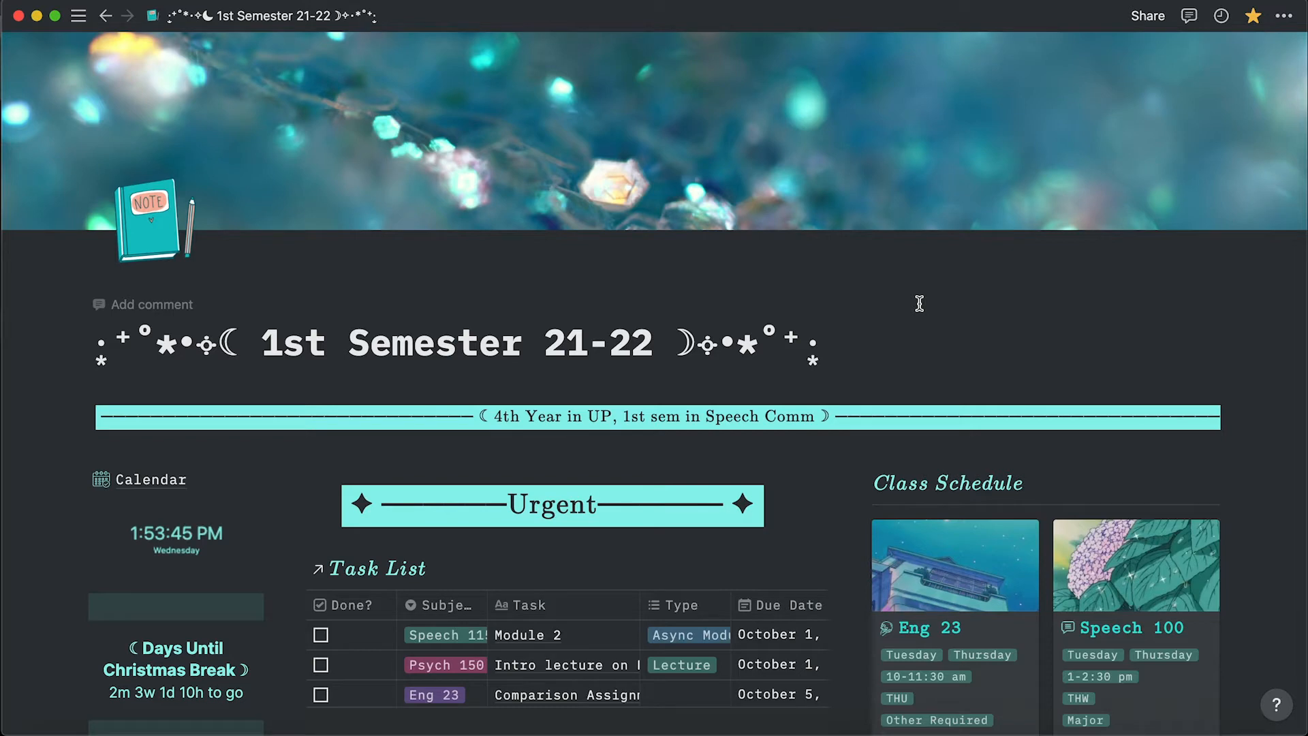
pyautogui.scroll(-5, 486, 393)
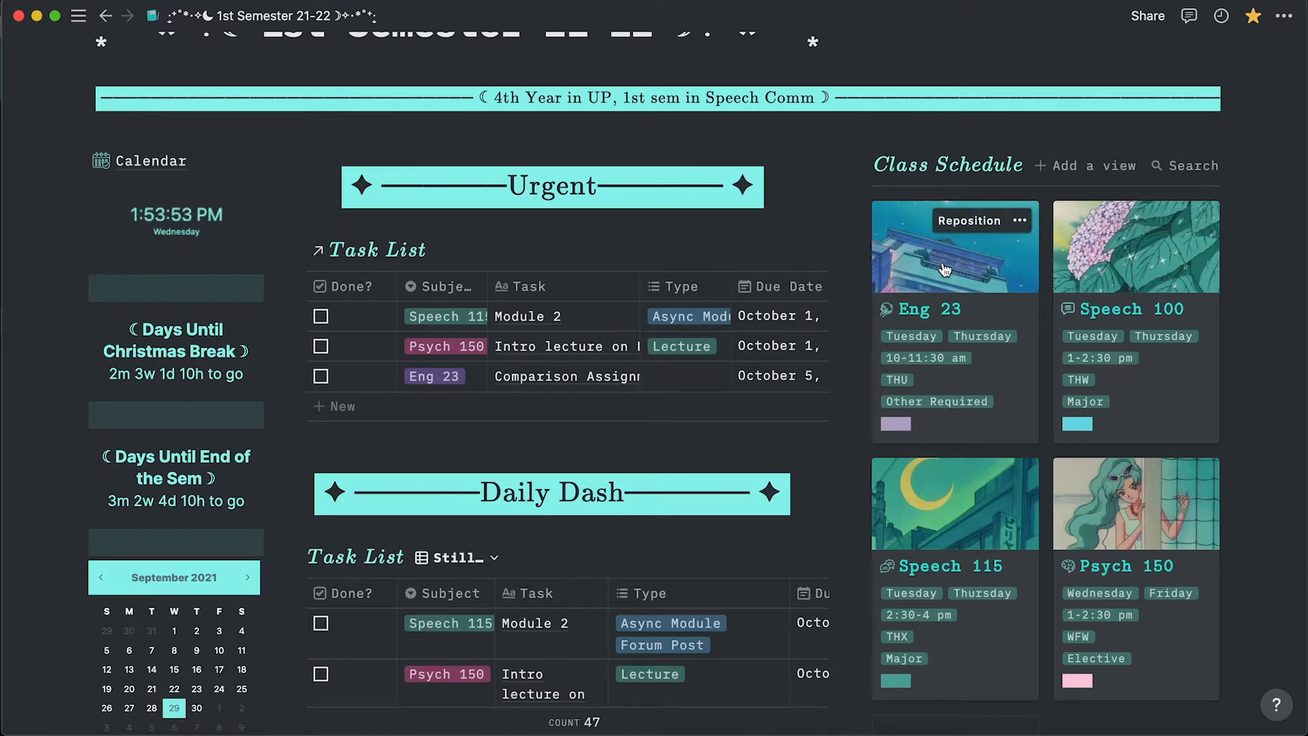
pyautogui.scroll(-3, 945, 270)
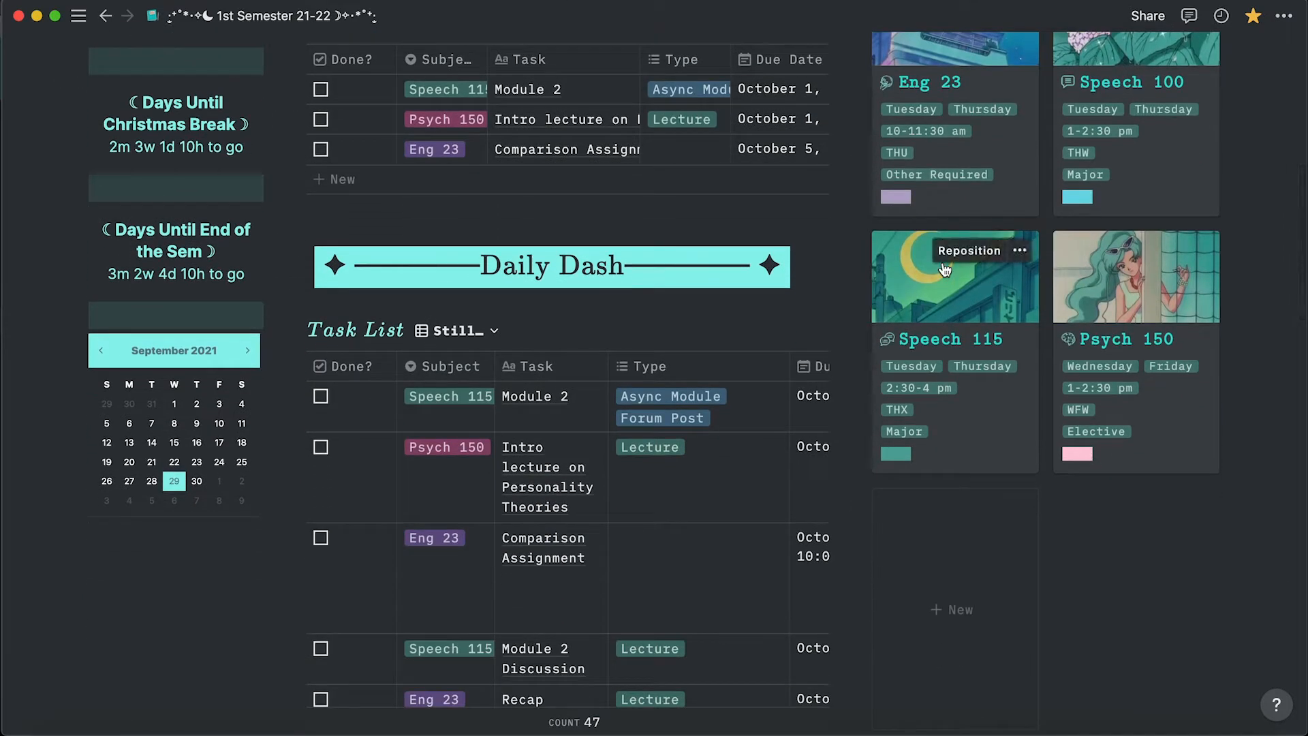
pyautogui.scroll(2, 945, 270)
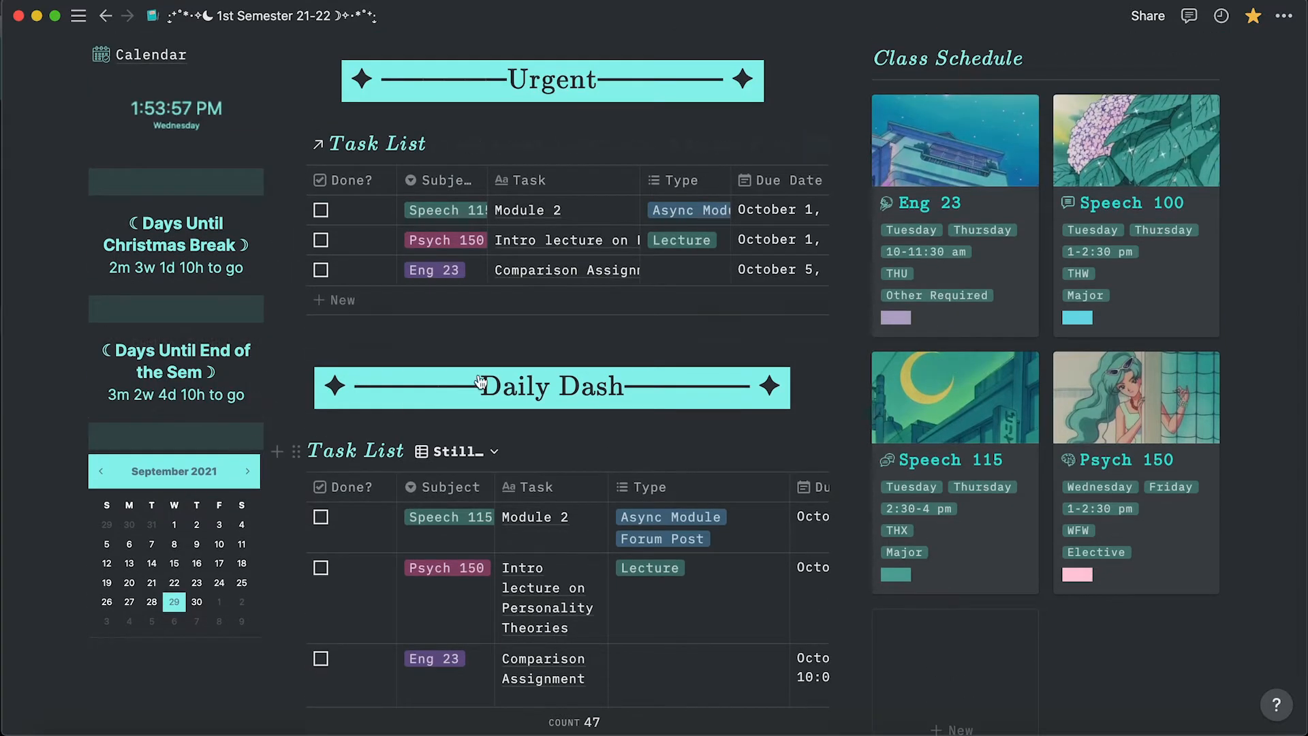
# Open the page's cover options and search Unsplash for "turqoise" images.
pyautogui.scroll(6, 409, 399)
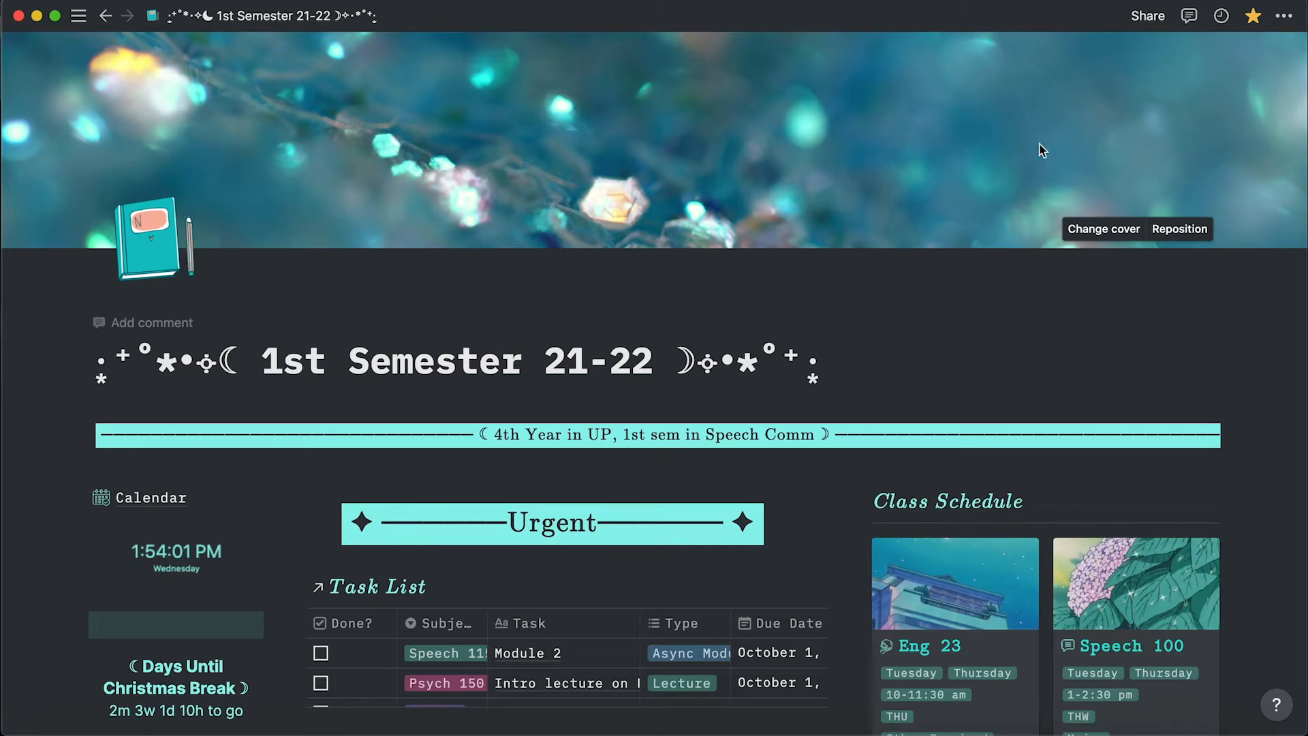
pyautogui.click(1105, 229)
pyautogui.click(1027, 266)
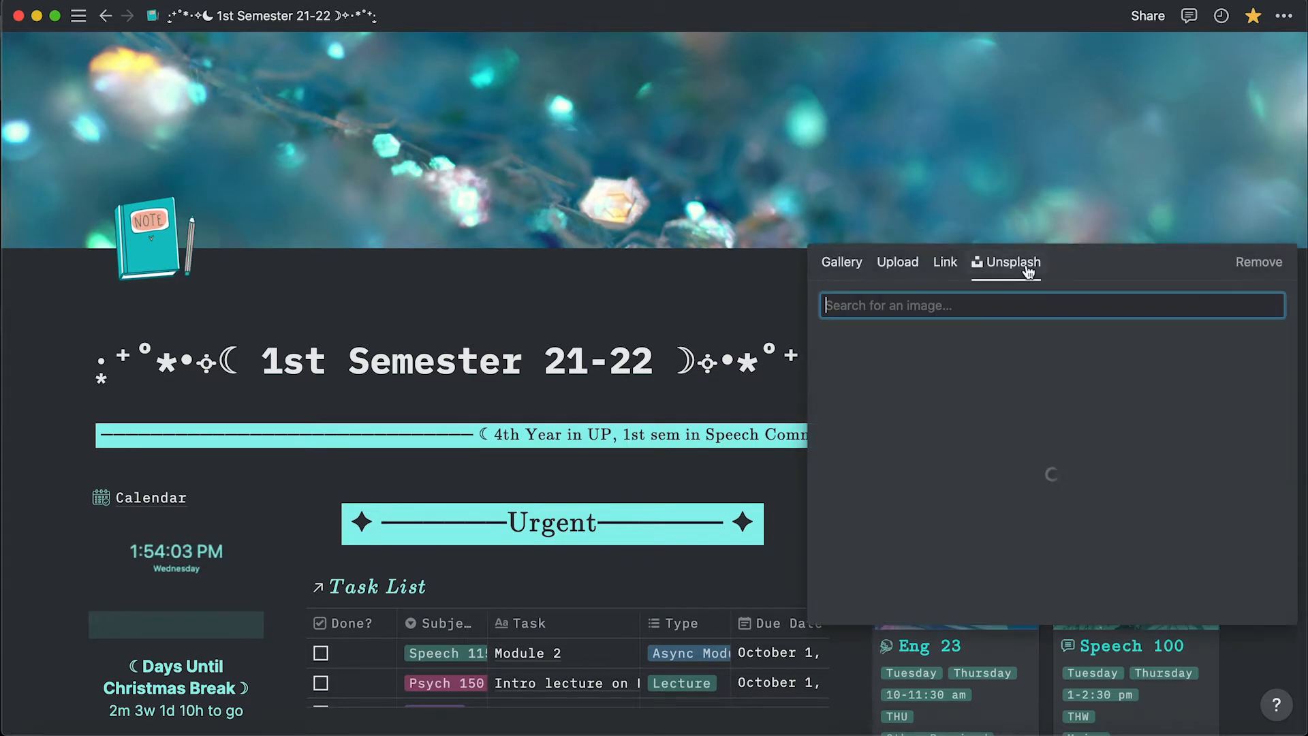
pyautogui.write('tur')
pyautogui.press('BackSpace')
pyautogui.press('BackSpace')
pyautogui.write('ur')
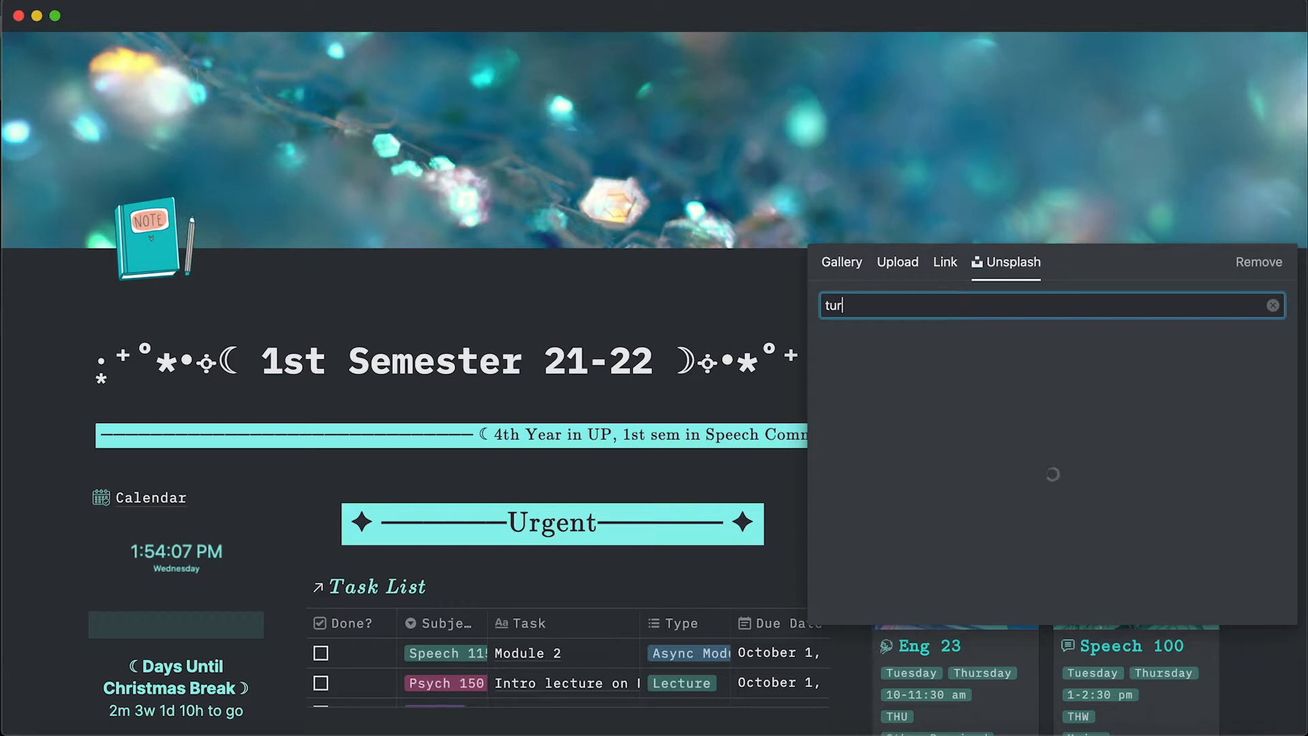
pyautogui.write('q')
pyautogui.write('iouse')
pyautogui.press('BackSpace')
pyautogui.press('BackSpace')
pyautogui.press('BackSpace')
pyautogui.press('BackSpace')
pyautogui.press('BackSpace')
pyautogui.write('oi')
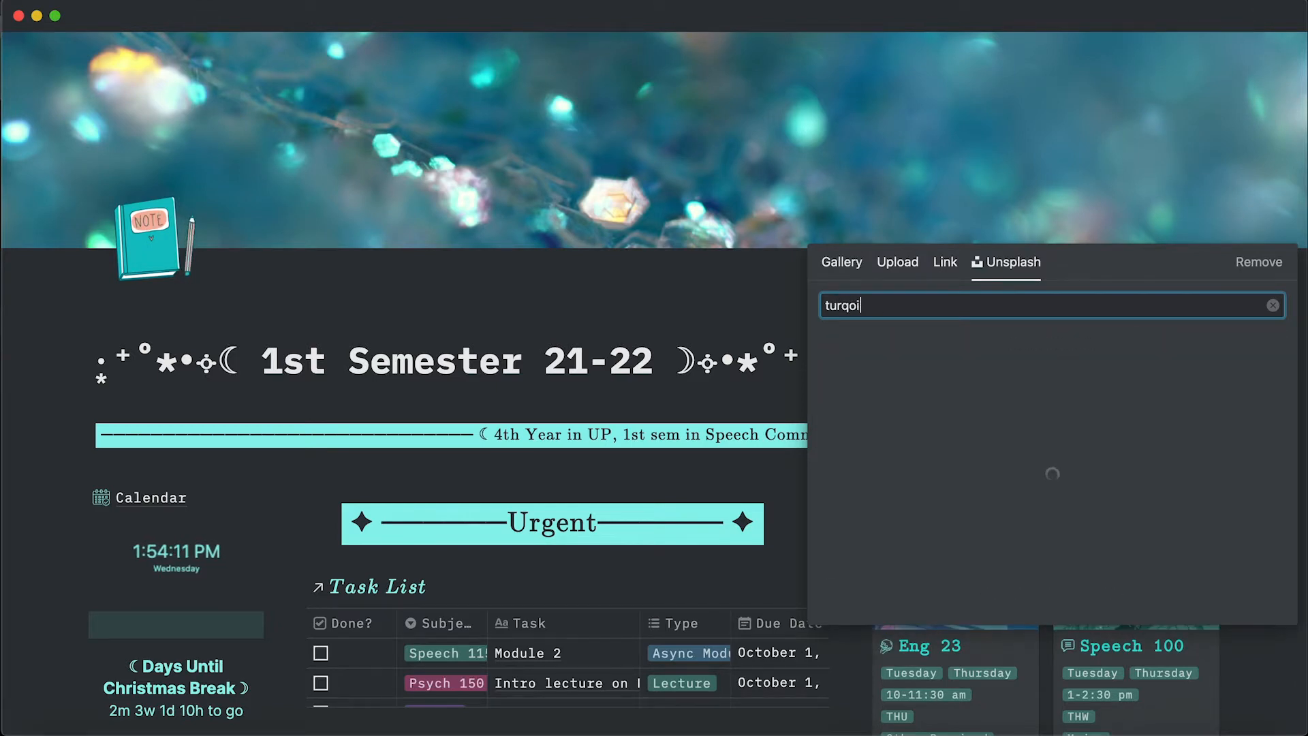
pyautogui.write('se')
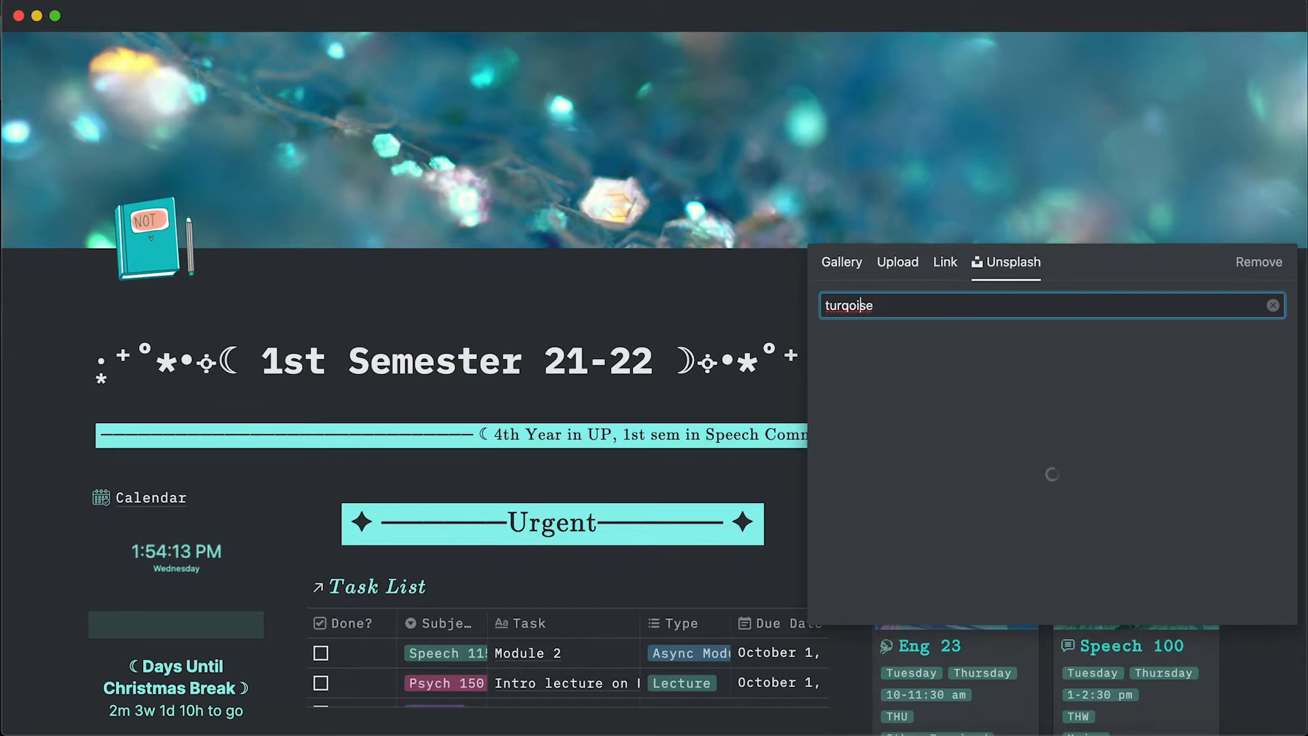
# Look through the "turqoise" image results and close the cover picker without choosing one.
pyautogui.scroll(-6, 1082, 461)
pyautogui.scroll(6, 990, 466)
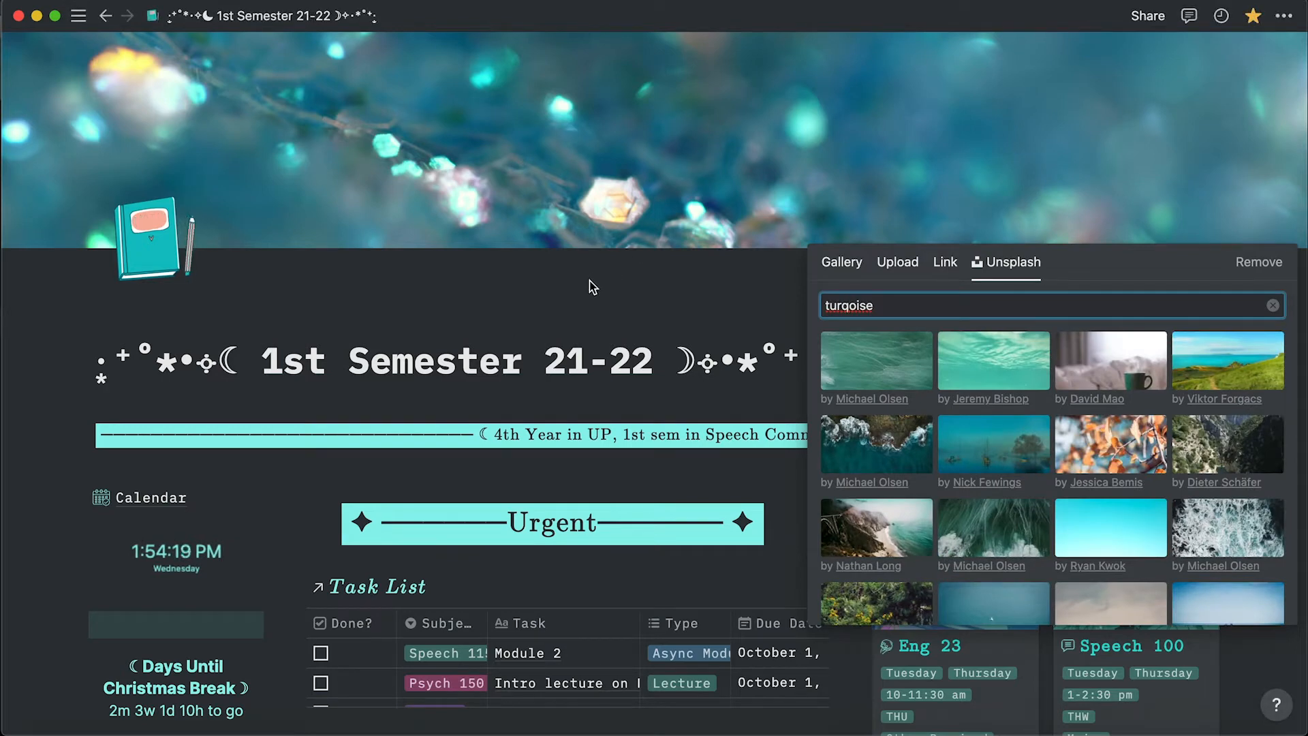
pyautogui.scroll(-6, 954, 494)
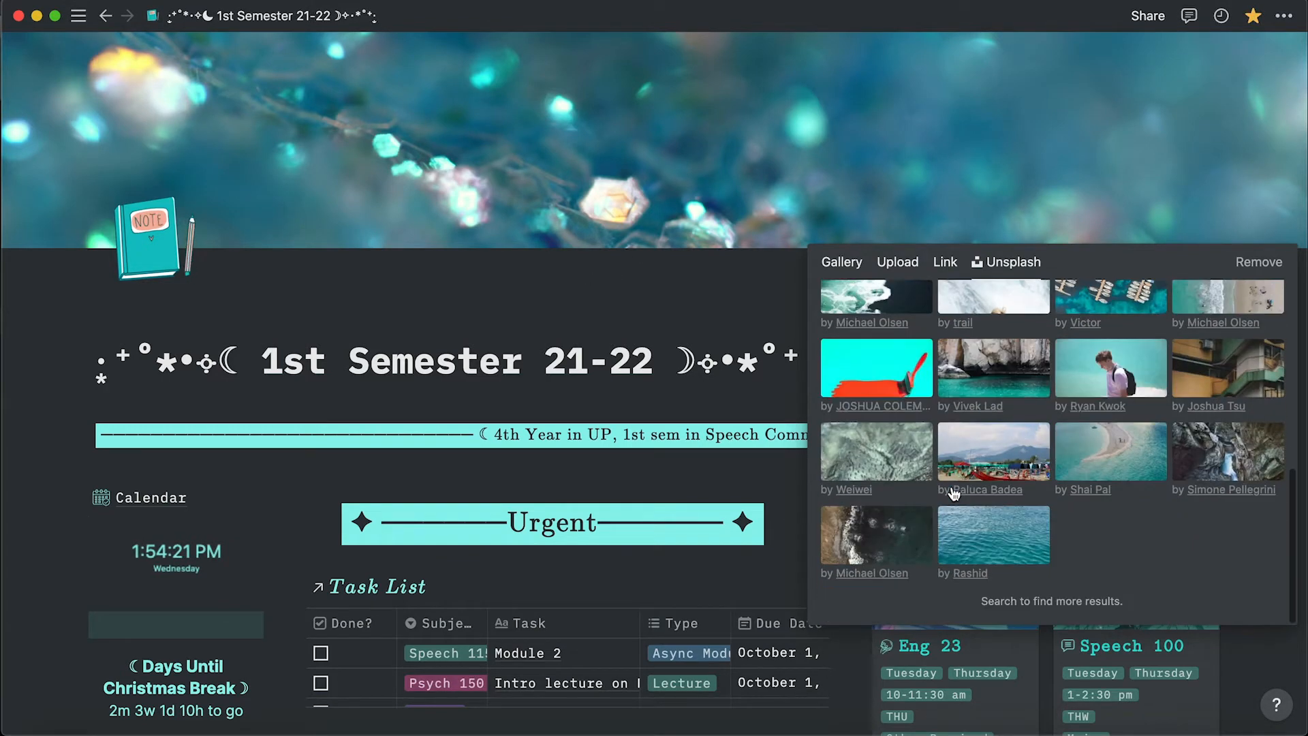
pyautogui.scroll(6, 954, 494)
pyautogui.click(665, 265)
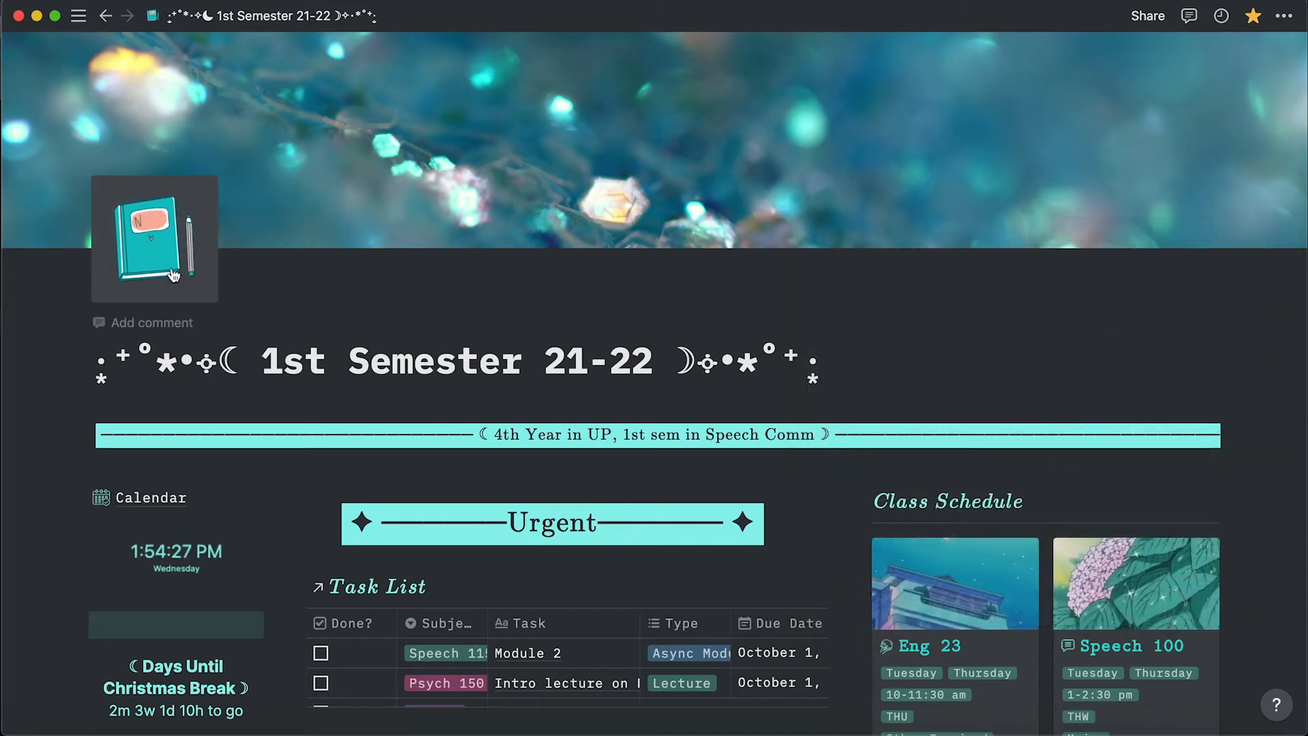
# Open the page icon's options, look at the image upload and image link choices, and close them without changing the icon.
pyautogui.click(179, 230)
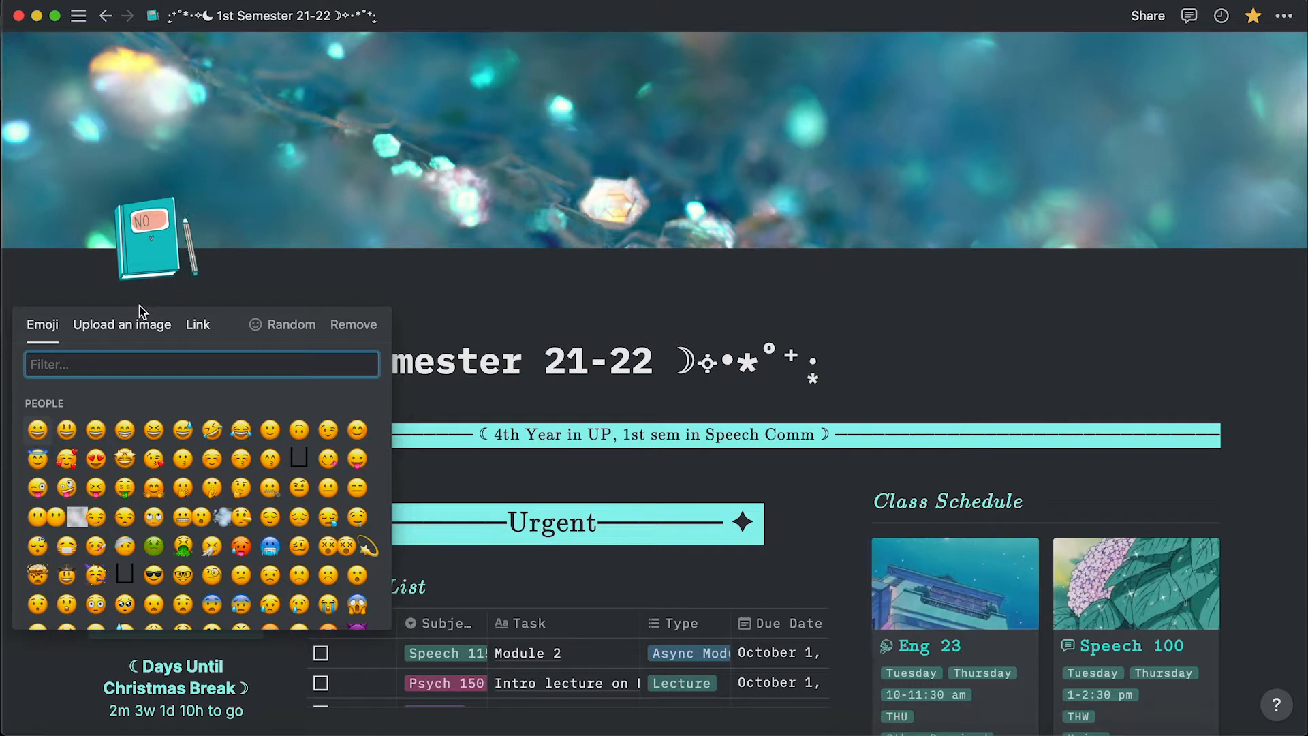
pyautogui.click(151, 323)
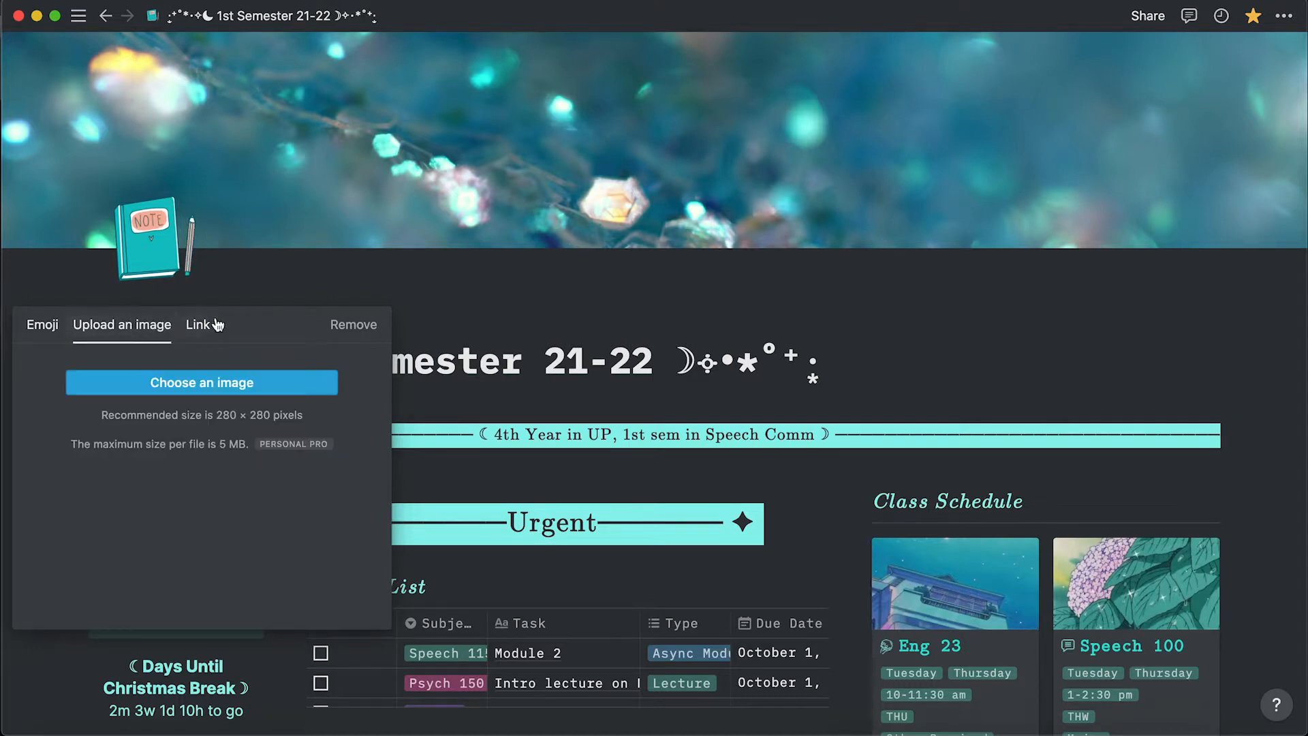
pyautogui.click(216, 326)
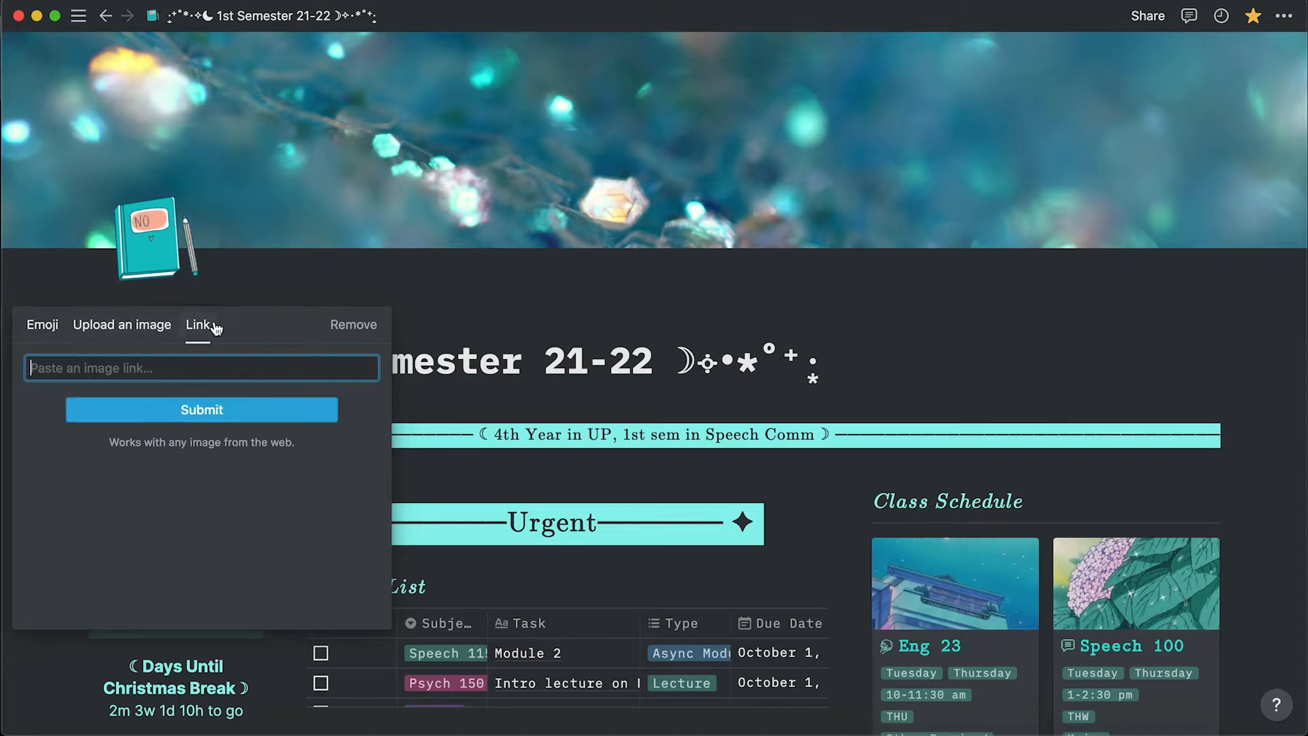
pyautogui.click(176, 250)
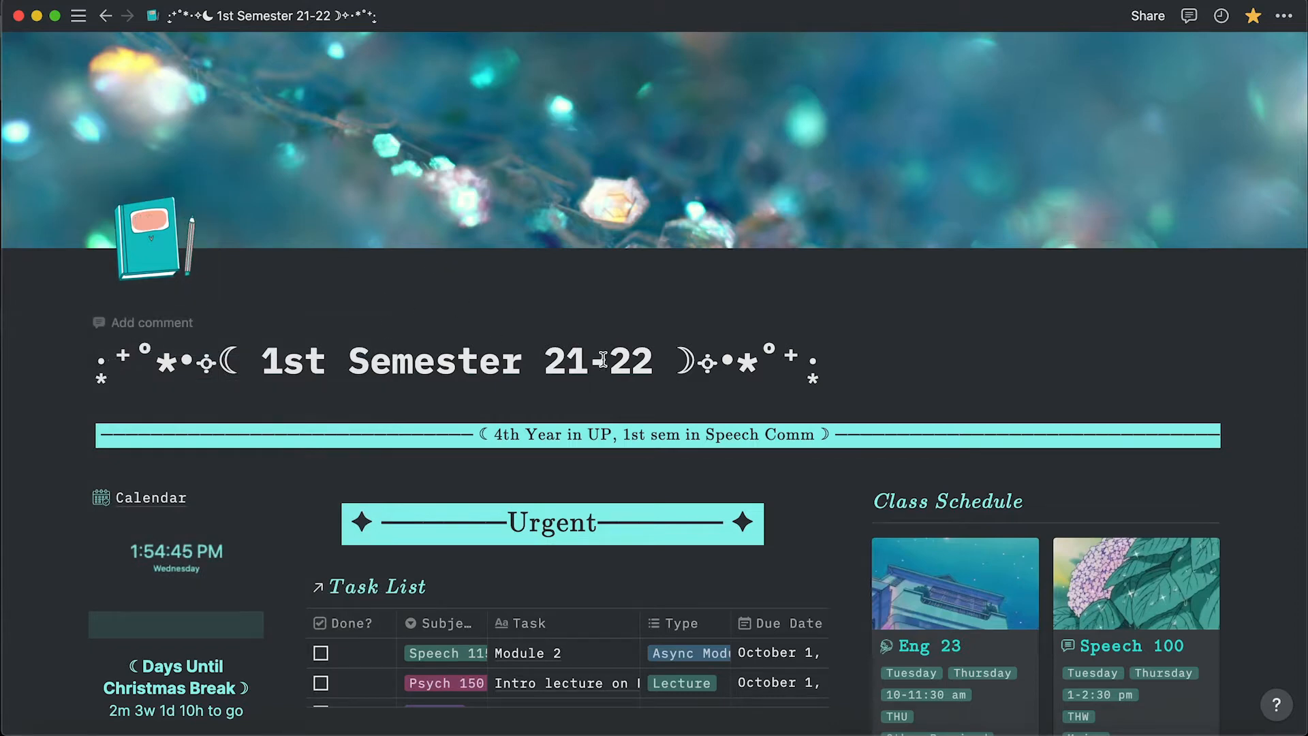
# Highlight the decorative star and moon symbols on both sides of the 1st Semester 21-22 title without editing them.
pyautogui.click(838, 369)
pyautogui.moveTo(864, 369); pyautogui.dragTo(102, 356)
pyautogui.click(311, 327)
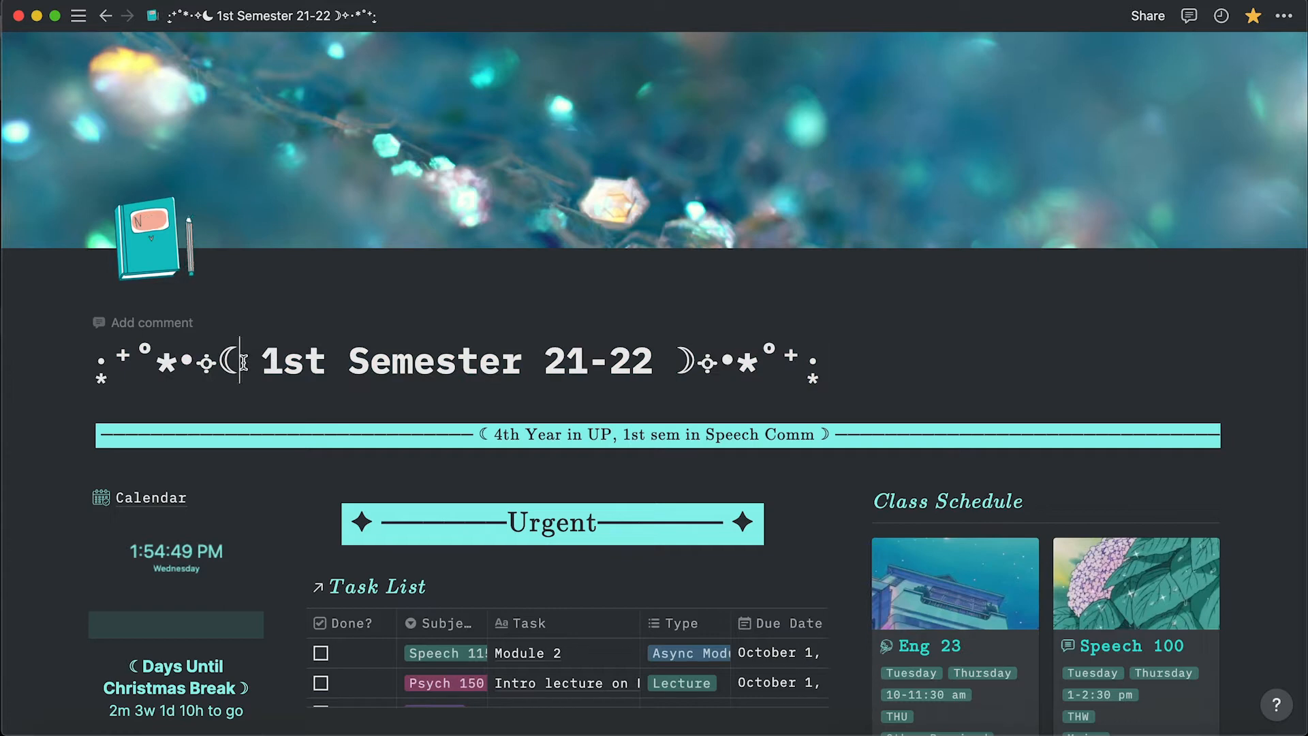
pyautogui.moveTo(243, 361); pyautogui.dragTo(92, 361)
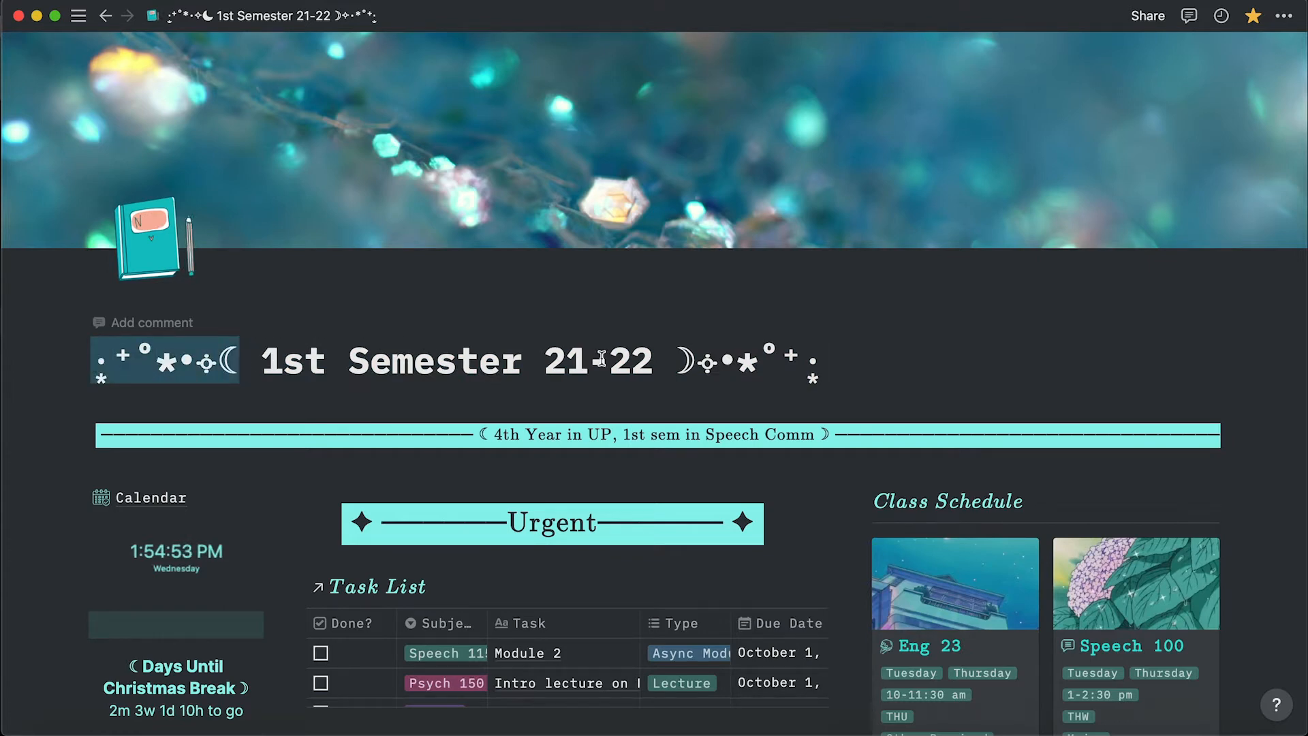
pyautogui.click(716, 357)
pyautogui.moveTo(666, 369); pyautogui.dragTo(840, 367)
pyautogui.click(817, 364)
pyautogui.click(773, 366)
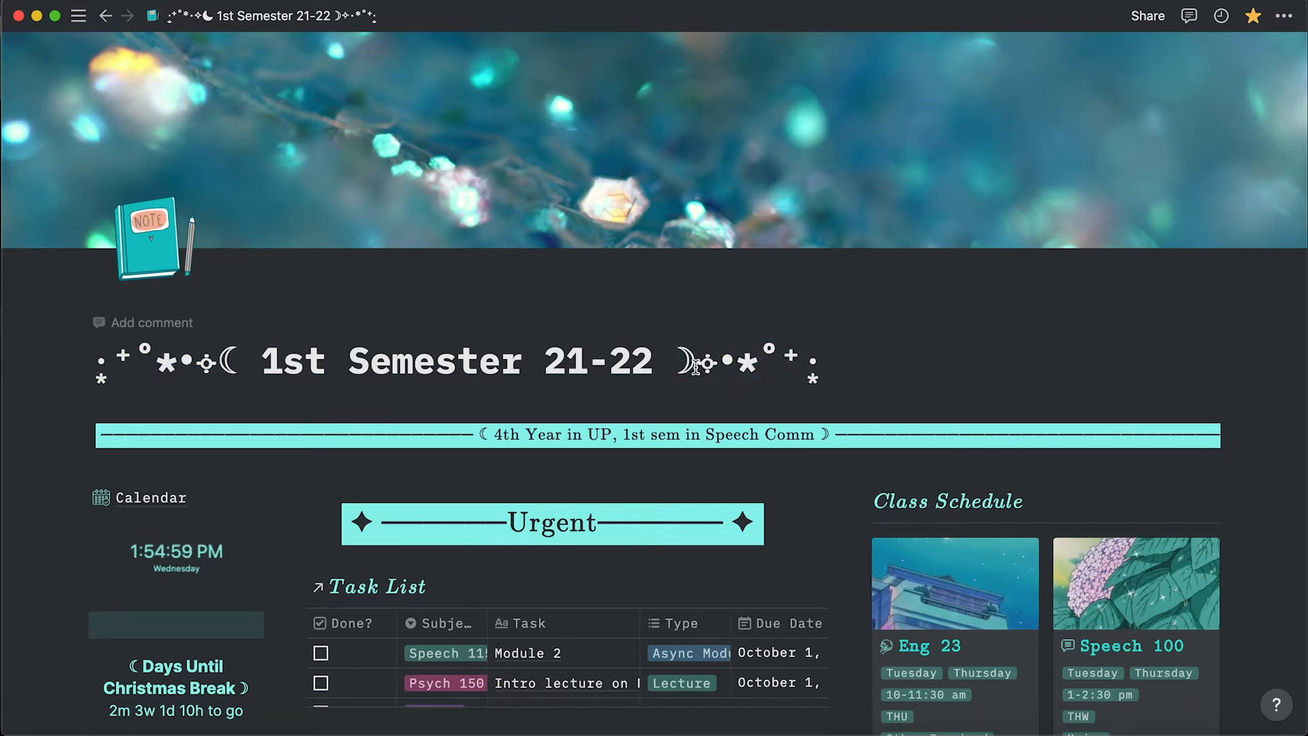
pyautogui.moveTo(696, 368); pyautogui.dragTo(673, 368)
pyautogui.click(263, 368)
pyautogui.click(238, 366)
pyautogui.scroll(-2, 761, 385)
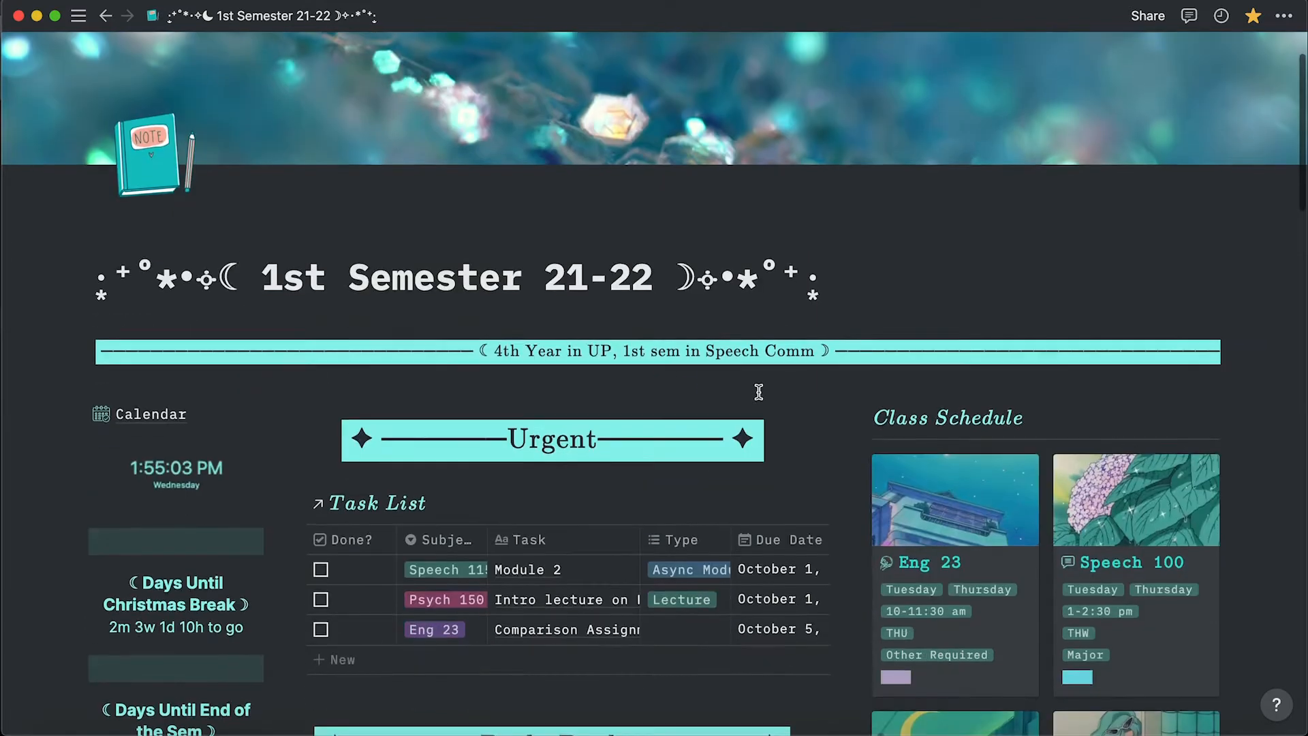
pyautogui.moveTo(97, 281); pyautogui.dragTo(240, 276)
pyautogui.click(502, 265)
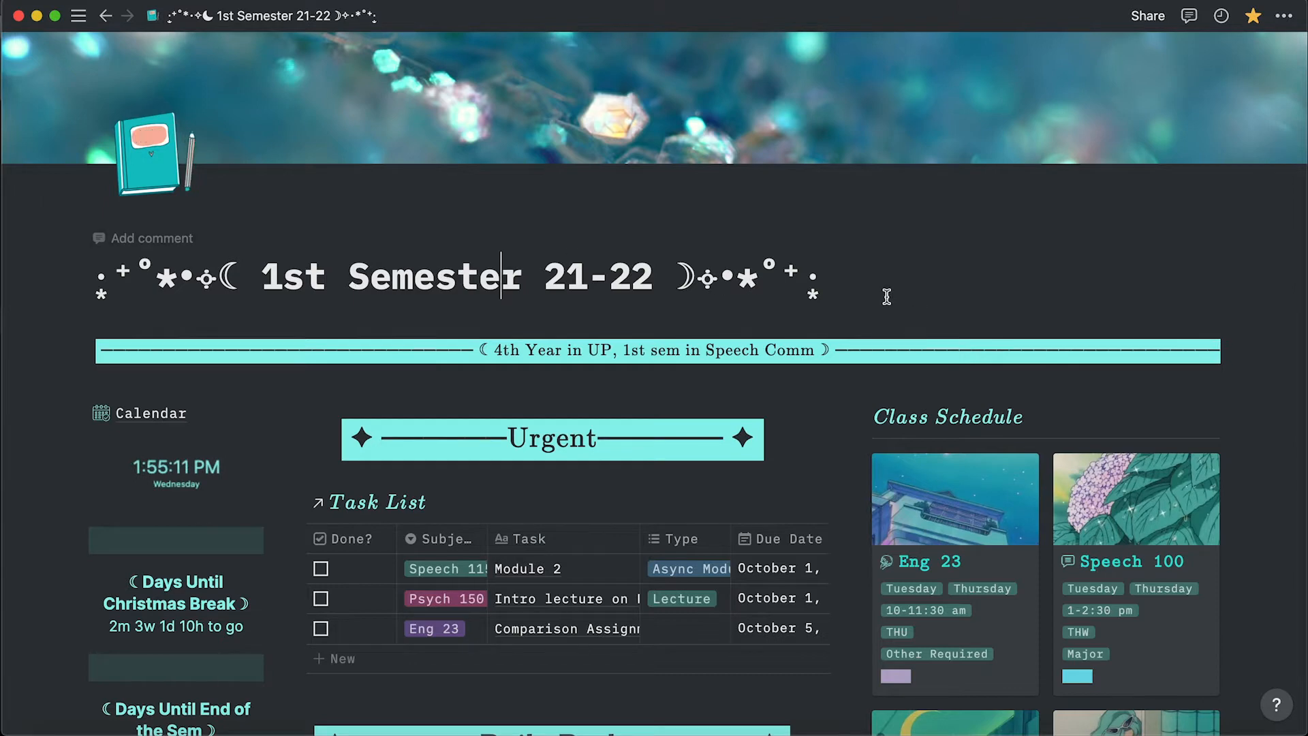
# Open the "4th Year in UP, 1st sem in Speech Comm" banner's equation, examine its colorbox, textcolor and text parts, and close it.
pyautogui.scroll(-1, 848, 236)
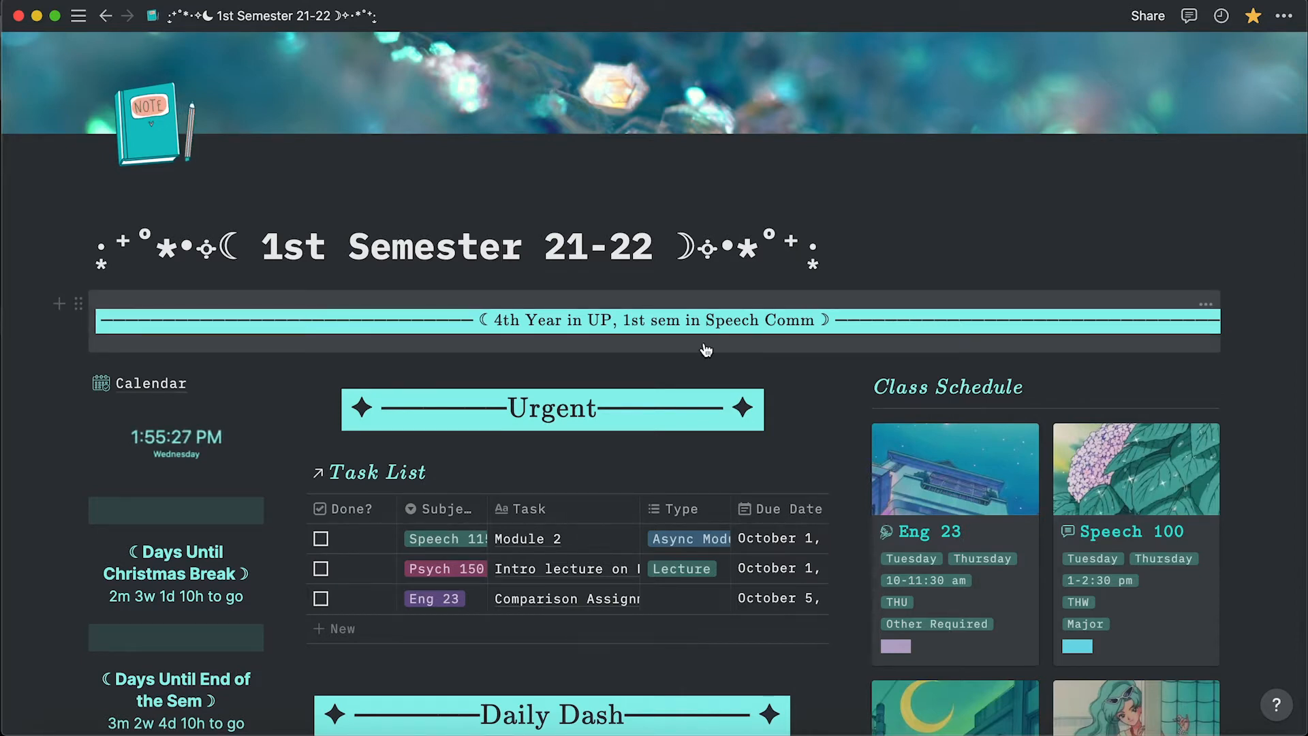
pyautogui.click(532, 330)
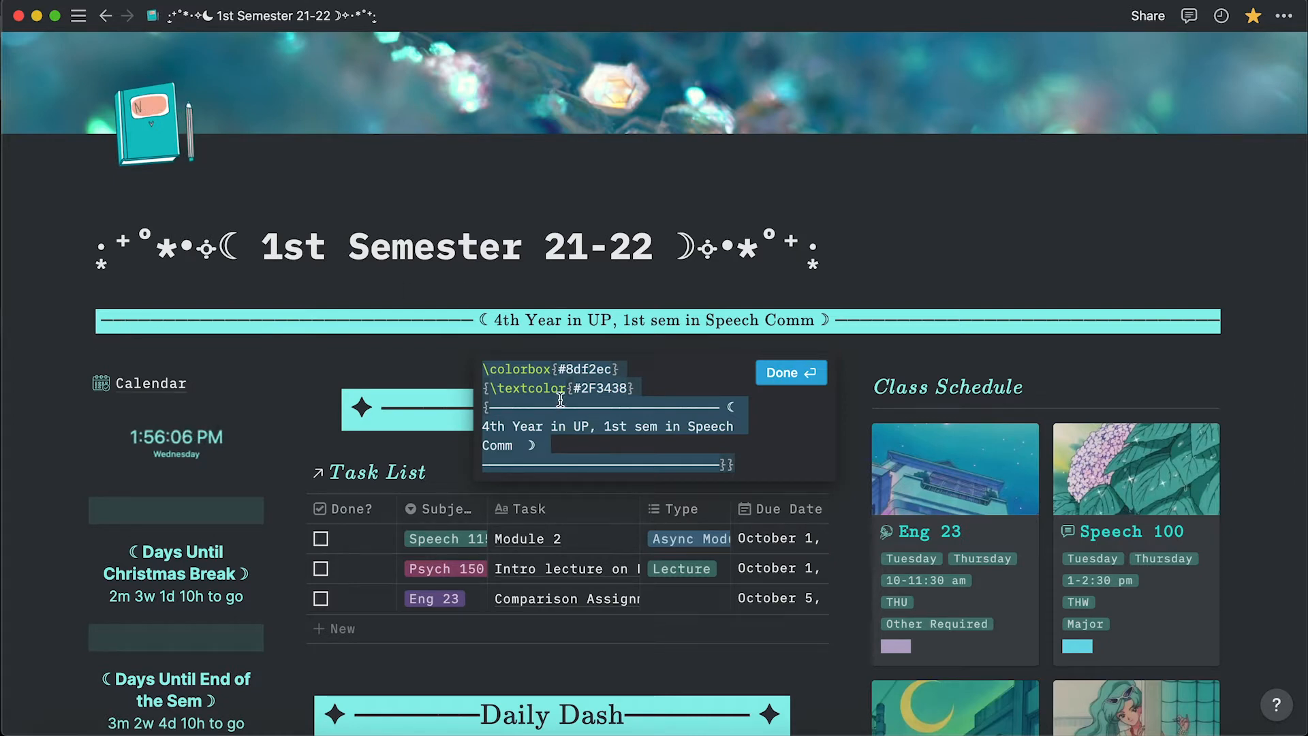
pyautogui.click(590, 370)
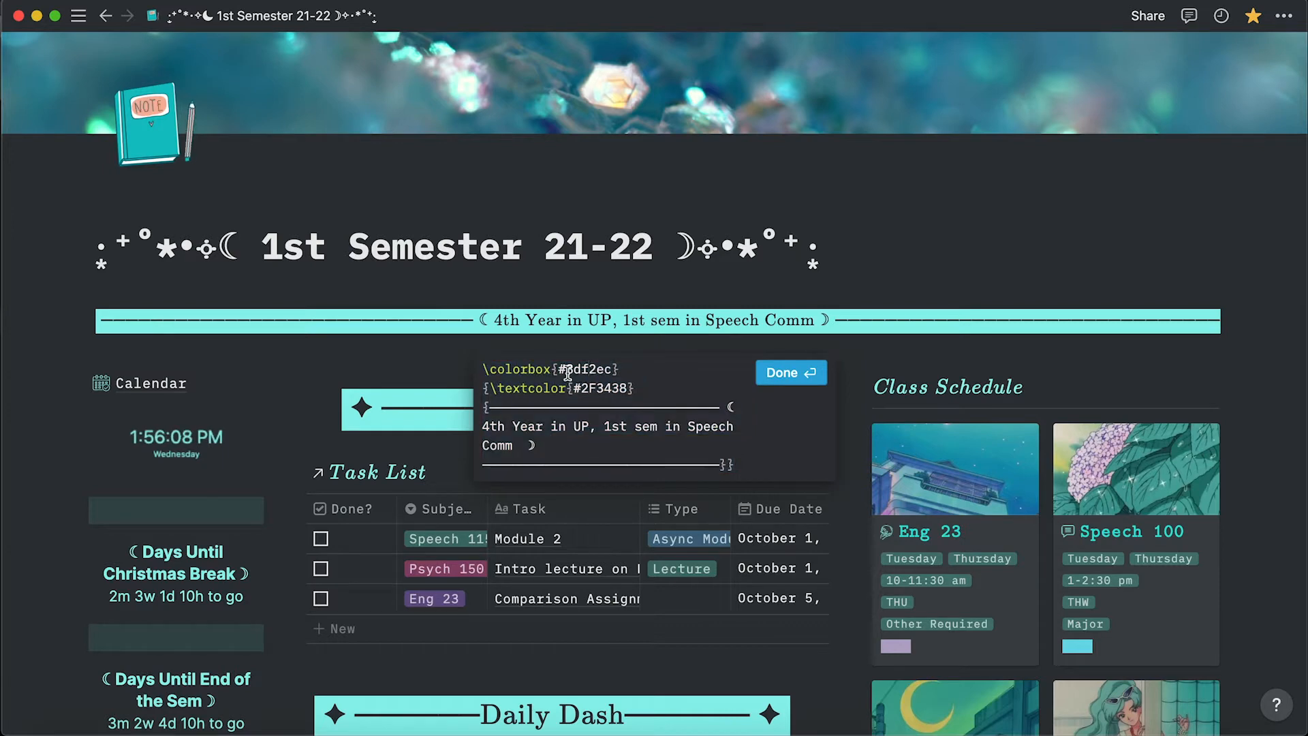
pyautogui.moveTo(564, 371); pyautogui.dragTo(610, 370)
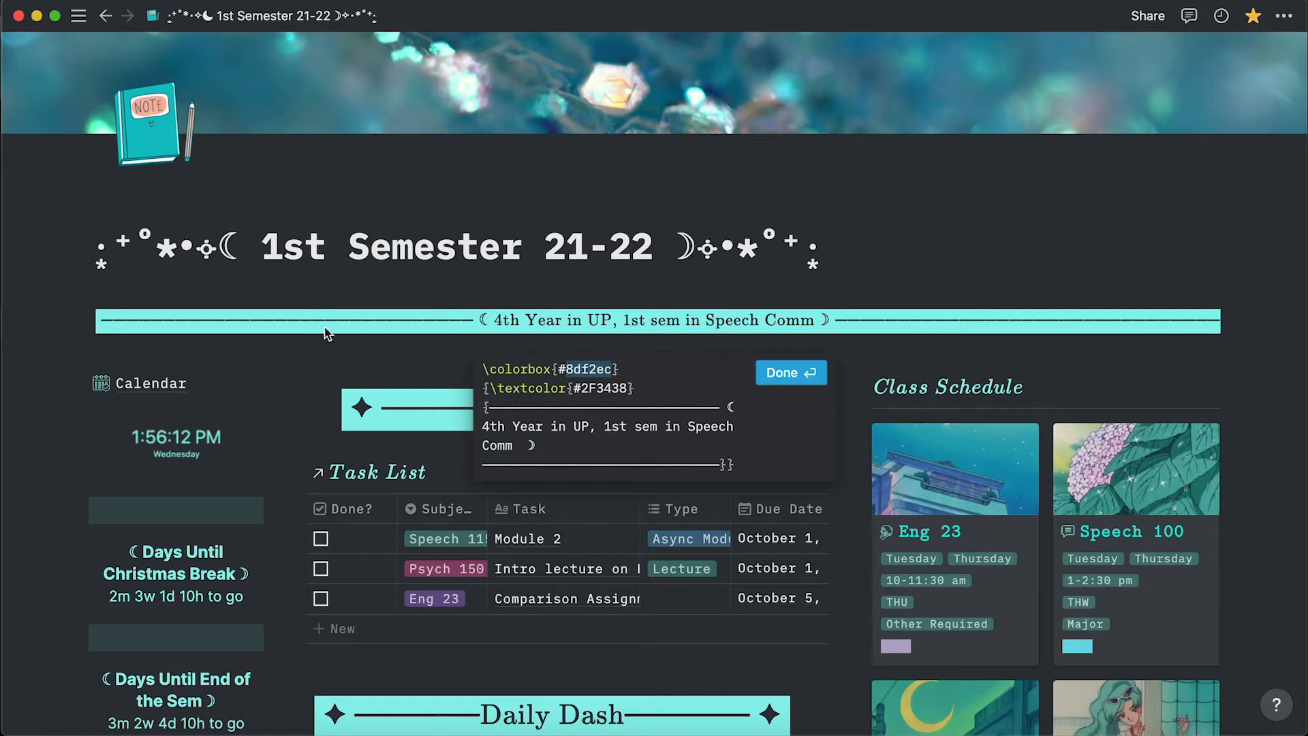
pyautogui.click(592, 388)
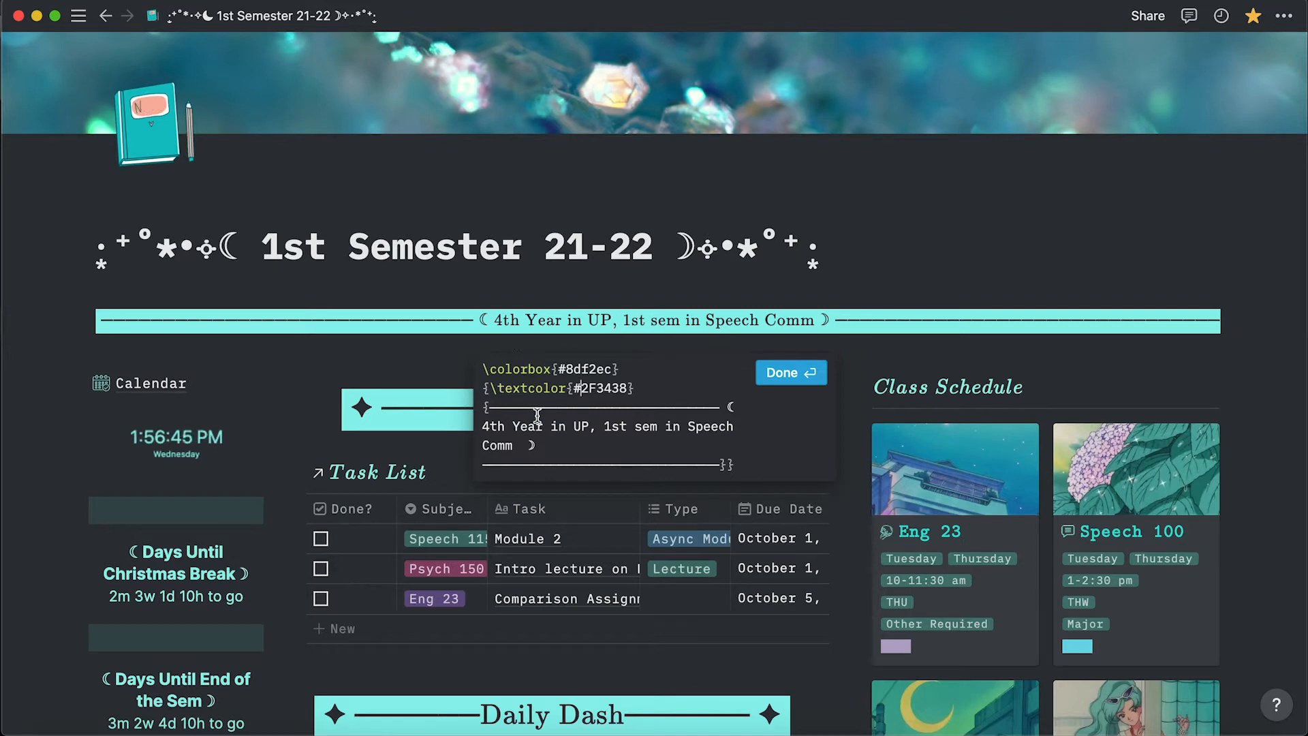
pyautogui.click(605, 403)
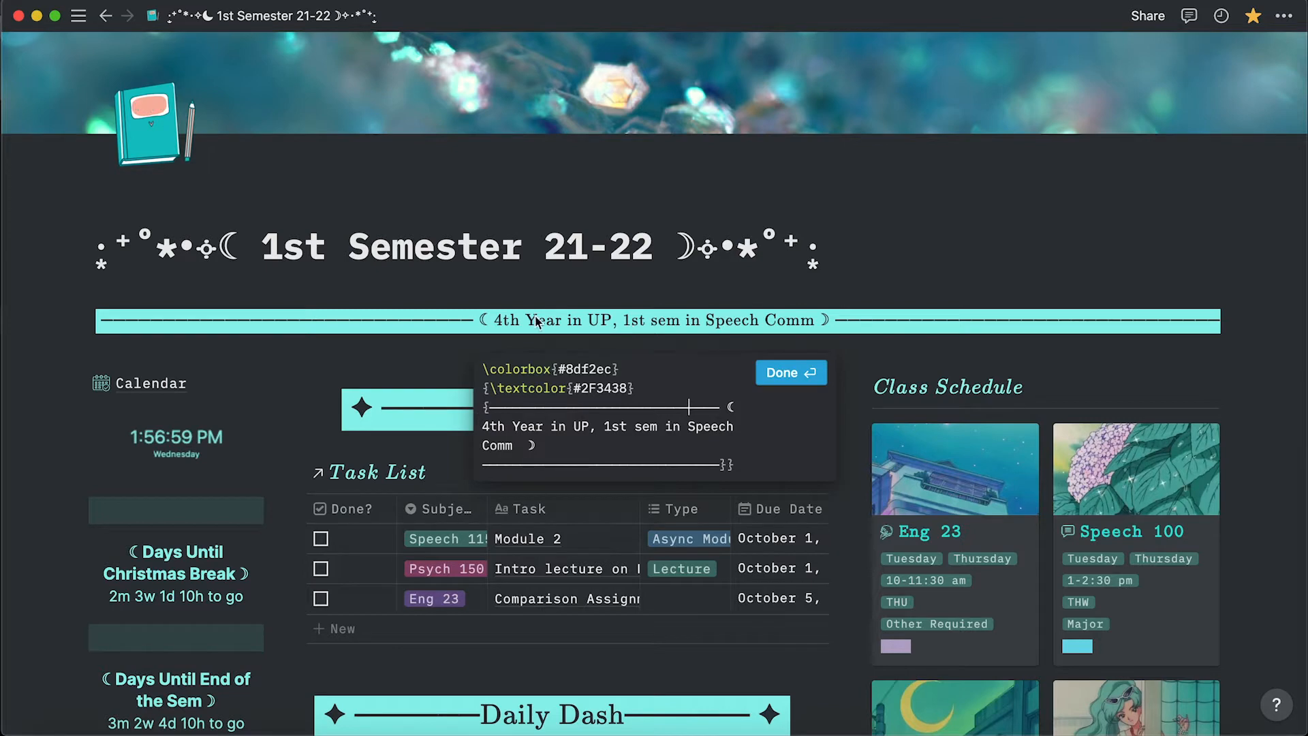
pyautogui.moveTo(558, 369); pyautogui.dragTo(627, 388)
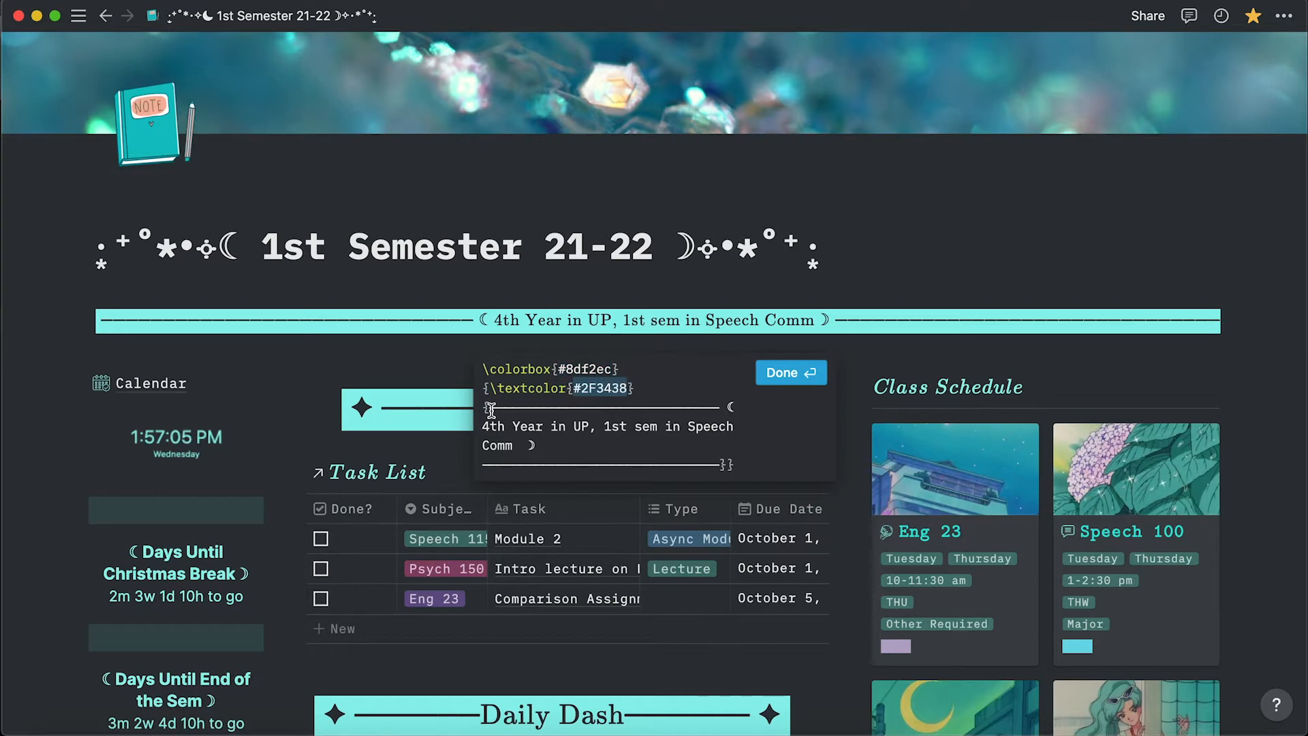
pyautogui.moveTo(489, 409); pyautogui.dragTo(721, 462)
pyautogui.click(789, 377)
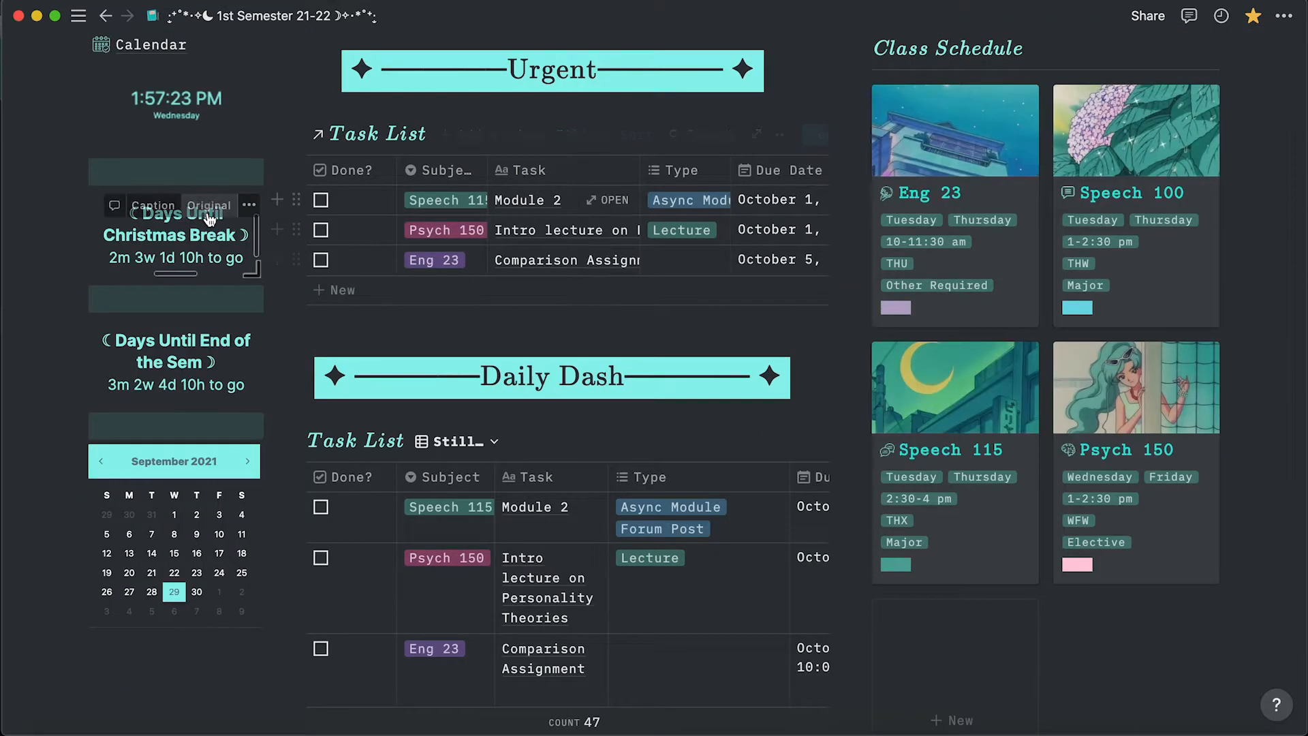
# Look over the embedded clock, the two countdowns and the small monthly calendar beside the task lists.
pyautogui.scroll(3, 381, 282)
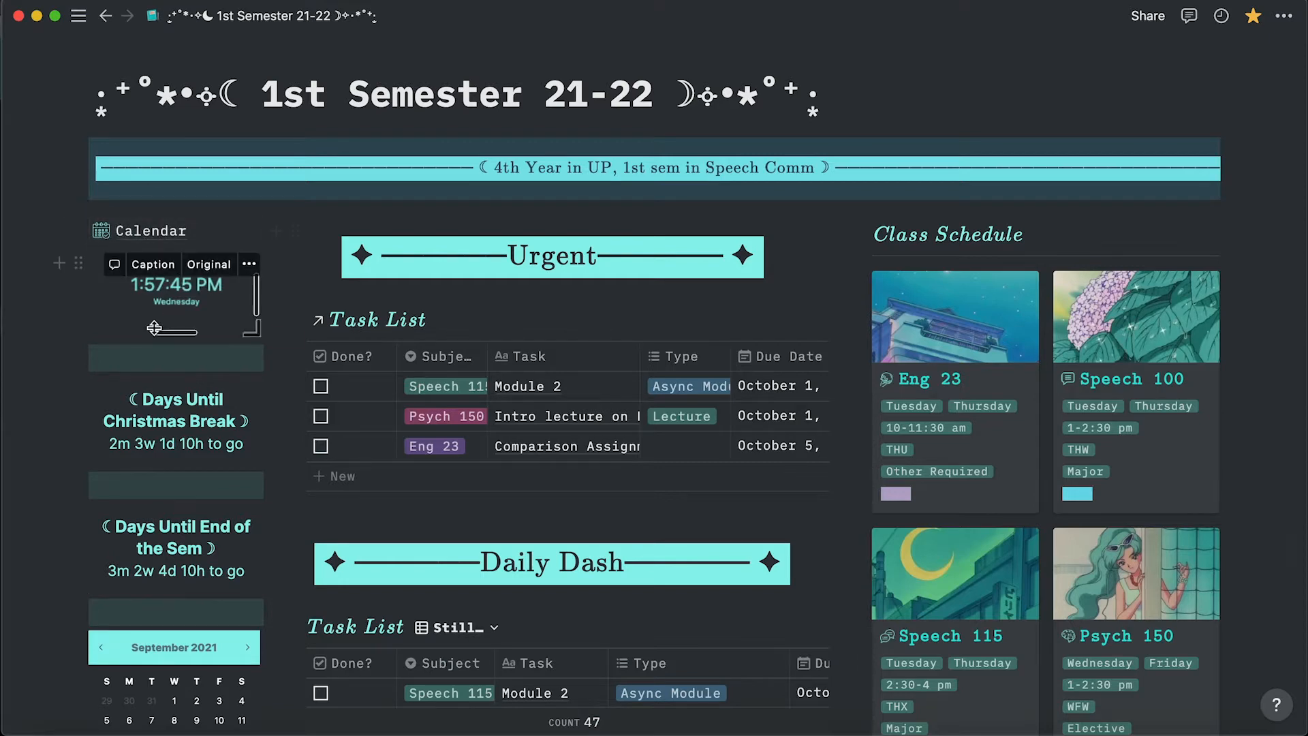
pyautogui.scroll(-3, 163, 266)
pyautogui.scroll(2, 197, 519)
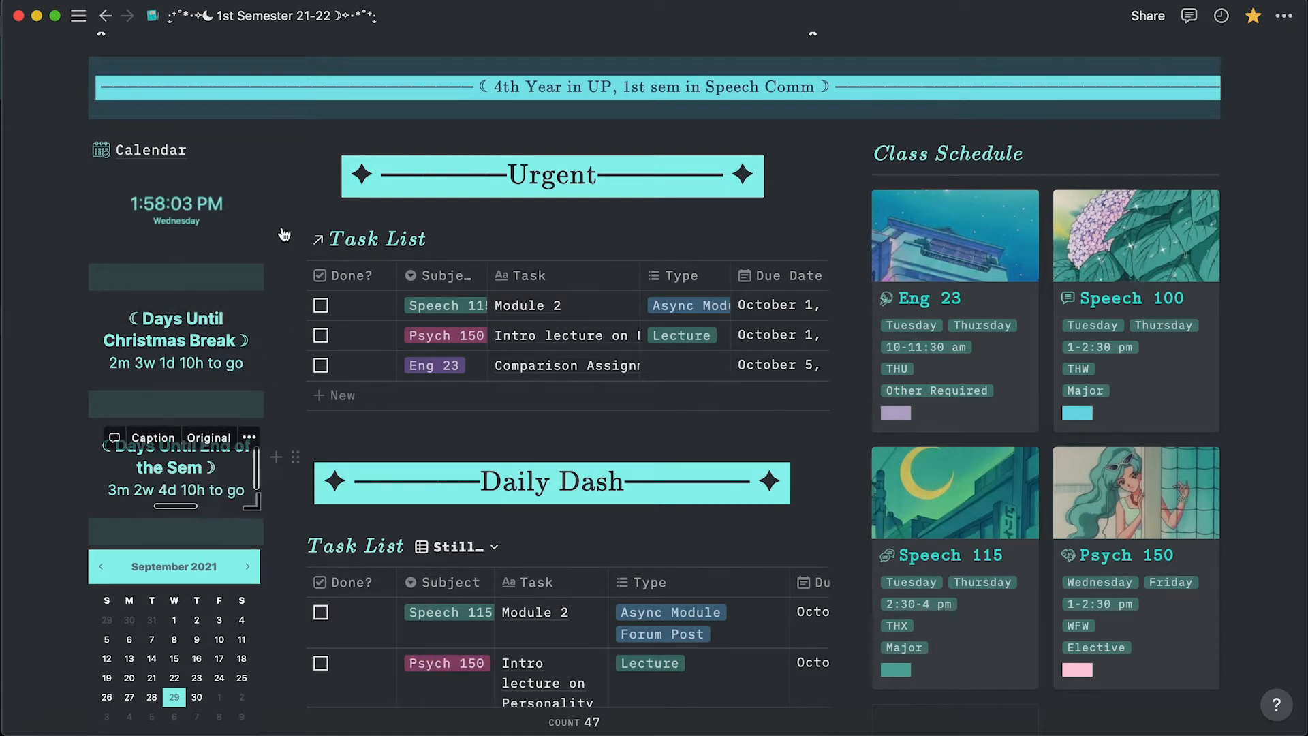
pyautogui.scroll(-2, 204, 385)
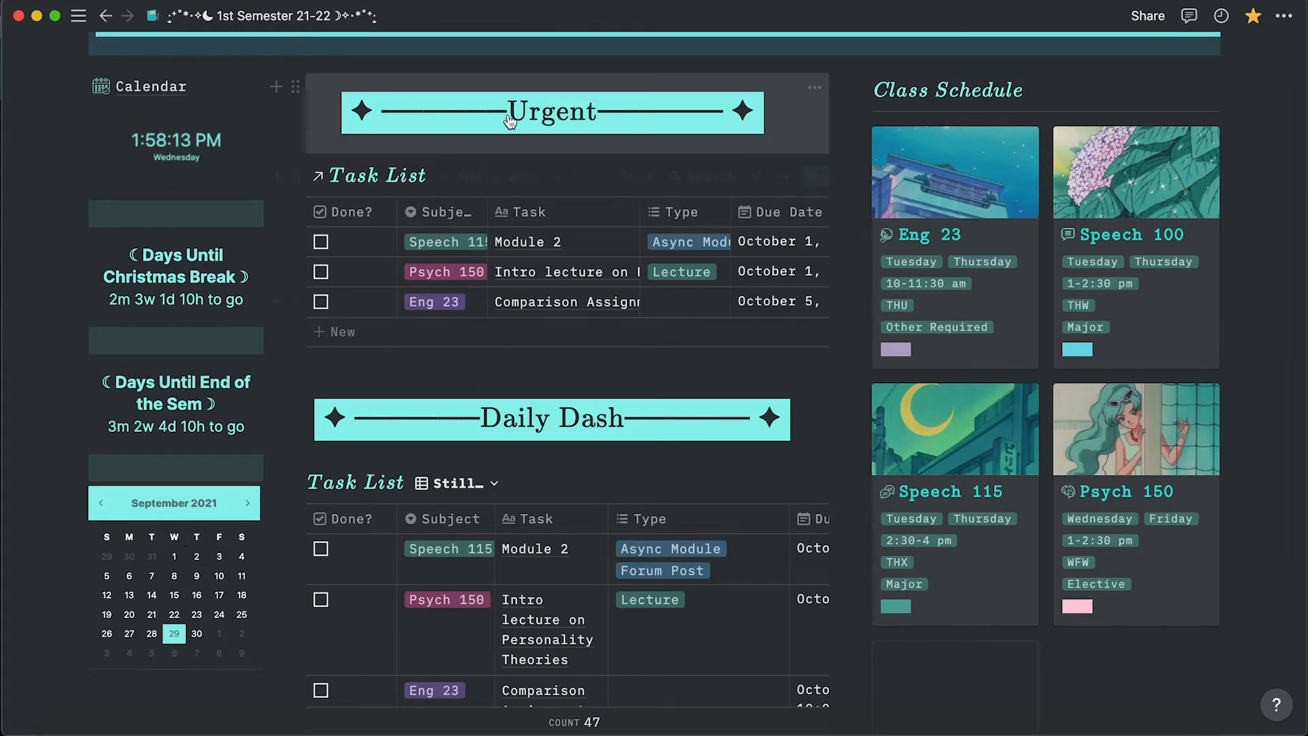
pyautogui.scroll(1, 404, 218)
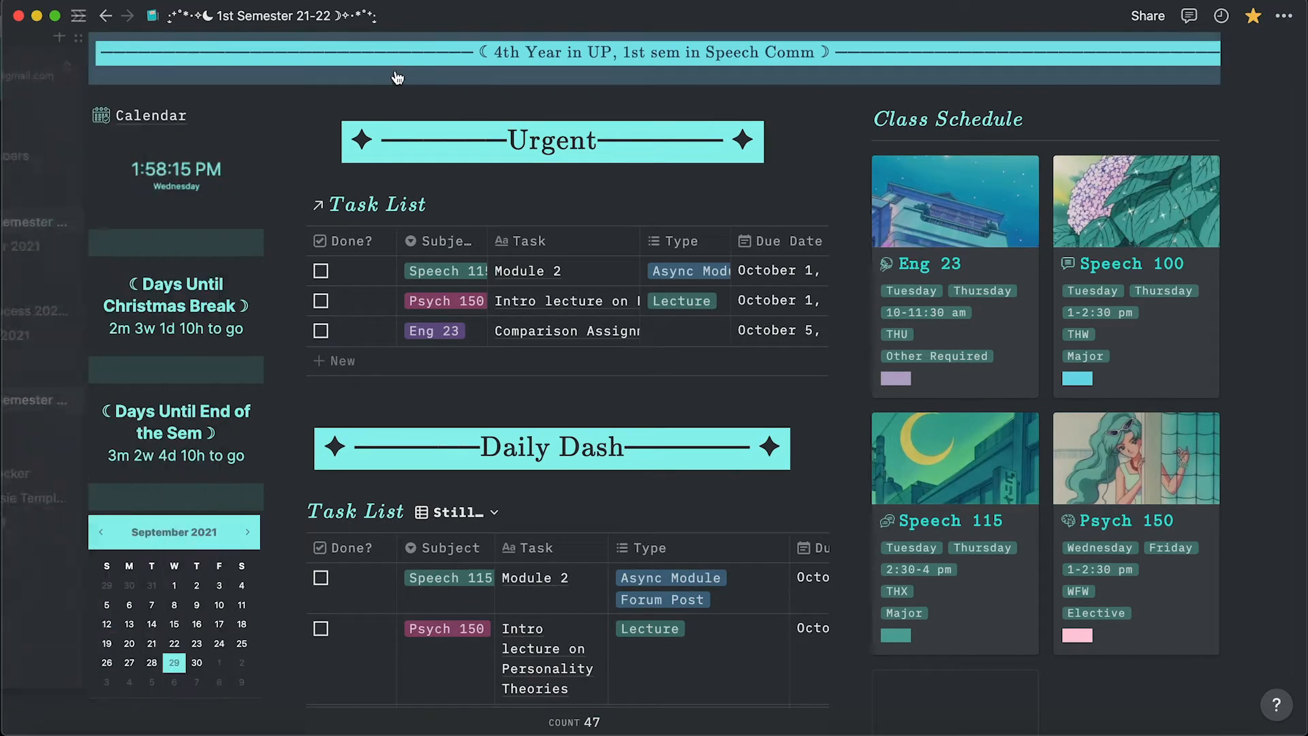
# Open the Calendar subpage and look through the September 2021 tasks in its calendar view.
pyautogui.click(188, 120)
pyautogui.scroll(-10, 453, 338)
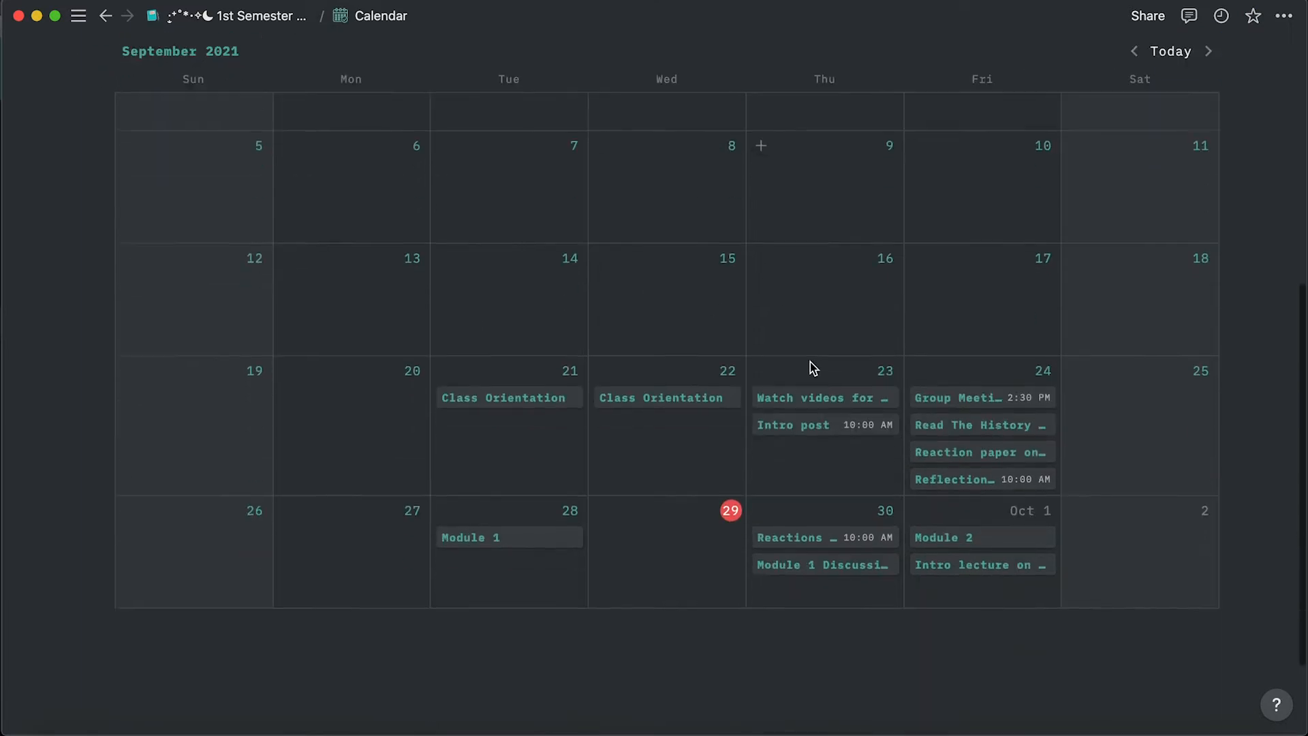
pyautogui.scroll(4, 607, 456)
pyautogui.scroll(-2, 607, 455)
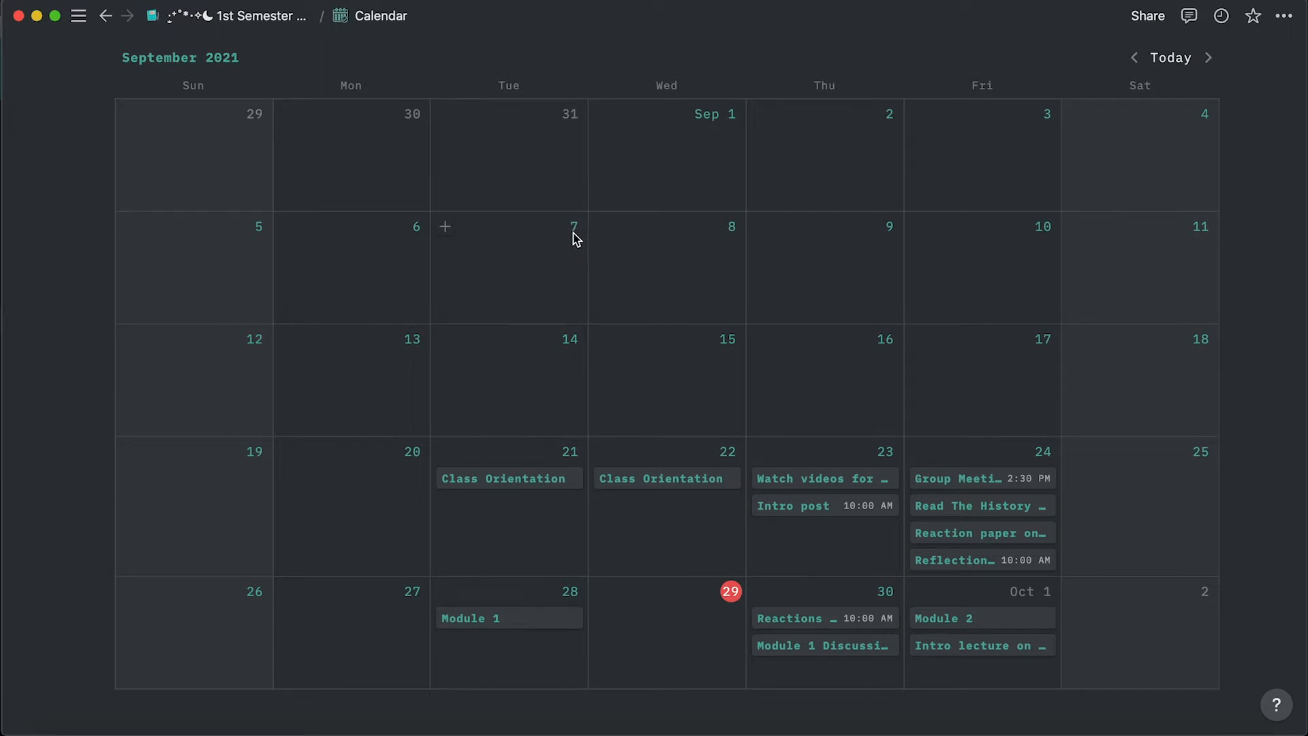
pyautogui.scroll(4, 575, 237)
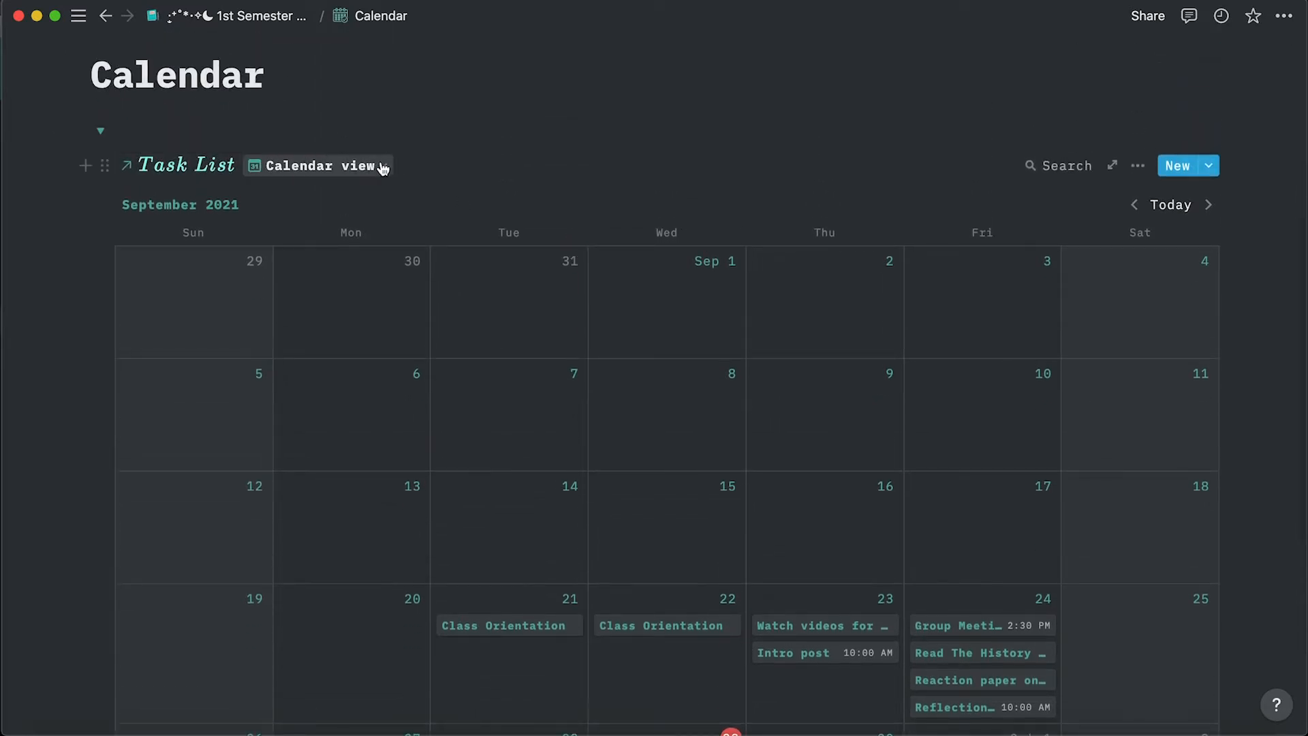
# Collapse and reopen the toggle that holds the Task List calendar.
pyautogui.click(101, 132)
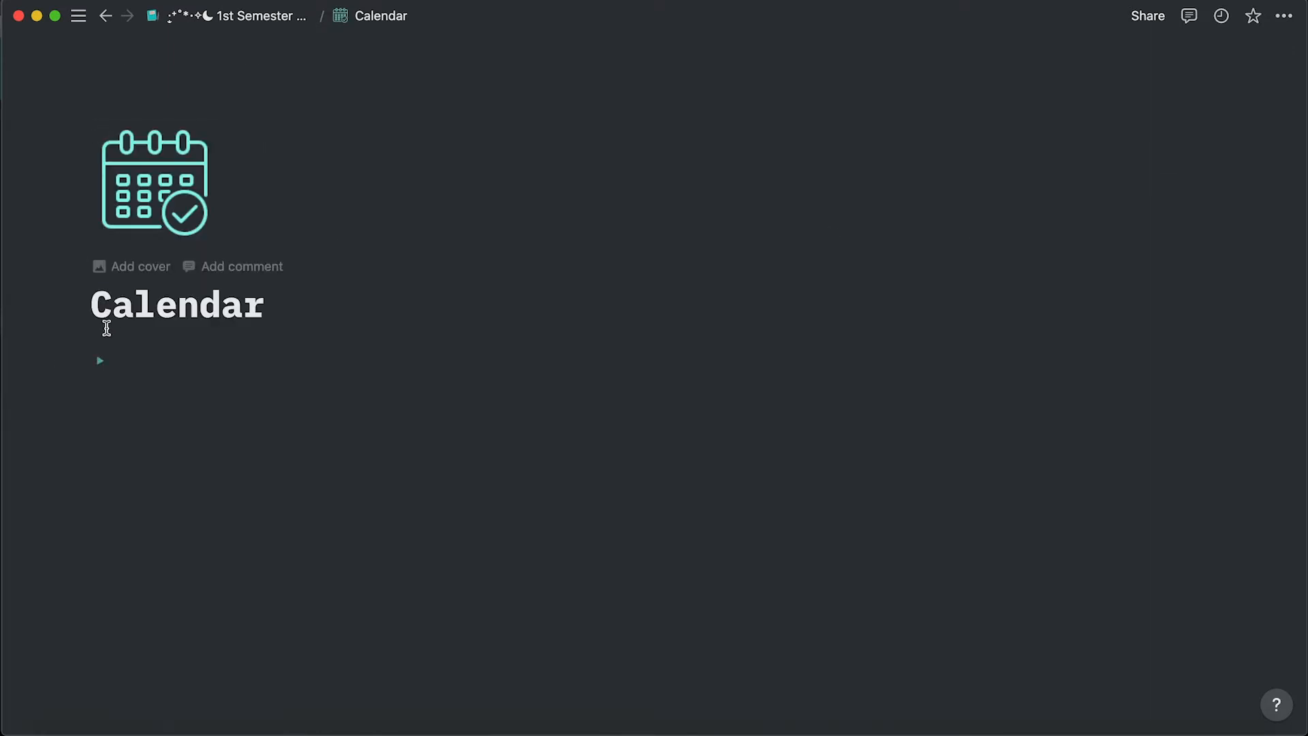
pyautogui.click(106, 366)
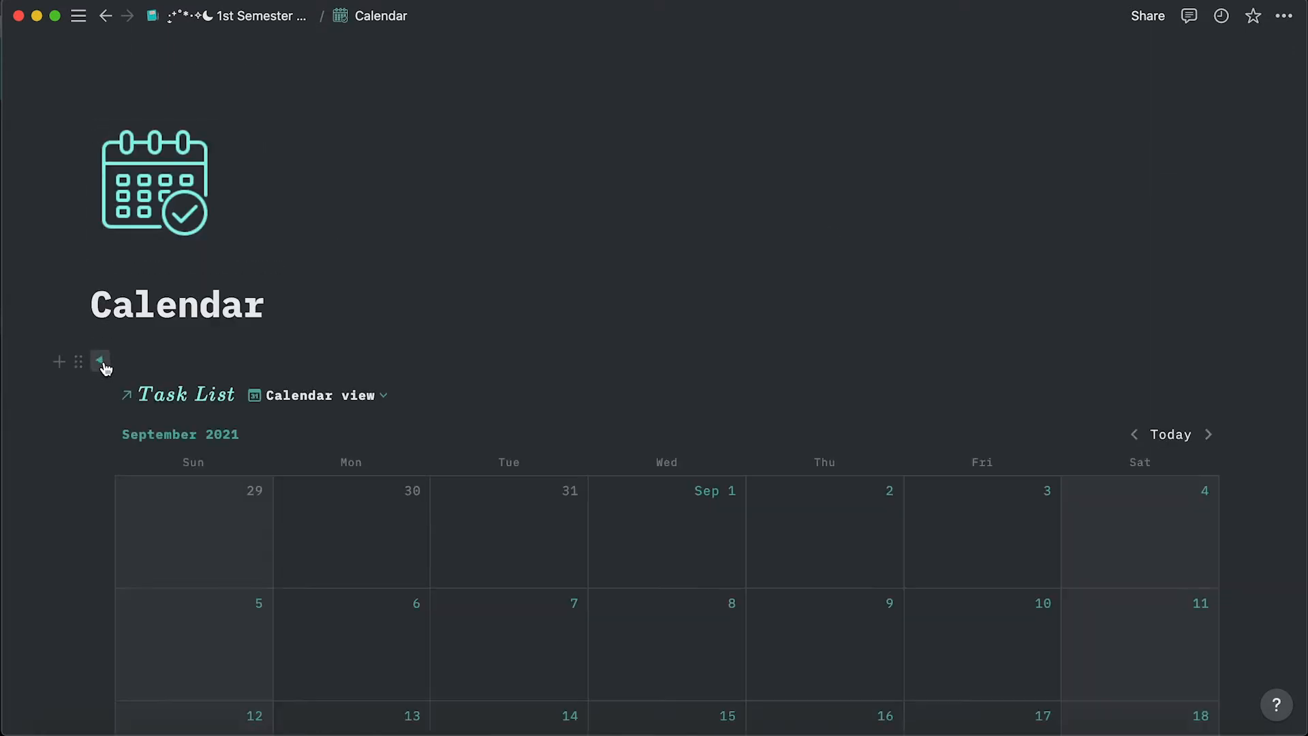
pyautogui.scroll(-4, 251, 359)
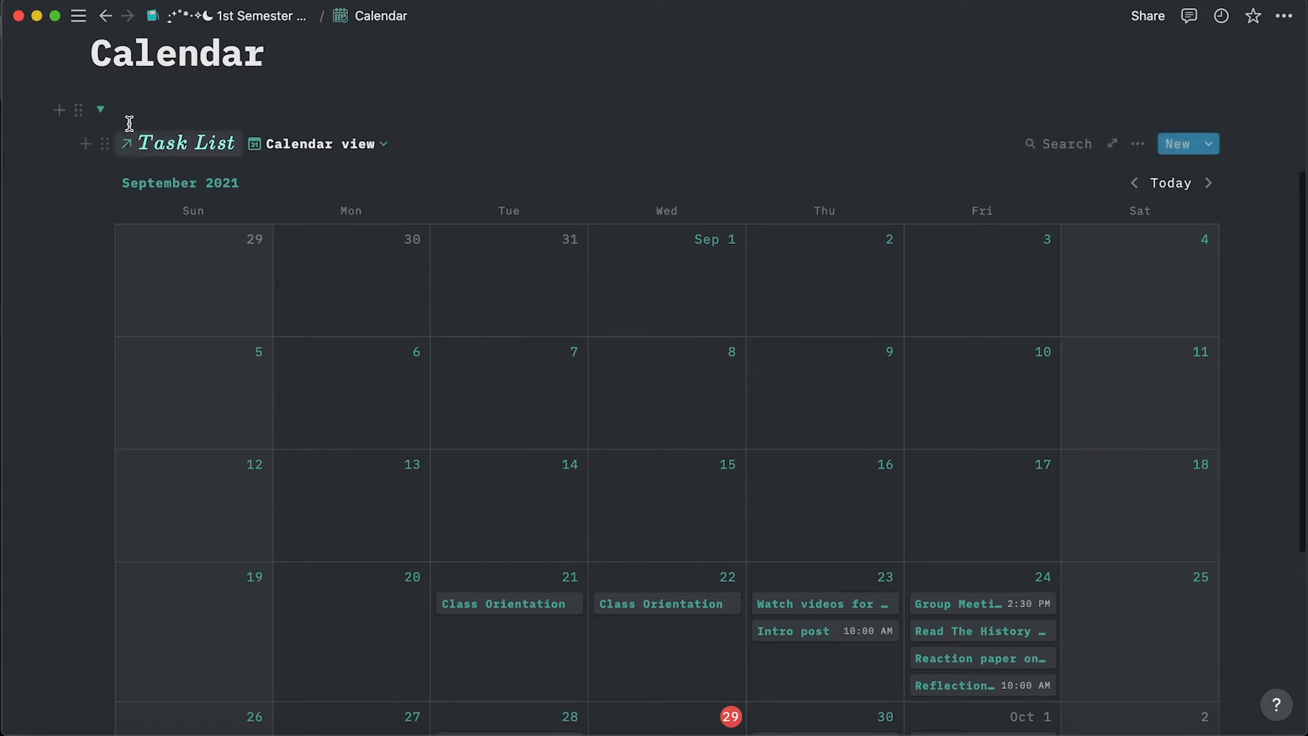
# Change the color of the toggle block containing the calendar to Pink.
pyautogui.click(78, 110)
pyautogui.moveTo(158, 286)
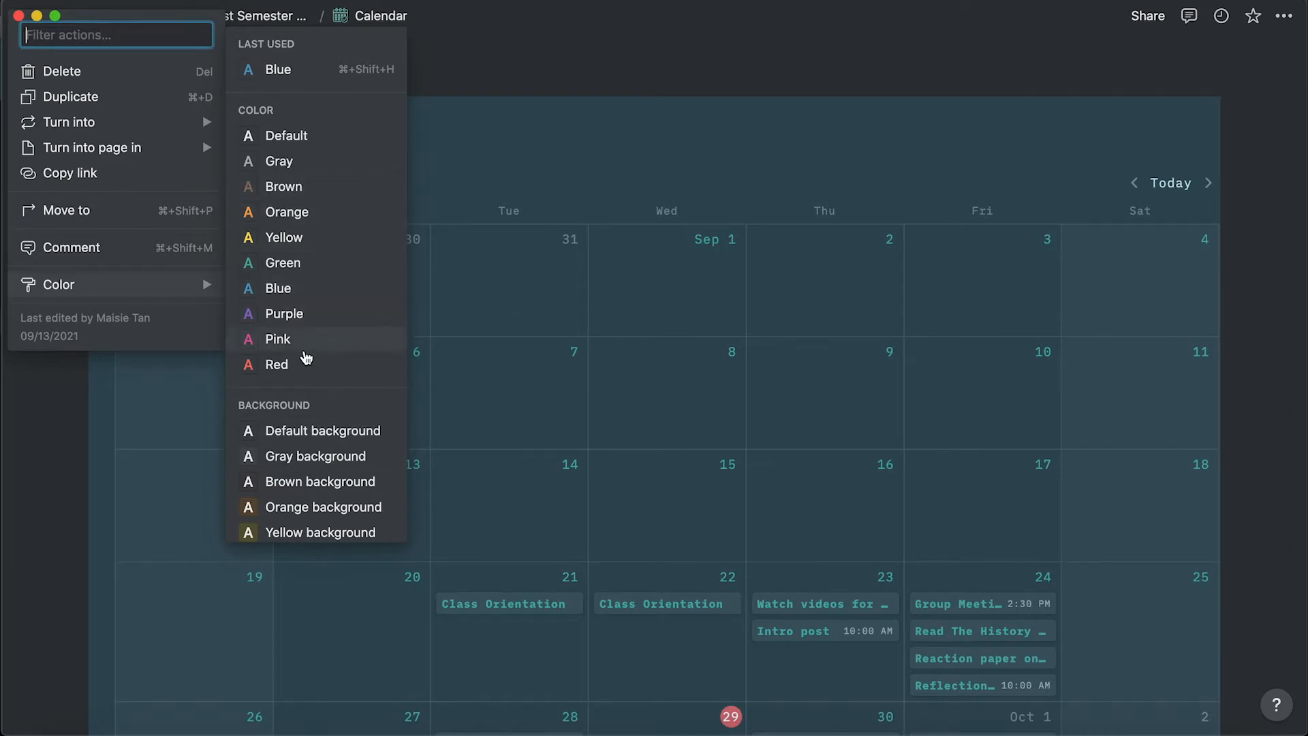
pyautogui.click(310, 344)
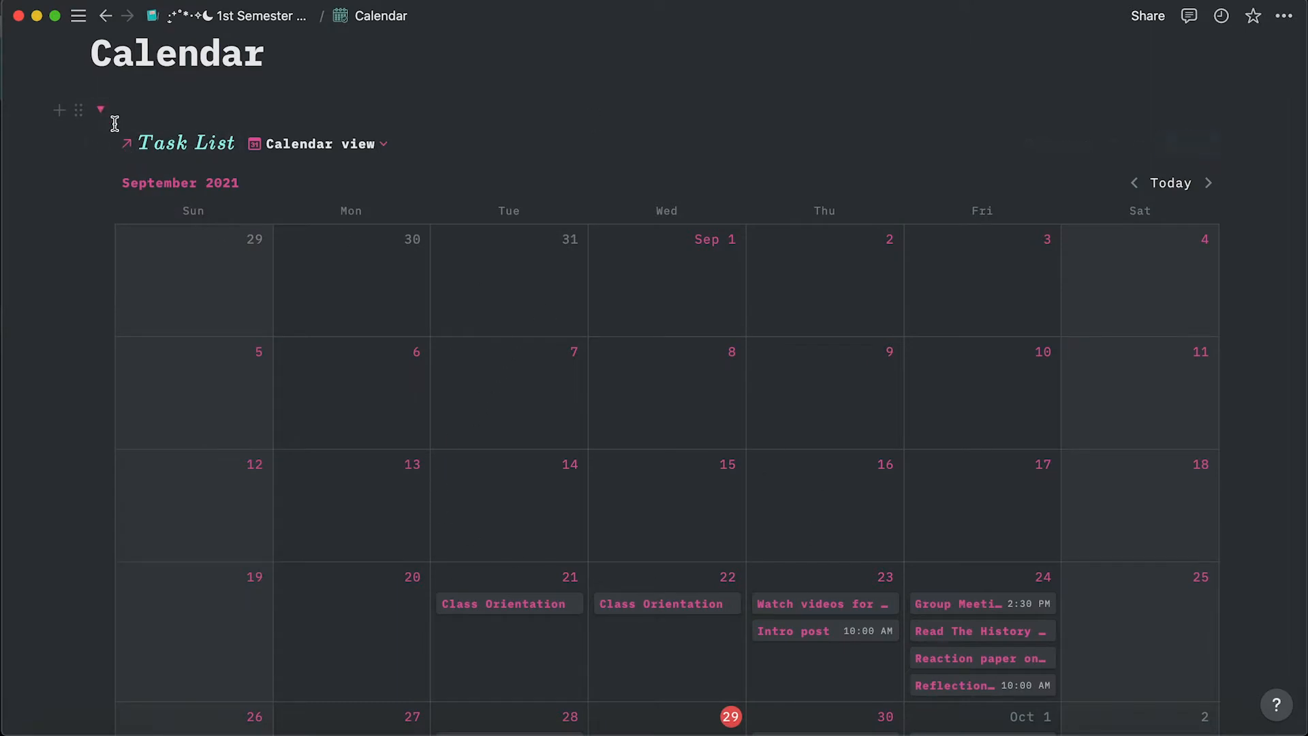
# Set the color of the toggle block containing the calendar to Green.
pyautogui.click(79, 111)
pyautogui.moveTo(82, 282)
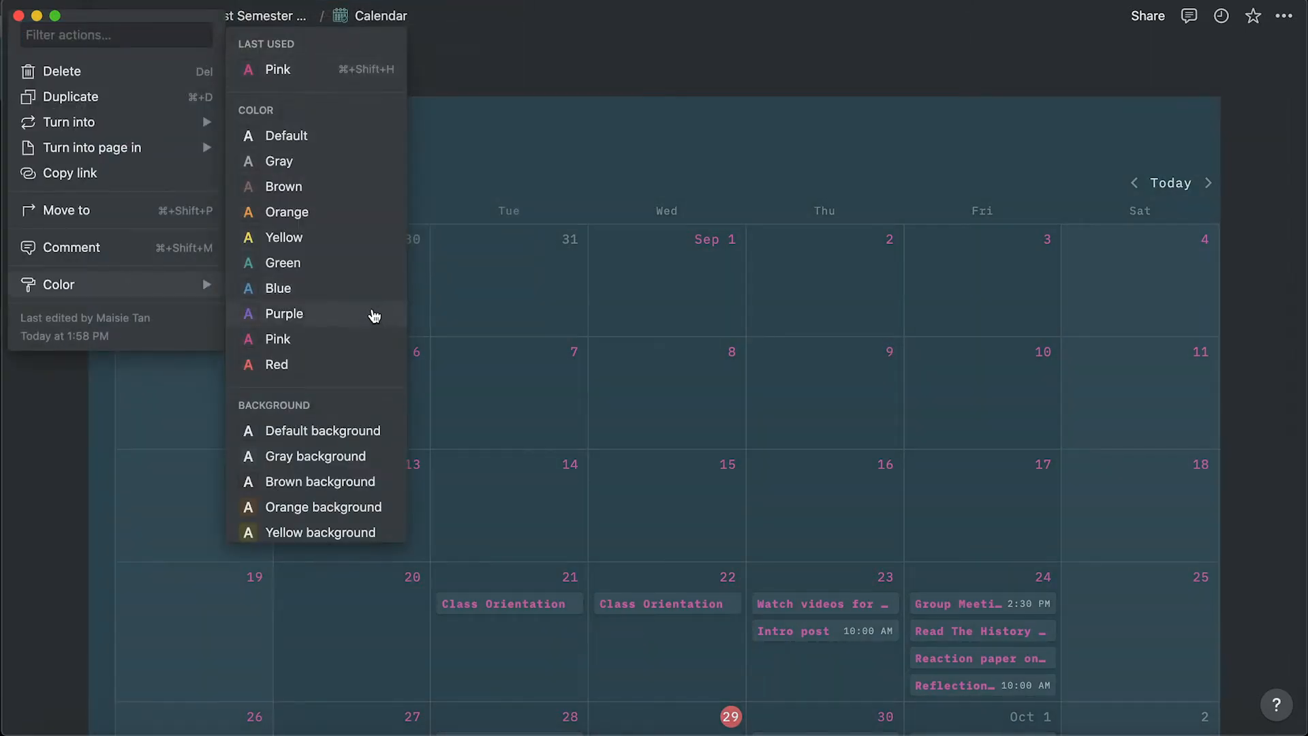
pyautogui.click(343, 272)
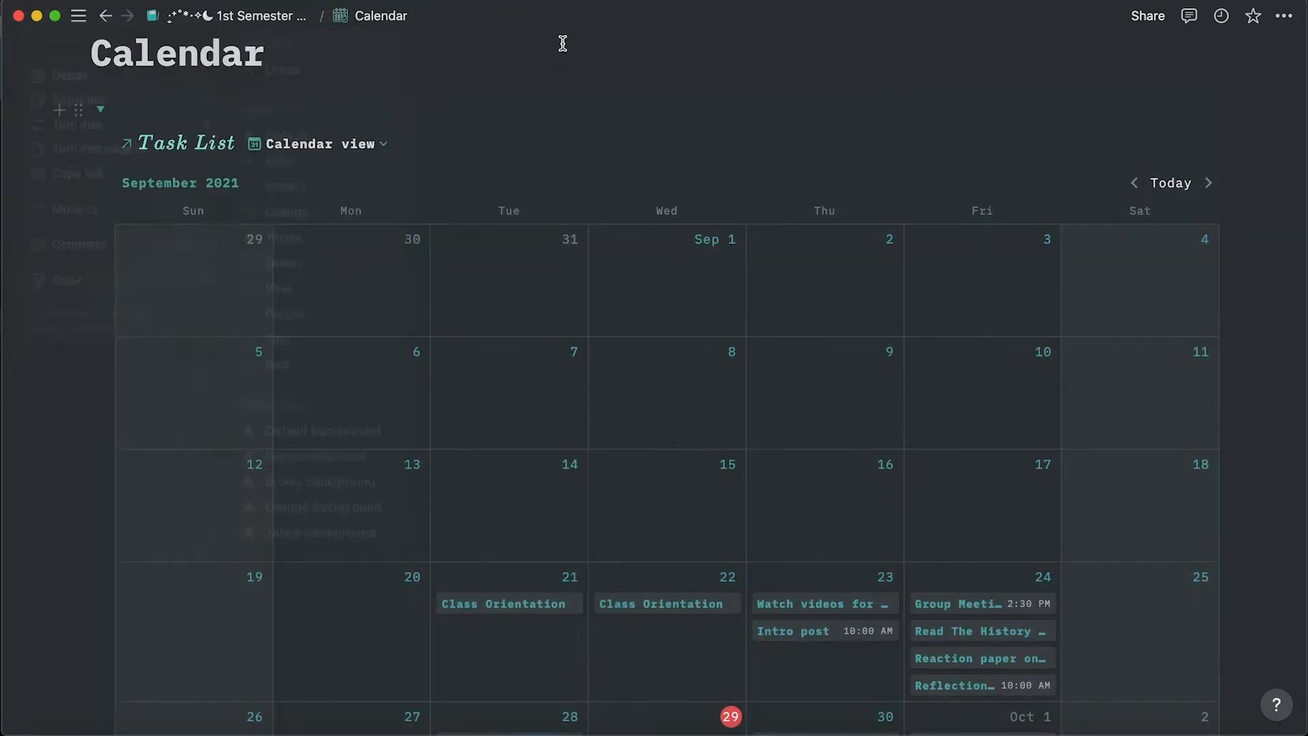
# Return to the 1st Semester 21-22 page and examine the filter and sort settings of the Urgent section's Task List.
pyautogui.click(281, 15)
pyautogui.scroll(-5, 598, 378)
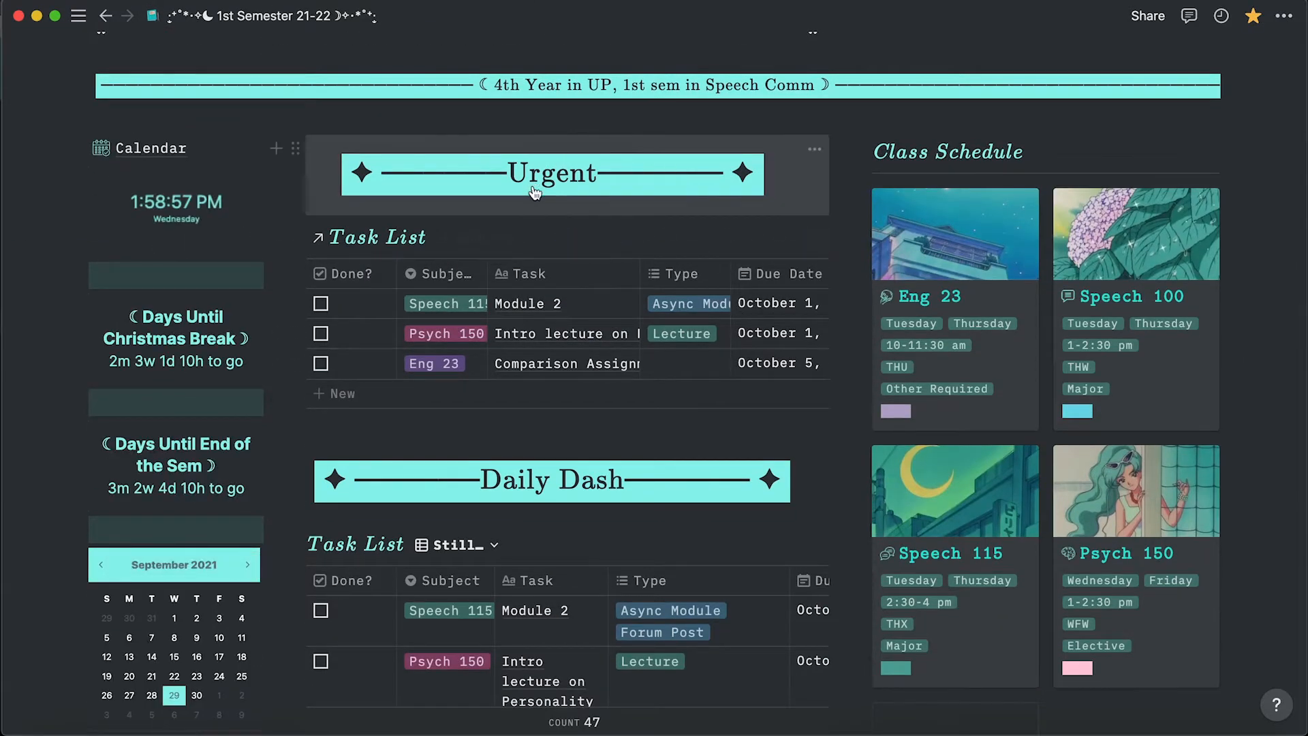
pyautogui.scroll(-1, 526, 503)
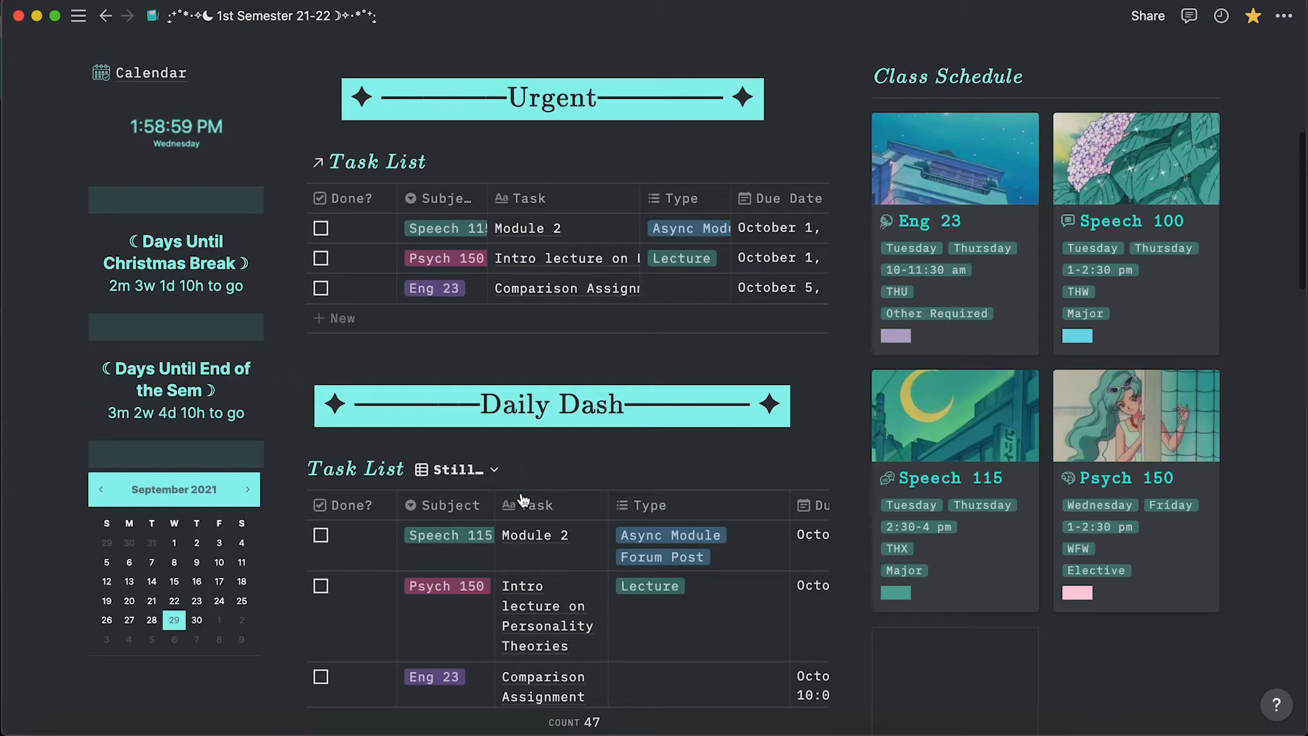
pyautogui.click(597, 171)
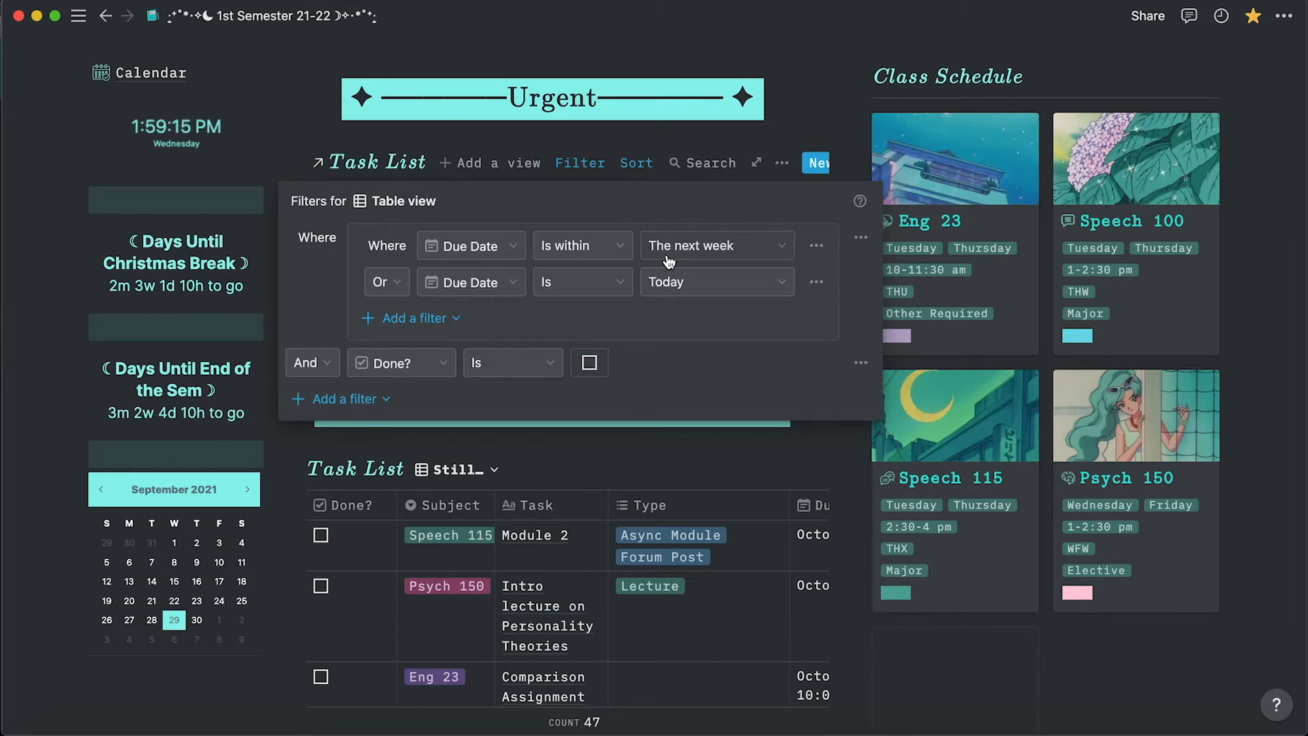
pyautogui.click(635, 165)
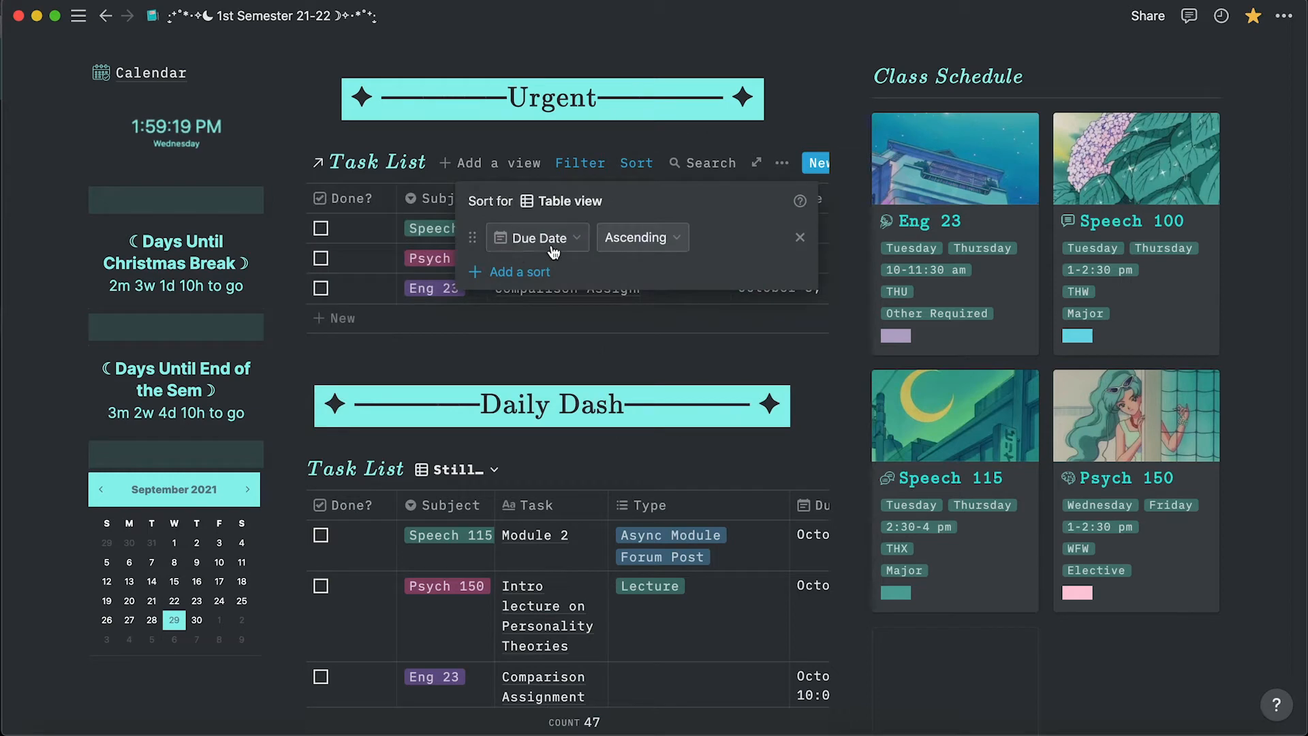
# Close the sort settings and review the Urgent section's Task List columns from Done? through Guidelines & Notes.
pyautogui.click(837, 134)
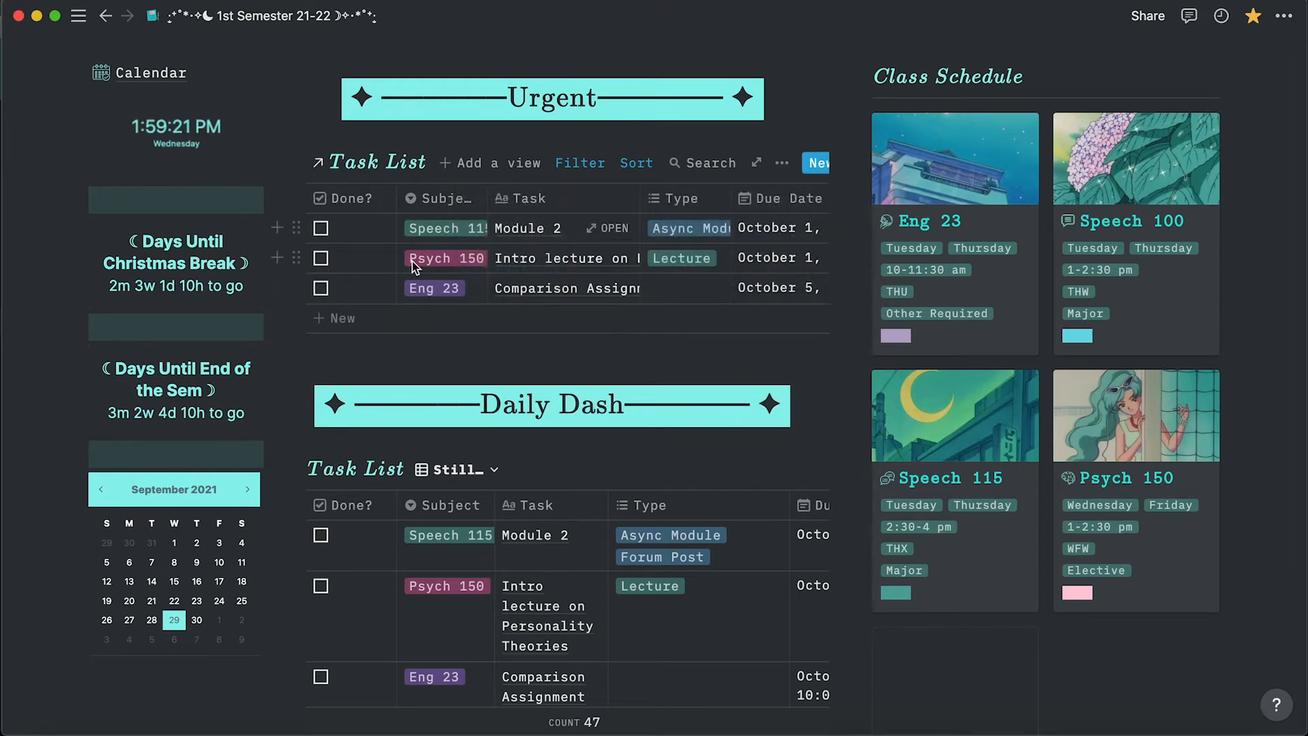
pyautogui.hscroll(3, 665, 239)
pyautogui.hscroll(-3, 636, 251)
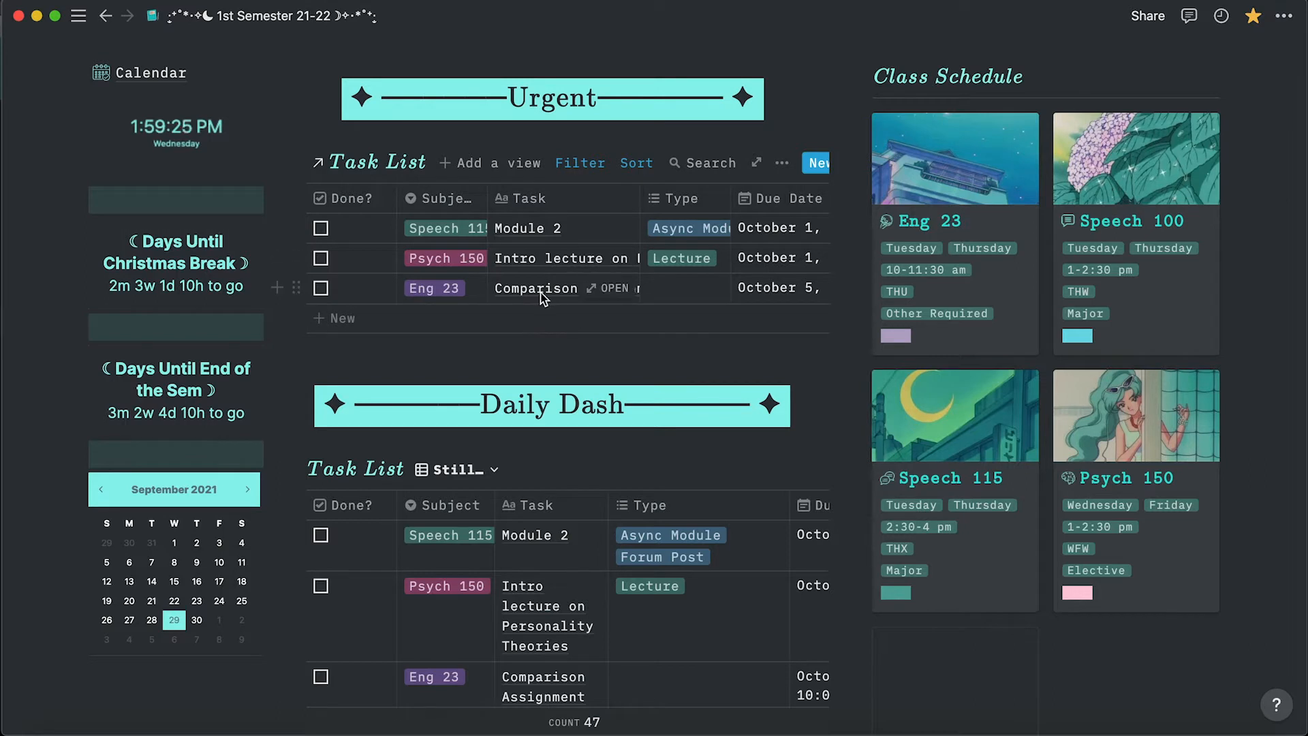
pyautogui.hscroll(3, 540, 298)
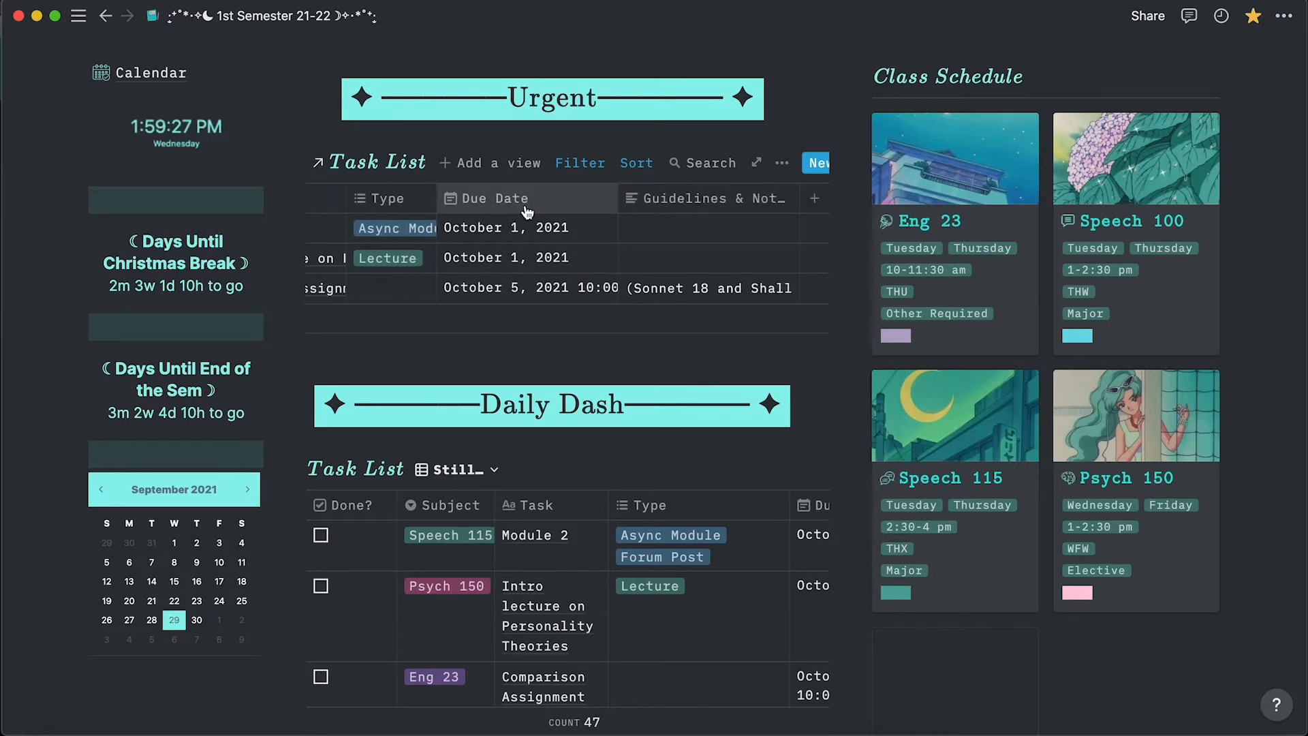
pyautogui.hscroll(-3, 505, 214)
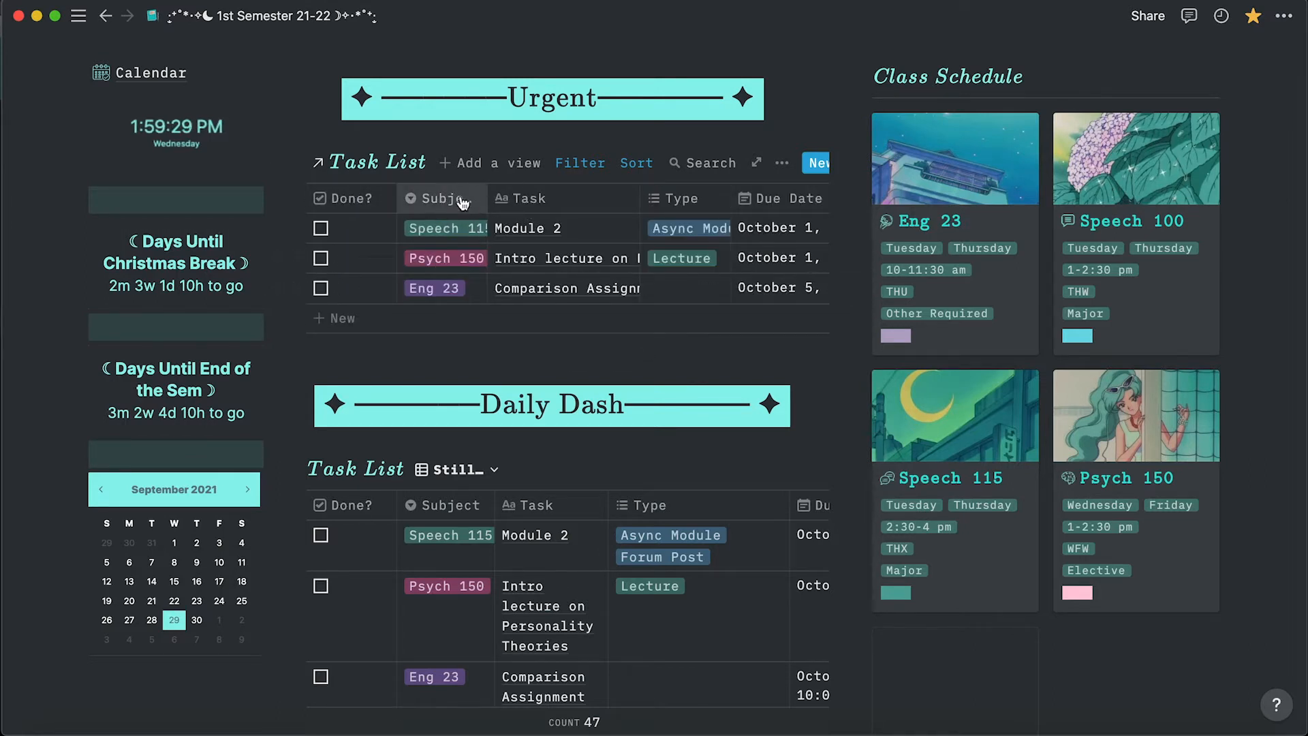
pyautogui.hscroll(3, 556, 240)
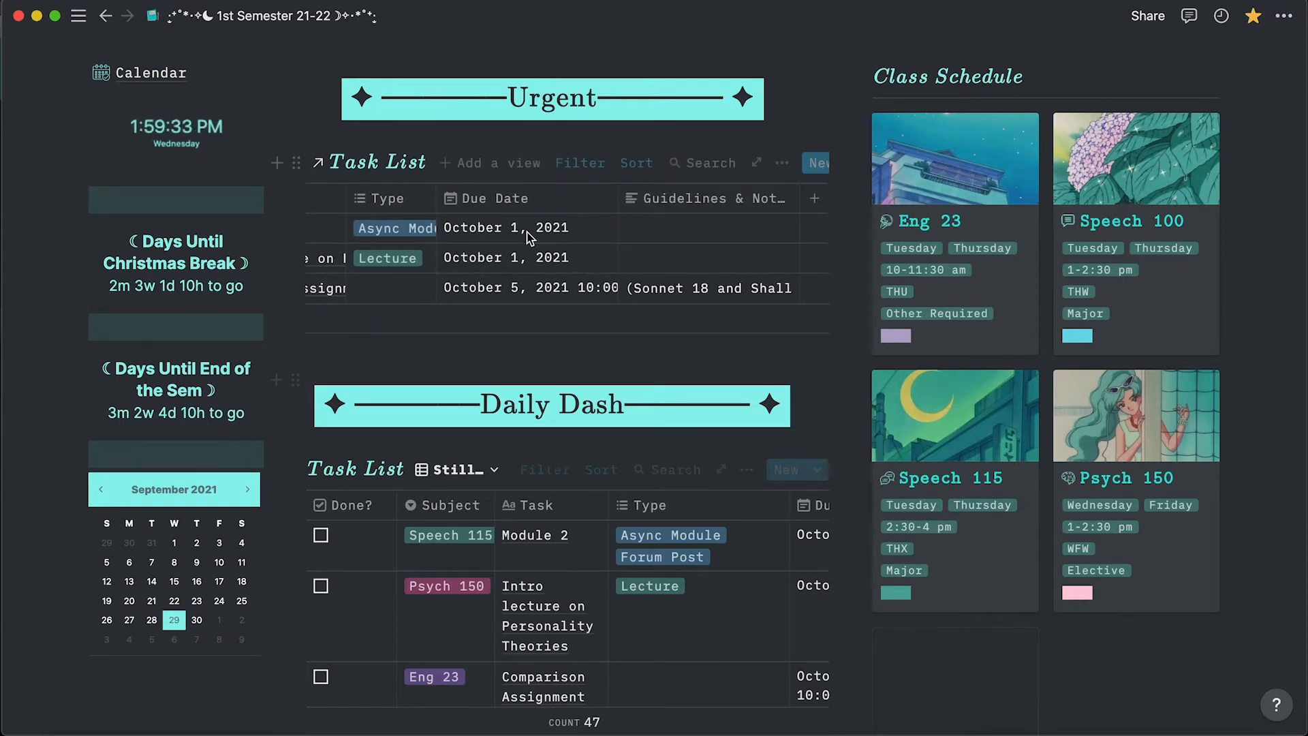
pyautogui.hscroll(-3, 526, 239)
# Look through the Daily Dash Task List rows and the Academic Calendar further down the page.
pyautogui.scroll(-3, 525, 239)
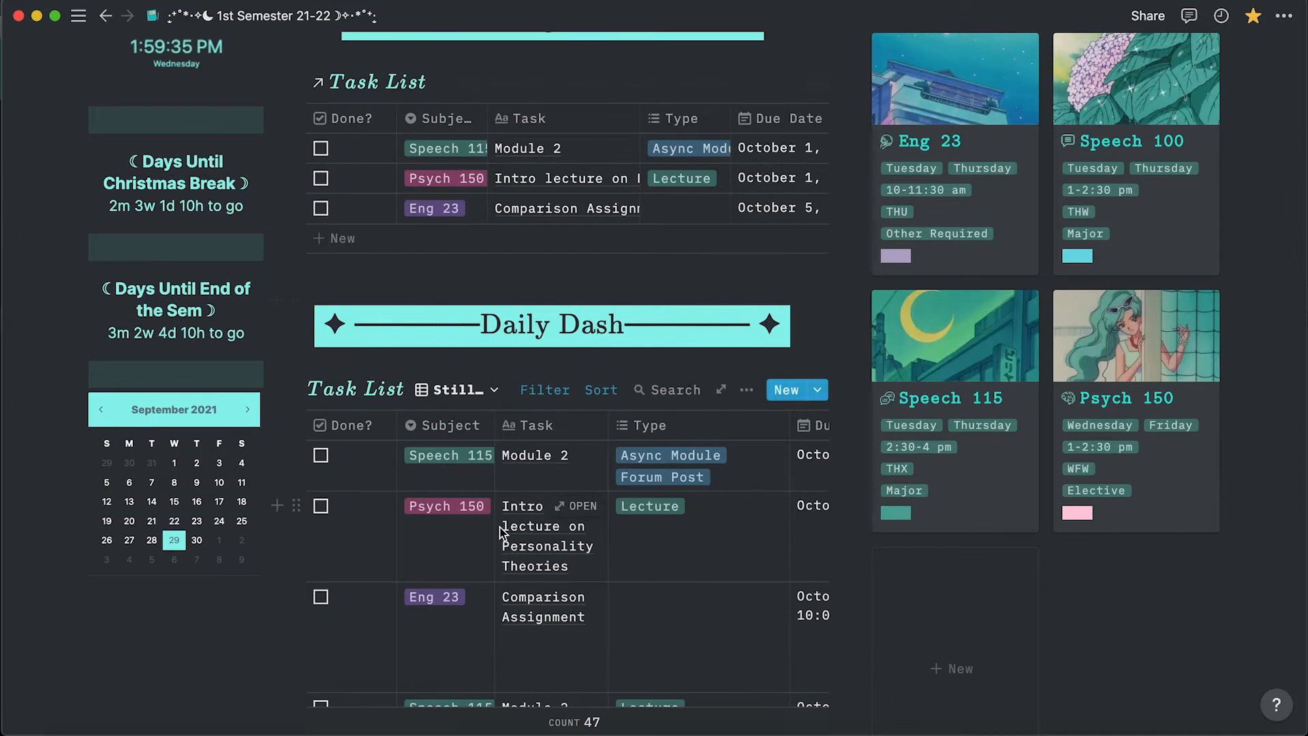
pyautogui.scroll(-10, 545, 401)
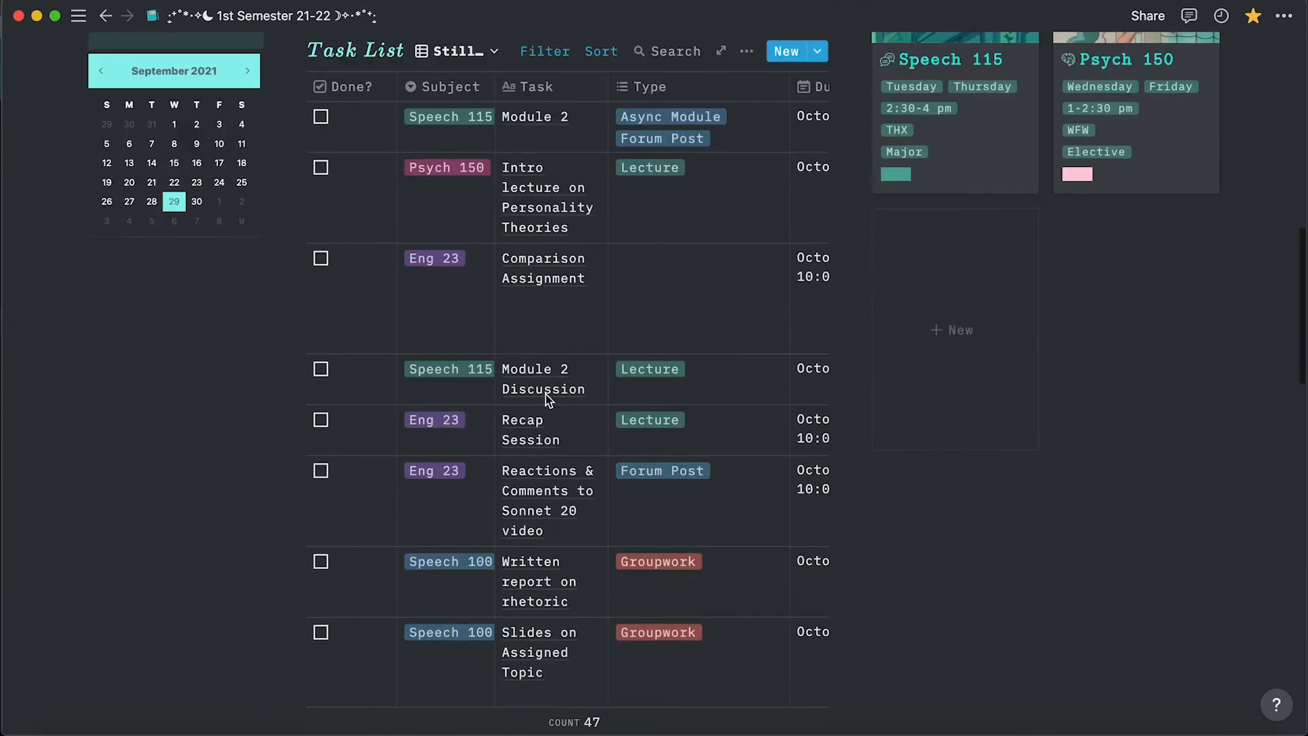
pyautogui.scroll(7, 545, 401)
pyautogui.scroll(-20, 515, 327)
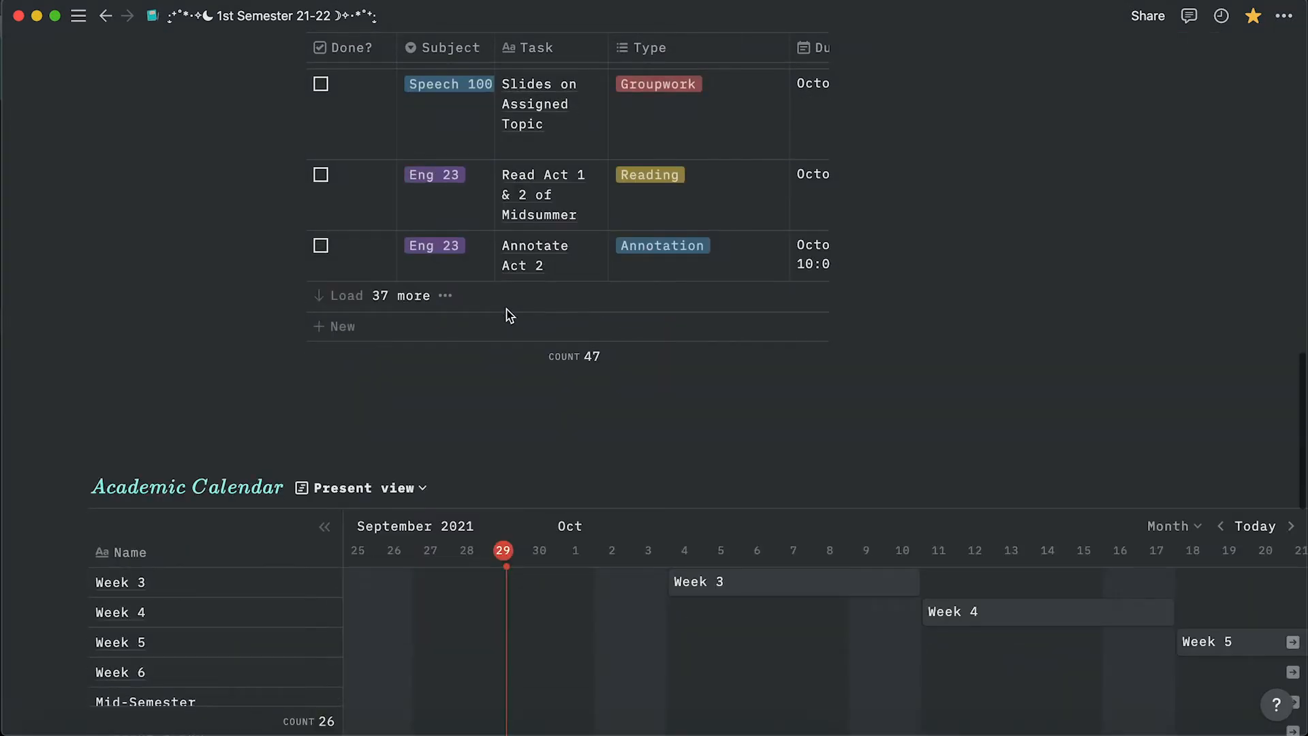
pyautogui.scroll(10, 507, 310)
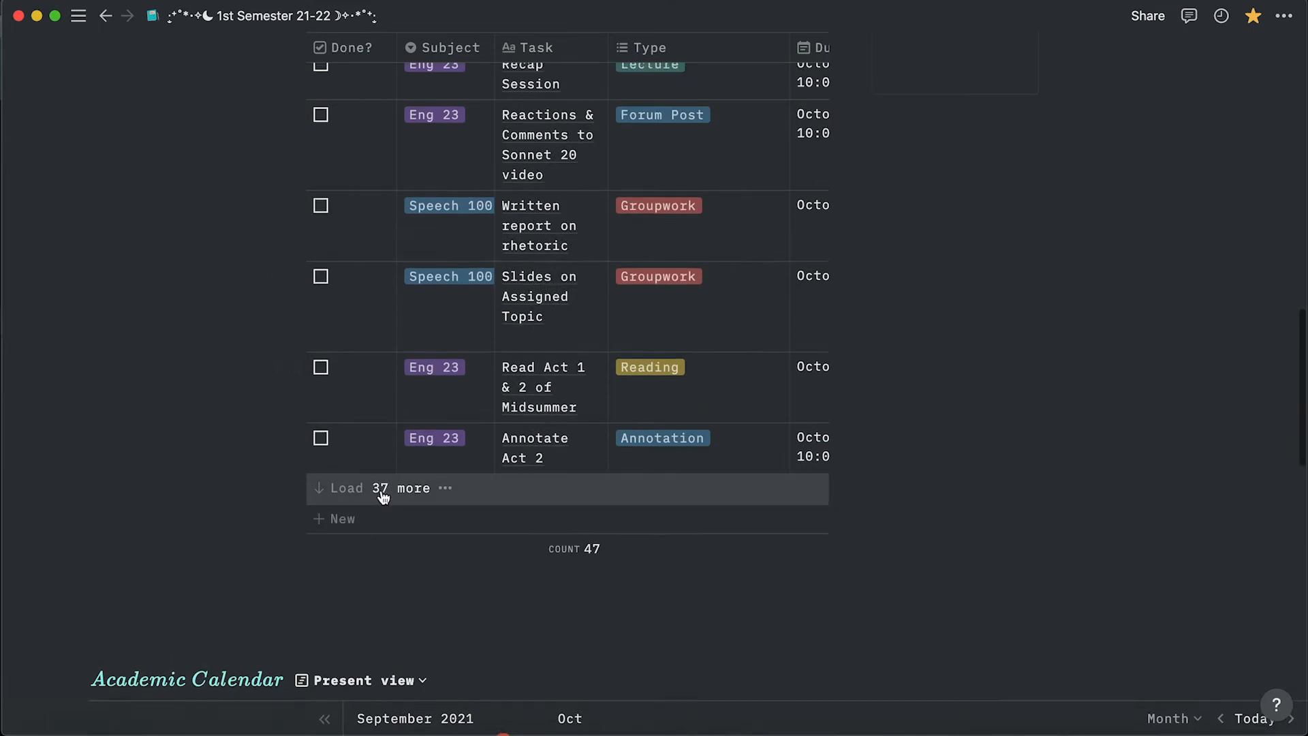
pyautogui.scroll(13, 409, 477)
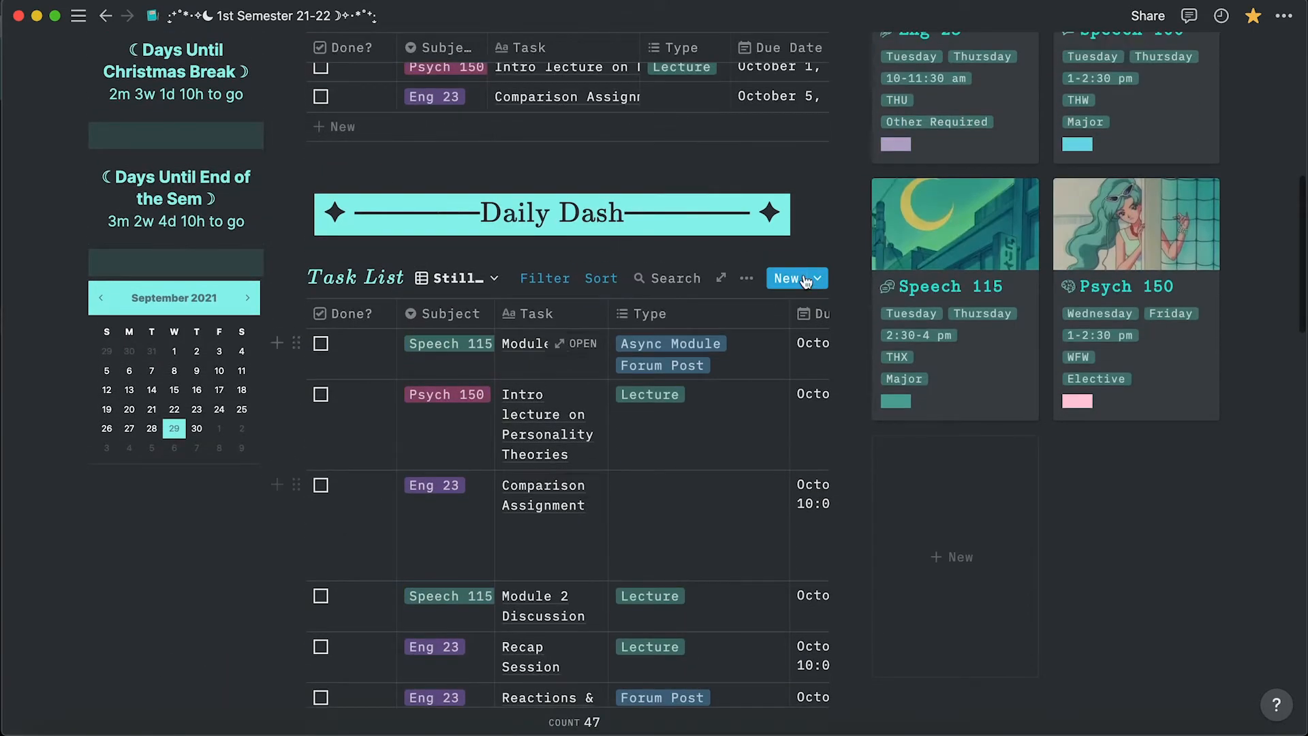
pyautogui.scroll(-20, 605, 423)
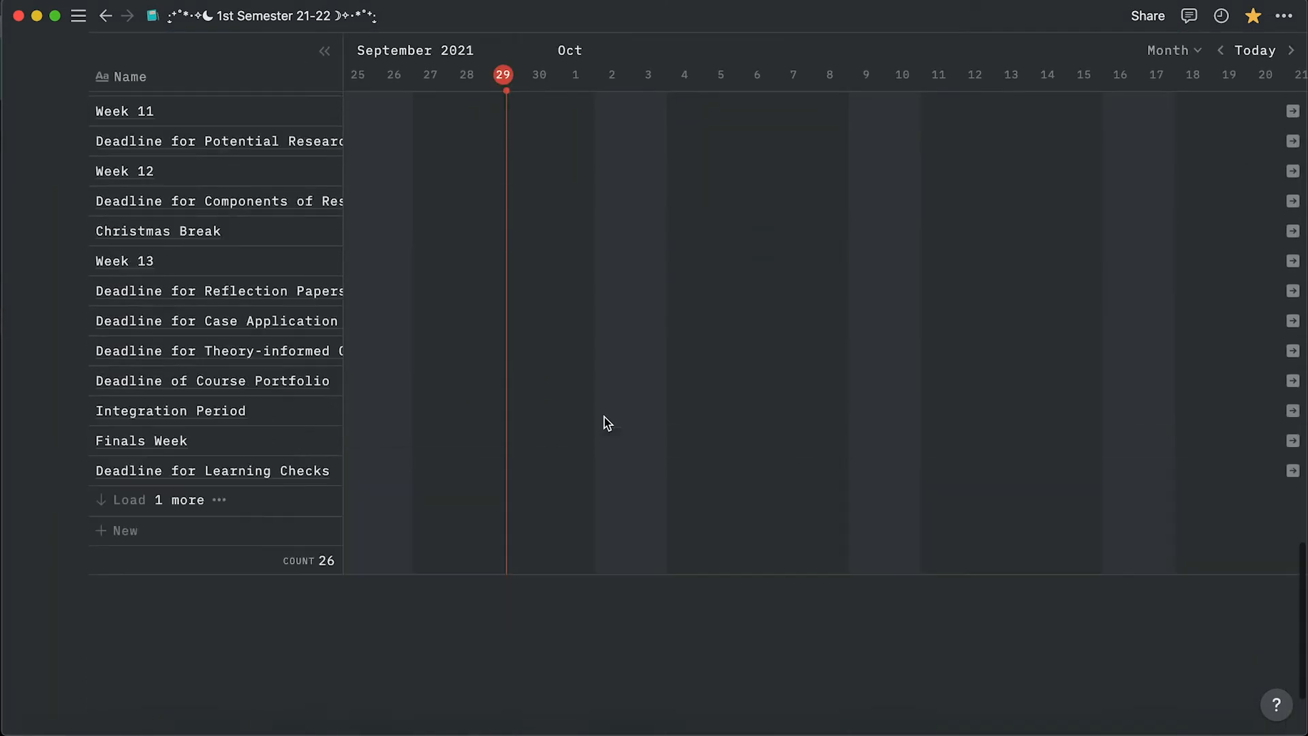
pyautogui.scroll(20, 604, 422)
pyautogui.scroll(2, 605, 424)
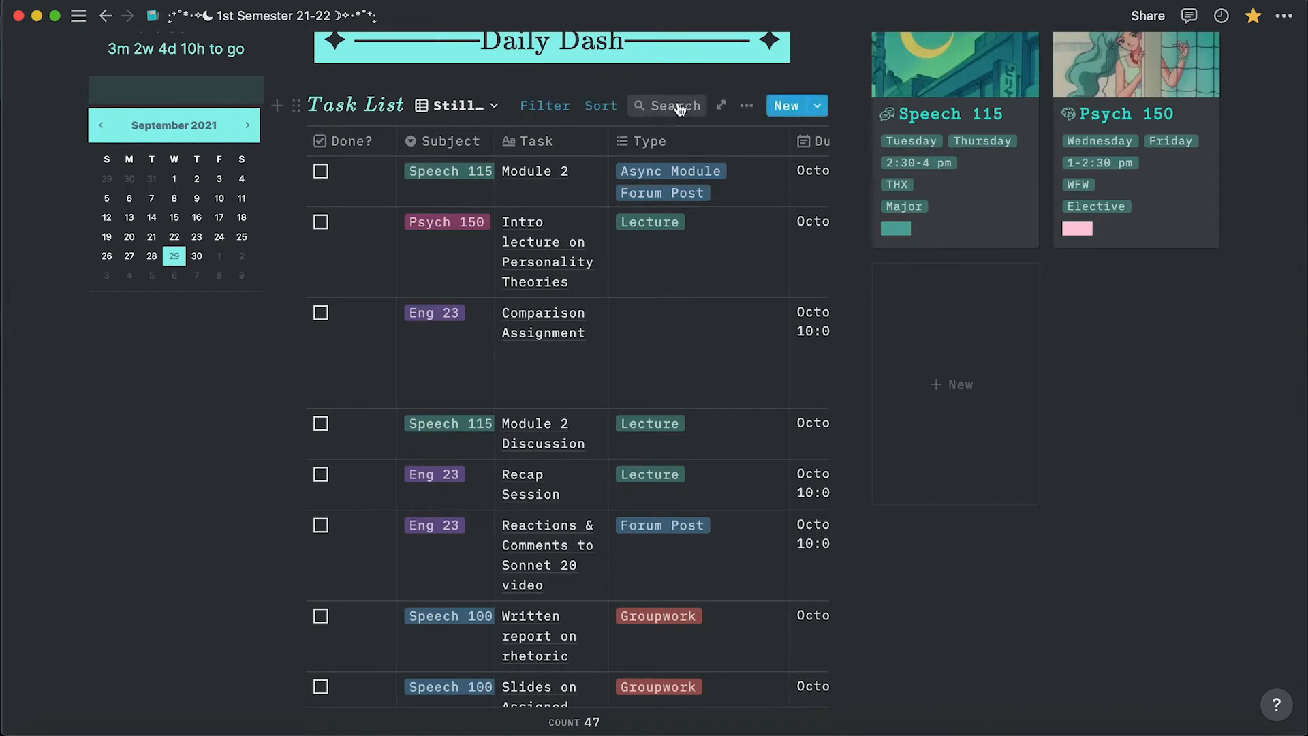
# Check the properties of the Daily Dash Task List's Still not done view, including its first-load page limit.
pyautogui.click(745, 107)
pyautogui.click(784, 264)
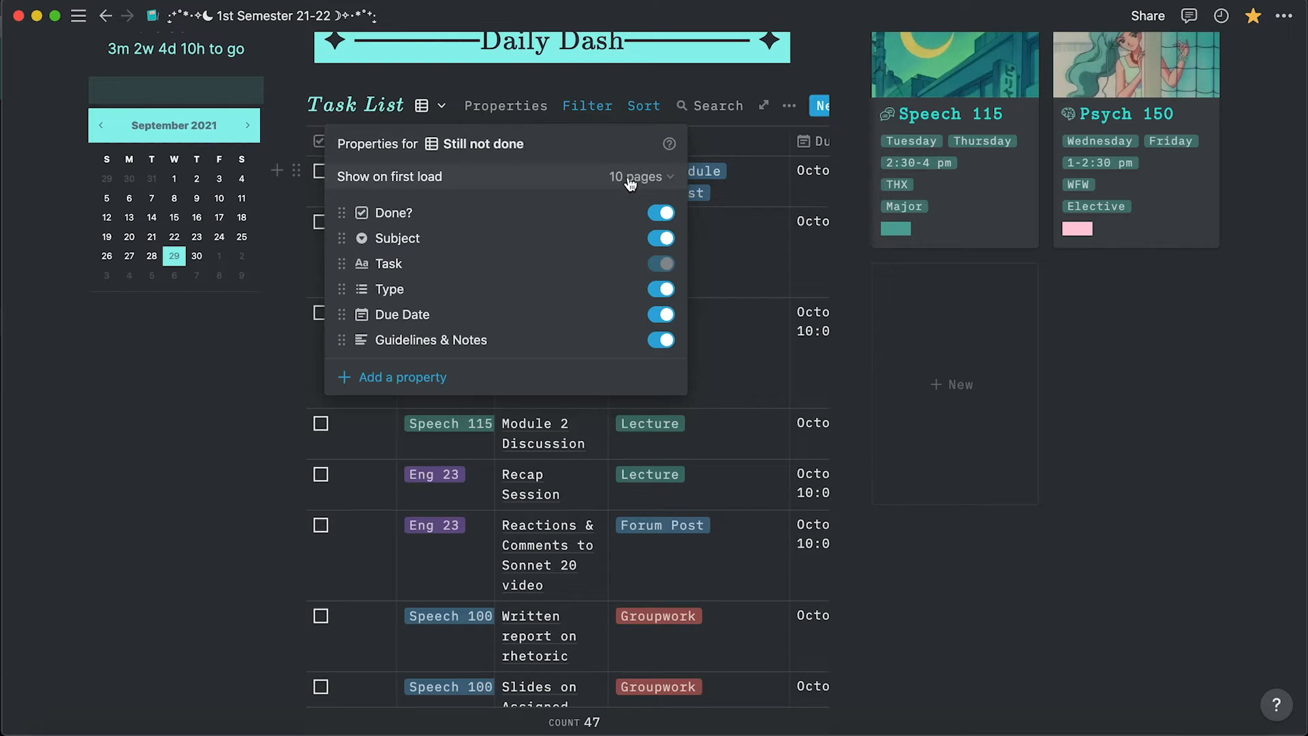
pyautogui.click(1145, 436)
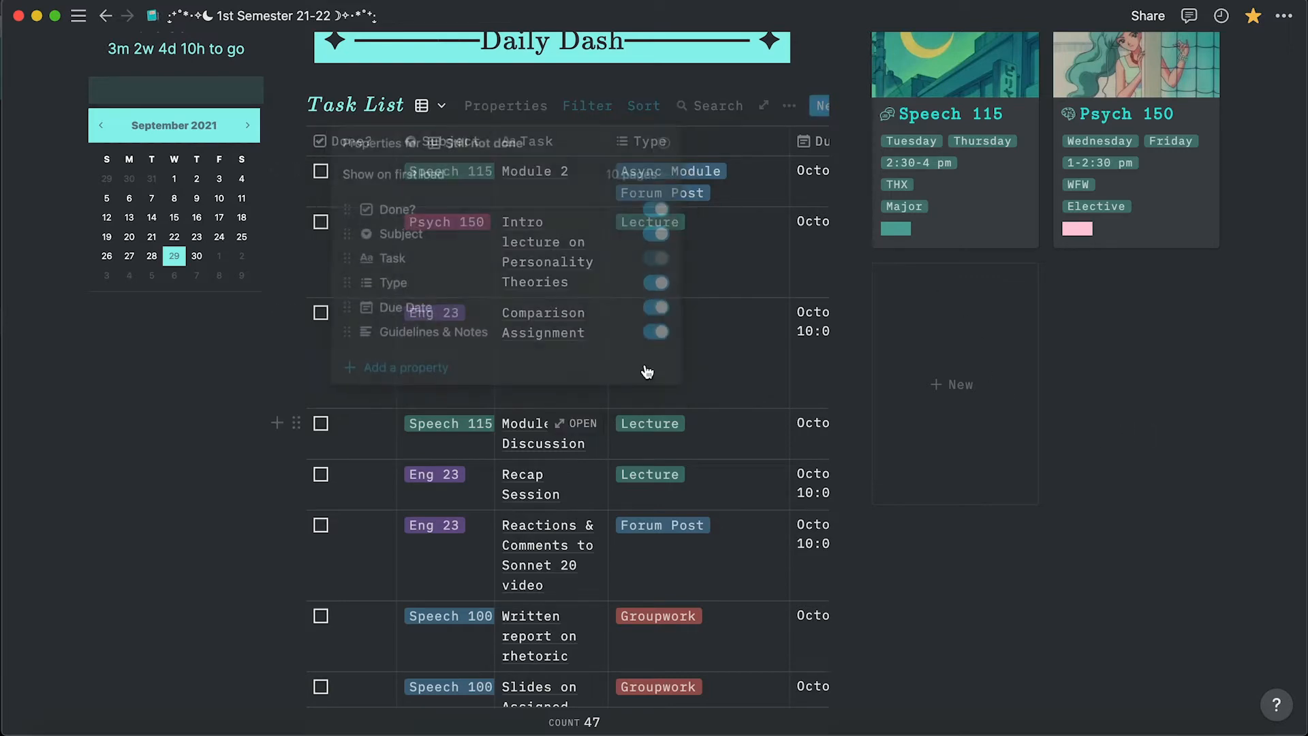
# View the Daily Dash Task List in the All Homeworks view, and return it to the Still not done view.
pyautogui.scroll(3, 797, 373)
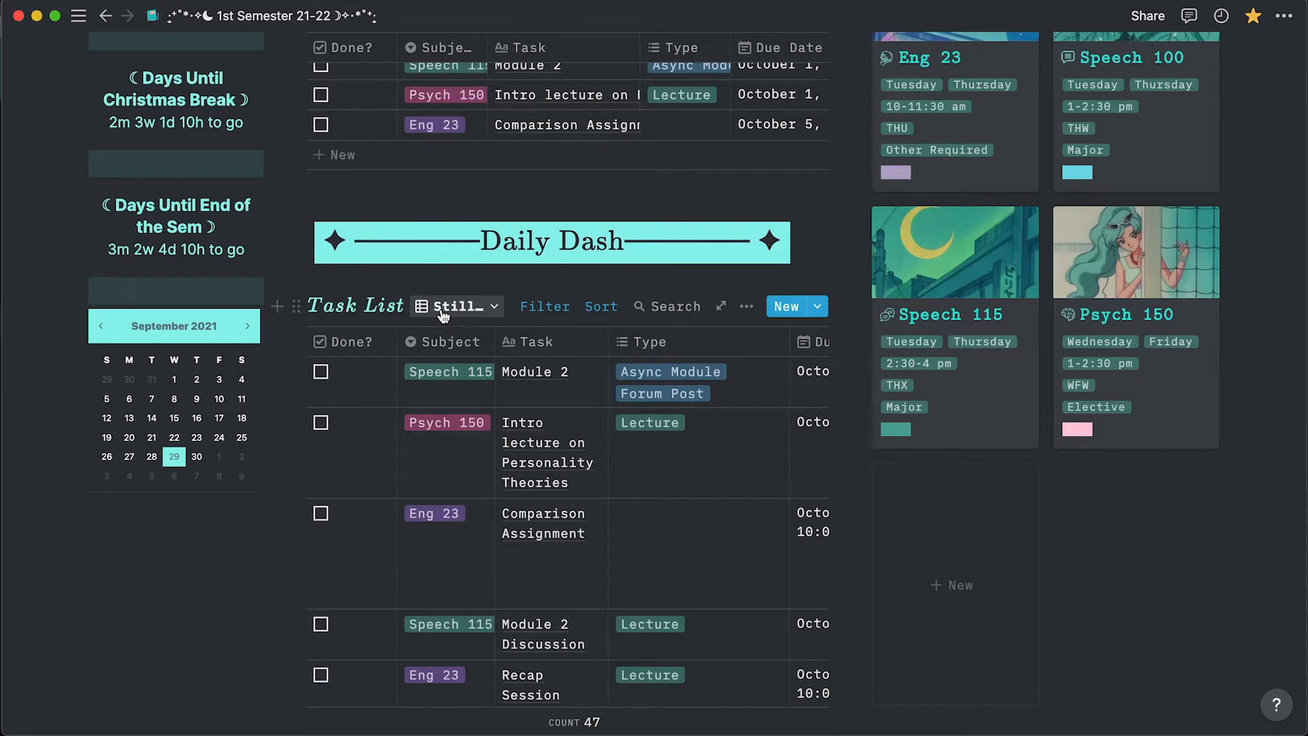
pyautogui.click(440, 310)
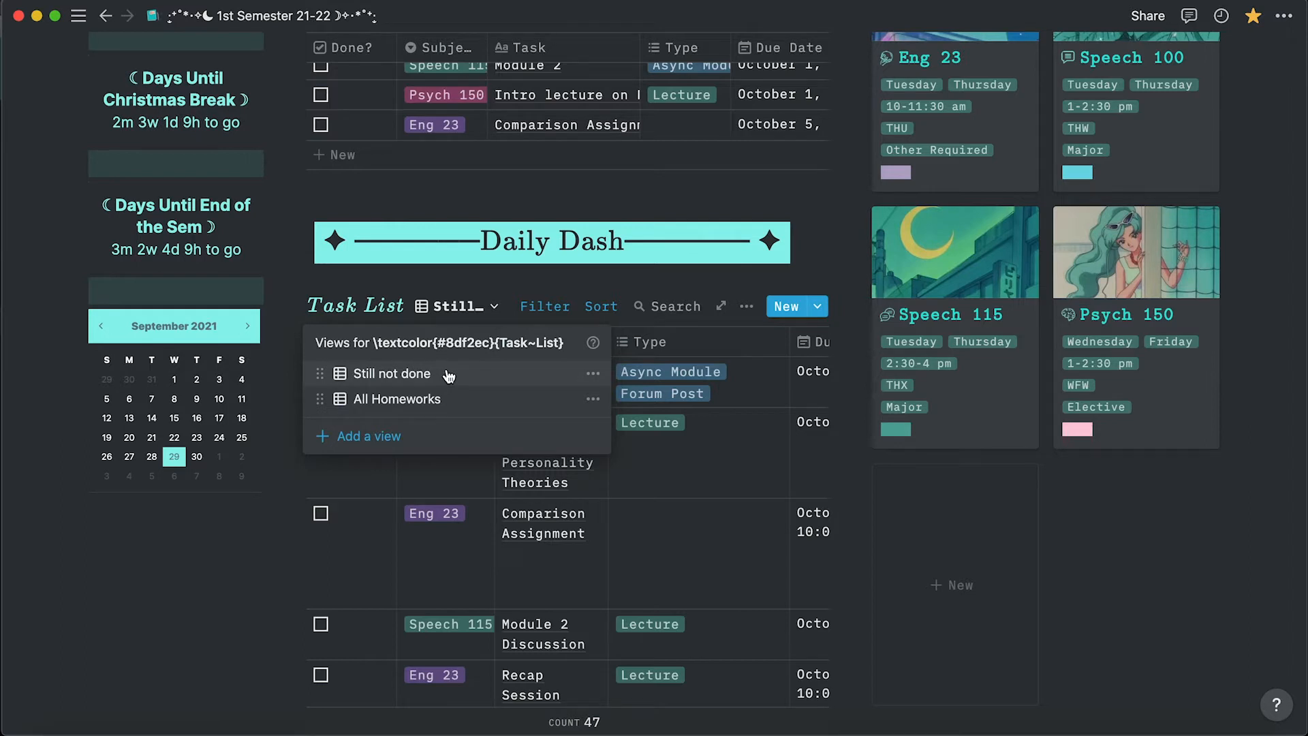
pyautogui.click(405, 402)
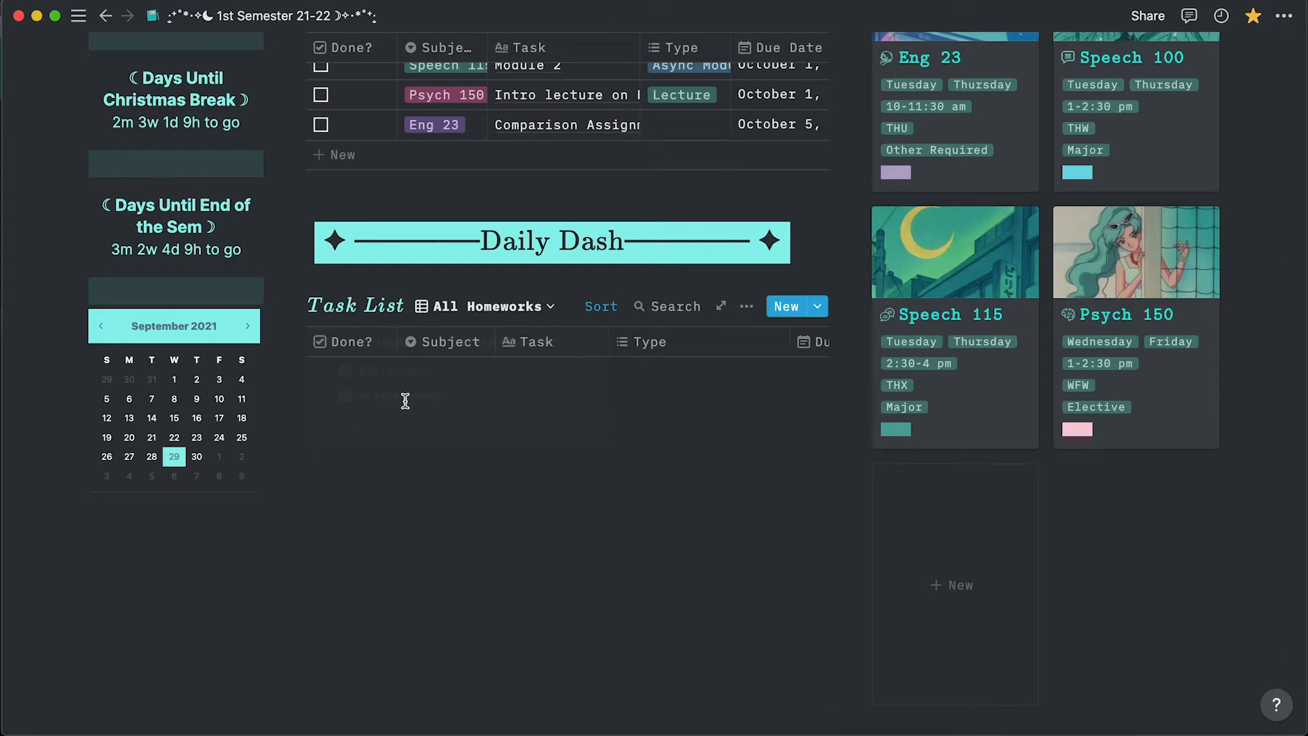
pyautogui.scroll(-3, 741, 406)
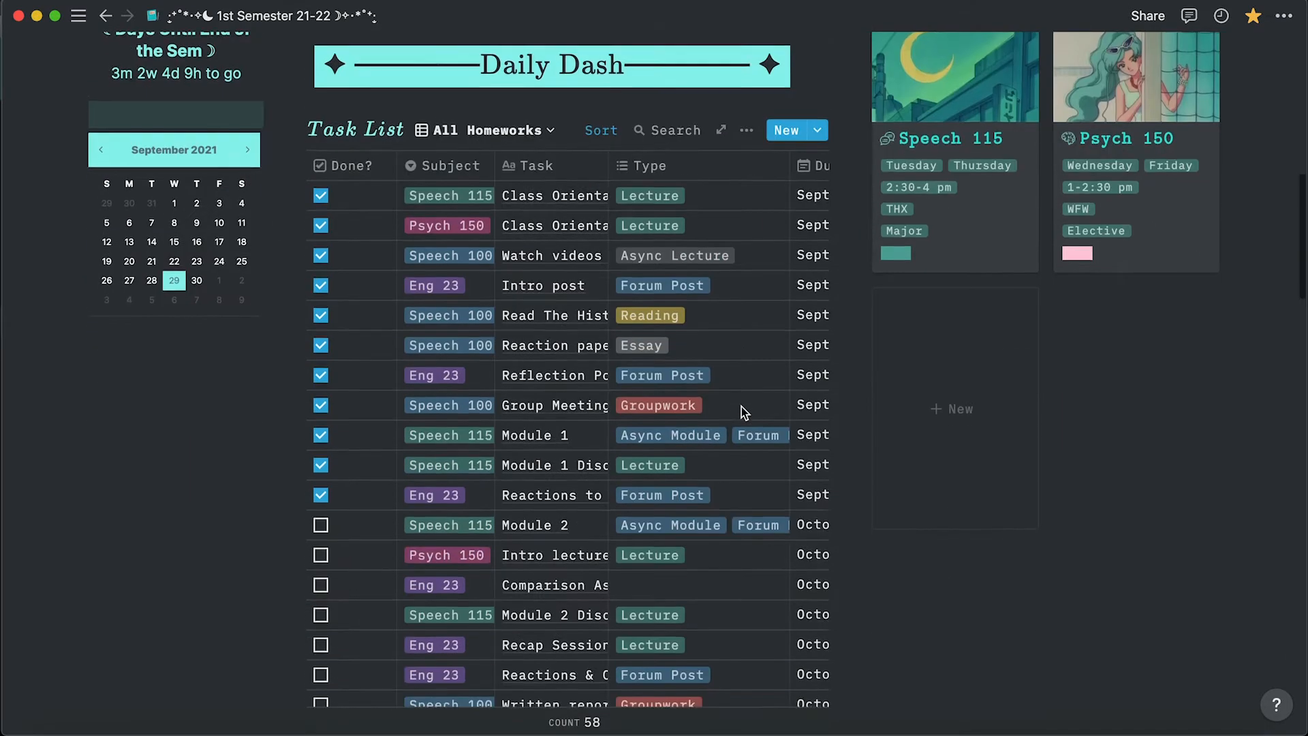
pyautogui.click(476, 133)
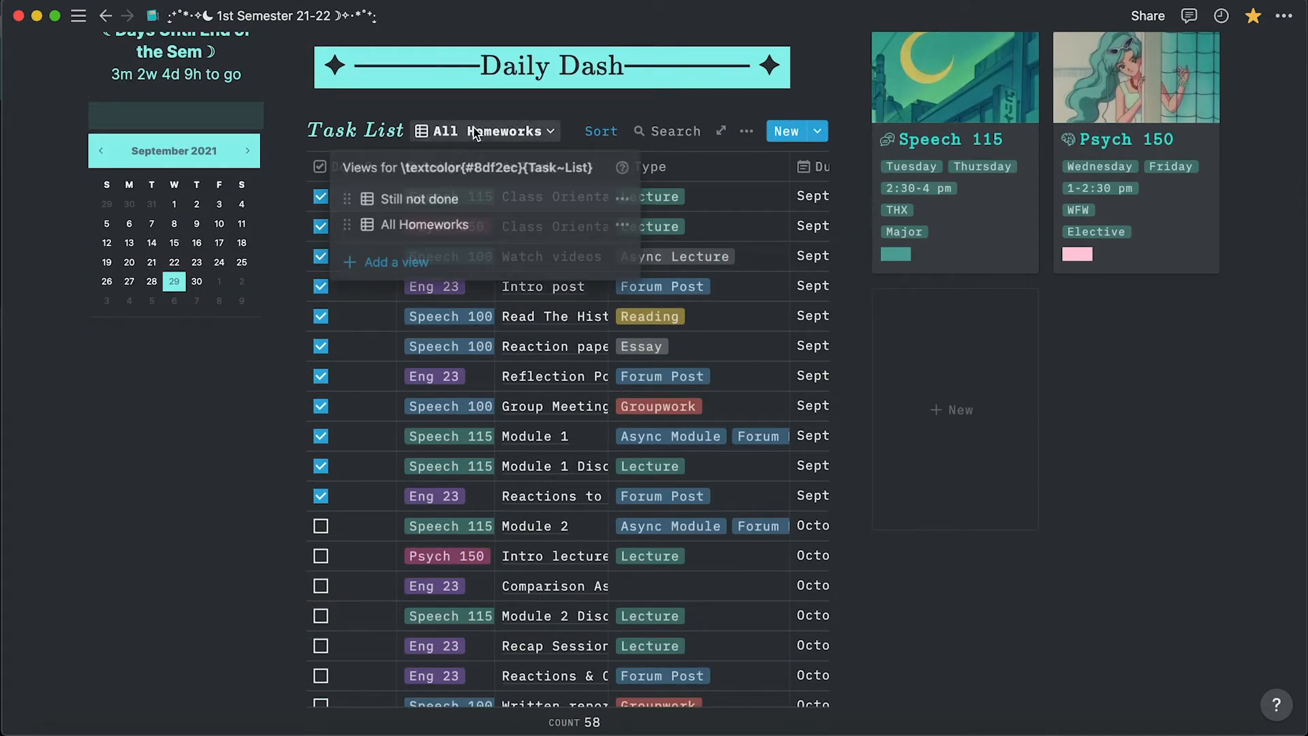
pyautogui.click(471, 193)
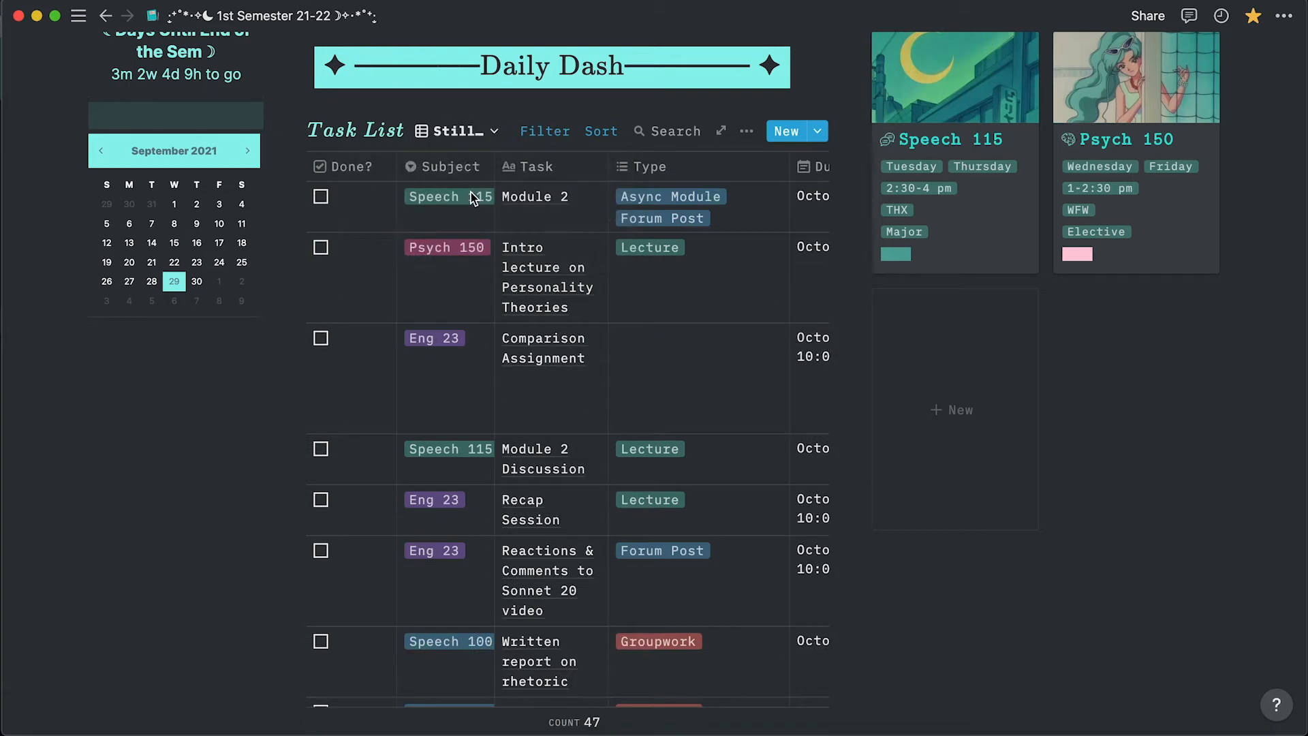
# Examine the Academic Calendar timeline in Present view, from late September through the December weeks and deadlines.
pyautogui.scroll(-5, 631, 428)
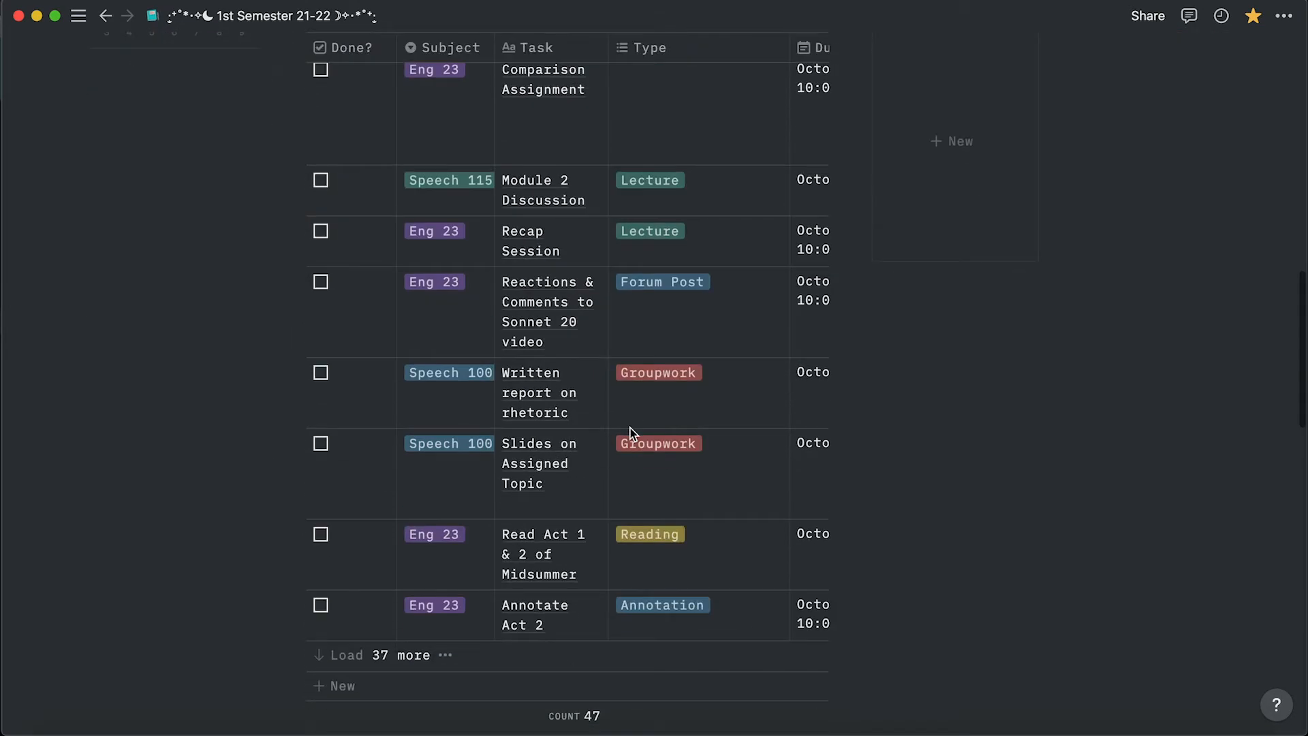
pyautogui.scroll(-5, 631, 428)
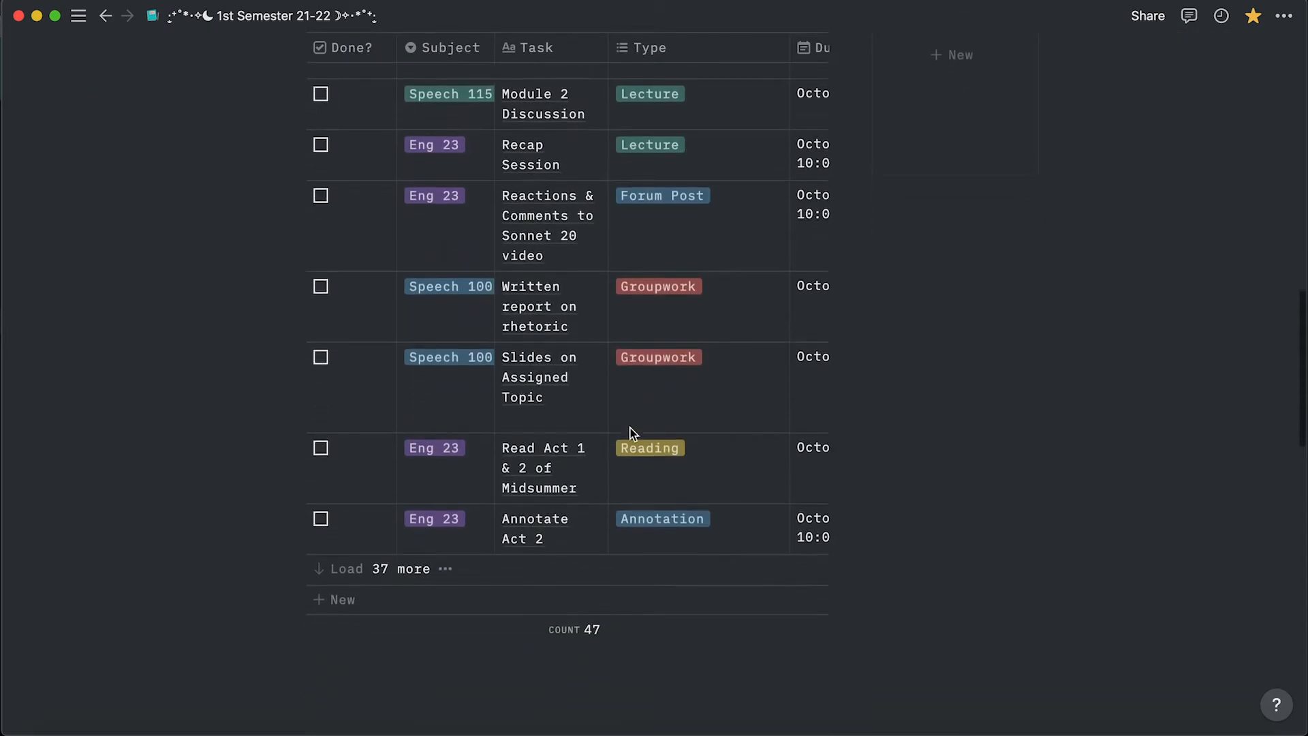
pyautogui.scroll(-9, 631, 428)
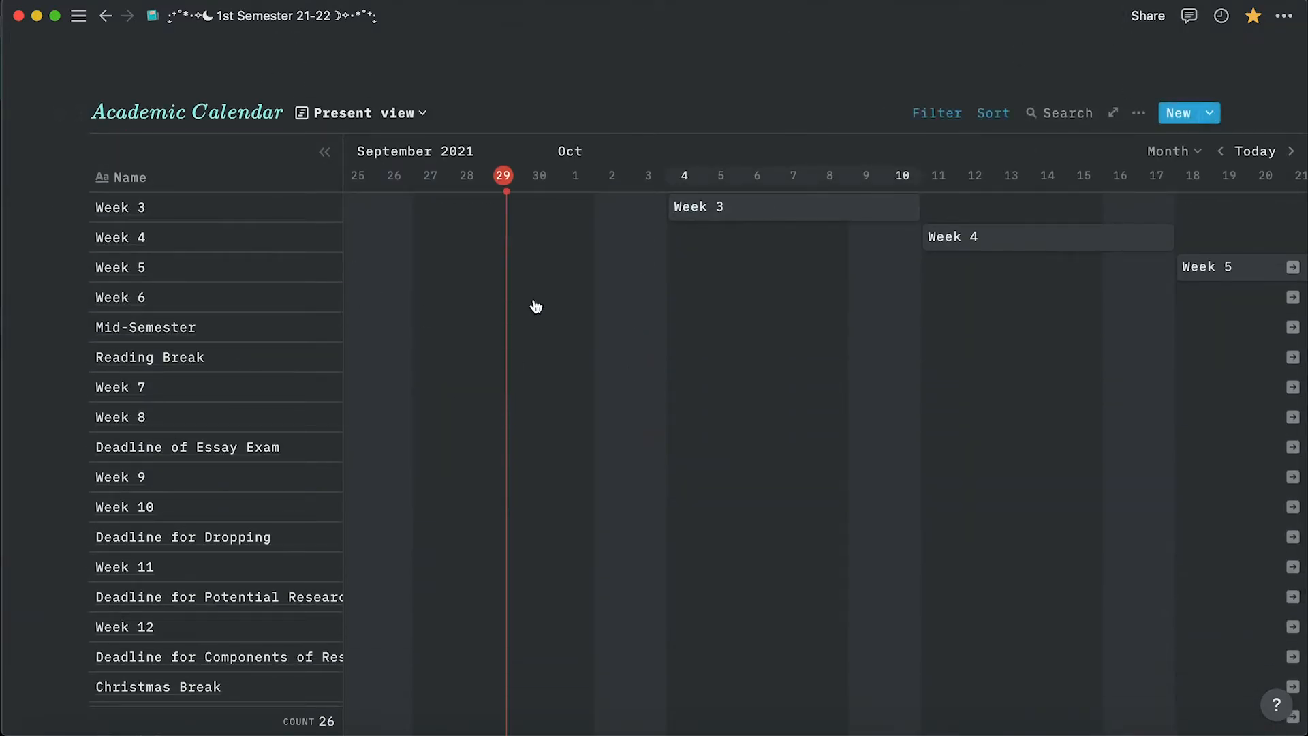
pyautogui.scroll(-1, 536, 306)
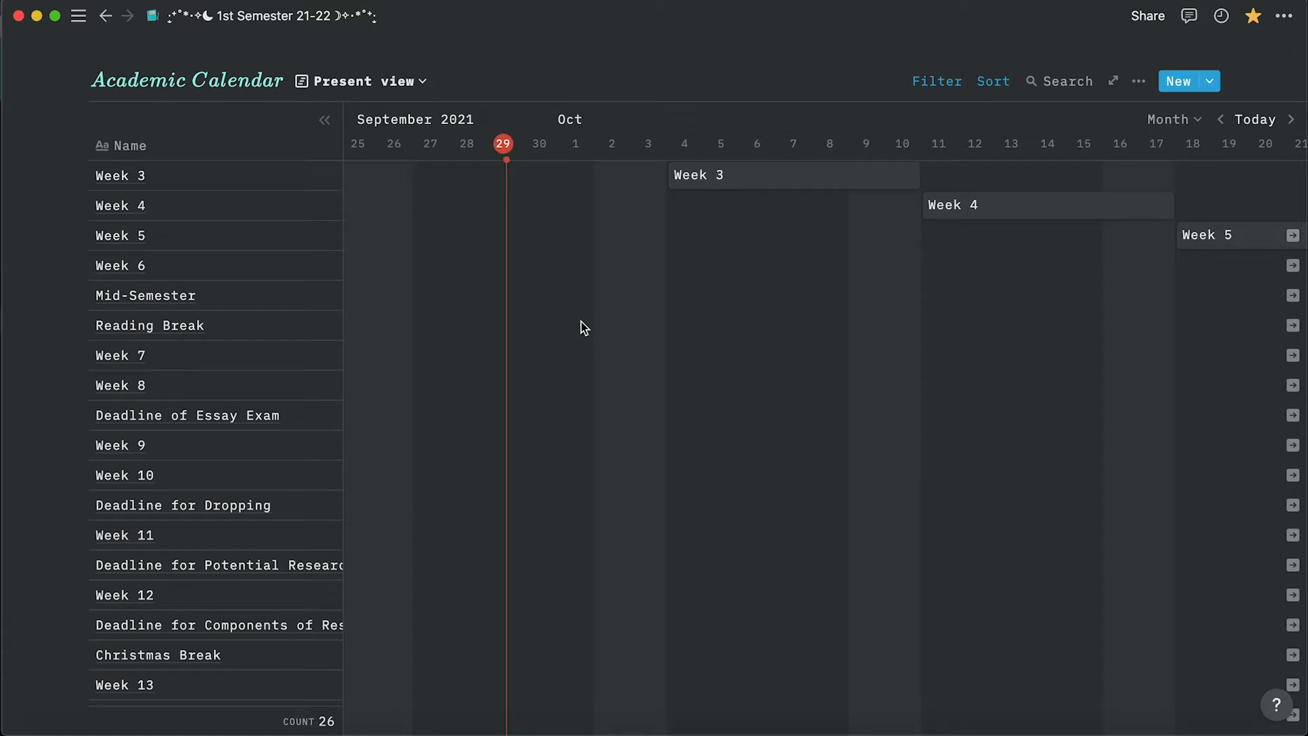
pyautogui.hscroll(3, 582, 322)
pyautogui.hscroll(-5, 582, 327)
pyautogui.hscroll(8, 582, 327)
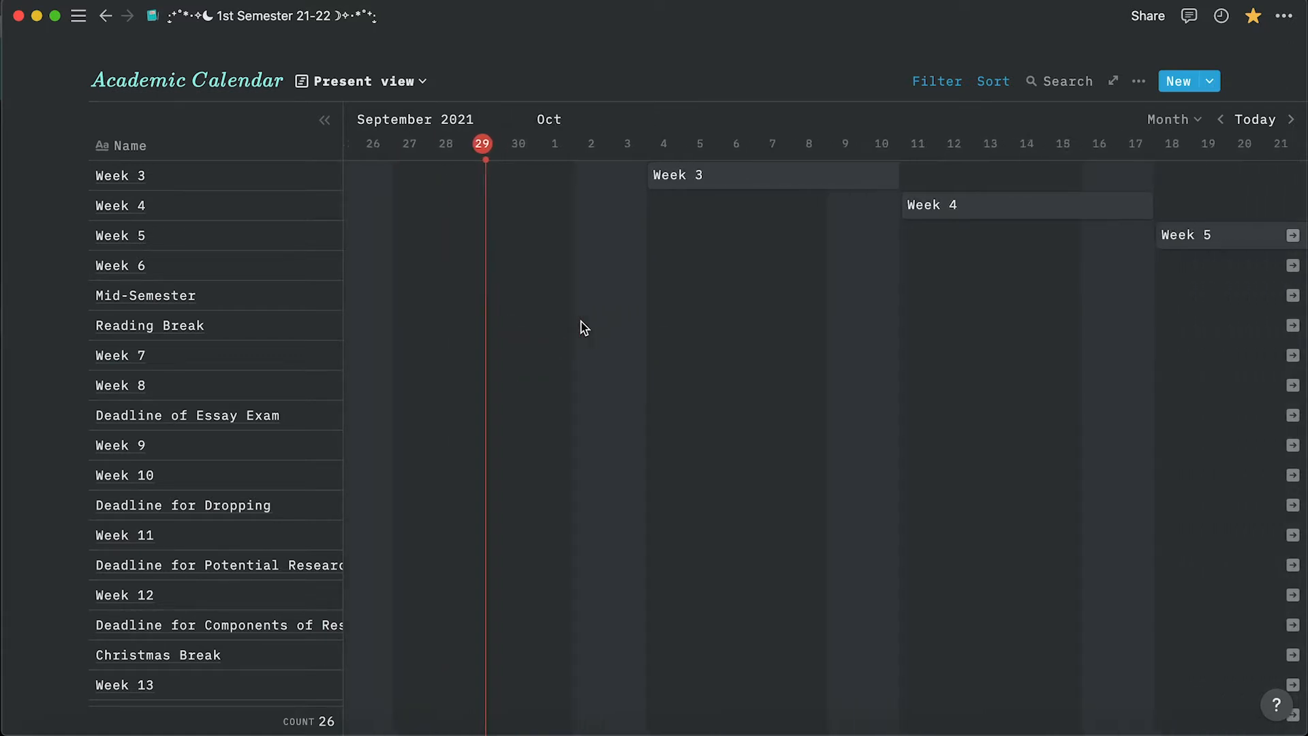
pyautogui.hscroll(-4, 493, 199)
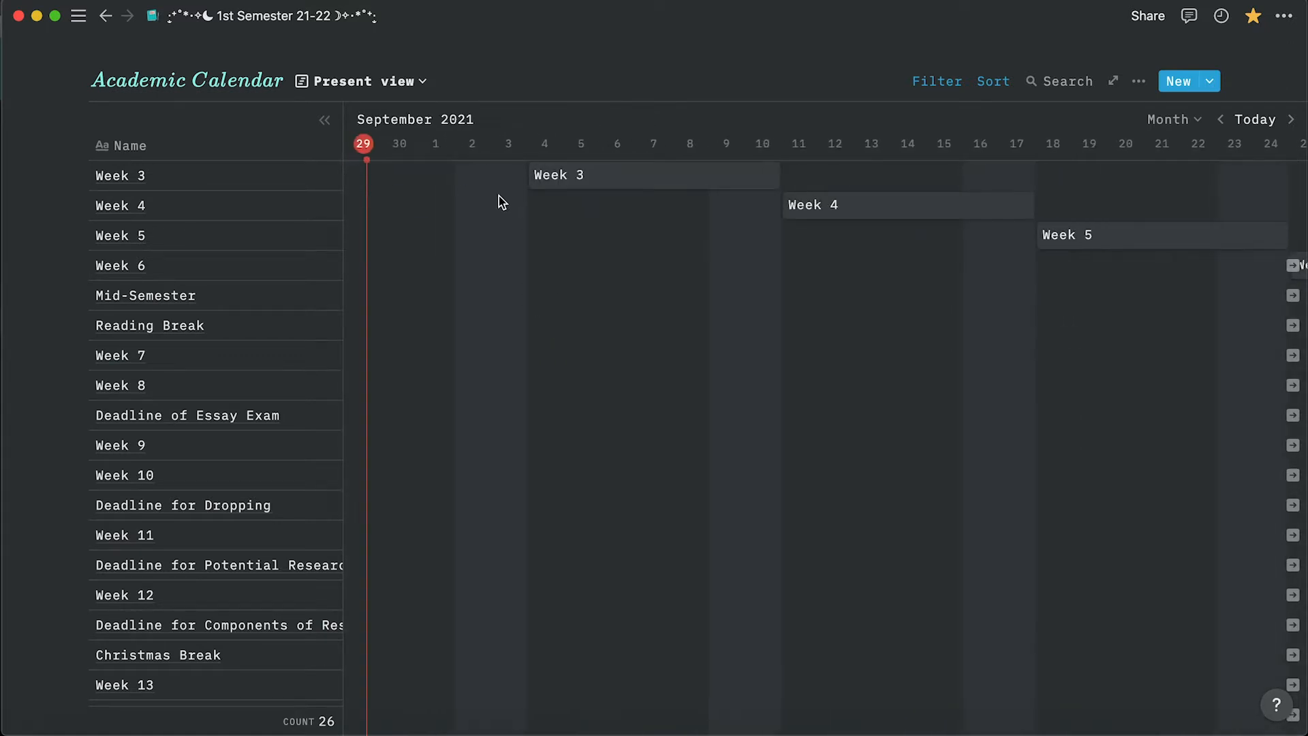
pyautogui.hscroll(6, 648, 239)
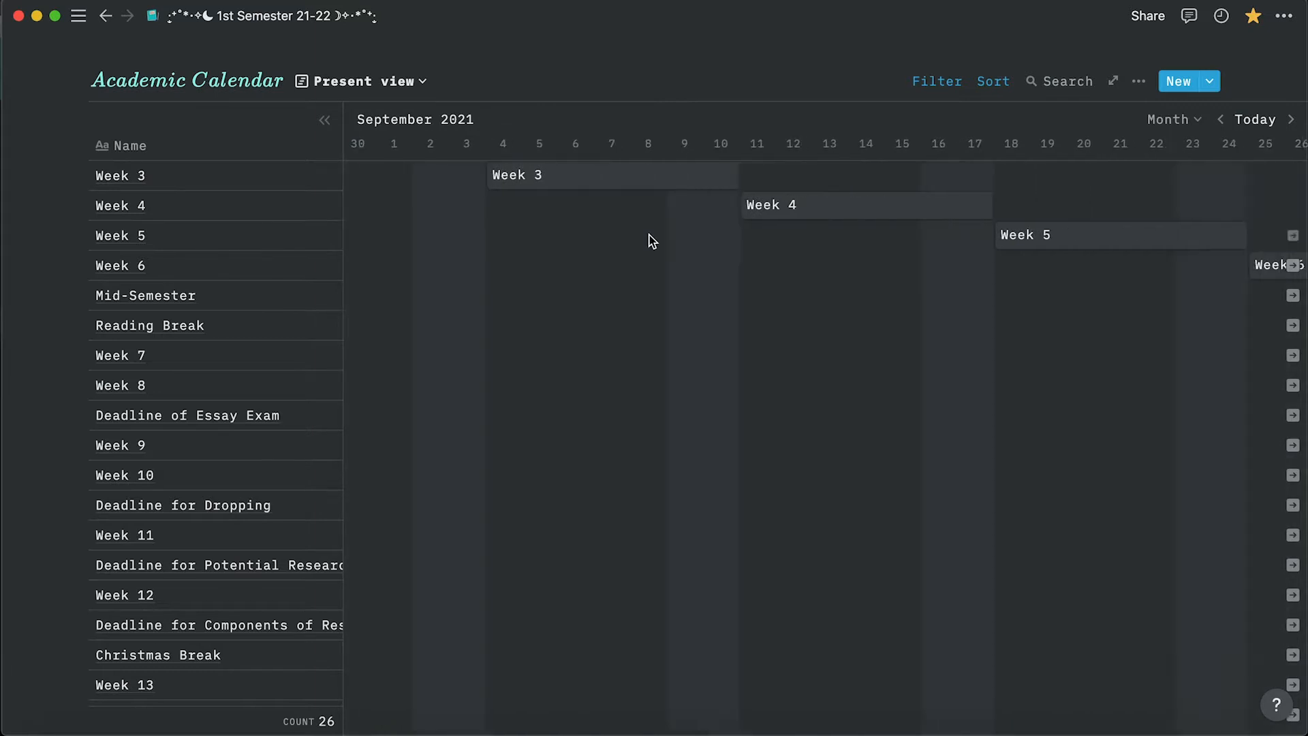
pyautogui.hscroll(6, 651, 242)
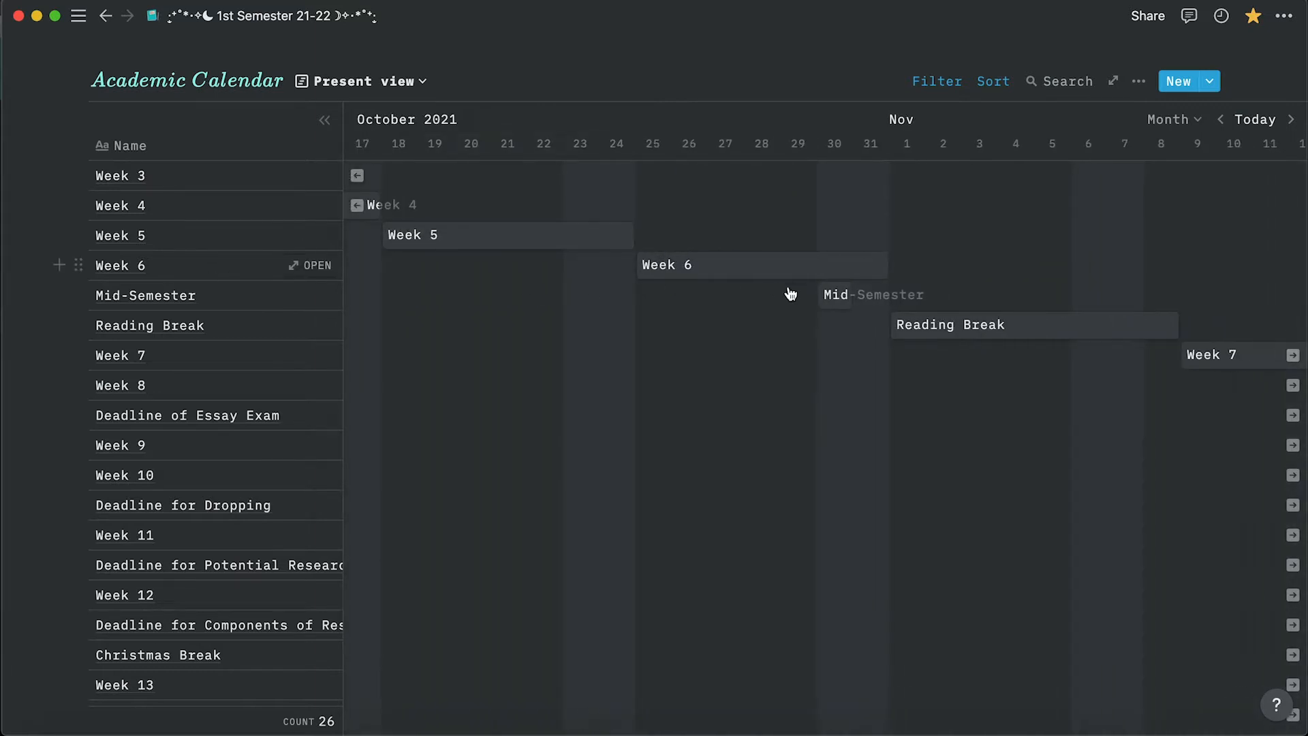
pyautogui.hscroll(6, 368, 365)
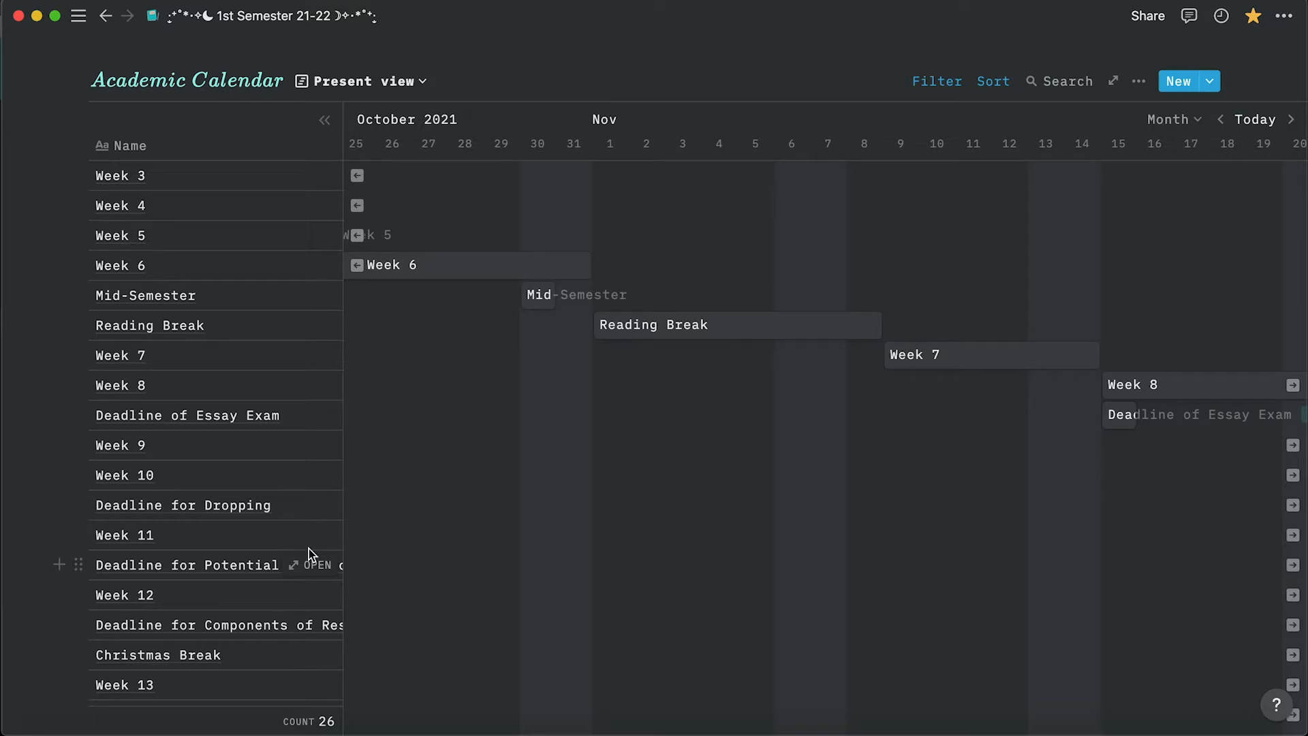
pyautogui.hscroll(4, 800, 496)
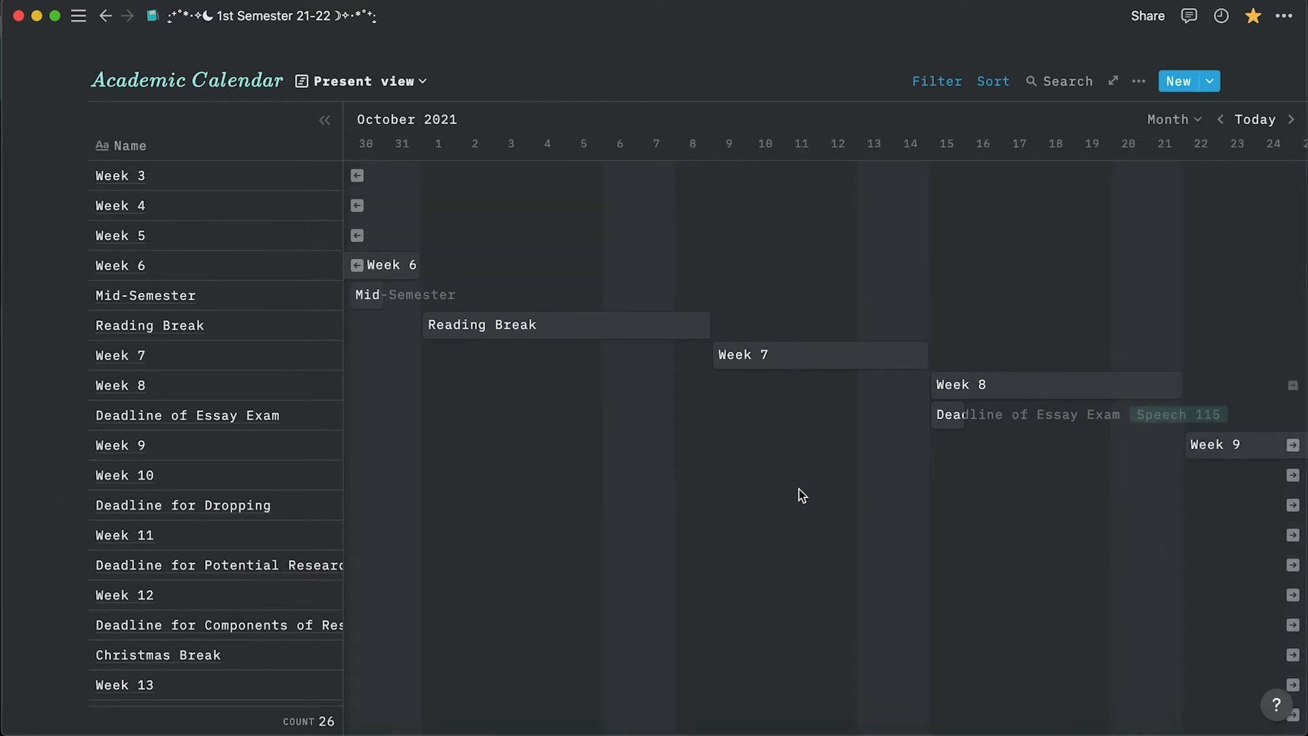
pyautogui.hscroll(10, 802, 495)
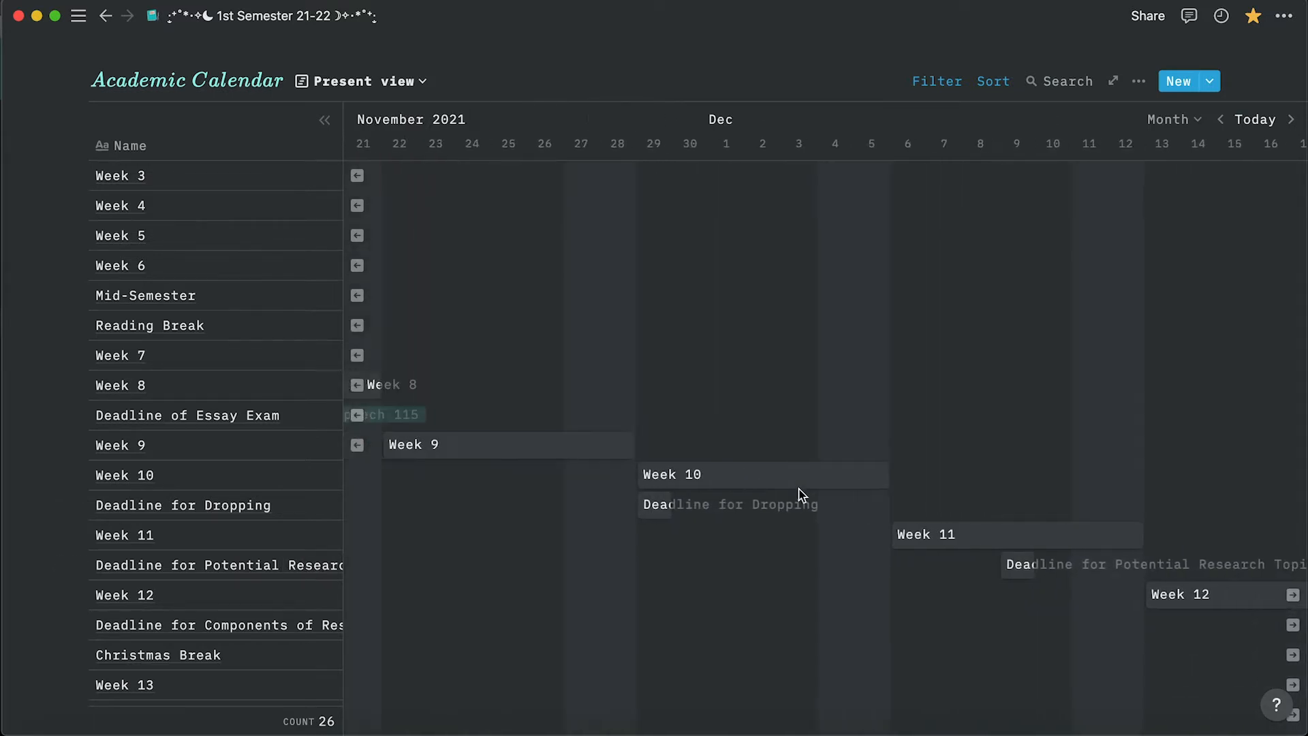
# Open the Deadline of Essay Exam entry under November 15 in the Academic Calendar timeline.
pyautogui.hscroll(-5, 800, 496)
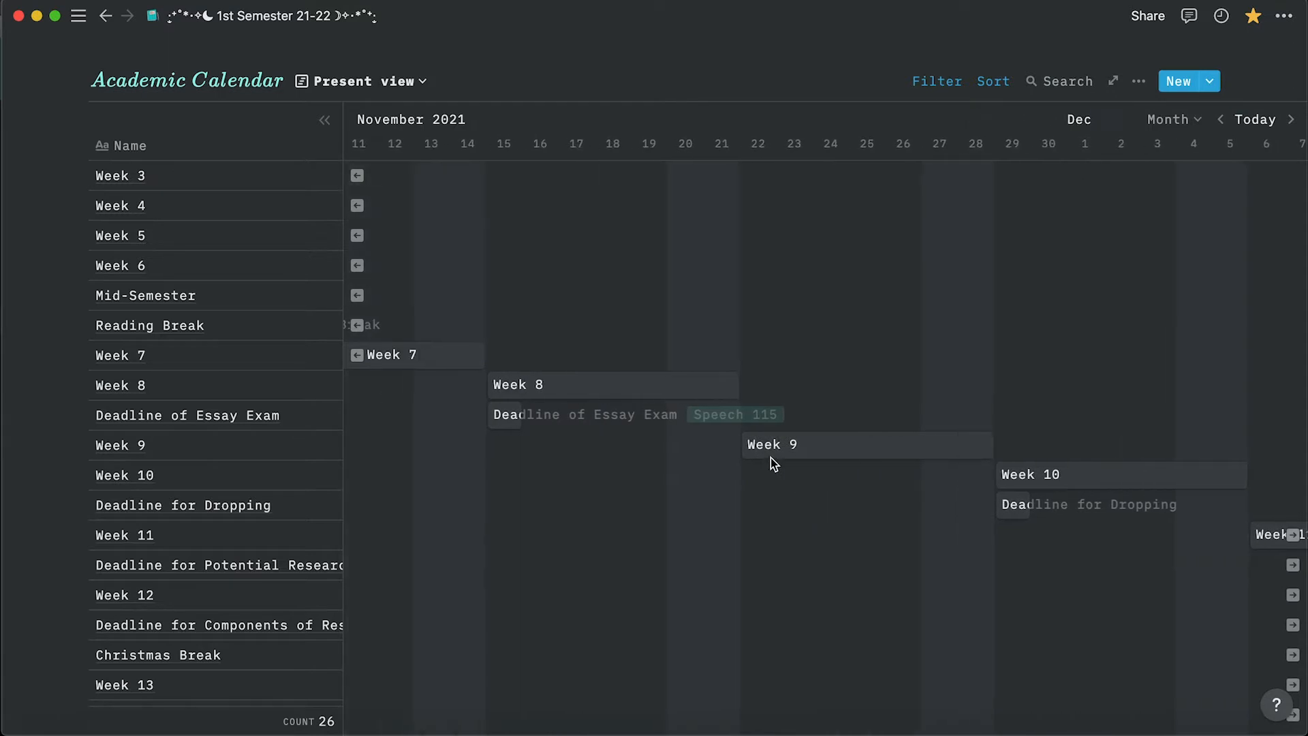
pyautogui.hscroll(-14, 643, 412)
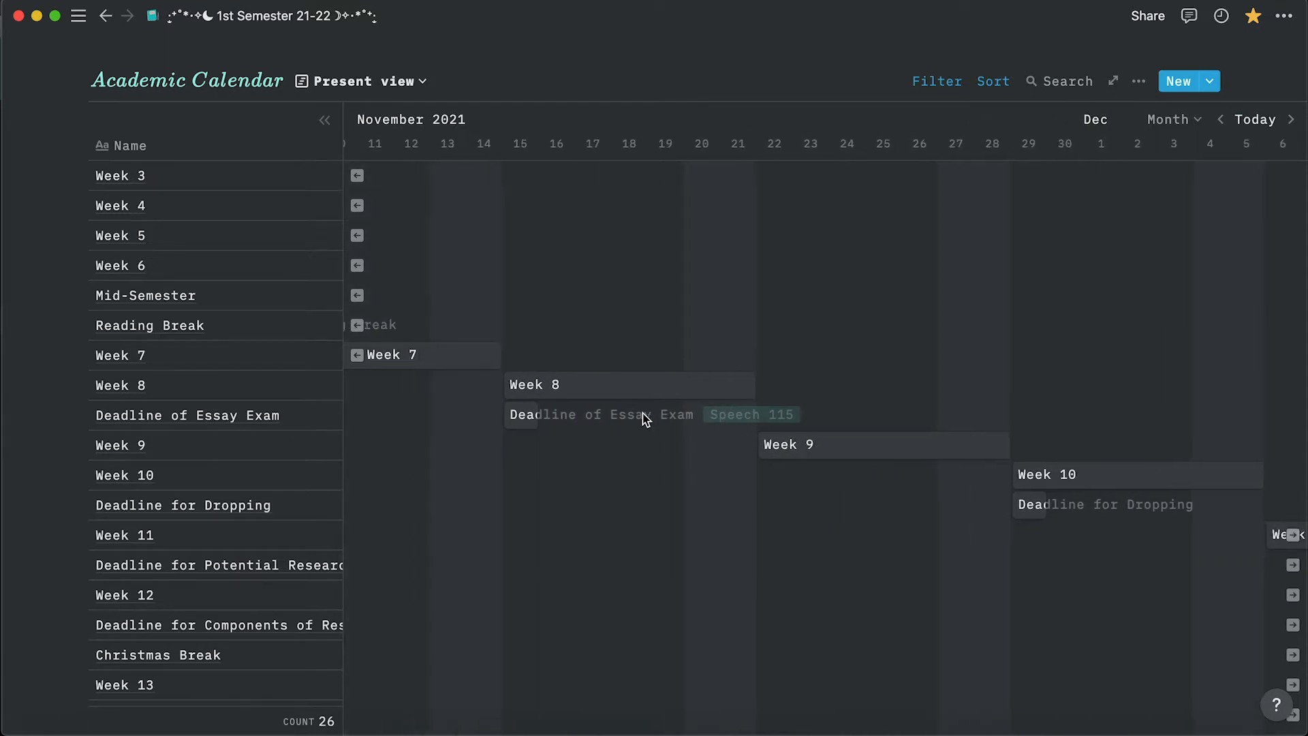
pyautogui.hscroll(14, 751, 335)
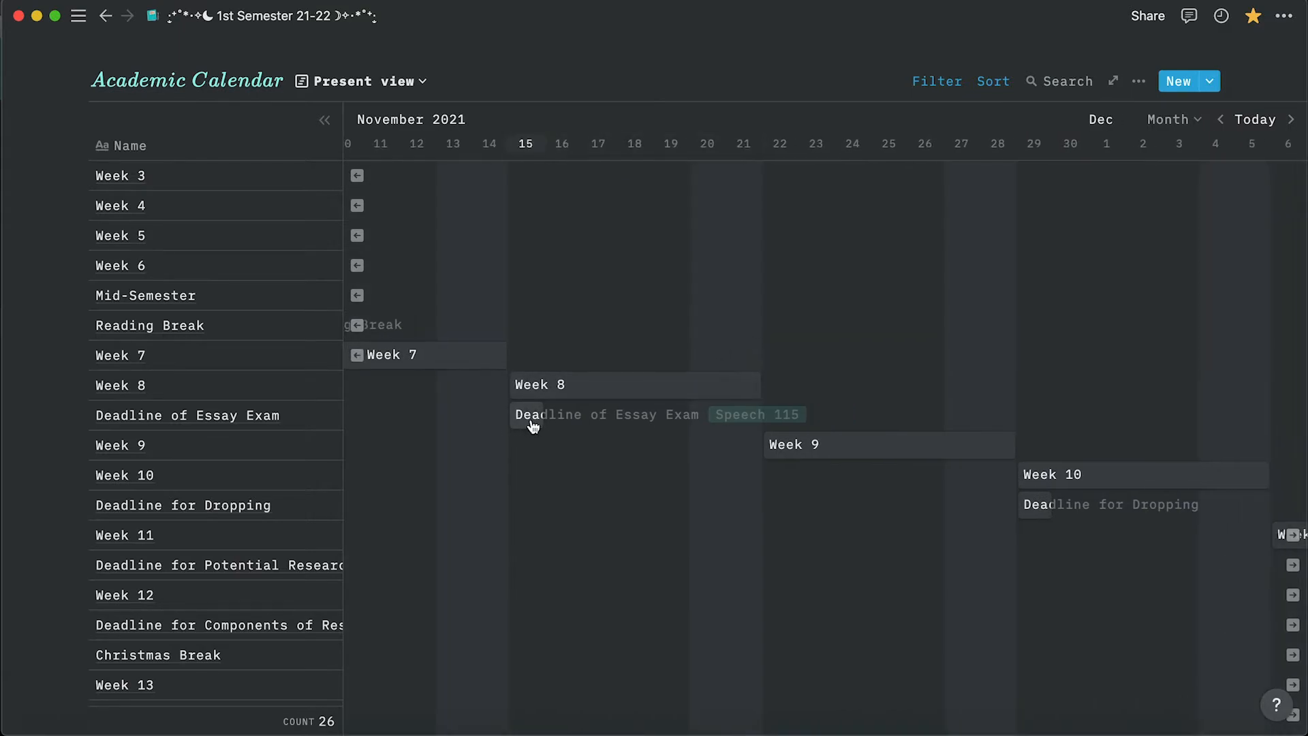
pyautogui.click(532, 421)
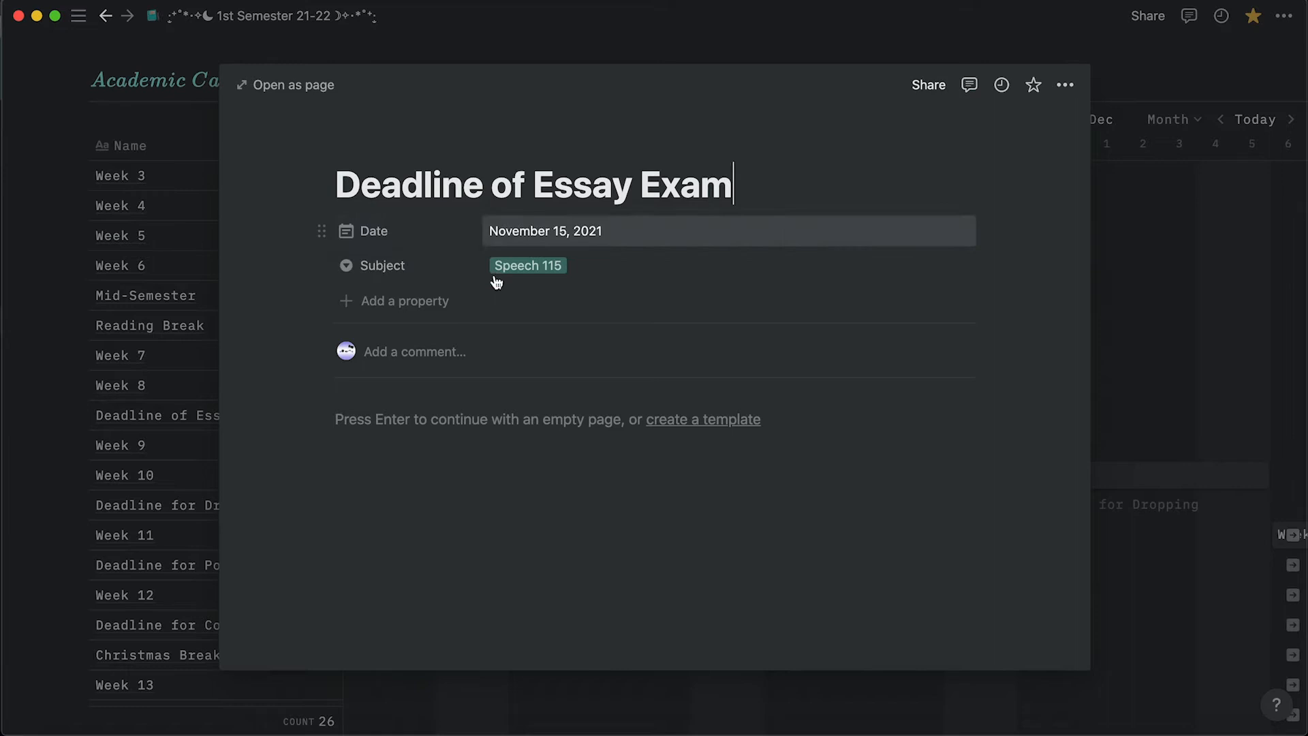
# Check the available Subject options of the Deadline of Essay Exam entry, and close the entry.
pyautogui.click(553, 278)
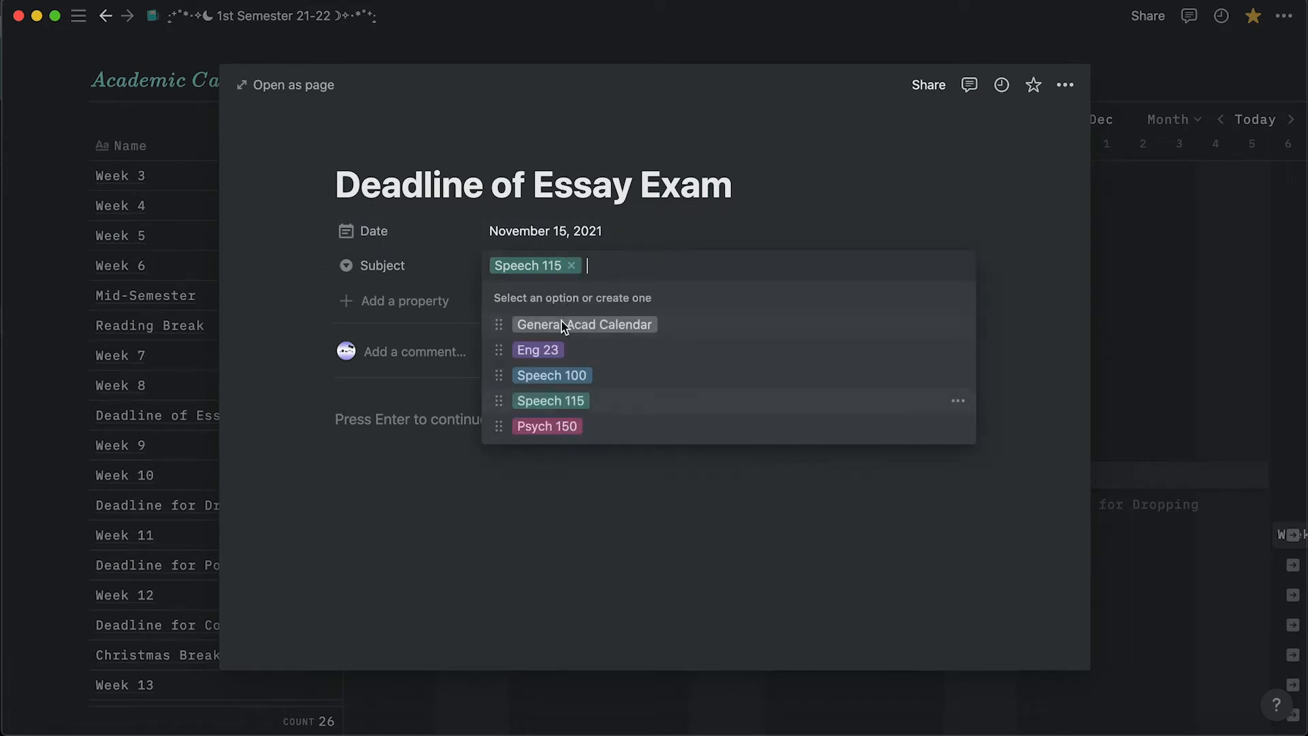
pyautogui.click(1188, 268)
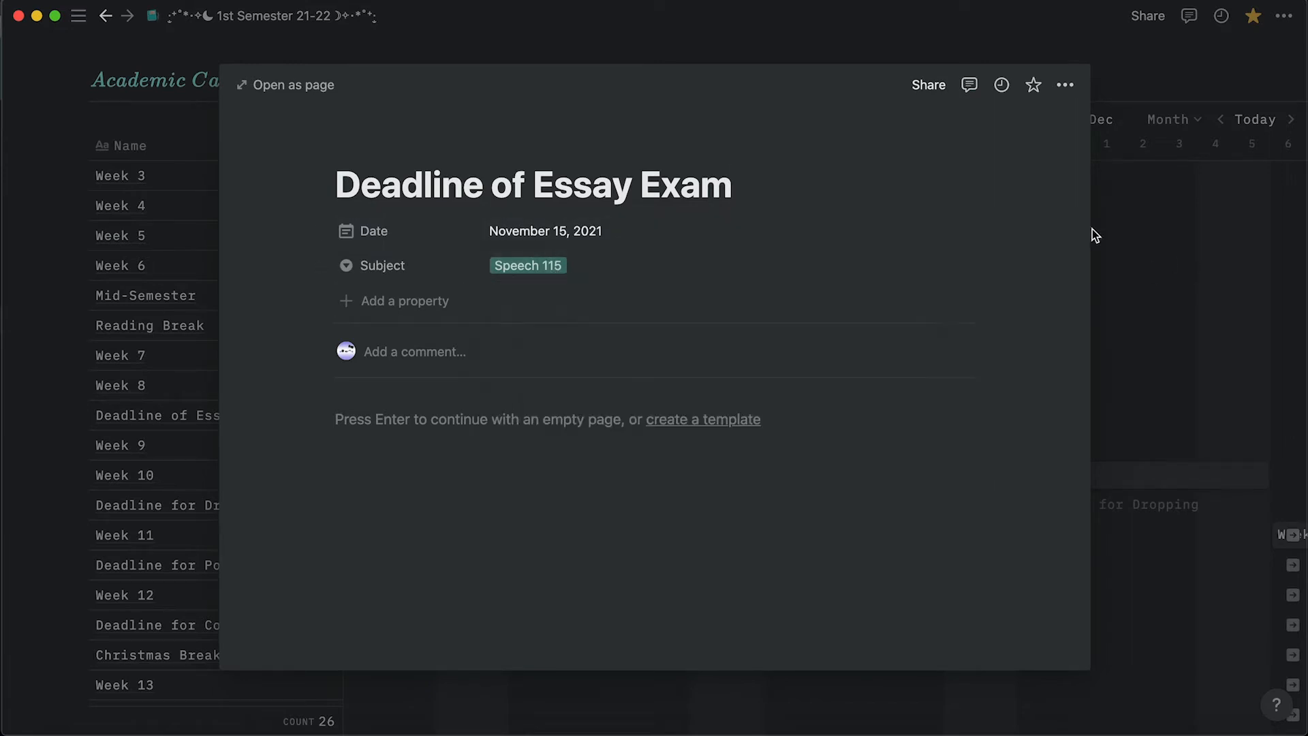
pyautogui.click(1228, 322)
# Examine the remaining entries of the Academic Calendar timeline through Finals Week and the January 2022 deadlines.
pyautogui.scroll(-4, 429, 296)
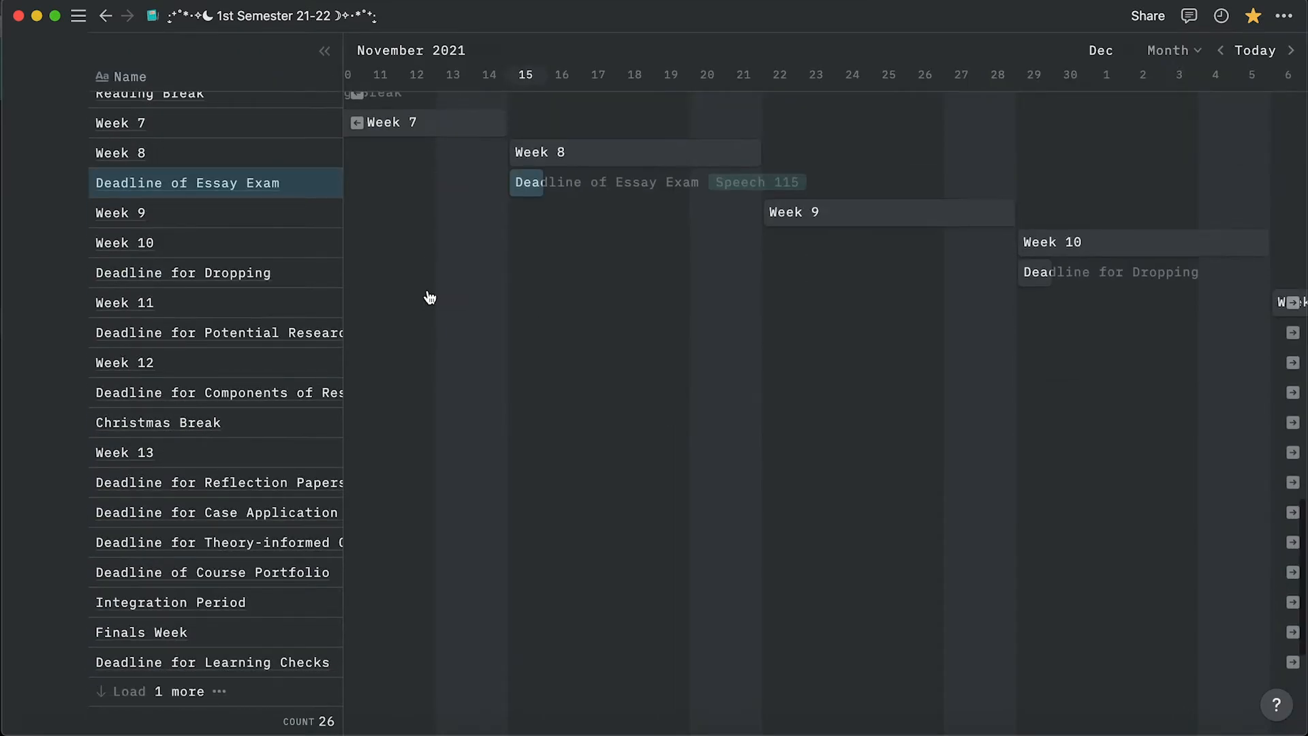
pyautogui.scroll(-3, 430, 297)
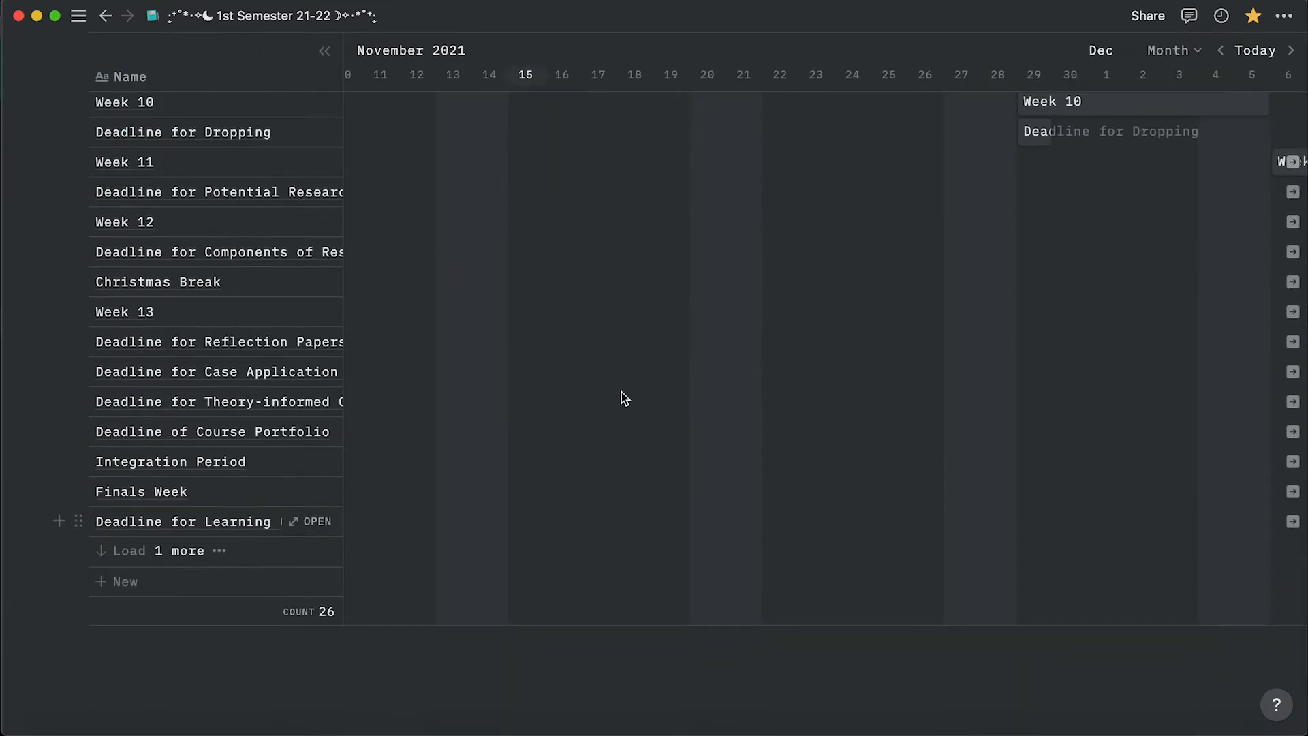
pyautogui.hscroll(15, 621, 391)
pyautogui.hscroll(20, 622, 398)
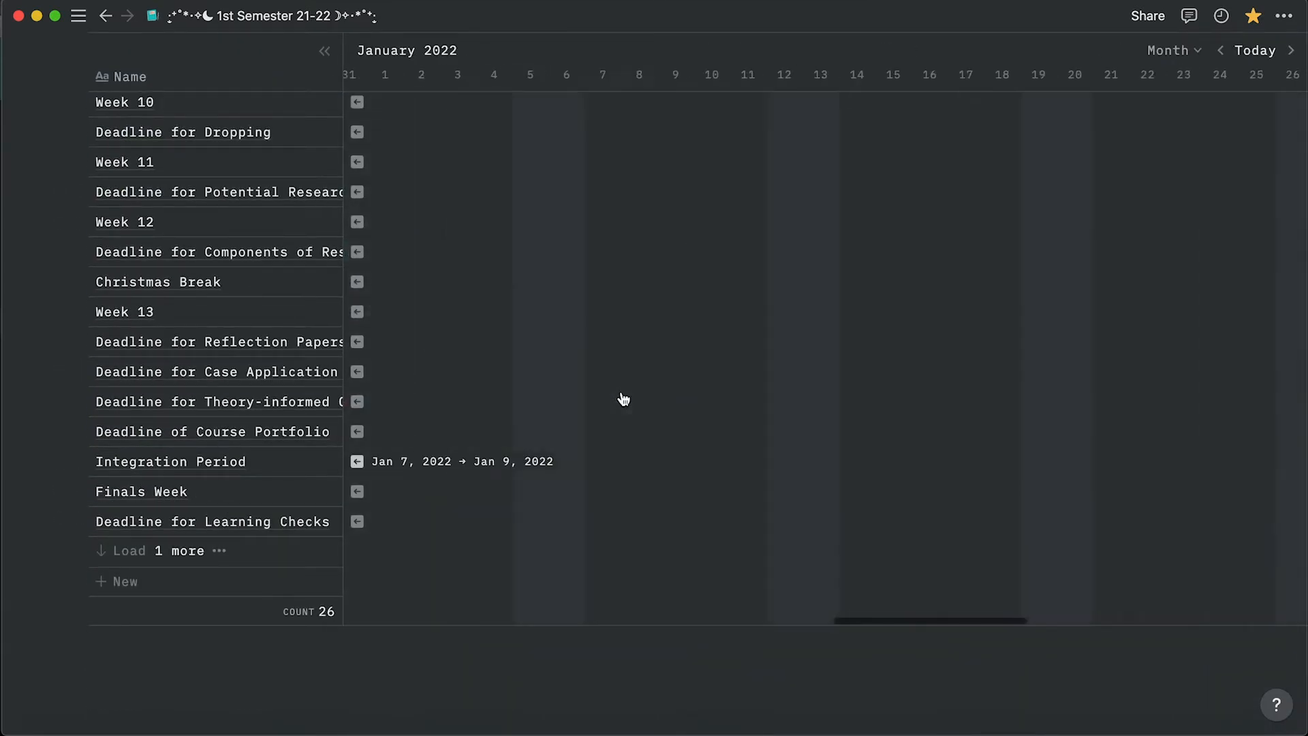
pyautogui.hscroll(-10, 558, 385)
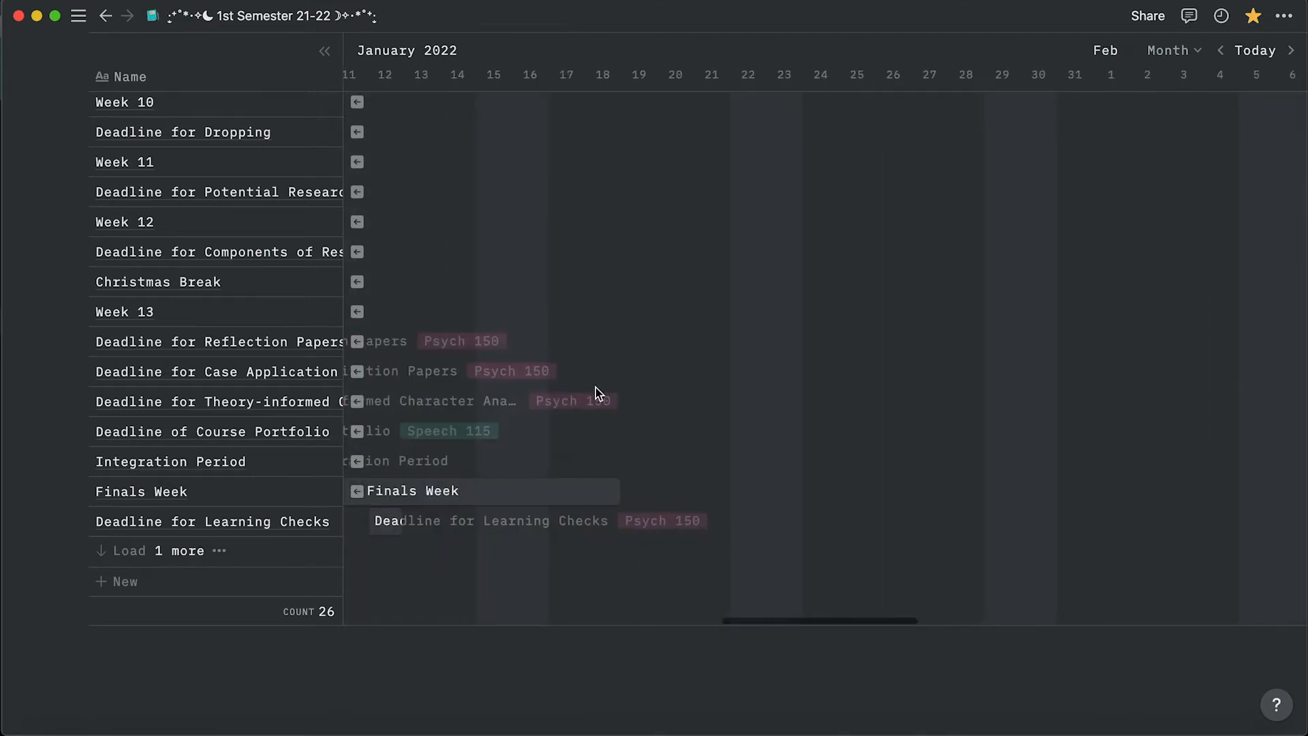
# Inspect the equation code behind the Class Schedule heading on the dashboard, and close the equation editor.
pyautogui.scroll(3, 496, 434)
pyautogui.scroll(3, 492, 434)
pyautogui.scroll(-15, 504, 402)
pyautogui.scroll(15, 1212, 460)
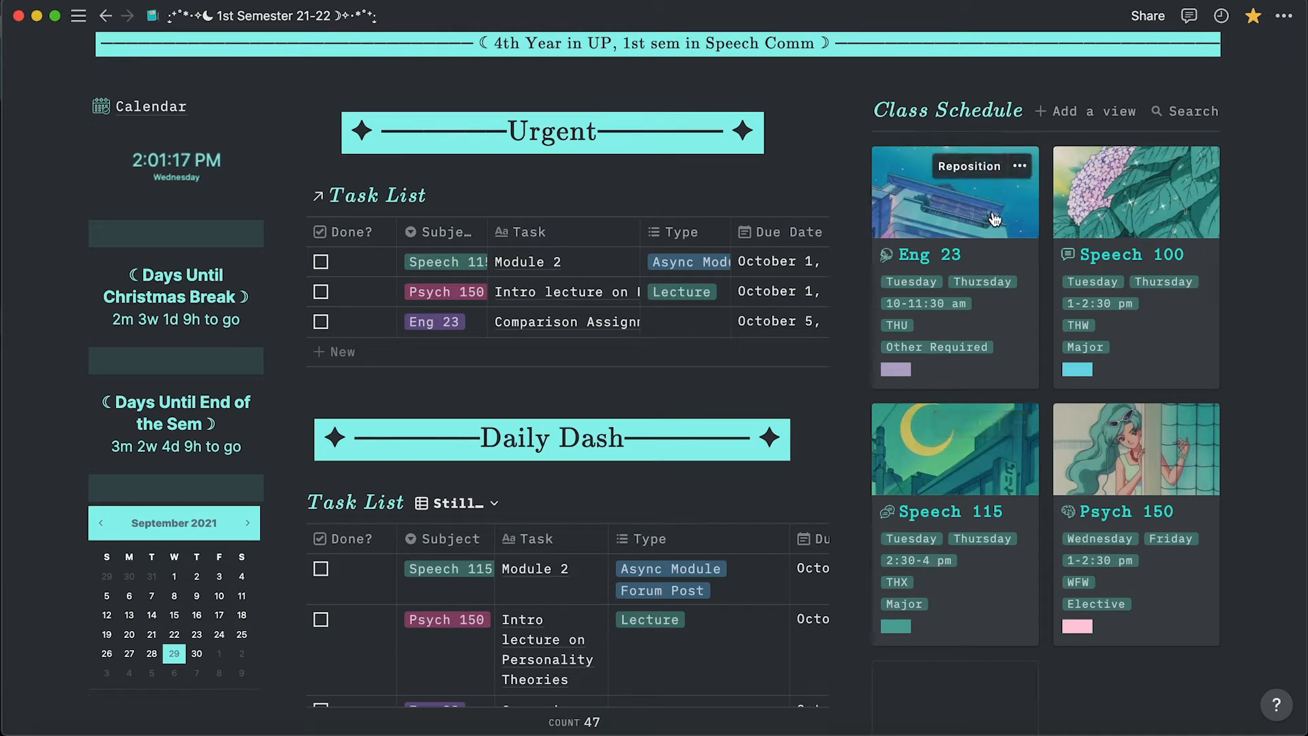
pyautogui.click(911, 116)
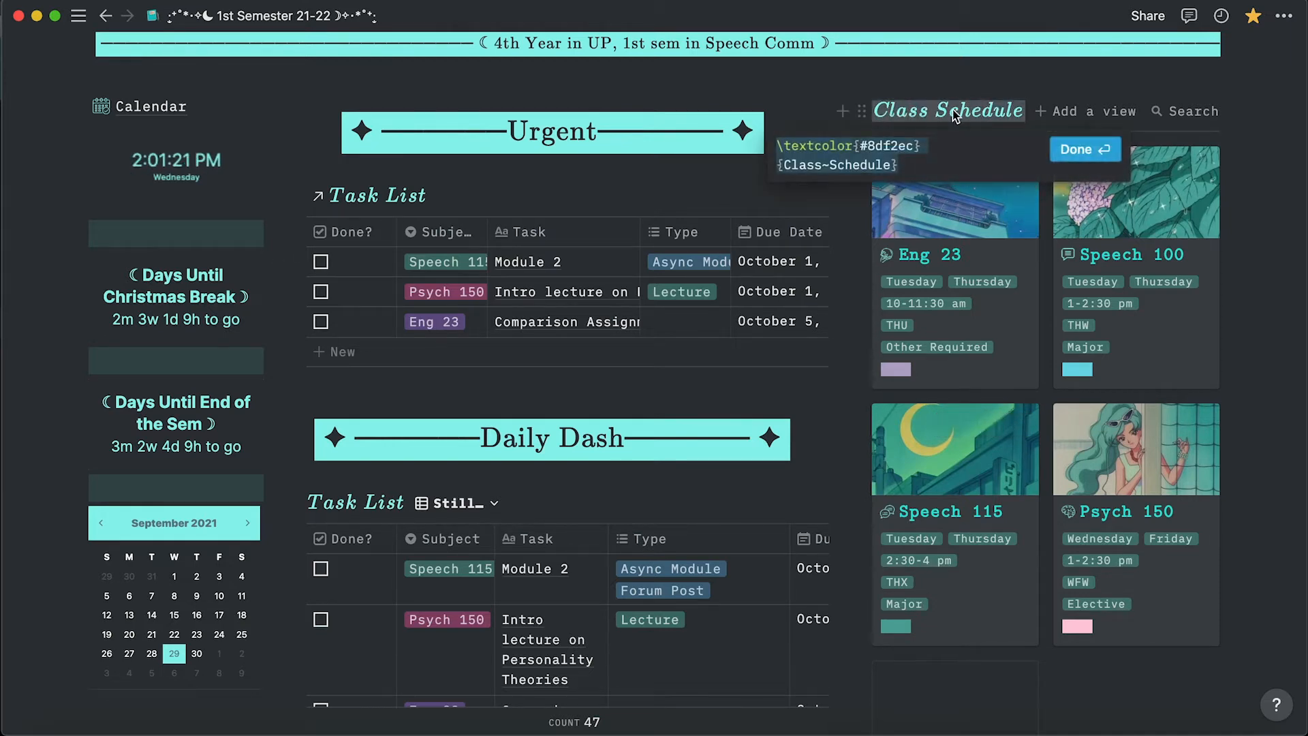
pyautogui.click(851, 164)
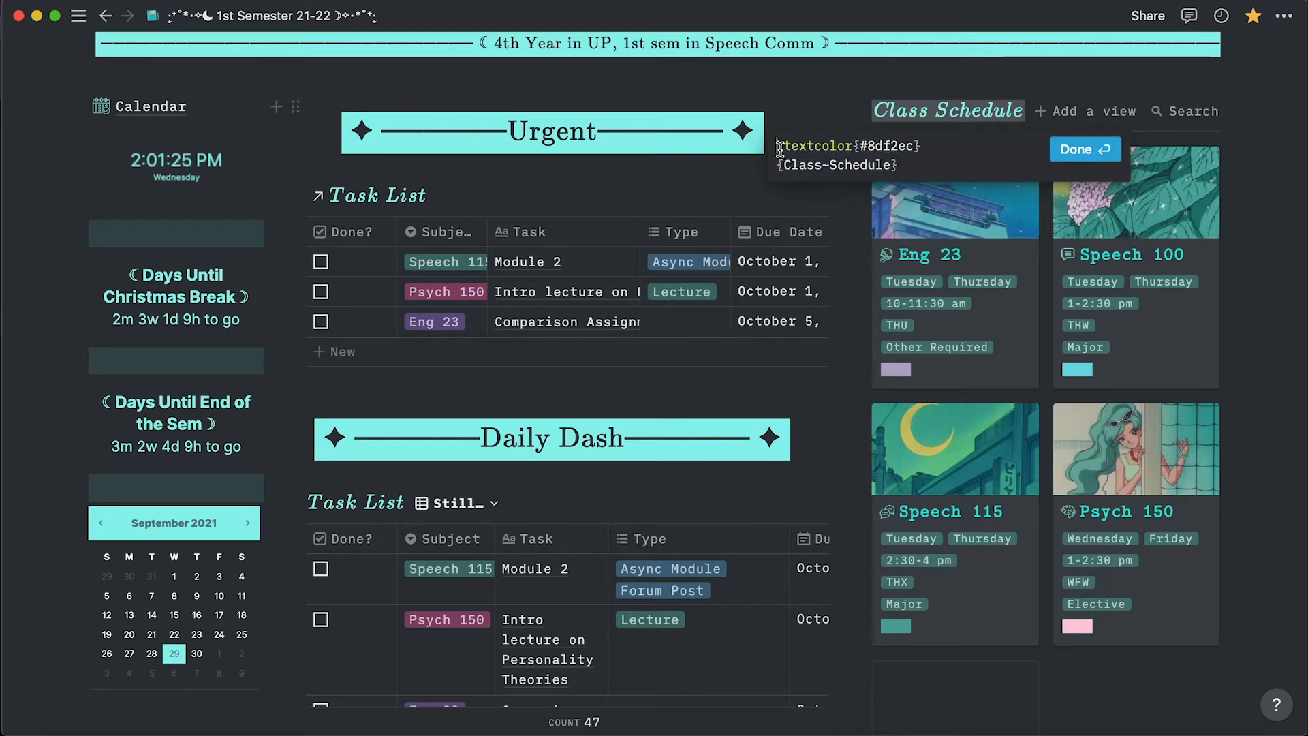
pyautogui.click(1083, 149)
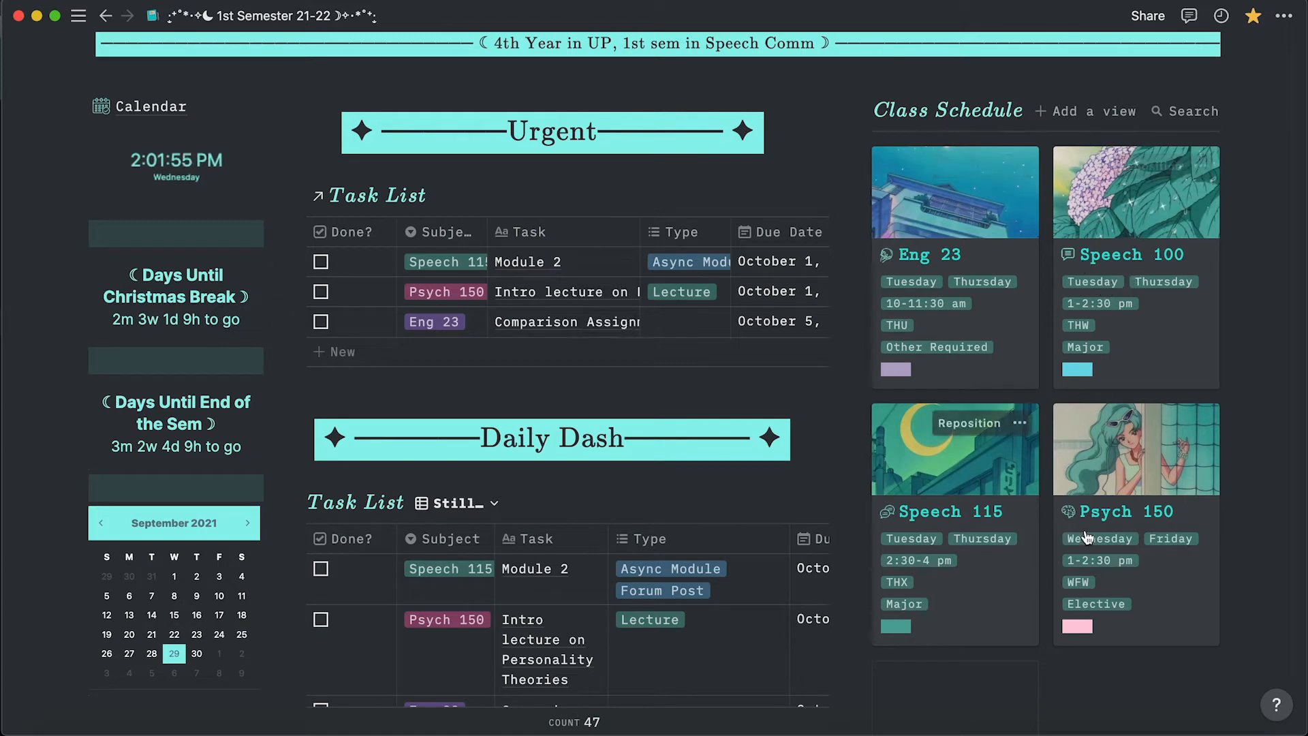
# Open the Eng 23 card from the Class Schedule, check its Day options, and close the card.
pyautogui.click(976, 222)
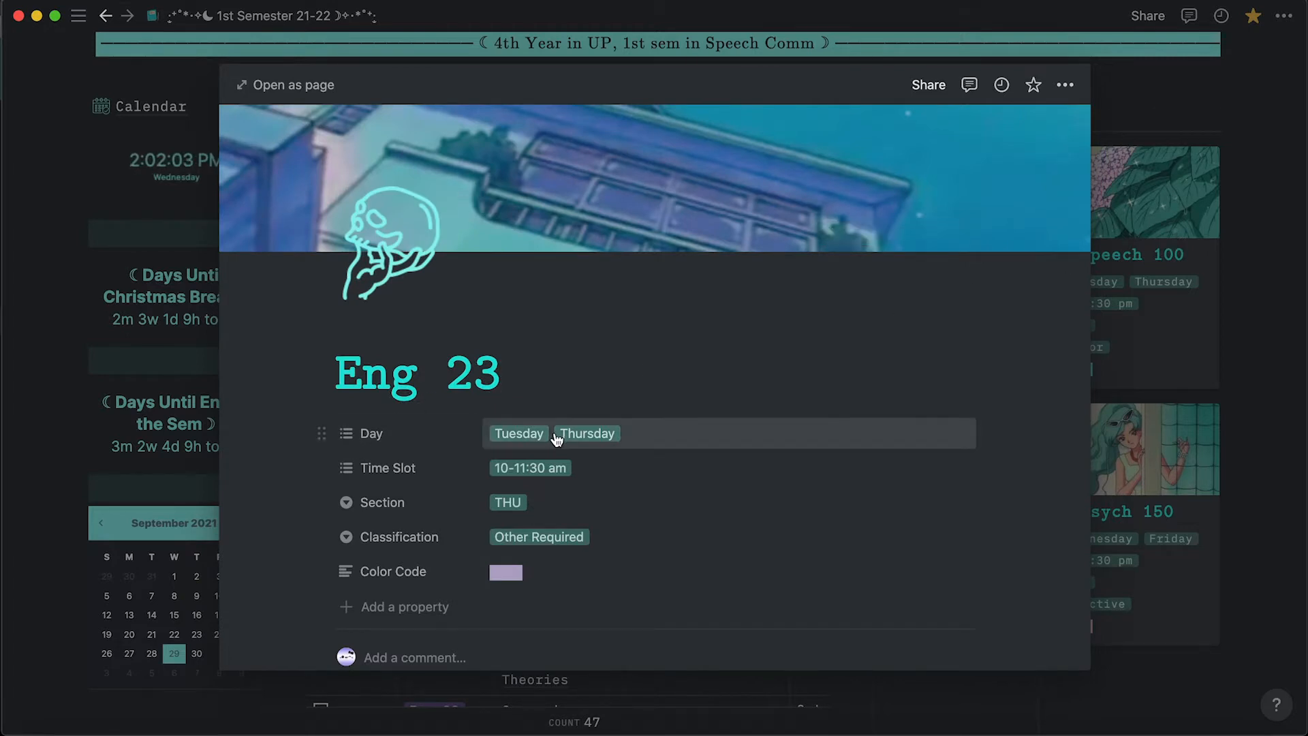
pyautogui.click(641, 434)
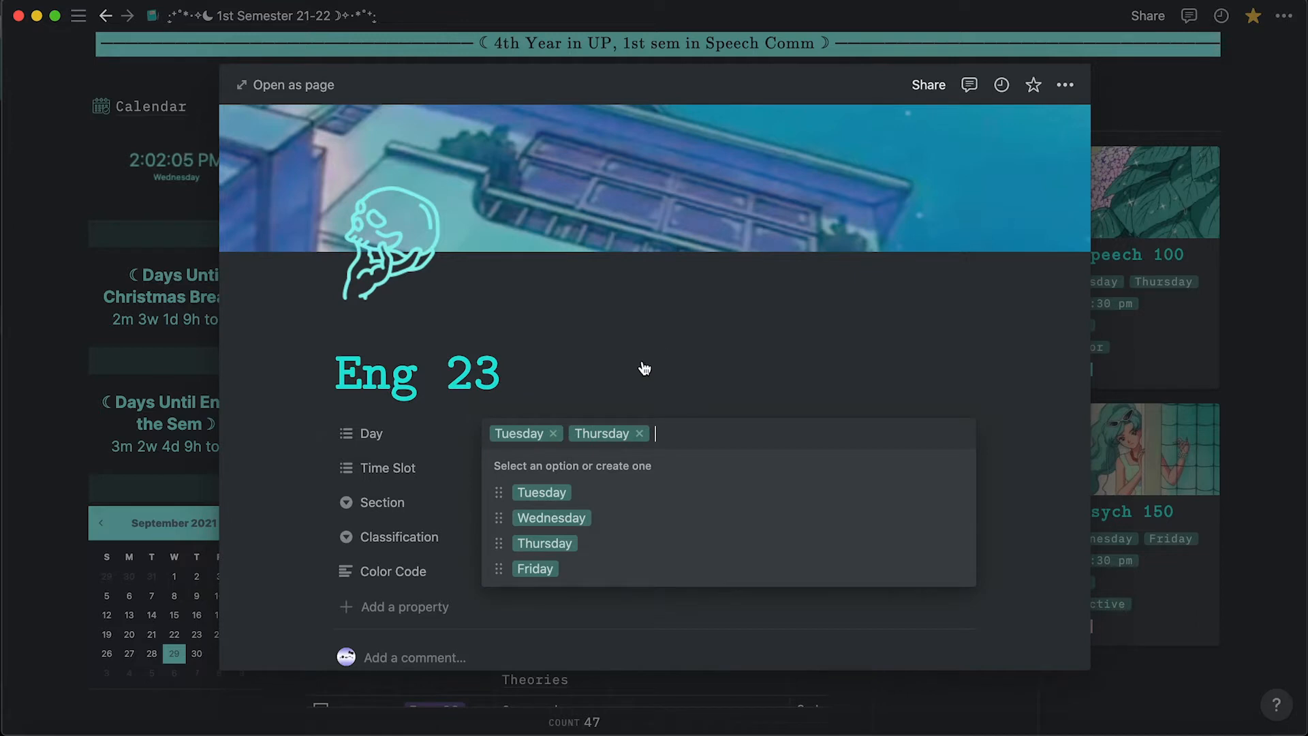
pyautogui.click(367, 467)
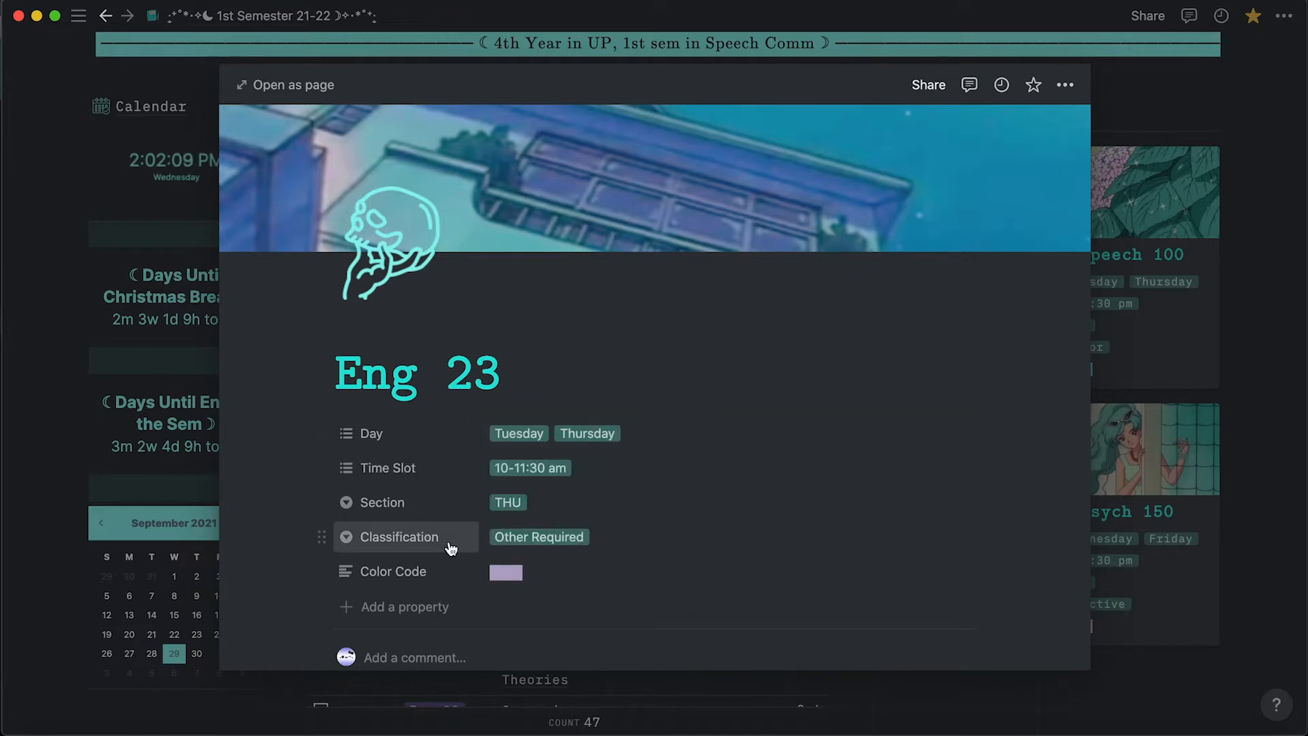
pyautogui.click(1267, 531)
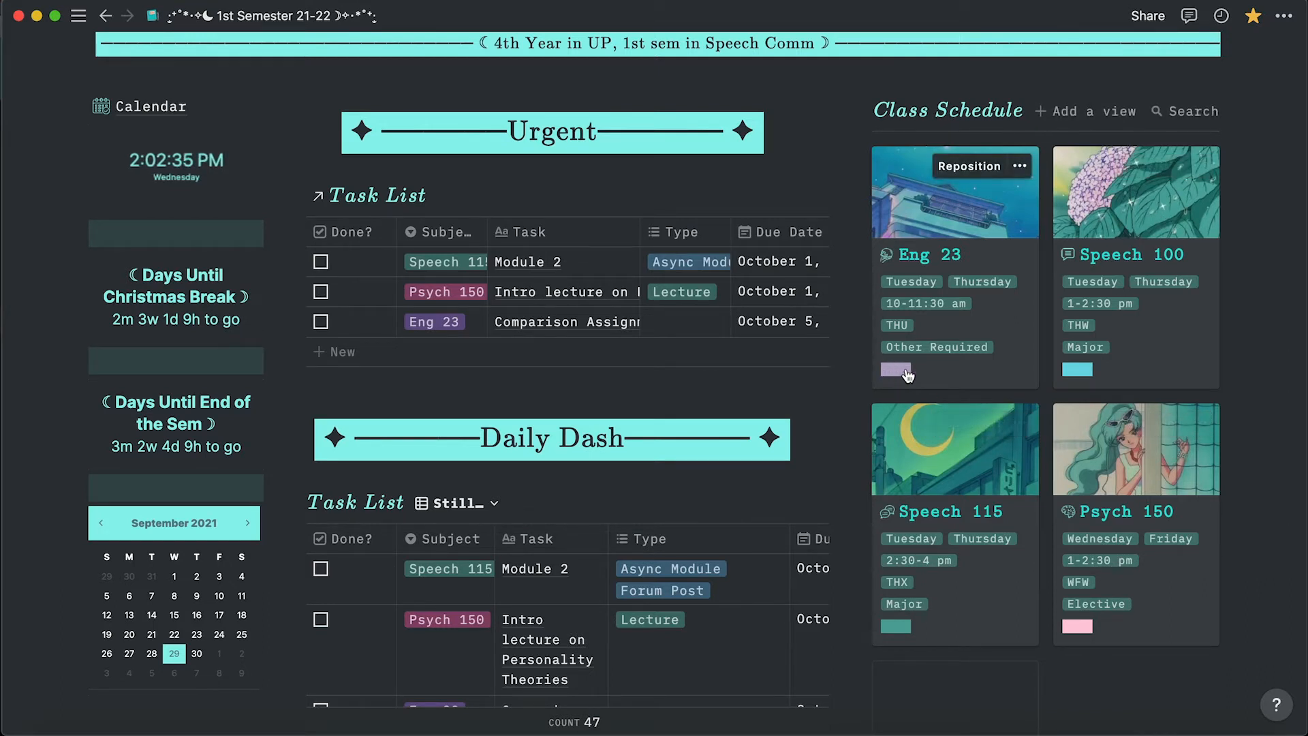
# Reopen the Eng 23 card, inspect the equation code of its Color Code property, and close the card.
pyautogui.click(929, 229)
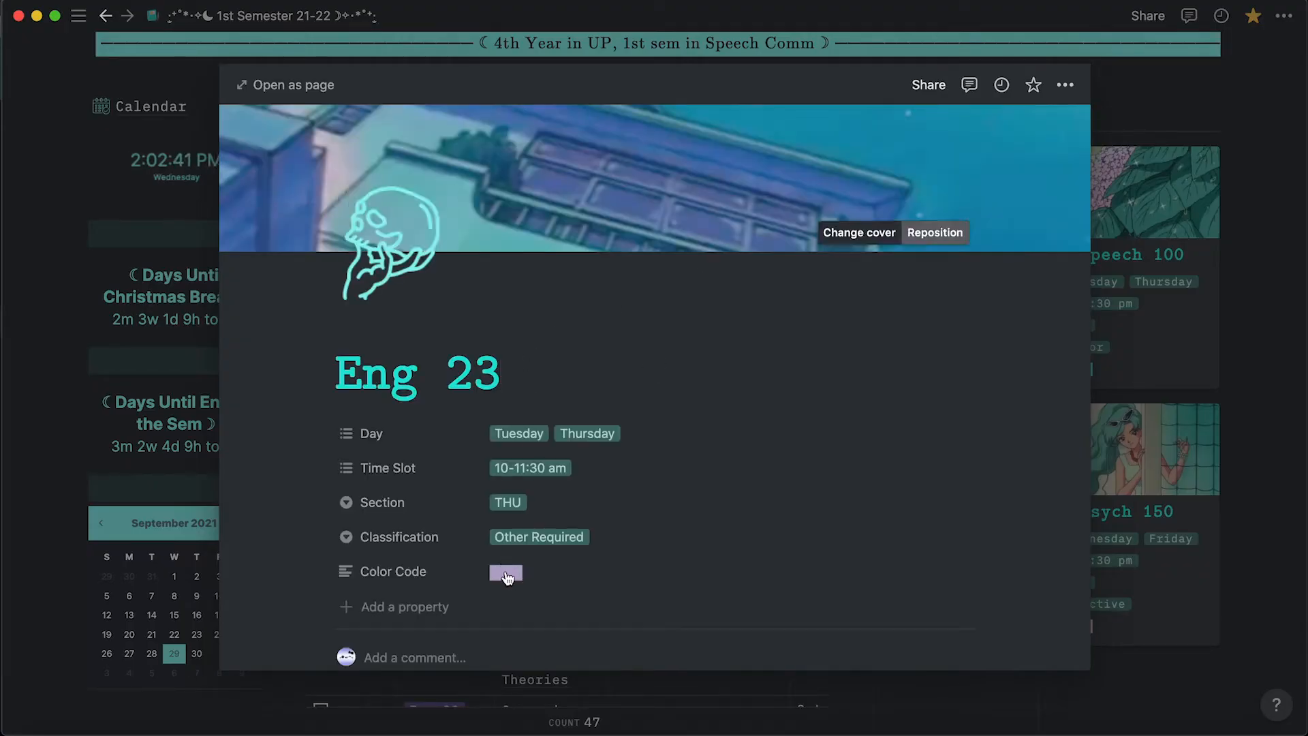
pyautogui.click(508, 572)
pyautogui.click(506, 571)
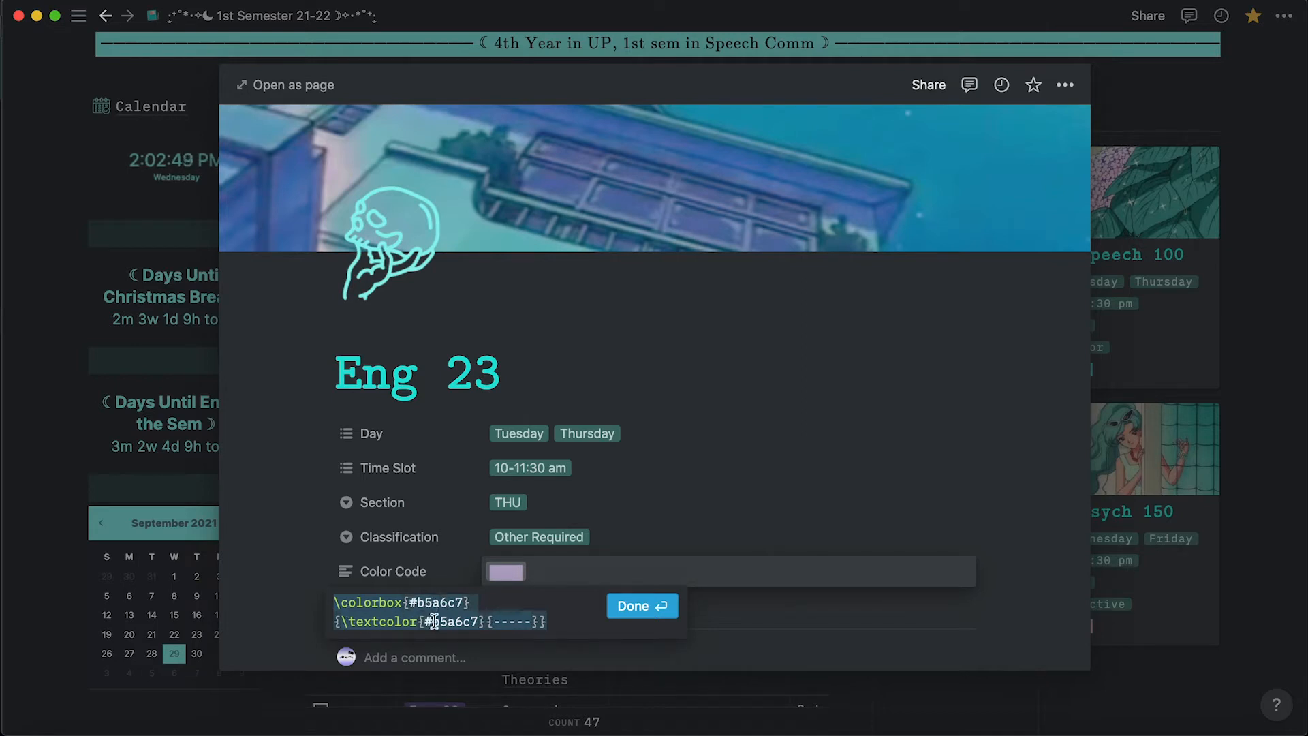
pyautogui.click(637, 606)
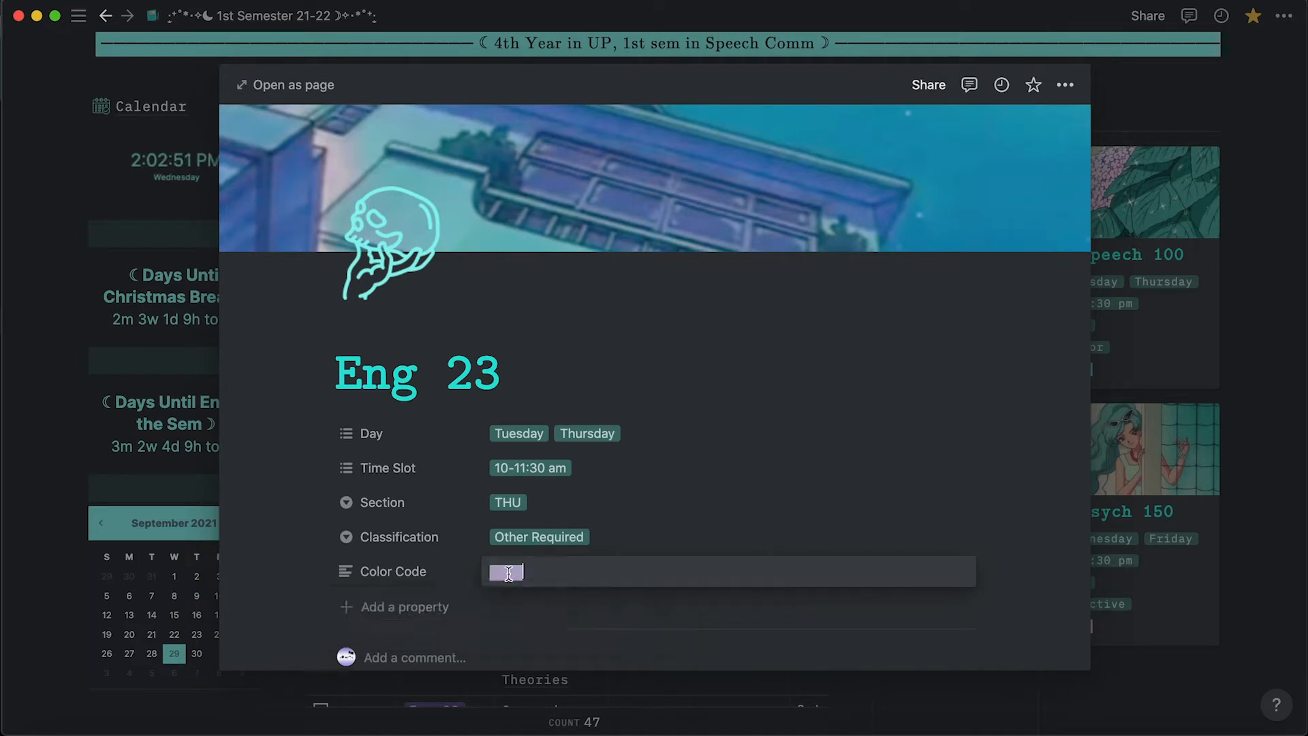
pyautogui.click(1264, 351)
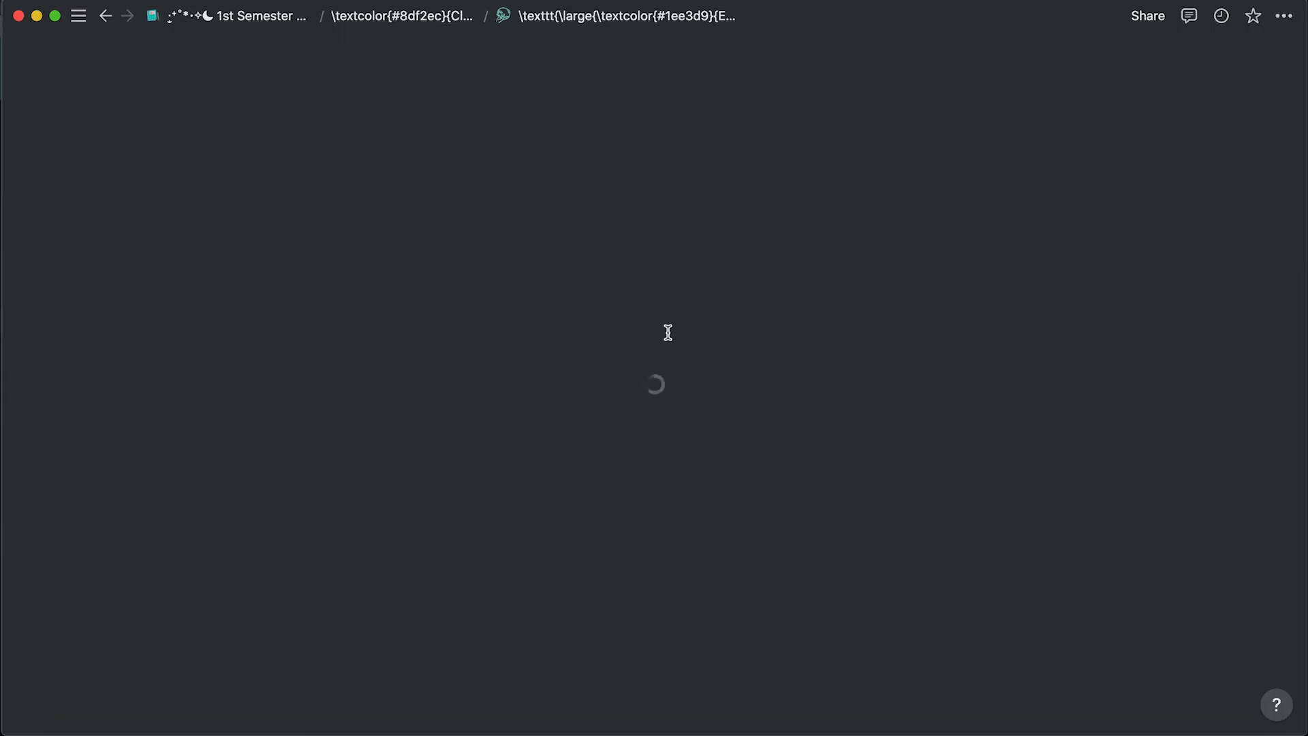
# Examine the full Eng 23 class page from its cover, icon and properties down to the class links and Class Info section.
pyautogui.scroll(-2, 666, 331)
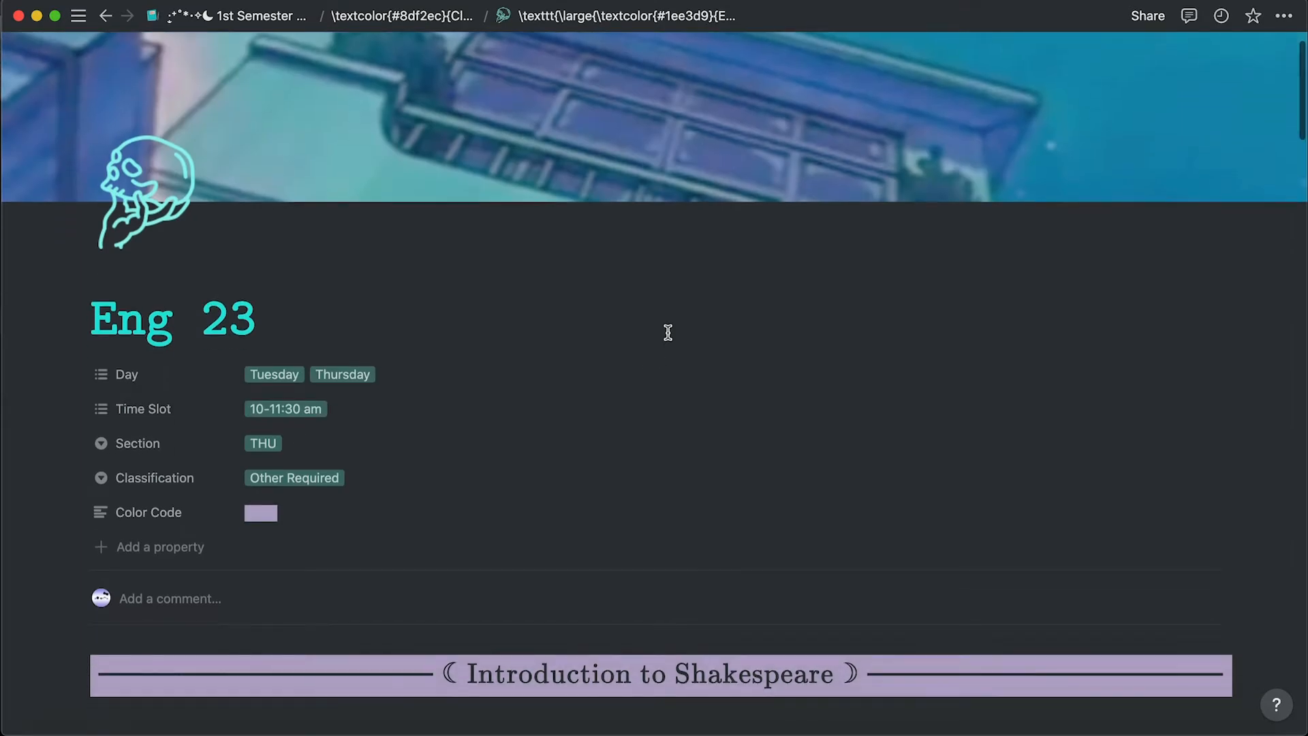
pyautogui.scroll(2, 251, 222)
pyautogui.scroll(-2, 368, 379)
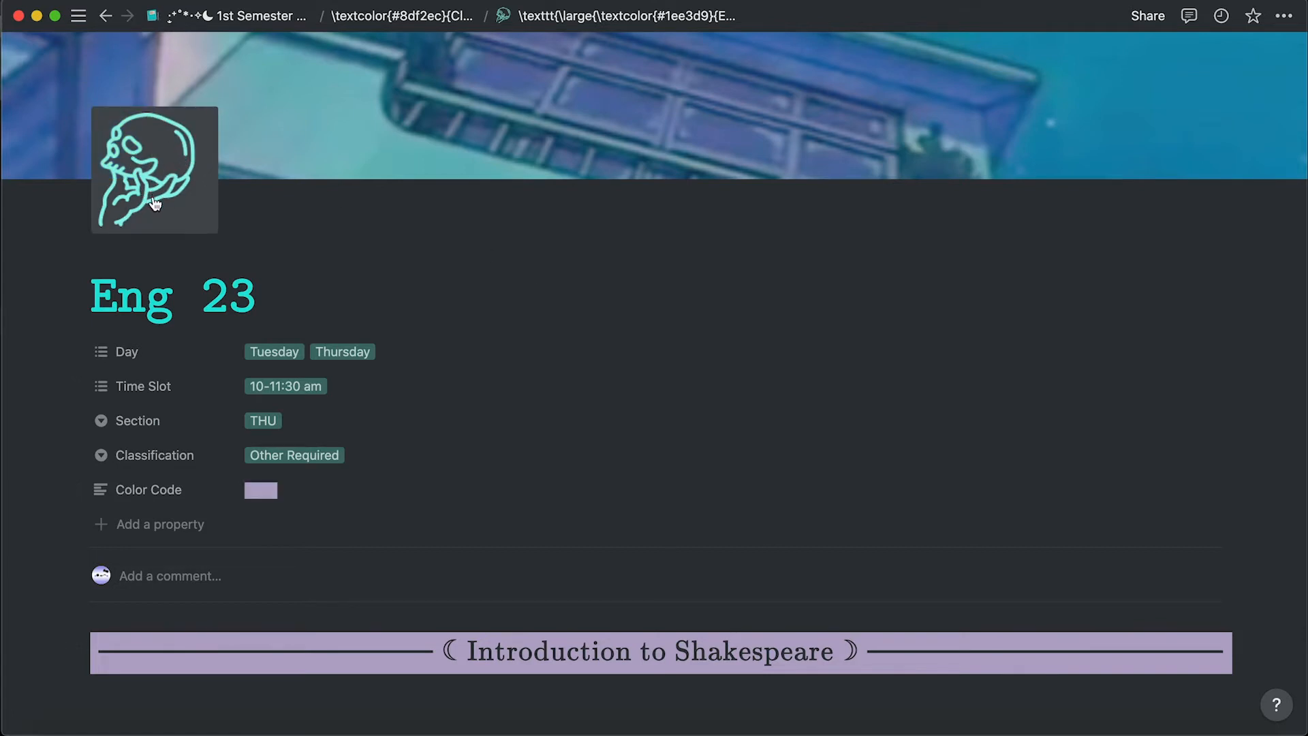
pyautogui.scroll(-1, 444, 296)
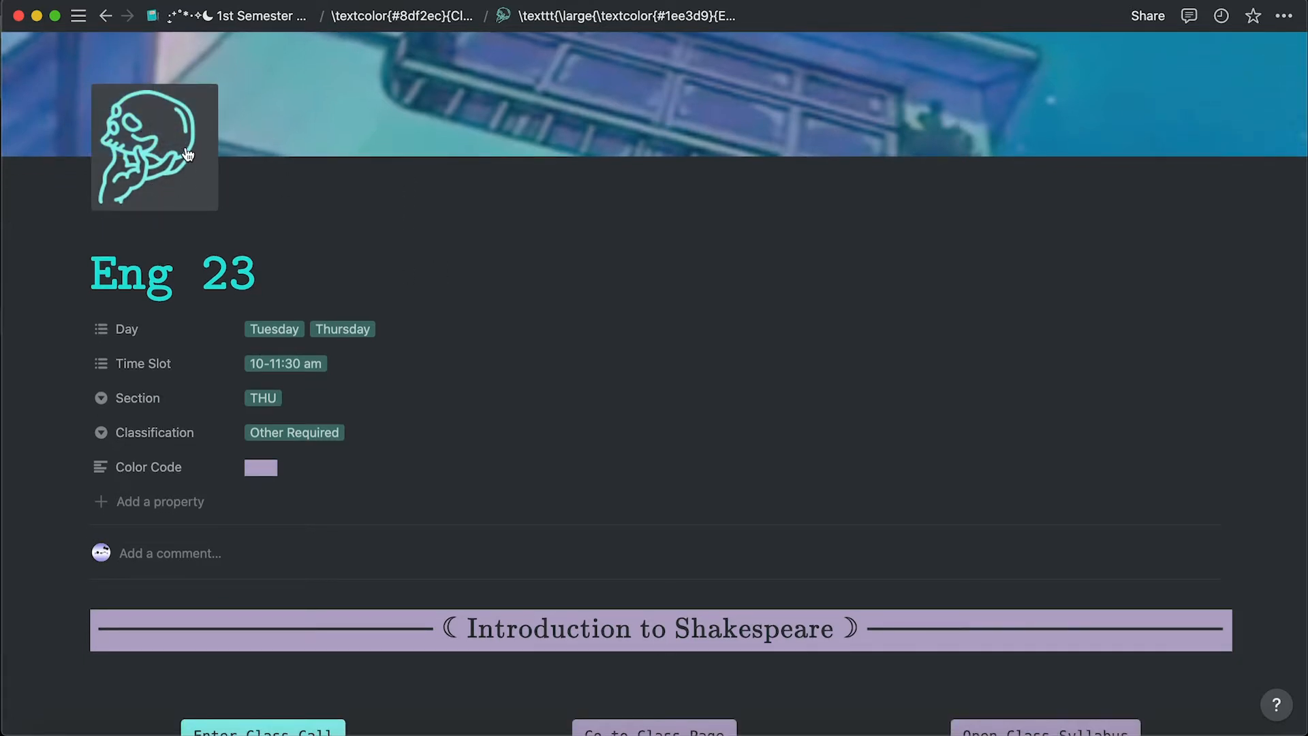
pyautogui.scroll(-3, 319, 255)
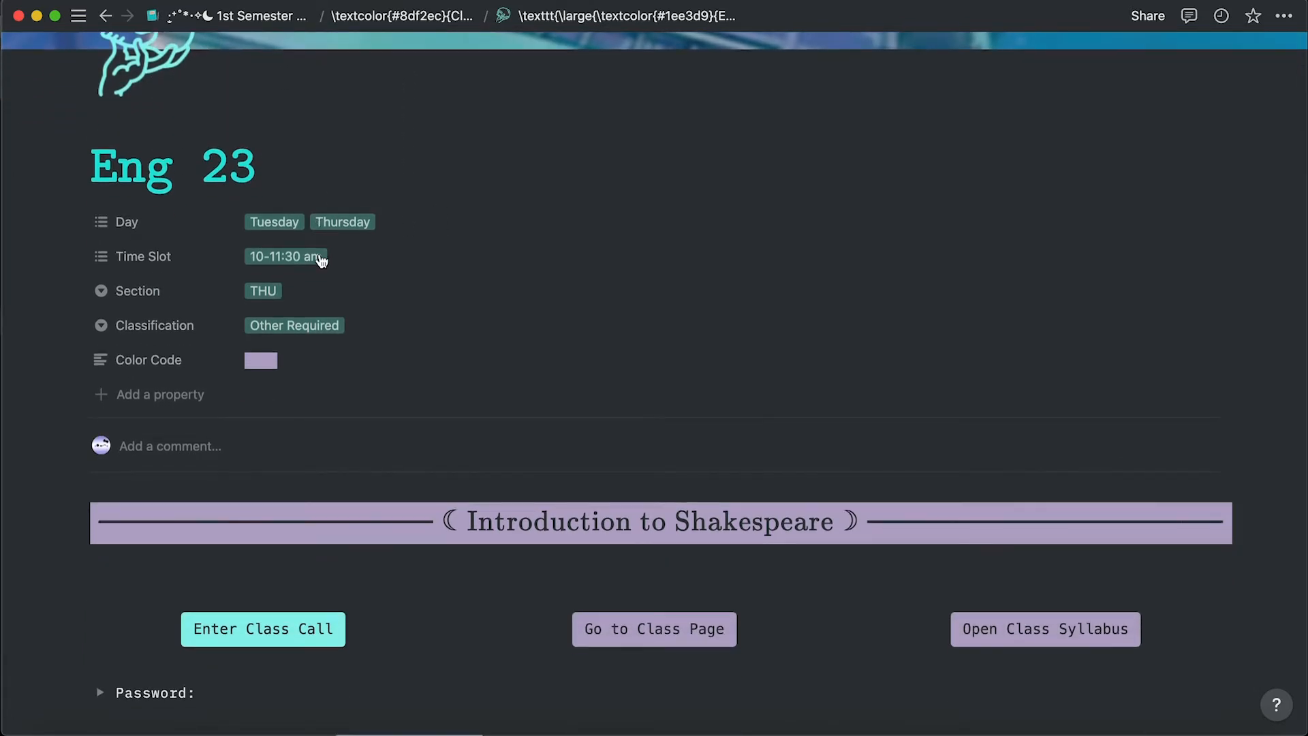
pyautogui.scroll(-5, 320, 259)
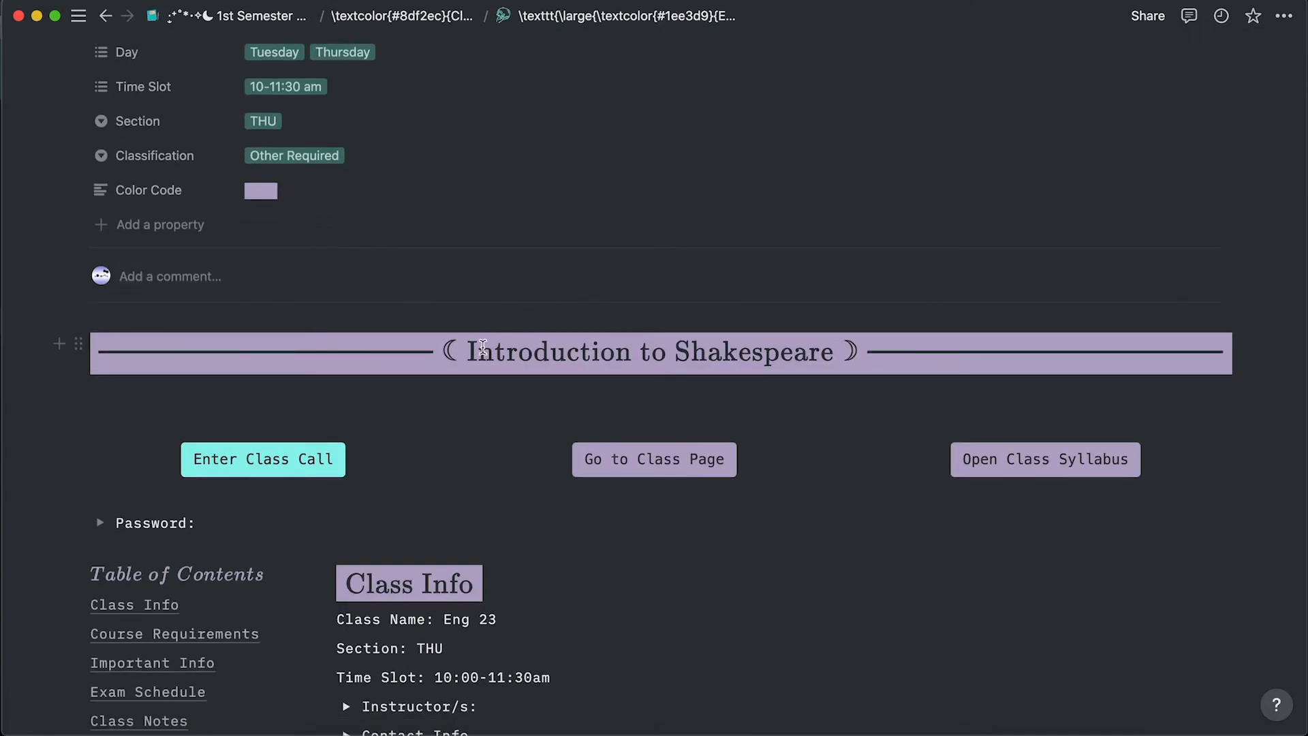
pyautogui.scroll(1, 670, 388)
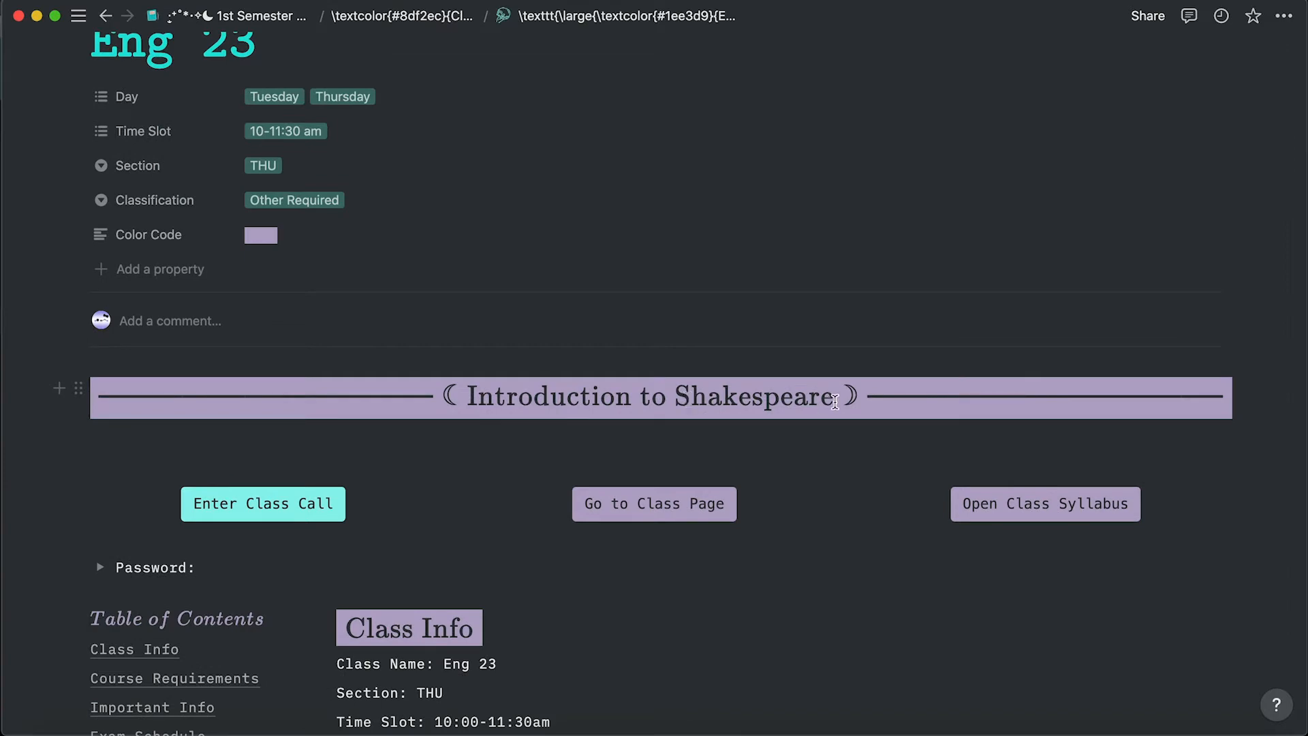
pyautogui.scroll(2, 357, 163)
pyautogui.scroll(-7, 361, 451)
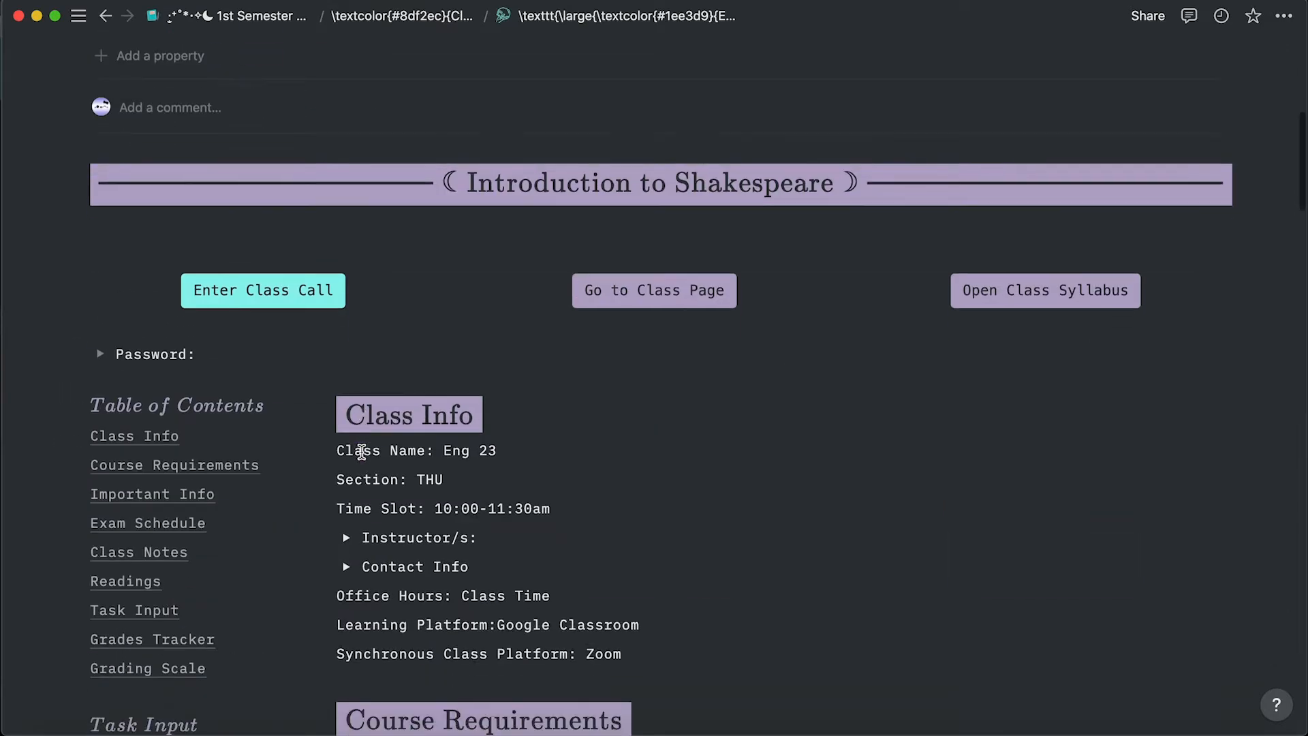
pyautogui.scroll(-3, 362, 451)
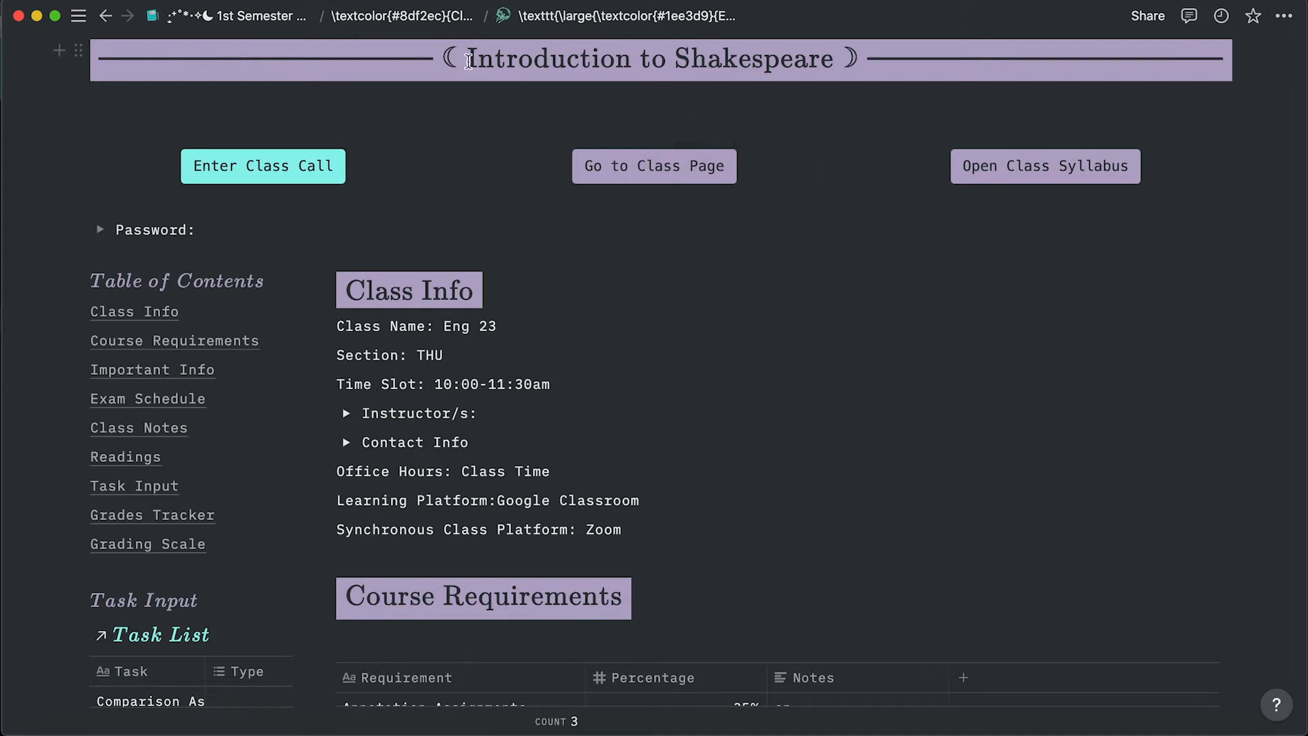
# Inspect the equation code of the Introduction to Shakespeare banner, and close the equation editor.
pyautogui.scroll(2, 439, 333)
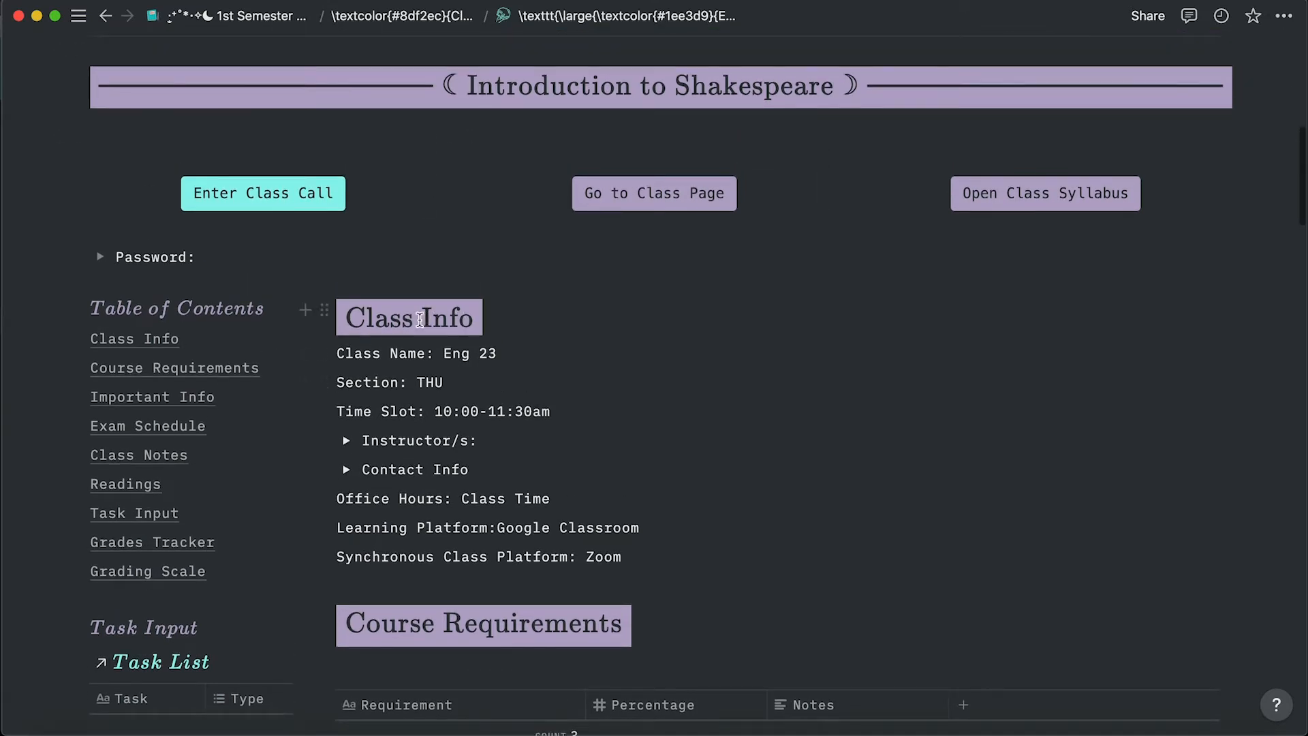
pyautogui.click(609, 85)
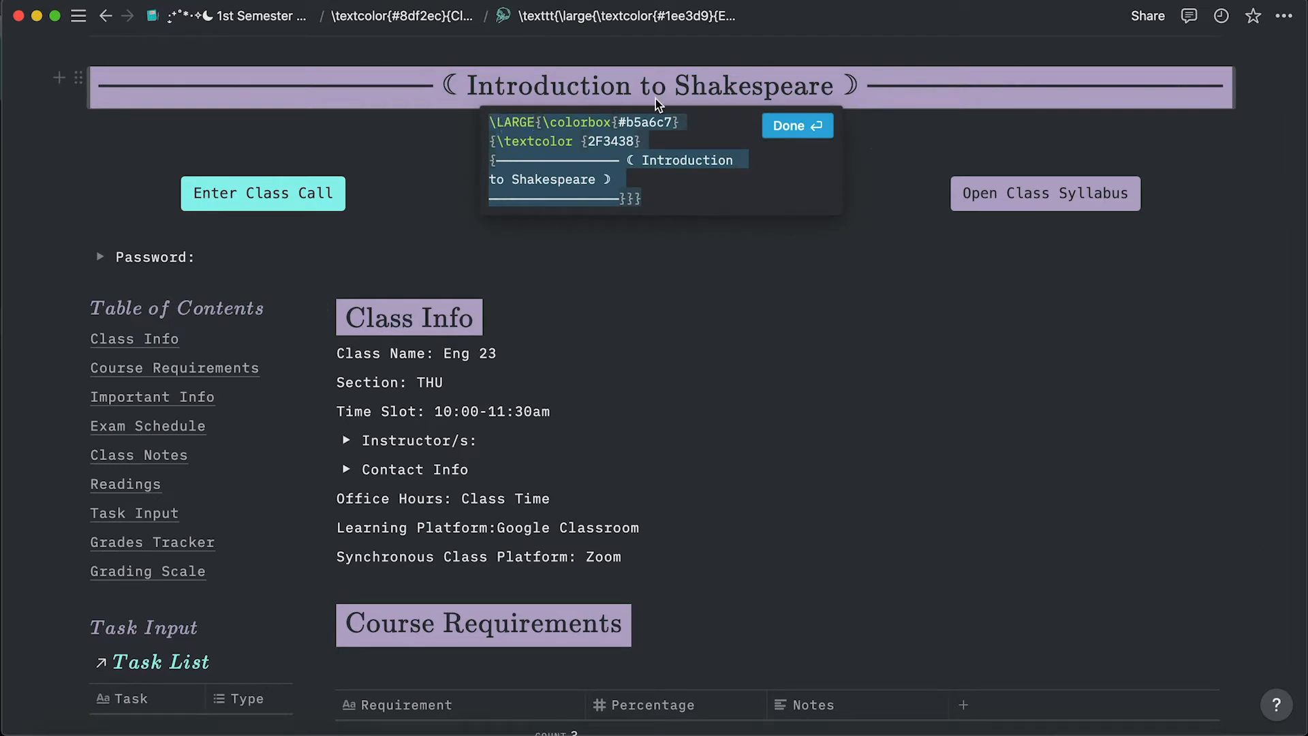
pyautogui.click(821, 126)
# Look through the Course Requirements, Important Info and Exam Schedule sections of the Eng 23 page.
pyautogui.scroll(-2, 269, 314)
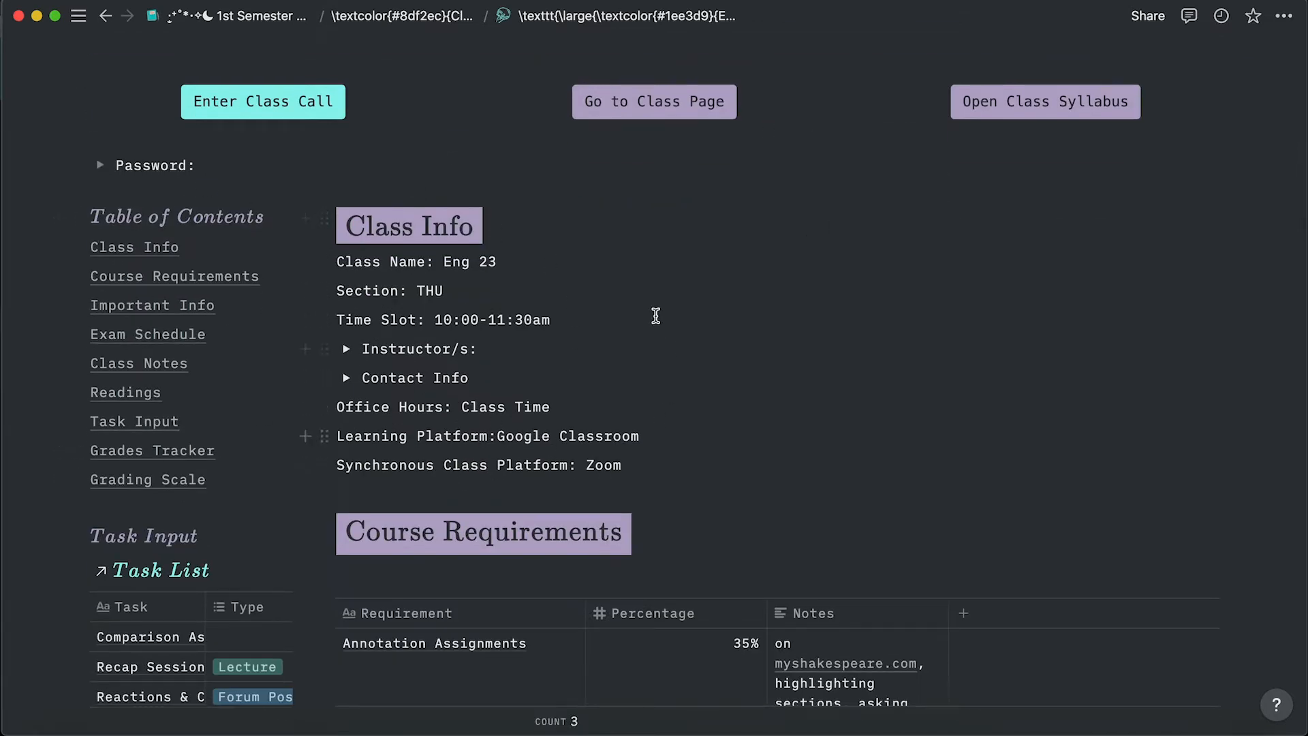
pyautogui.scroll(-10, 392, 485)
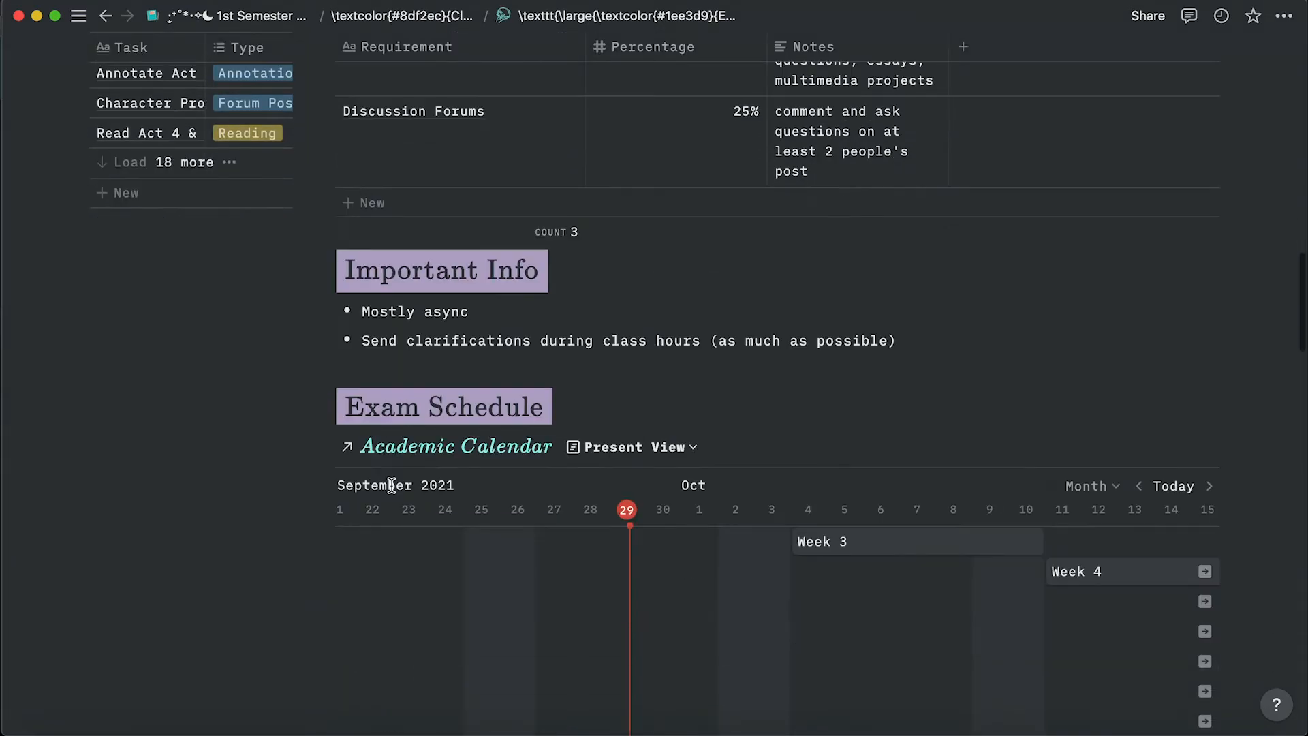
pyautogui.scroll(-15, 391, 485)
pyautogui.scroll(15, 460, 391)
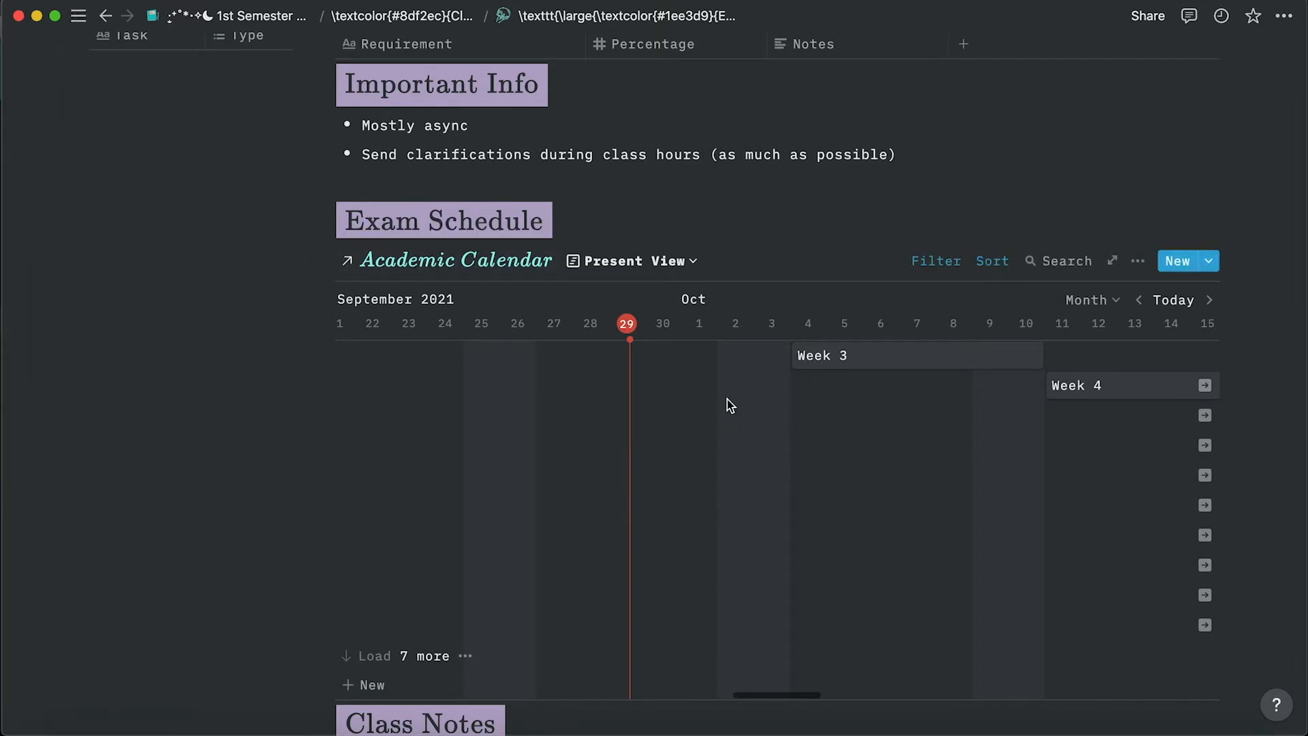
pyautogui.scroll(6, 414, 386)
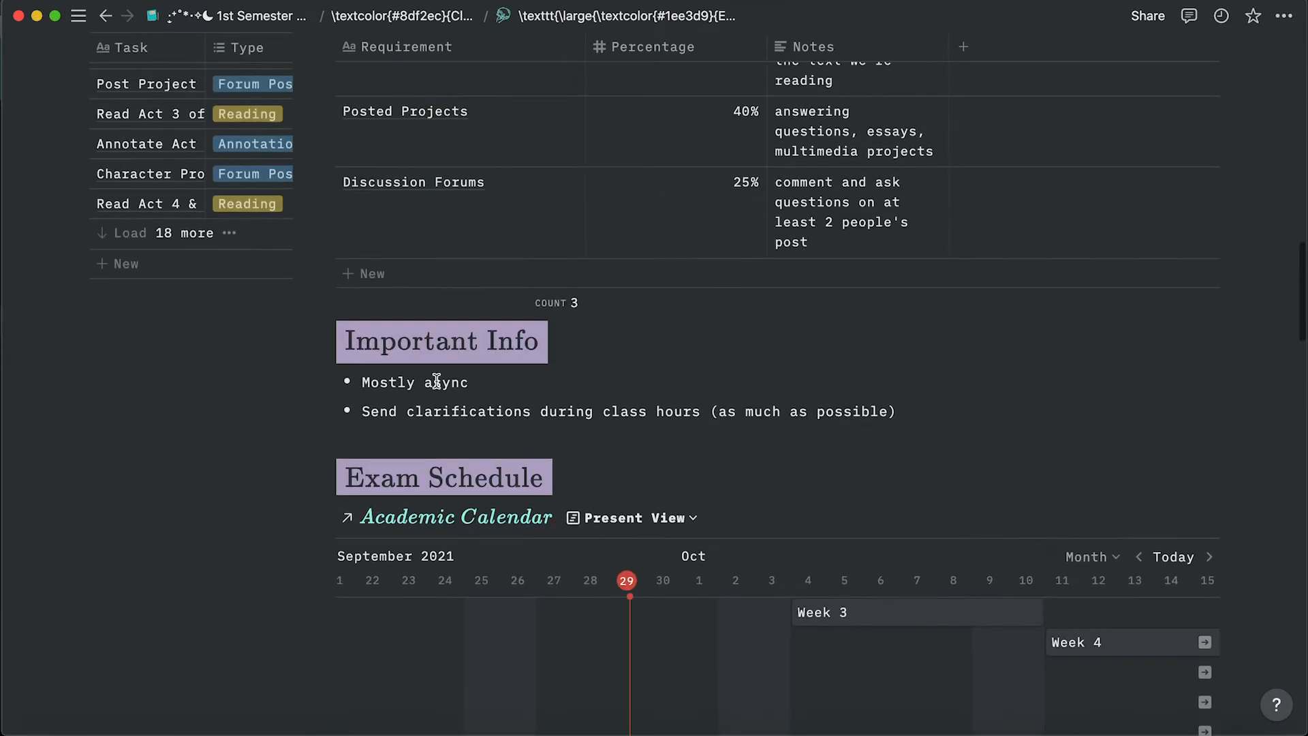
# Return to the Eng 23 page's Table of Contents and follow its link to the Class Notes section.
pyautogui.scroll(8, 618, 378)
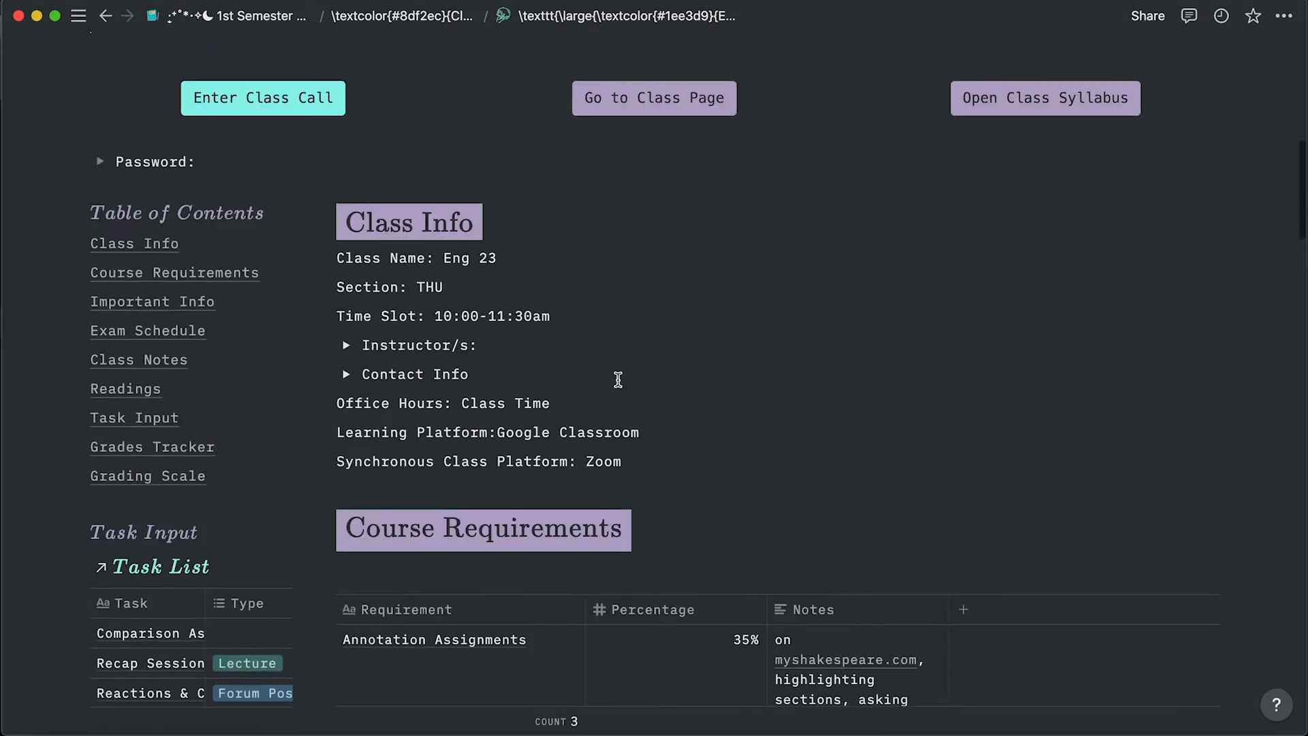
pyautogui.scroll(-1, 151, 303)
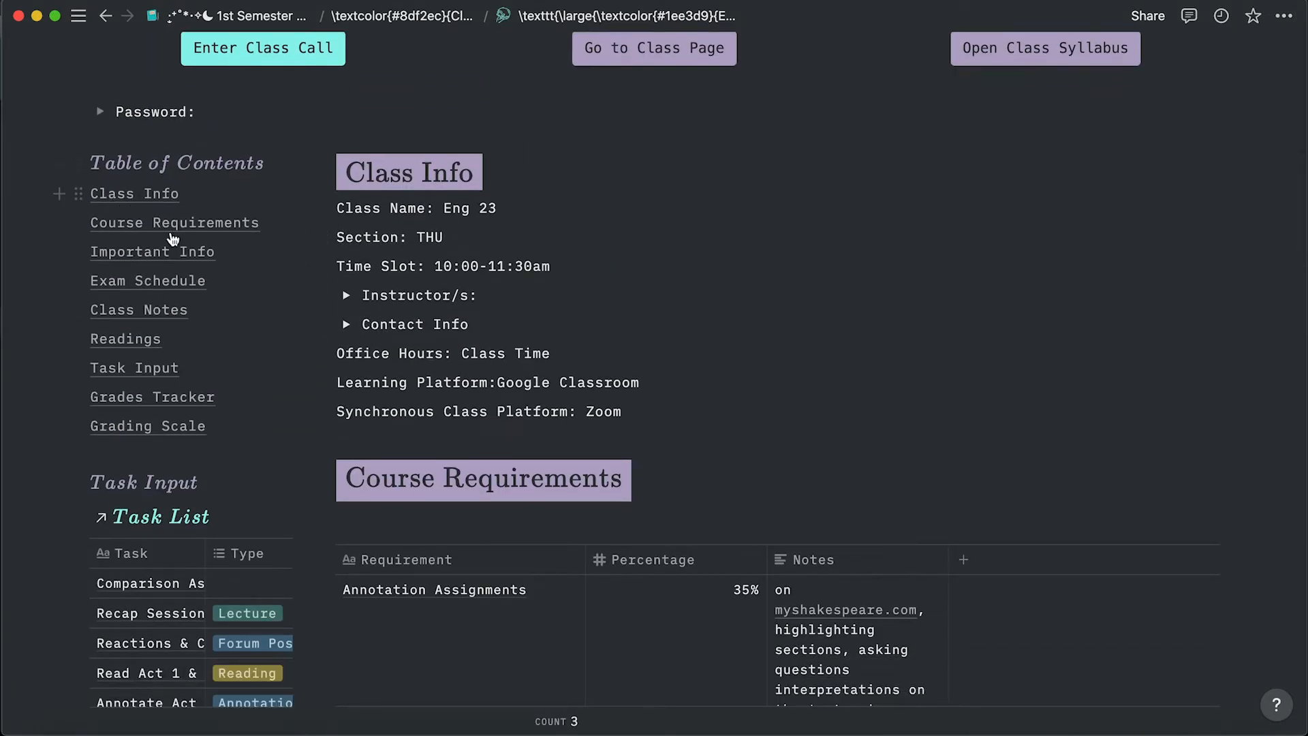
pyautogui.click(180, 306)
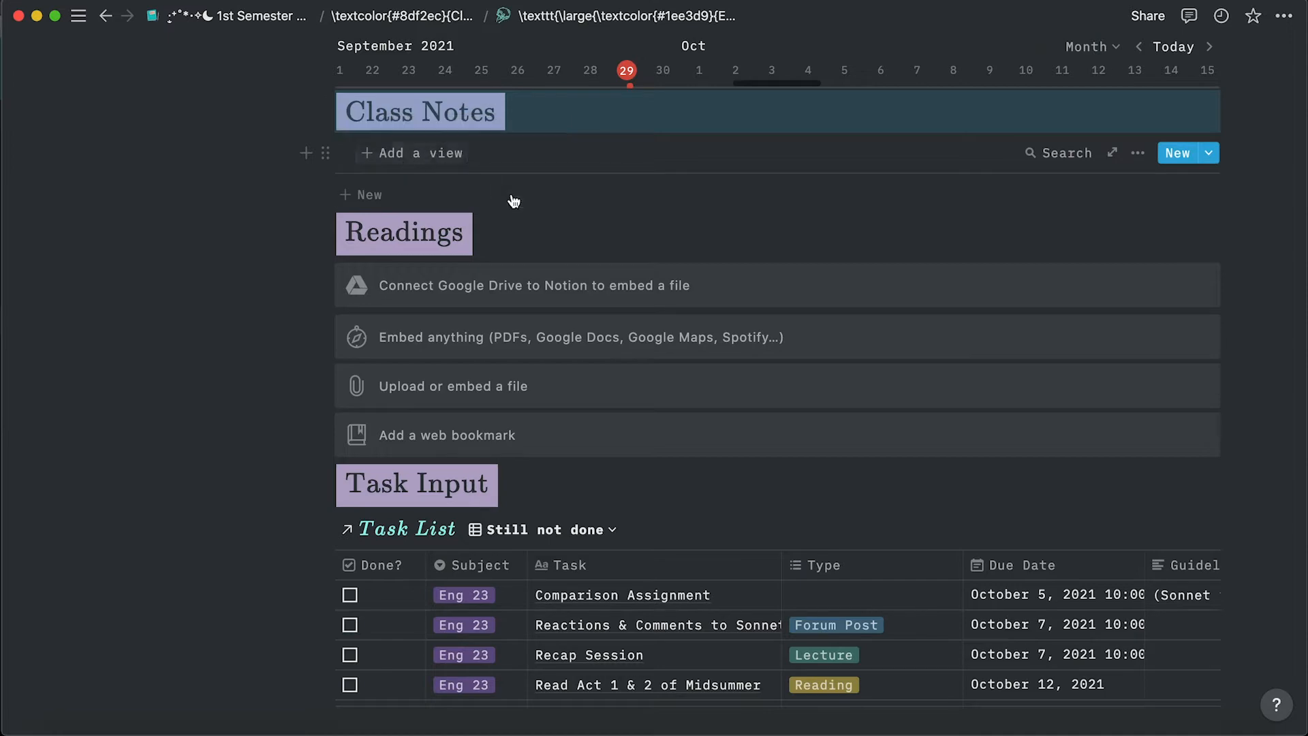
# Look over the Readings section of the Eng 23 page and the narrow Task List beneath its Table of Contents.
pyautogui.scroll(1, 509, 194)
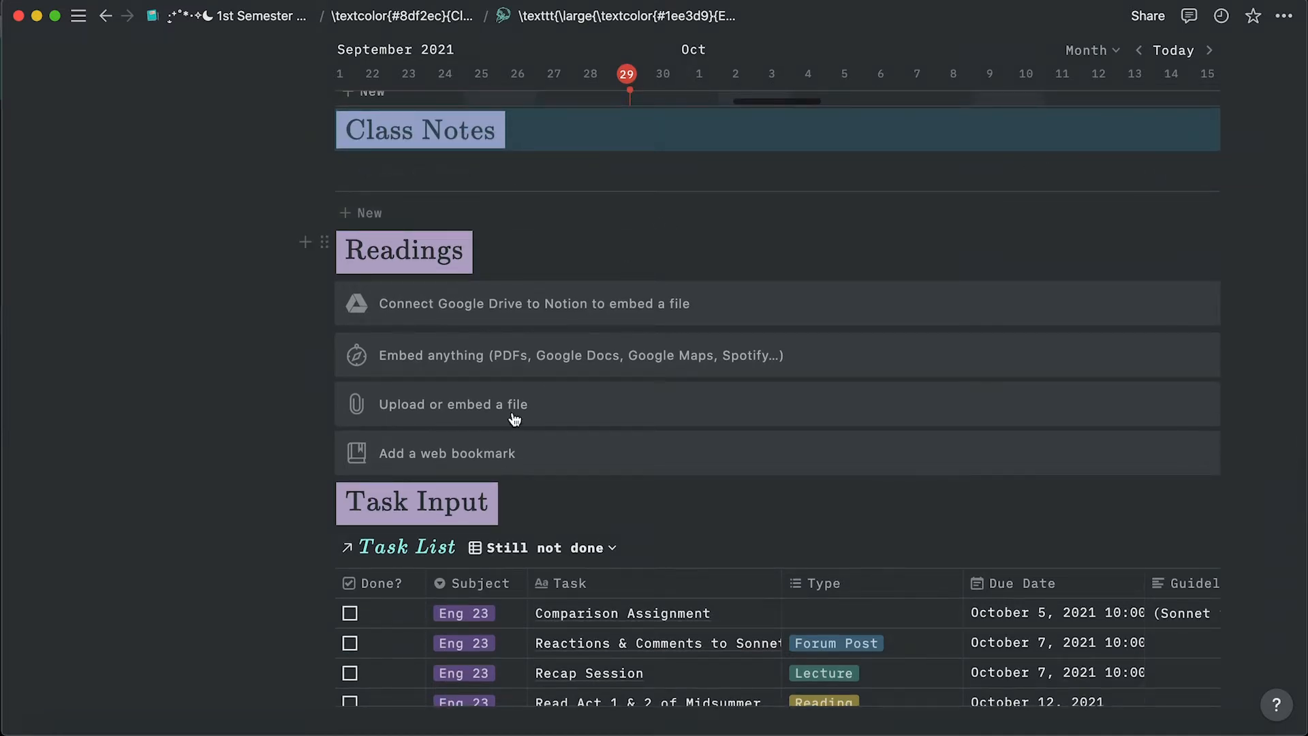
pyautogui.scroll(10, 289, 248)
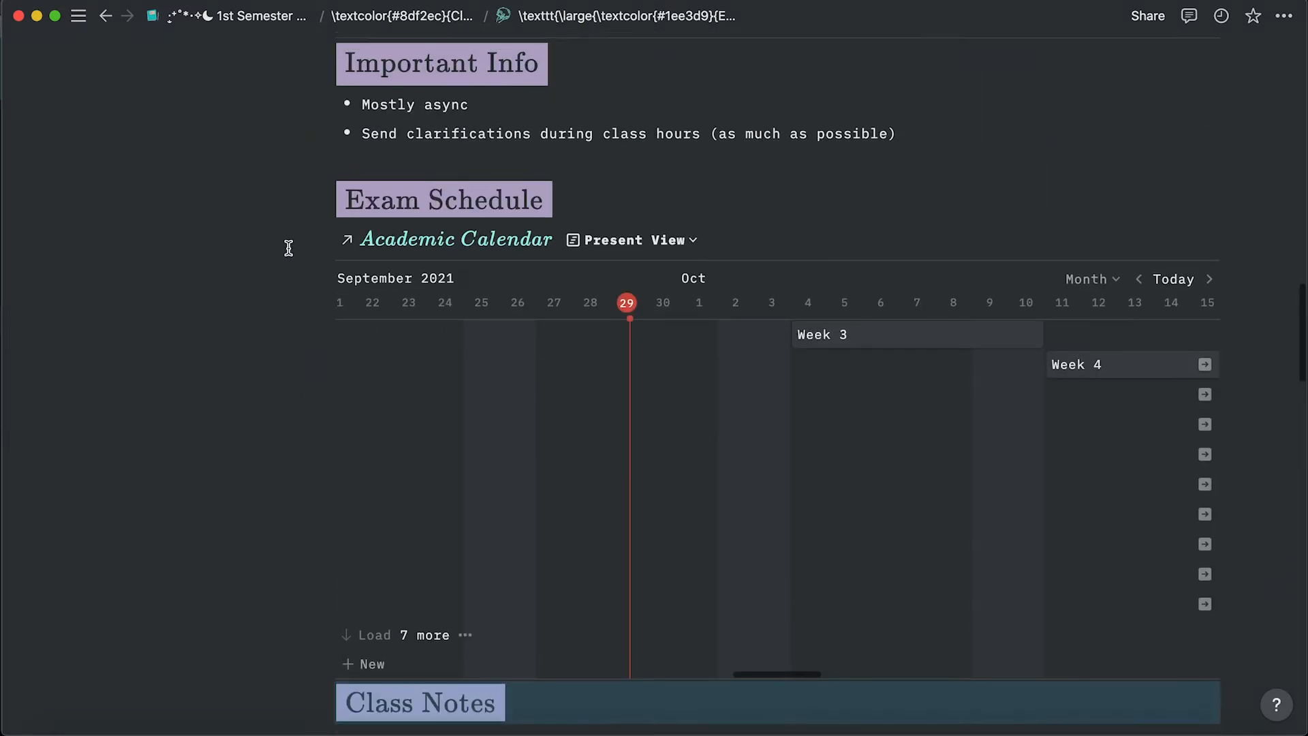
pyautogui.scroll(5, 289, 255)
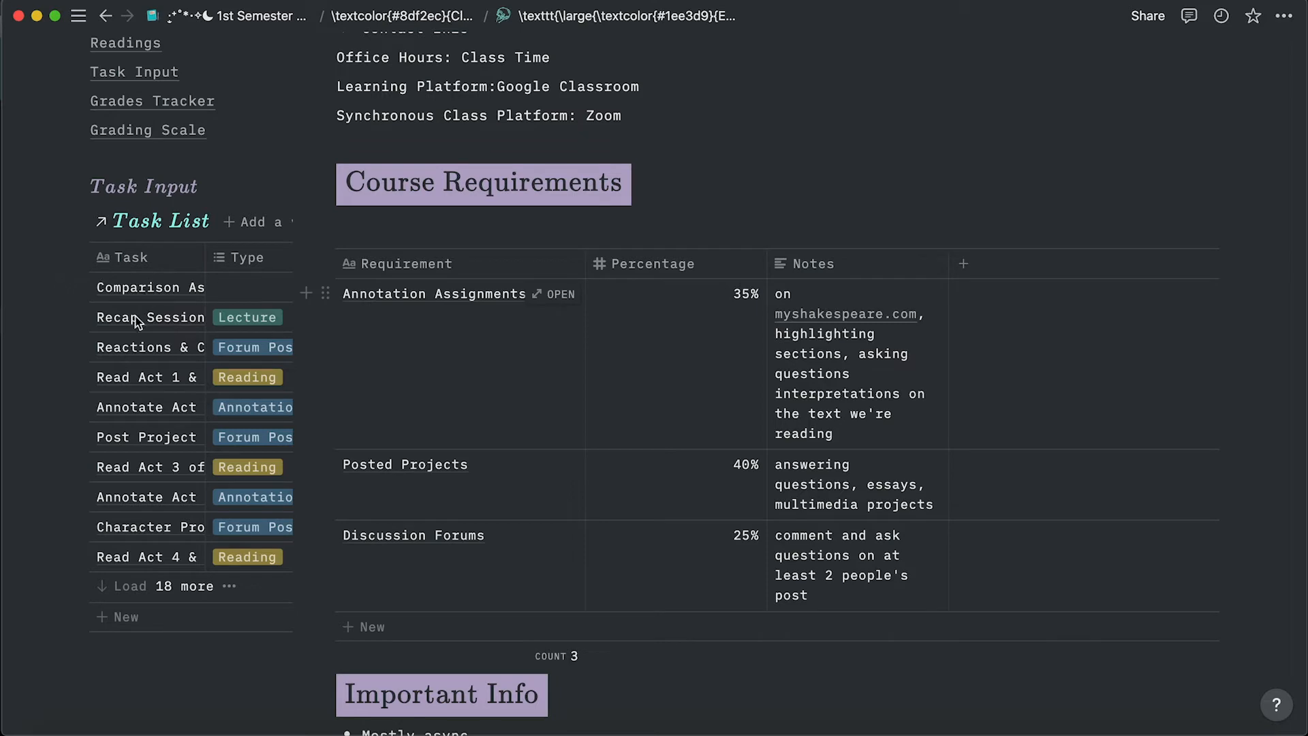
pyautogui.scroll(-15, 470, 418)
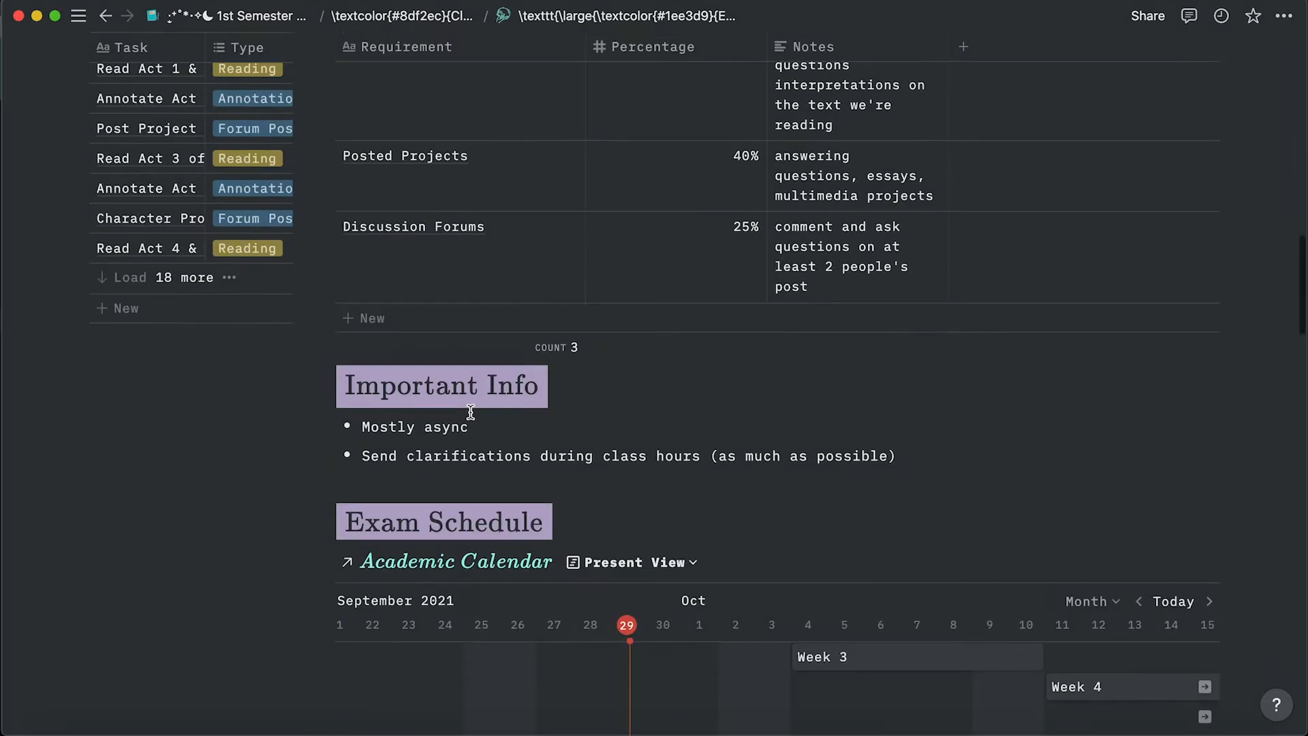
# Examine the Task Input section's Still not done task list for Eng 23 from its first to its last entry.
pyautogui.scroll(-10, 470, 412)
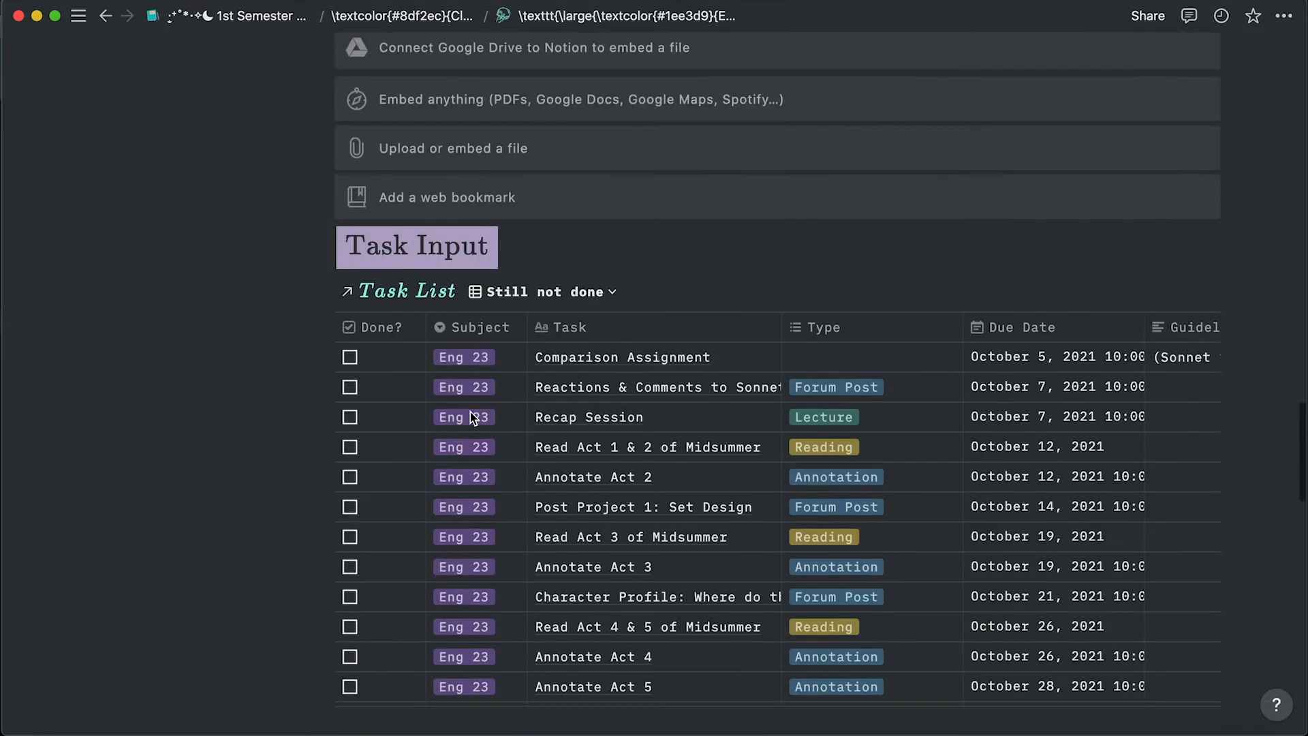
pyautogui.scroll(-4, 571, 501)
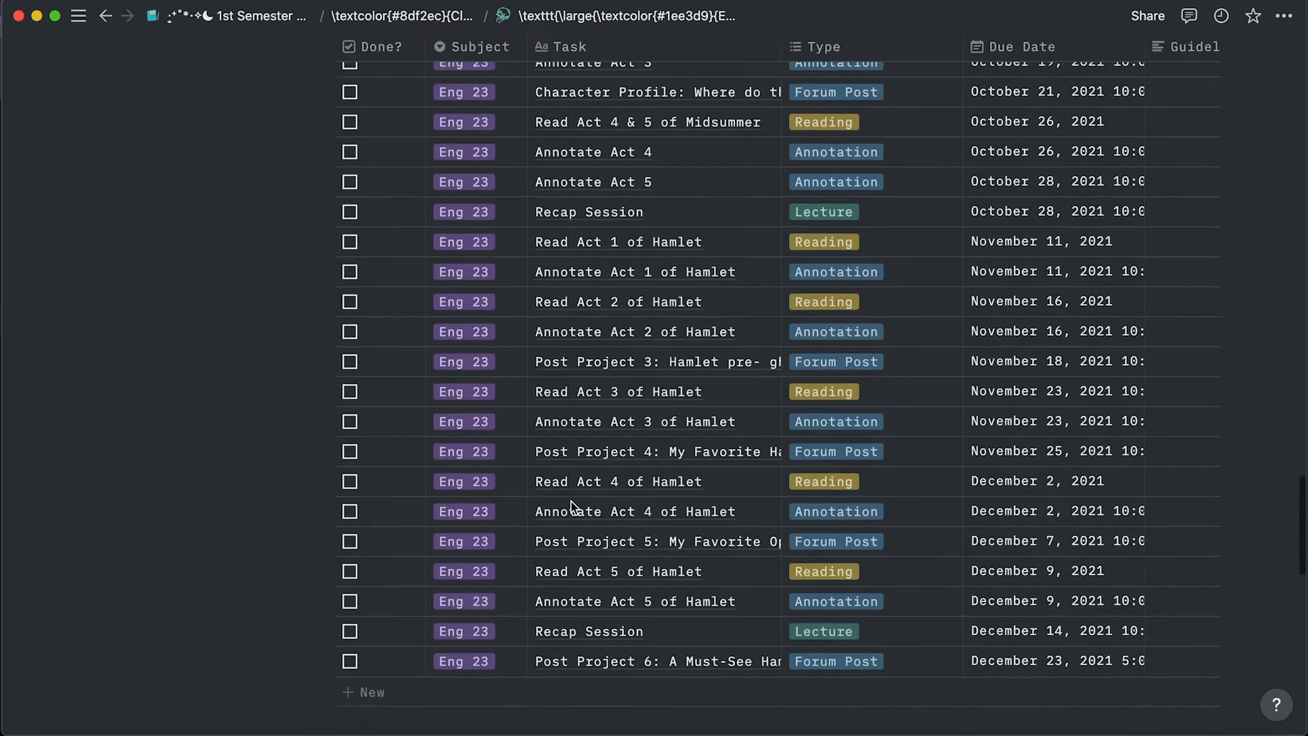
pyautogui.scroll(4, 571, 501)
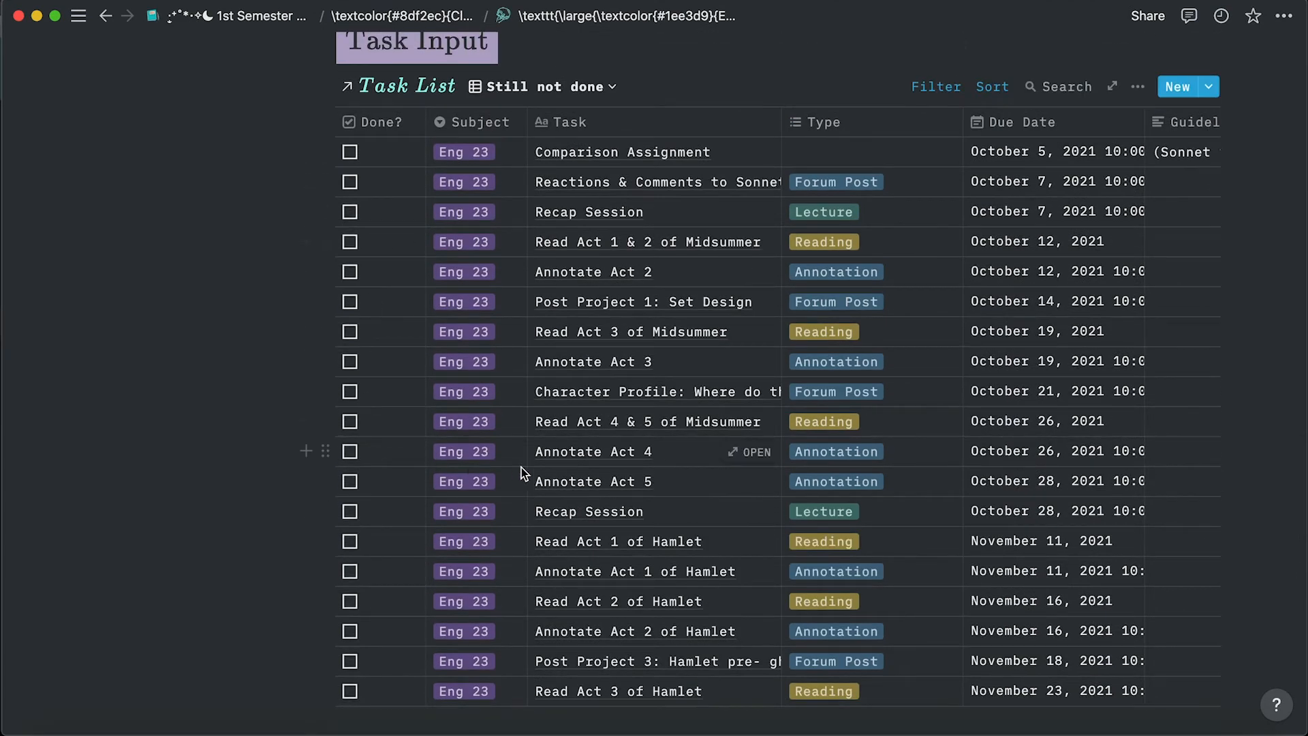
pyautogui.scroll(-5, 523, 469)
pyautogui.scroll(-5, 521, 468)
pyautogui.scroll(10, 522, 468)
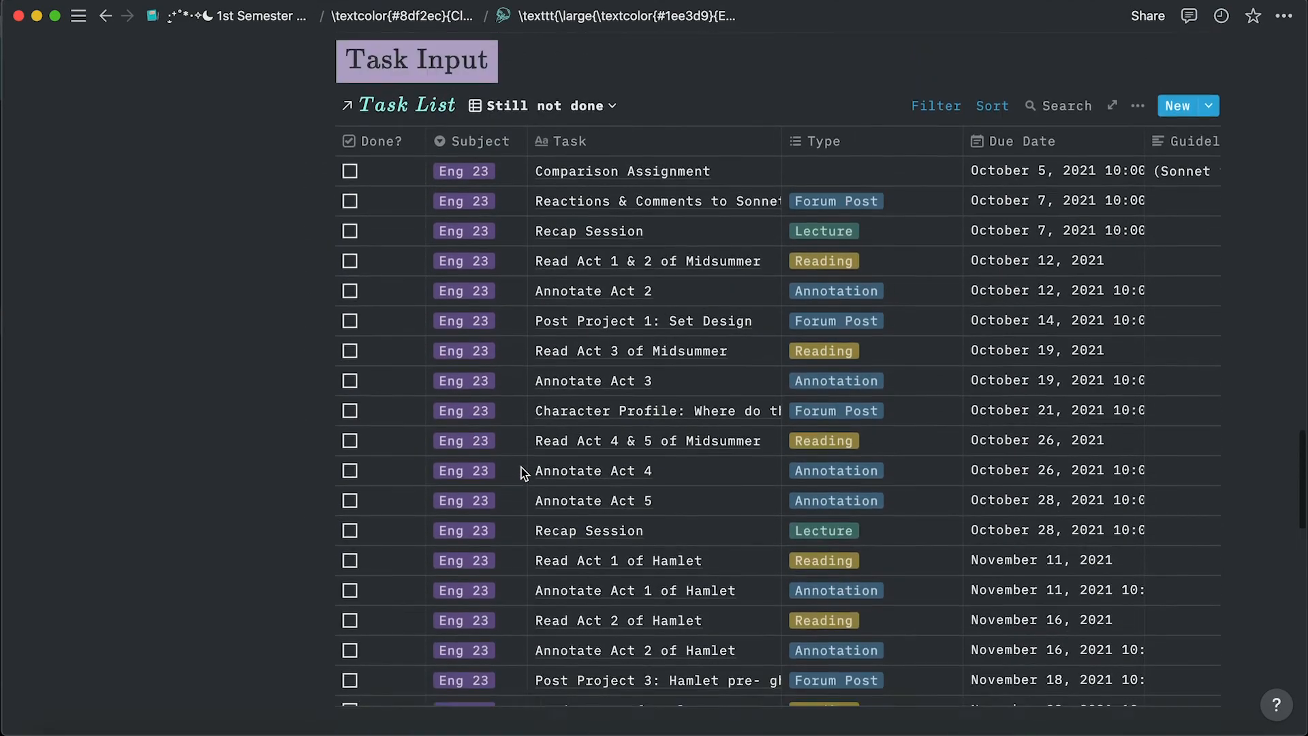
# View the Grades Tracker and Grading Scale tables of the Eng 23 page, and return to the Introduction to Shakespeare banner.
pyautogui.scroll(-10, 521, 467)
pyautogui.scroll(-15, 521, 467)
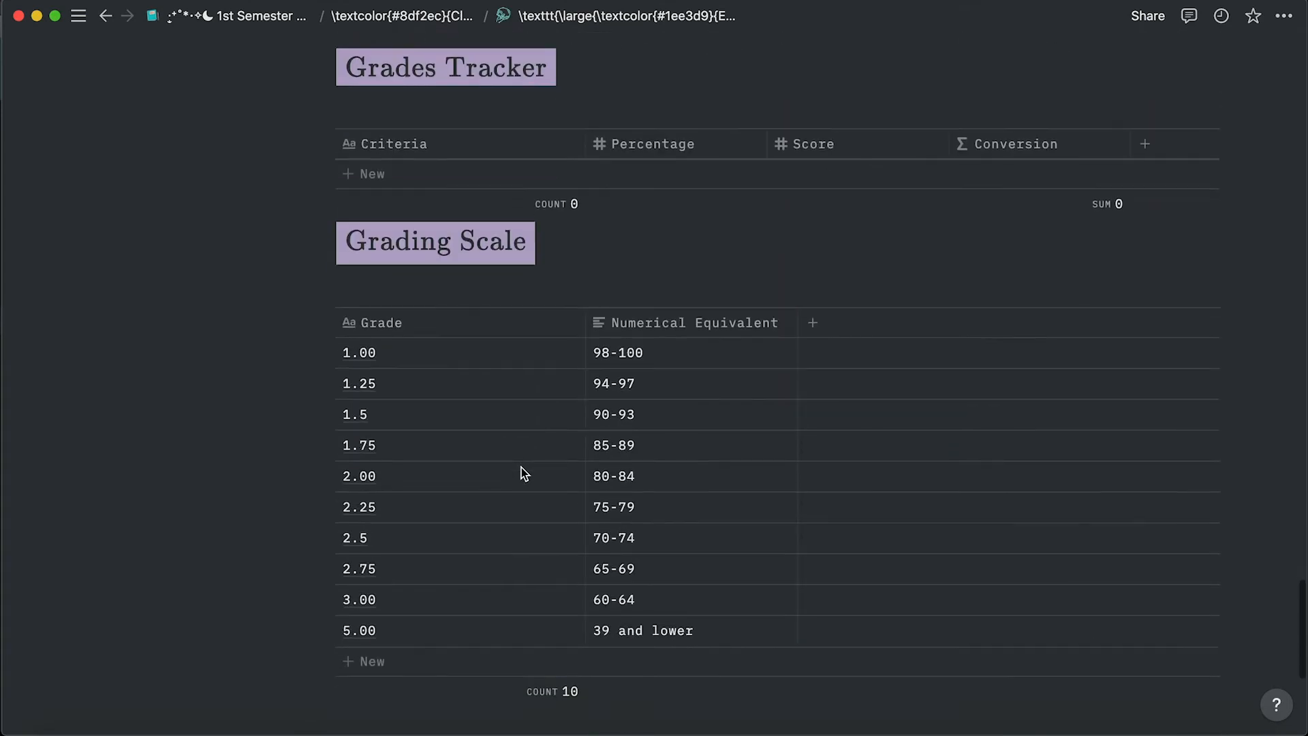
pyautogui.scroll(20, 689, 545)
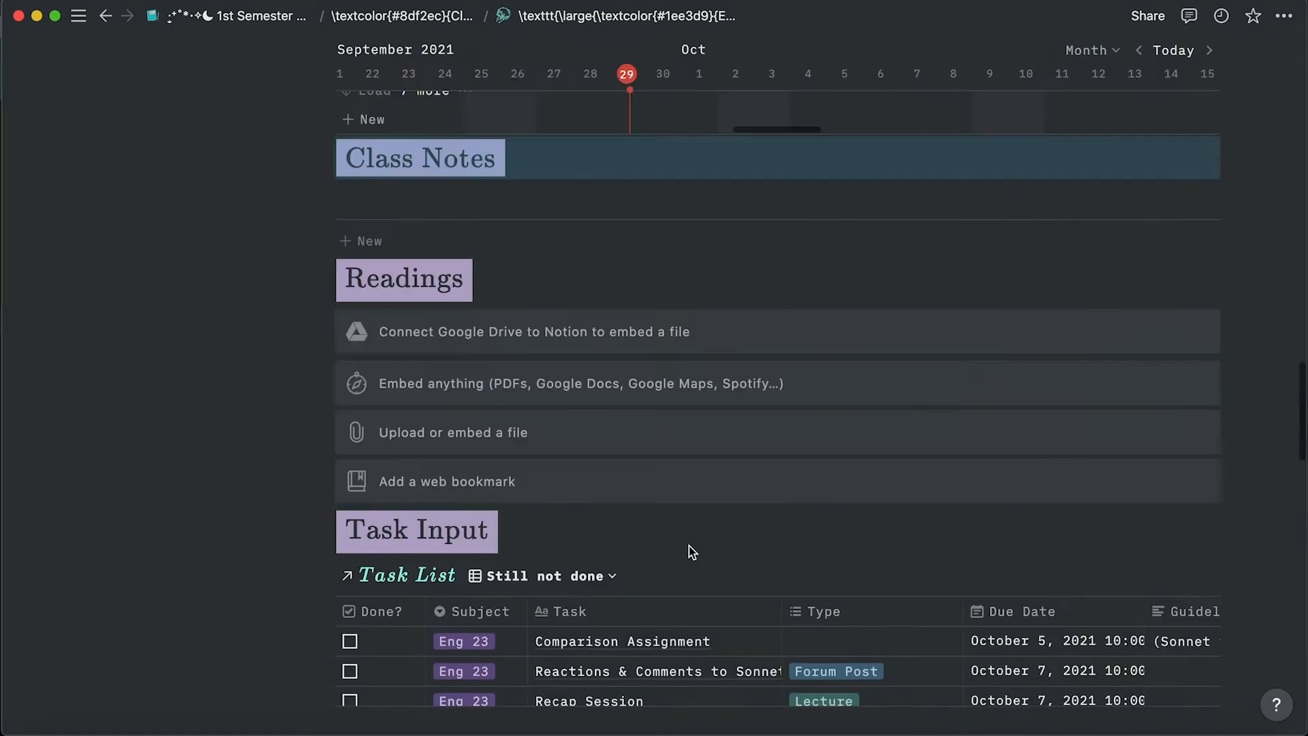
pyautogui.scroll(20, 689, 545)
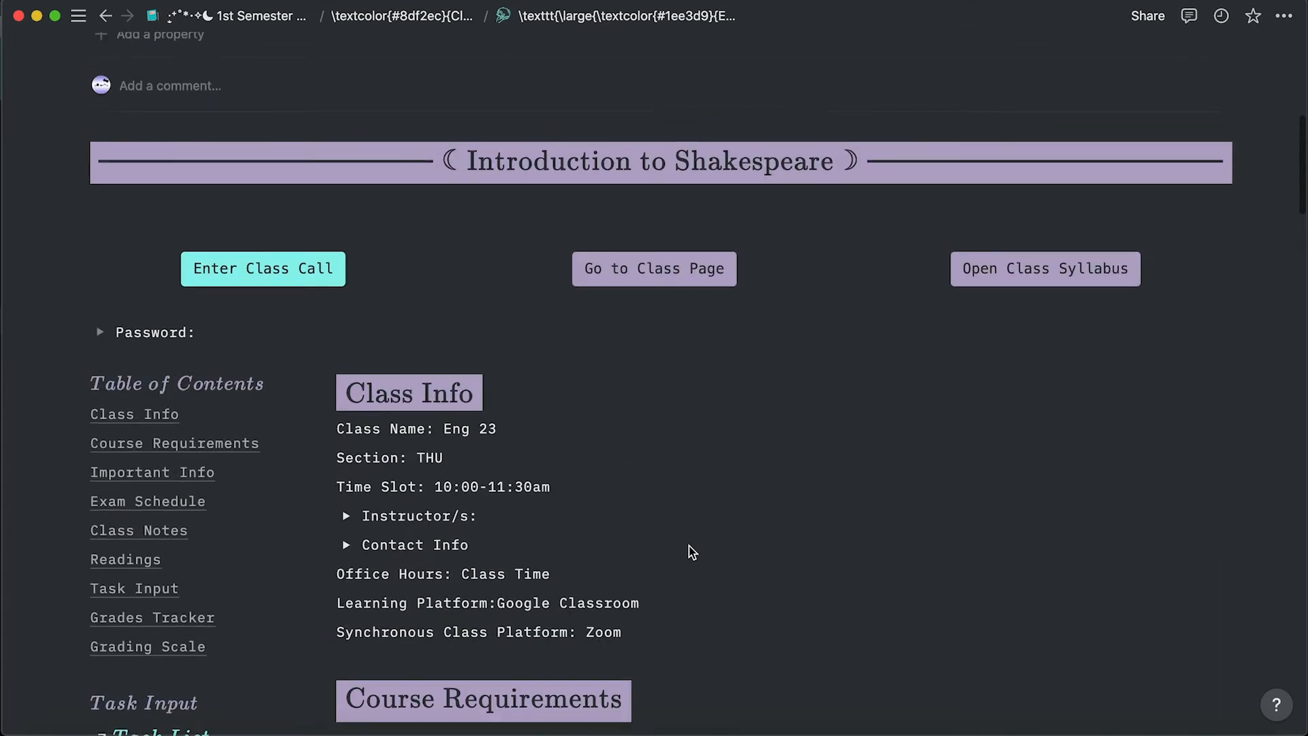
# Return to the Class Schedule and open the Speech 100 class as a full page.
pyautogui.click(421, 15)
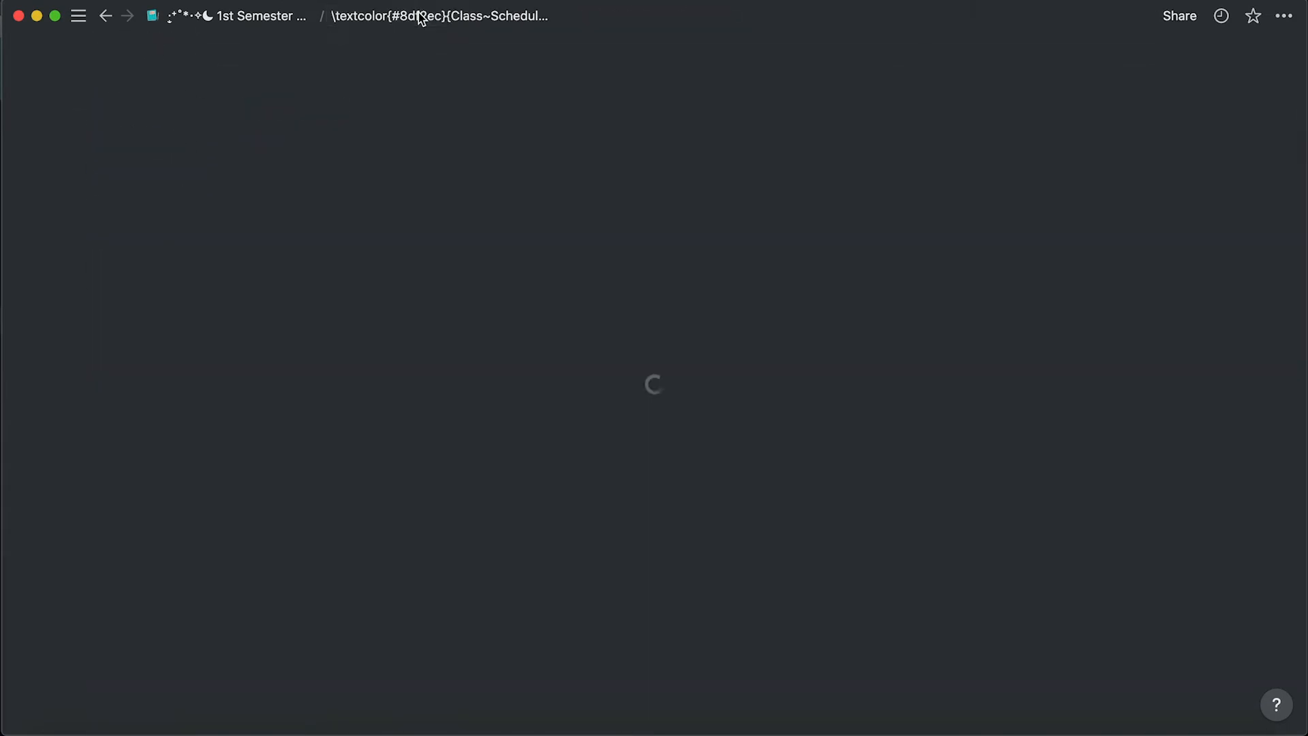
pyautogui.click(422, 293)
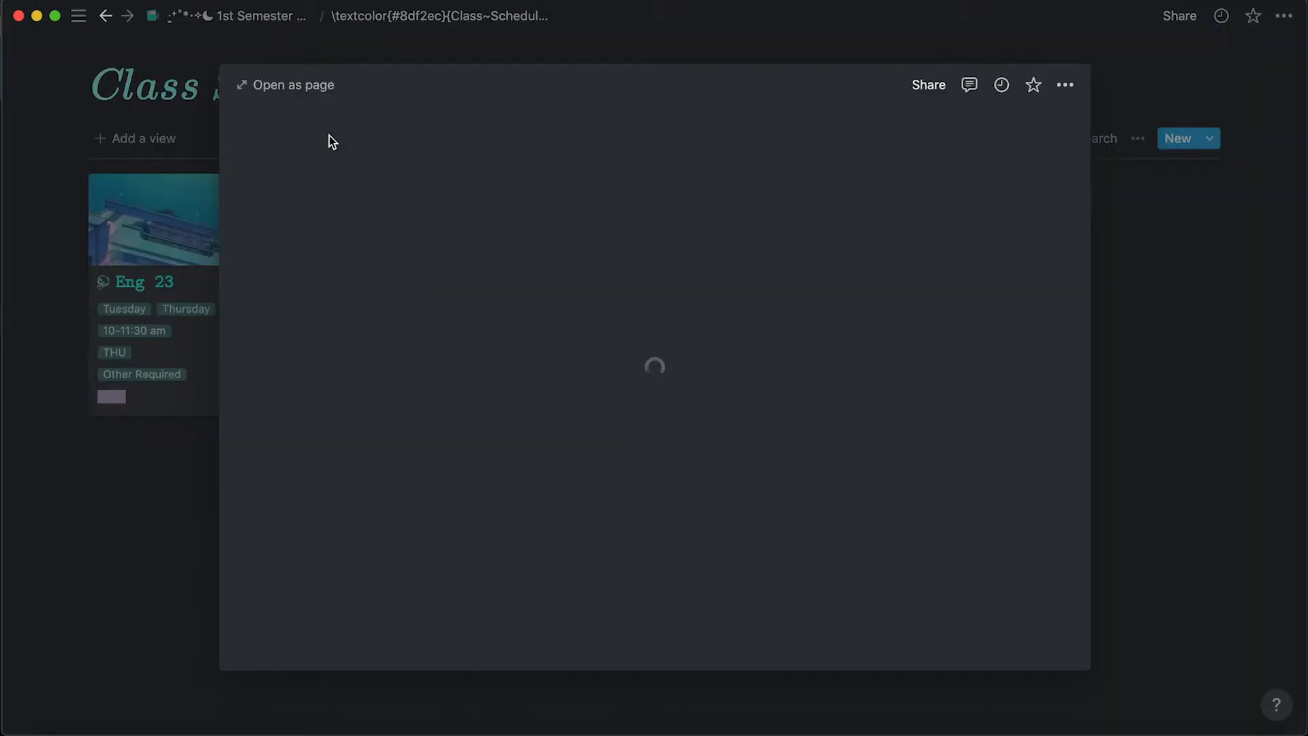
pyautogui.click(306, 86)
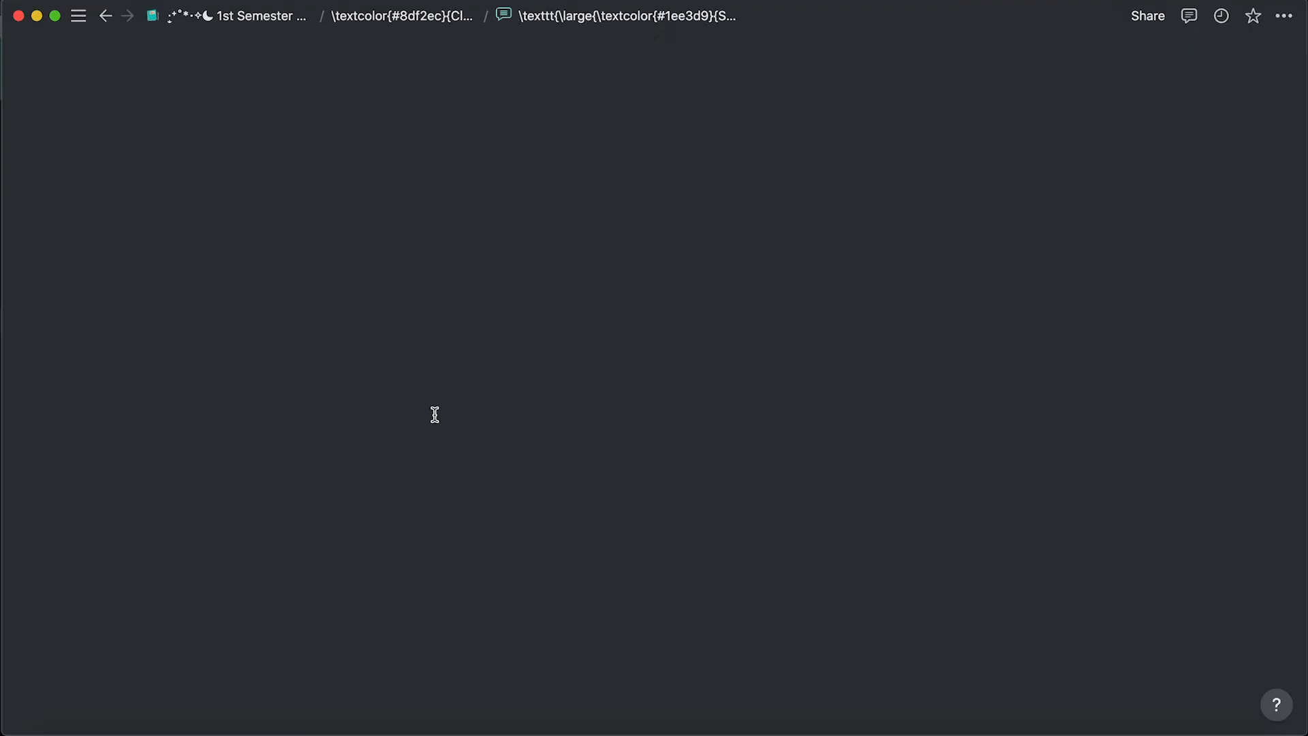
# Examine the Speech 100 page's properties, banner, class links, Class Info, Course Requirements and Important Info.
pyautogui.scroll(-5, 440, 447)
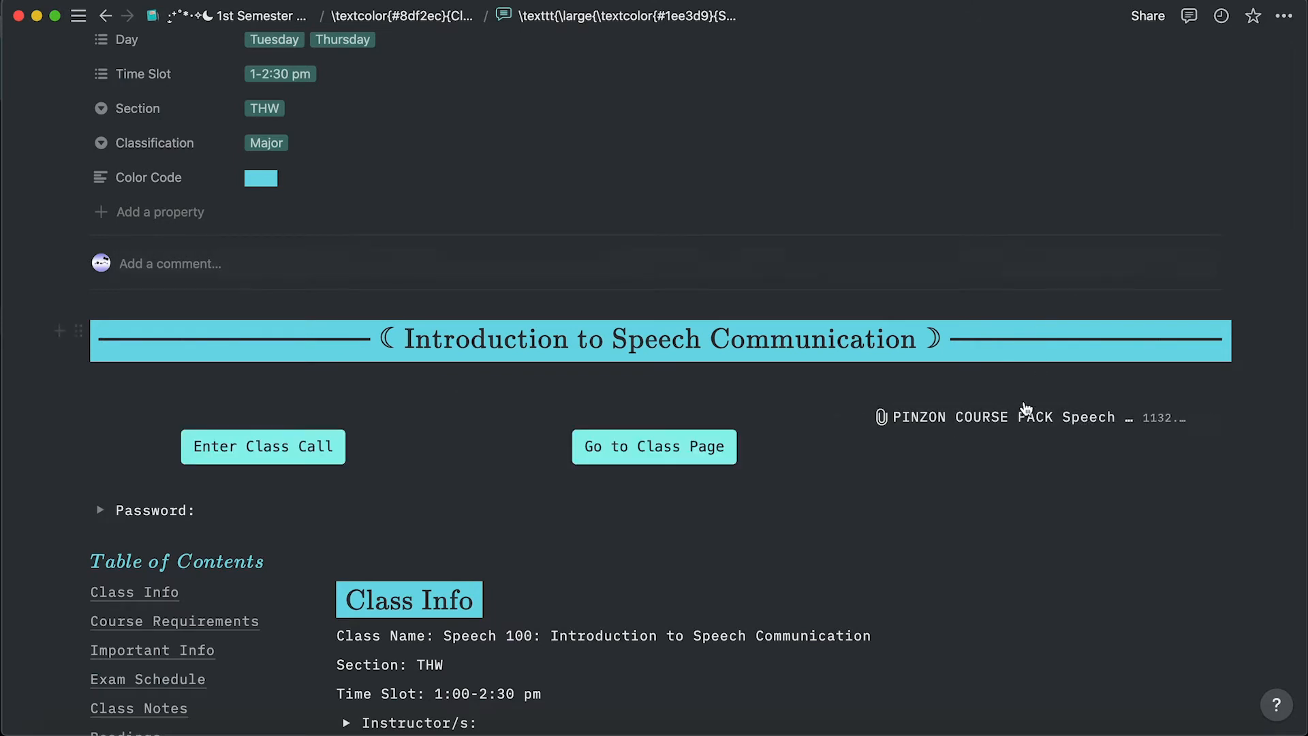
pyautogui.scroll(-2, 1276, 393)
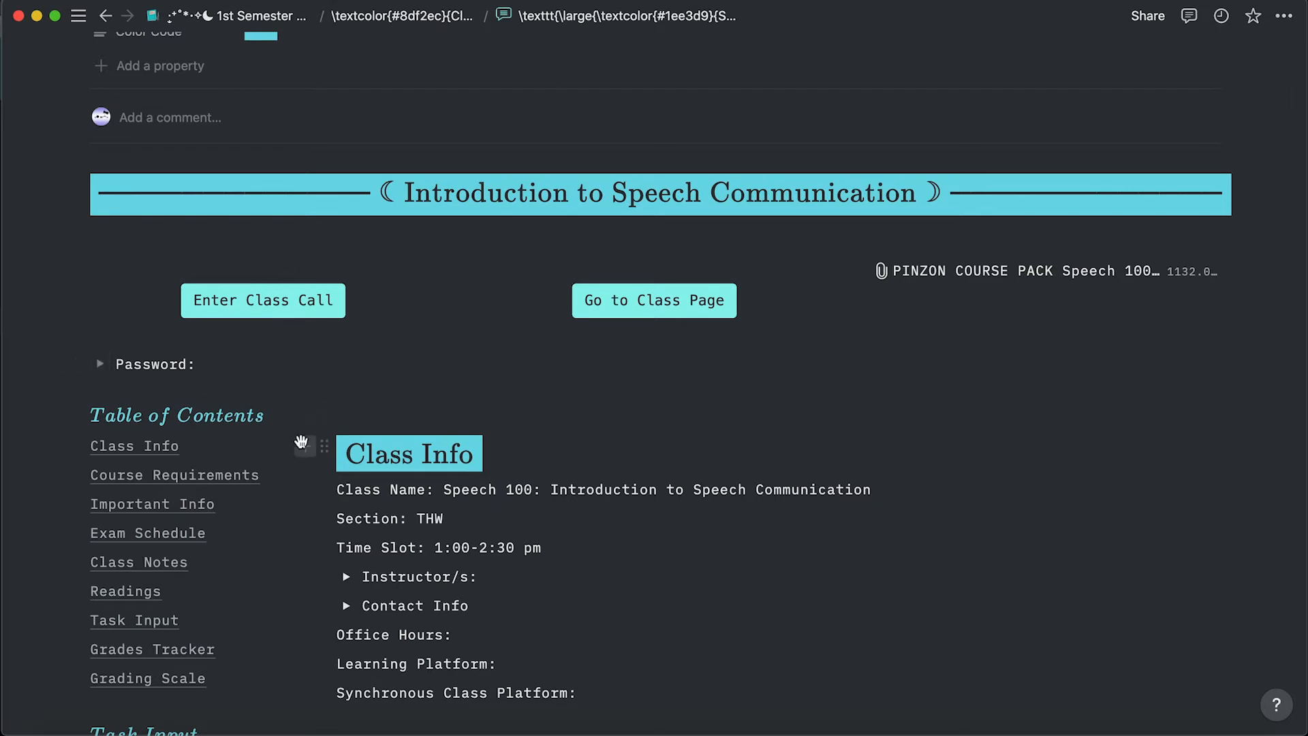
pyautogui.scroll(-3, 534, 436)
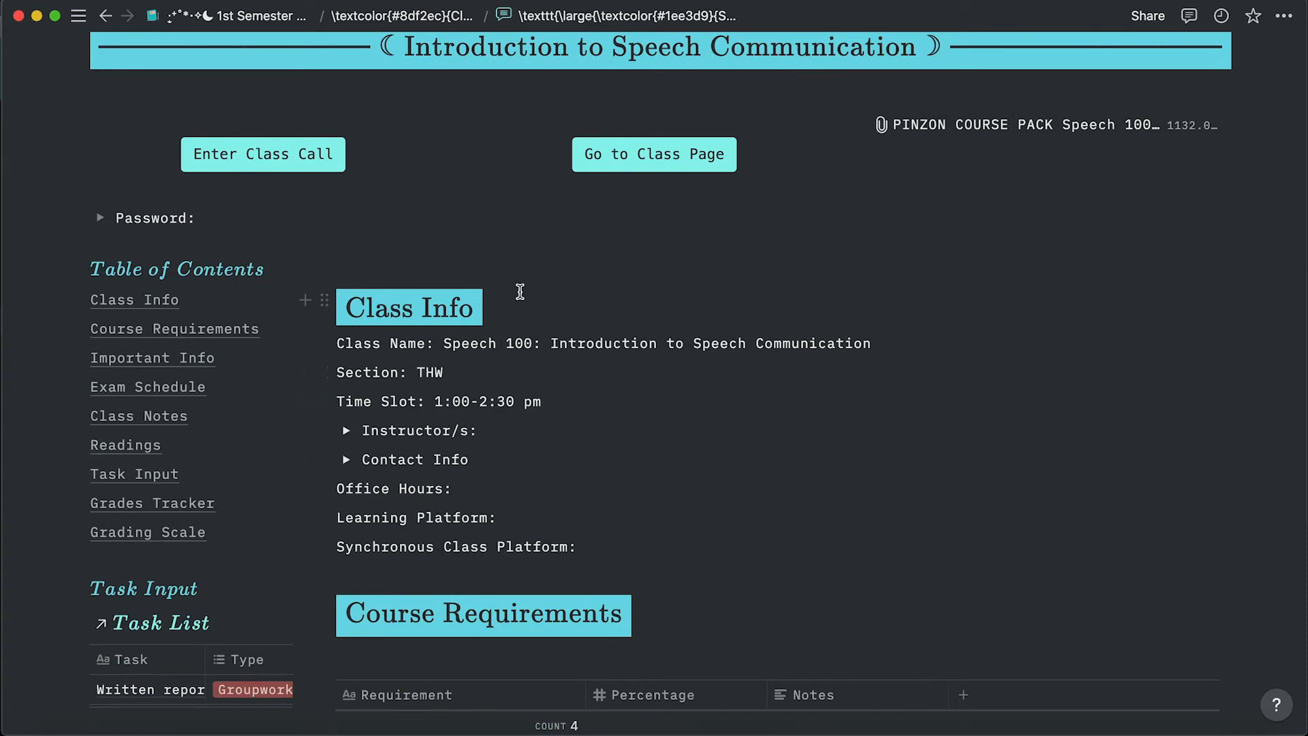
pyautogui.scroll(-5, 519, 292)
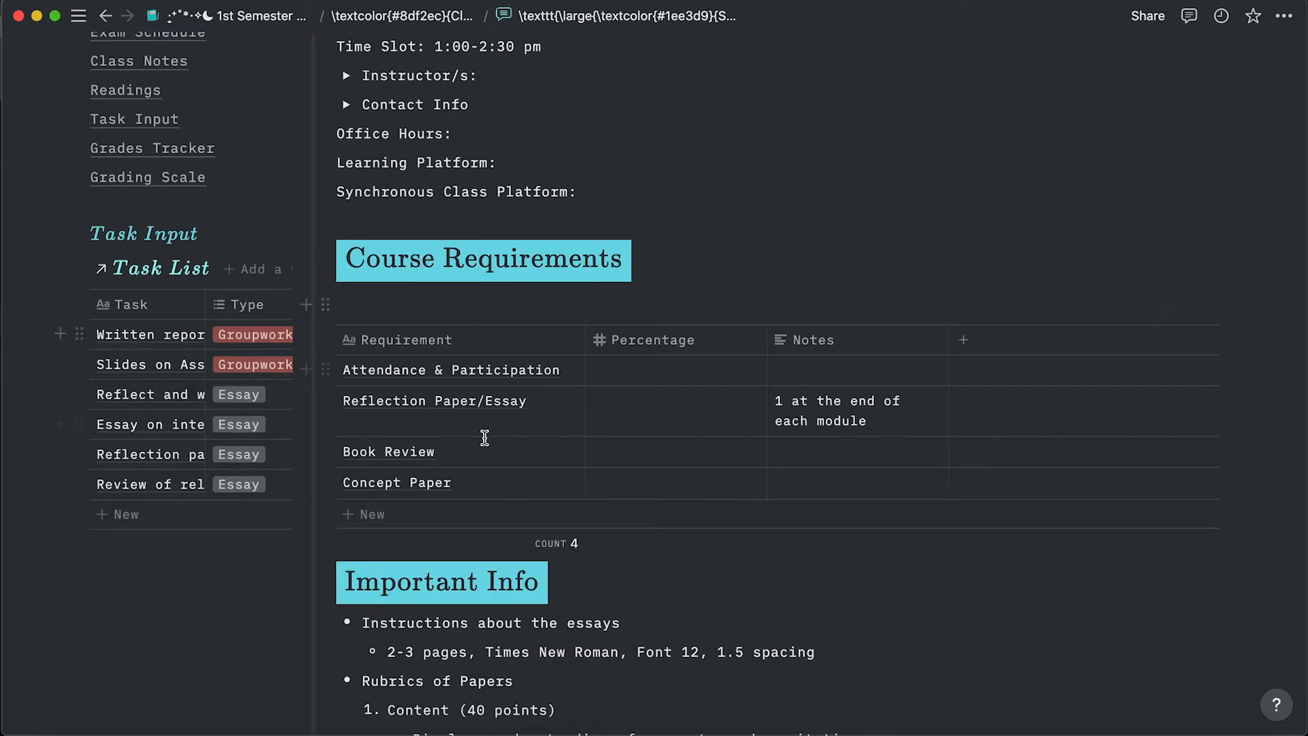
pyautogui.scroll(-4, 579, 368)
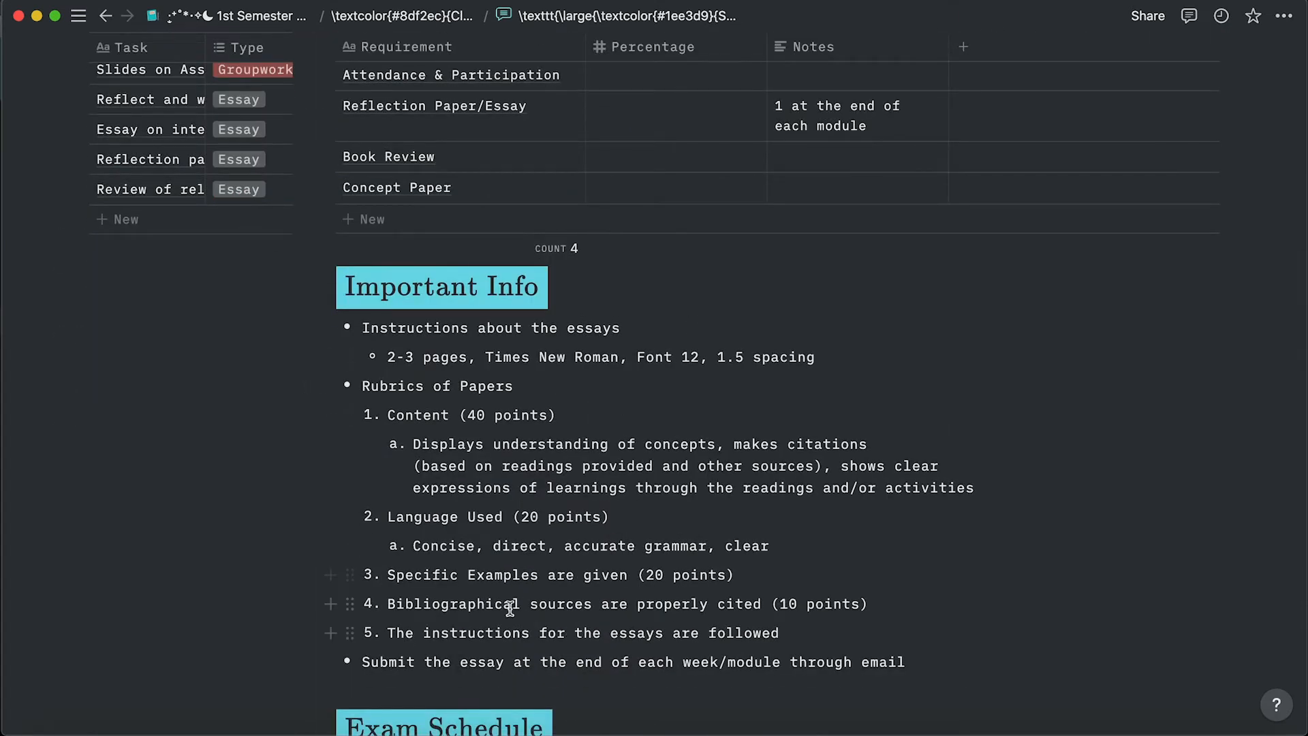
# Look through the Speech 100 page's Exam Schedule, Class Notes, Readings, Task Input, Grades Tracker and Grading Scale sections.
pyautogui.scroll(-10, 509, 608)
pyautogui.scroll(2, 874, 345)
pyautogui.hscroll(4, 897, 337)
pyautogui.scroll(-2, 897, 337)
pyautogui.scroll(-6, 896, 339)
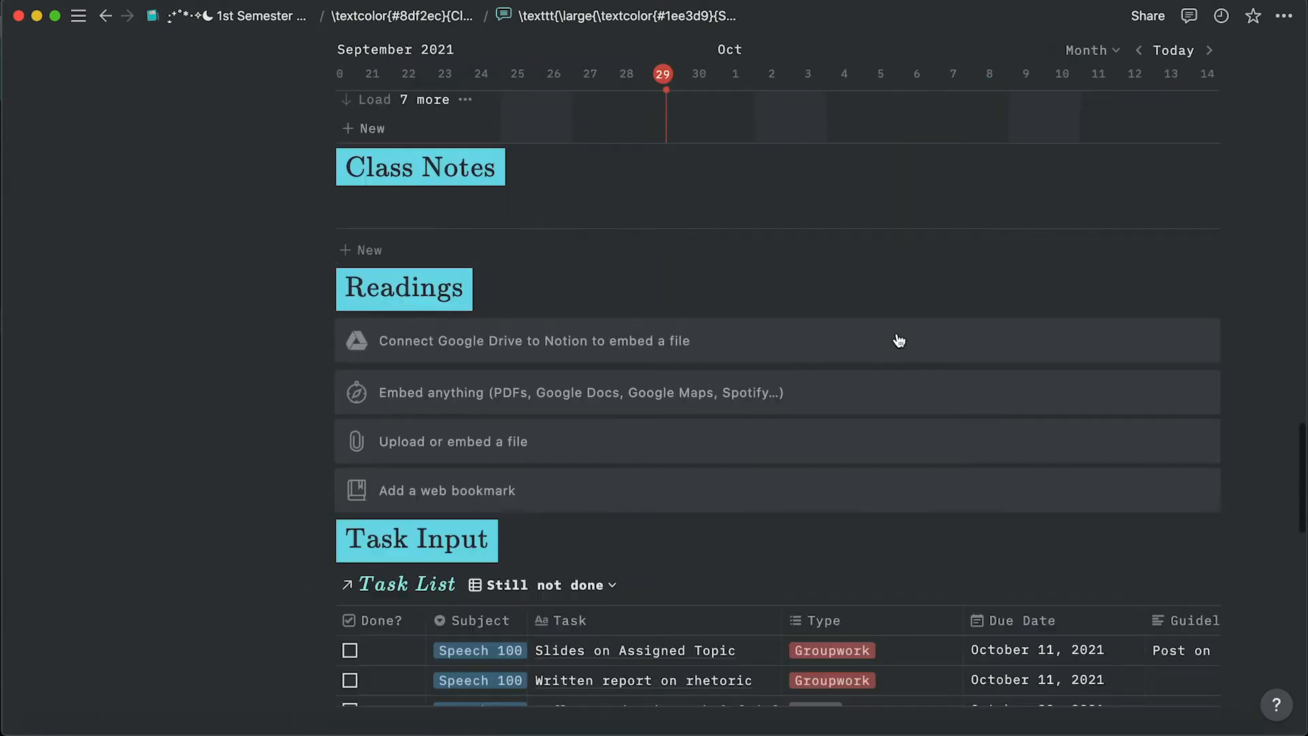
pyautogui.scroll(3, 555, 432)
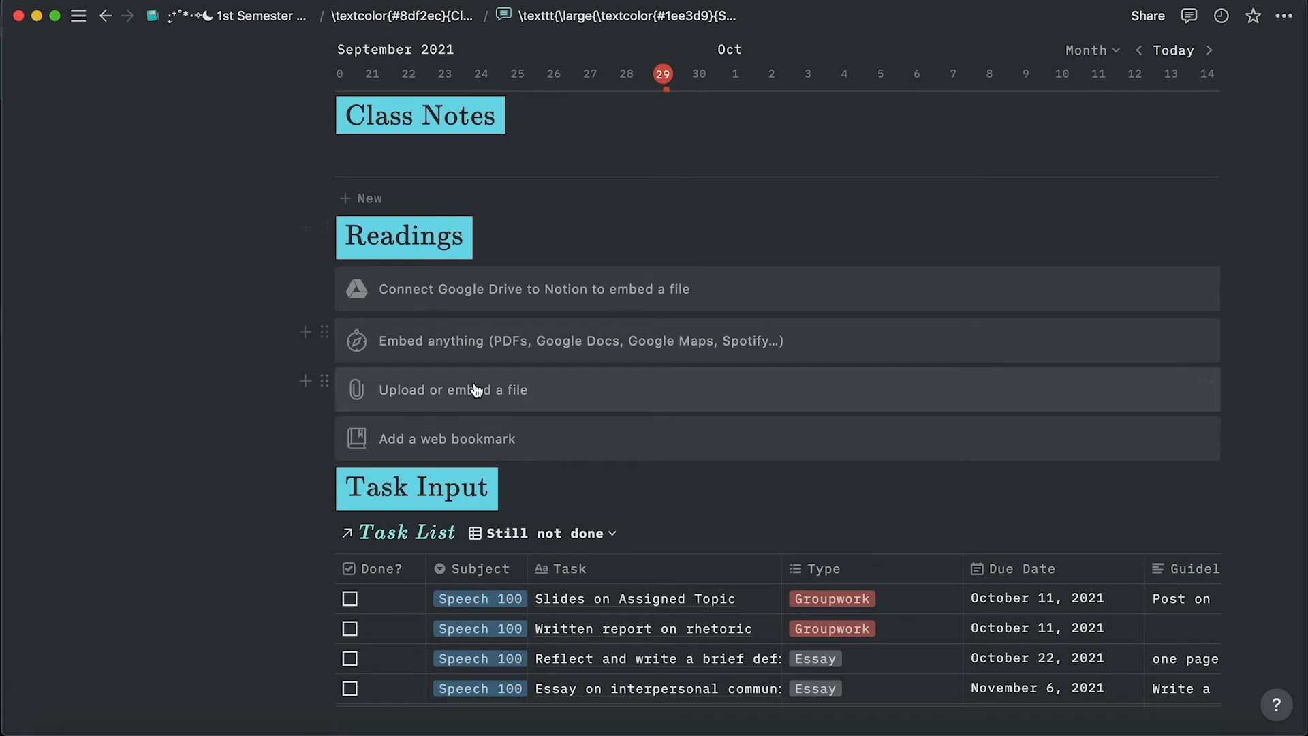
pyautogui.scroll(-6, 475, 390)
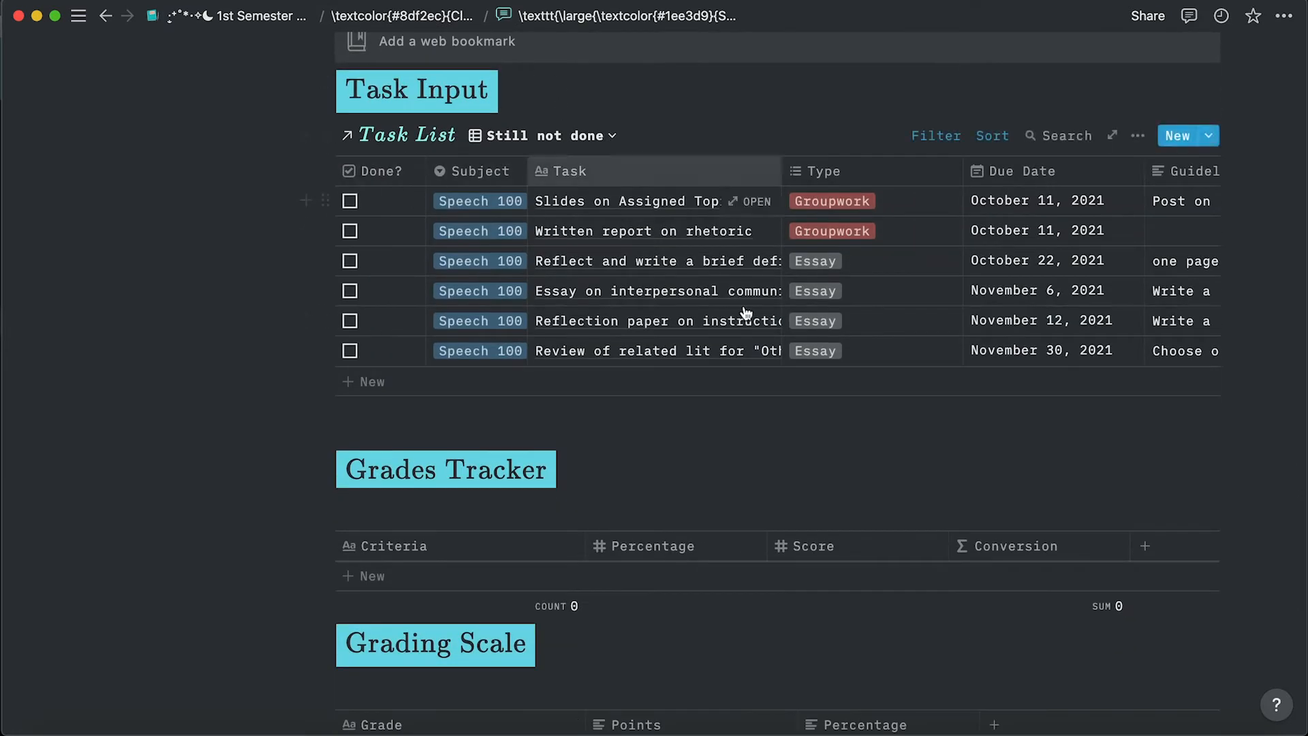
pyautogui.scroll(-3, 636, 341)
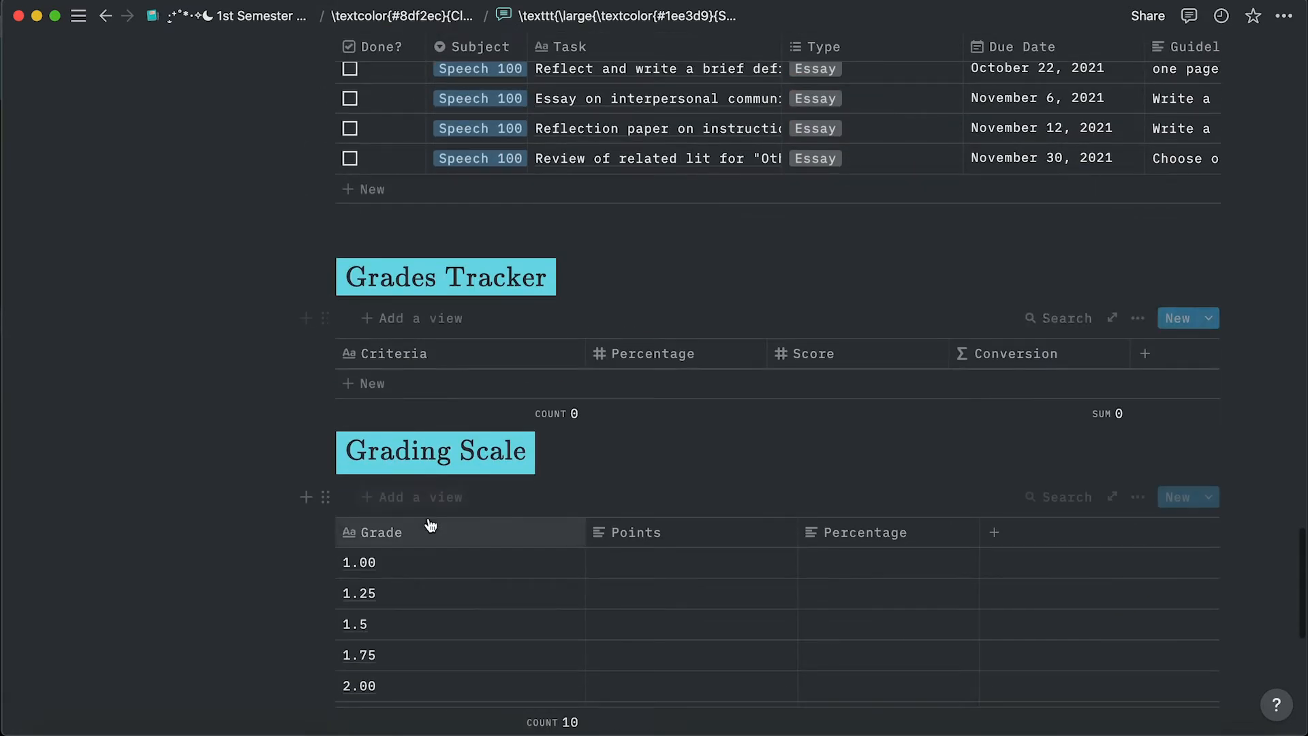
pyautogui.scroll(-5, 426, 525)
pyautogui.scroll(13, 465, 75)
# Go back to the Class Schedule and open the Speech 115 class as a full page.
pyautogui.click(402, 16)
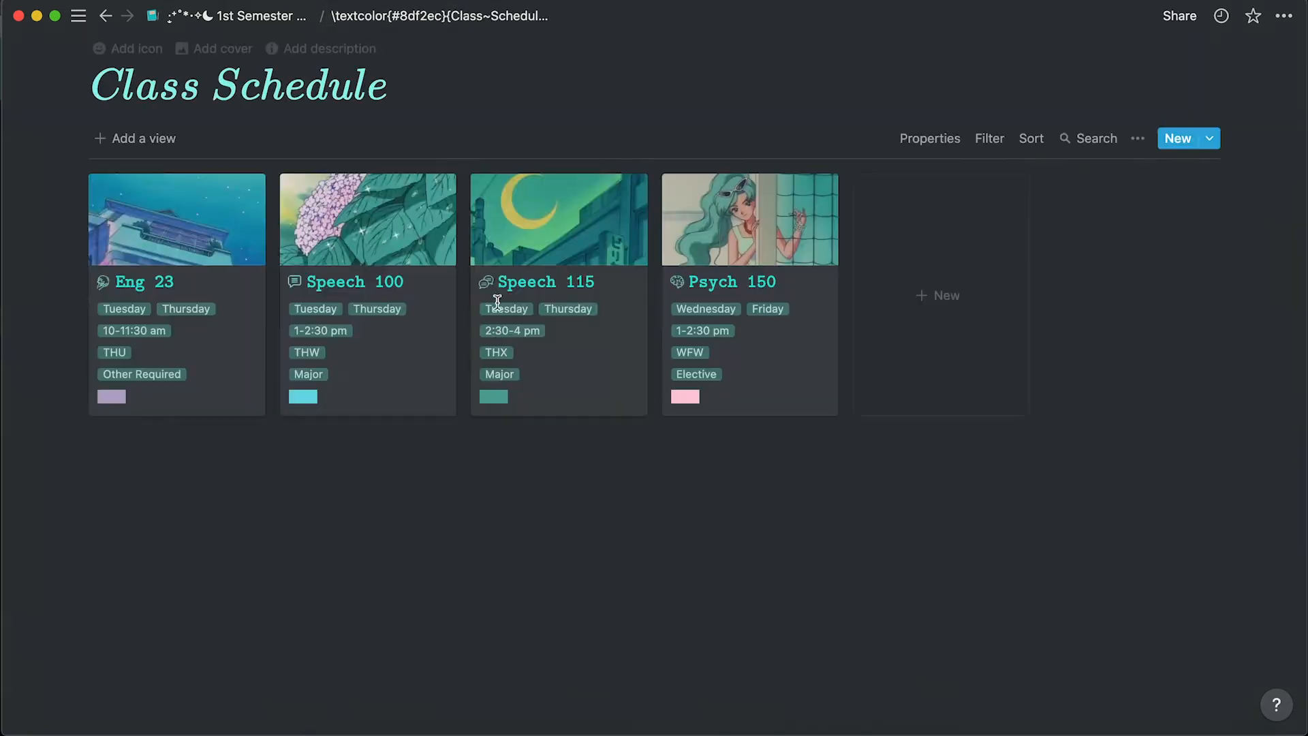
pyautogui.click(450, 241)
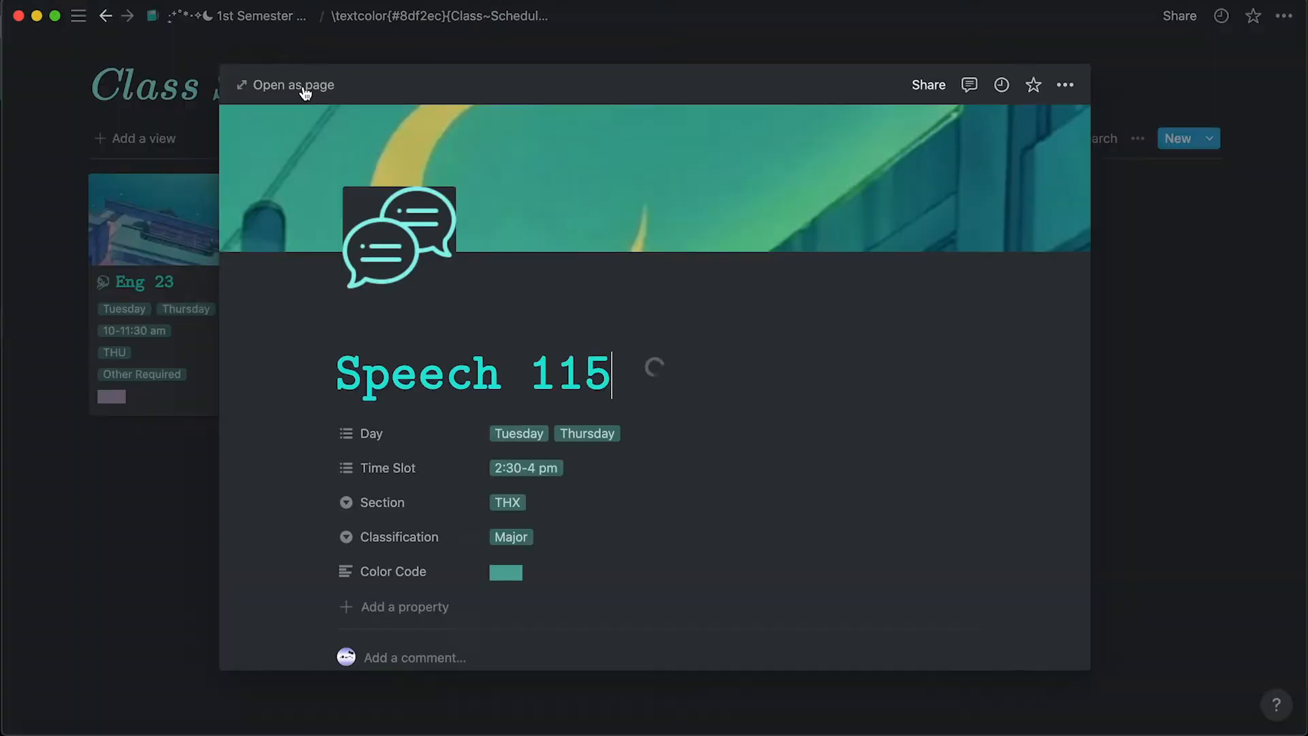
pyautogui.click(304, 87)
# Look through the Speech 115 page from its Bases of Speech banner and class links down to the Task Input section.
pyautogui.scroll(-5, 479, 255)
pyautogui.scroll(1, 479, 256)
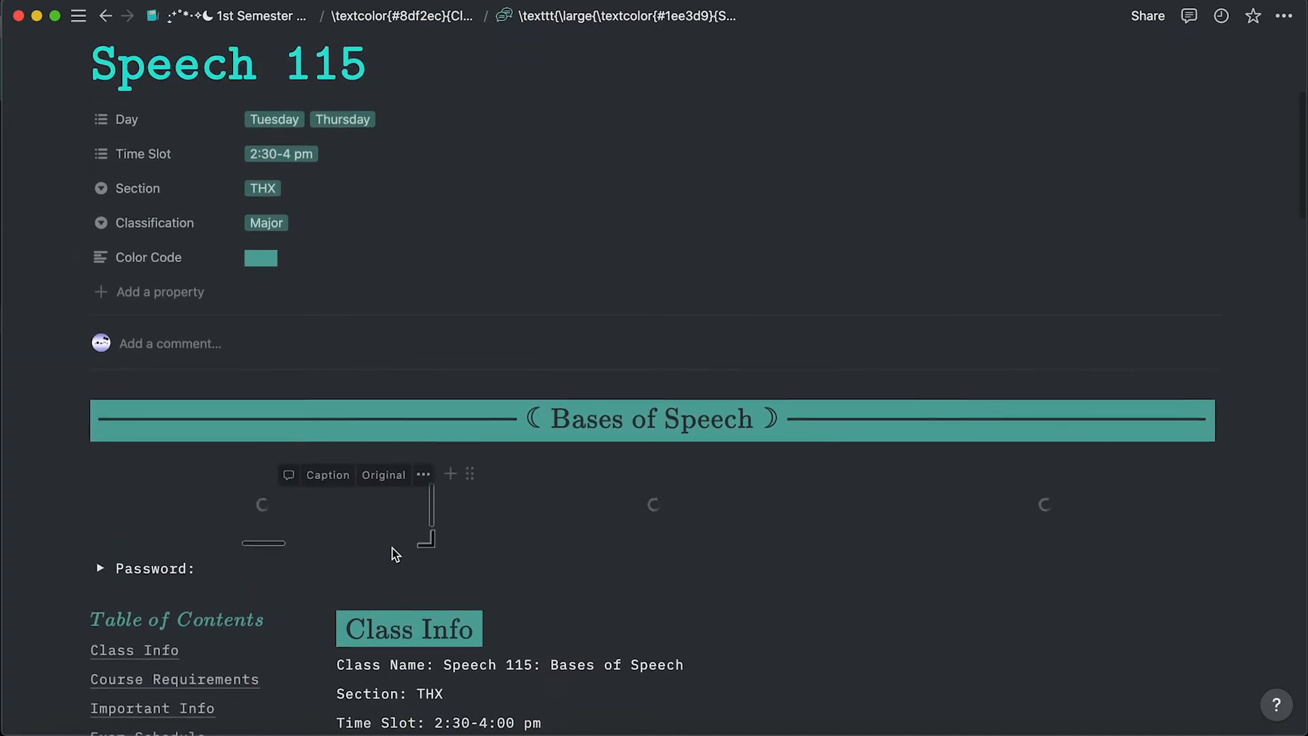
pyautogui.scroll(-4, 395, 552)
pyautogui.scroll(1, 395, 554)
pyautogui.scroll(-2, 393, 553)
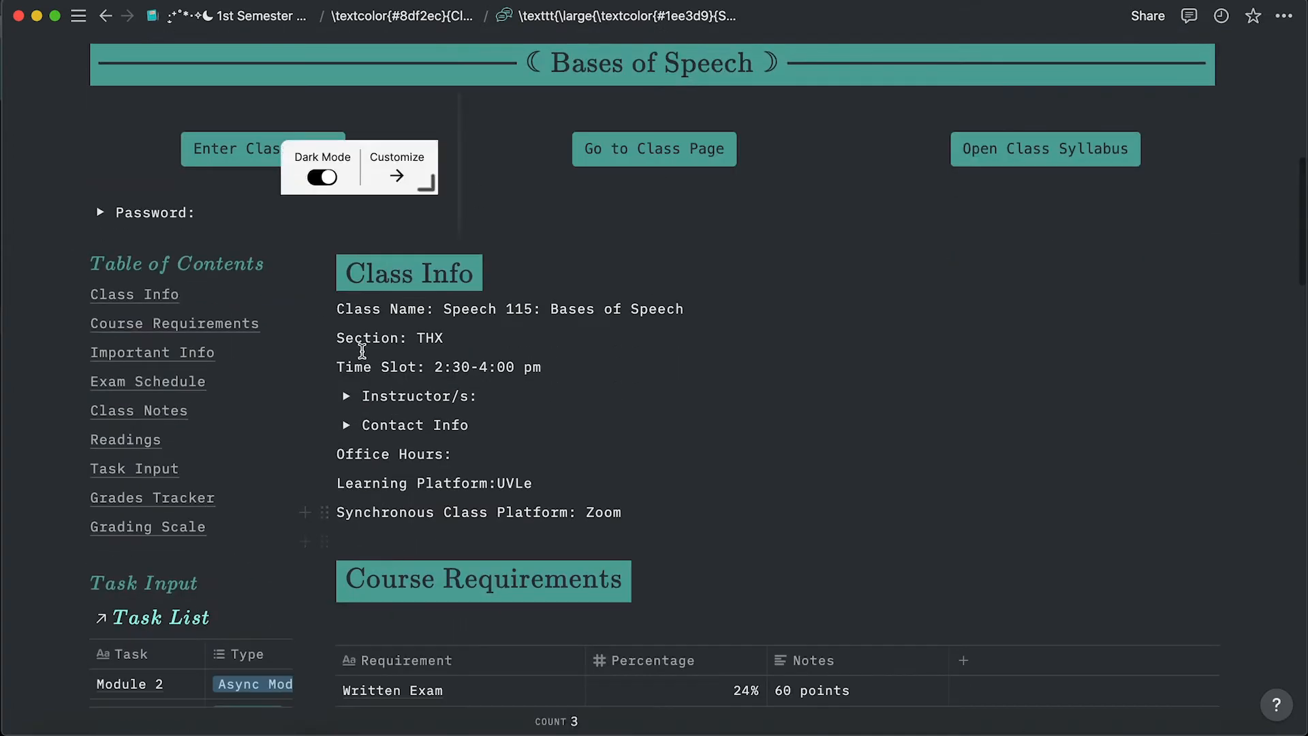
pyautogui.scroll(-4, 692, 540)
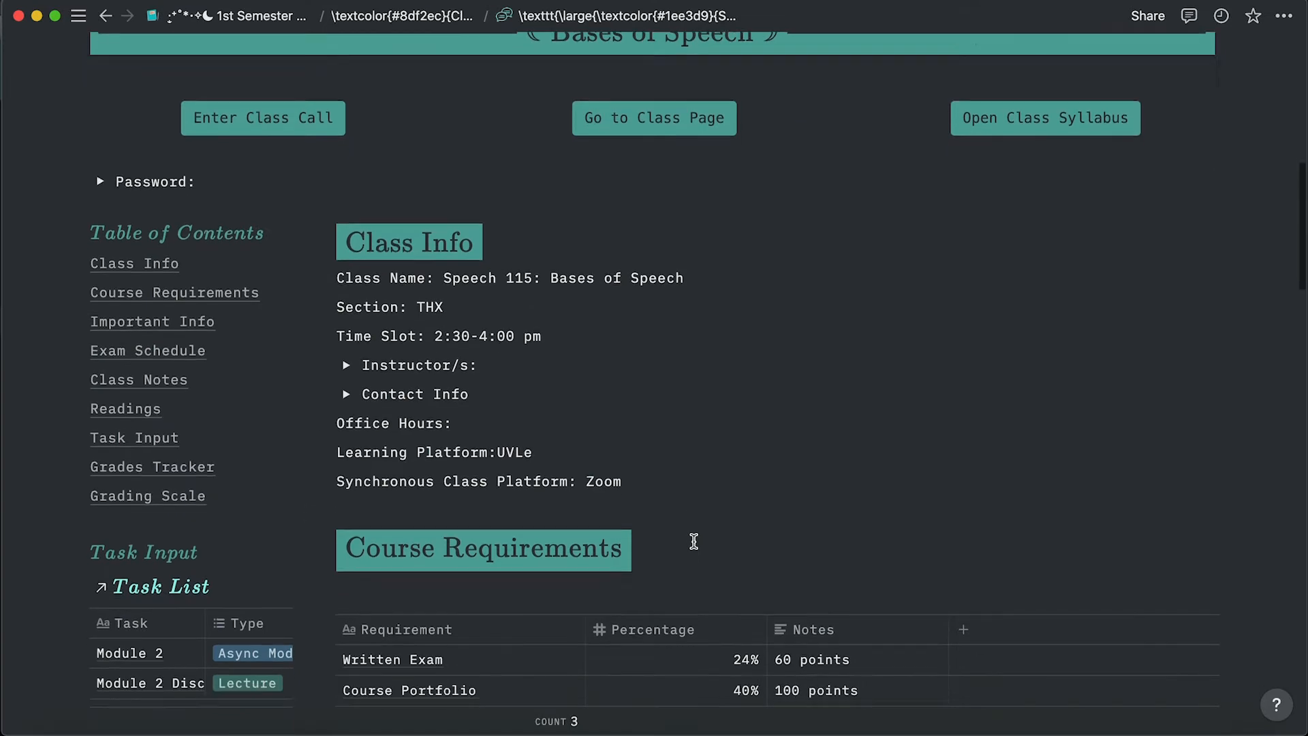
pyautogui.scroll(-10, 695, 548)
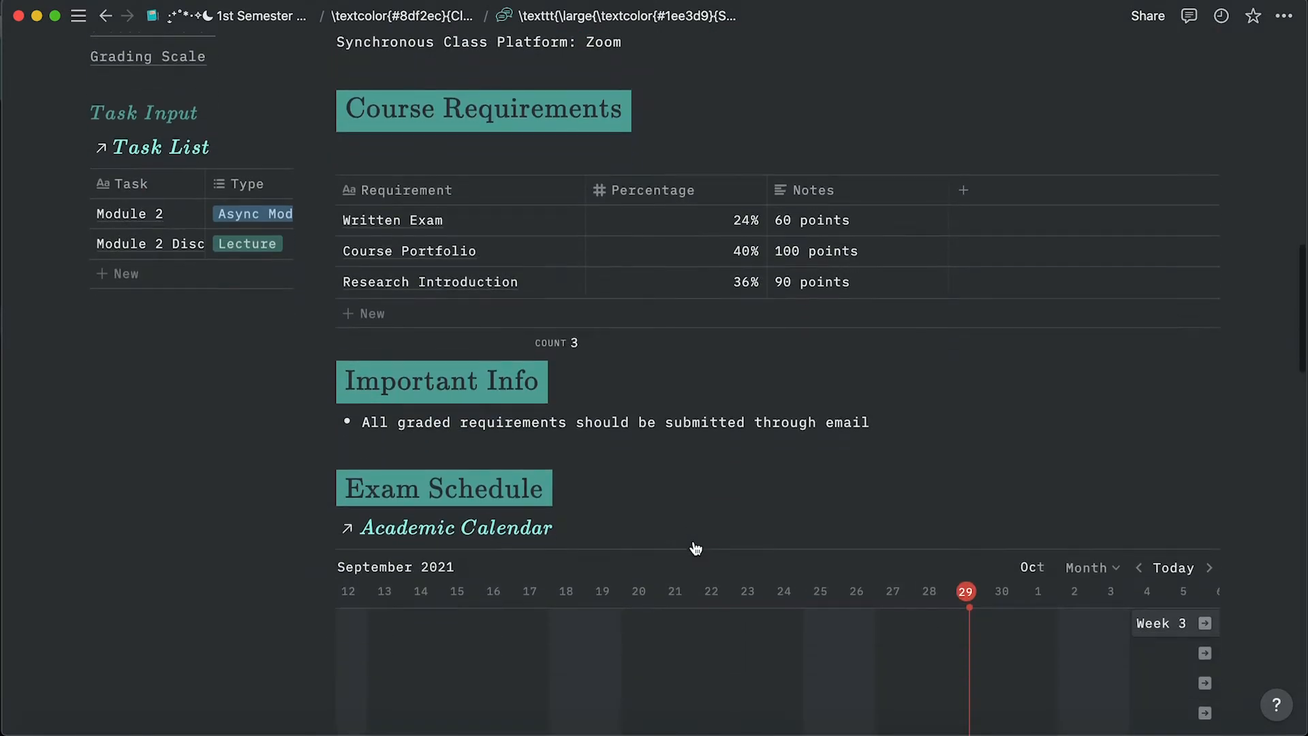
pyautogui.scroll(-18, 693, 541)
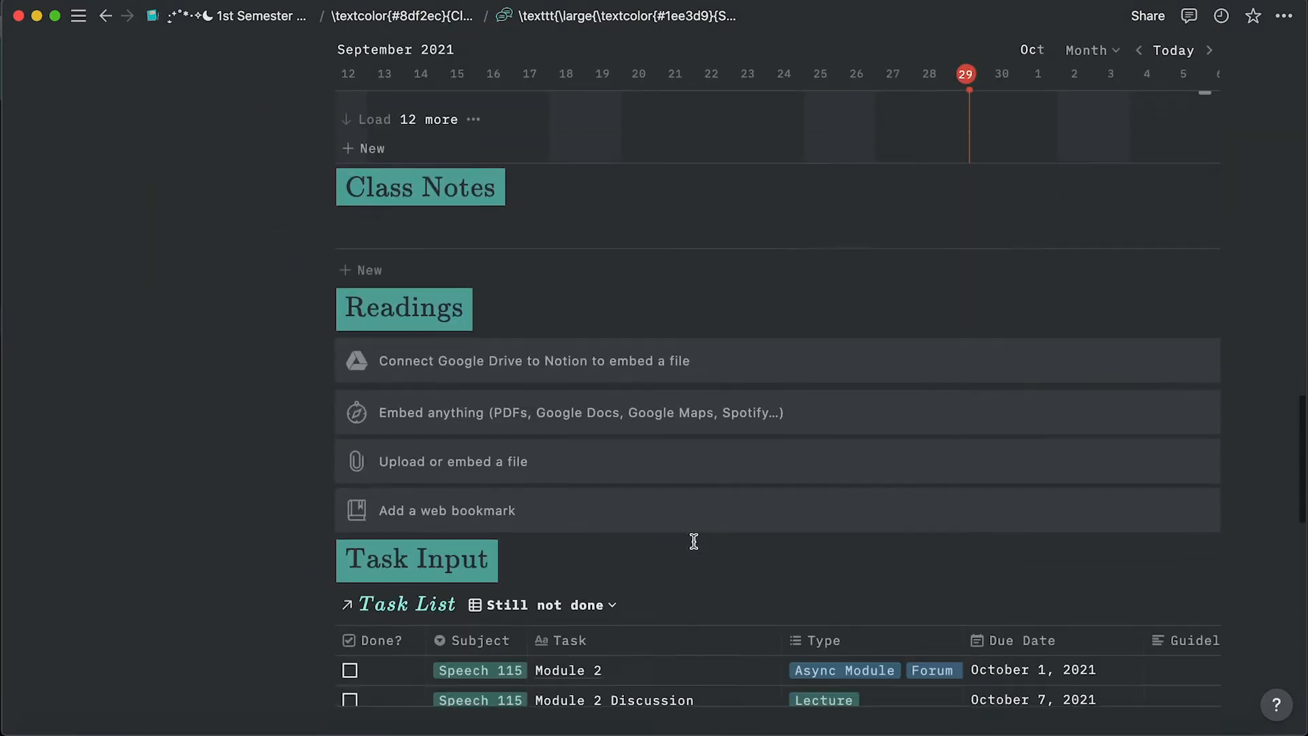
pyautogui.scroll(20, 694, 541)
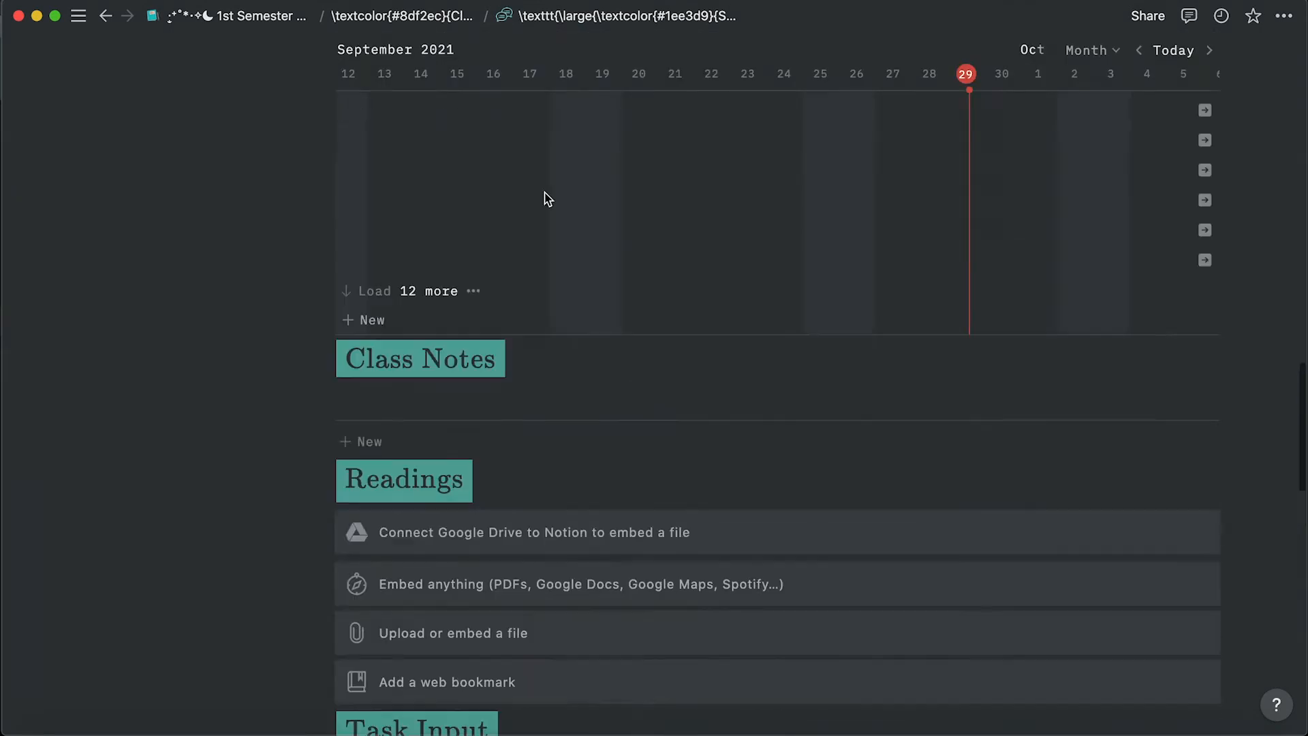
# Go back to the Class Schedule and open the Psych 150 class as a full page.
pyautogui.click(402, 15)
pyautogui.click(719, 299)
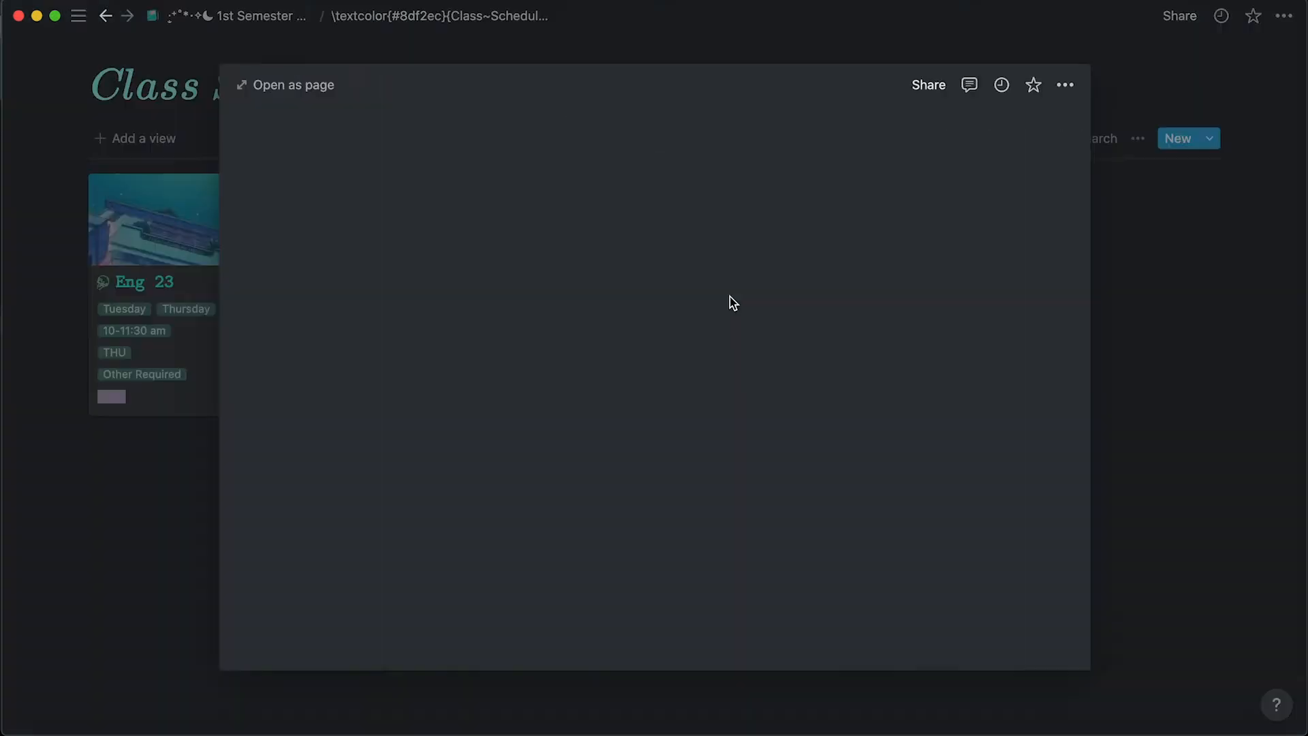
pyautogui.click(304, 86)
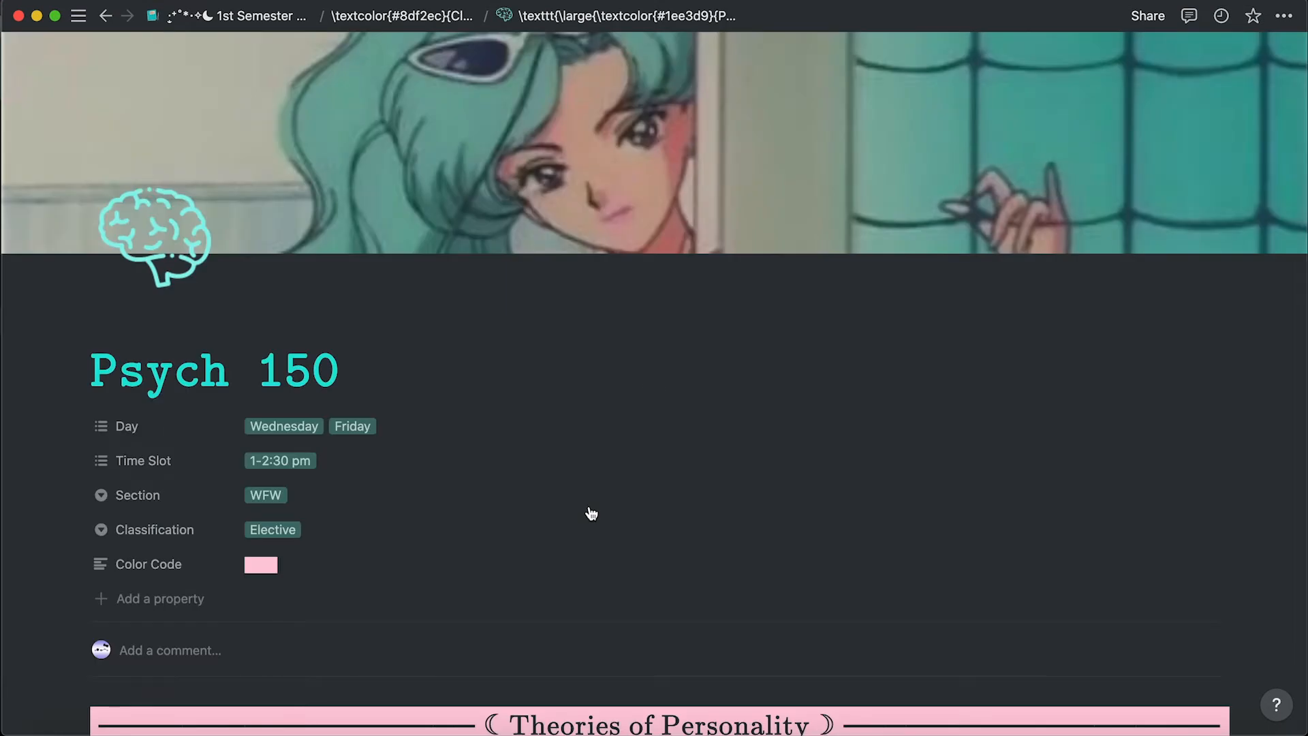
# Look through the Psych 150 page from its Theories of Personality banner down to the Task Input section.
pyautogui.scroll(-10, 592, 514)
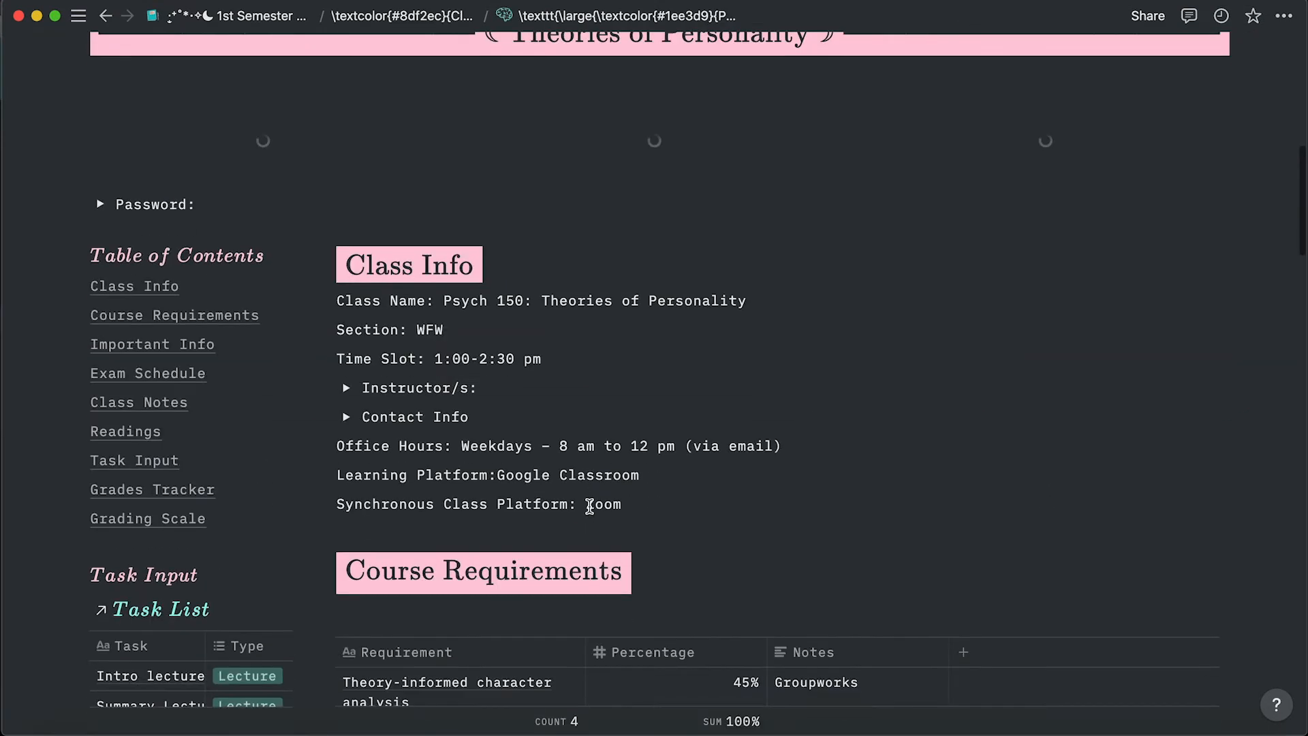
pyautogui.scroll(2, 590, 508)
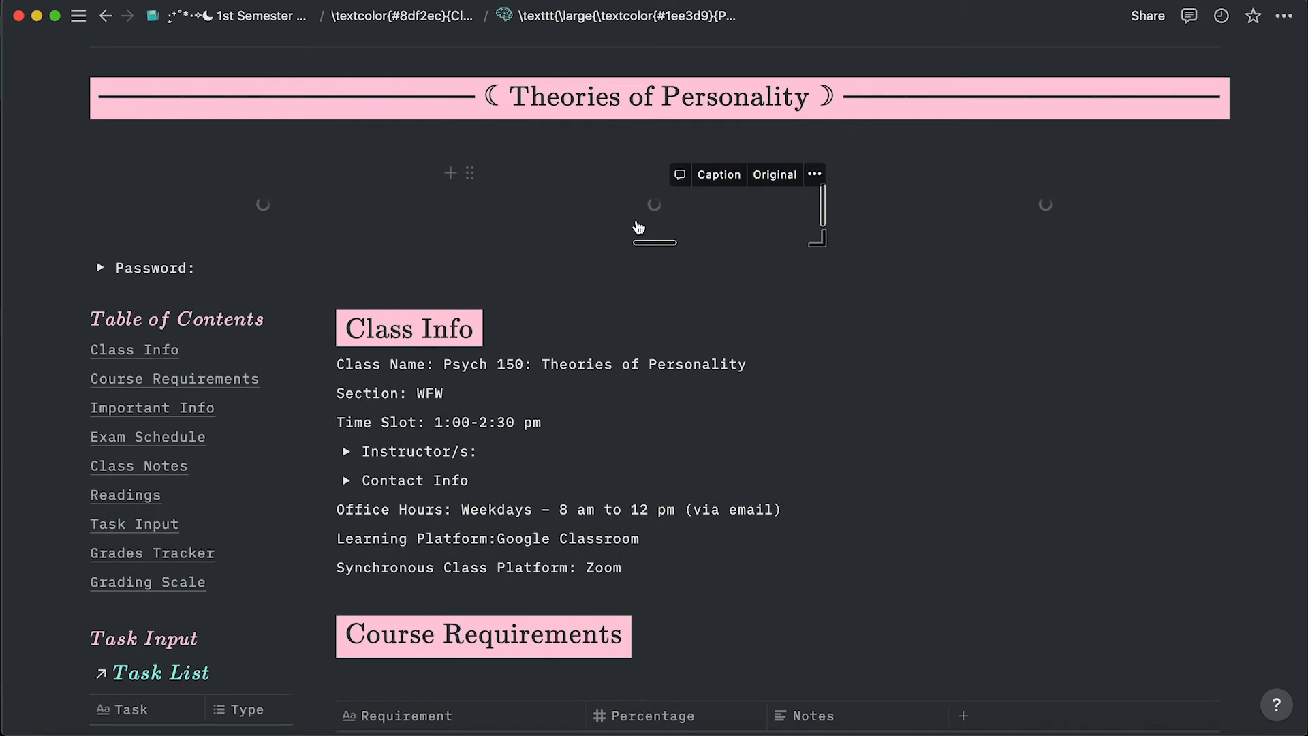
pyautogui.scroll(-2, 636, 222)
pyautogui.scroll(-9, 432, 477)
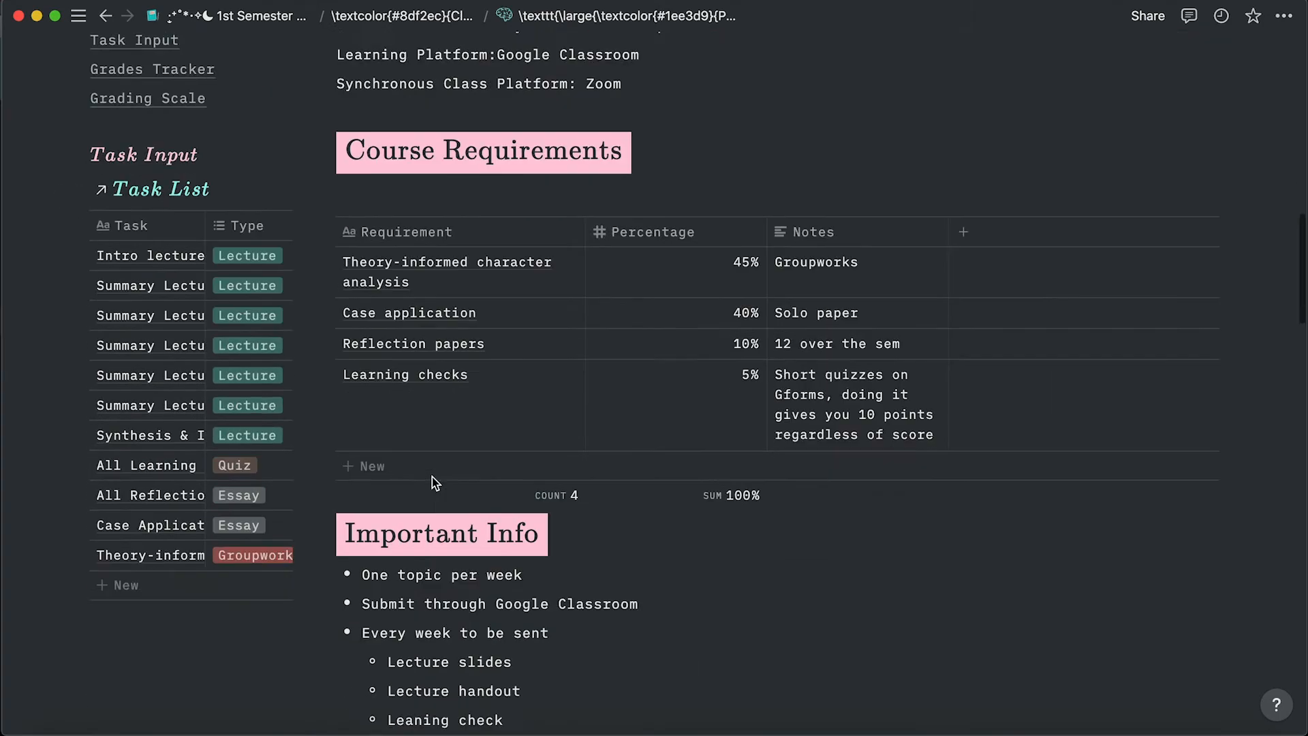
pyautogui.scroll(-20, 432, 477)
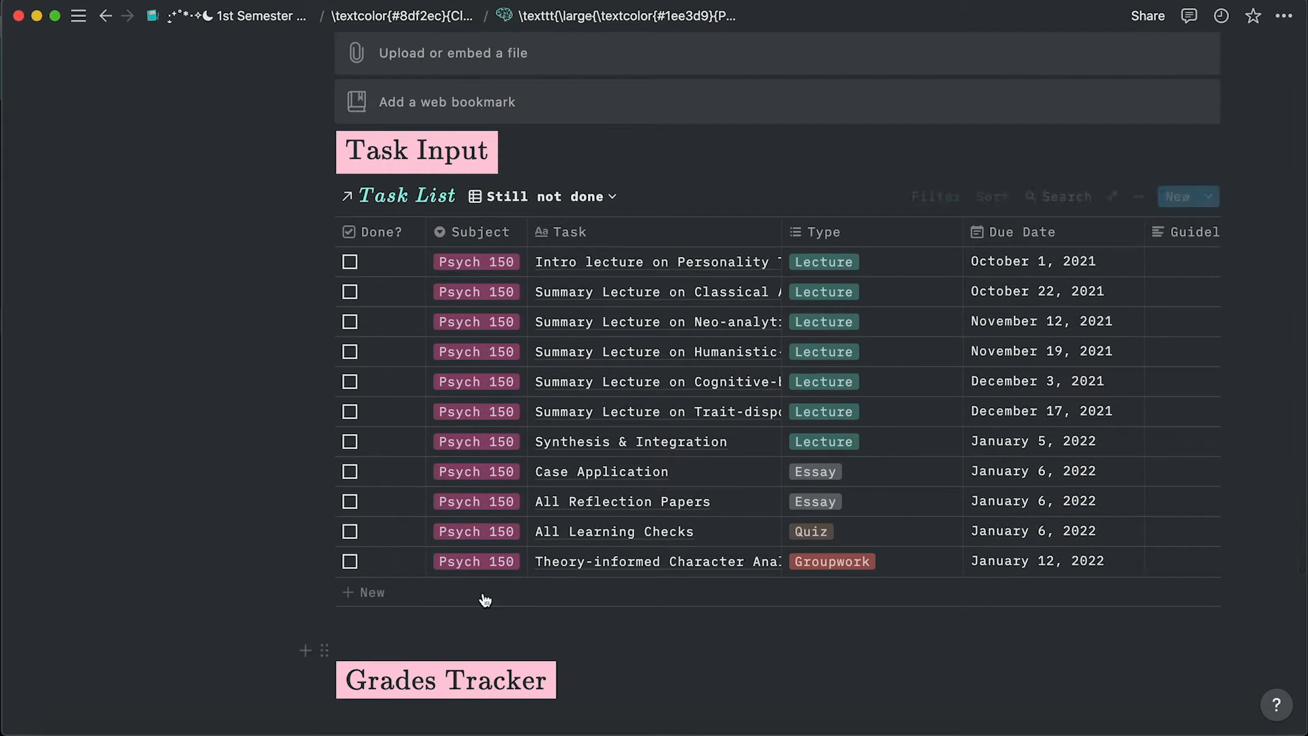
# Examine the Subject and Type options available for the first task in the Task Input list.
pyautogui.click(490, 263)
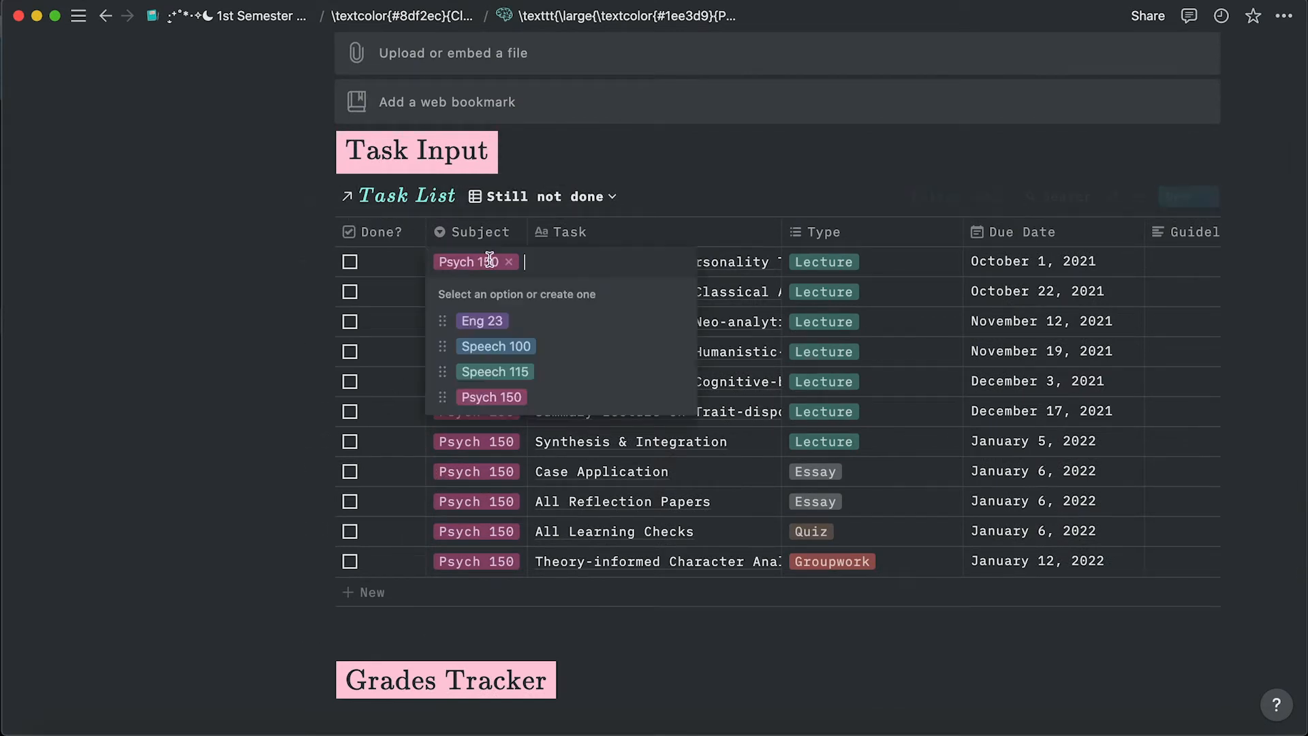
pyautogui.click(879, 262)
pyautogui.click(860, 268)
pyautogui.scroll(-1, 848, 684)
pyautogui.scroll(2, 957, 448)
pyautogui.scroll(-1, 961, 584)
pyautogui.scroll(1, 960, 584)
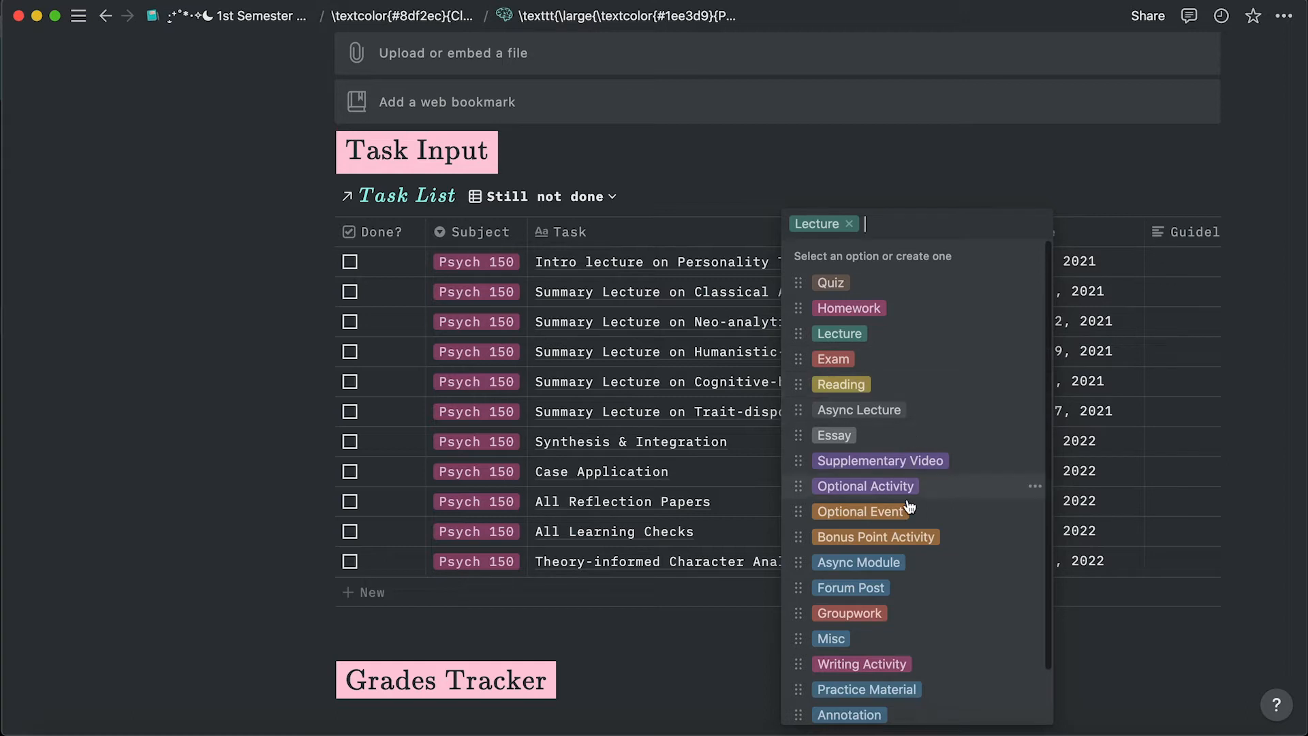
pyautogui.scroll(-2, 910, 506)
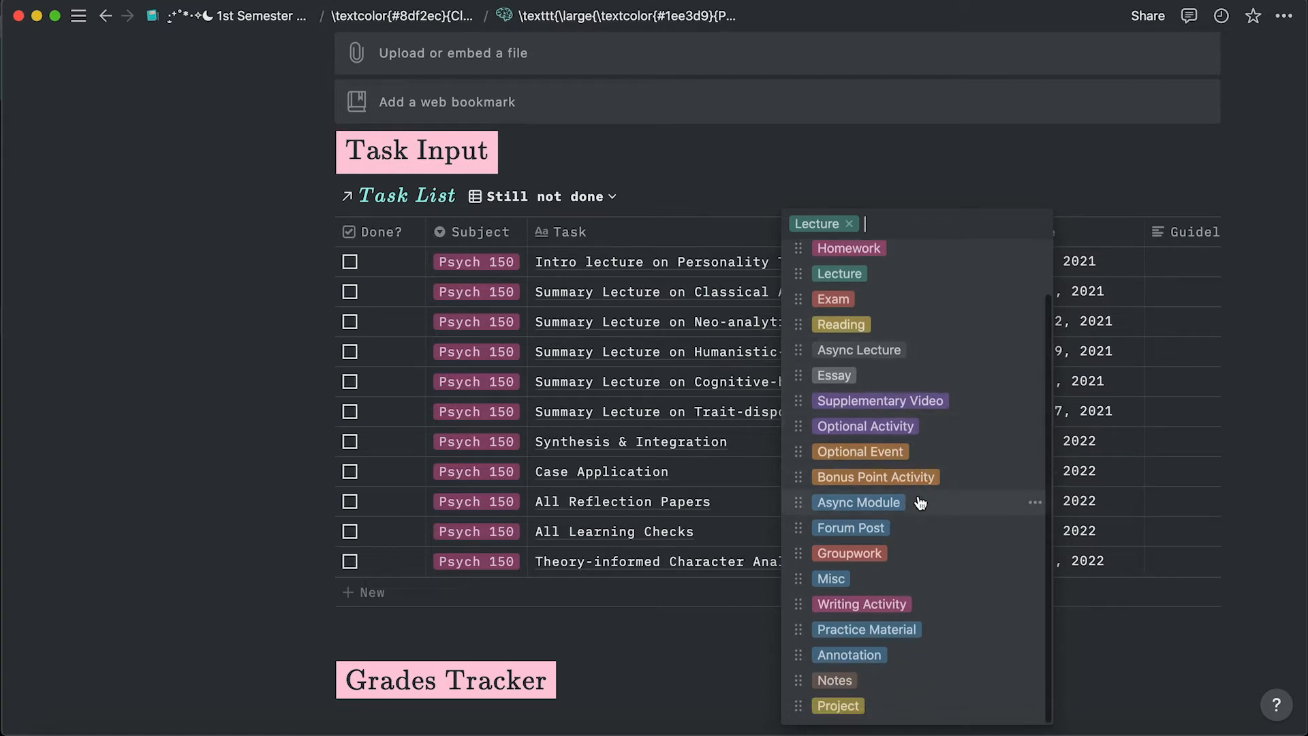
pyautogui.scroll(2, 910, 350)
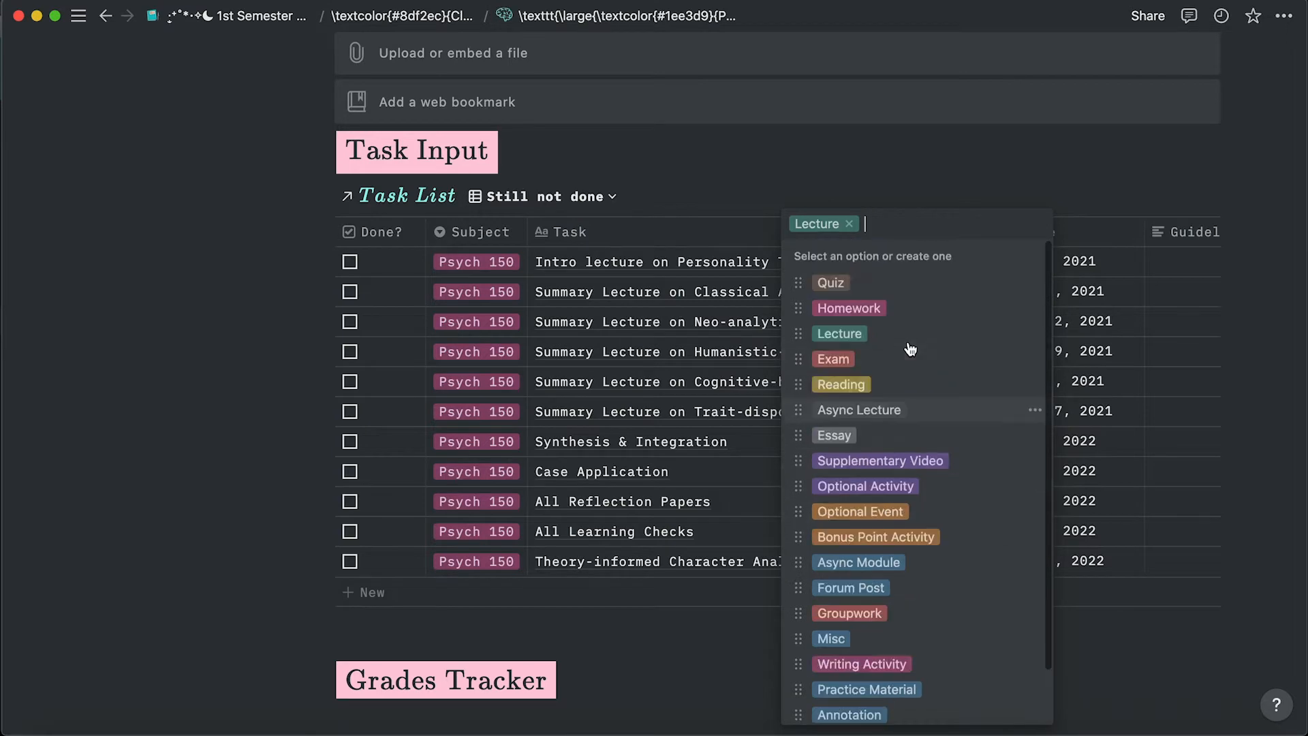
pyautogui.scroll(-2, 1006, 423)
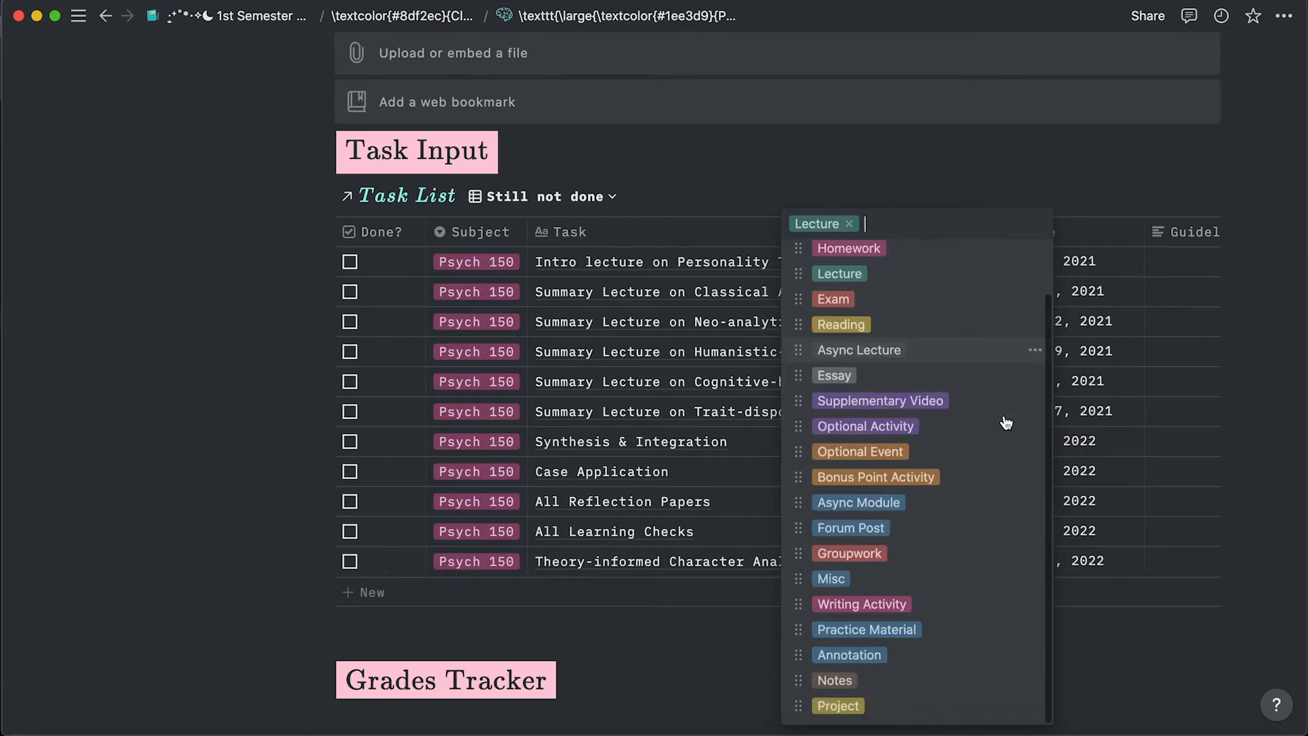
pyautogui.click(1294, 368)
# View the task list's Guidelines & Notes column and the Grades Tracker and Grading Scale sections below it.
pyautogui.hscroll(3, 1005, 373)
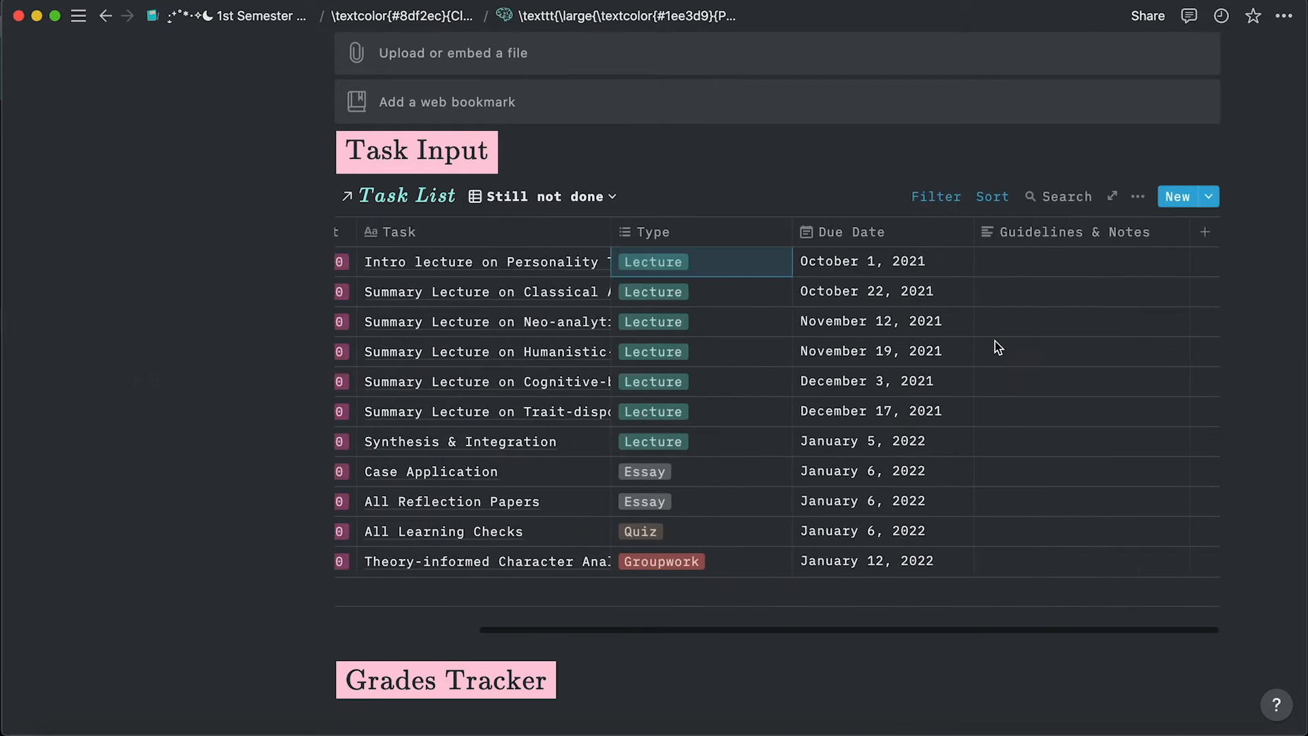
pyautogui.scroll(-6, 1123, 292)
pyautogui.scroll(-3, 1122, 286)
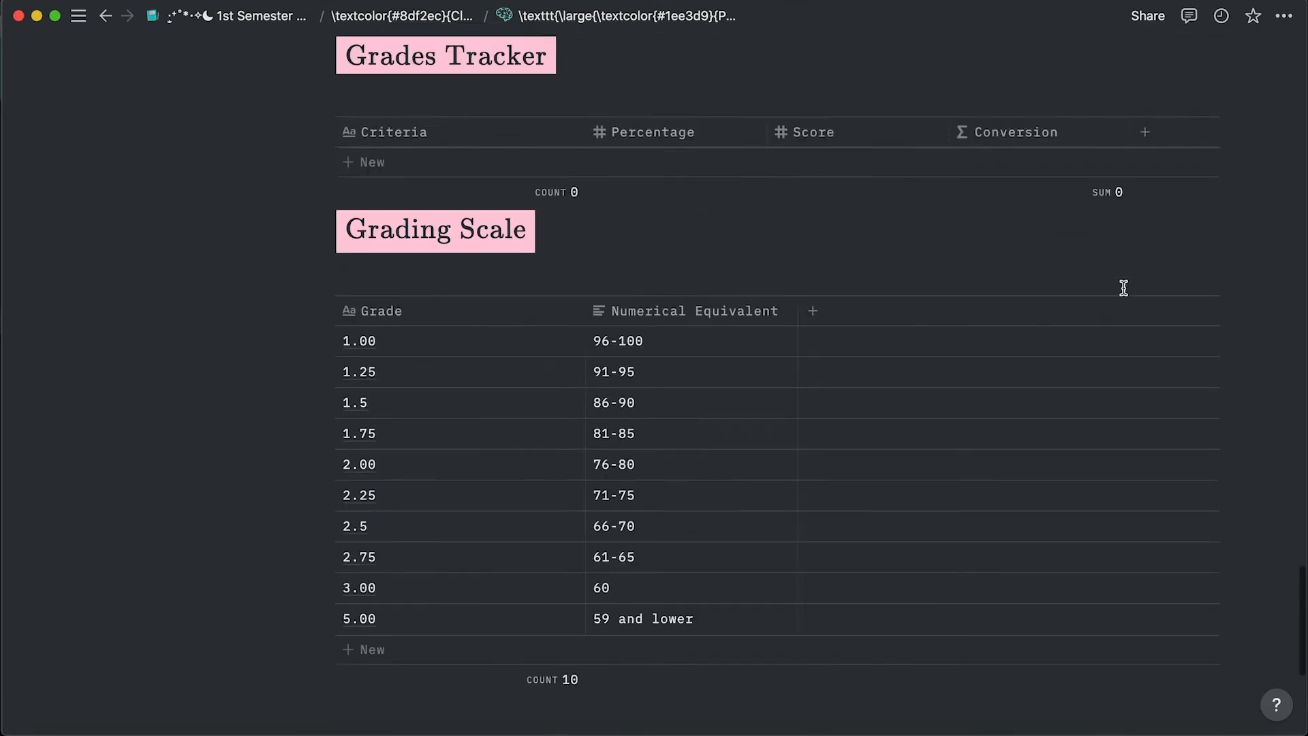
pyautogui.scroll(8, 1122, 286)
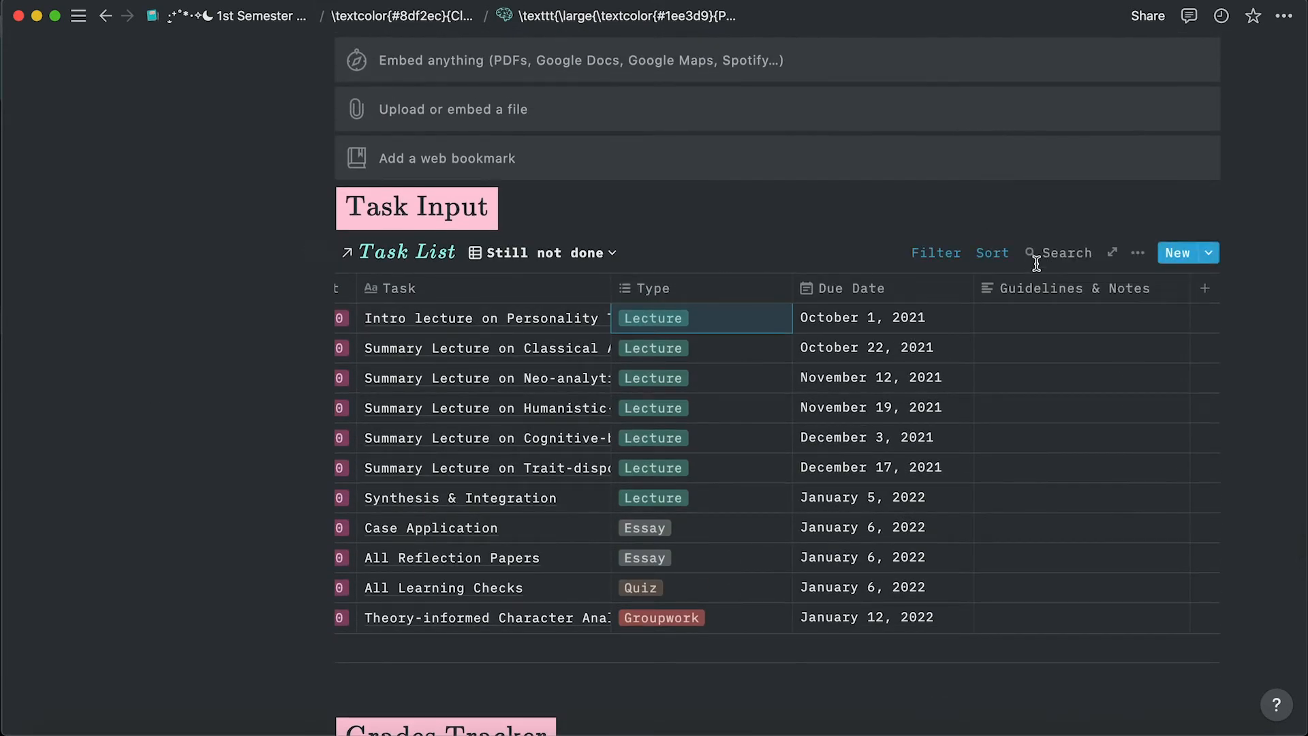
pyautogui.hscroll(-3, 575, 354)
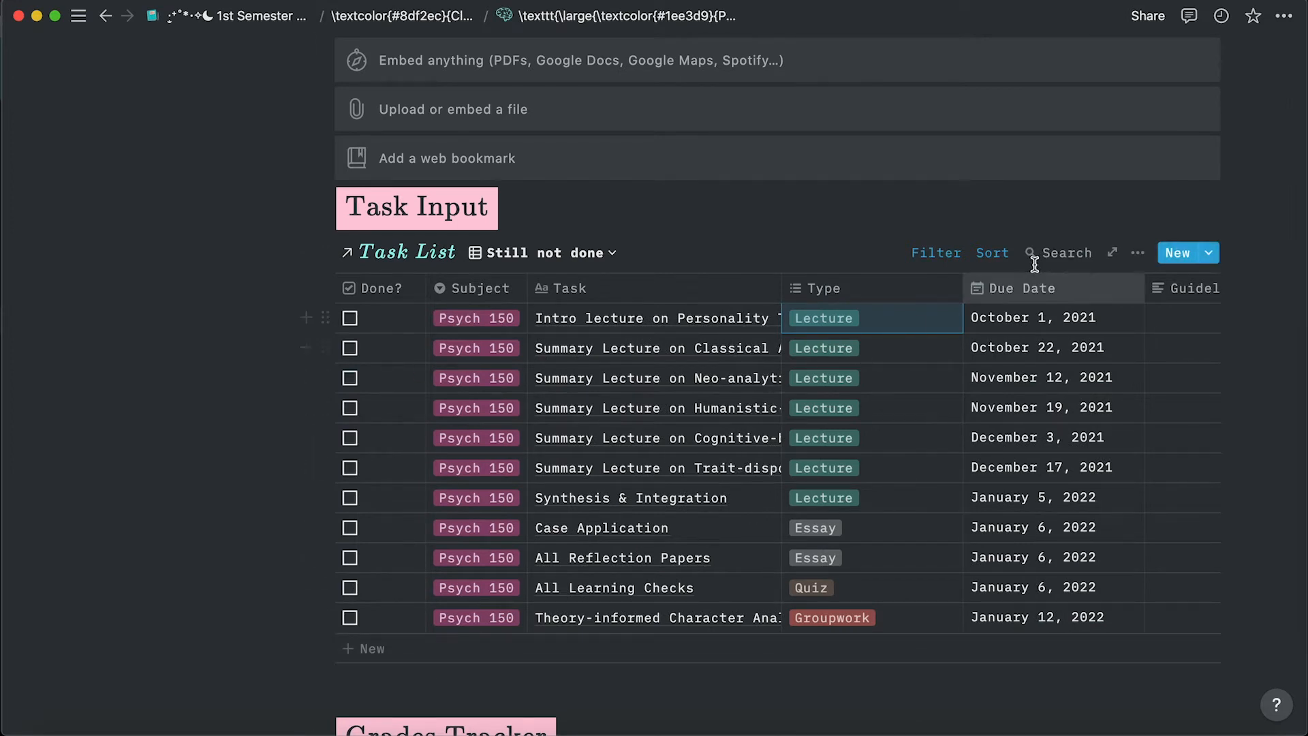
# Review the filter and sort settings of the Task List's Still not done view.
pyautogui.click(955, 259)
pyautogui.click(956, 262)
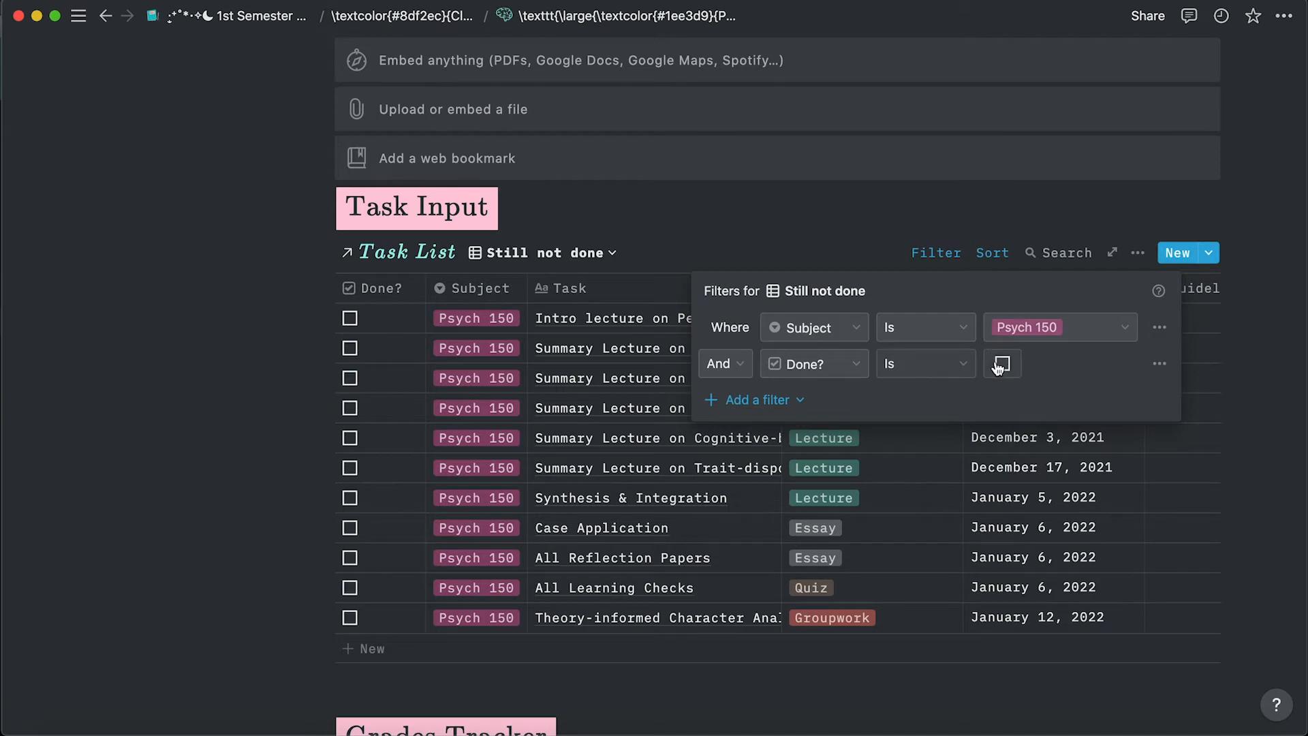
pyautogui.click(1009, 256)
pyautogui.click(991, 255)
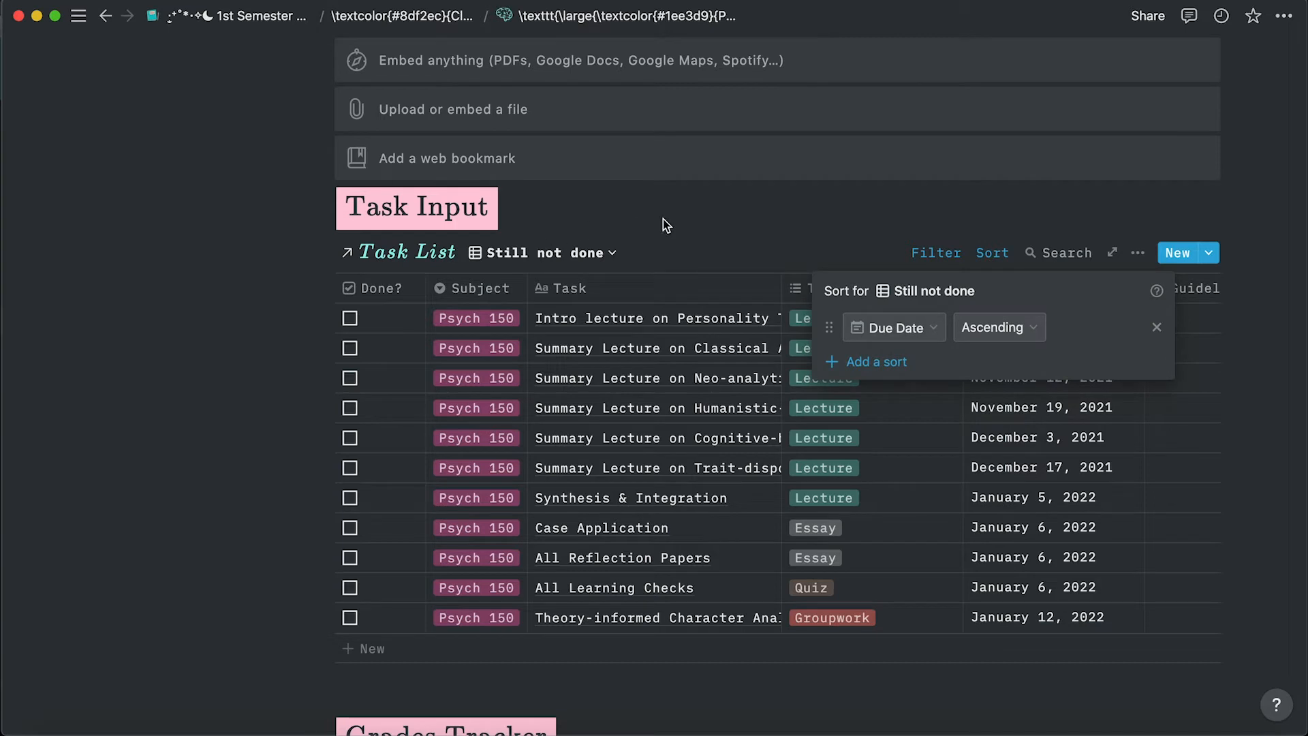
pyautogui.click(684, 219)
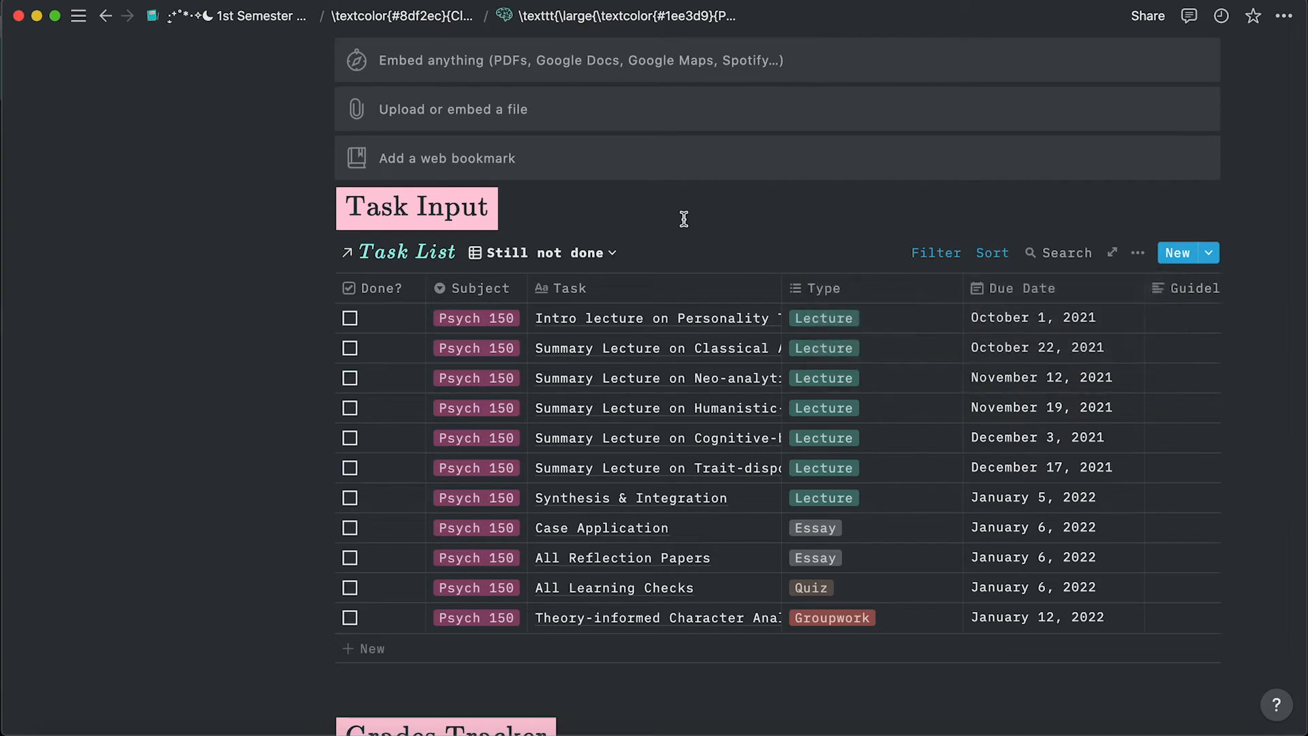
# View the Task List as All Homeworks for Subject, and return it to the Still not done view.
pyautogui.click(539, 255)
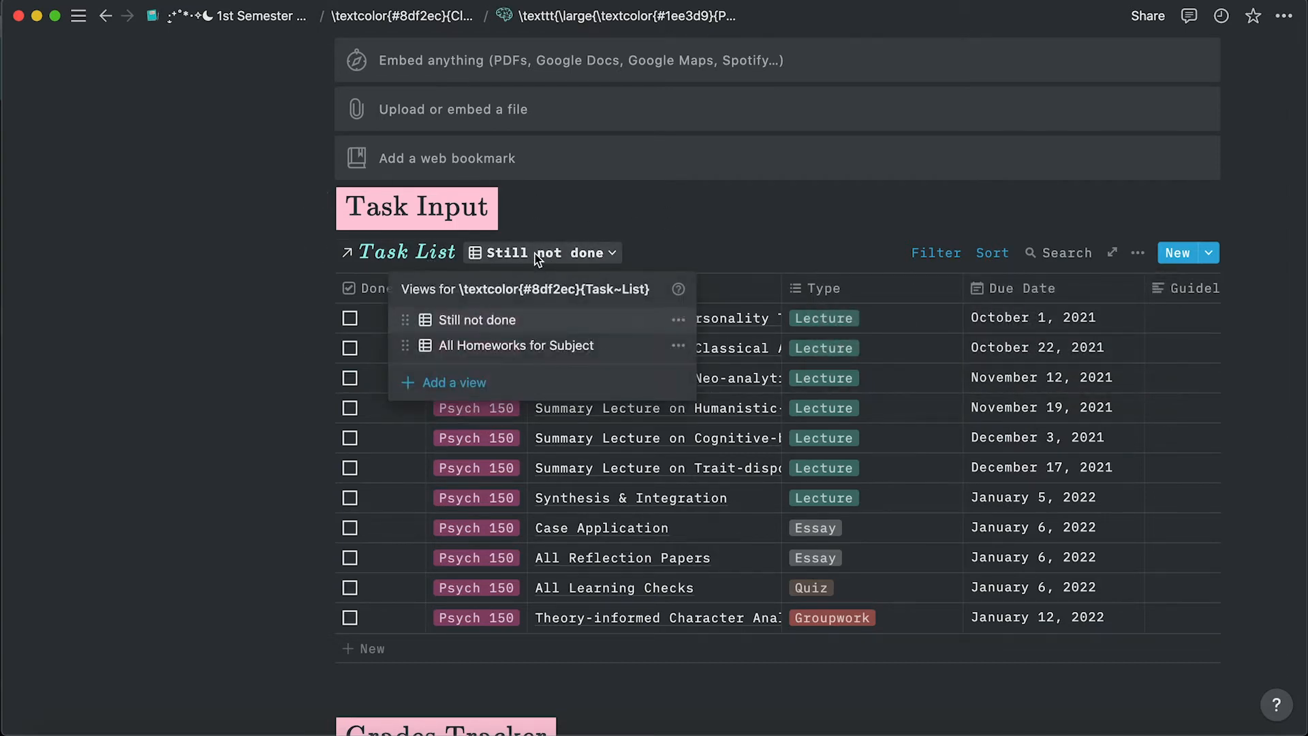
pyautogui.click(569, 347)
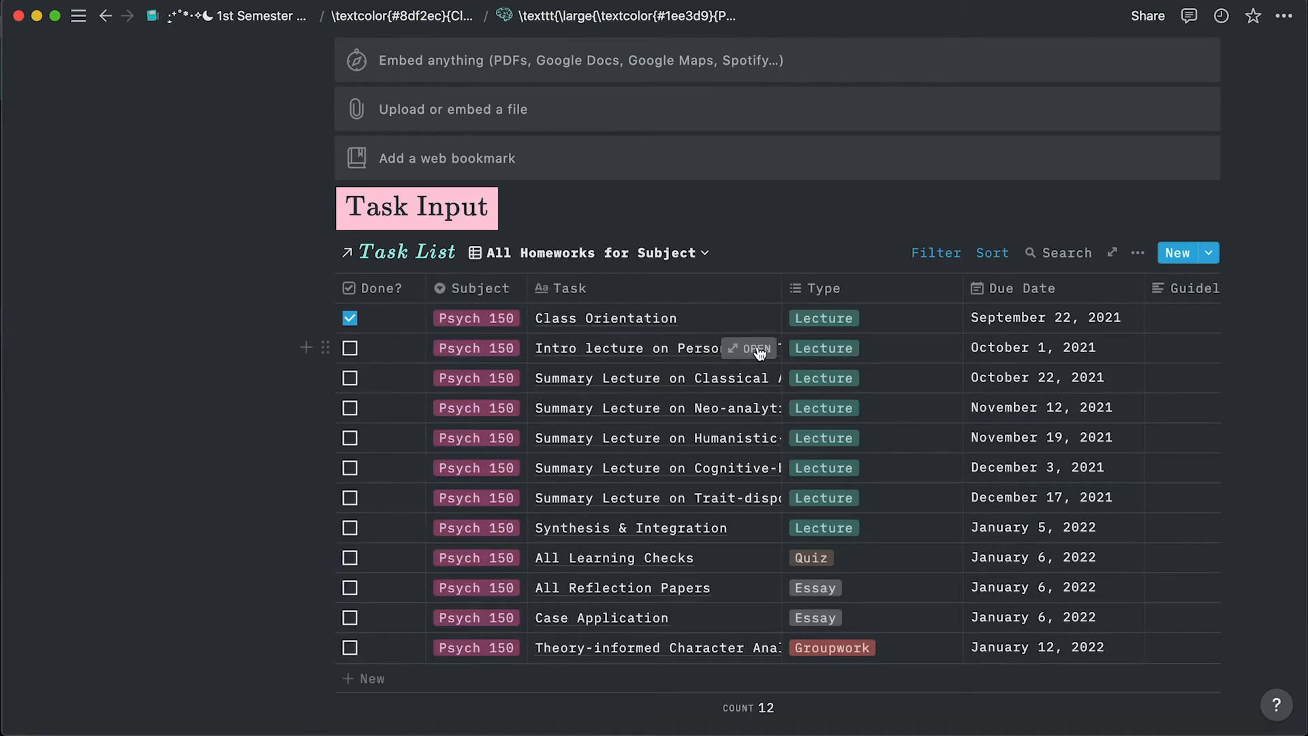
pyautogui.click(598, 253)
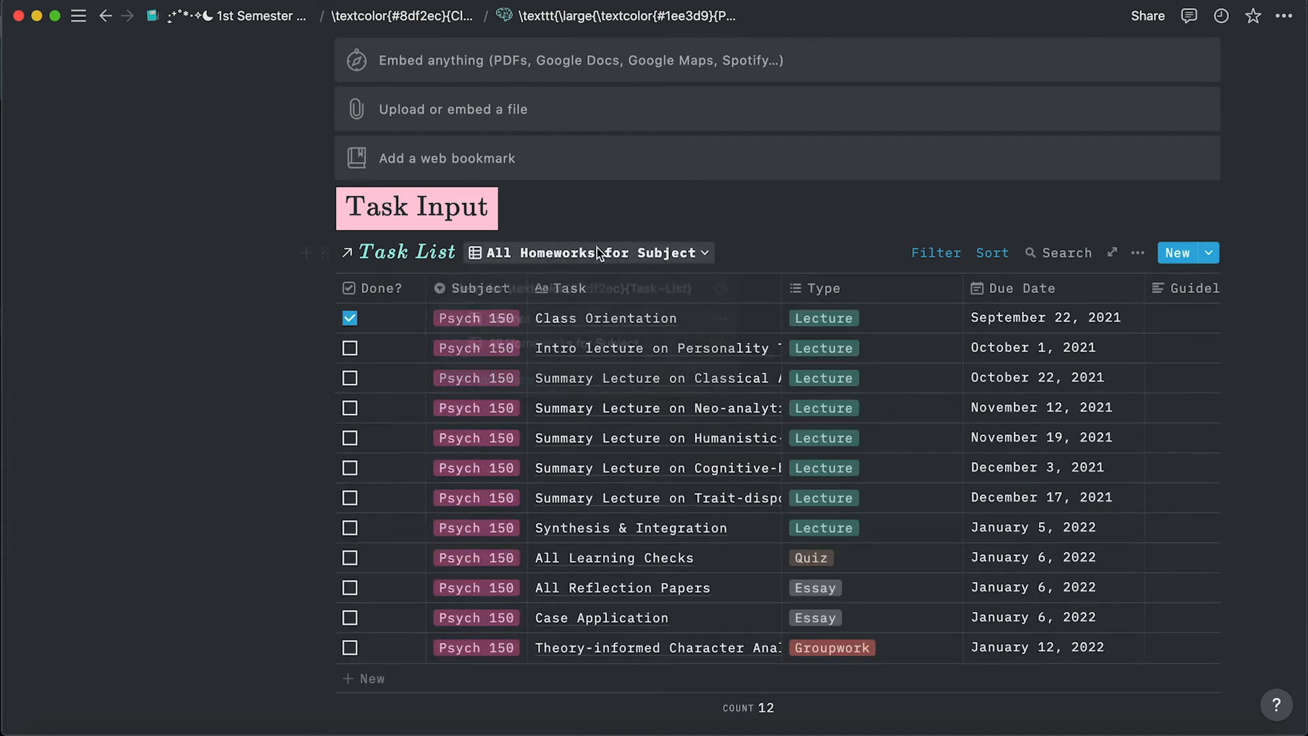
pyautogui.click(543, 320)
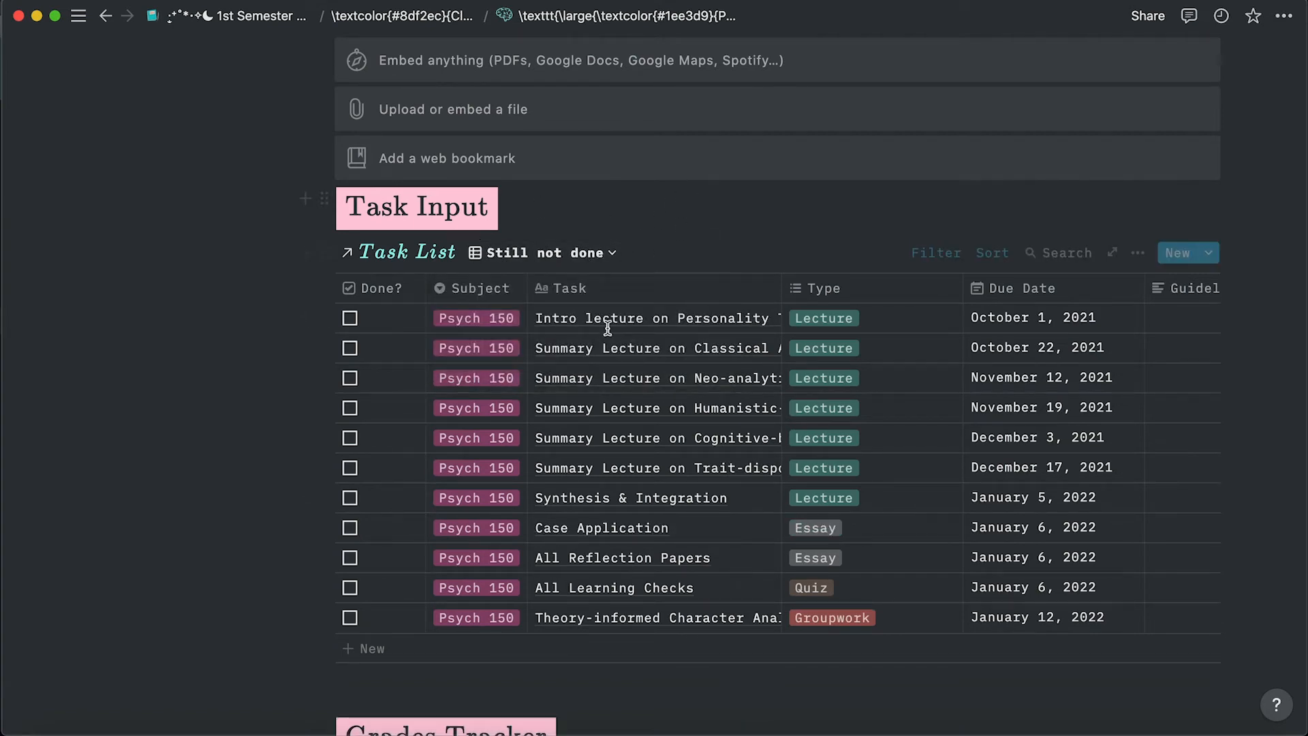
# Widen the narrow column beside Course Requirements and view the filters of its Task List.
pyautogui.scroll(15, 392, 379)
pyautogui.scroll(10, 392, 379)
pyautogui.scroll(-5, 391, 381)
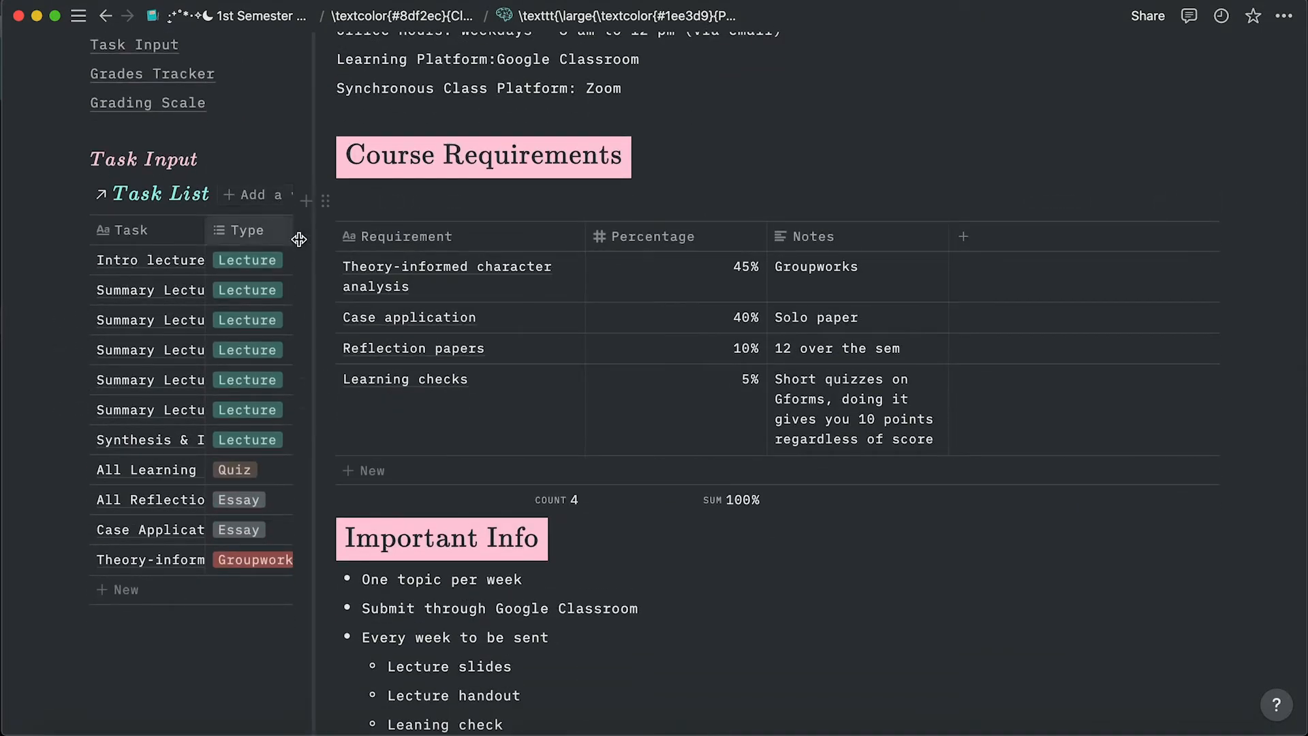
pyautogui.moveTo(644, 257); pyautogui.dragTo(700, 262)
pyautogui.click(428, 196)
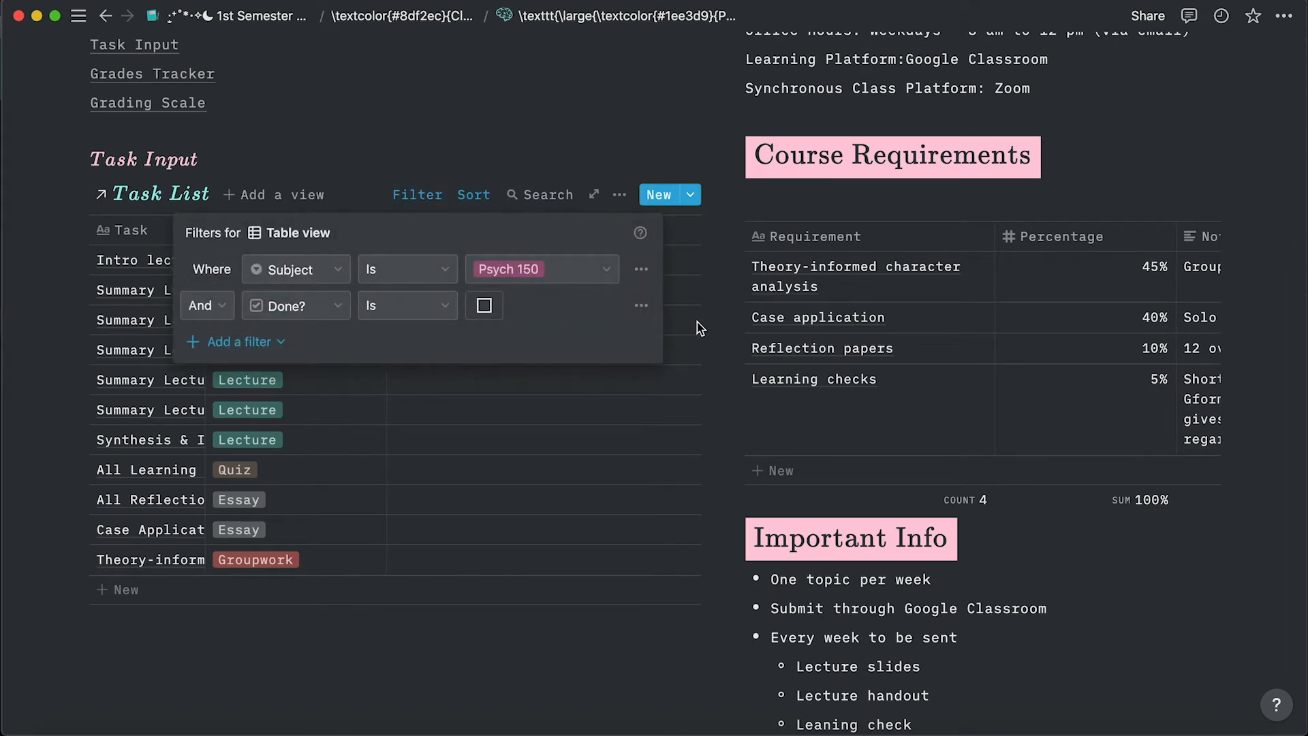
pyautogui.click(639, 181)
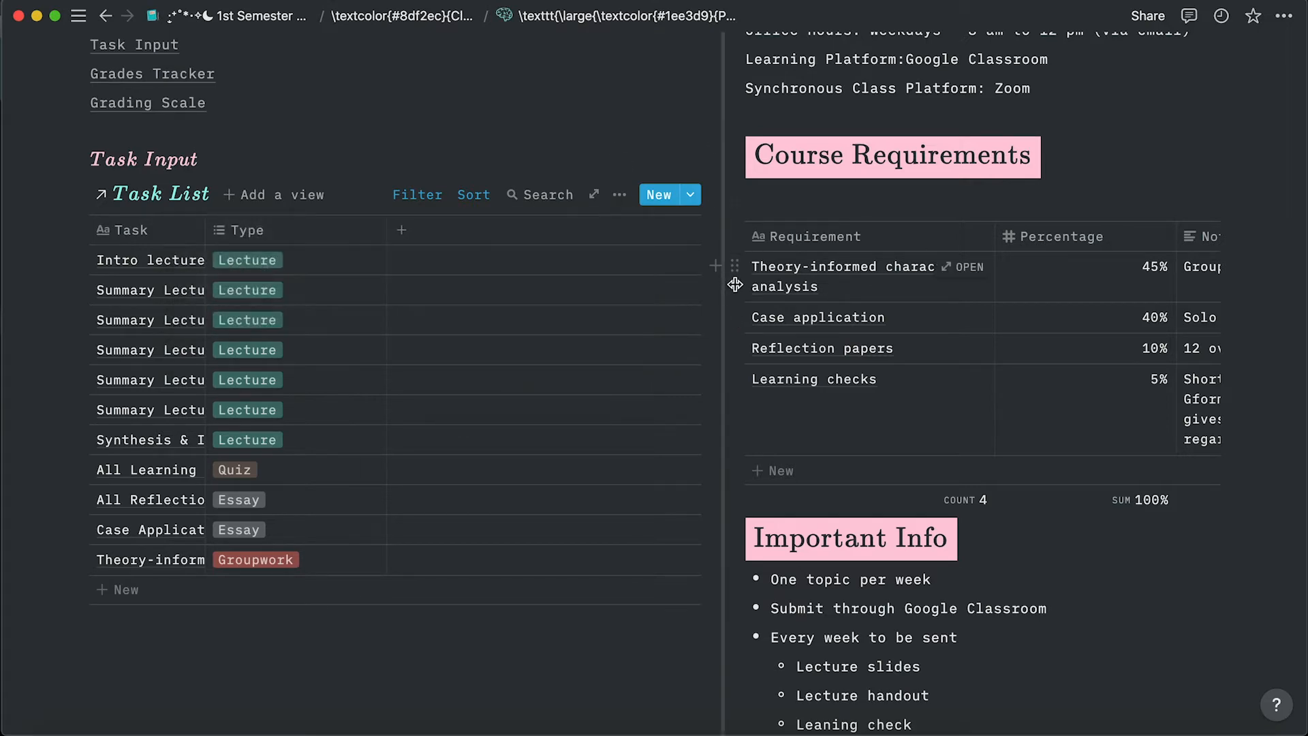
# Check the property visibility settings of the Task List beside Course Requirements, and narrow its column again.
pyautogui.click(621, 197)
pyautogui.click(665, 353)
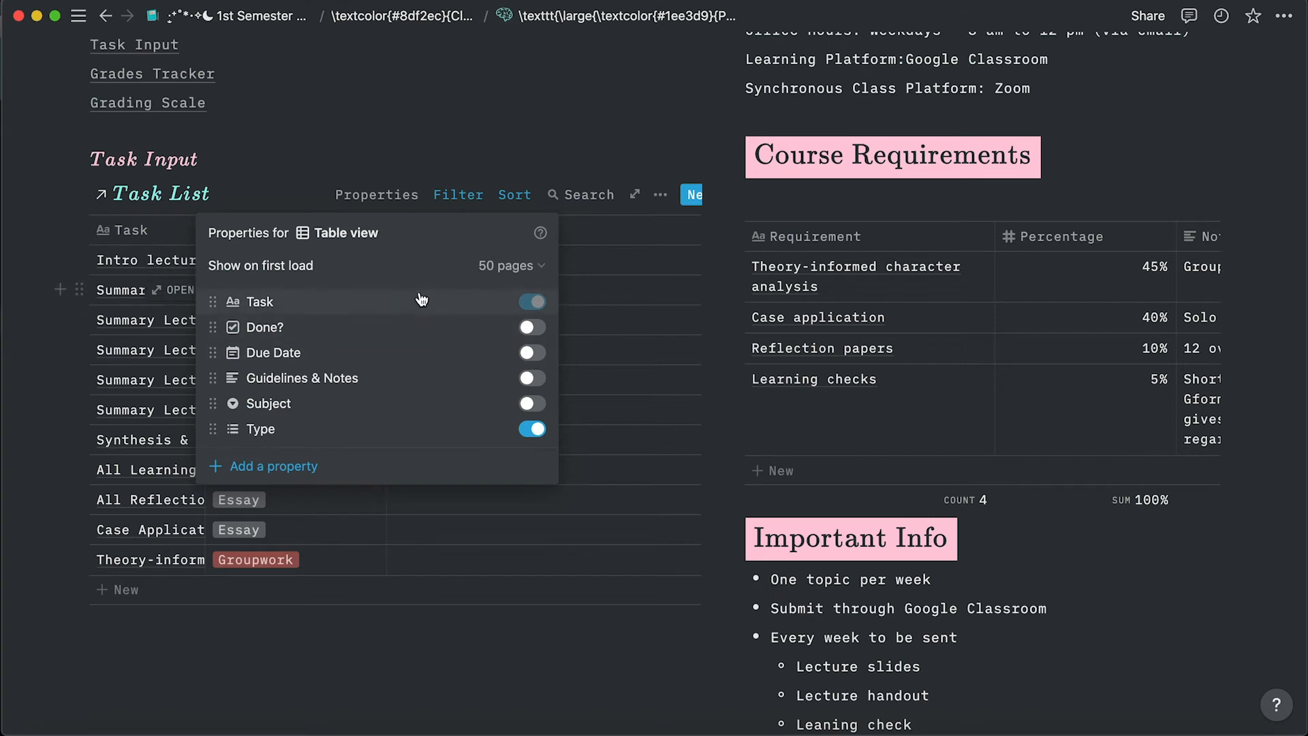
pyautogui.click(552, 103)
pyautogui.moveTo(349, 245); pyautogui.dragTo(293, 242)
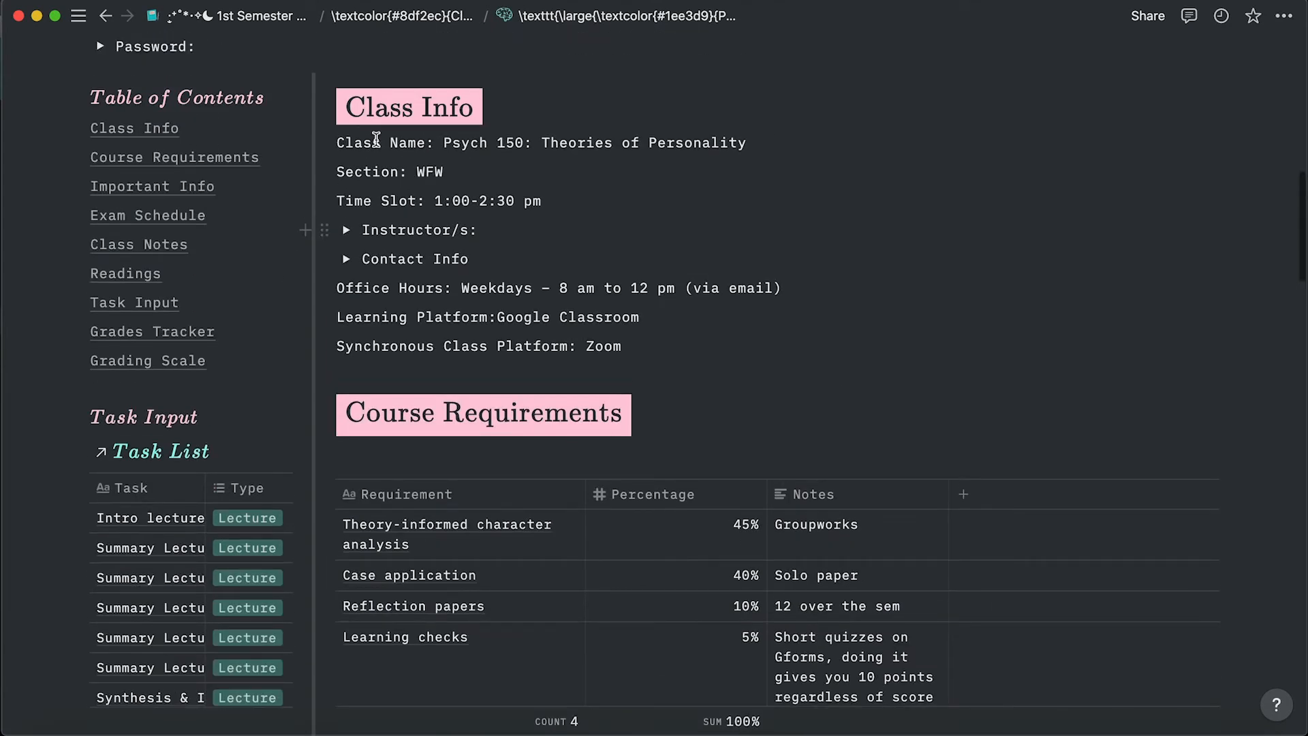
# Review the Psych 150 page from Course Requirements back up to the Theories of Personality banner and class link buttons.
pyautogui.scroll(-3, 525, 375)
pyautogui.scroll(15, 700, 306)
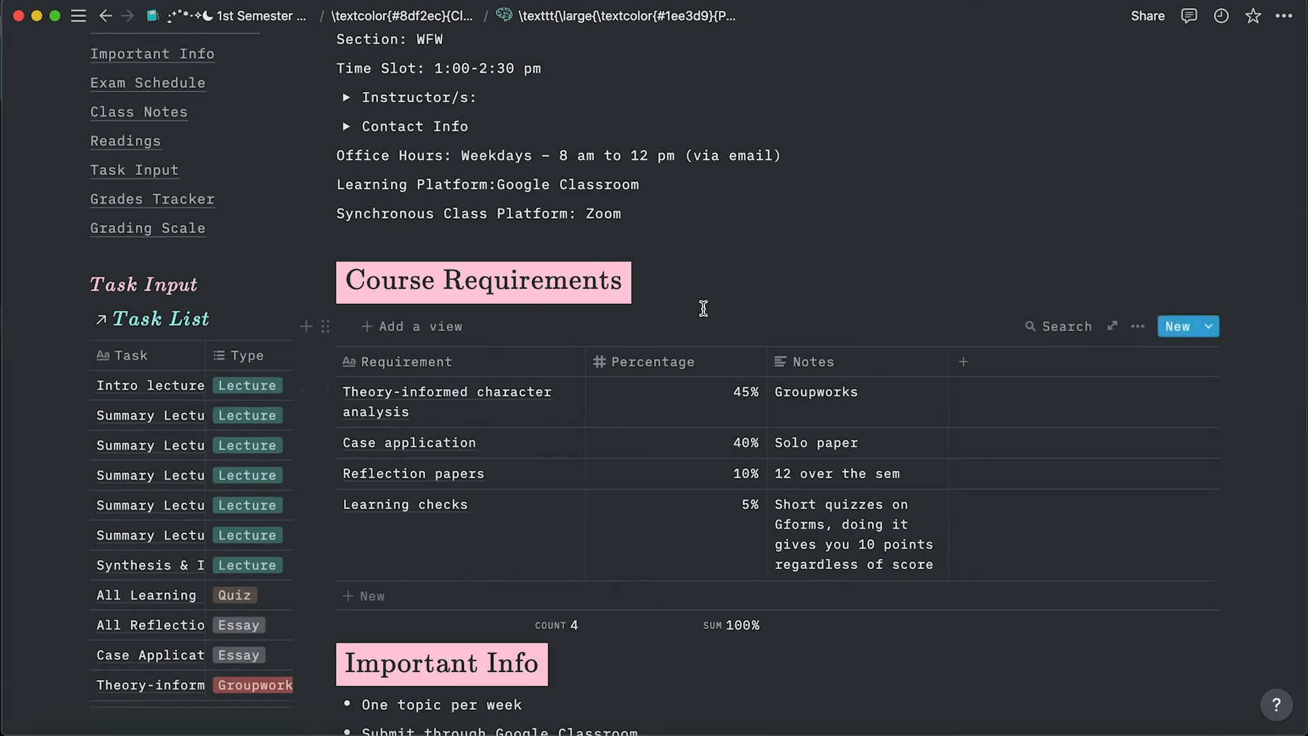
pyautogui.scroll(-6, 703, 308)
pyautogui.scroll(6, 704, 308)
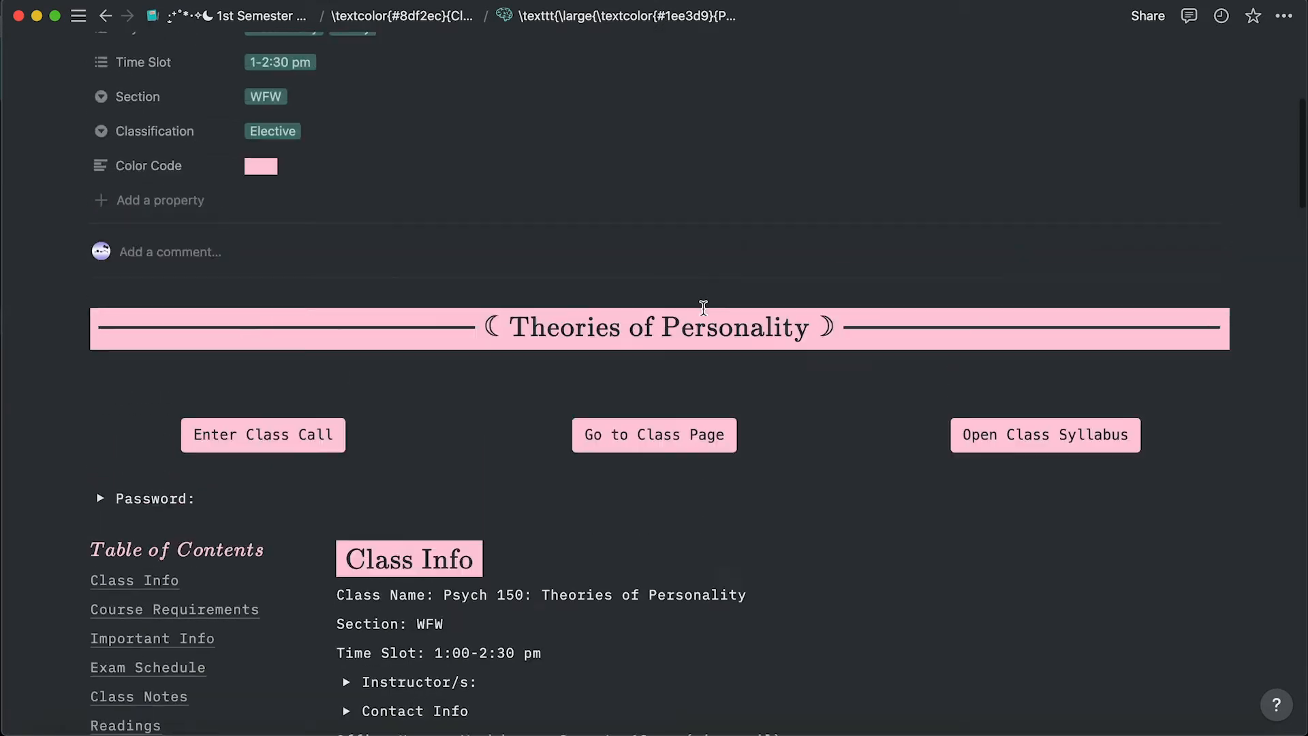
pyautogui.scroll(-1, 703, 309)
pyautogui.scroll(1, 703, 309)
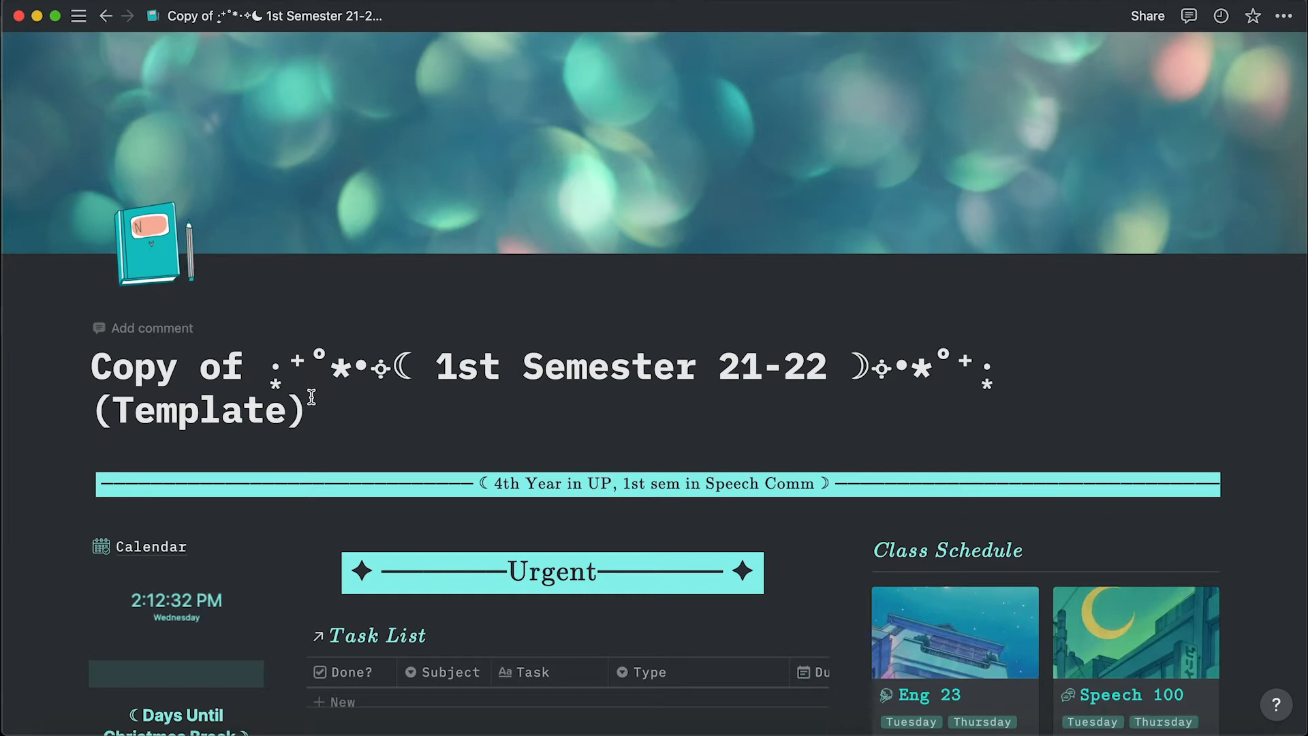
# Look through the template copy of the 1st Semester 21-22 dashboard, from its title banner down to the Academic Calendar.
pyautogui.scroll(-3, 354, 406)
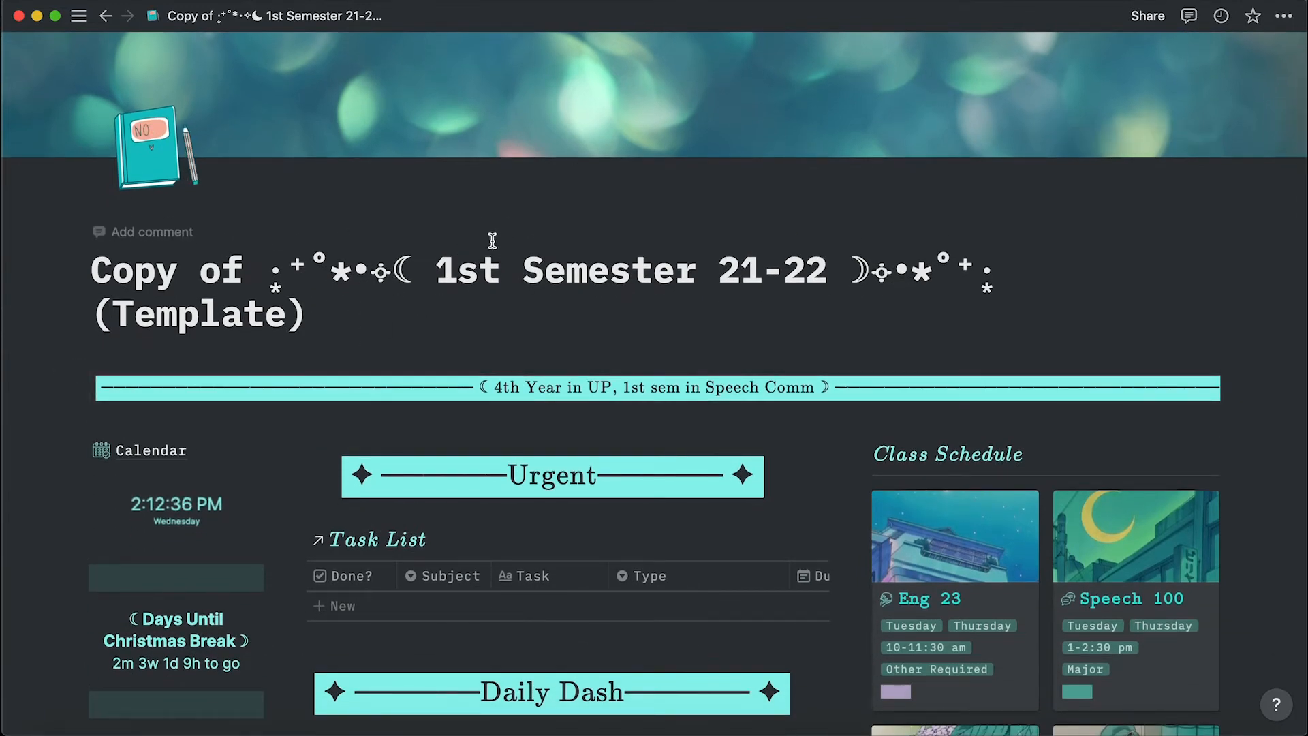
pyautogui.scroll(-2, 453, 272)
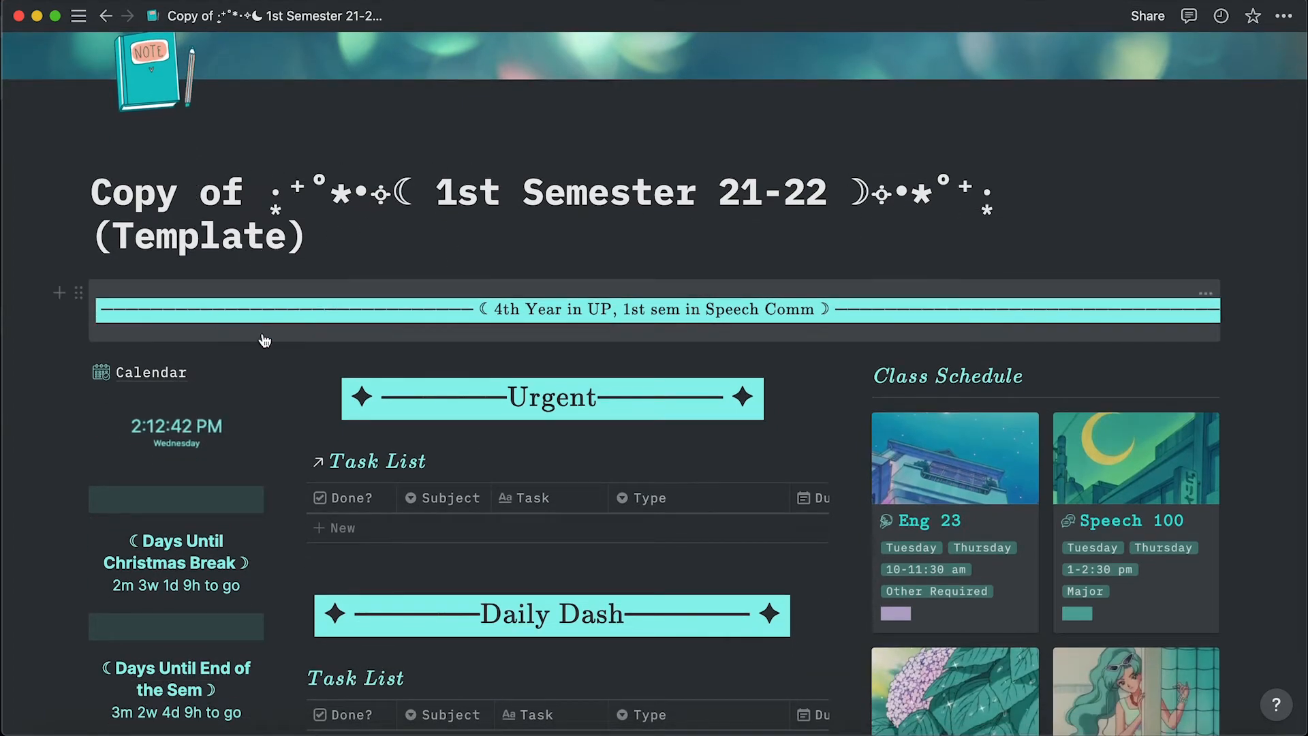
pyautogui.scroll(-2, 470, 340)
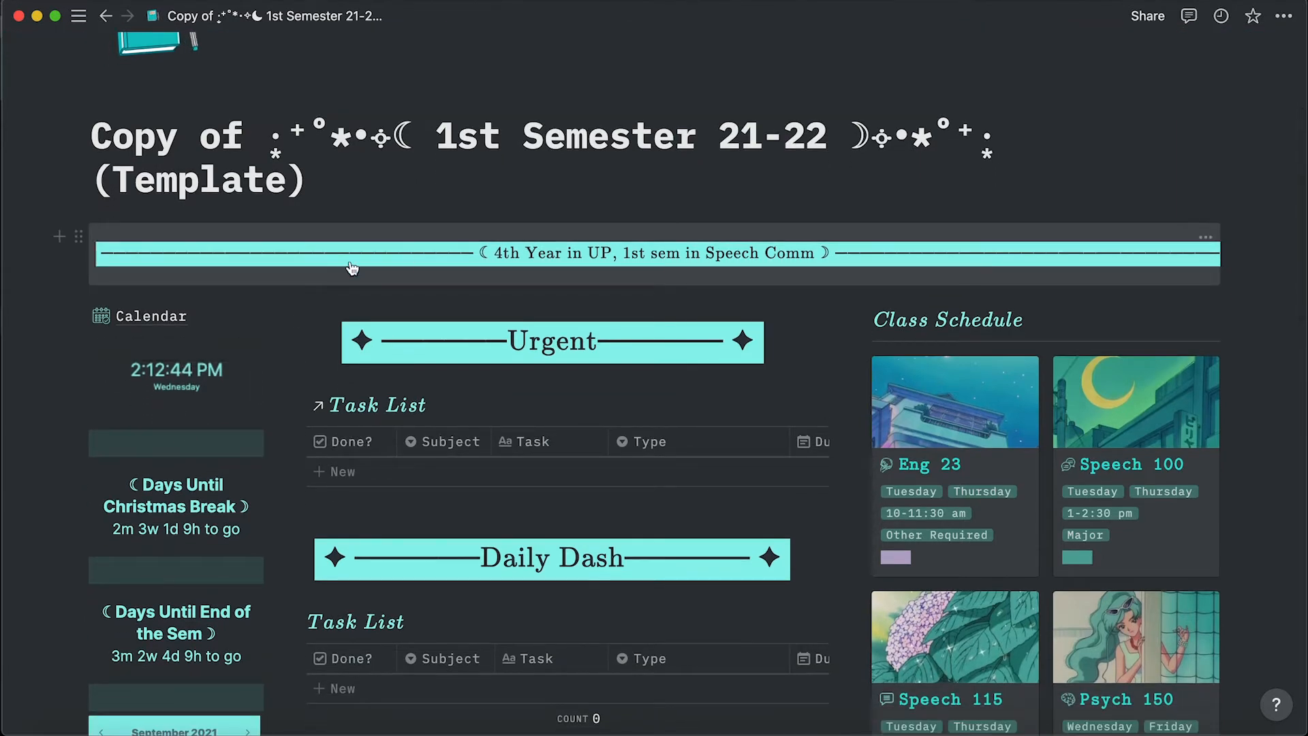
pyautogui.scroll(-6, 456, 415)
pyautogui.scroll(-1, 455, 414)
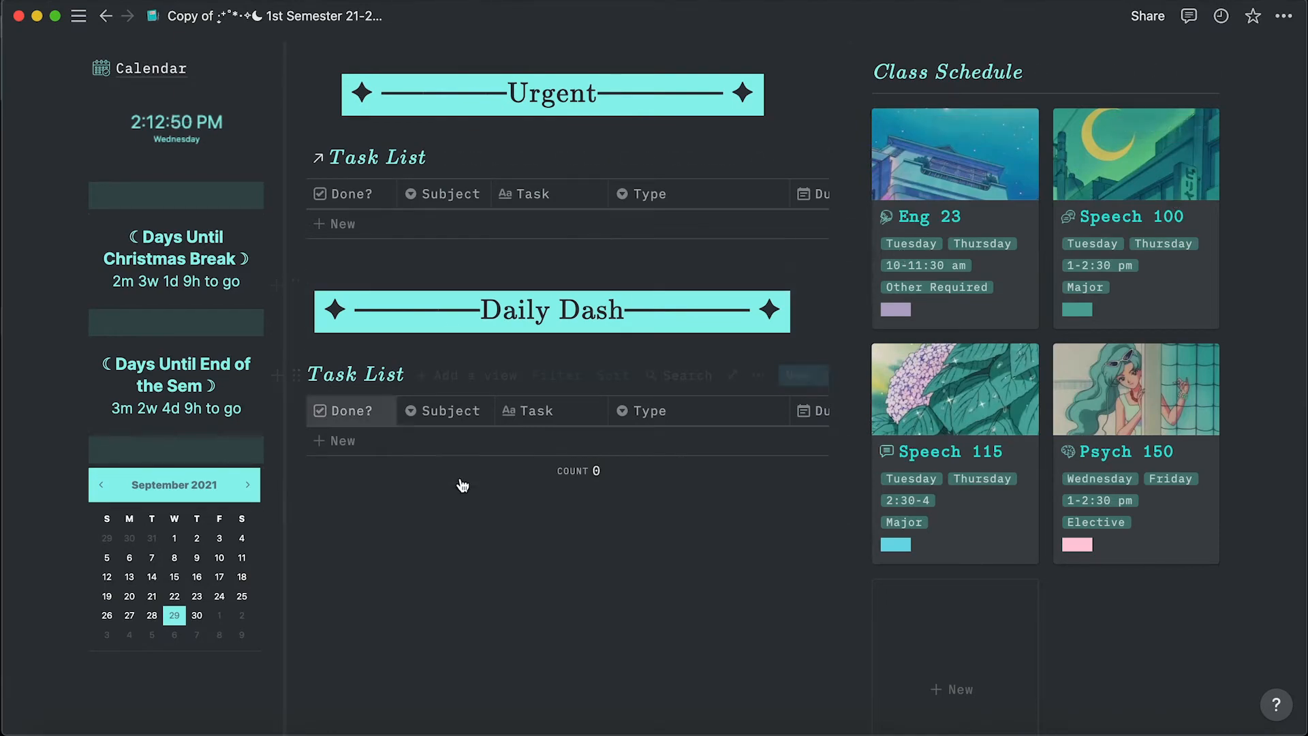
pyautogui.scroll(-15, 476, 496)
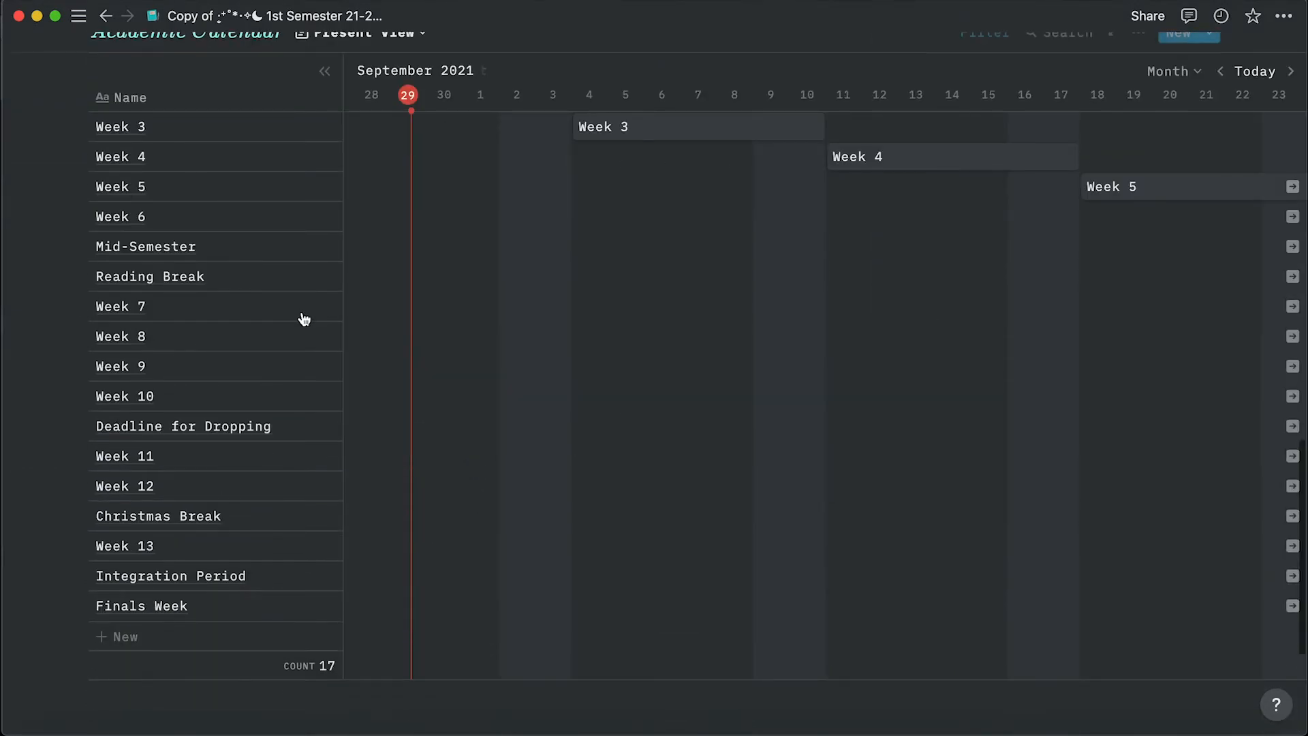
# Add a new row named Task 1 to the Task List under Urgent.
pyautogui.scroll(20, 303, 316)
pyautogui.scroll(-5, 472, 232)
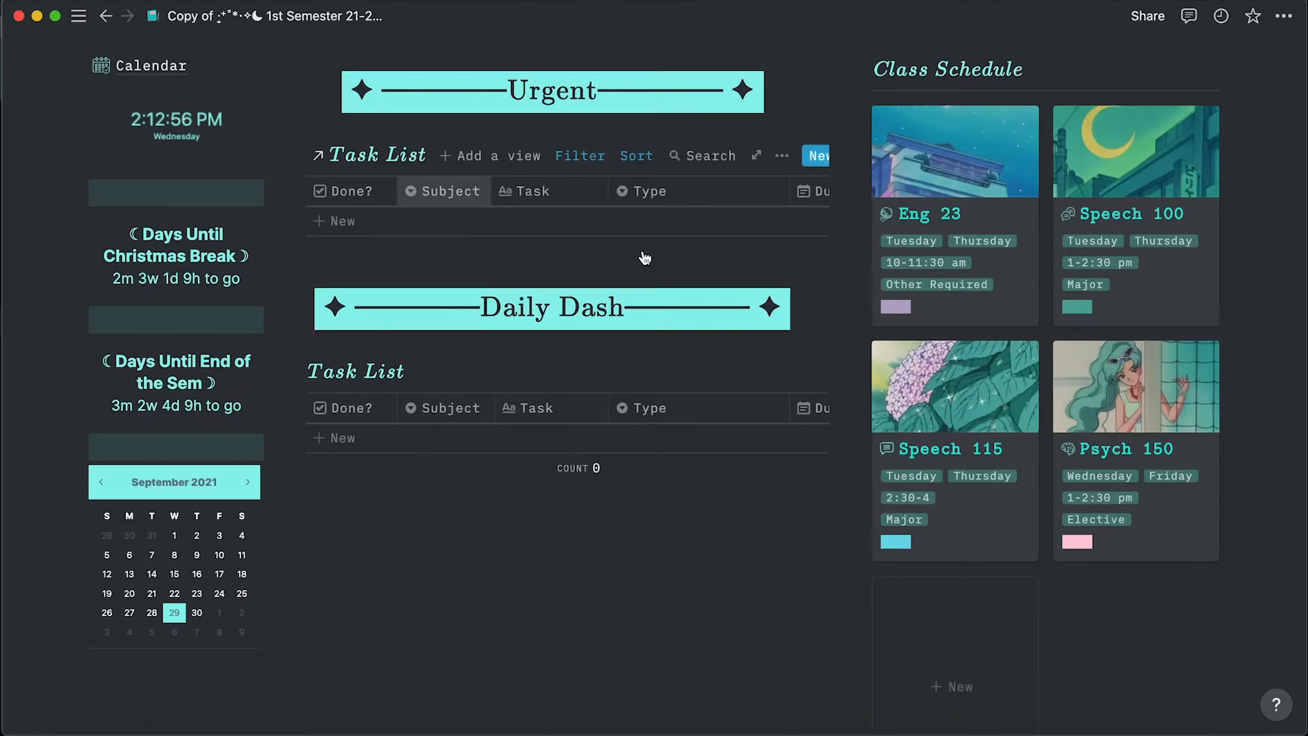
pyautogui.scroll(1, 641, 259)
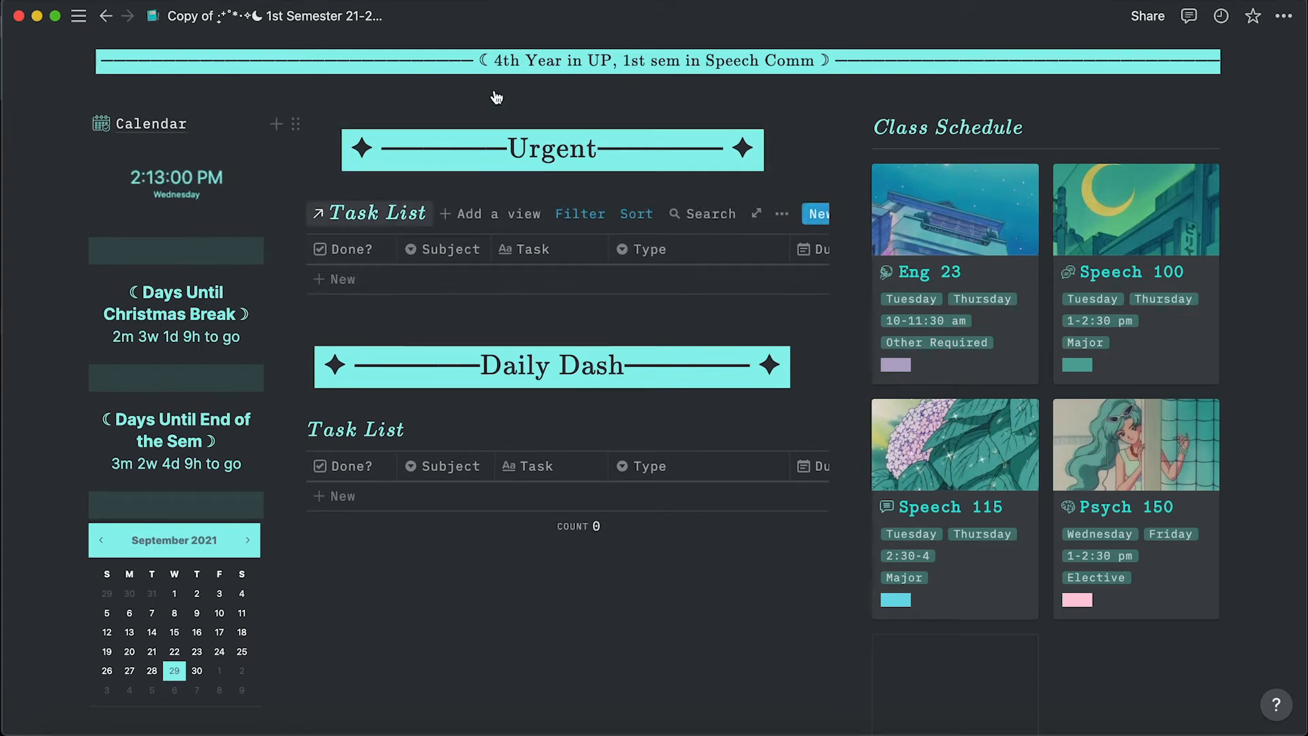
pyautogui.click(403, 276)
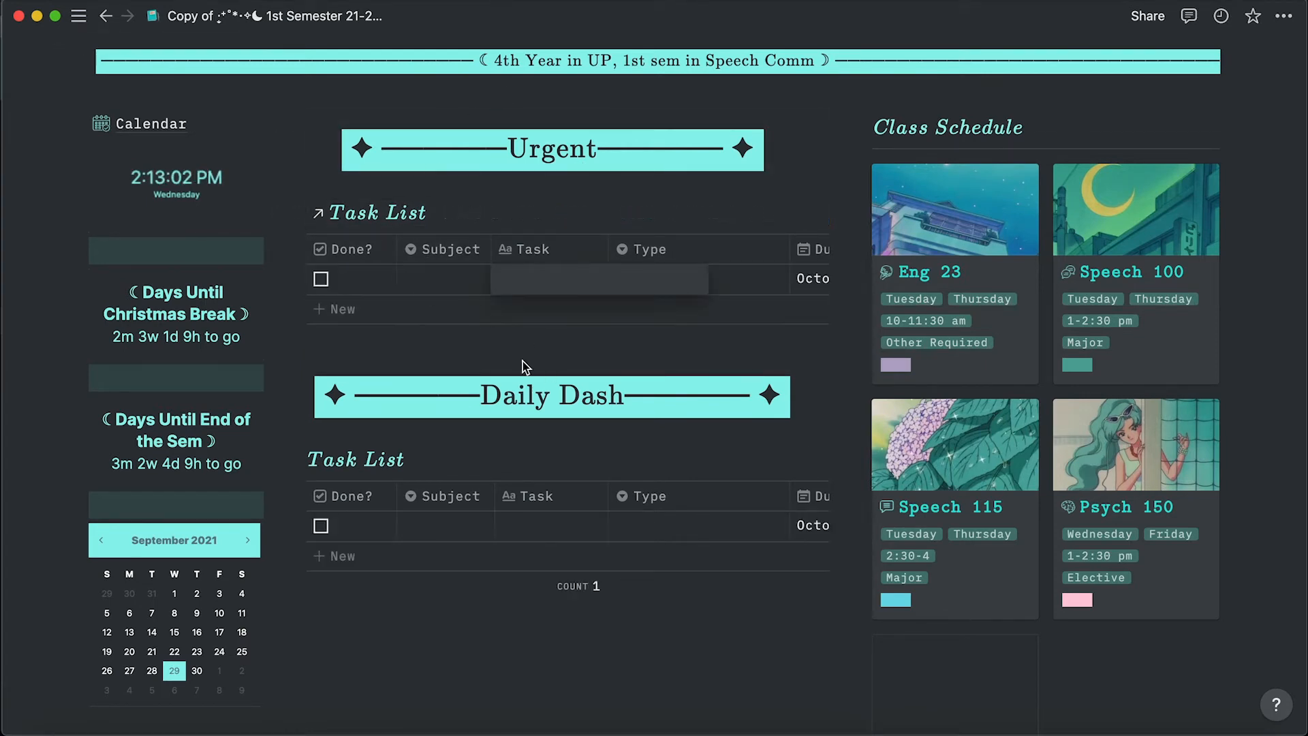
pyautogui.click(520, 283)
pyautogui.write('Task 1')
pyautogui.press('Escape')
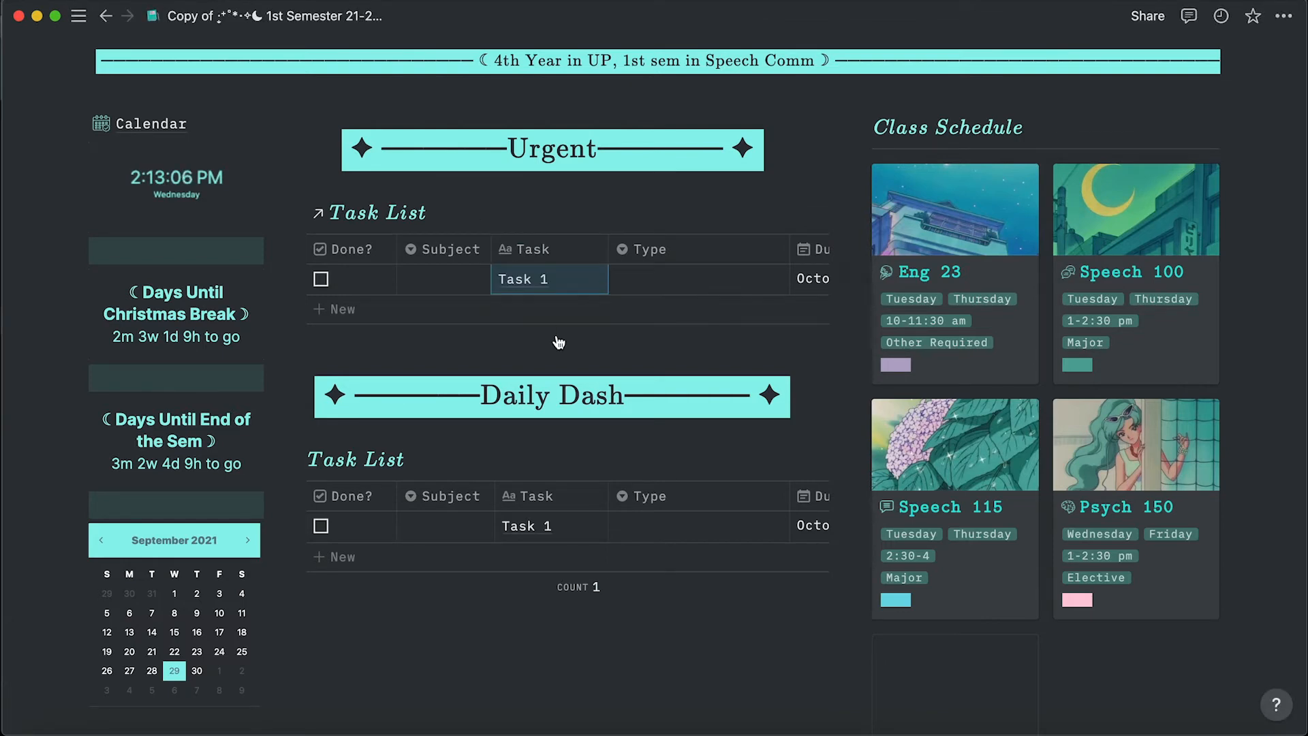
# View the Type options available for Task 1 and the remaining columns of the Urgent Task List.
pyautogui.click(648, 286)
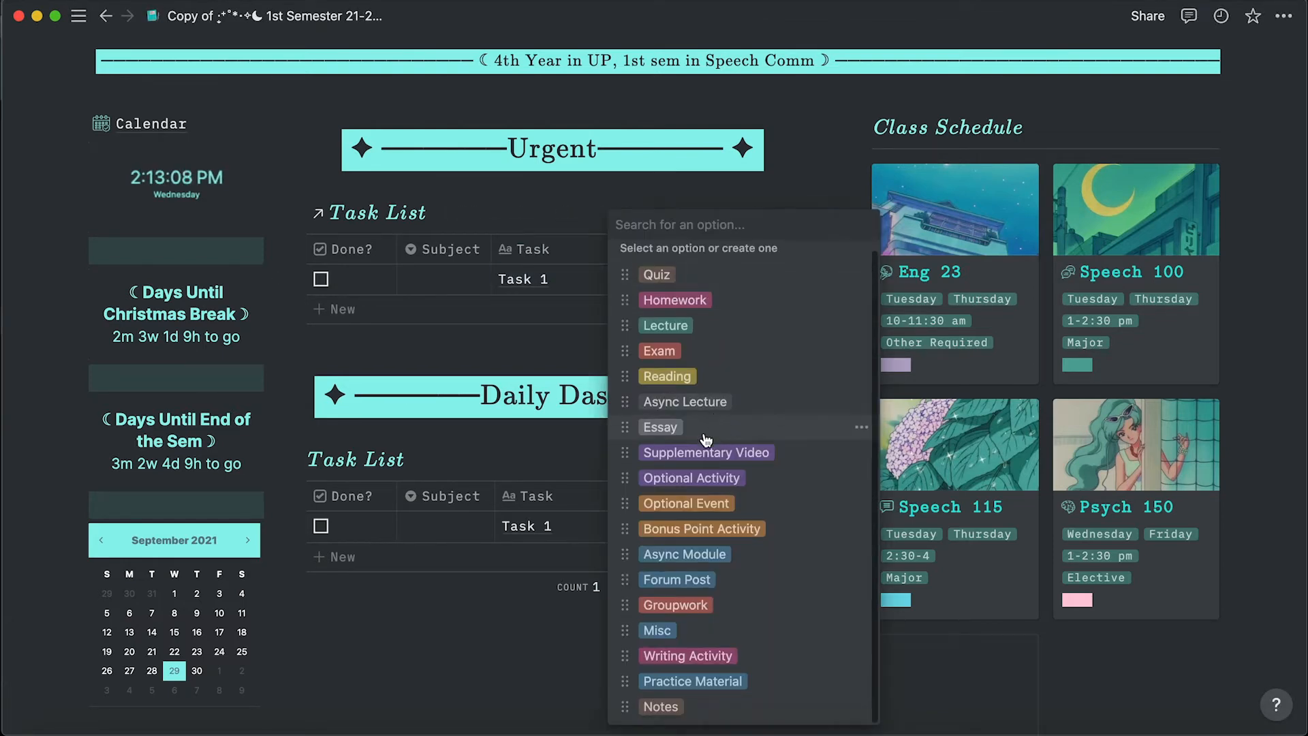
pyautogui.press('Escape')
pyautogui.hscroll(5, 623, 272)
pyautogui.hscroll(-5, 623, 273)
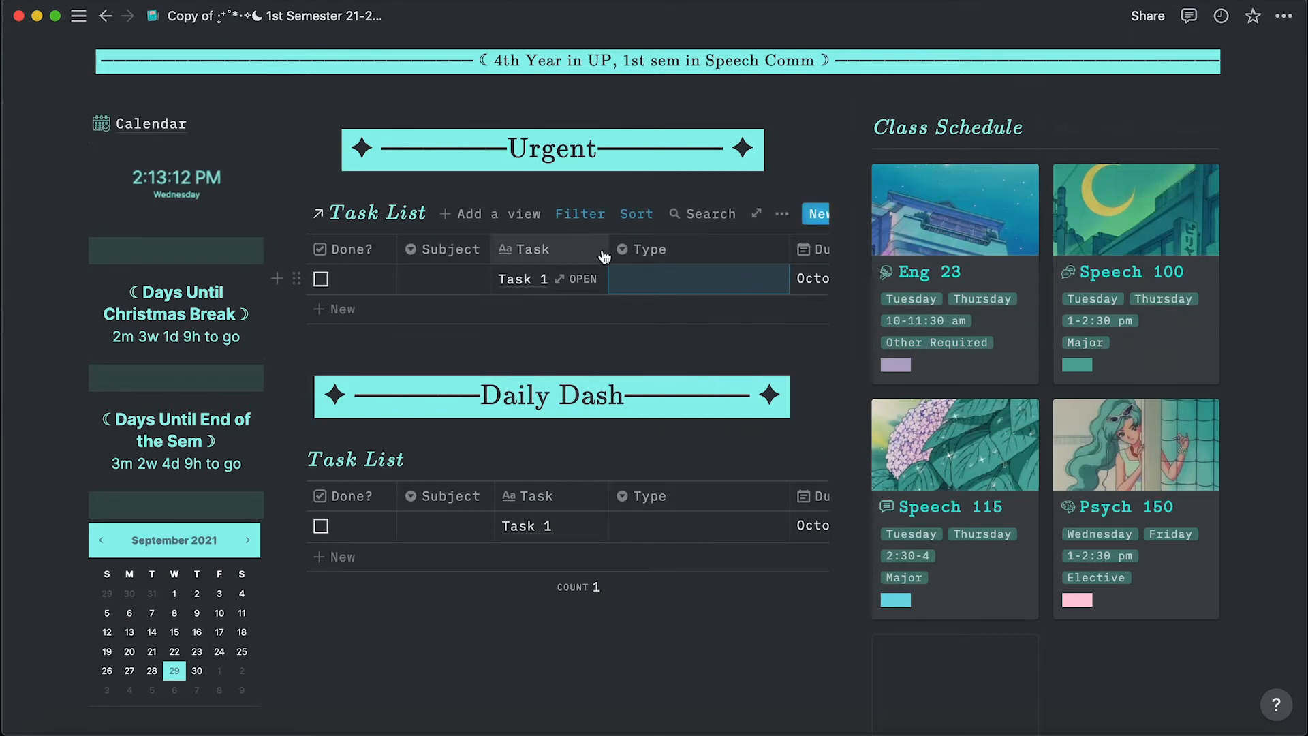
# Rename the Eng 23 subject option to Fil 40 and assign it to Task 1 in the Urgent Task List.
pyautogui.click(447, 280)
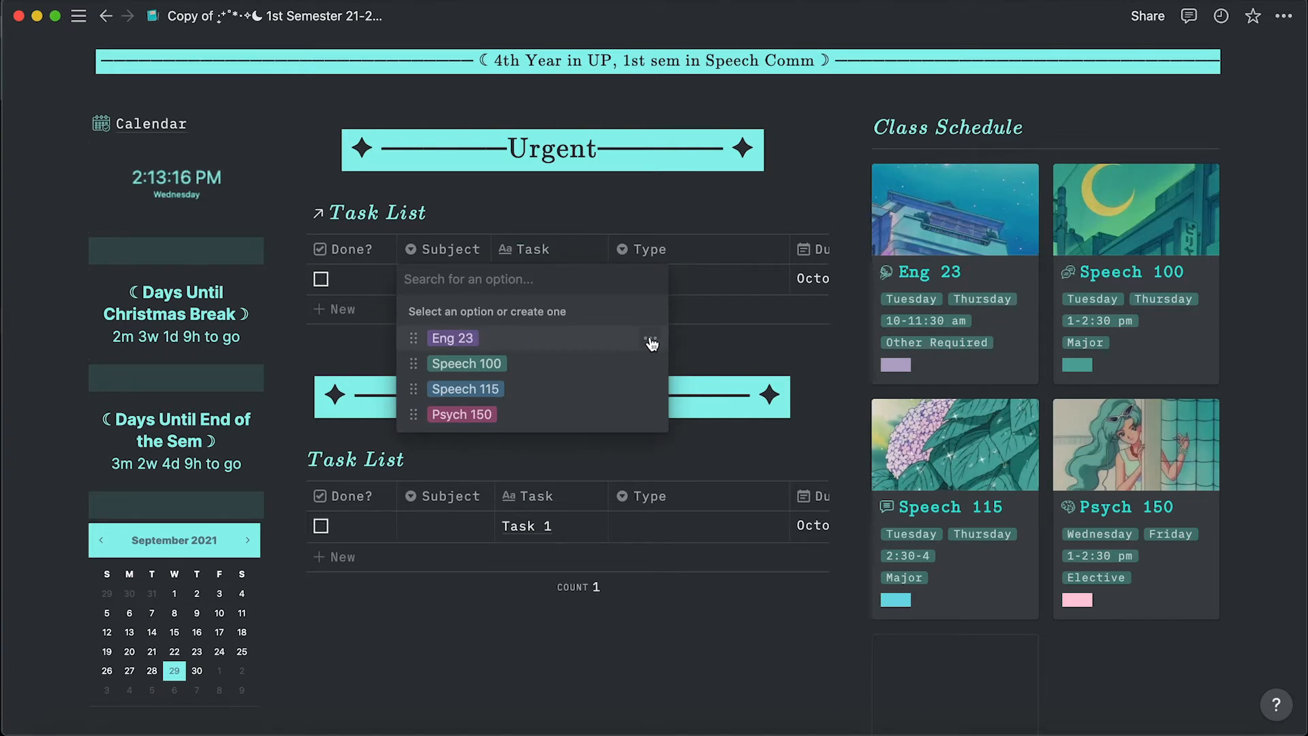
pyautogui.click(651, 340)
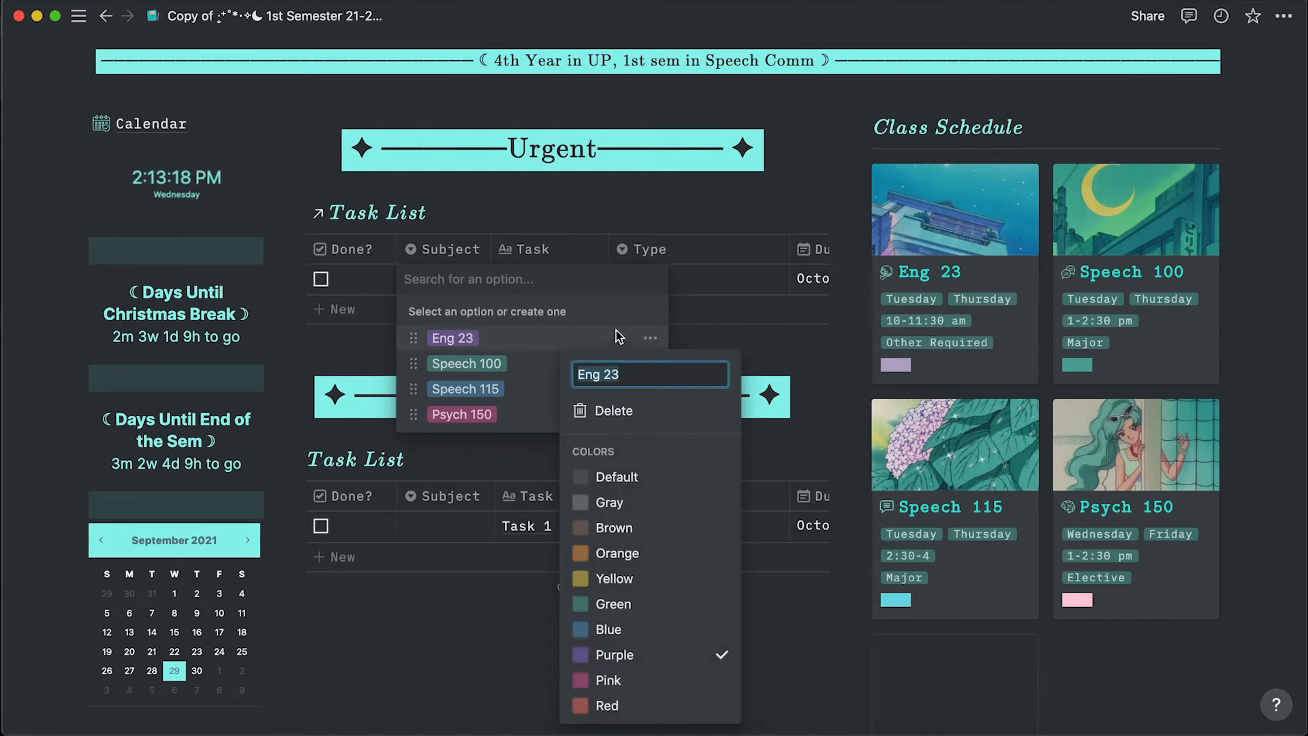
pyautogui.click(760, 350)
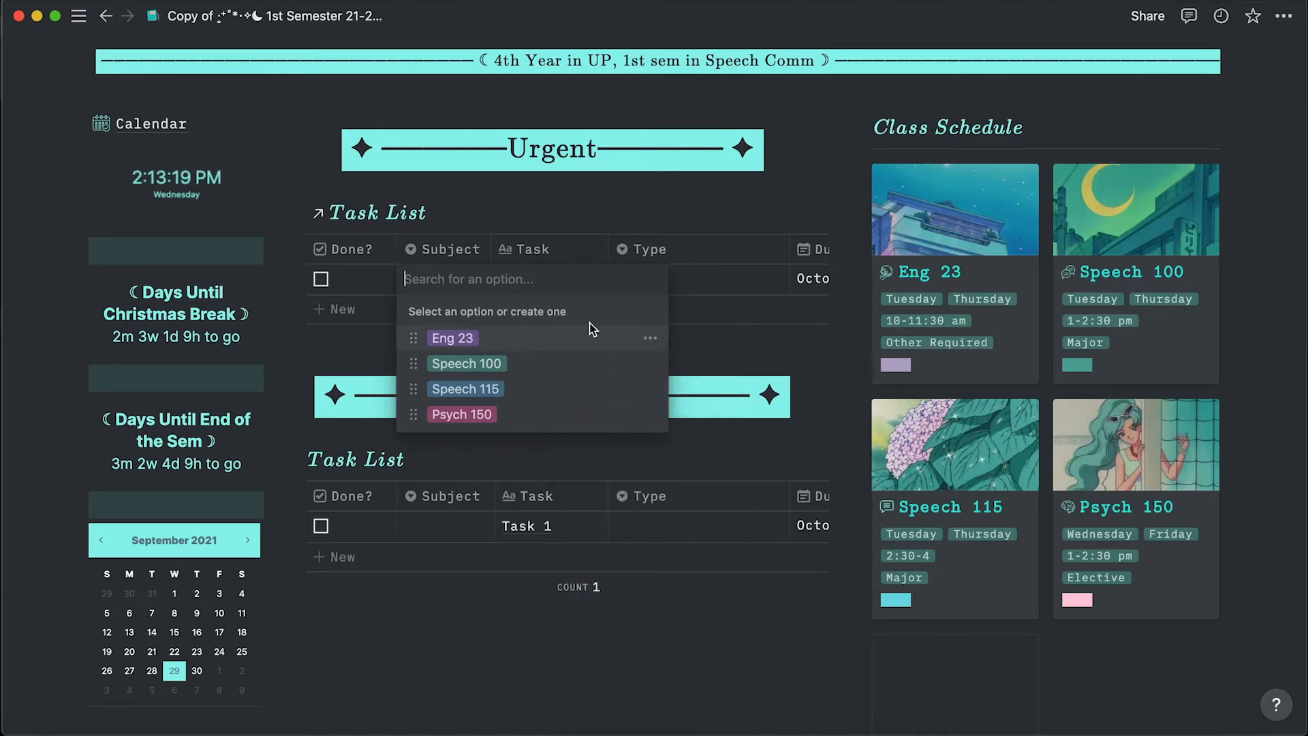
pyautogui.click(650, 340)
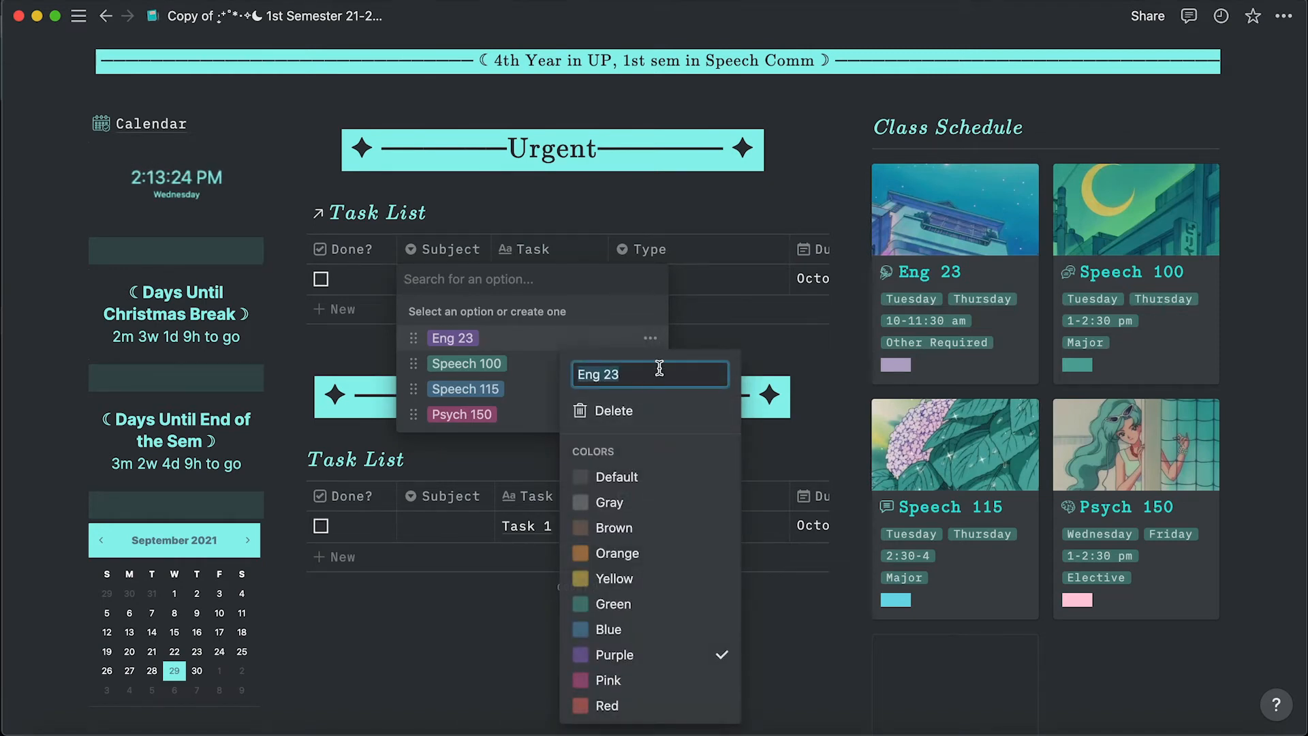
pyautogui.press('super+a')
pyautogui.write('Fil')
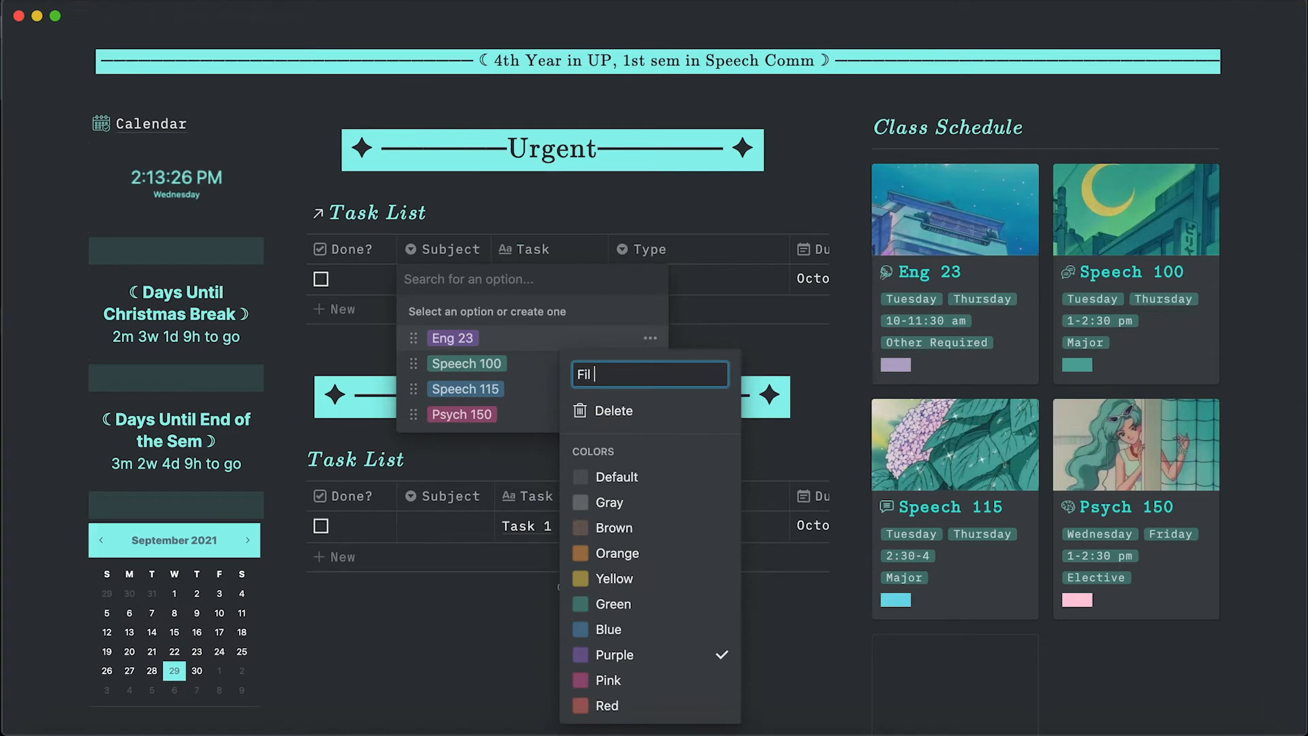
pyautogui.write(' 40')
pyautogui.click(778, 351)
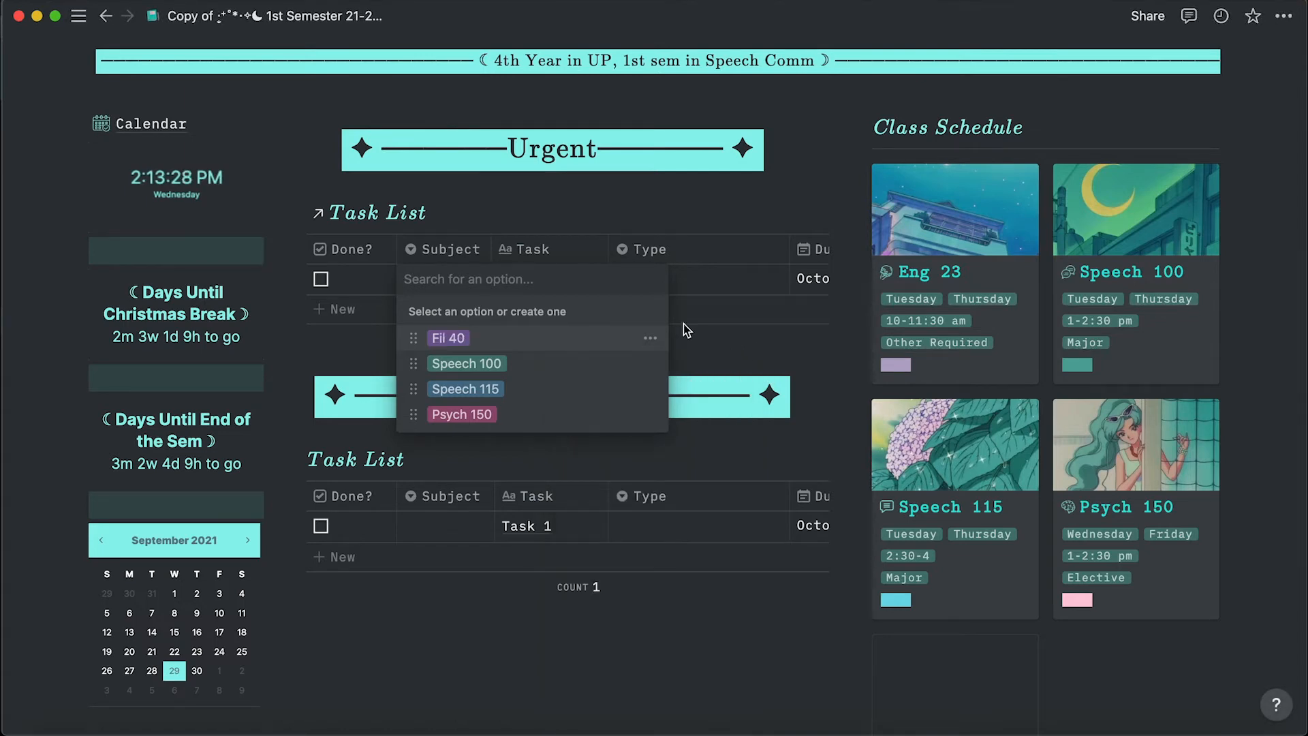
pyautogui.click(478, 340)
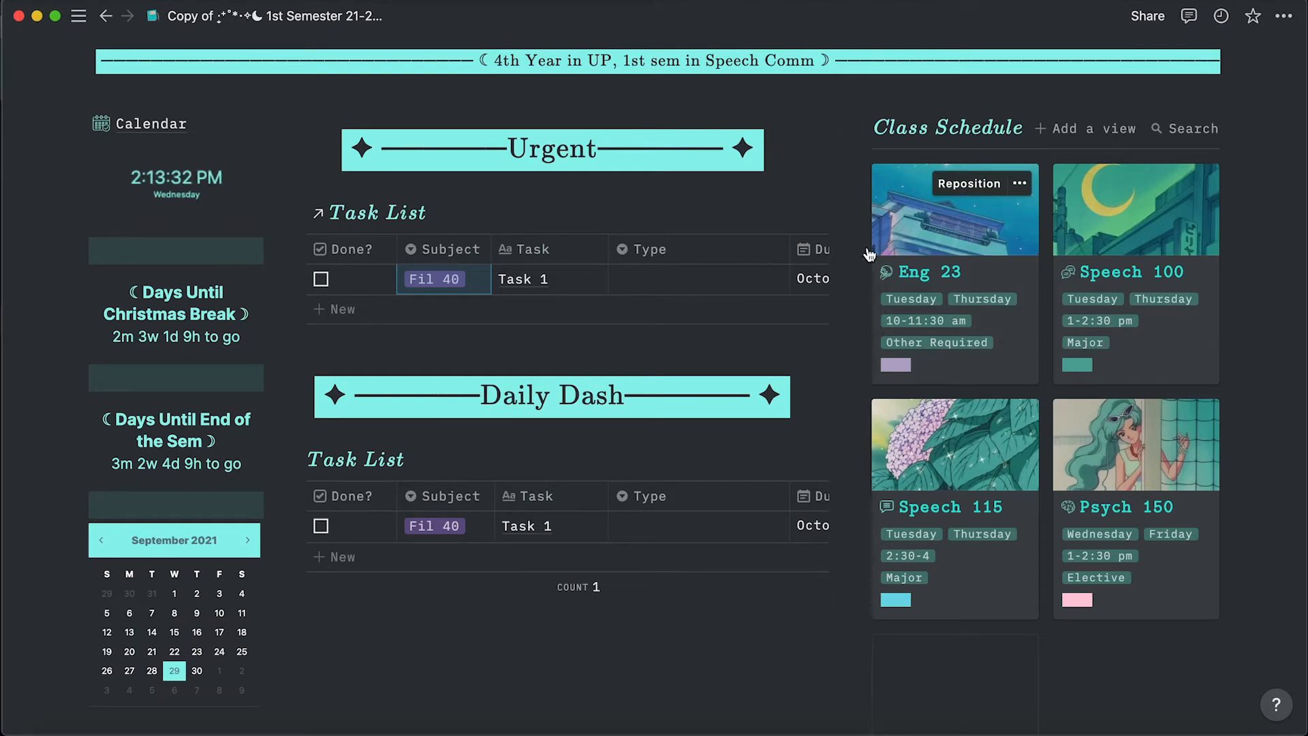
# Open the Eng 23 class page and check the subject options for Task 1 in its Task Input list.
pyautogui.click(904, 274)
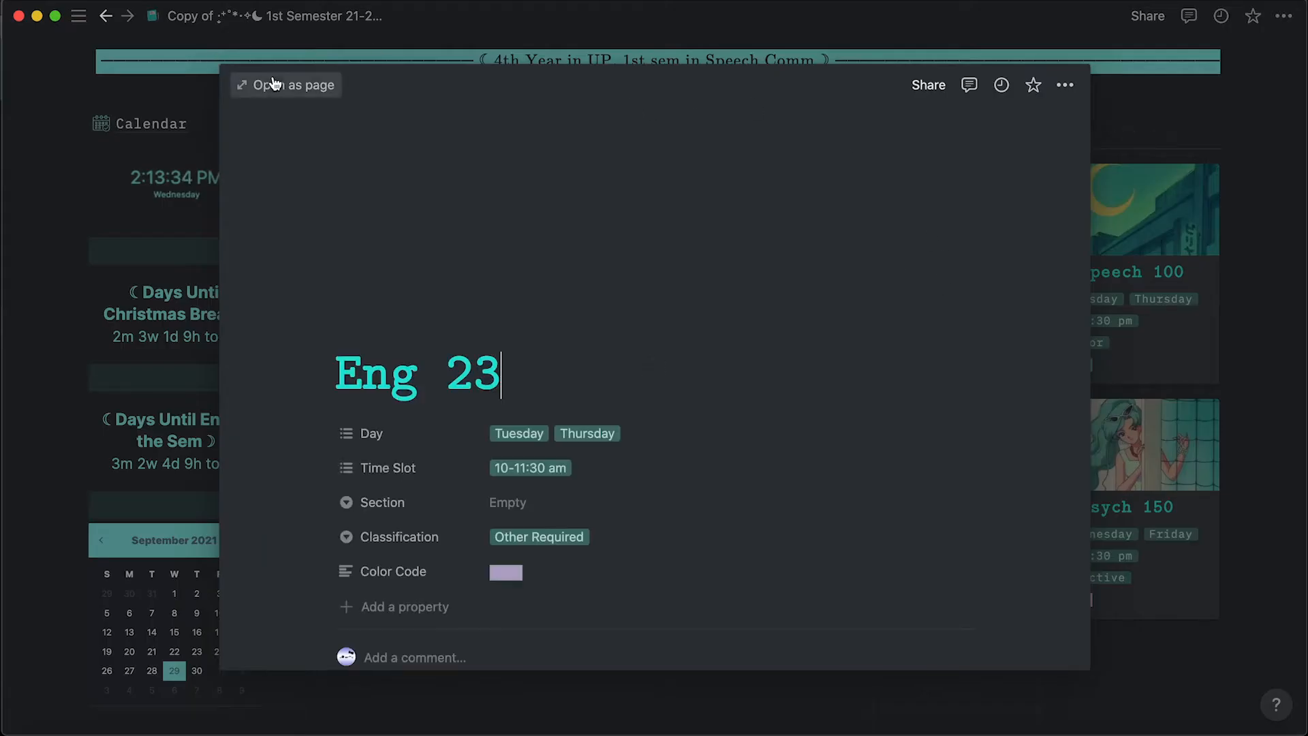
pyautogui.scroll(-20, 519, 389)
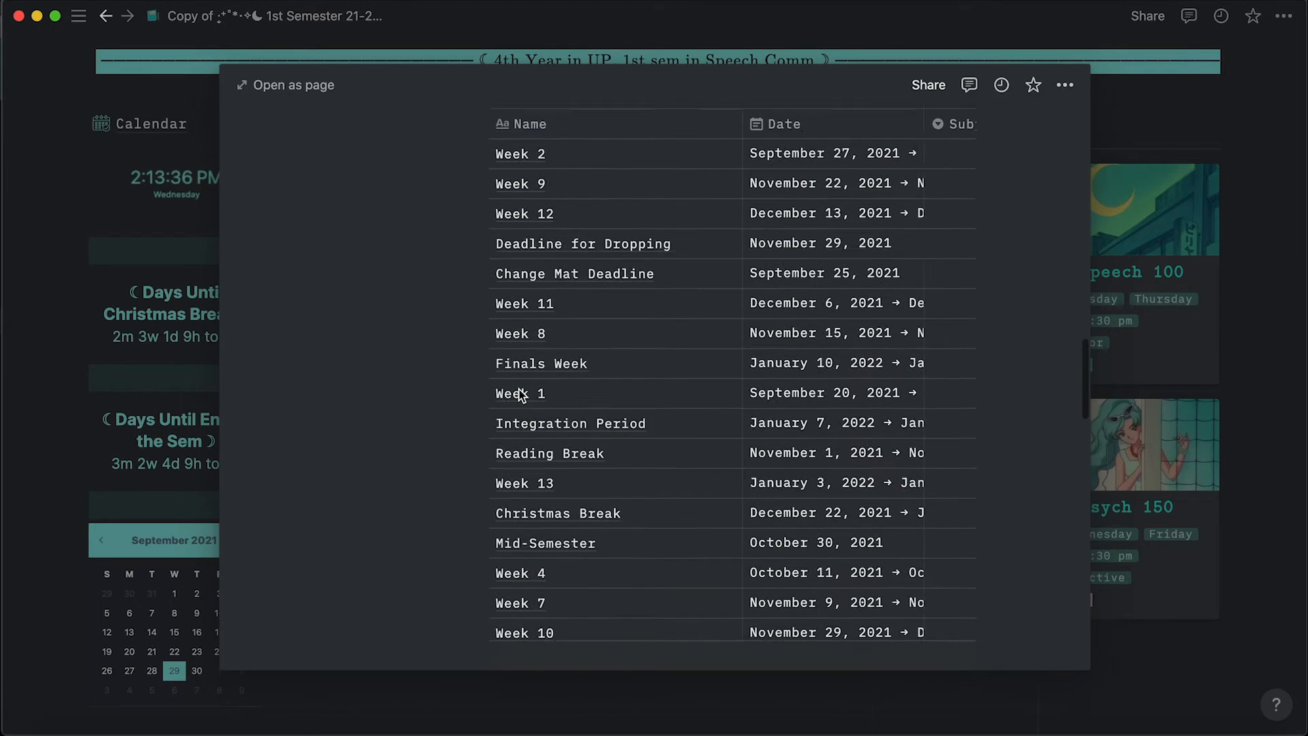
pyautogui.scroll(-1, 522, 396)
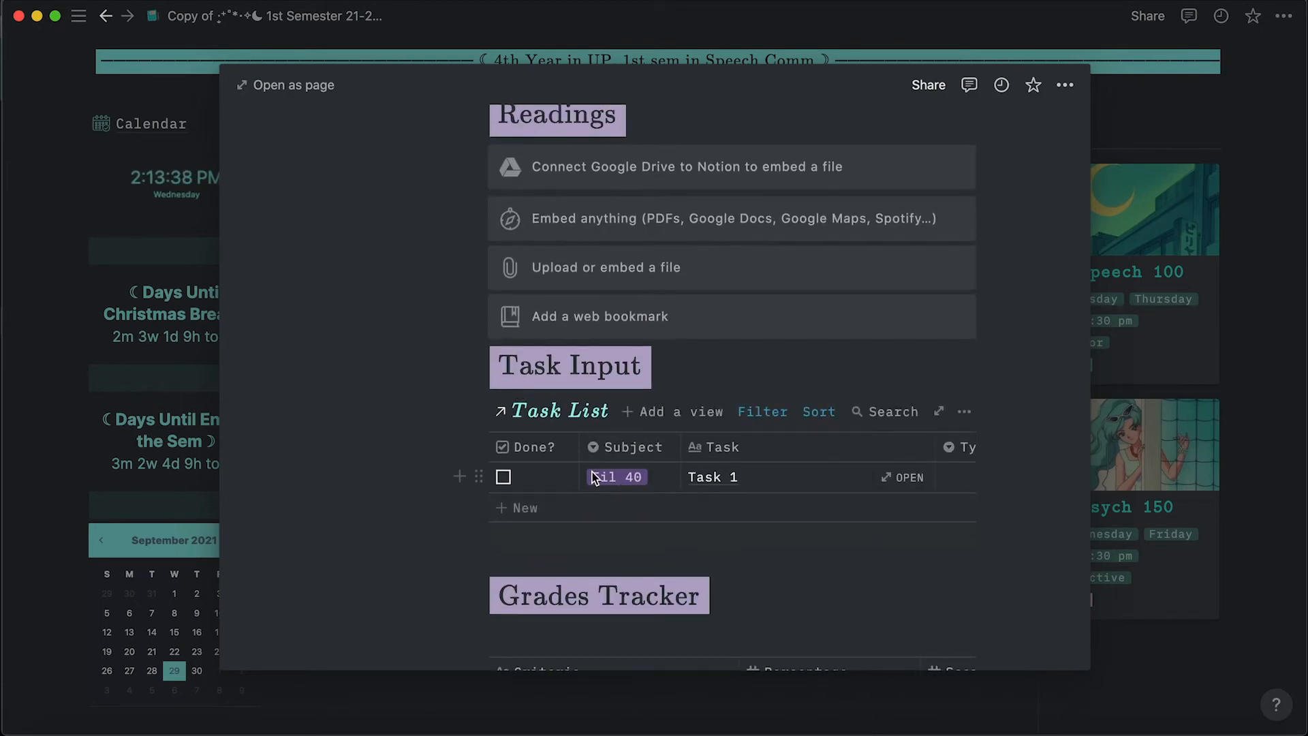
pyautogui.click(616, 481)
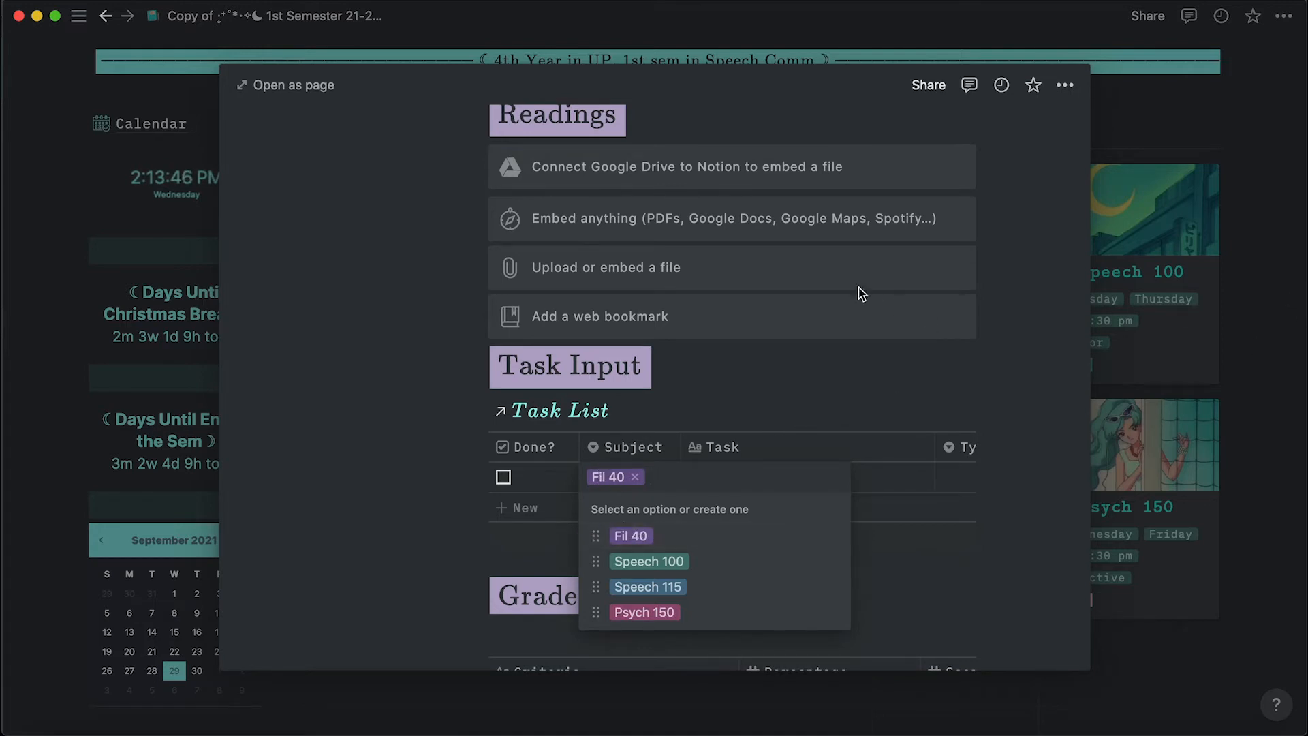
pyautogui.click(1268, 252)
pyautogui.scroll(10, 800, 280)
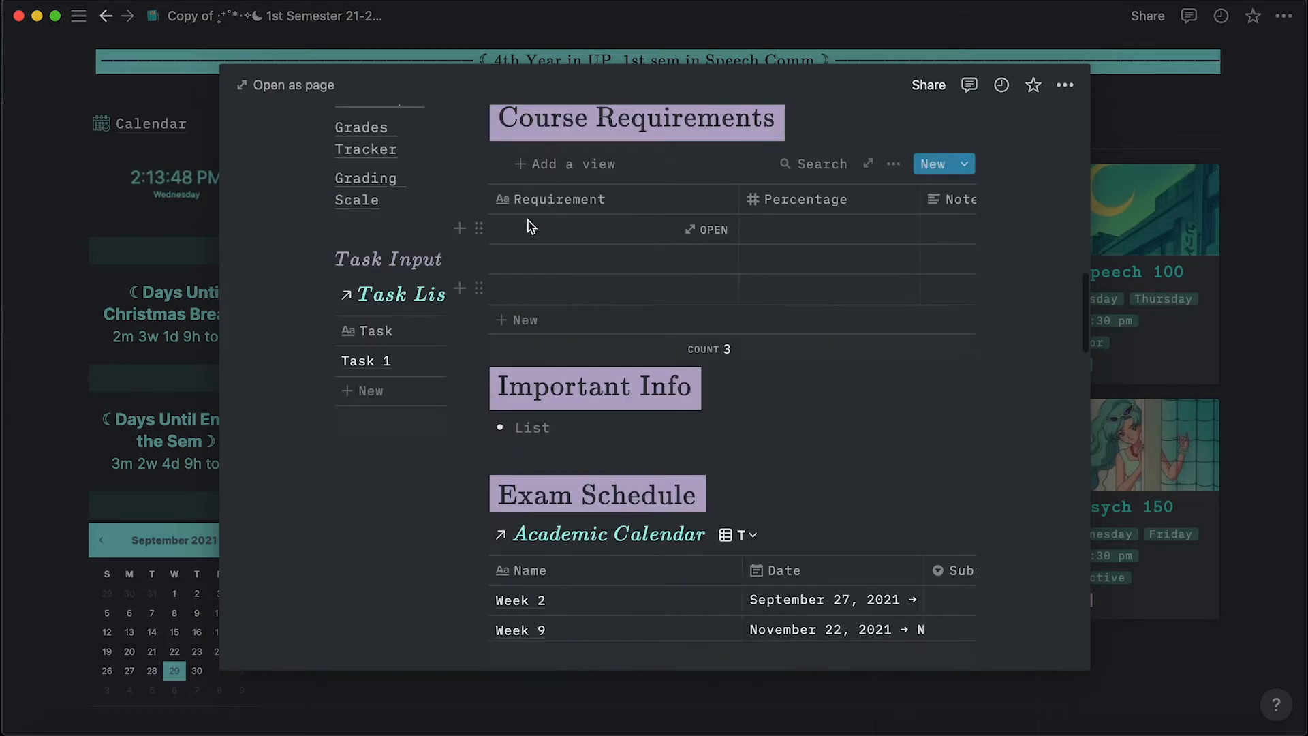
pyautogui.scroll(10, 536, 347)
pyautogui.tripleClick(346, 370)
pyautogui.press('Right')
pyautogui.write('Fil')
pyautogui.press('BackSpace')
pyautogui.press('BackSpace')
pyautogui.press('BackSpace')
pyautogui.press('BackSpace')
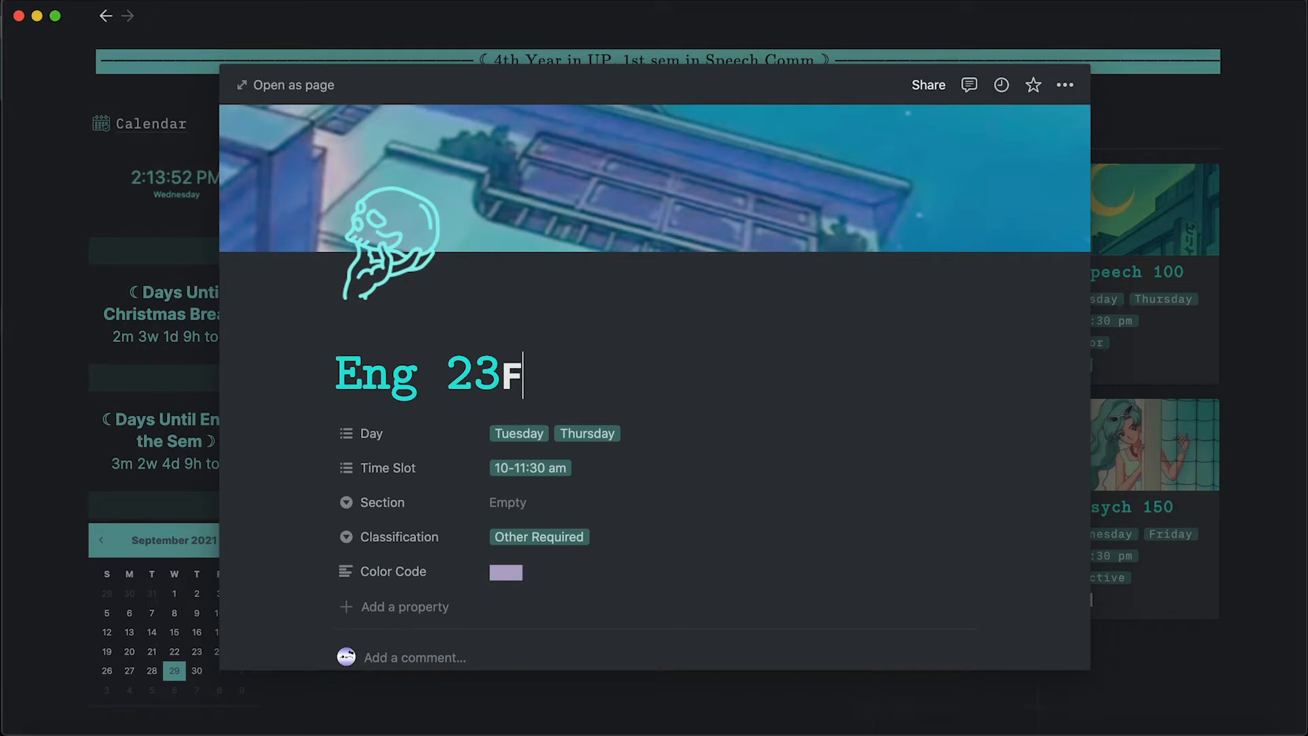
# Edit the first equation in the class page title so its text reads Fil~40.
pyautogui.click(417, 371)
pyautogui.click(307, 431)
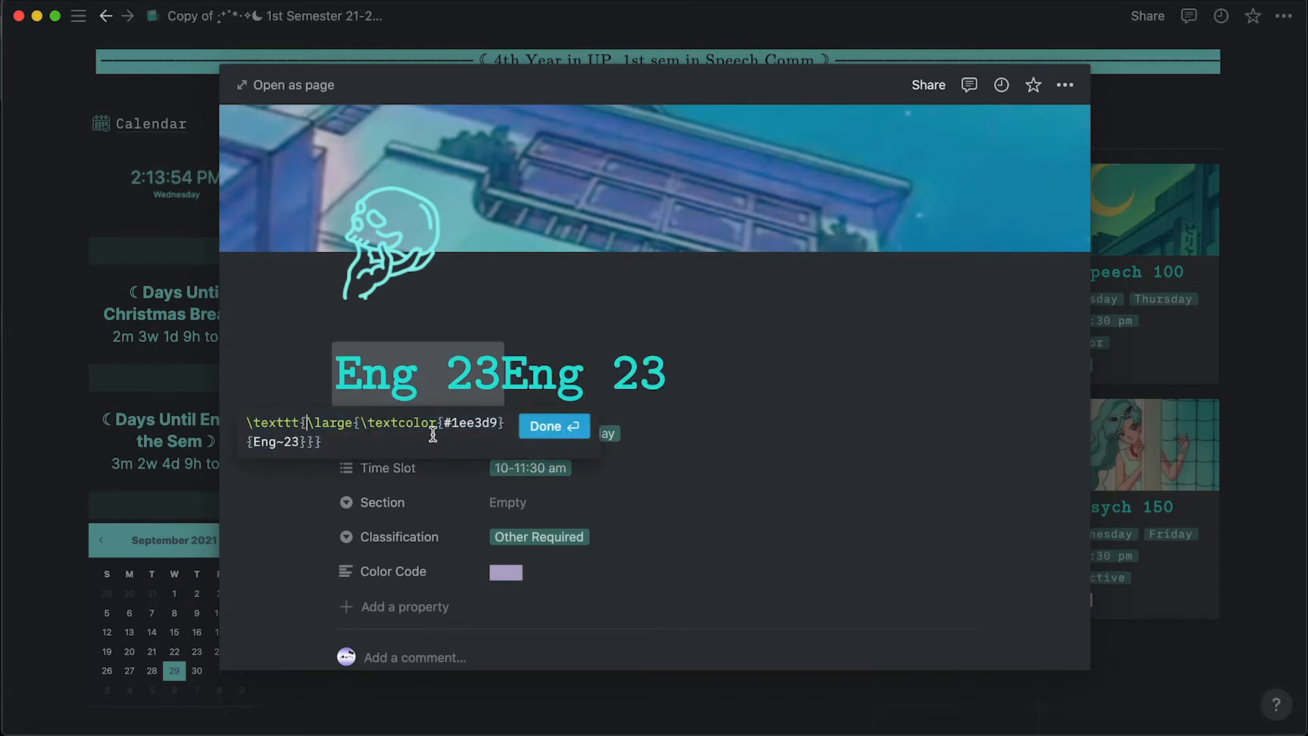
pyautogui.click(274, 443)
pyautogui.press('BackSpace')
pyautogui.press('BackSpace')
pyautogui.press('BackSpace')
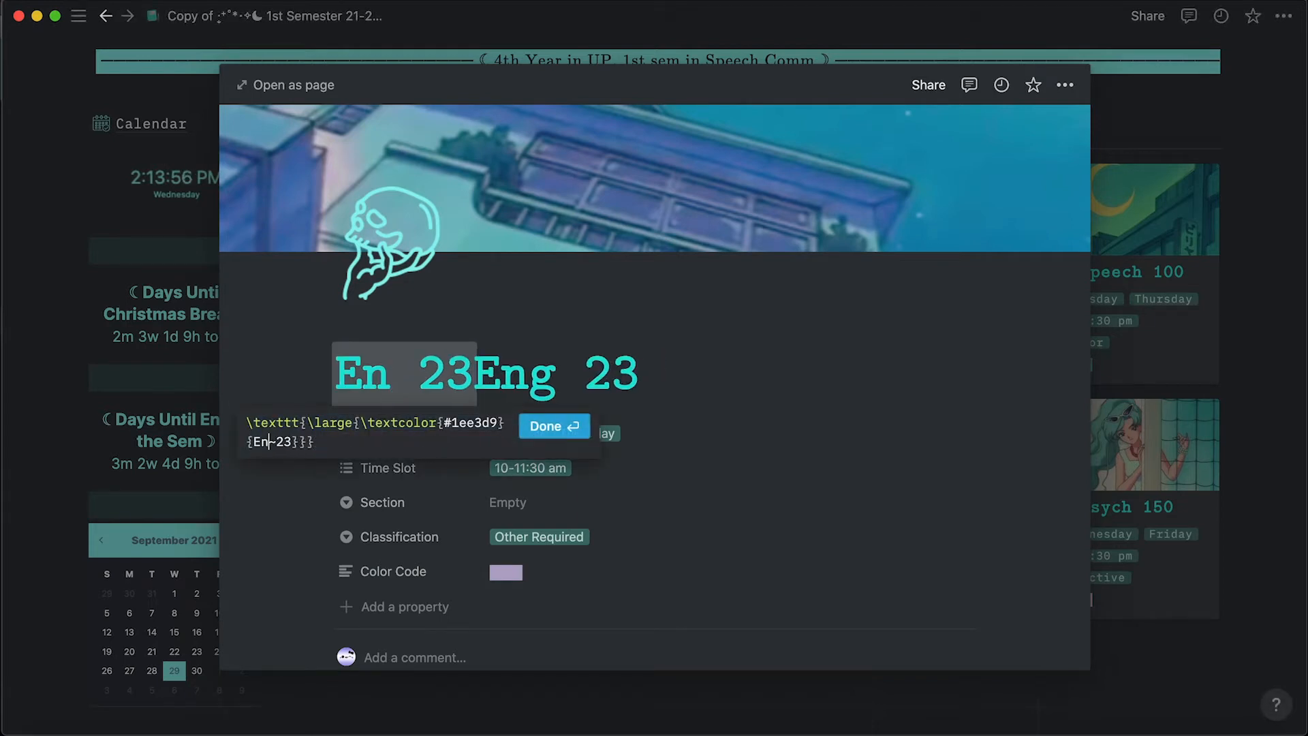
pyautogui.write('Fil')
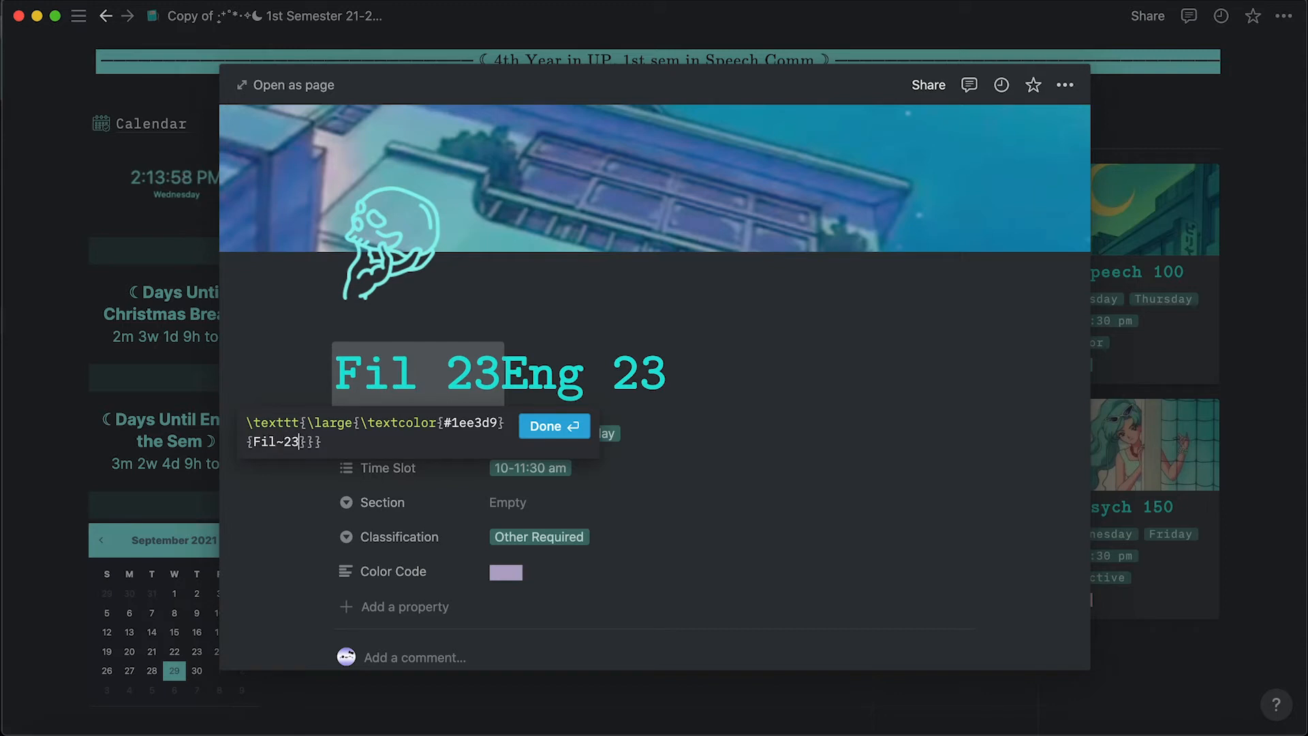
pyautogui.press('Delete')
pyautogui.press('Delete')
pyautogui.write('40')
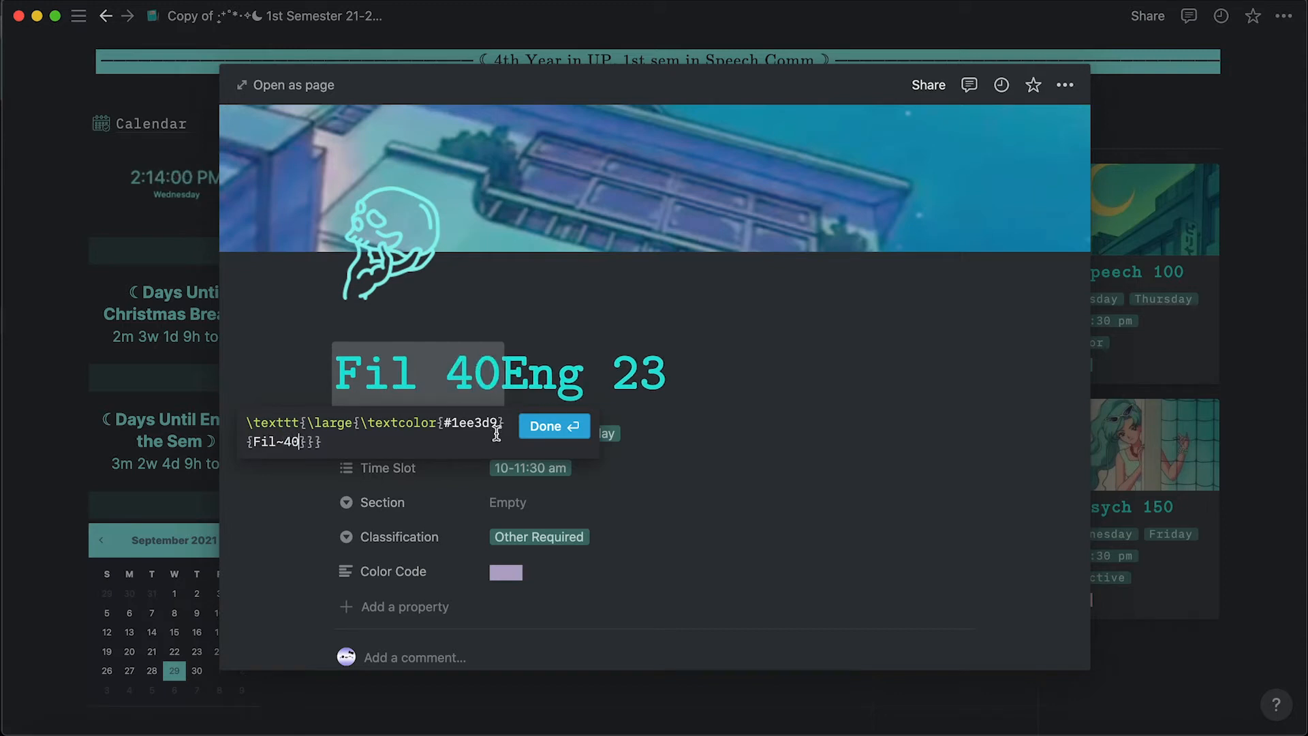
pyautogui.click(554, 425)
# Try to delete the leftover Eng 23 equation from the class page title.
pyautogui.click(595, 374)
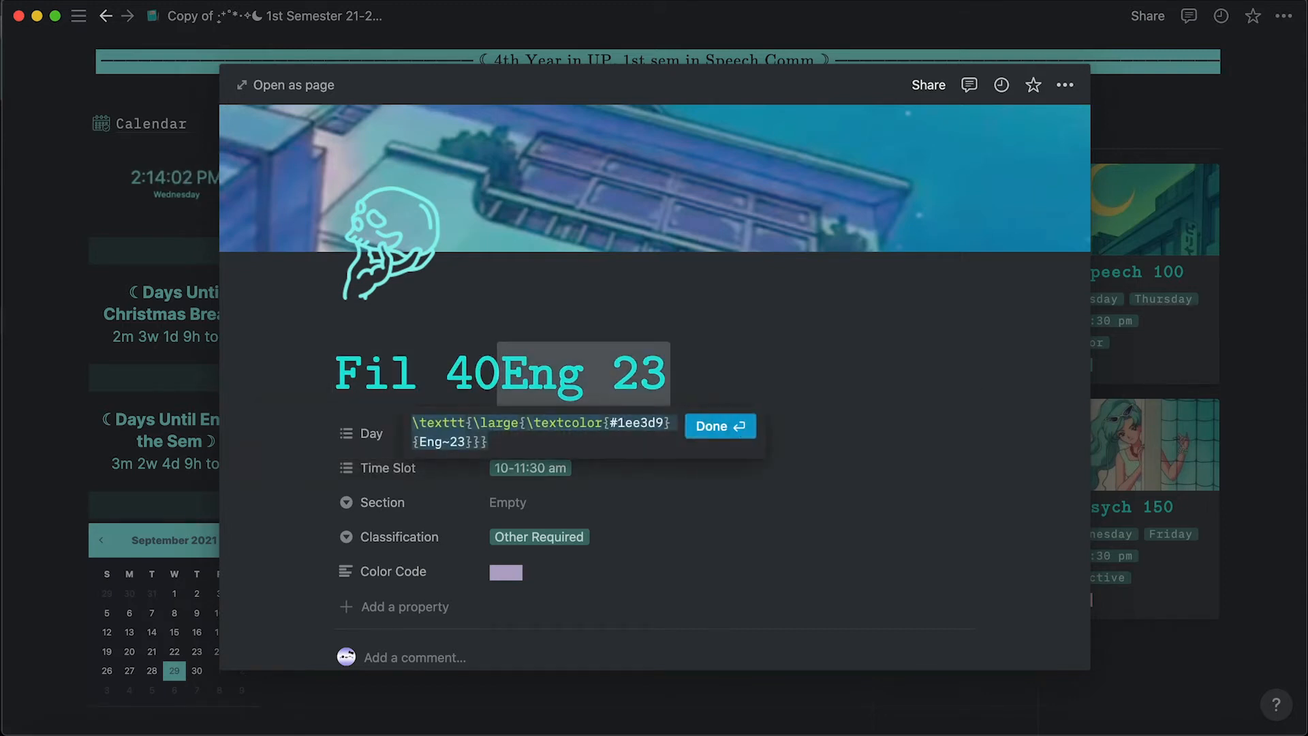
pyautogui.press('BackSpace')
pyautogui.click(780, 370)
pyautogui.moveTo(677, 368); pyautogui.dragTo(497, 368)
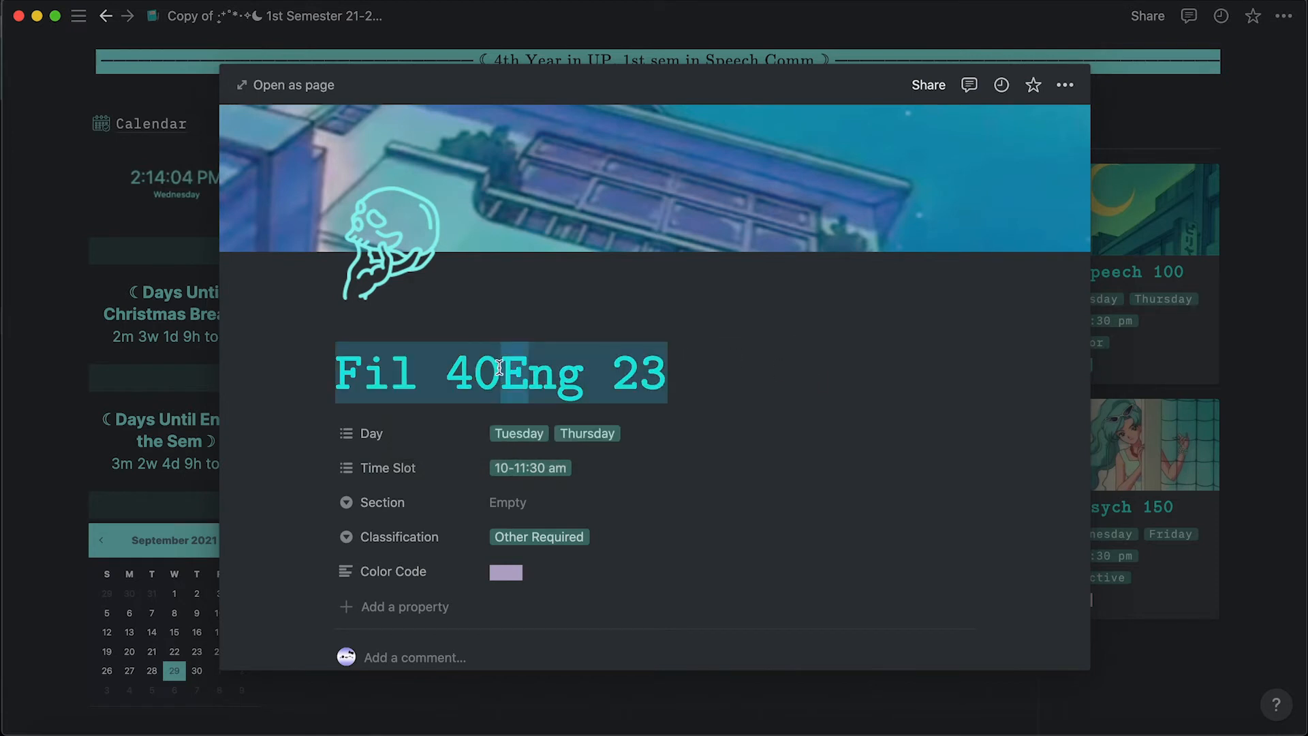
pyautogui.click(540, 359)
pyautogui.click(725, 426)
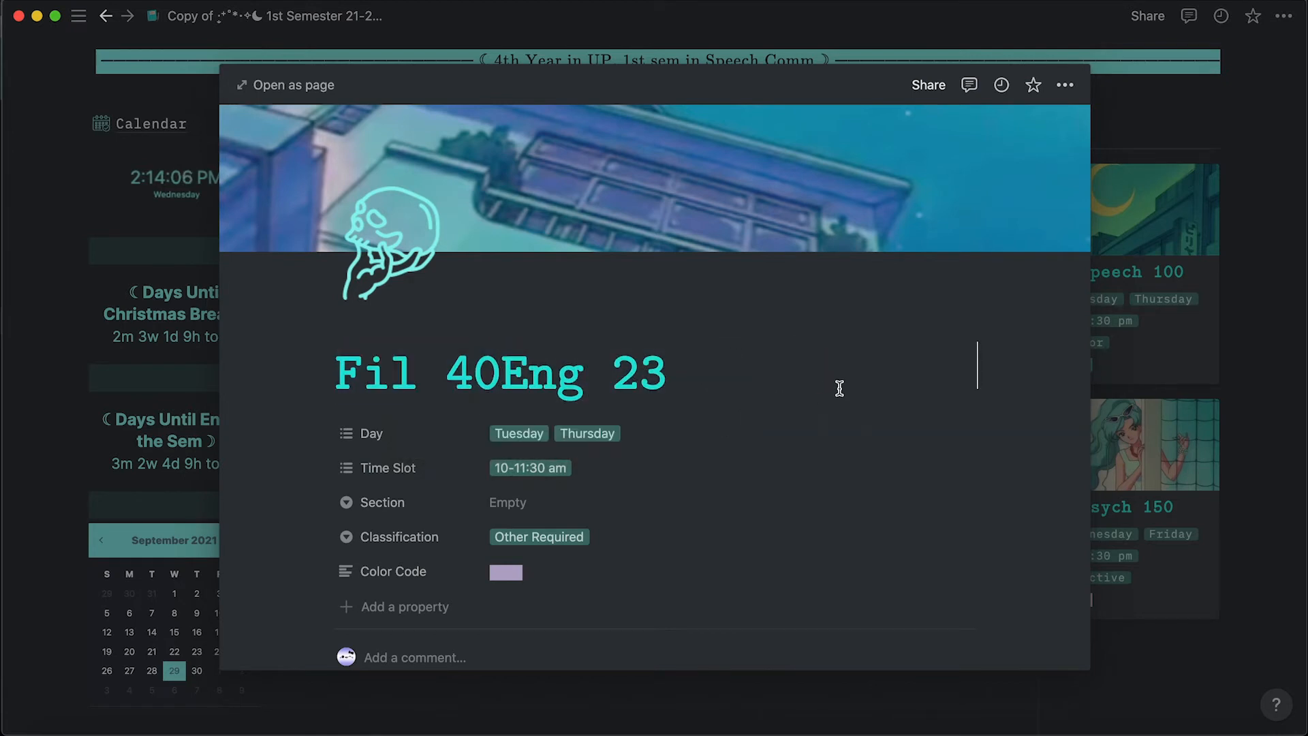
pyautogui.press('BackSpace')
pyautogui.press('super+z')
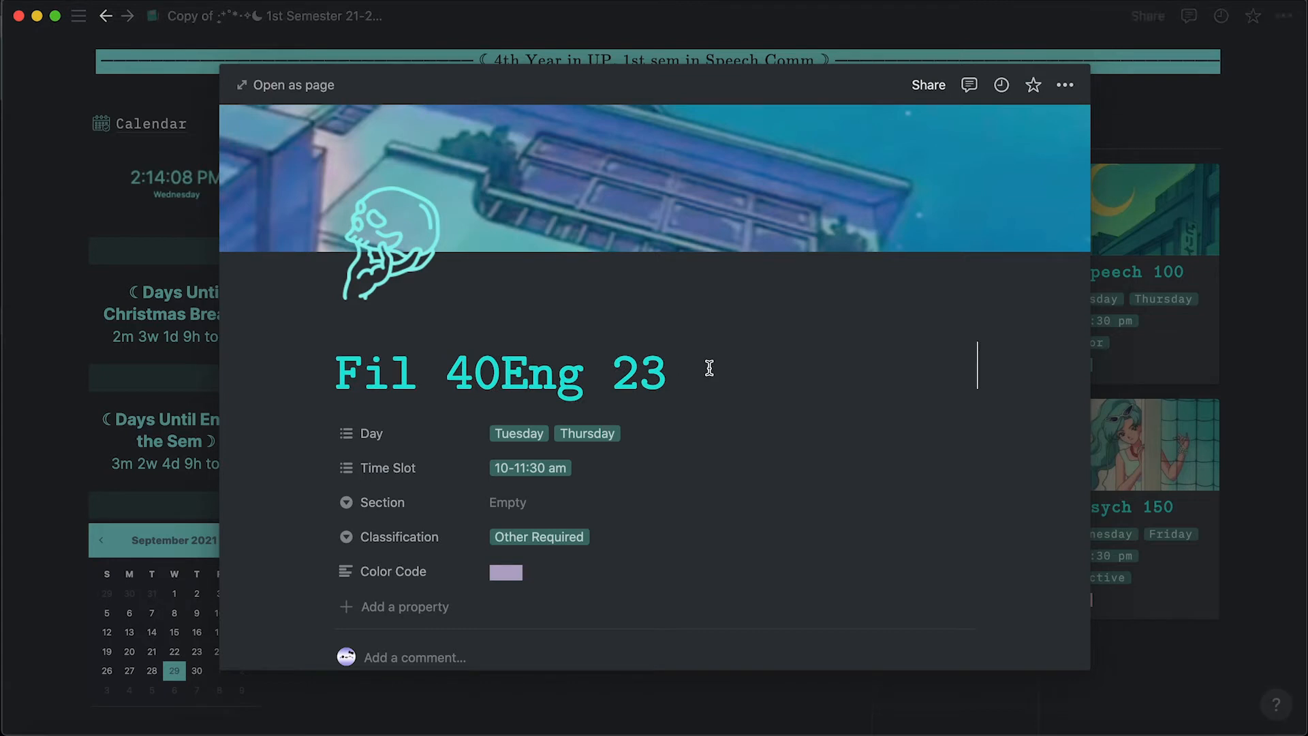
# Change the text of the remaining Eng 23 equation in the class page title to Fil~40.
pyautogui.click(614, 375)
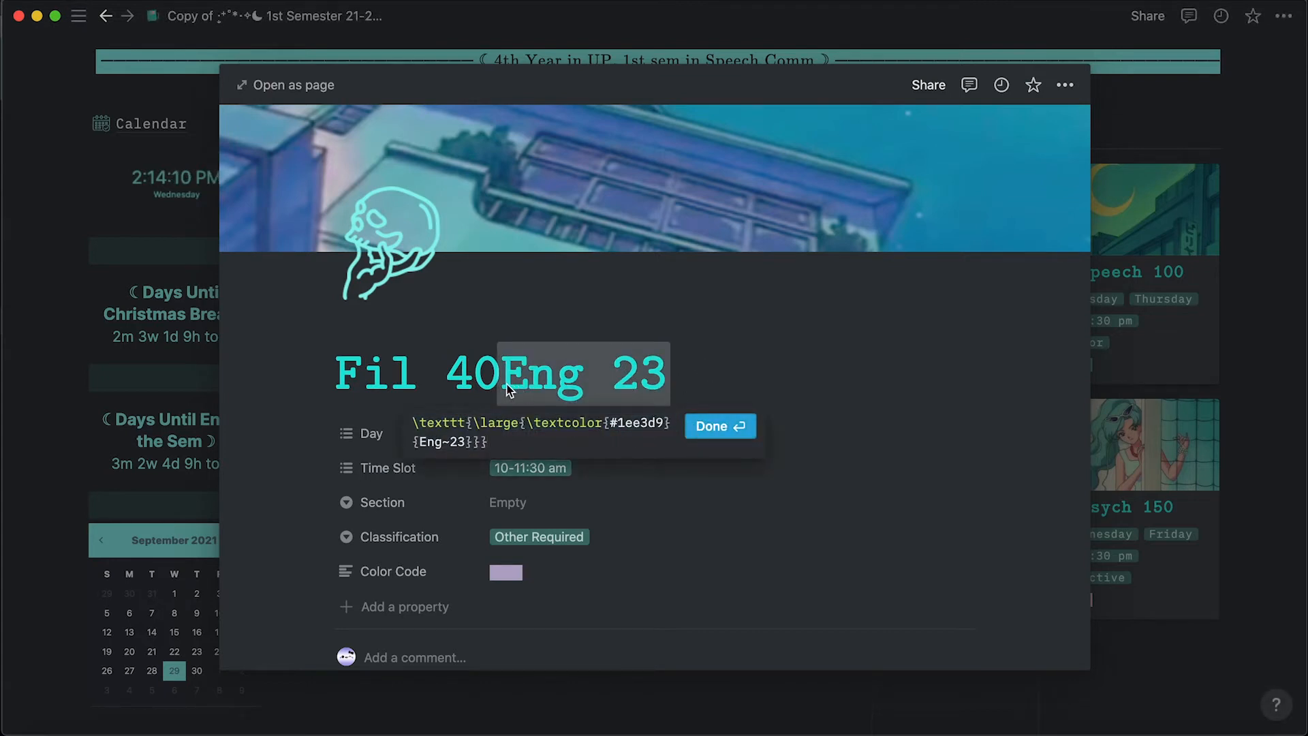
pyautogui.press('Left')
pyautogui.press('Left')
pyautogui.press('Left')
pyautogui.press('BackSpace')
pyautogui.press('BackSpace')
pyautogui.write('40')
pyautogui.moveTo(442, 443); pyautogui.dragTo(419, 443)
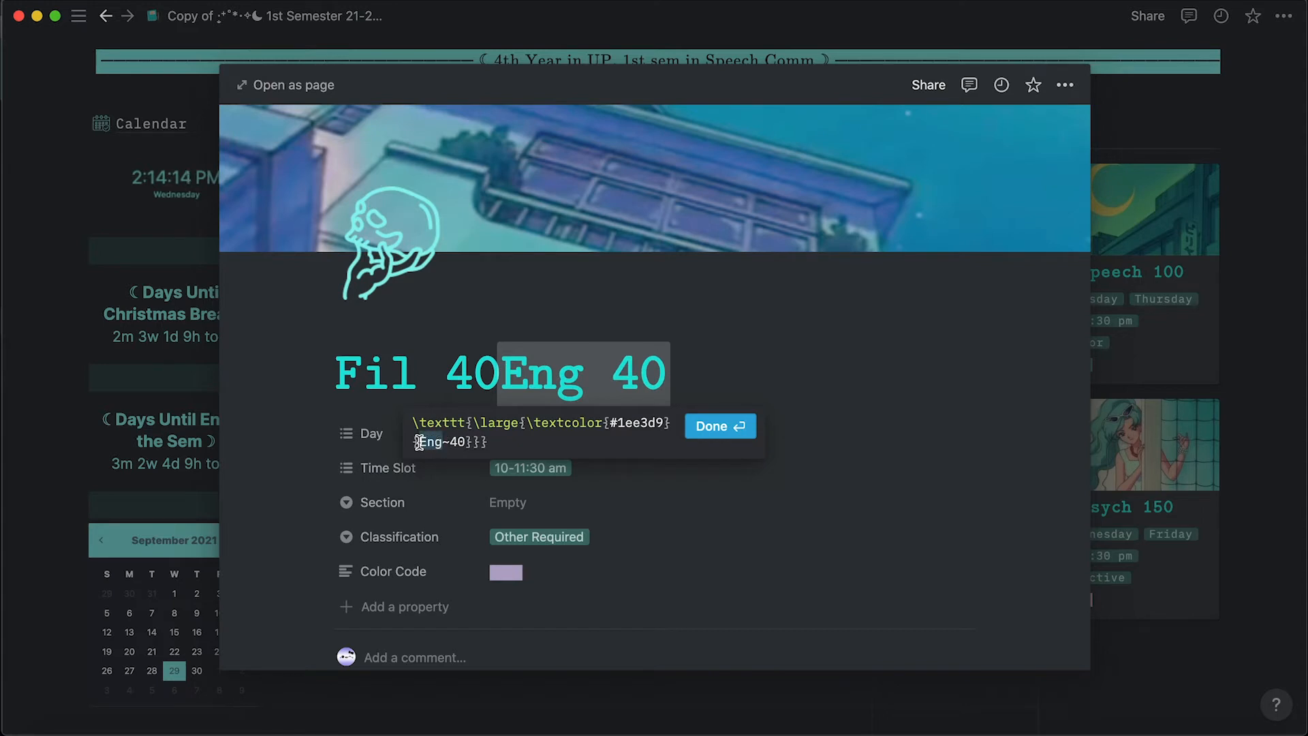
pyautogui.write('Fil')
pyautogui.click(715, 427)
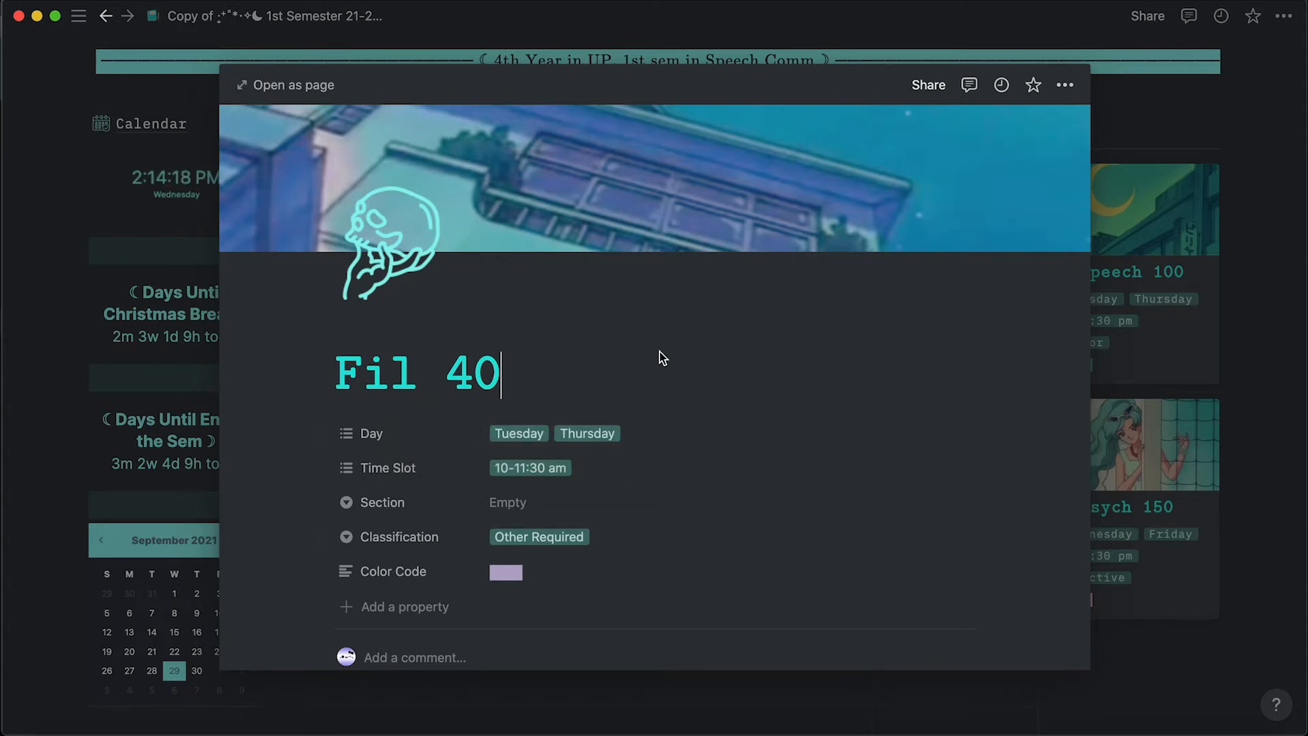
# Browse the emoji choices for the Fil 40 page icon and leave the skull icon in place.
pyautogui.scroll(-2, 702, 458)
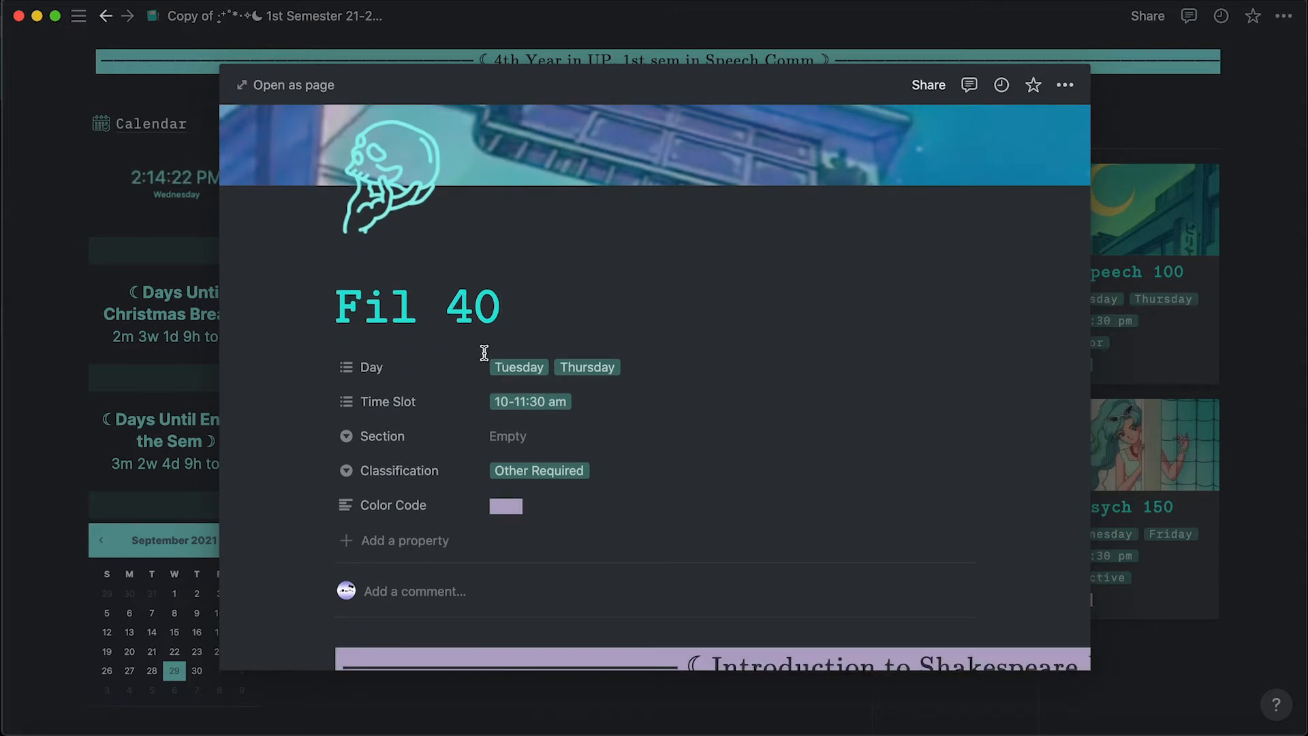
pyautogui.scroll(-2, 481, 354)
pyautogui.scroll(4, 436, 286)
pyautogui.click(403, 239)
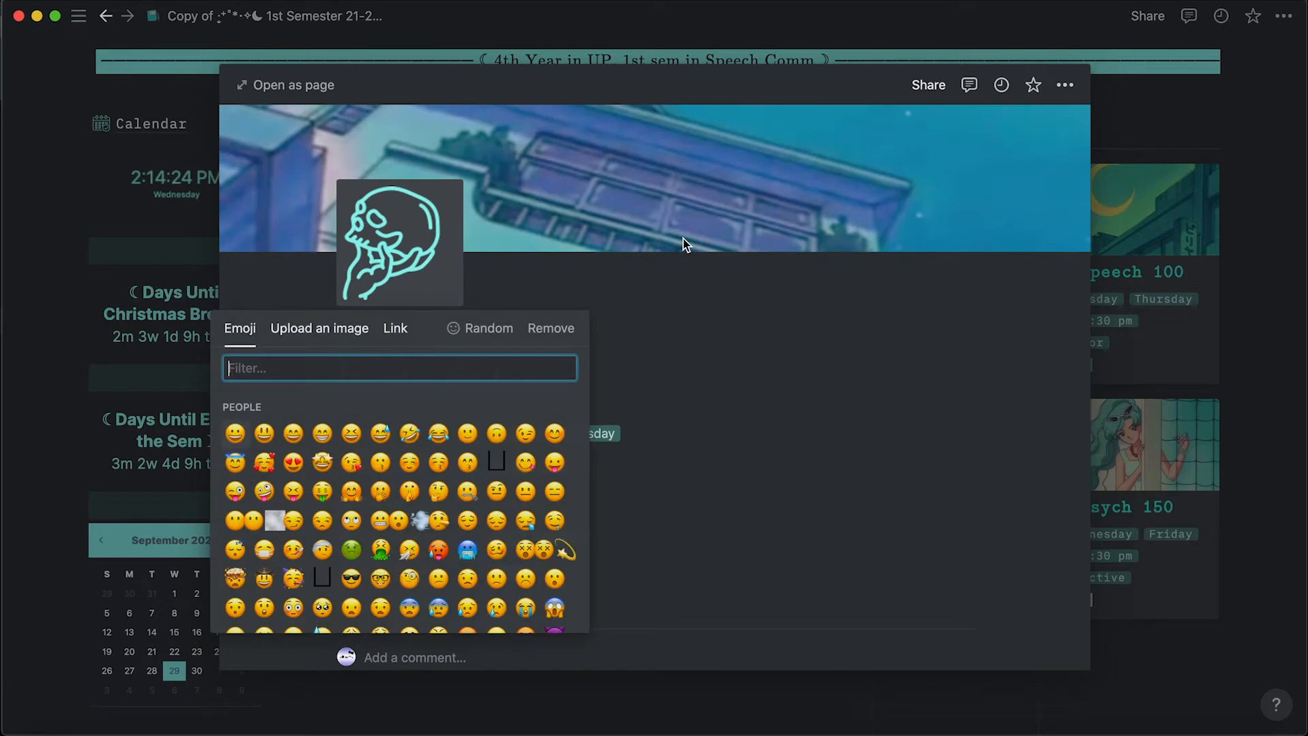
pyautogui.scroll(-5, 402, 512)
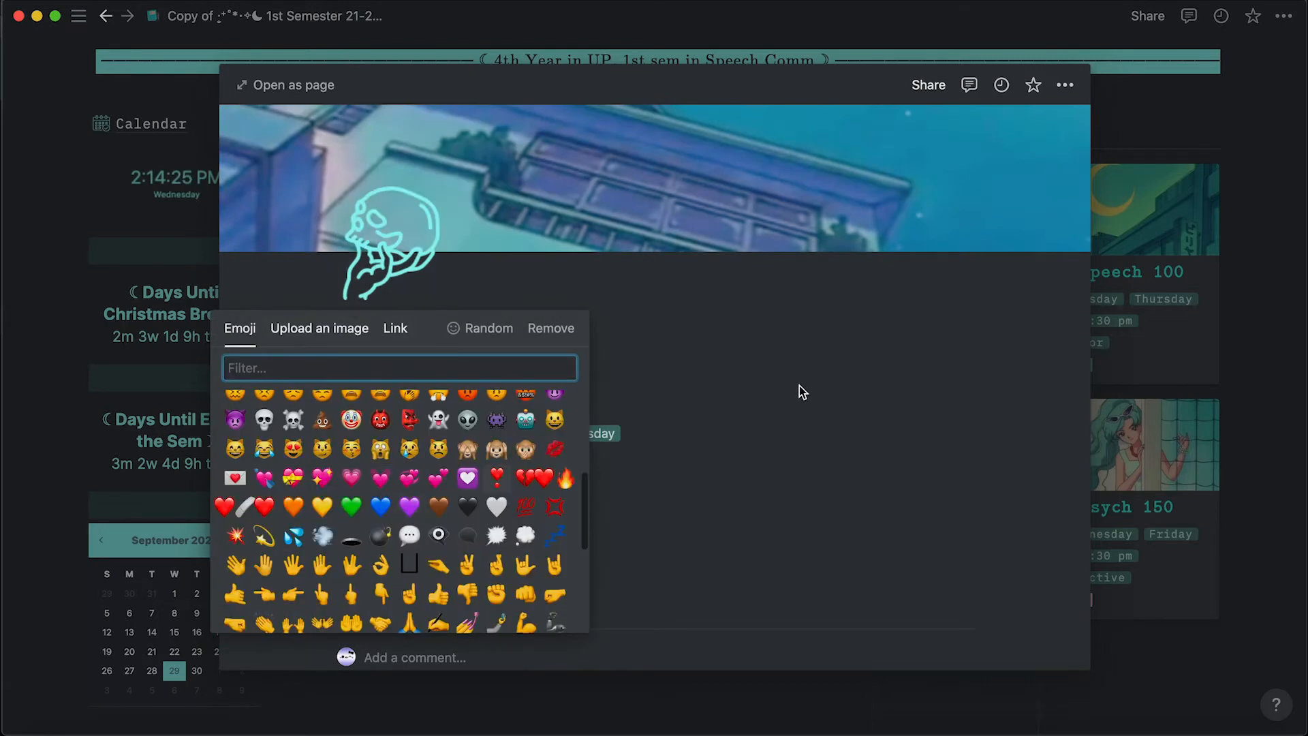
pyautogui.click(783, 341)
# Replace the Fil 40 class days with Wednesday and Friday.
pyautogui.scroll(-2, 736, 402)
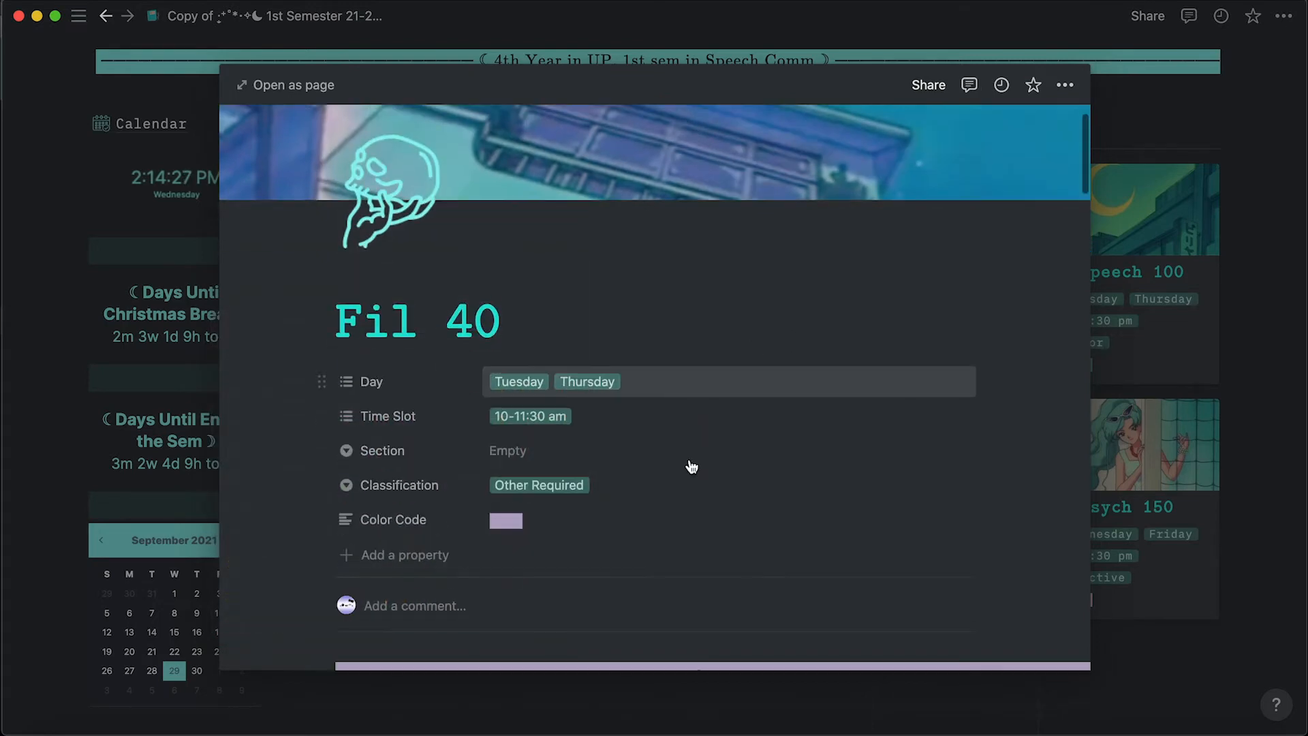
pyautogui.click(528, 380)
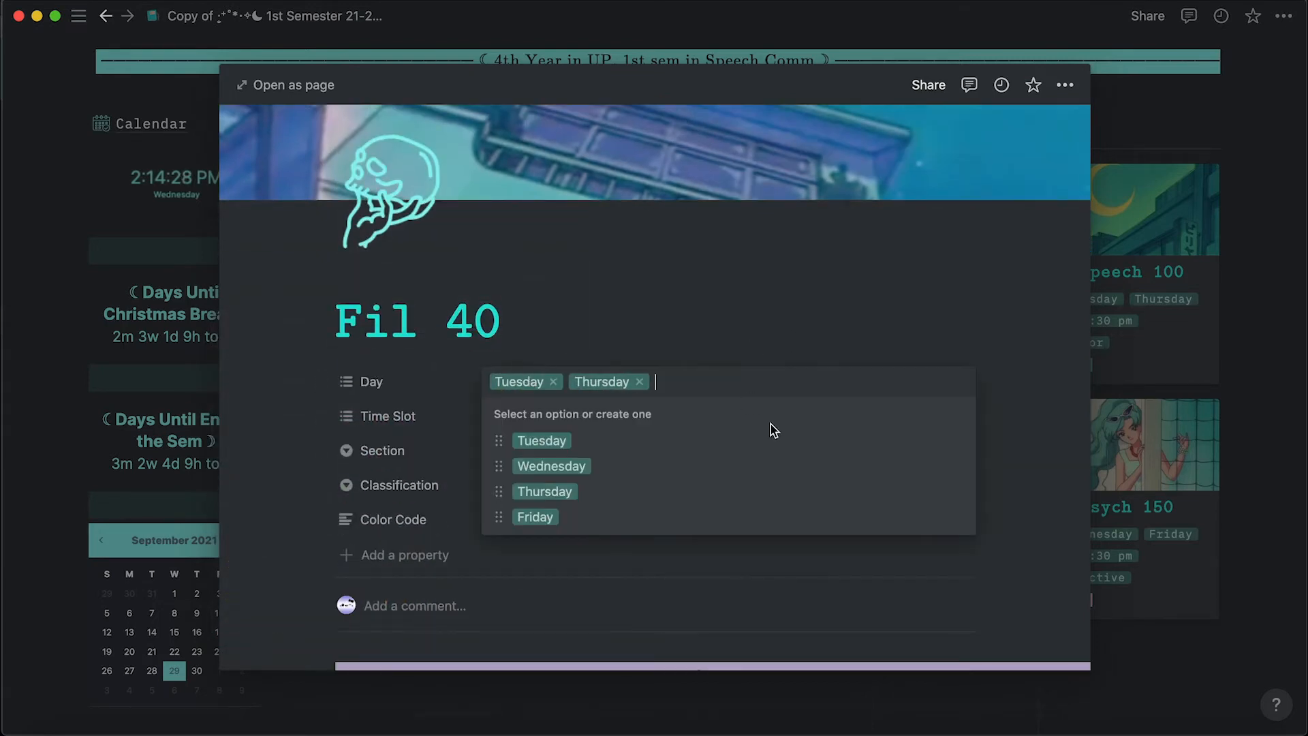
pyautogui.click(554, 382)
pyautogui.click(556, 382)
pyautogui.click(553, 466)
pyautogui.click(549, 517)
pyautogui.click(628, 327)
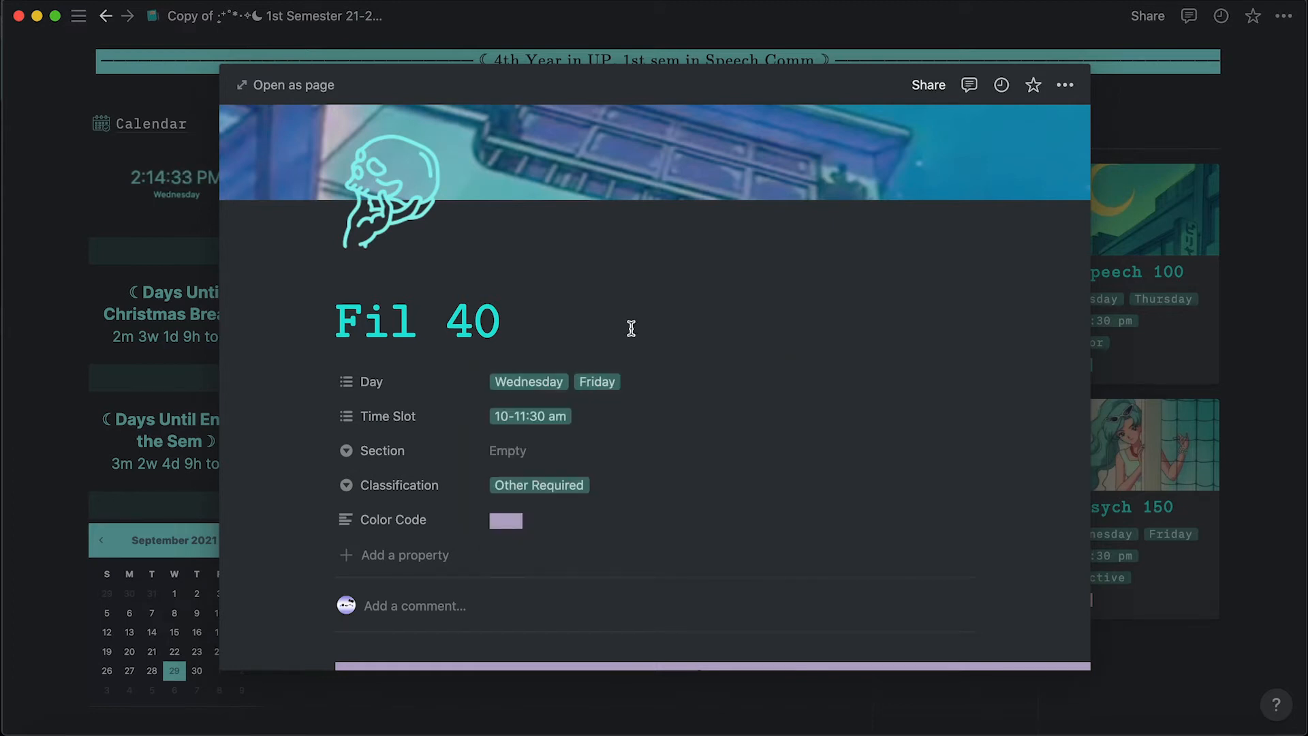
# Change the Fil 40 time slot to the existing 2:30-4 option, removing the 10-11:30 am one.
pyautogui.click(527, 419)
pyautogui.click(581, 525)
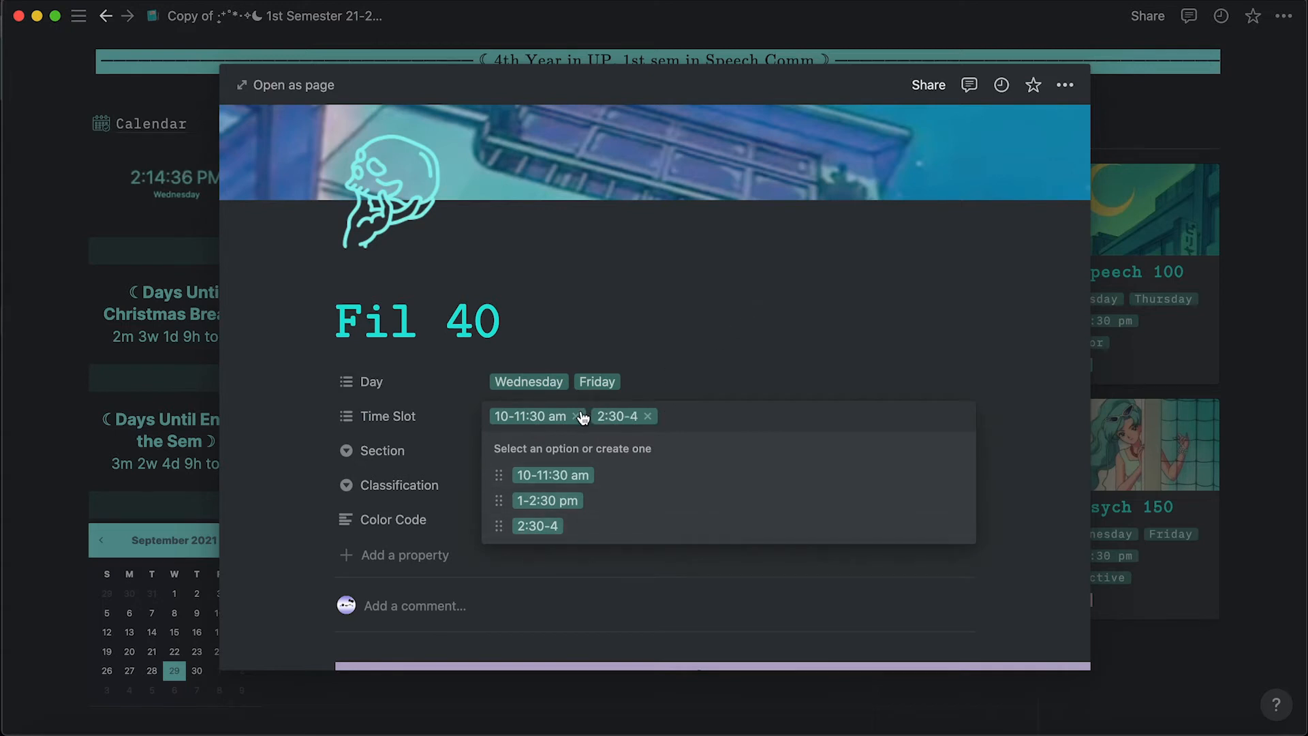
pyautogui.click(579, 415)
pyautogui.click(749, 310)
# Leave the section empty, set the Fil 40 classification to GE and return to the dashboard.
pyautogui.click(518, 453)
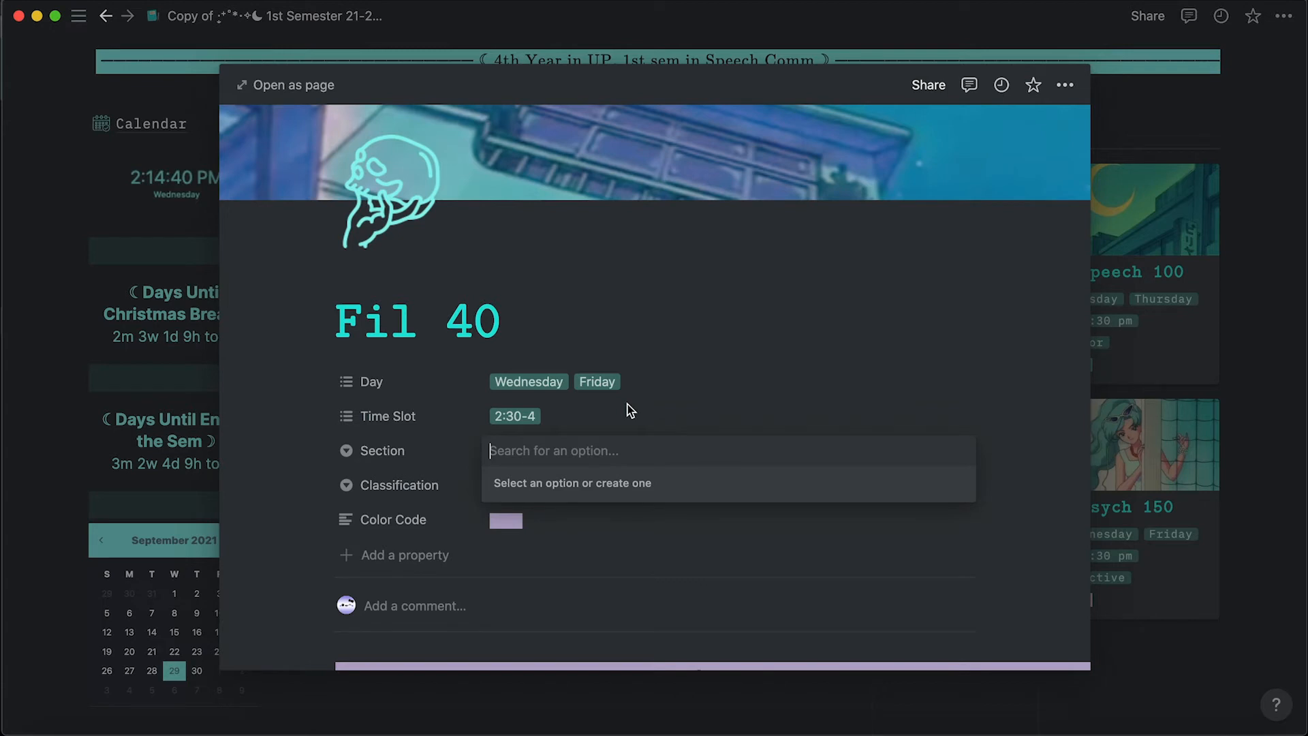
pyautogui.click(786, 401)
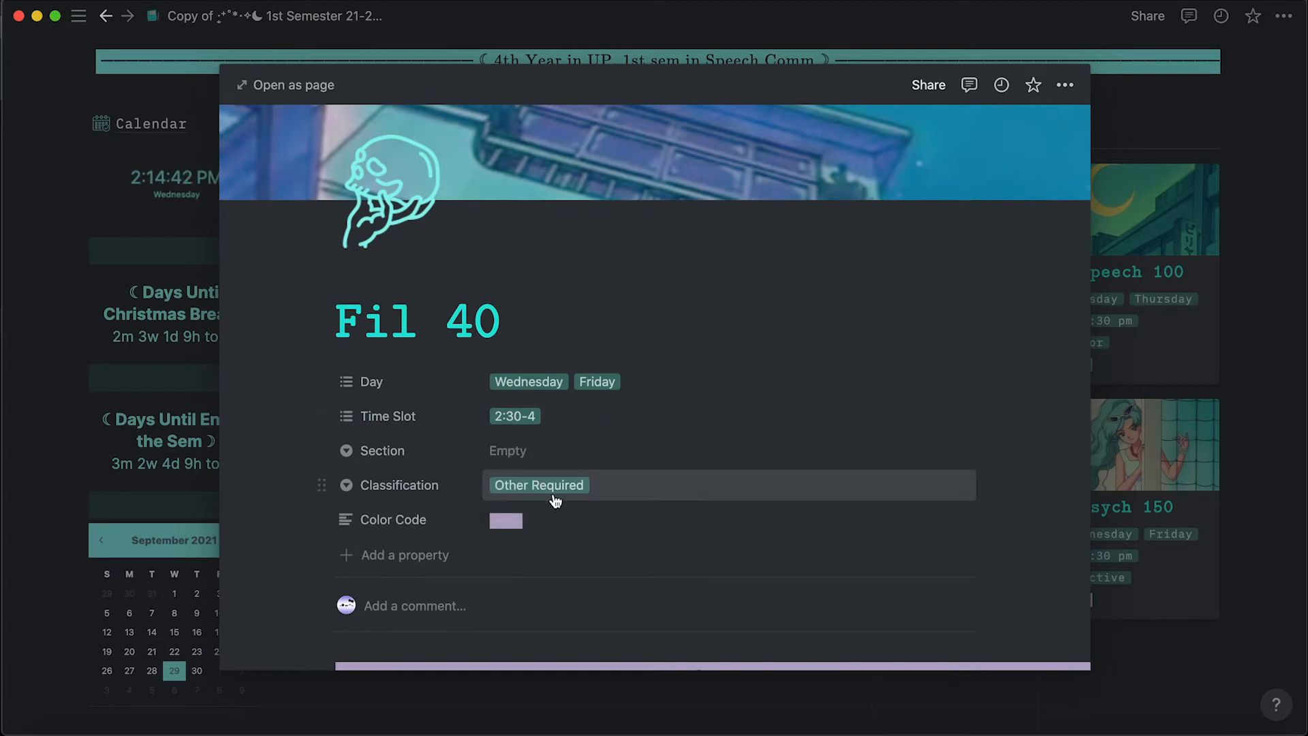
pyautogui.click(551, 484)
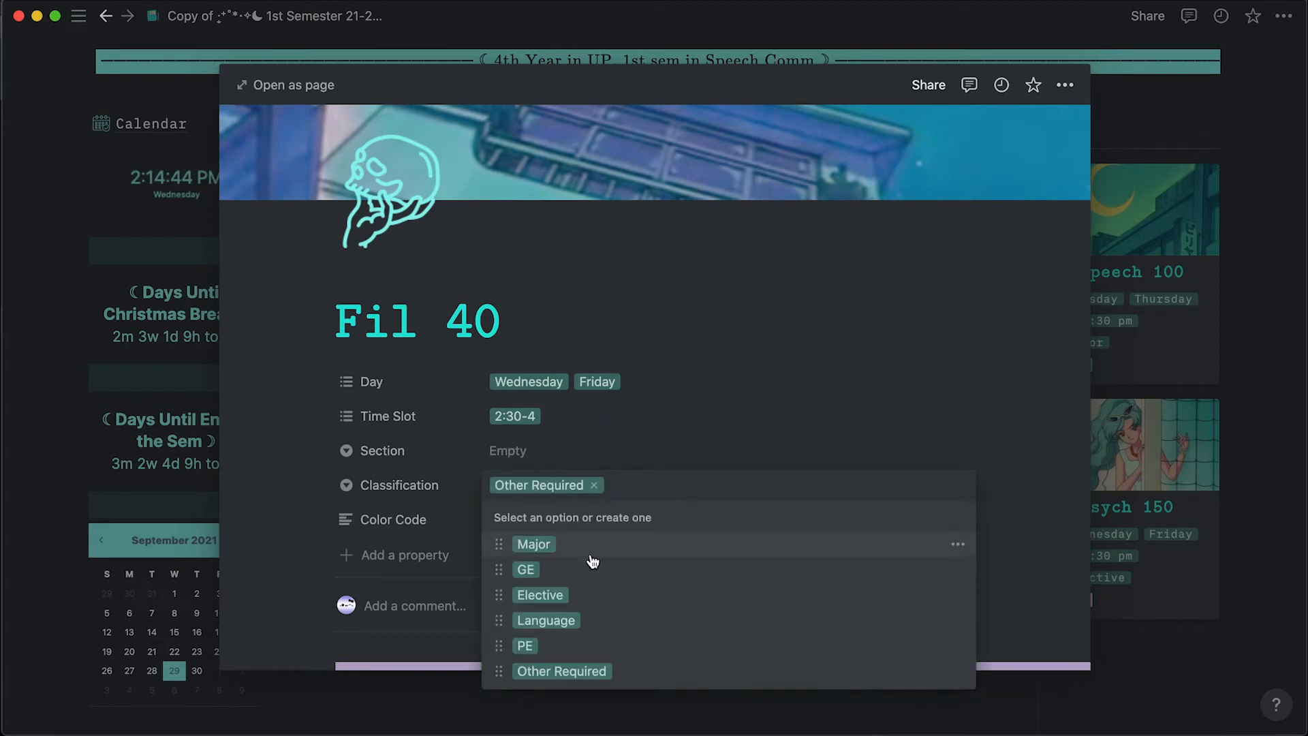
pyautogui.click(564, 570)
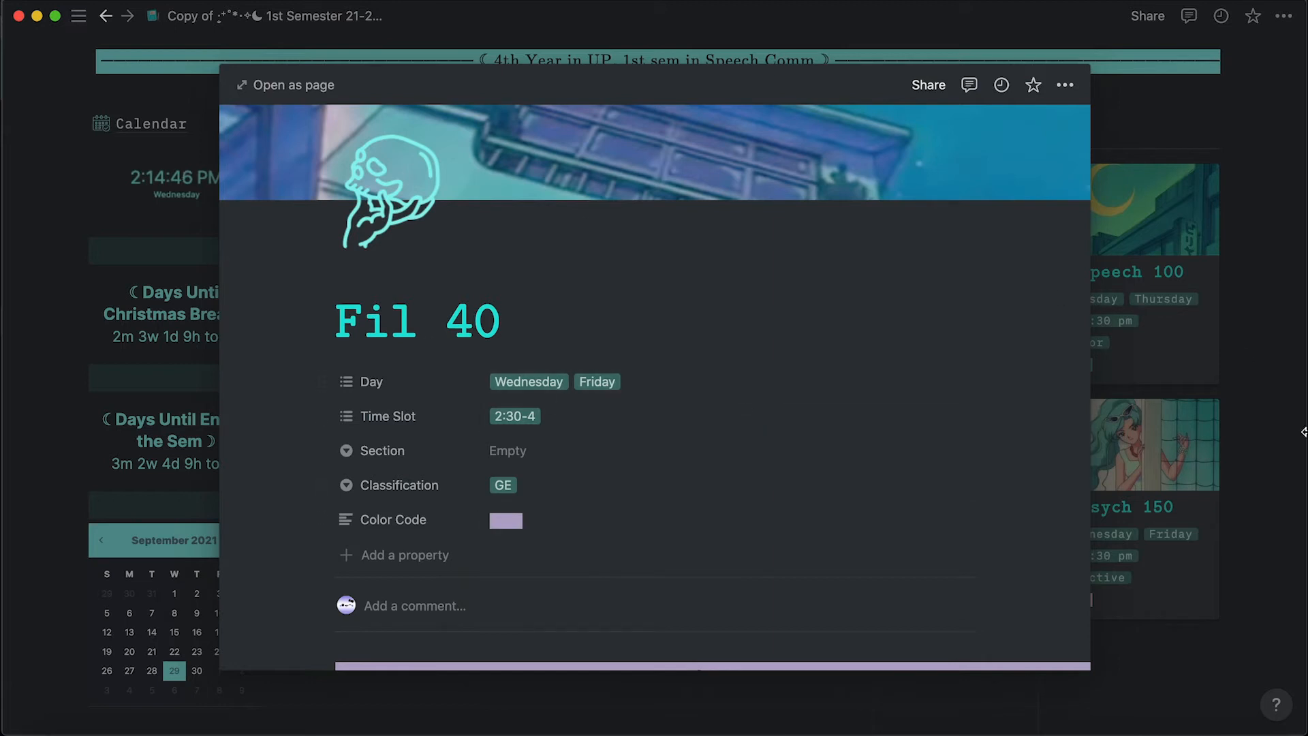
pyautogui.click(1282, 470)
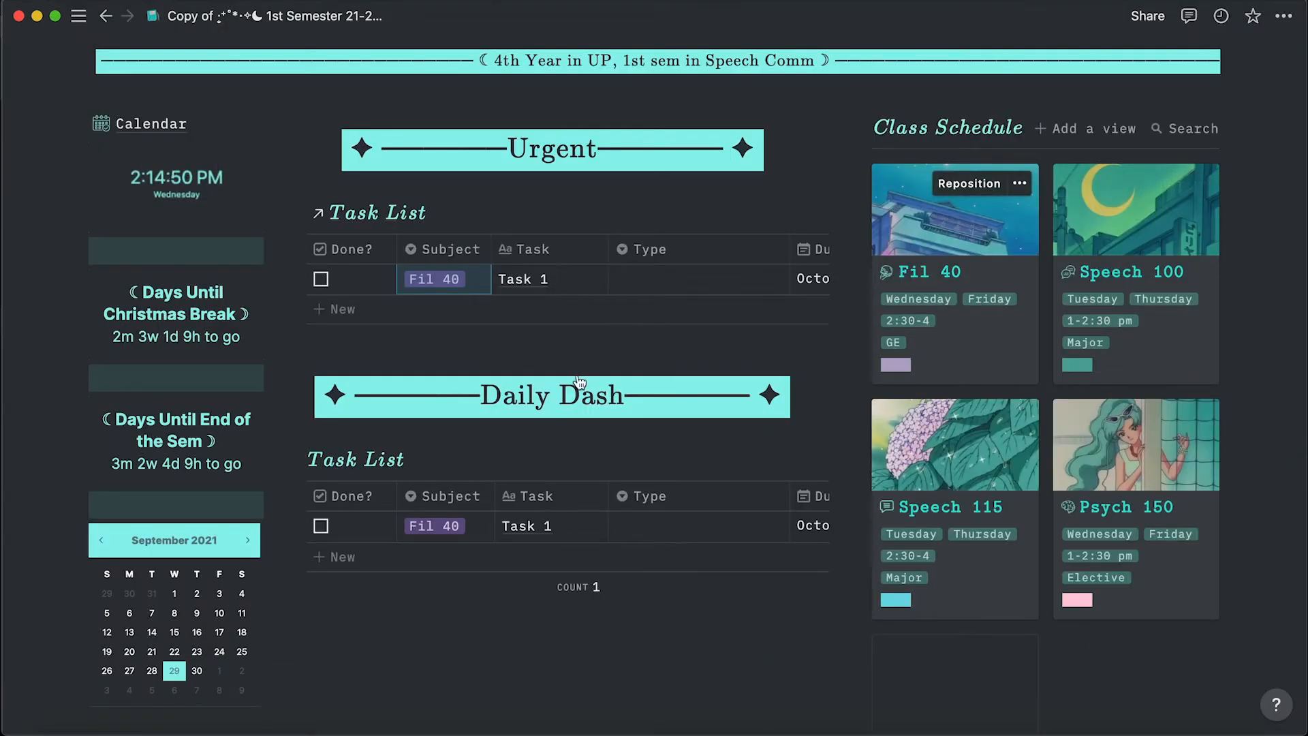
# Open the Fil 40 class page and look over its sections from Class Info down to Exam Schedule.
pyautogui.click(937, 265)
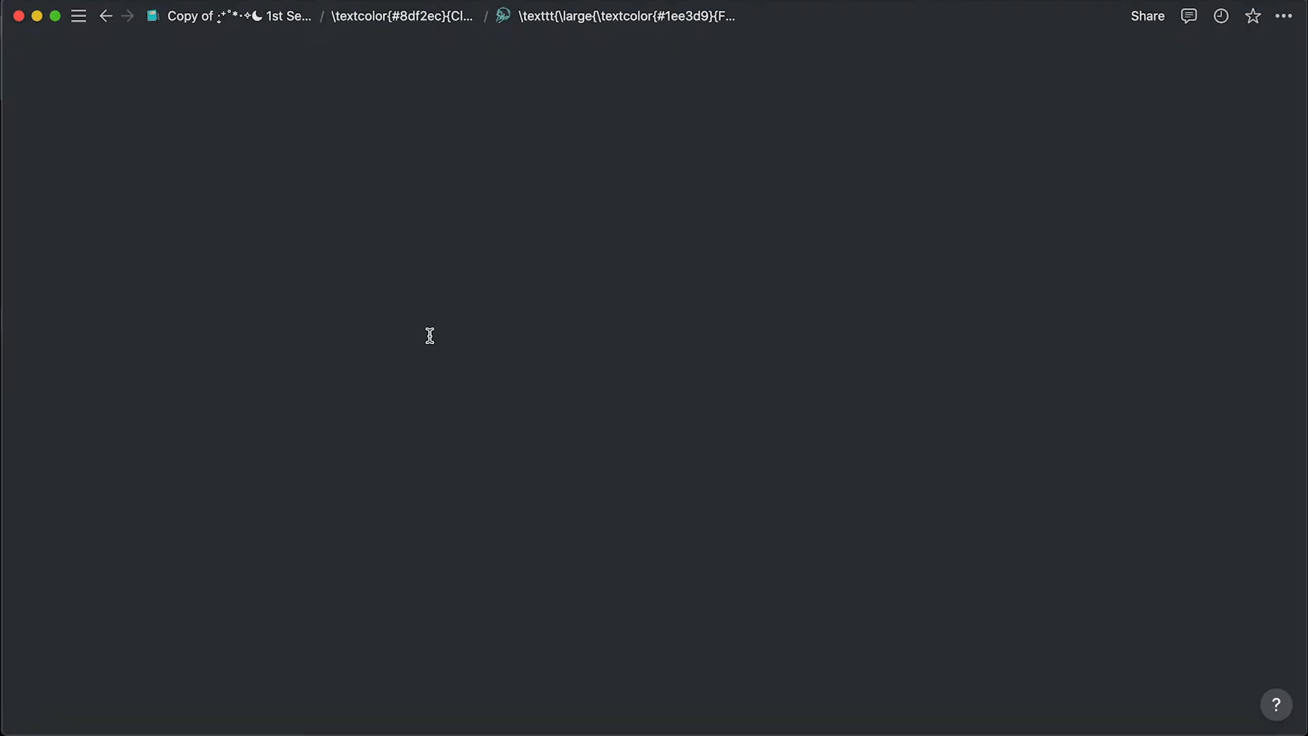
pyautogui.scroll(-6, 429, 336)
pyautogui.scroll(-11, 429, 336)
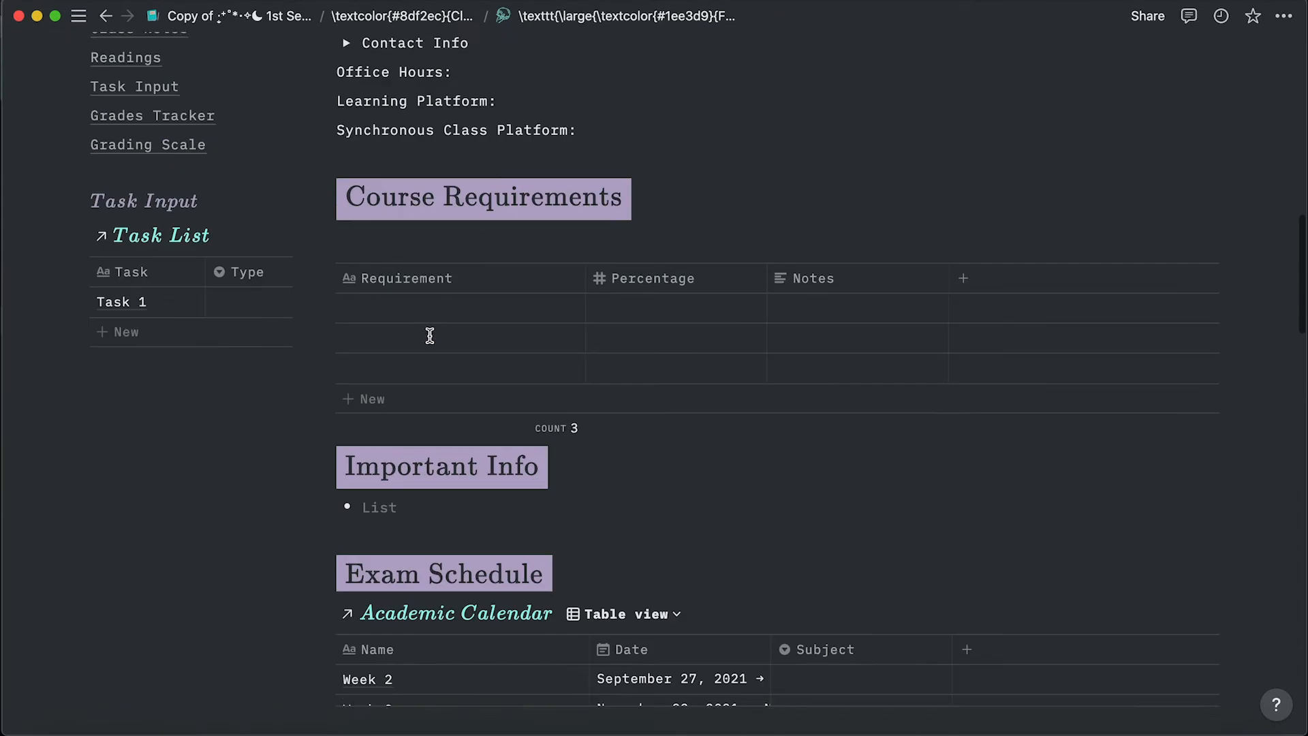
pyautogui.scroll(-1, 477, 485)
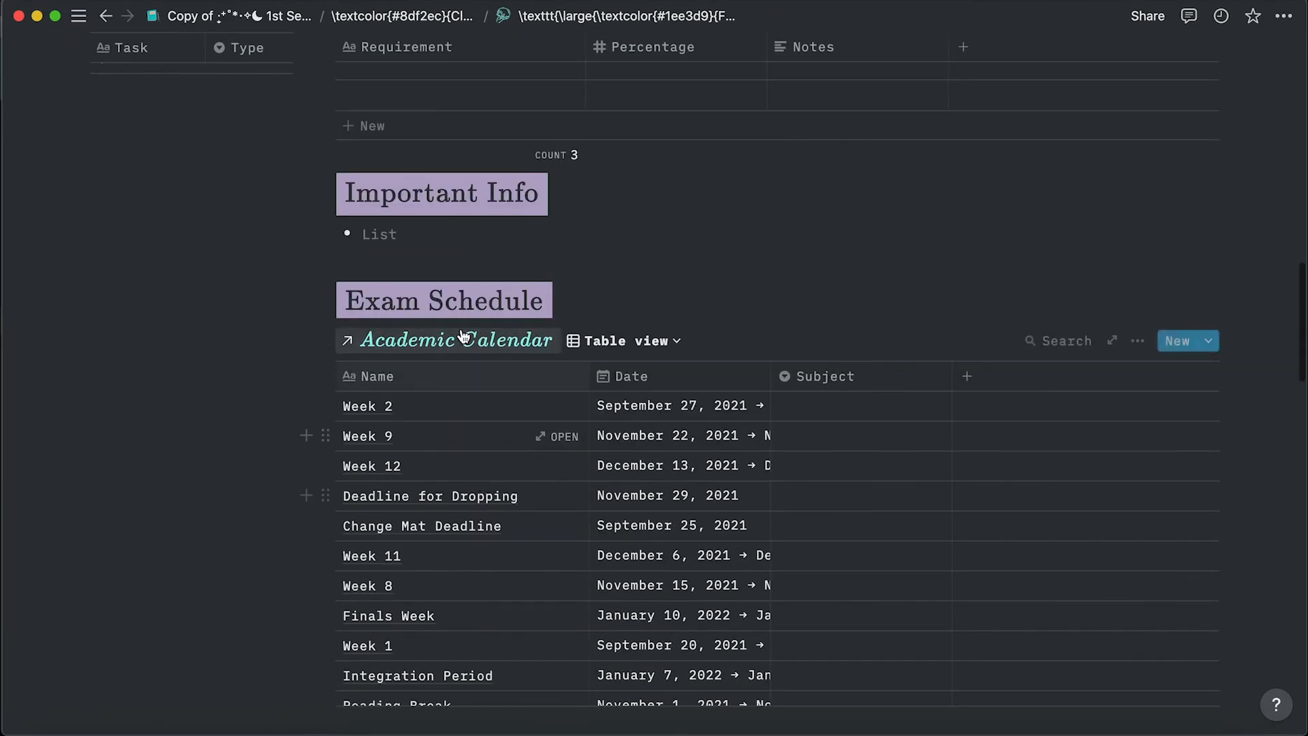
pyautogui.scroll(18, 381, 306)
pyautogui.scroll(-18, 302, 489)
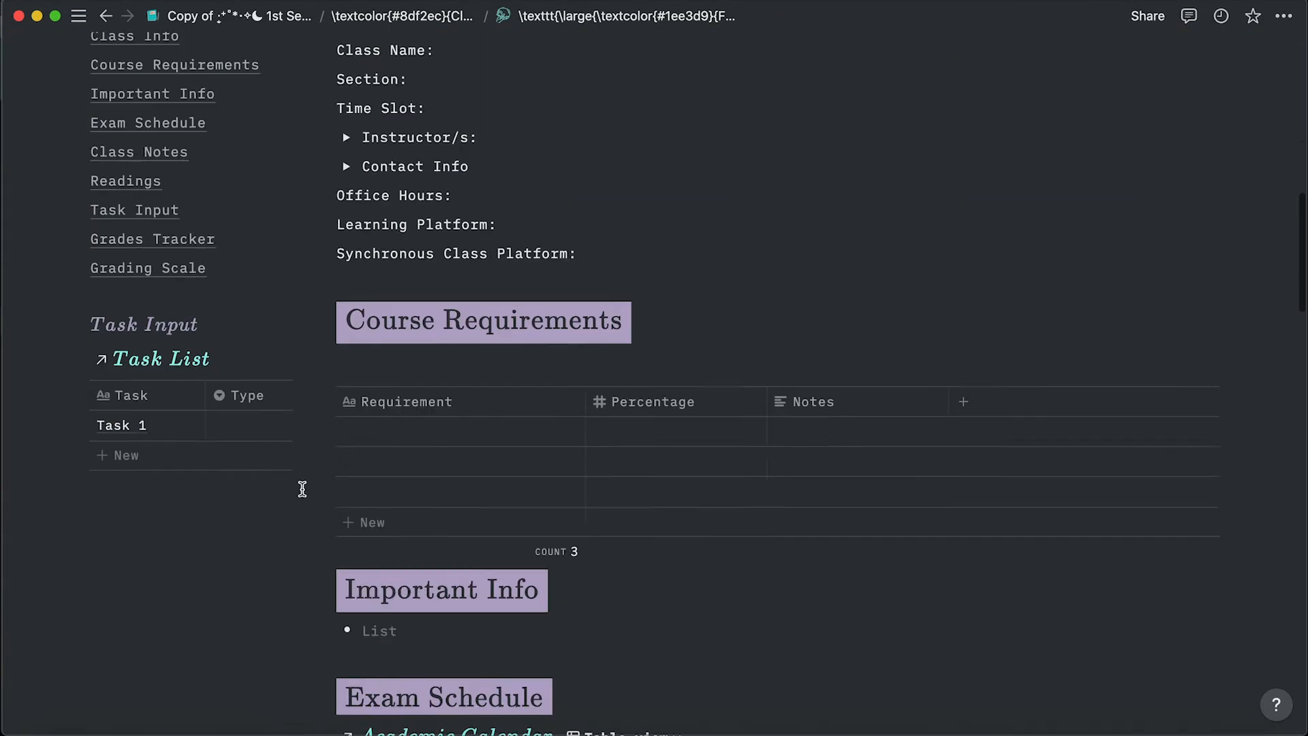
pyautogui.scroll(-10, 673, 501)
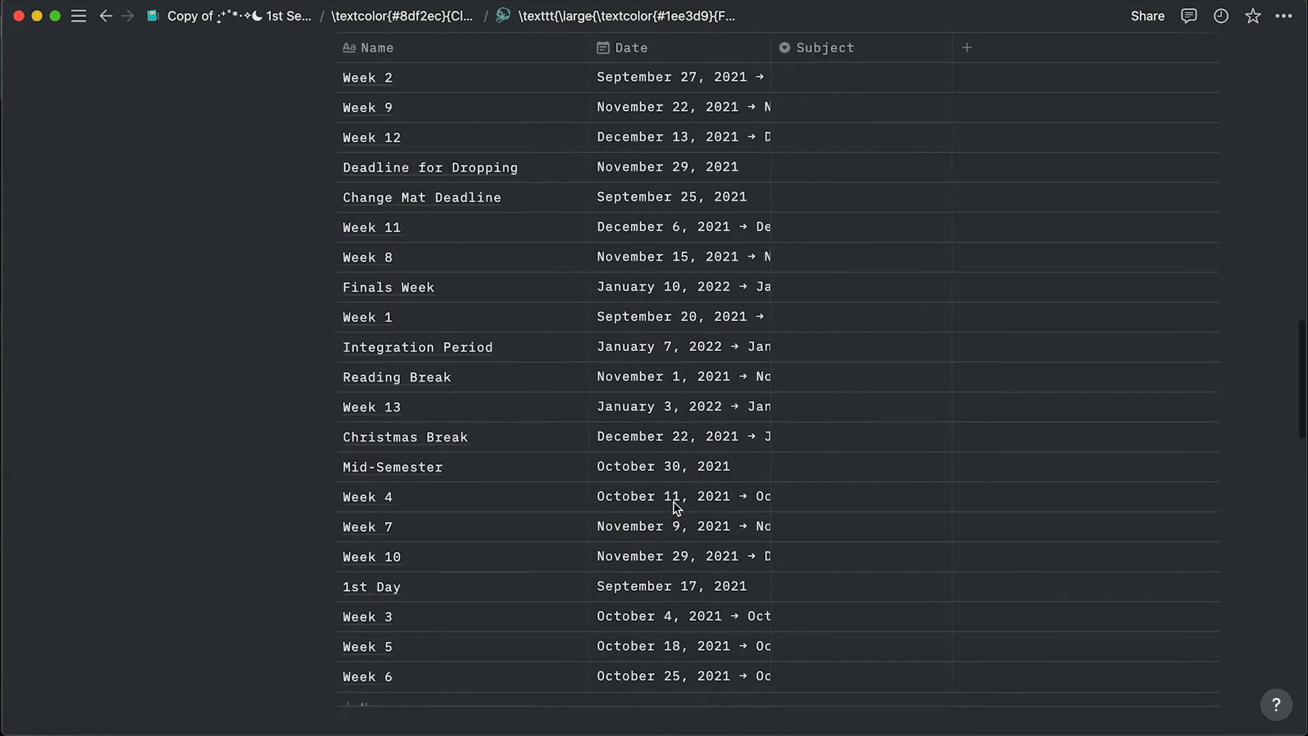
pyautogui.scroll(9, 673, 501)
pyautogui.scroll(-1, 633, 96)
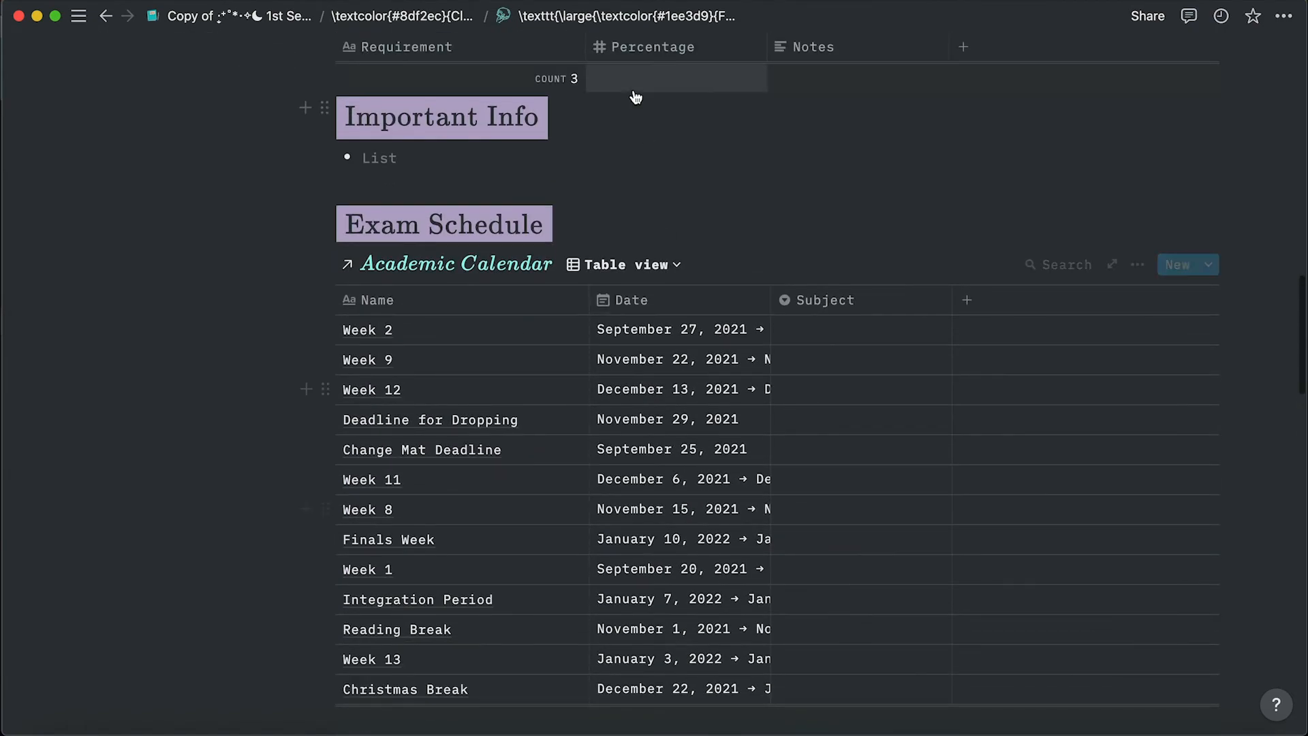
pyautogui.scroll(10, 570, 277)
pyautogui.scroll(-6, 569, 277)
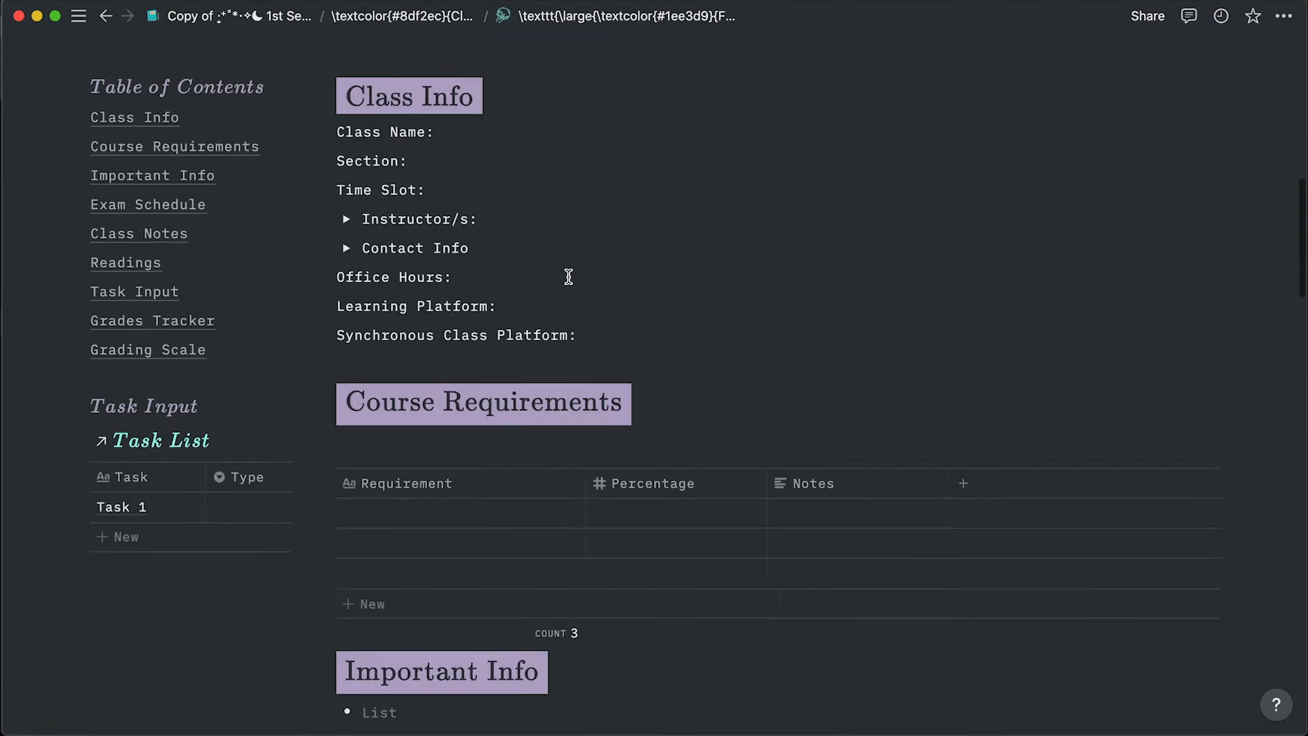
pyautogui.scroll(5, 569, 277)
pyautogui.scroll(-4, 263, 327)
pyautogui.moveTo(813, 326); pyautogui.dragTo(860, 322)
pyautogui.moveTo(334, 346); pyautogui.dragTo(307, 337)
pyautogui.scroll(4, 601, 286)
pyautogui.scroll(-10, 542, 184)
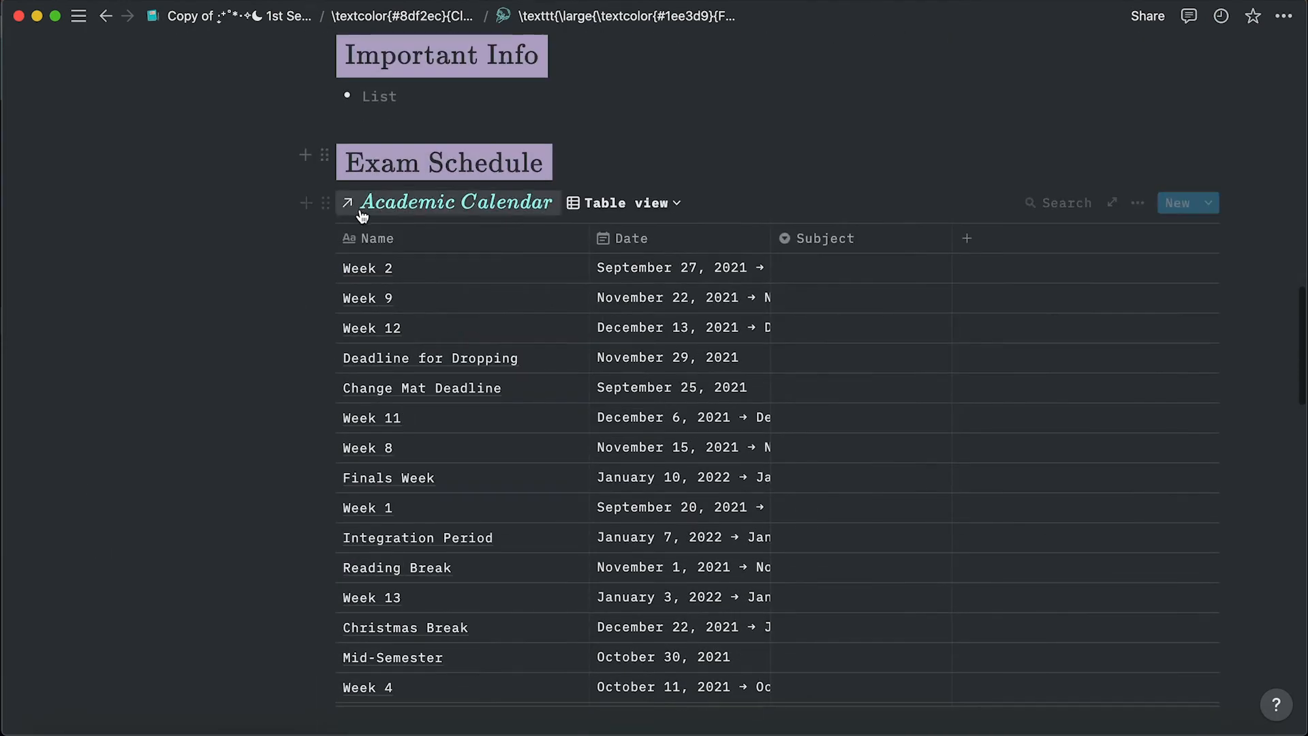
# Check which views the Academic Calendar in the Exam Schedule section offers and look through its table entries.
pyautogui.click(641, 202)
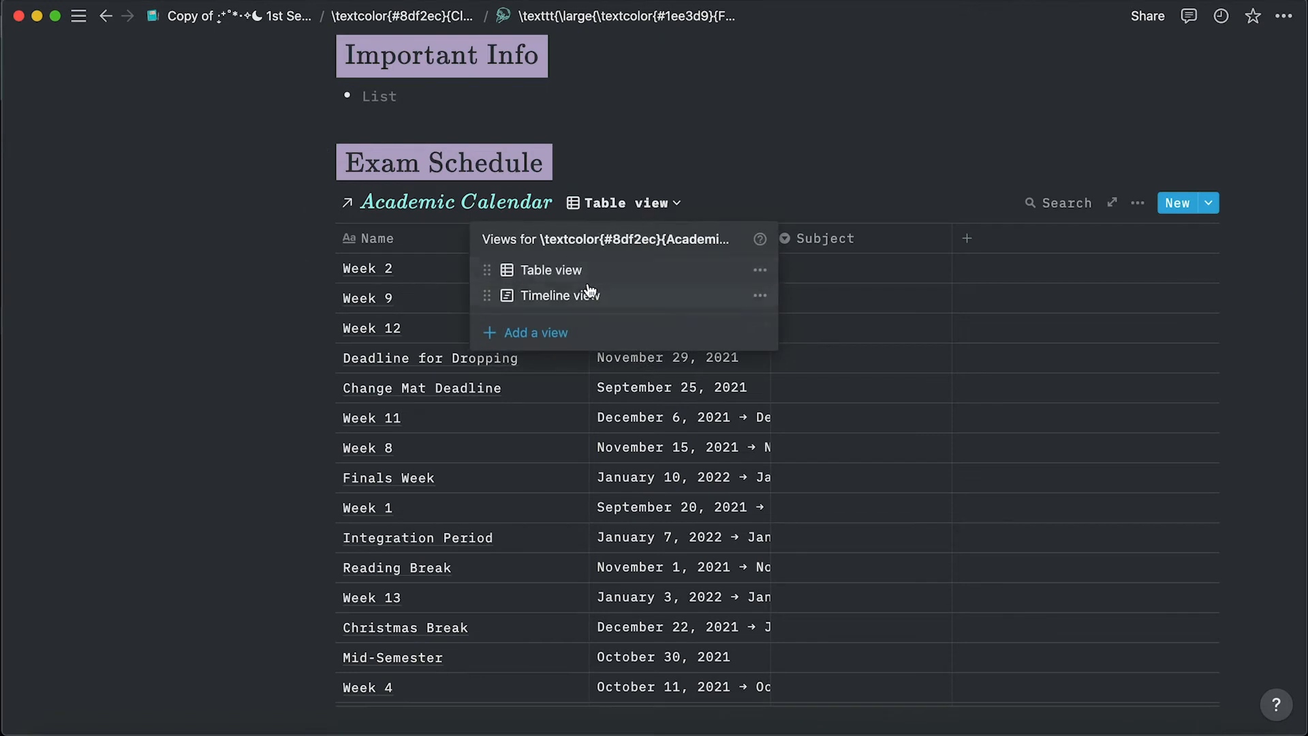
pyautogui.click(631, 194)
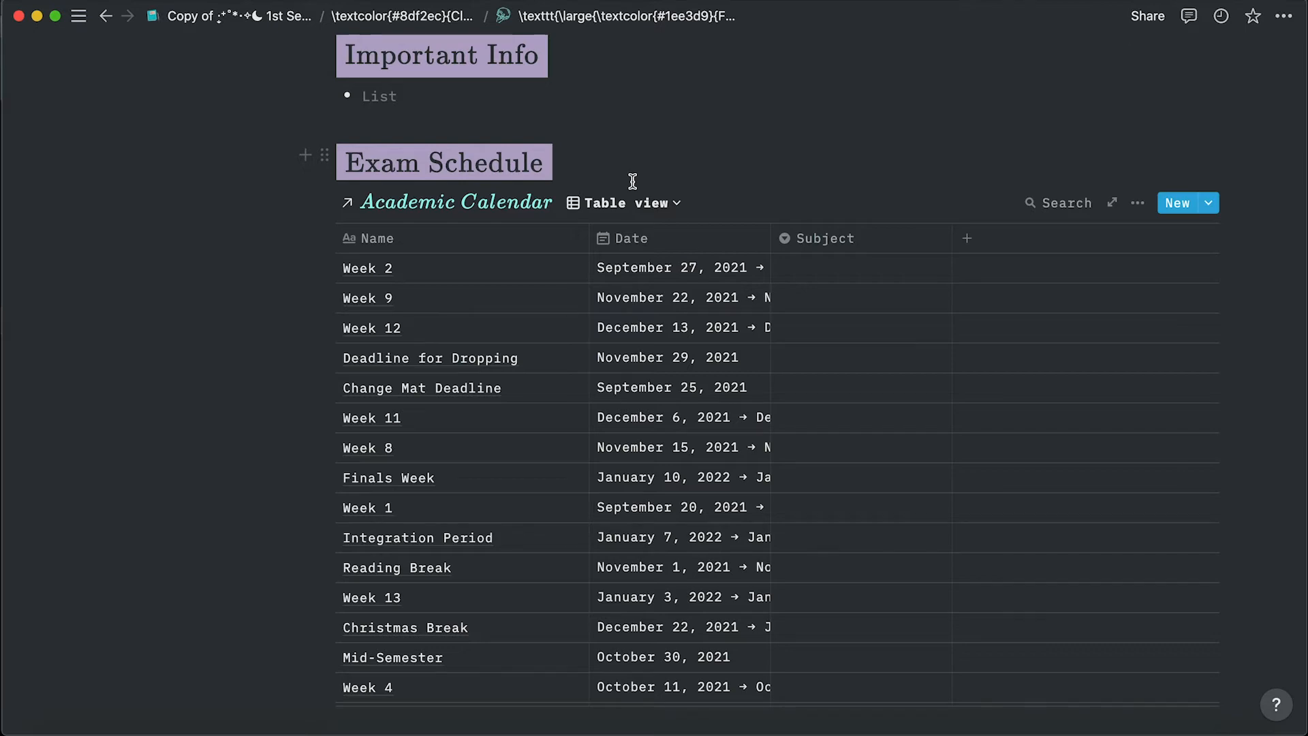
pyautogui.scroll(-5, 569, 403)
pyautogui.scroll(5, 569, 402)
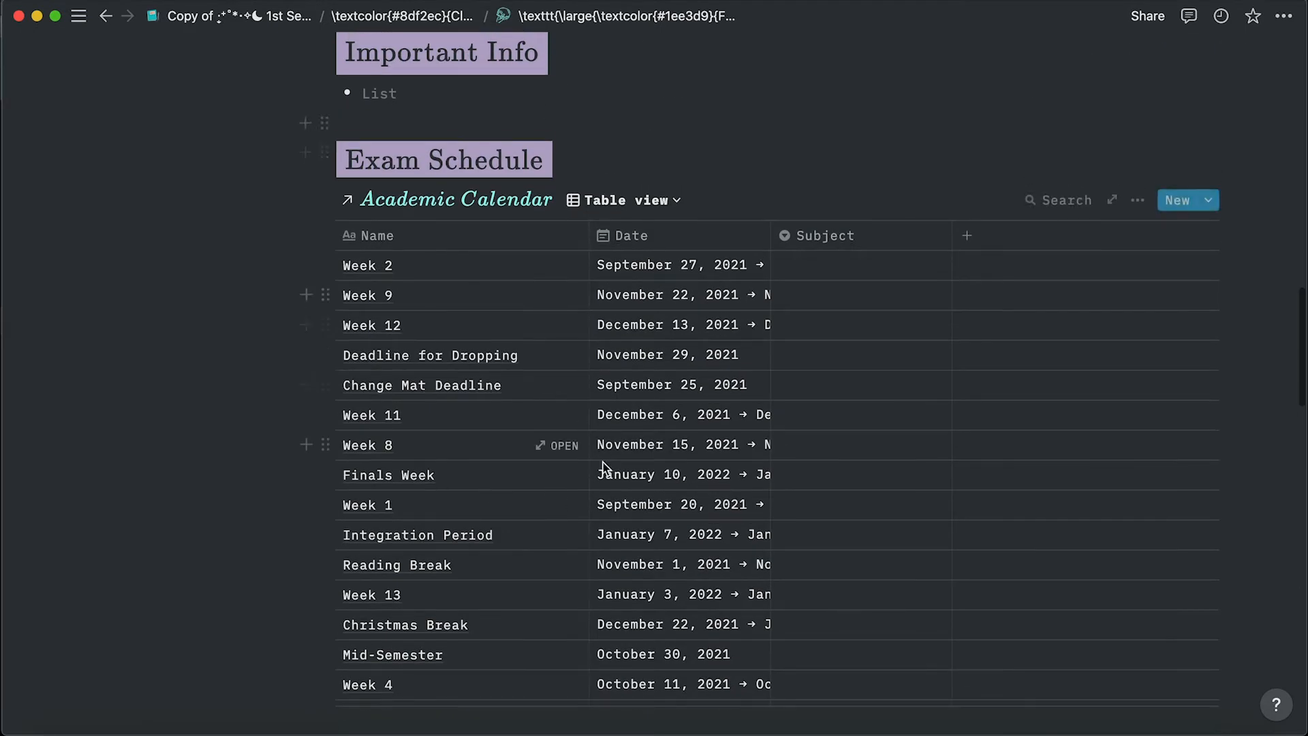
pyautogui.click(667, 215)
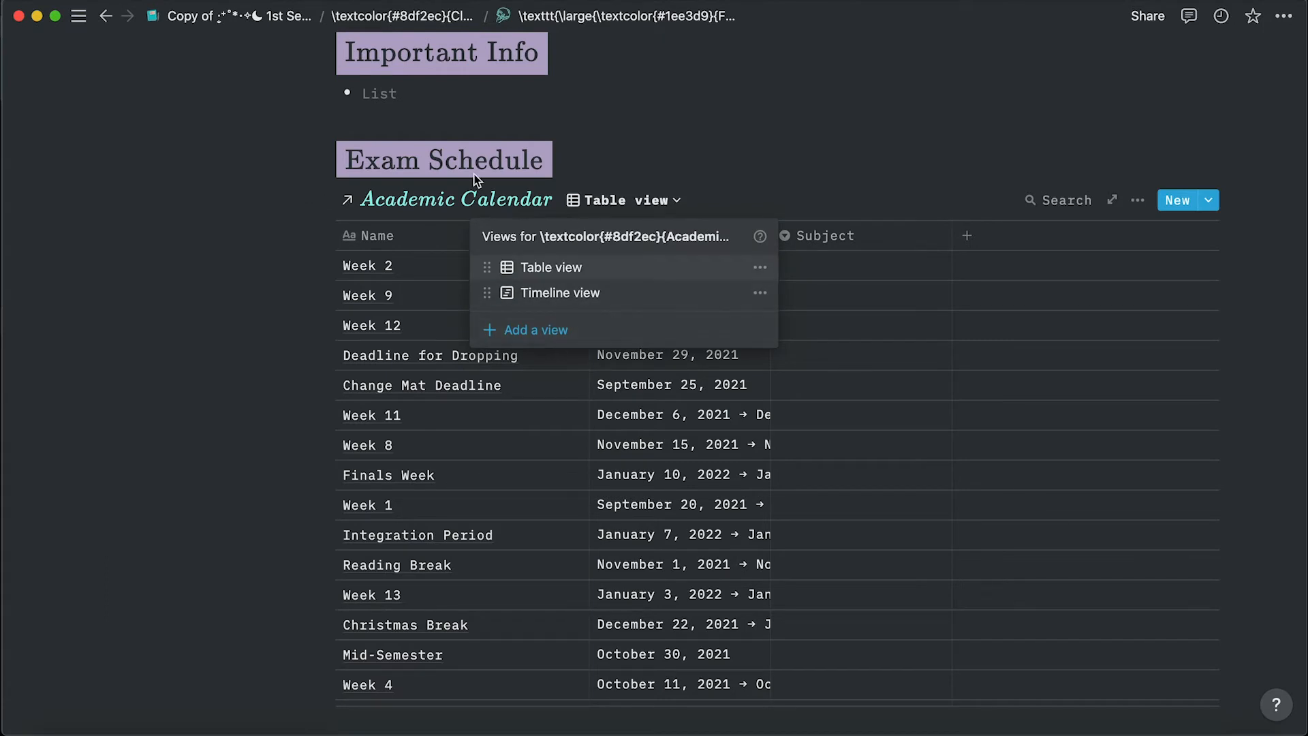
pyautogui.click(263, 222)
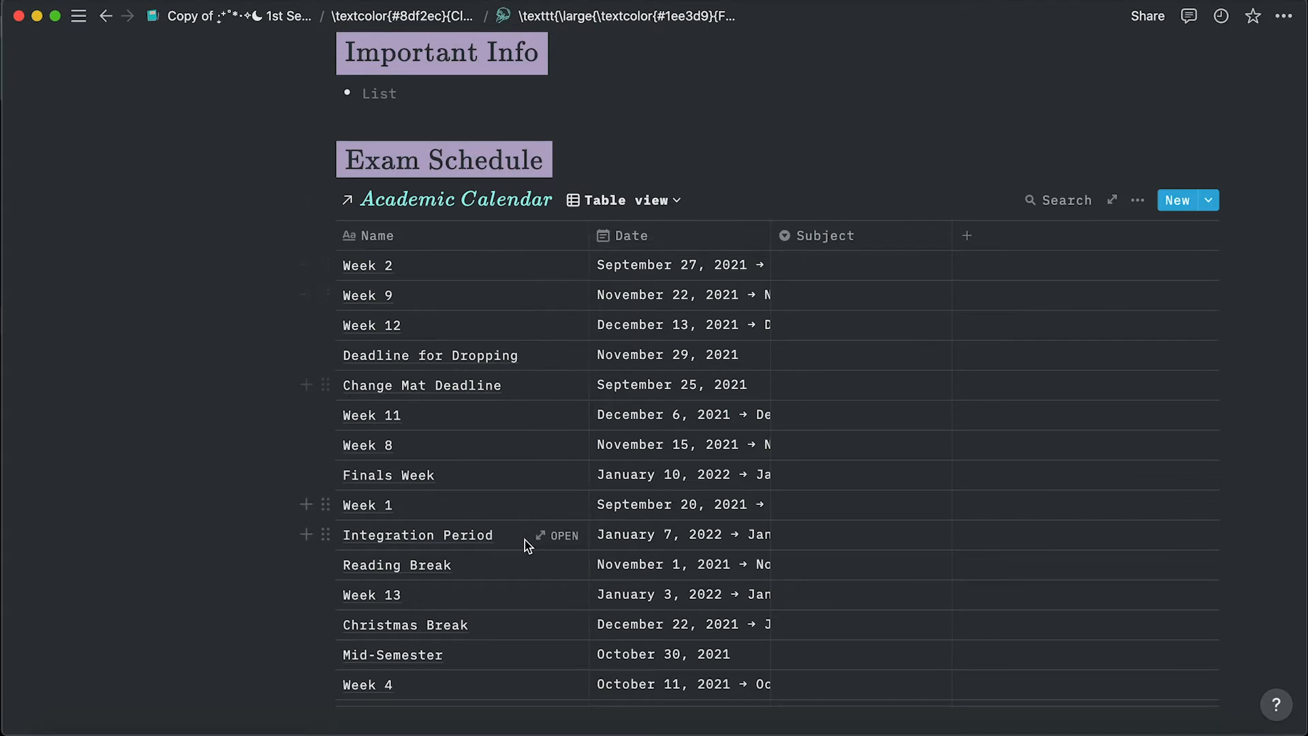
# Delete the Table view from the Exam Schedule's Academic Calendar and look along the remaining timeline.
pyautogui.click(622, 200)
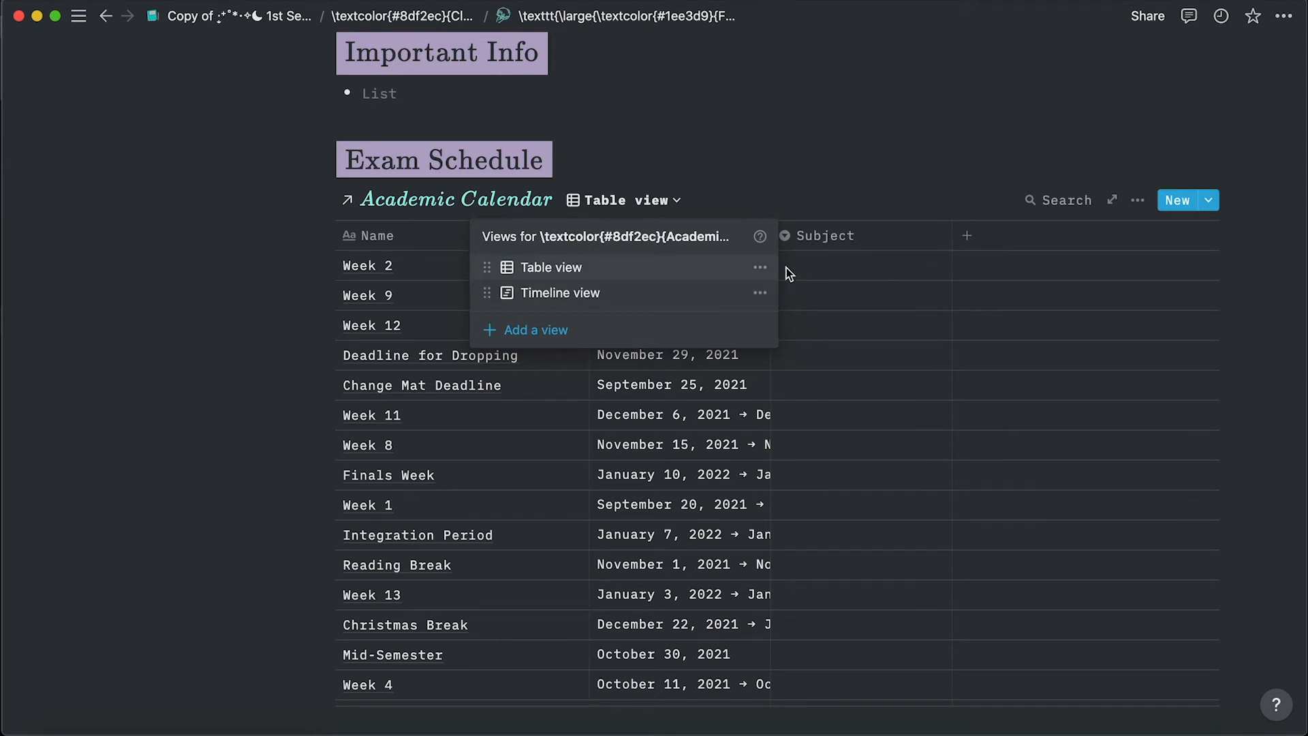
pyautogui.click(761, 270)
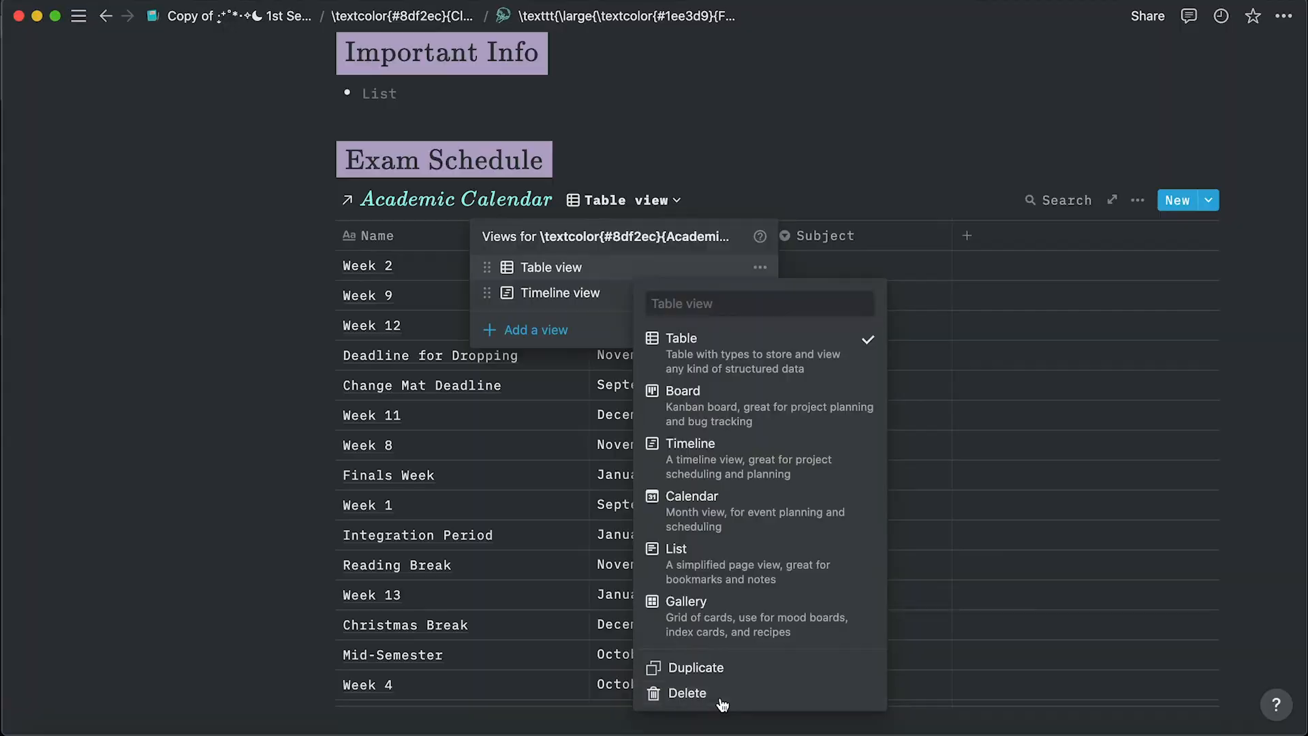
pyautogui.click(719, 696)
pyautogui.click(742, 379)
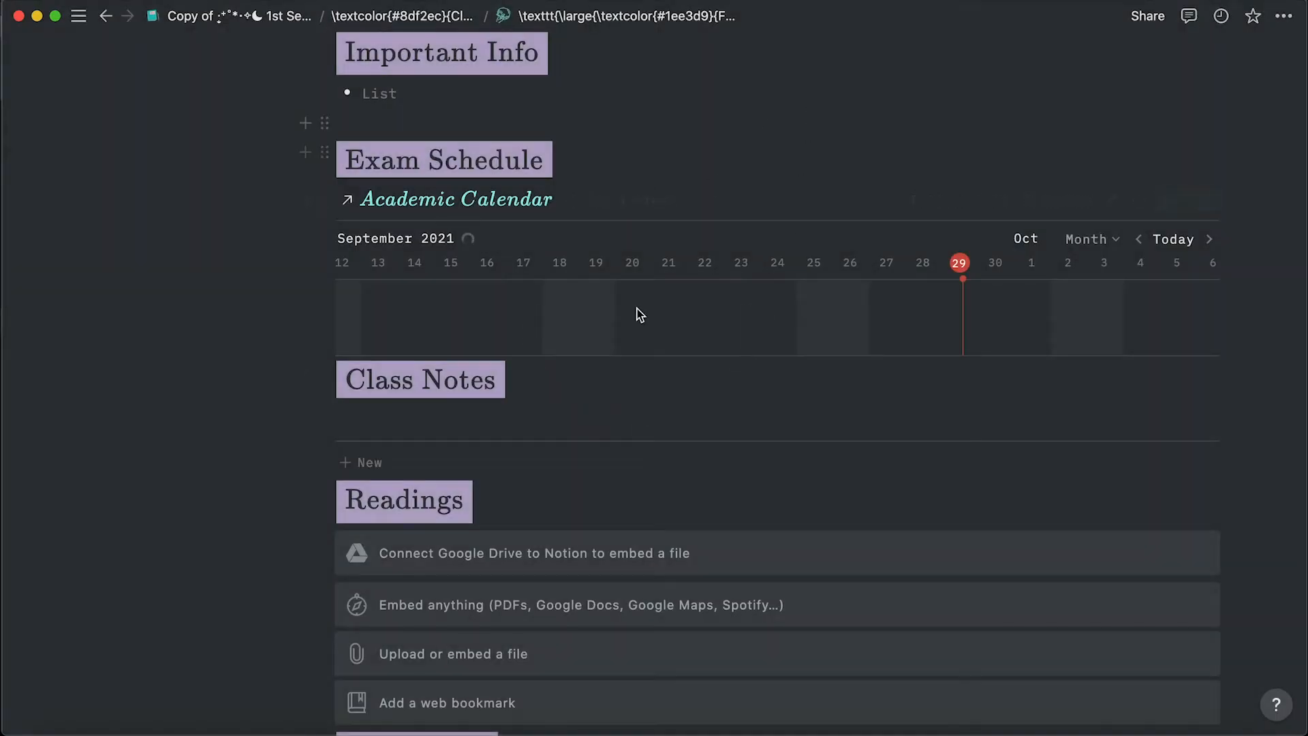
pyautogui.hscroll(5, 695, 432)
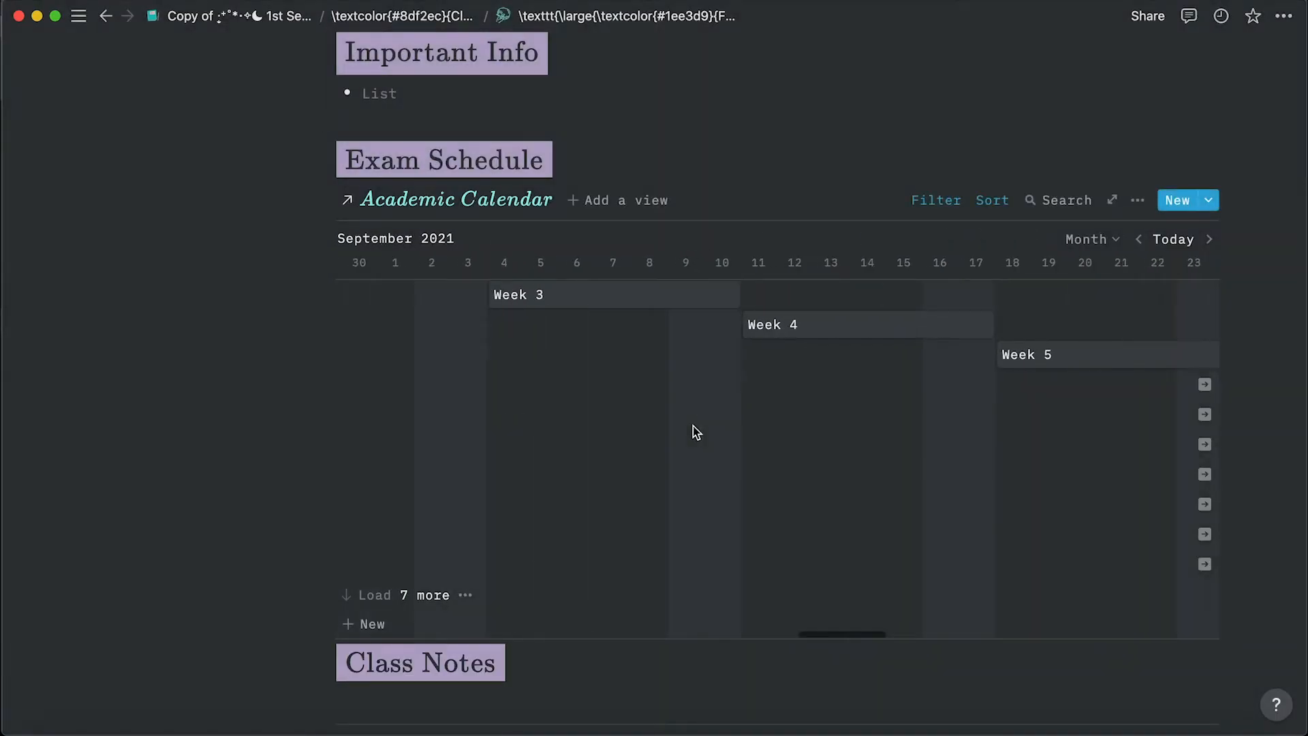
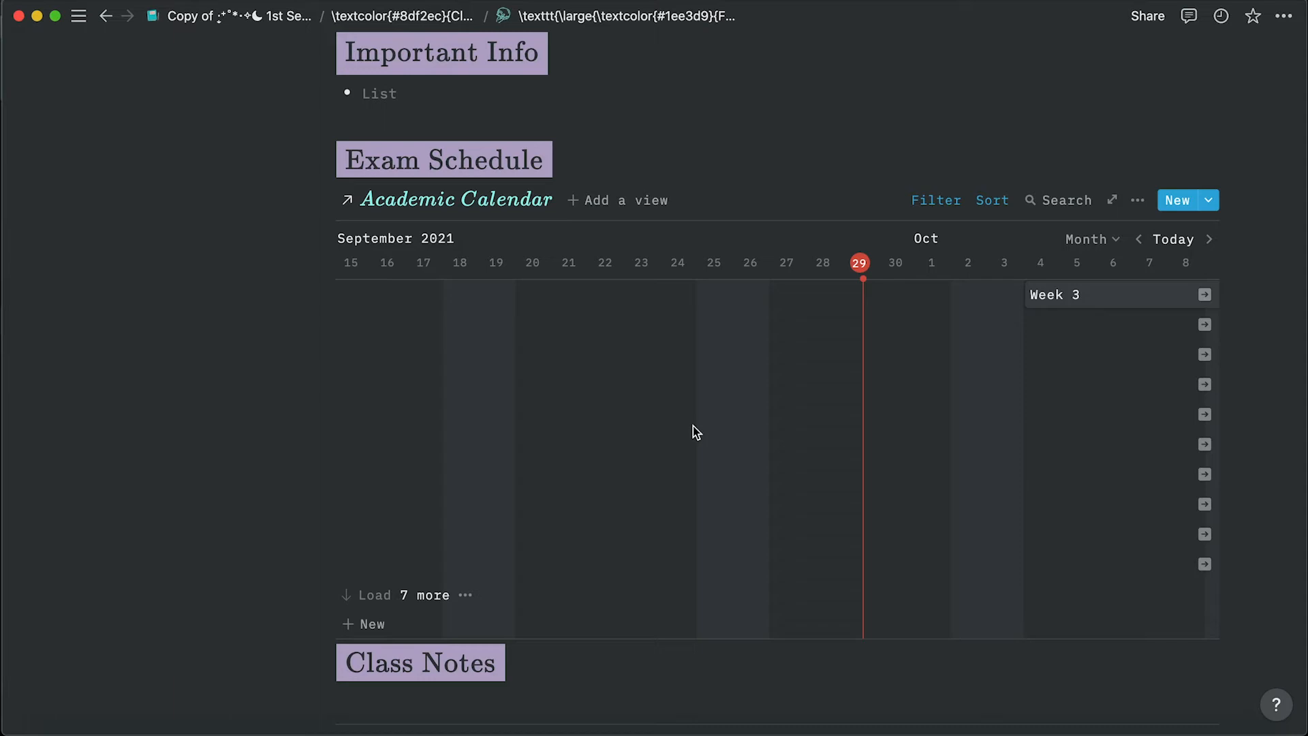
# Look over the Class Notes, Readings, Task Input, Grades Tracker and Grading Scale sections of the class page.
pyautogui.scroll(-6, 693, 426)
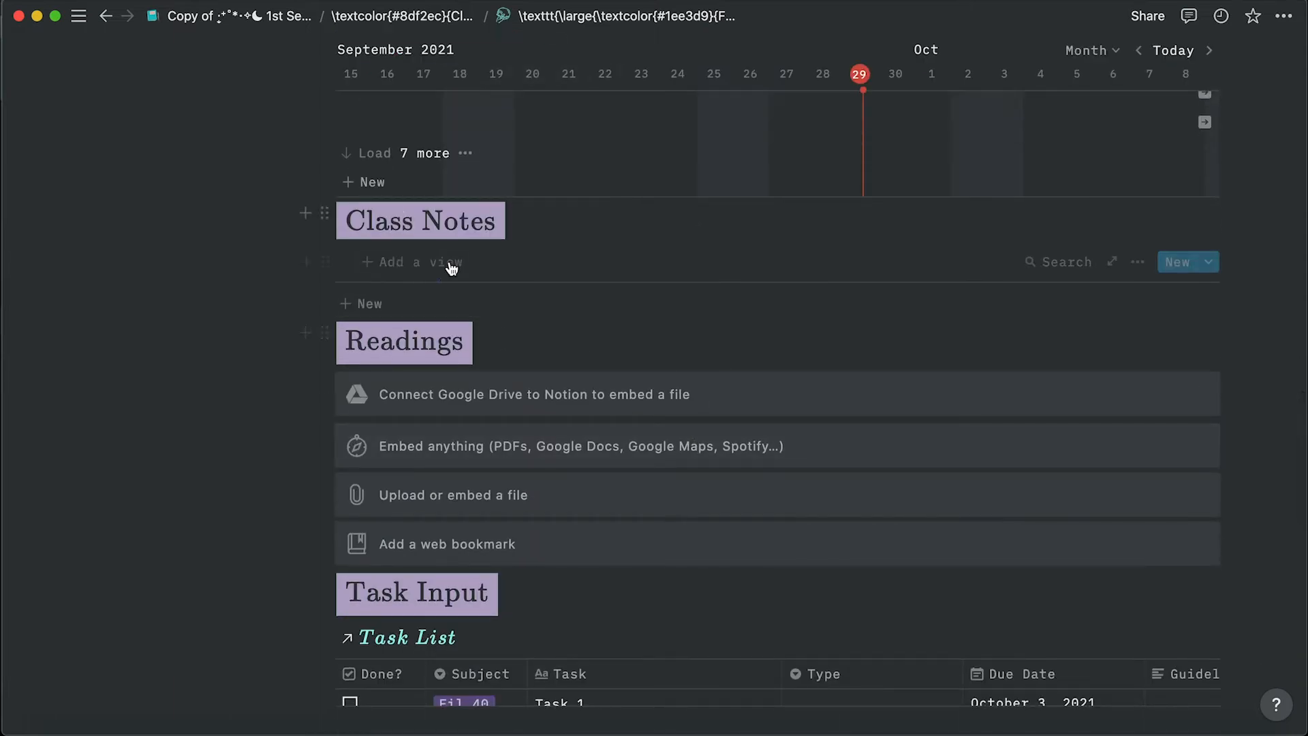
pyautogui.scroll(-5, 423, 286)
pyautogui.scroll(-2, 545, 368)
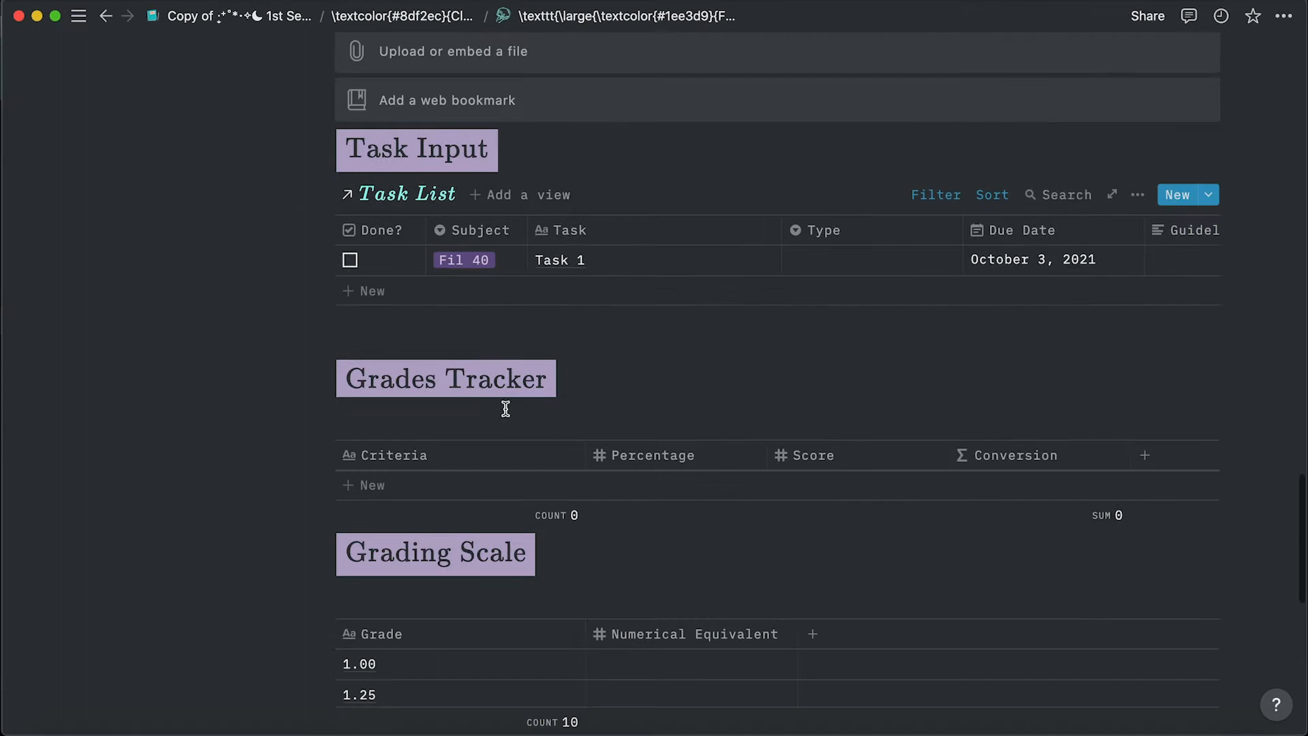
pyautogui.scroll(-5, 505, 409)
pyautogui.scroll(20, 506, 409)
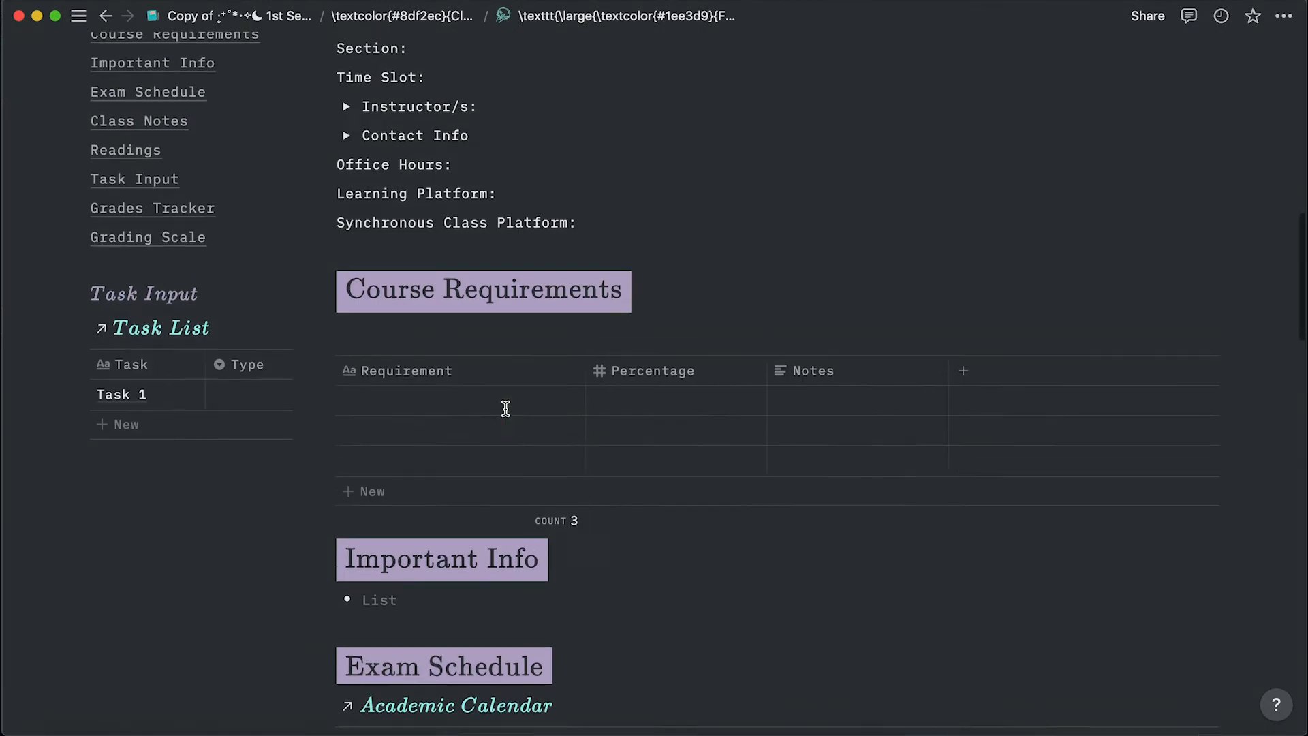
pyautogui.scroll(14, 436, 167)
# Open the Introduction to Shakespeare banner equation for editing and place the cursor in its colorbox hex code.
pyautogui.scroll(-7, 449, 470)
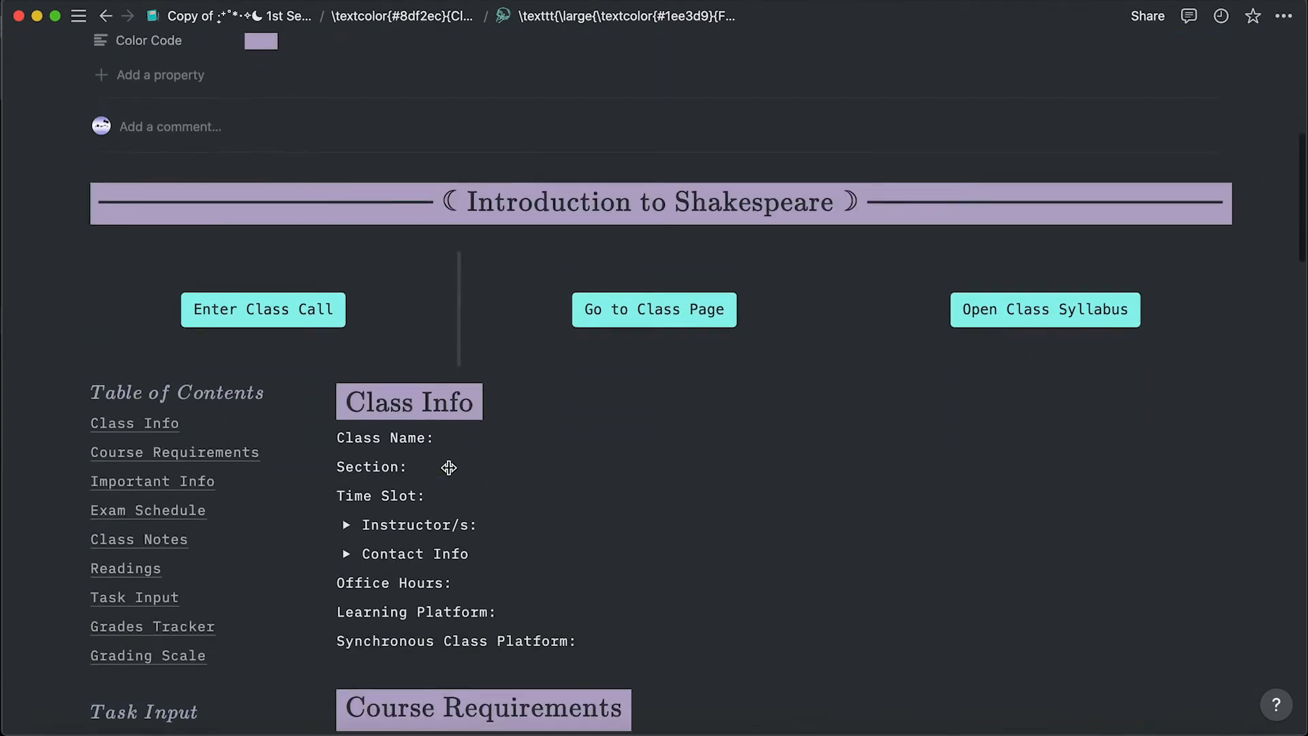
pyautogui.scroll(-1, 449, 467)
pyautogui.click(394, 205)
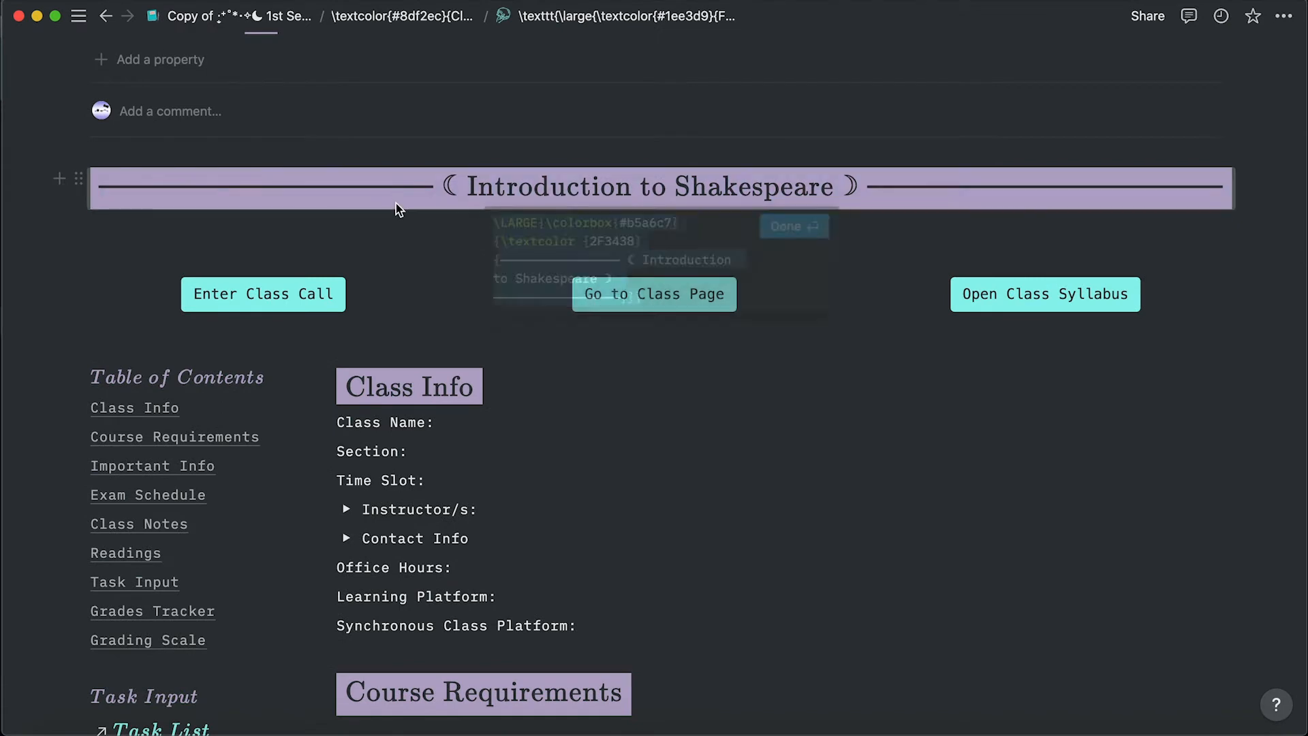
pyautogui.click(665, 224)
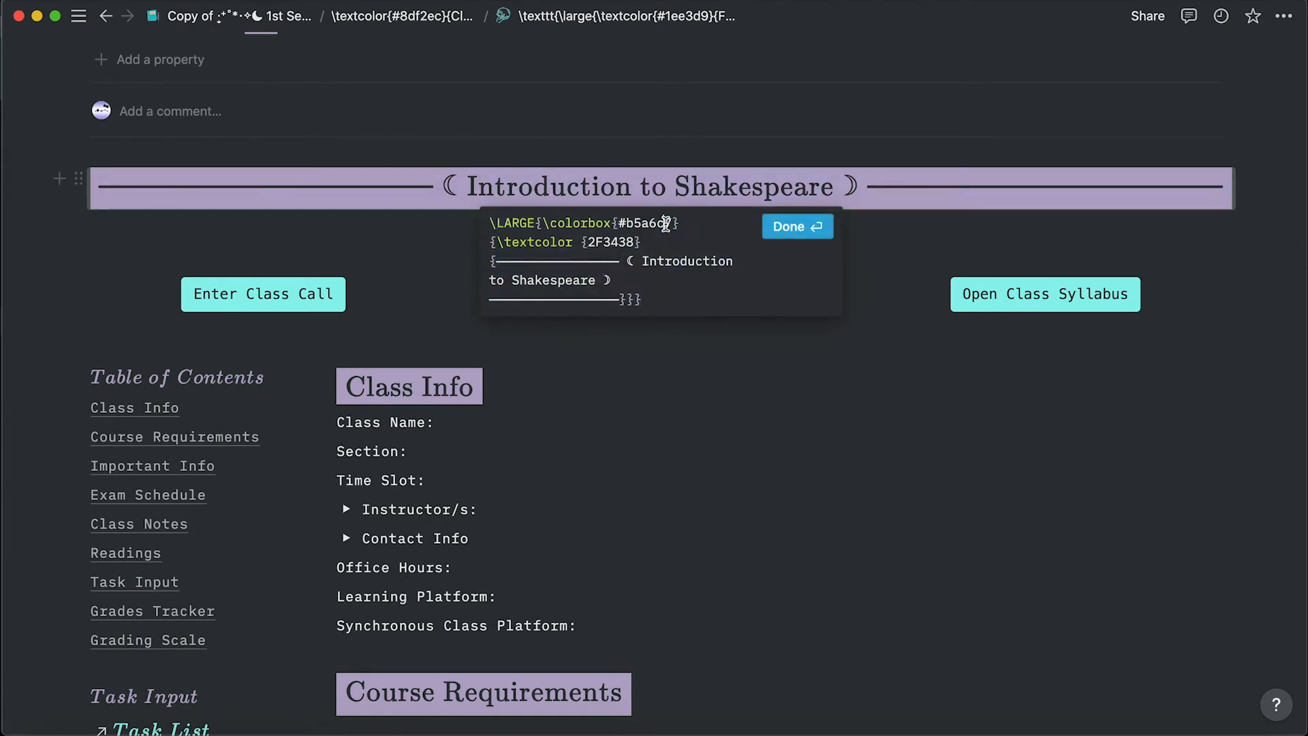
# Set the background colour code in the Introduction to Shakespeare banner equation to #b5a6cc.
pyautogui.press('BackSpace')
pyautogui.write('0')
pyautogui.press('BackSpace')
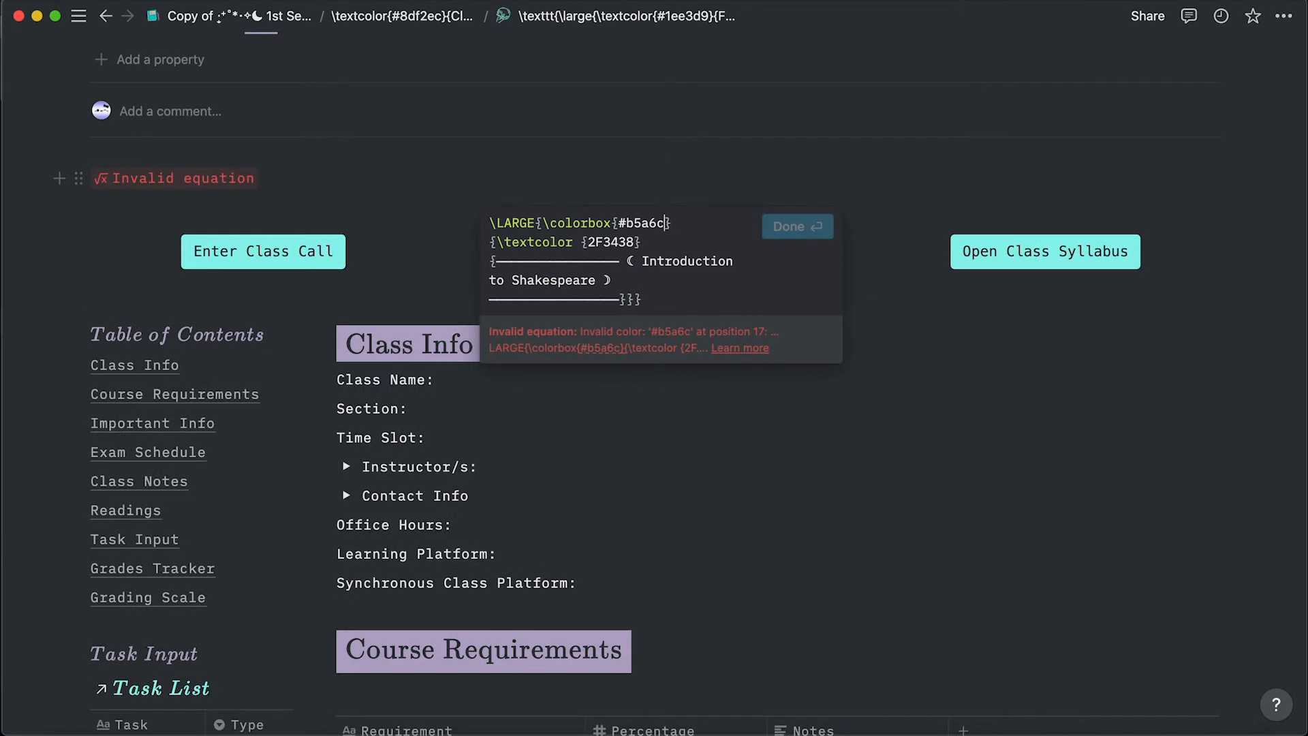
pyautogui.write('c')
pyautogui.press('BackSpace')
pyautogui.write('c')
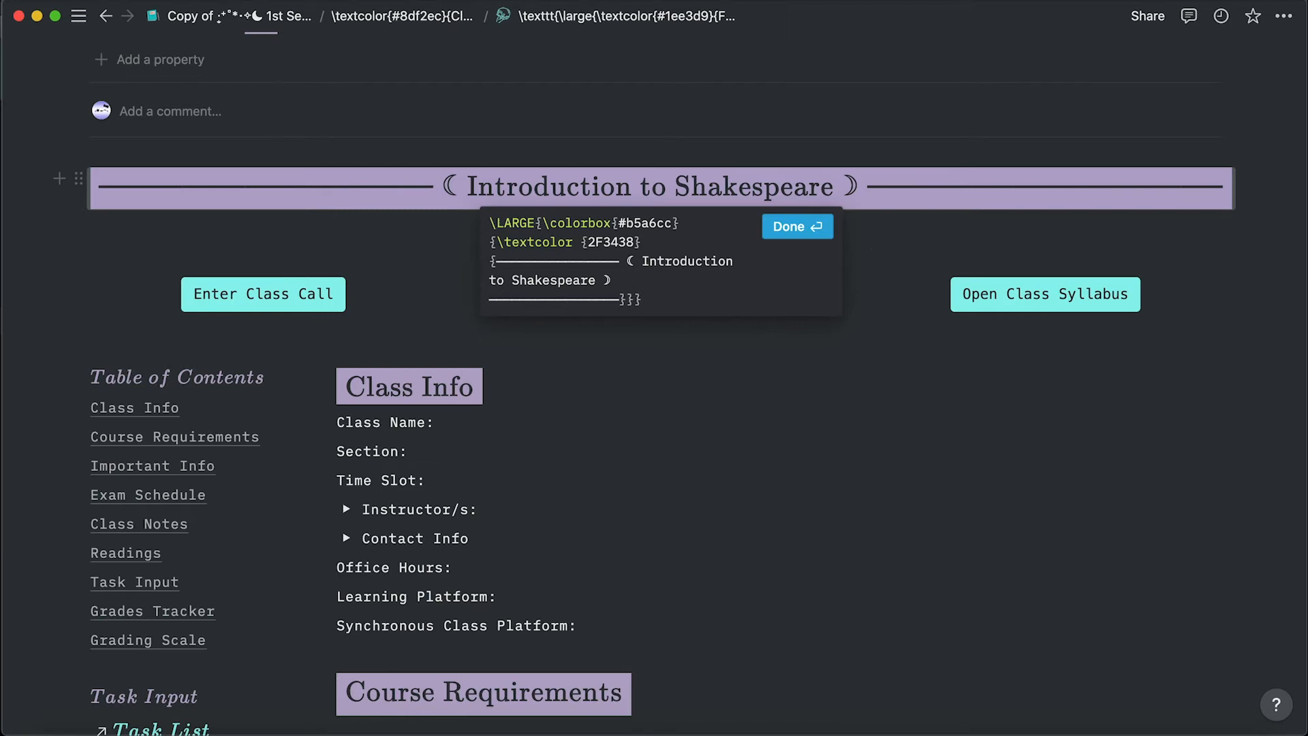
# Try 1 and 4 as the first digit of the banner's background colour code, and restore #b5a6cc.
pyautogui.press('BackSpace')
pyautogui.write('1')
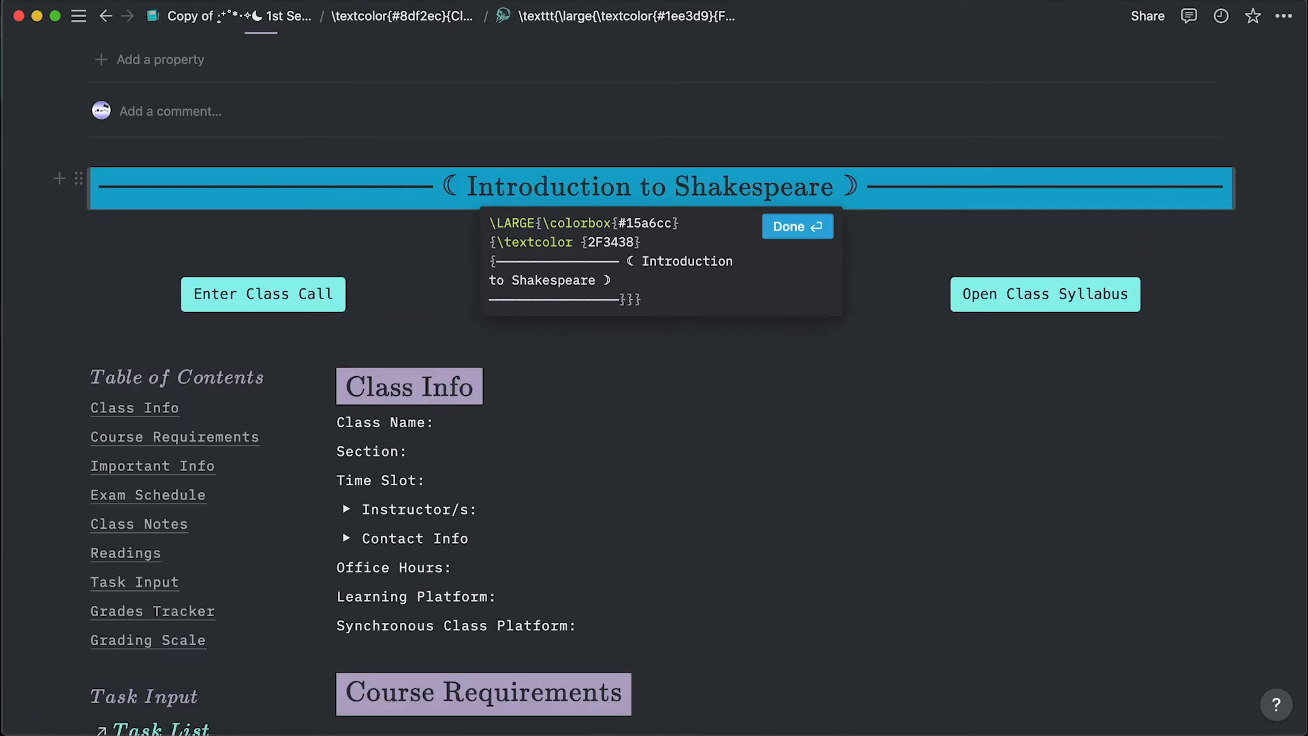
pyautogui.press('BackSpace')
pyautogui.write('b')
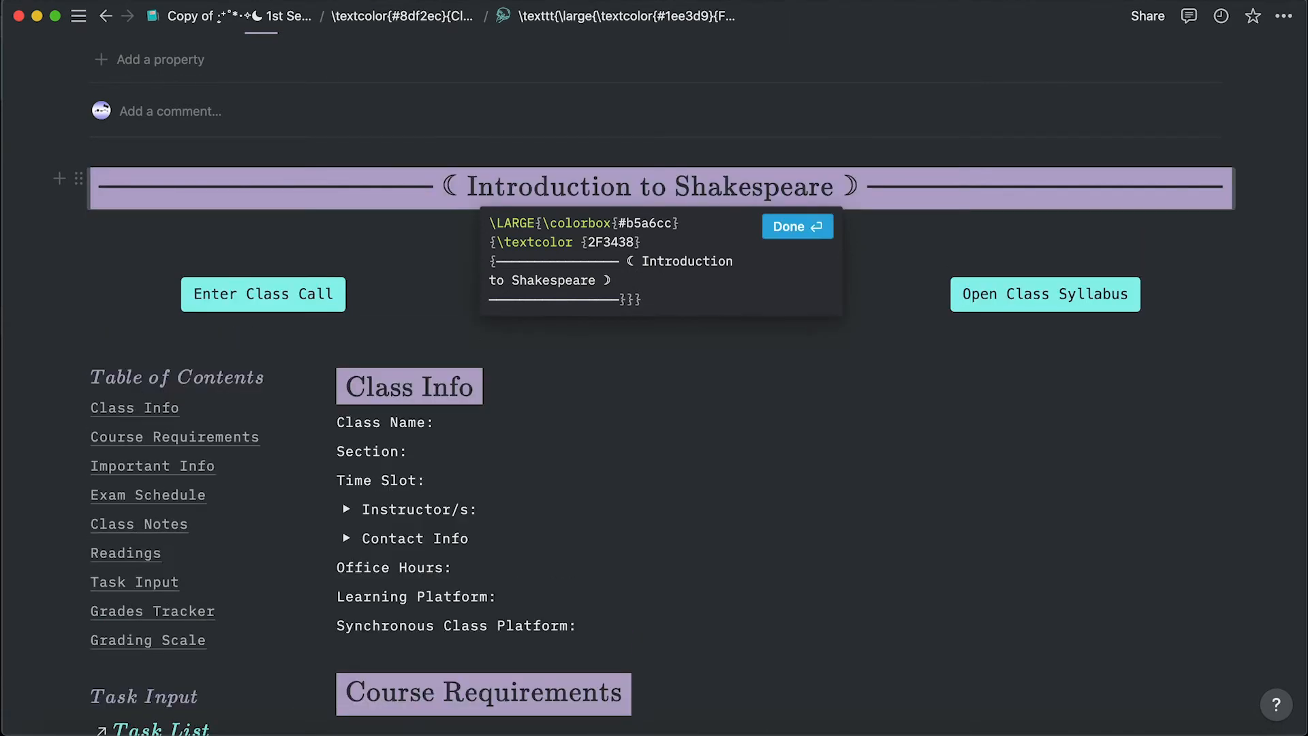
pyautogui.press('BackSpace')
pyautogui.write('a')
pyautogui.press('BackSpace')
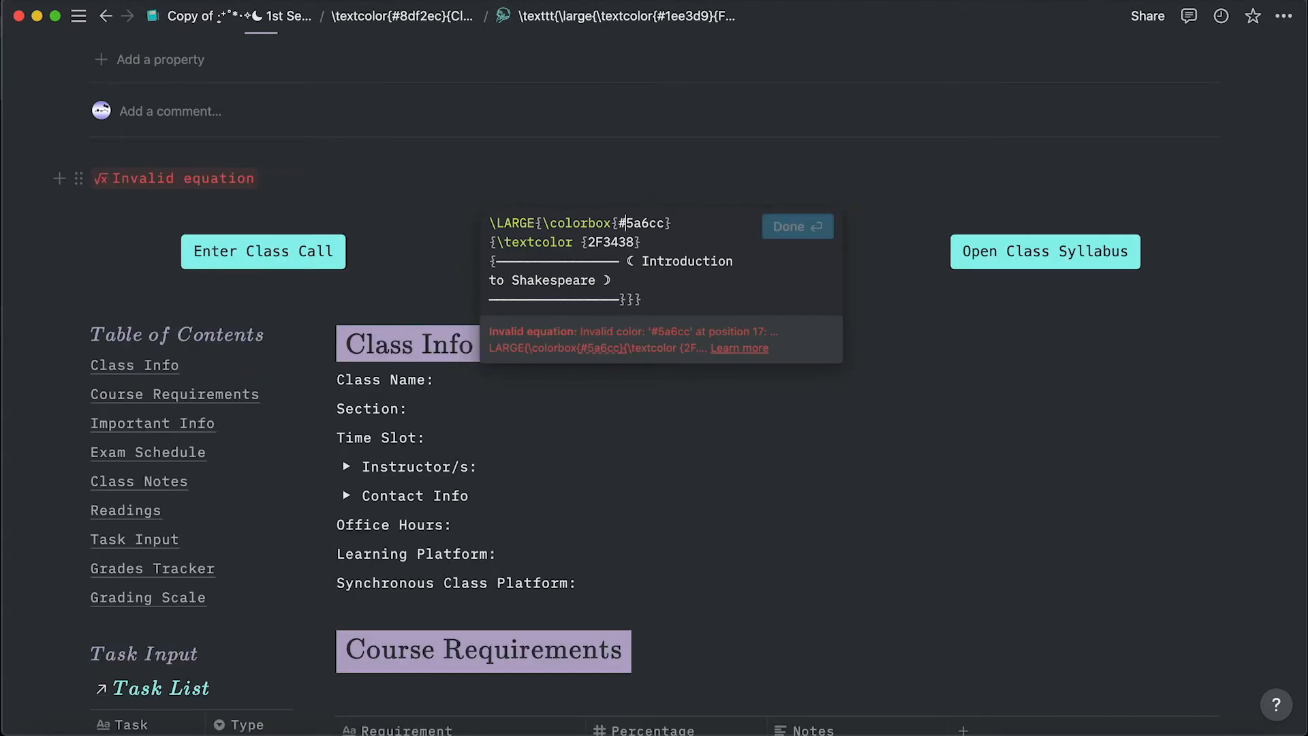
pyautogui.write('4')
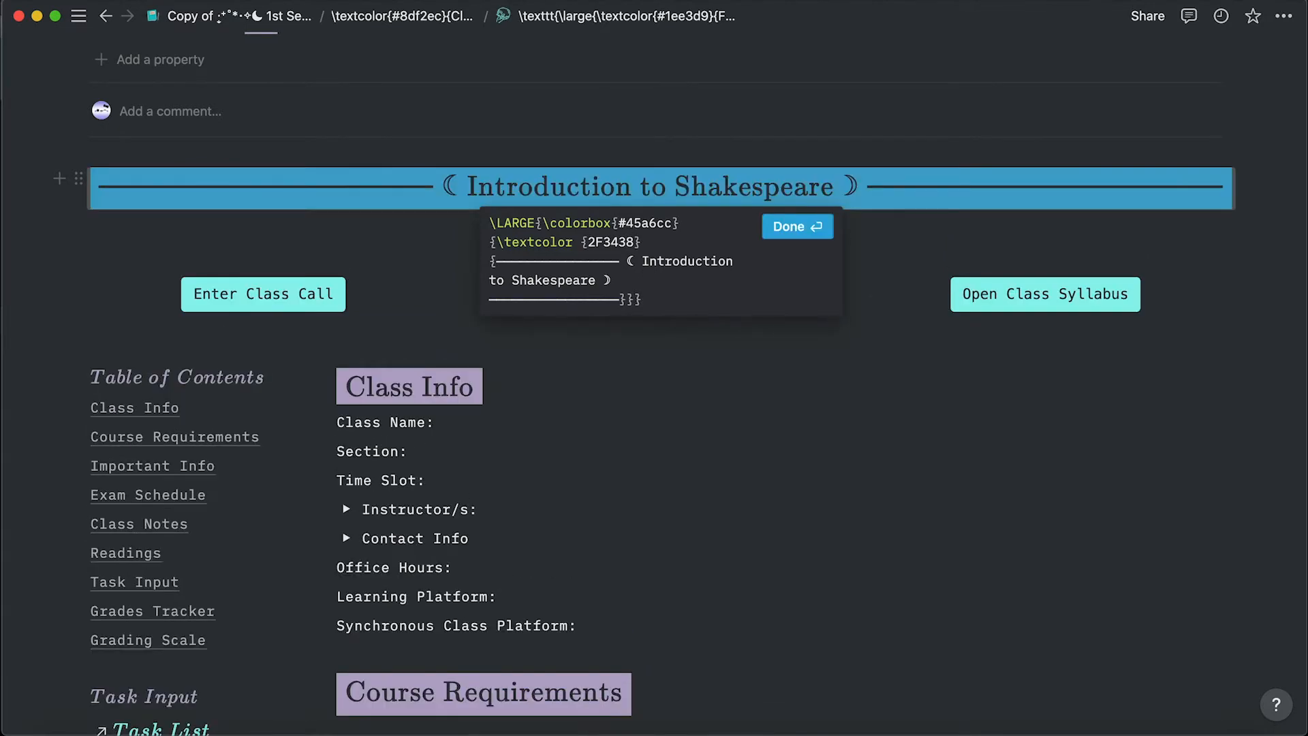
pyautogui.press('BackSpace')
pyautogui.write('a')
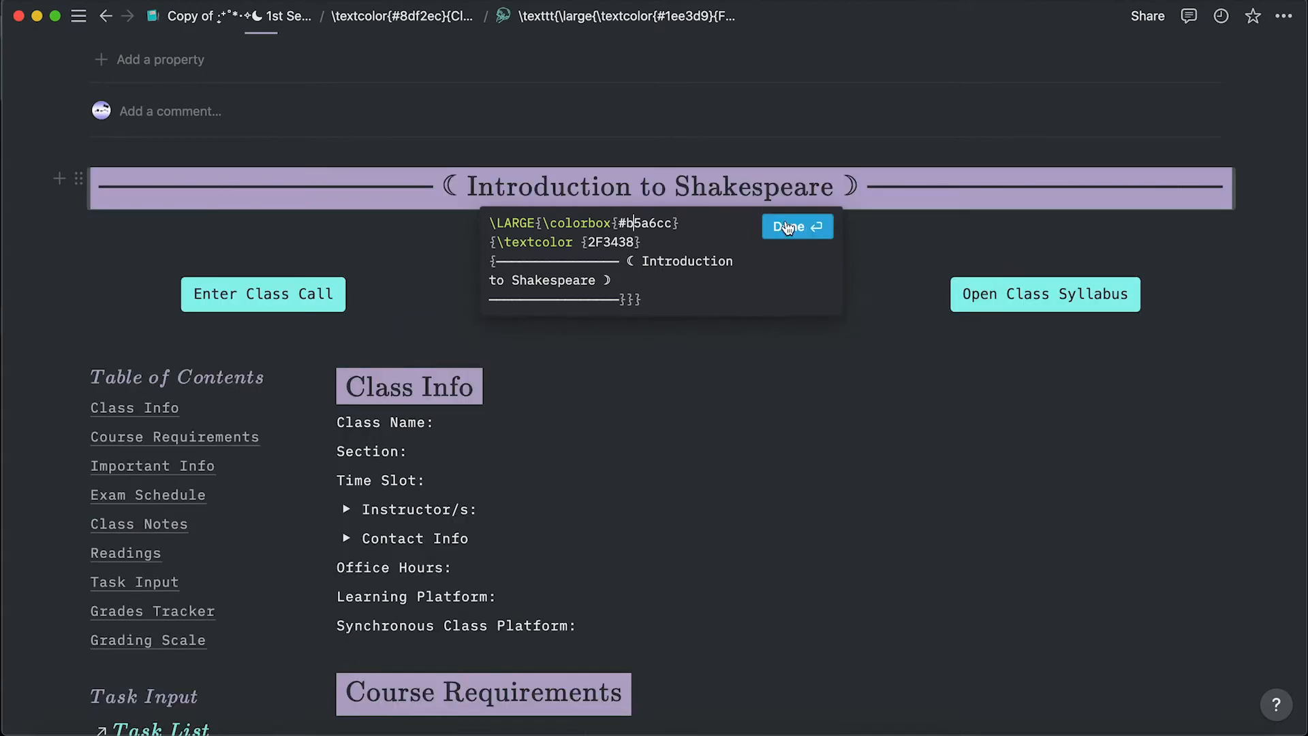
# Apply the edited banner equation and reopen it briefly to check its code.
pyautogui.click(810, 228)
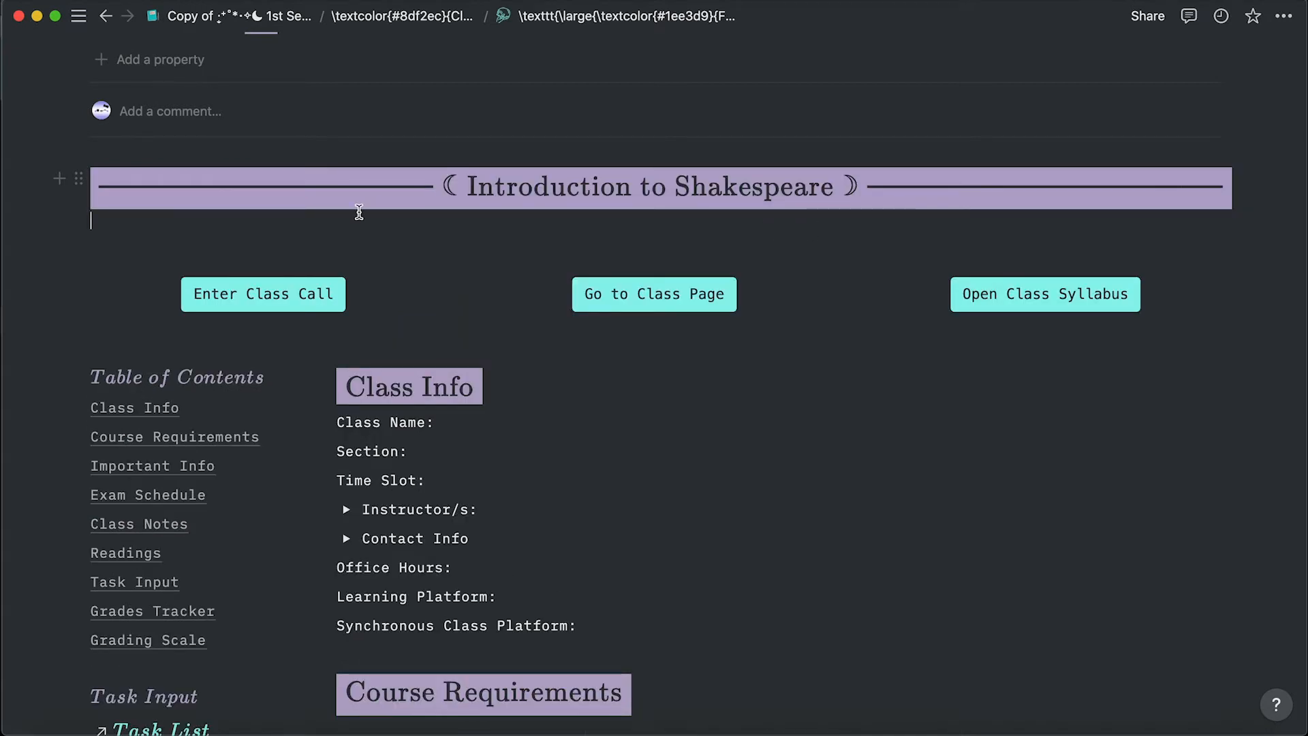
pyautogui.click(369, 202)
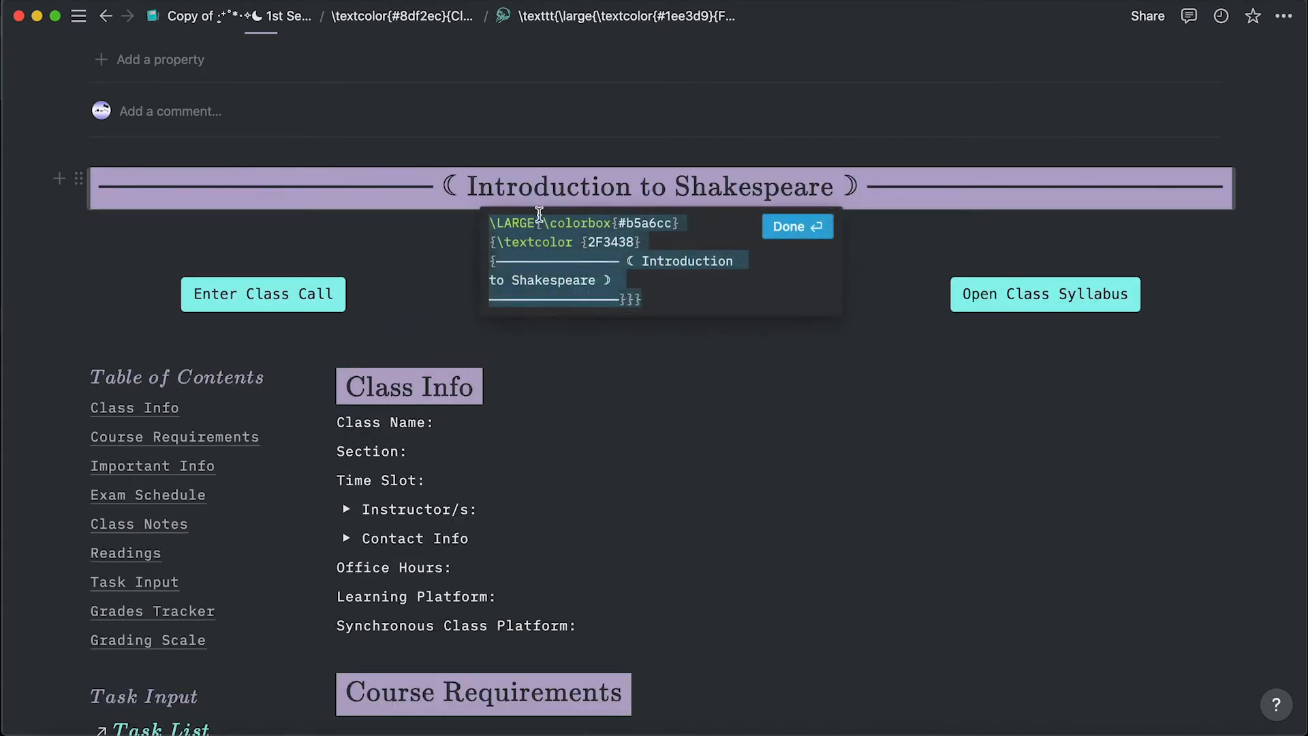
pyautogui.click(797, 226)
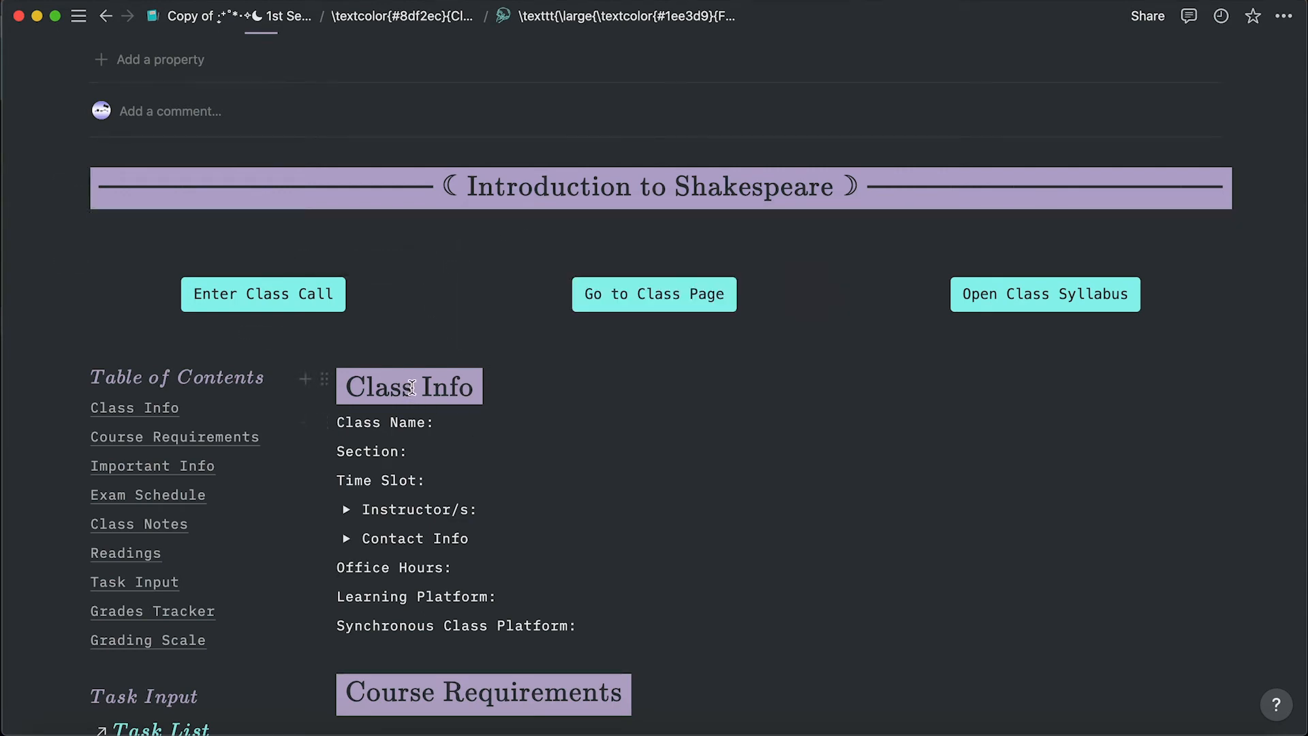
# Examine the coloured section headings of the class page from Class Info down to the Grading Scale table.
pyautogui.click(411, 388)
pyautogui.click(213, 379)
pyautogui.click(212, 376)
pyautogui.click(337, 416)
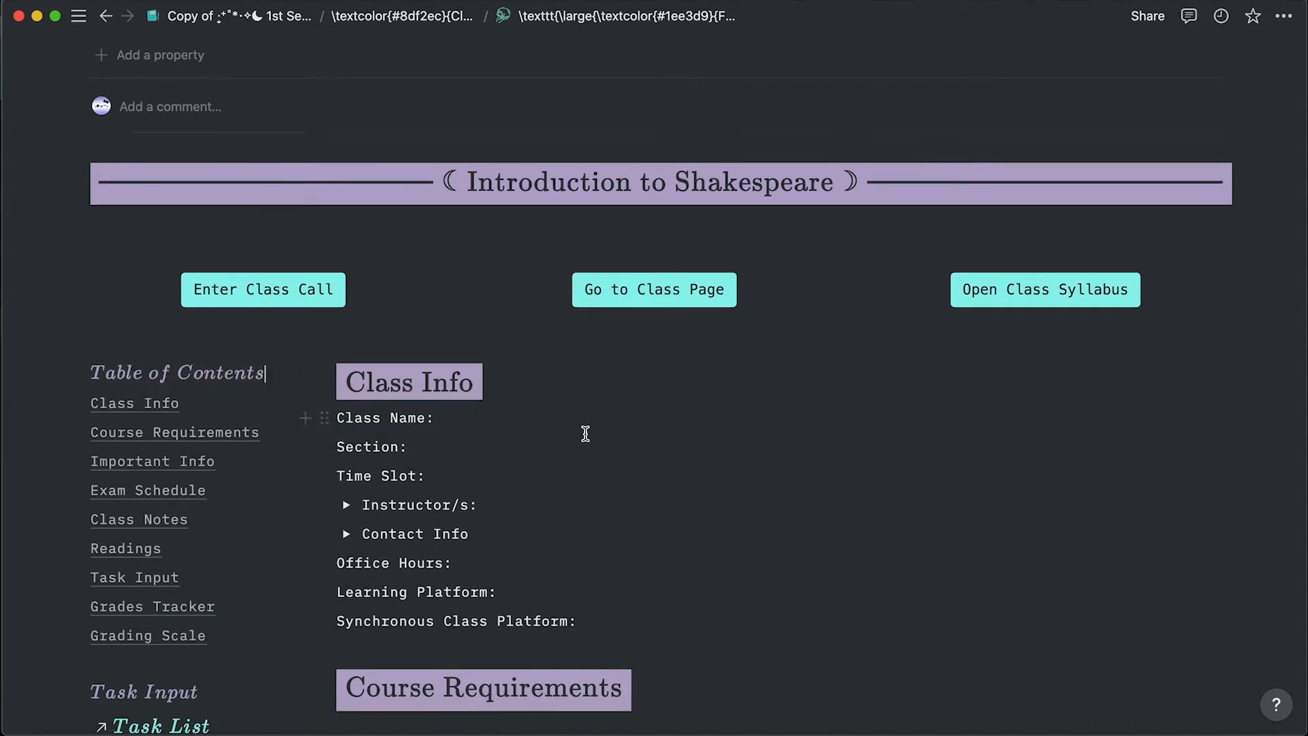
pyautogui.scroll(-3, 584, 432)
pyautogui.scroll(-14, 578, 129)
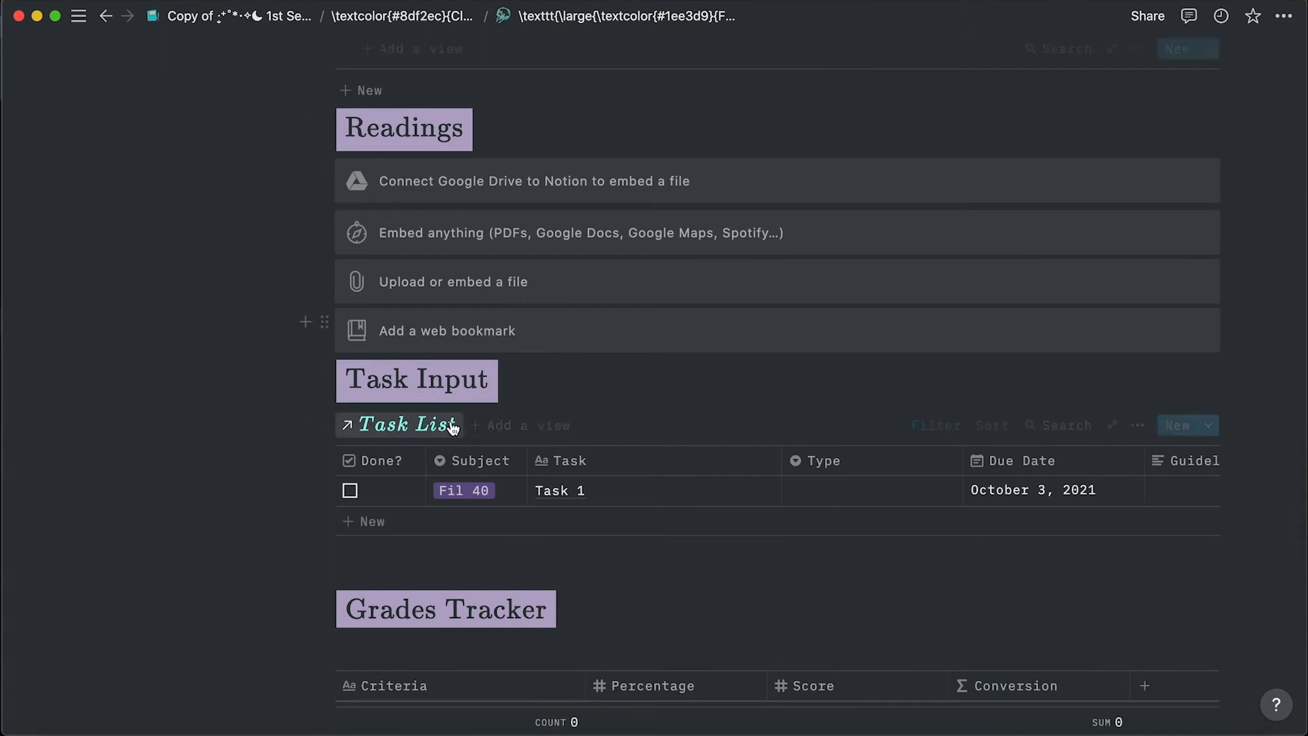
pyautogui.scroll(-4, 456, 386)
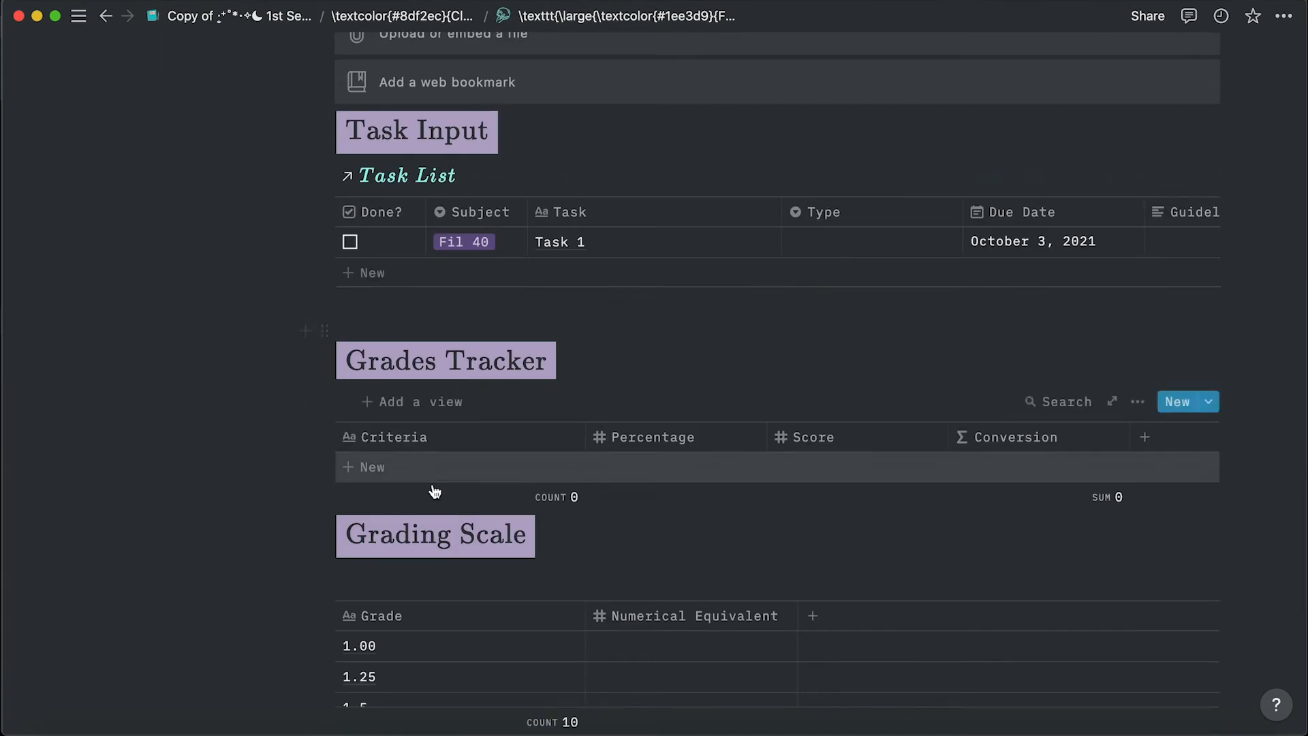
pyautogui.scroll(-9, 432, 487)
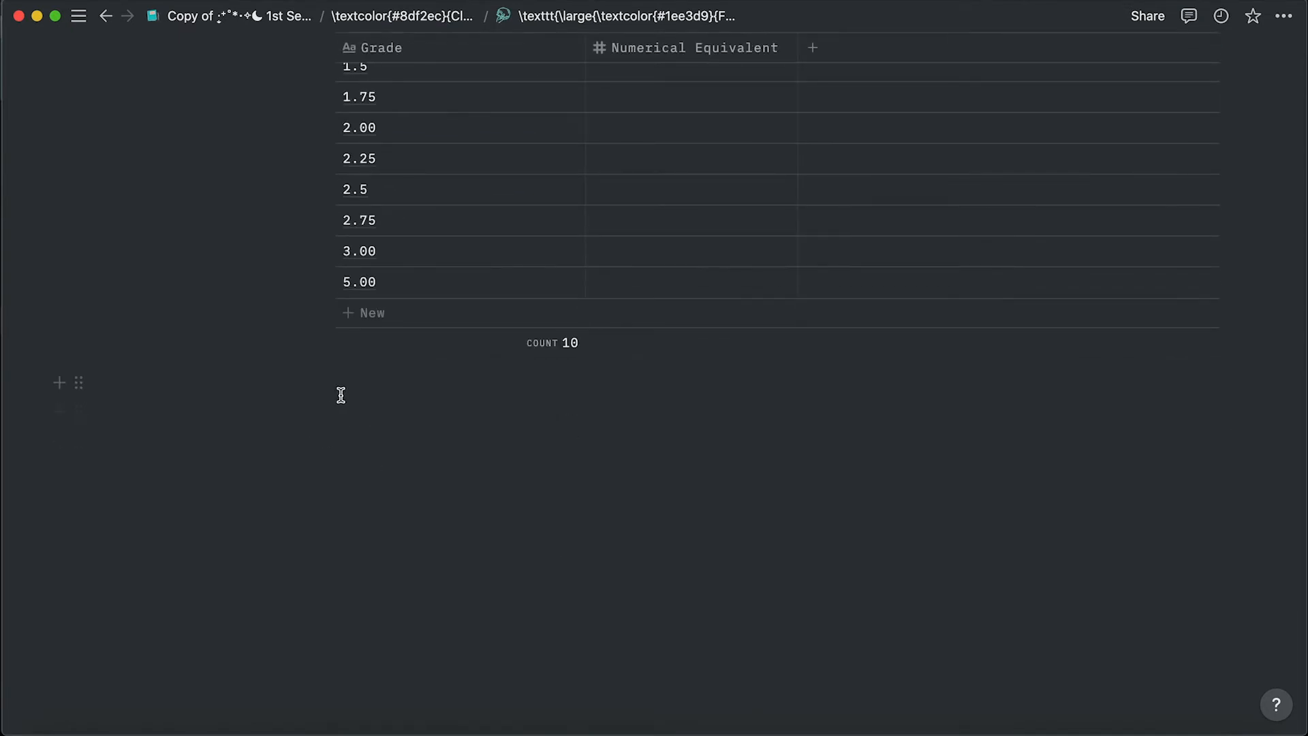
# Give the empty block below the Grading Scale table a purple background, and delete that block.
pyautogui.click(78, 383)
pyautogui.moveTo(112, 494)
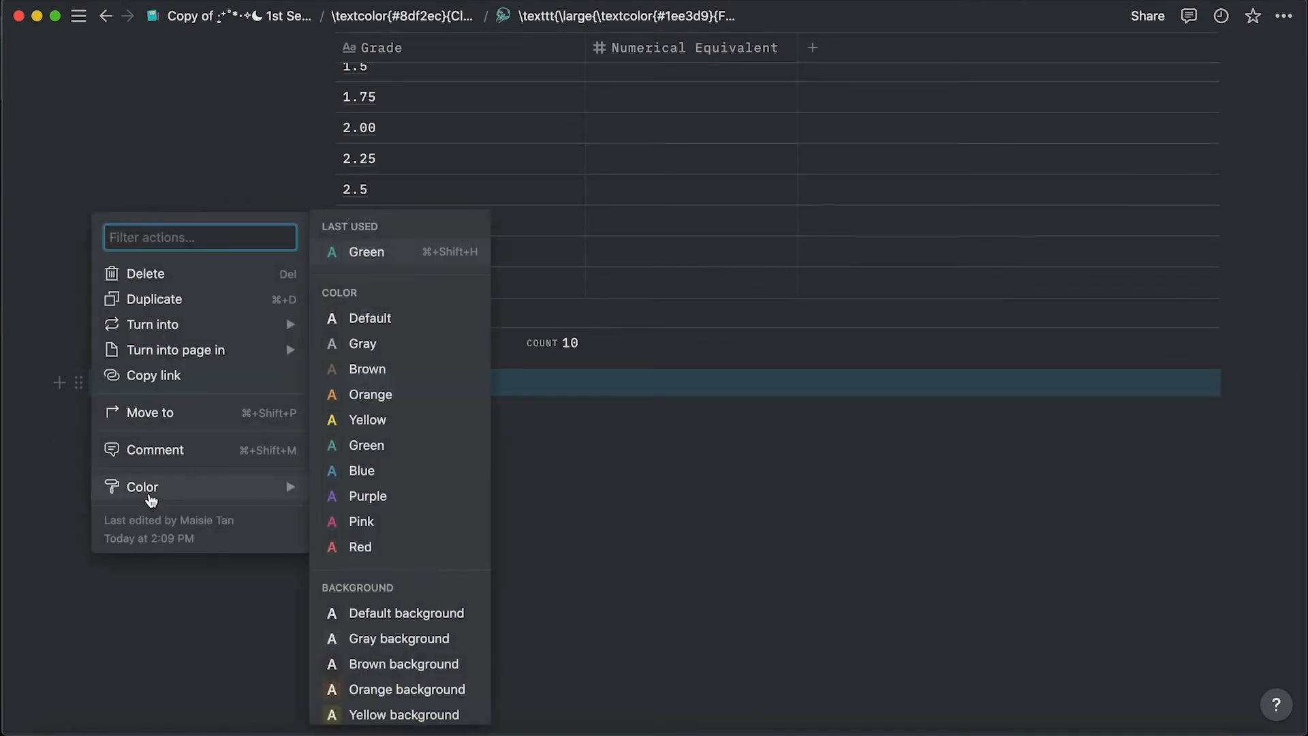
pyautogui.scroll(-3, 389, 626)
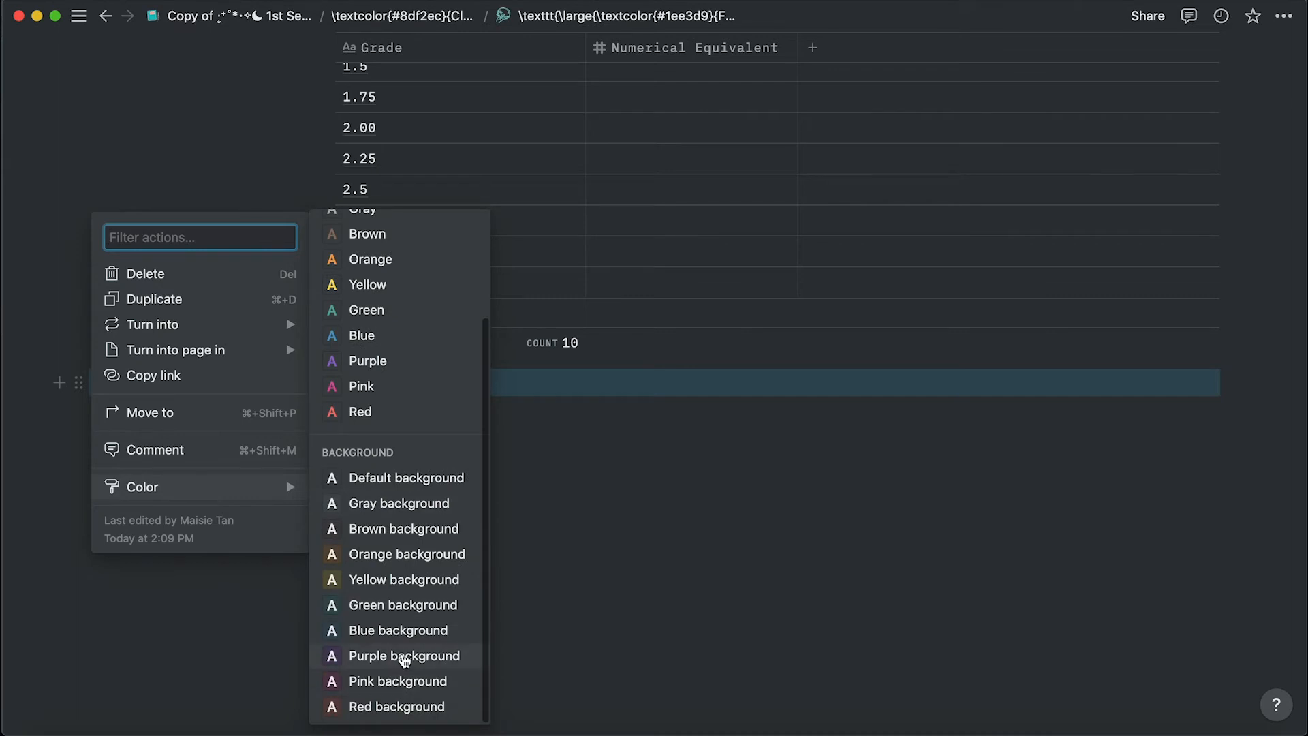
pyautogui.click(405, 658)
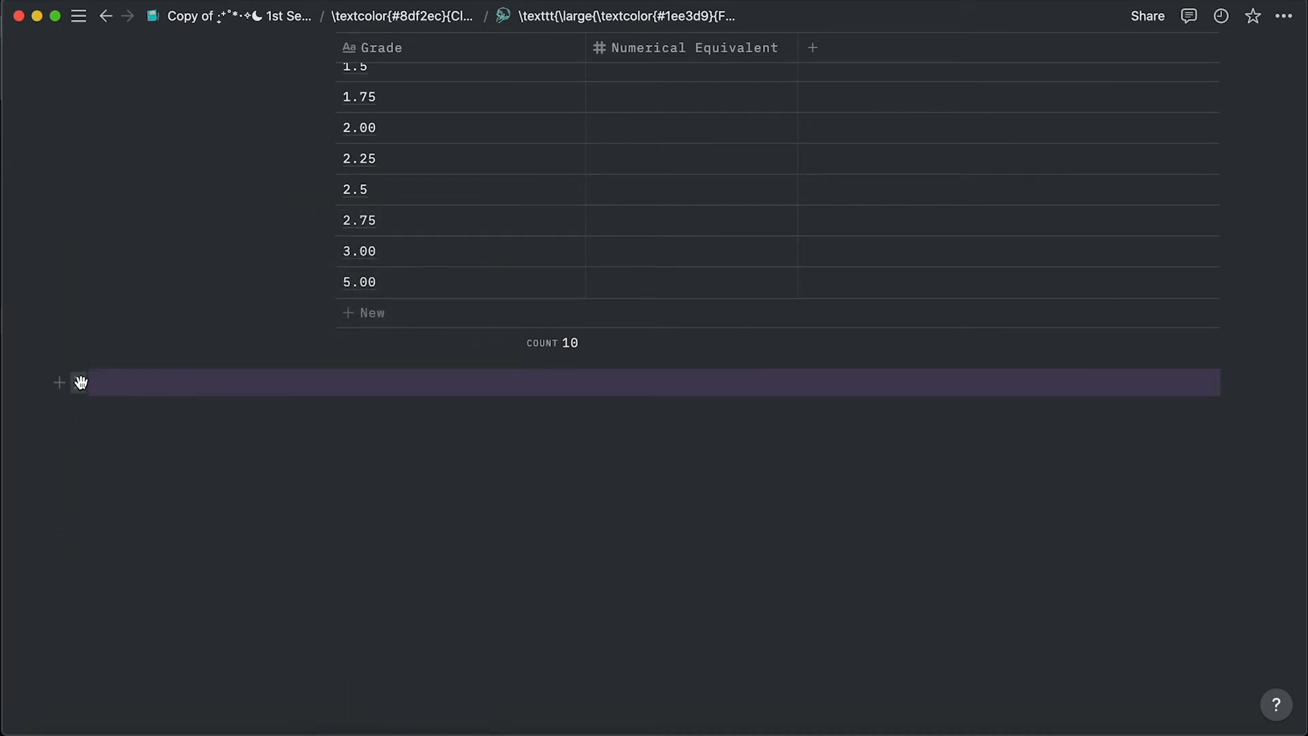
pyautogui.click(80, 383)
pyautogui.click(169, 272)
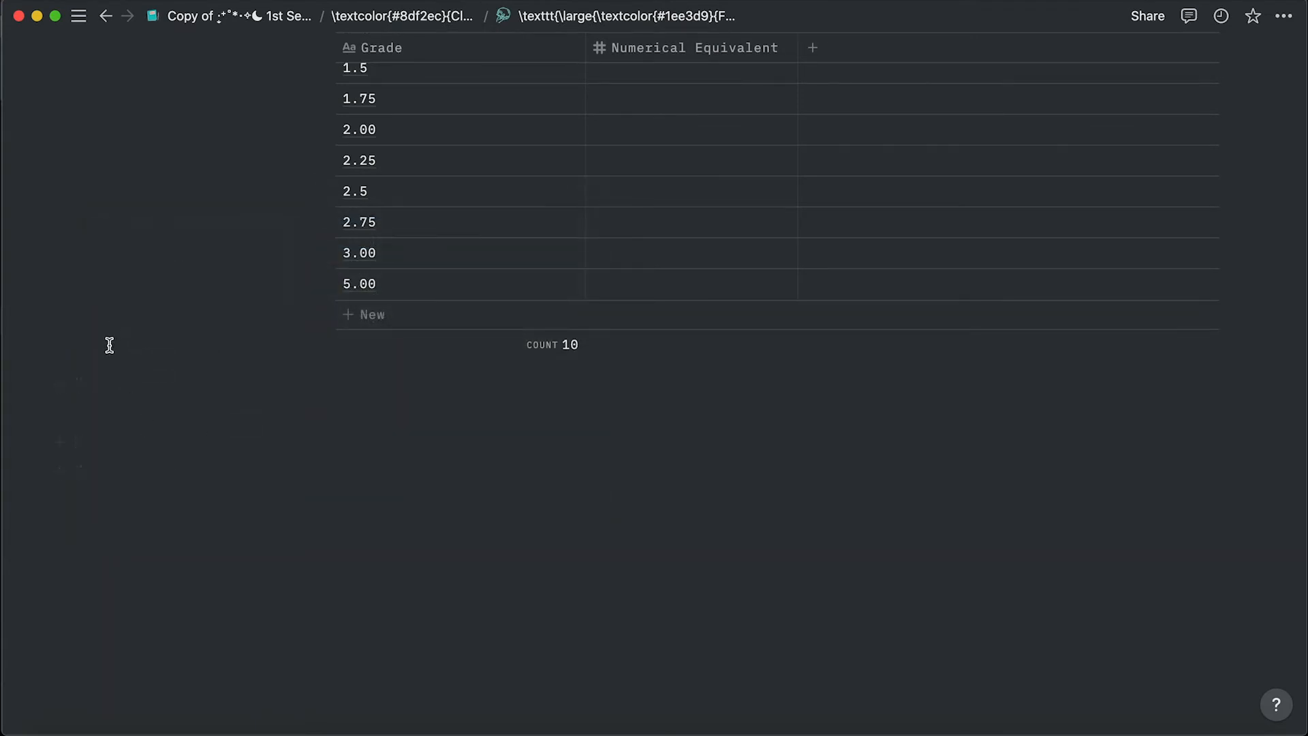
# Repeat the purple background on the next blank block under the grades table, and remove it again.
pyautogui.click(81, 383)
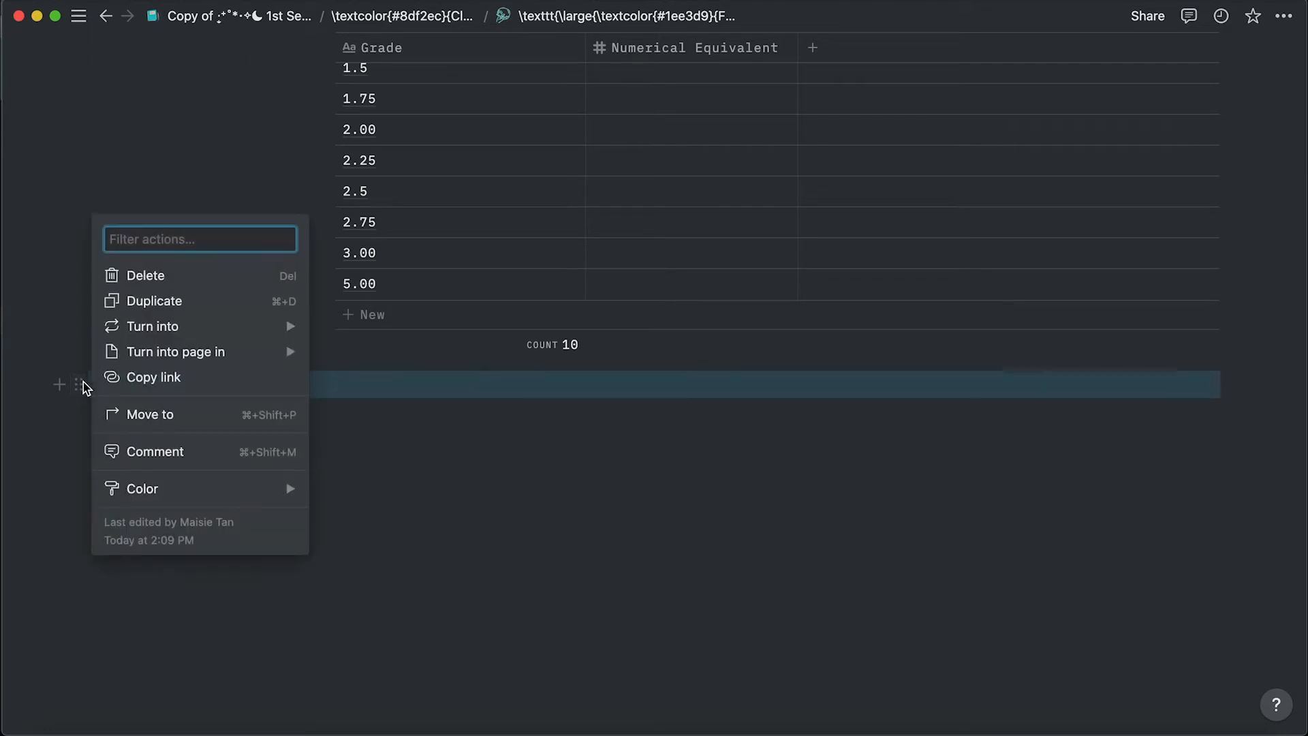
pyautogui.moveTo(183, 492)
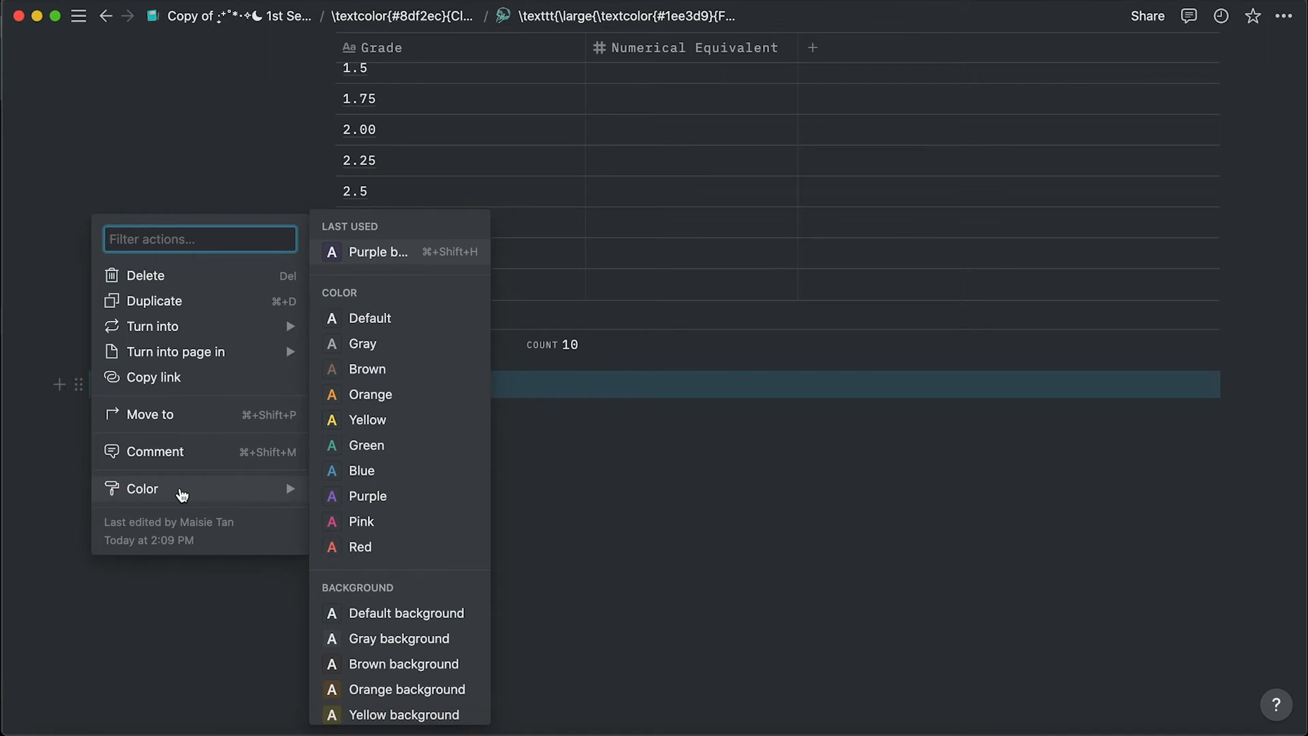
pyautogui.scroll(-2, 391, 567)
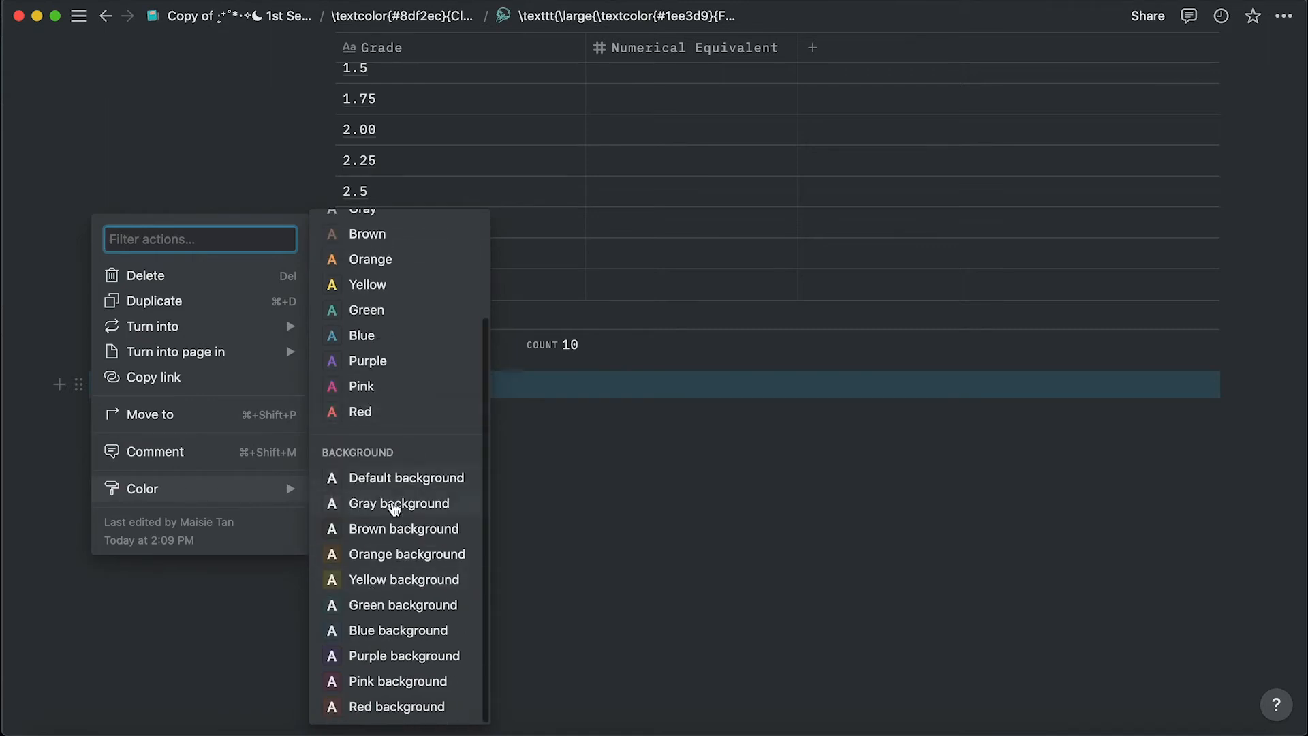
pyautogui.click(399, 654)
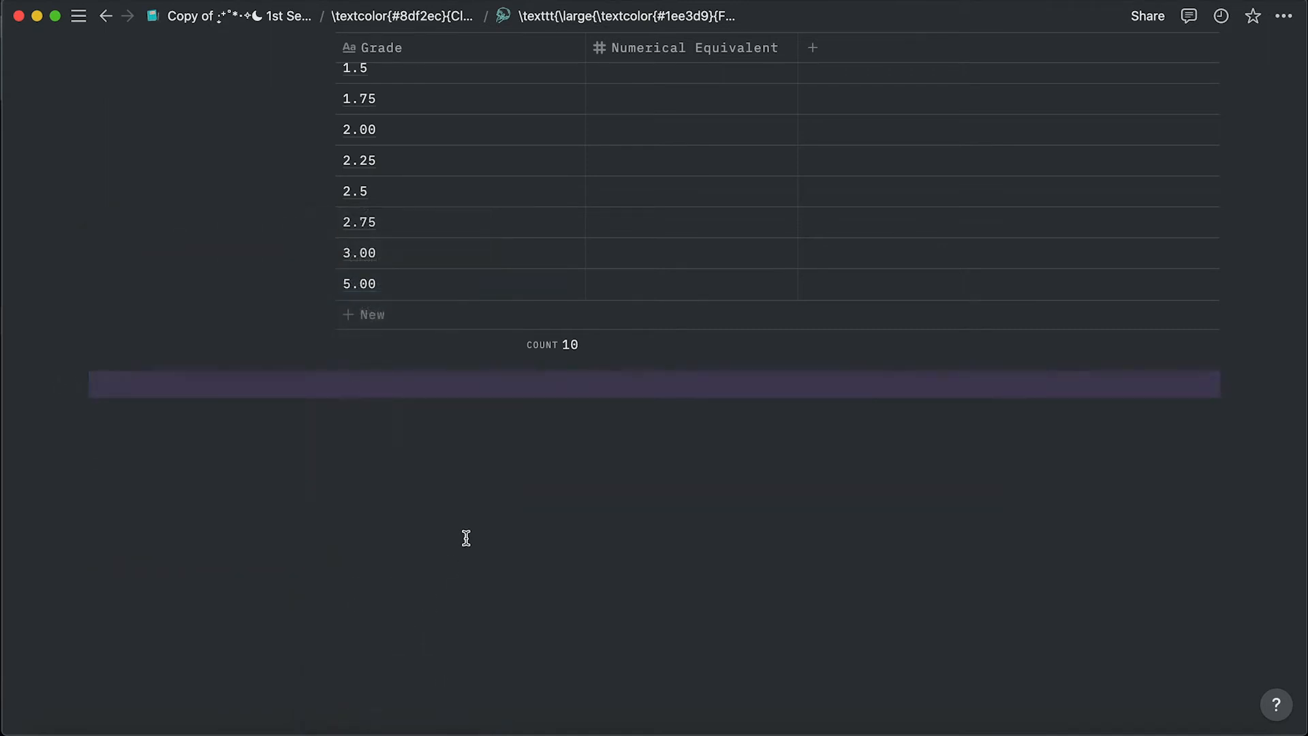
pyautogui.click(273, 416)
pyautogui.click(85, 382)
pyautogui.click(137, 275)
# Review the whole class page, from its lower sections up to the Fil 40 title and properties.
pyautogui.scroll(10, 340, 328)
pyautogui.scroll(7, 344, 329)
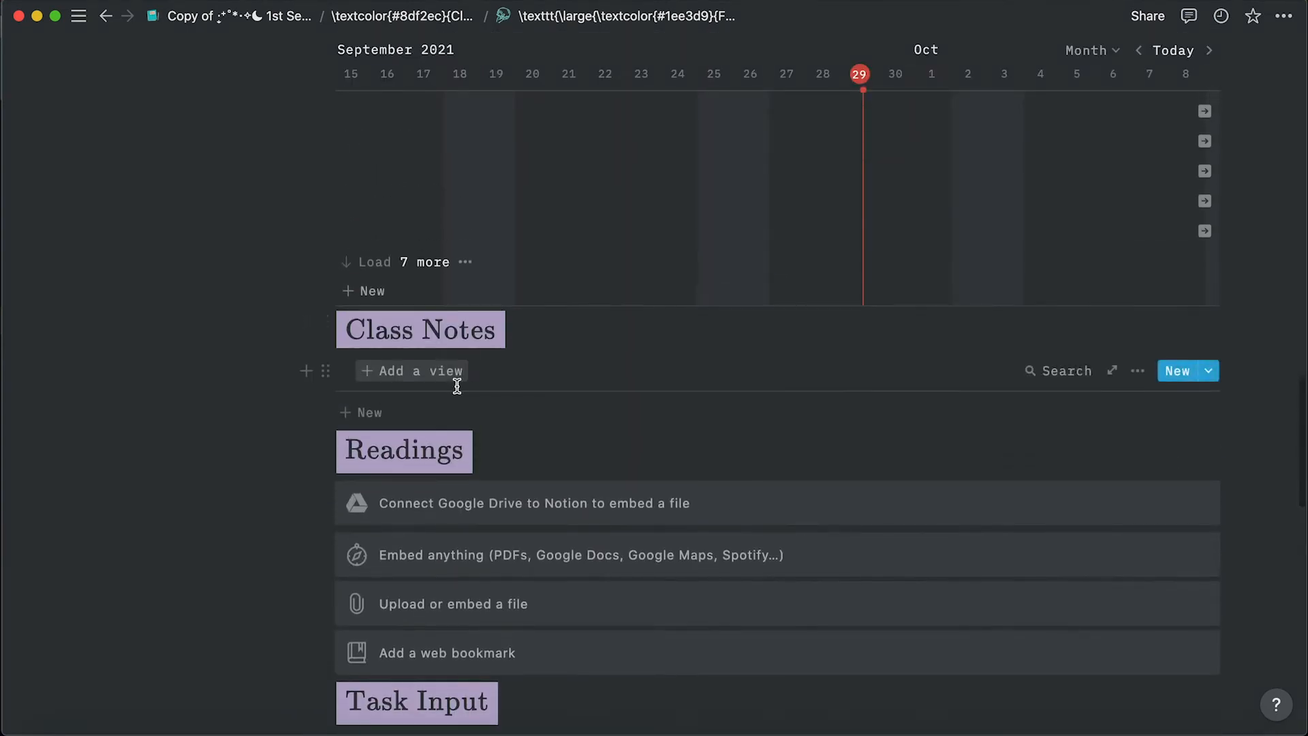
pyautogui.scroll(12, 462, 311)
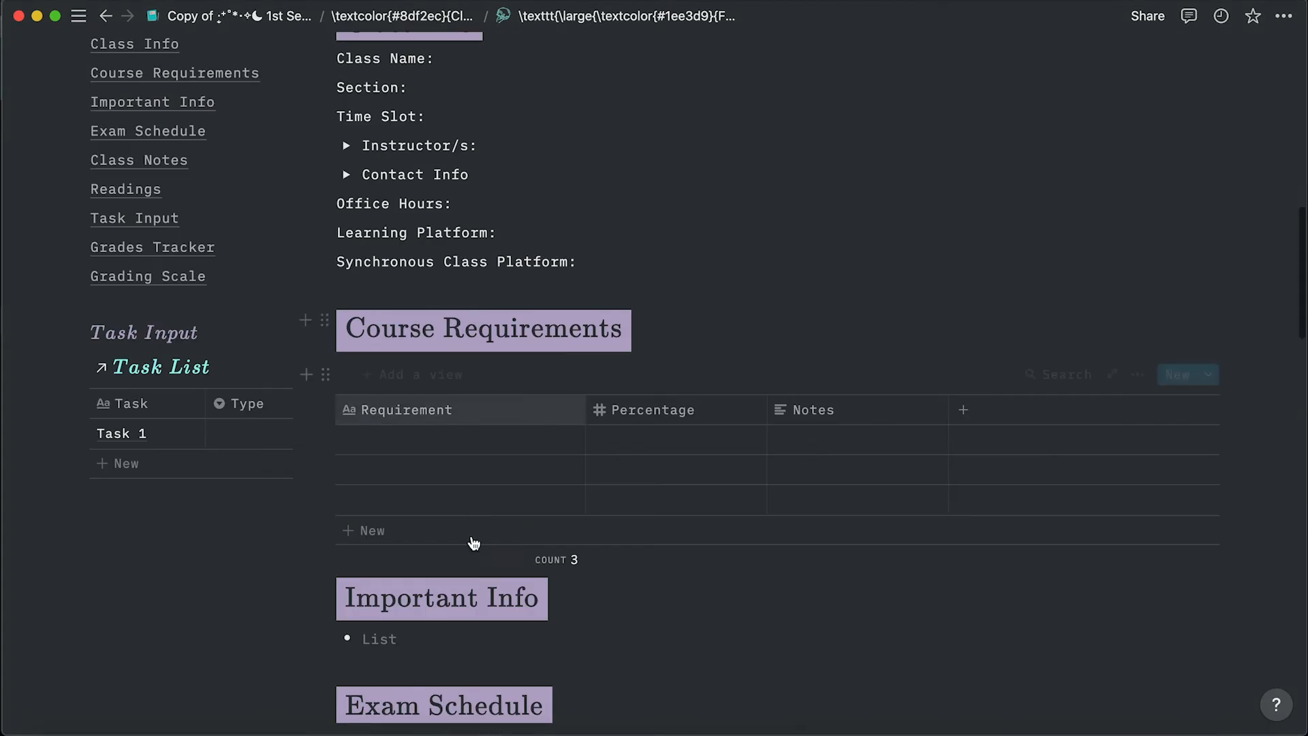
pyautogui.scroll(4, 477, 382)
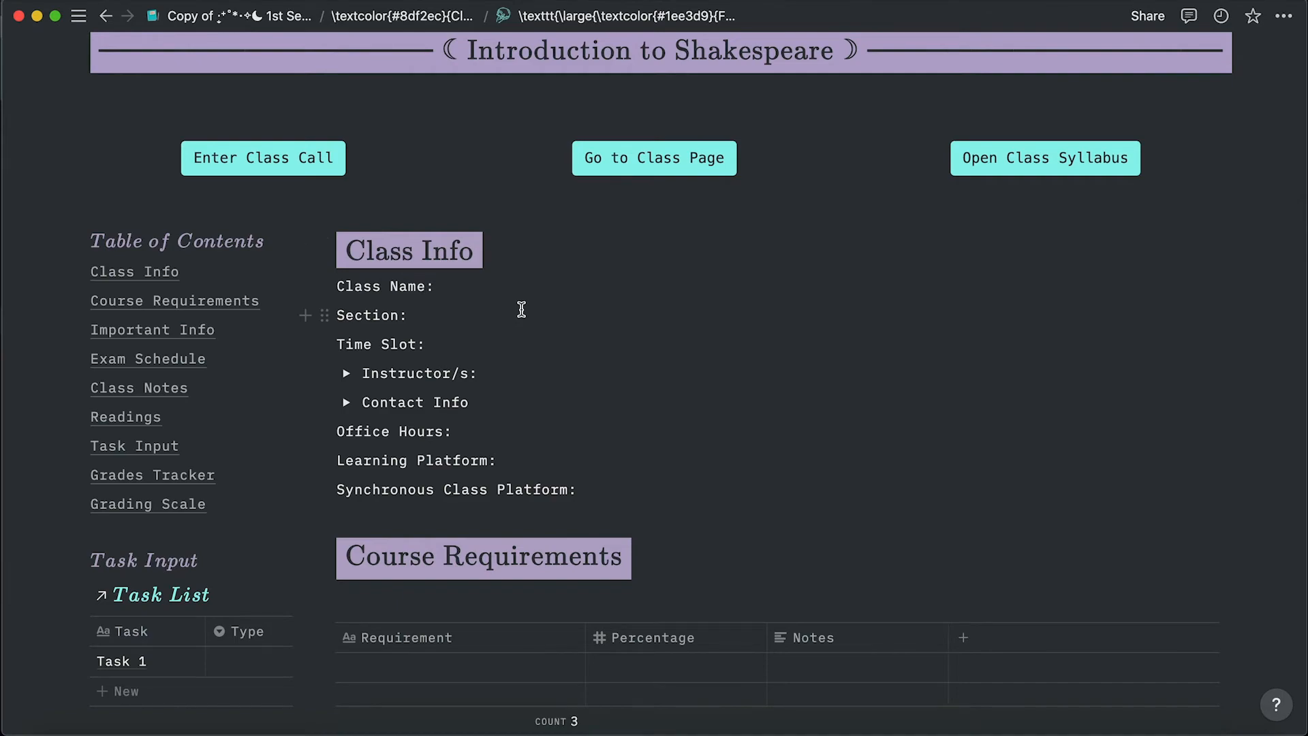
pyautogui.scroll(-5, 522, 310)
pyautogui.scroll(17, 521, 310)
pyautogui.scroll(-20, 521, 310)
pyautogui.scroll(-15, 521, 309)
pyautogui.scroll(20, 521, 309)
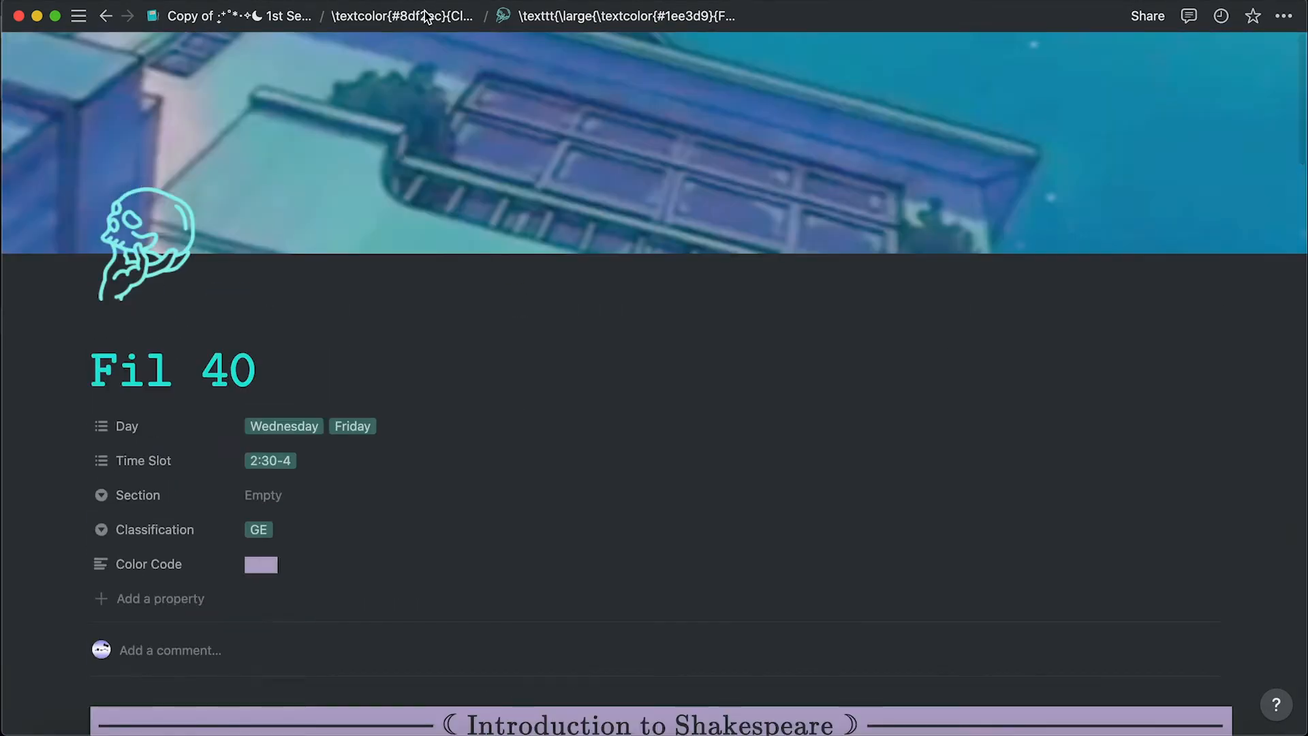
# Return to the 1st Semester dashboard and bring up the Class Schedule gallery.
pyautogui.click(424, 8)
pyautogui.click(268, 19)
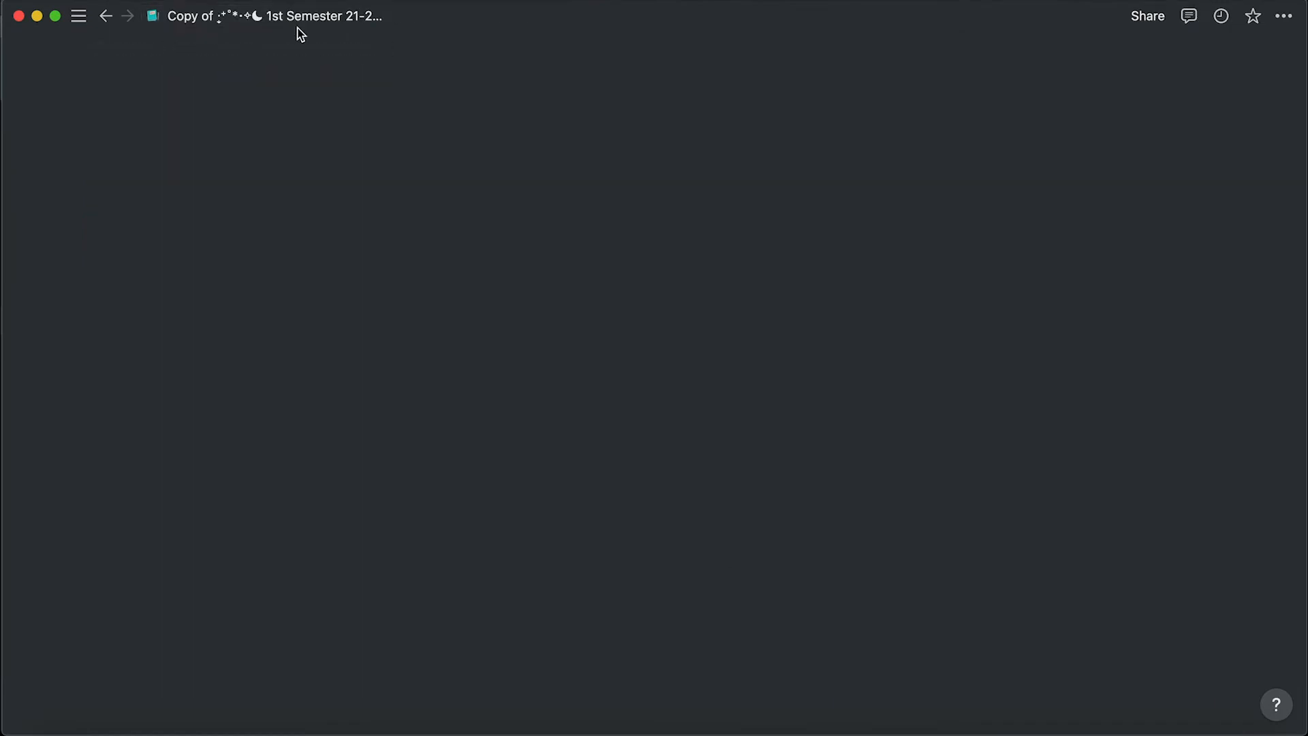
pyautogui.scroll(-8, 763, 623)
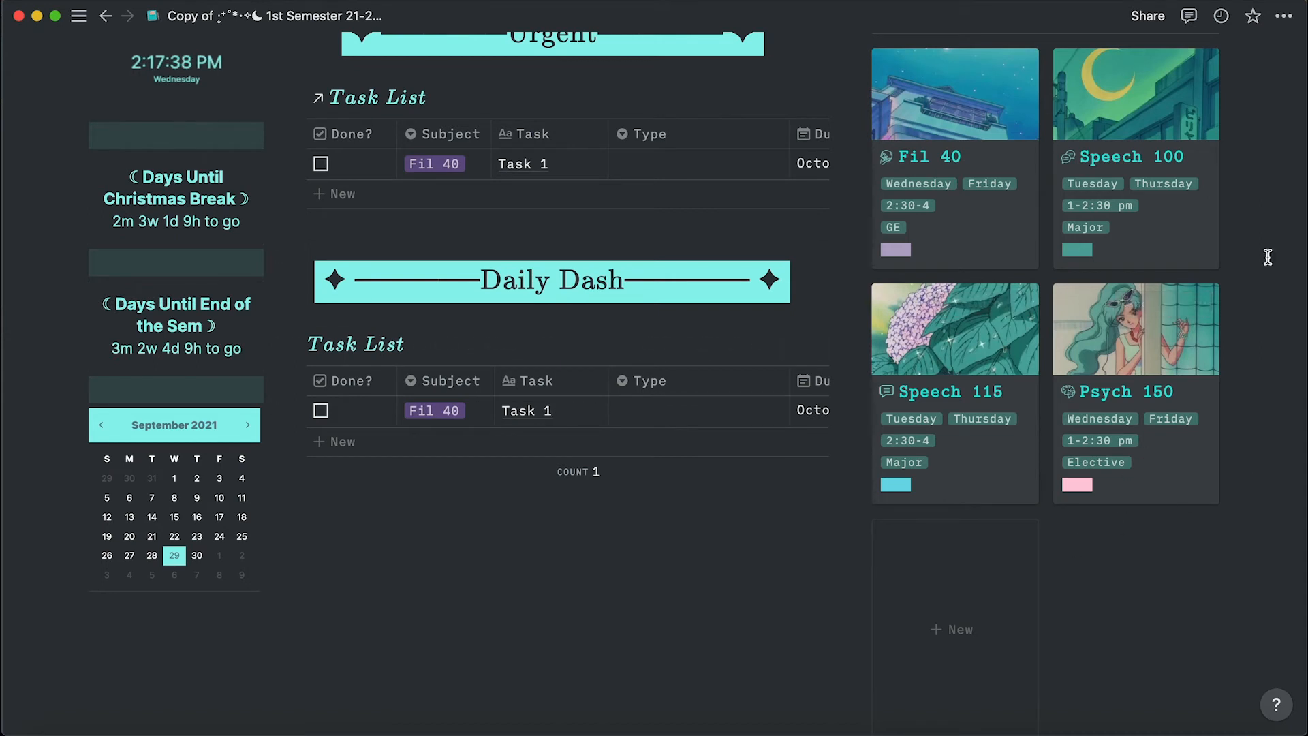
pyautogui.scroll(2, 1268, 257)
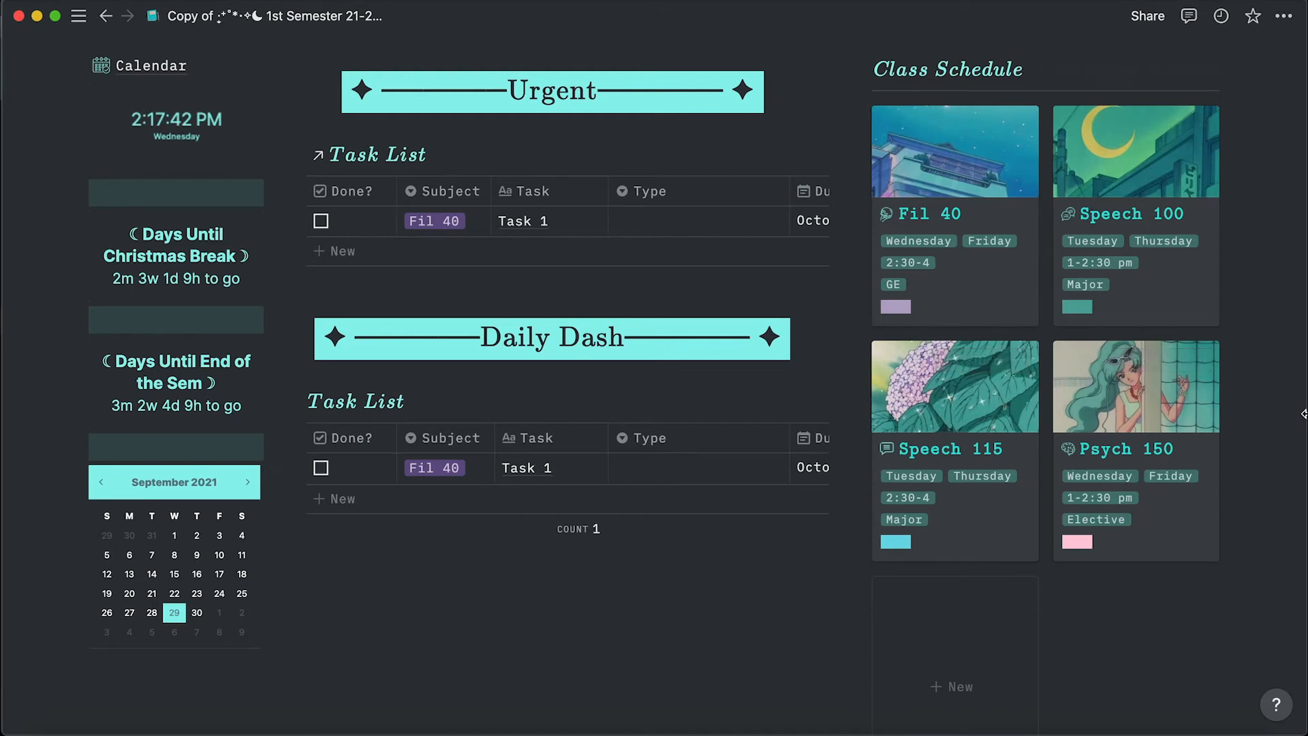
pyautogui.scroll(-8, 1278, 402)
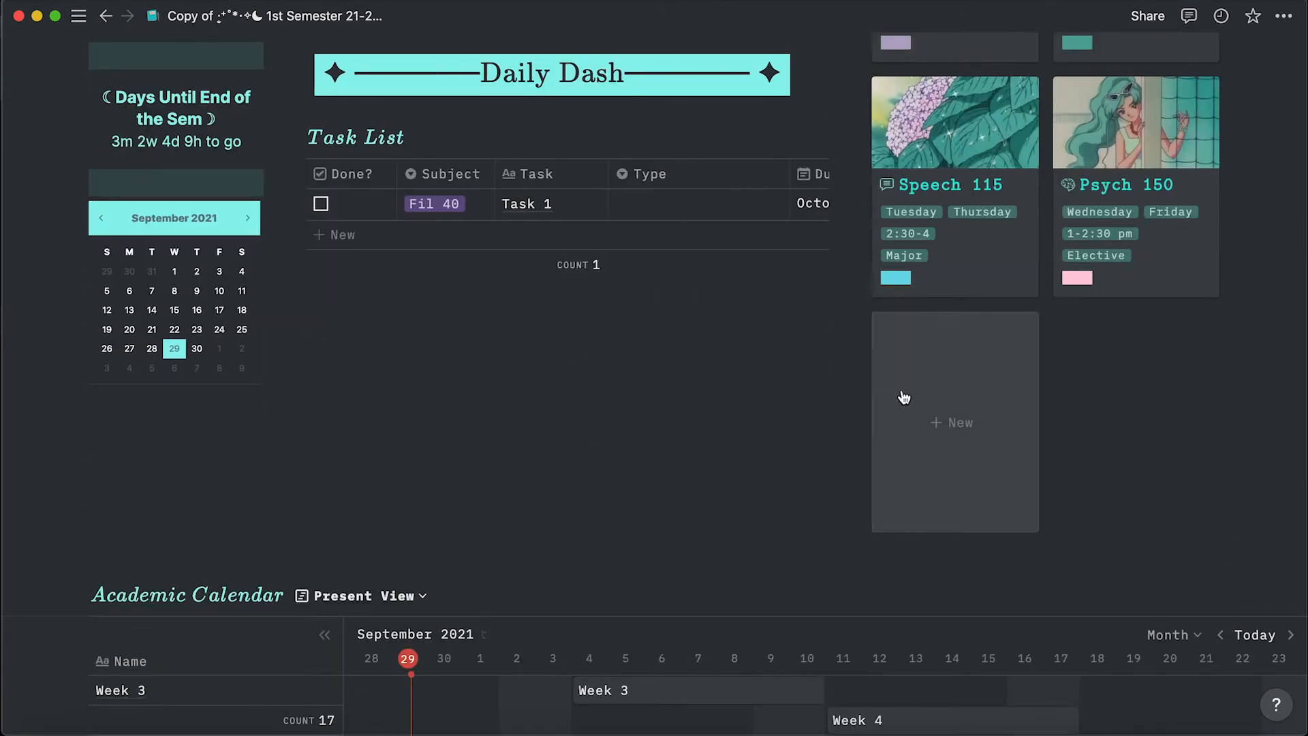
# Add a Class Schedule entry titled Soc Sci 2, apply the Class Page Template and look through its sections.
pyautogui.click(948, 425)
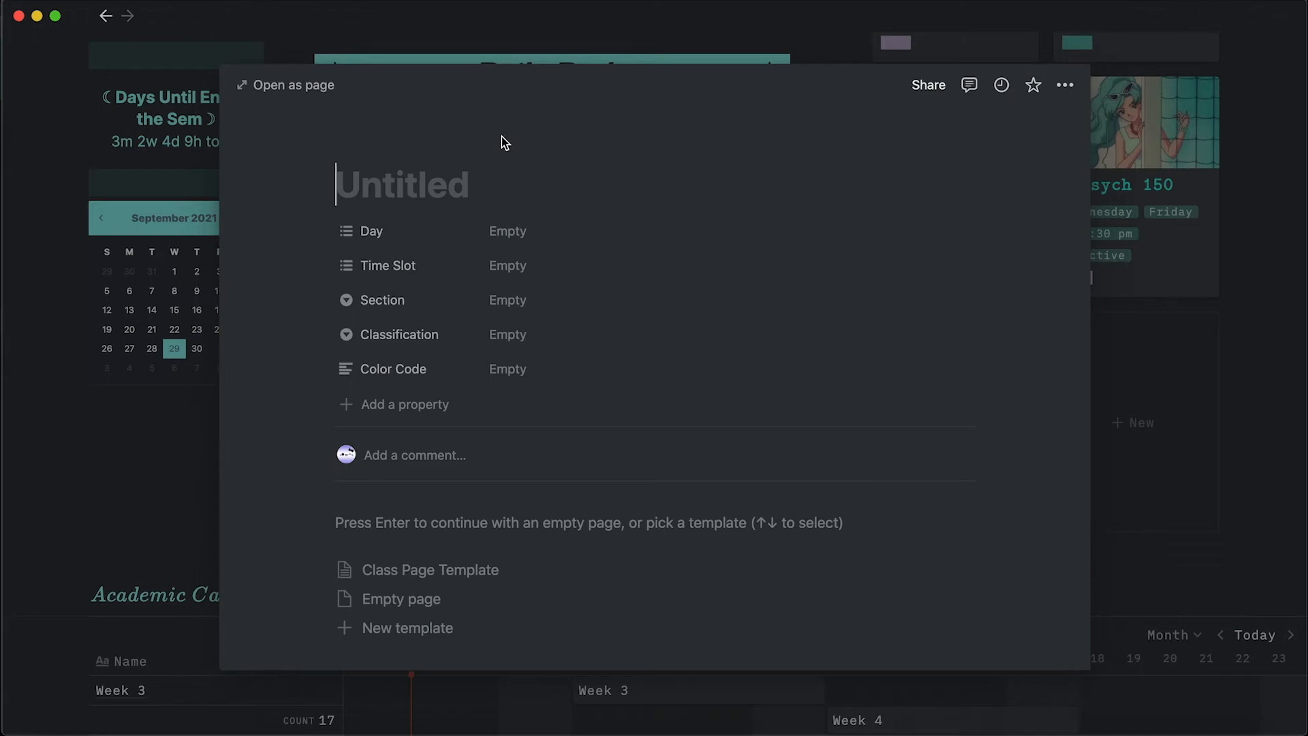
pyautogui.write('Soc Sci 2')
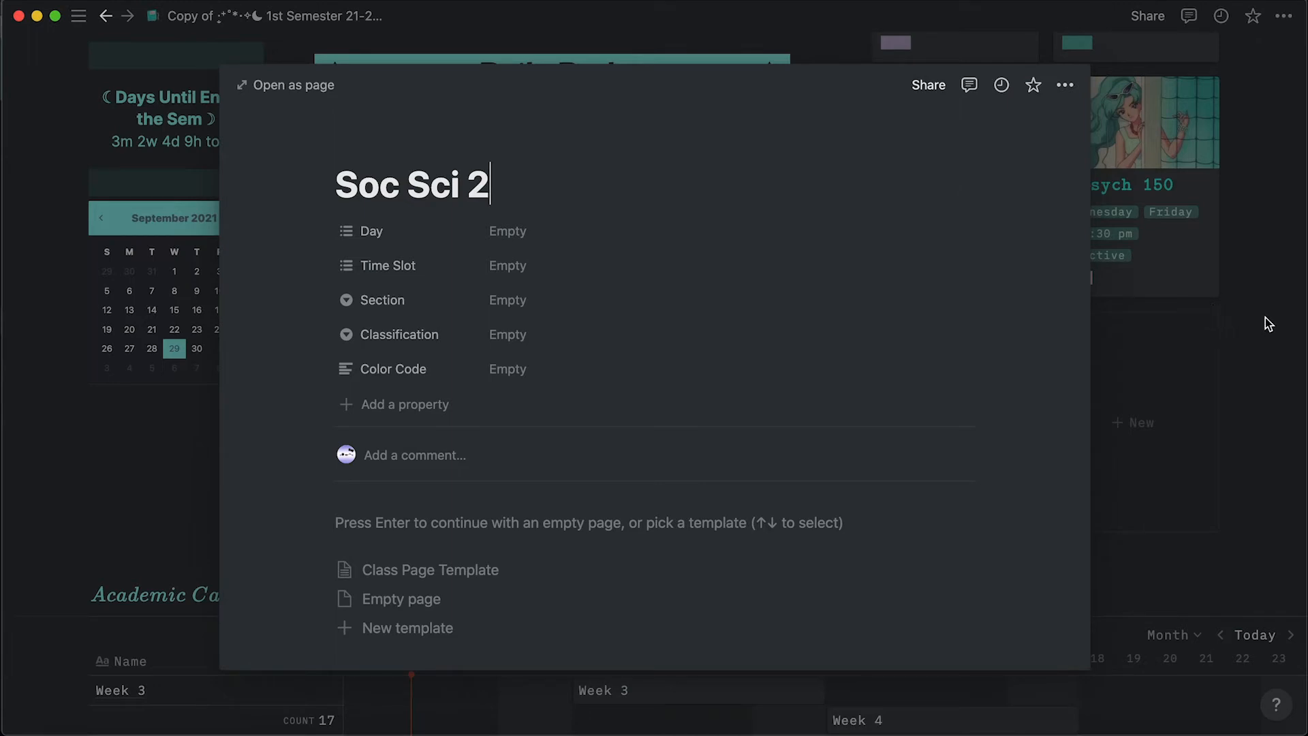
pyautogui.scroll(-2, 462, 522)
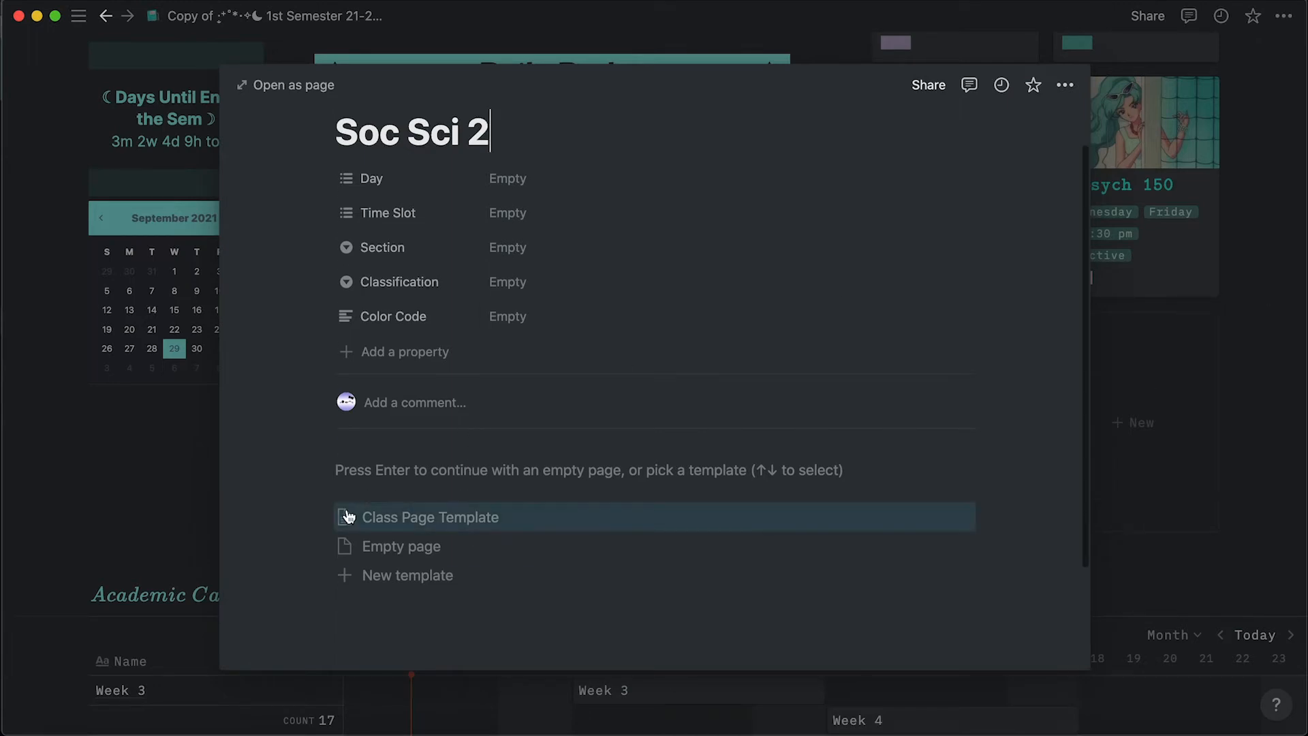
pyautogui.click(427, 518)
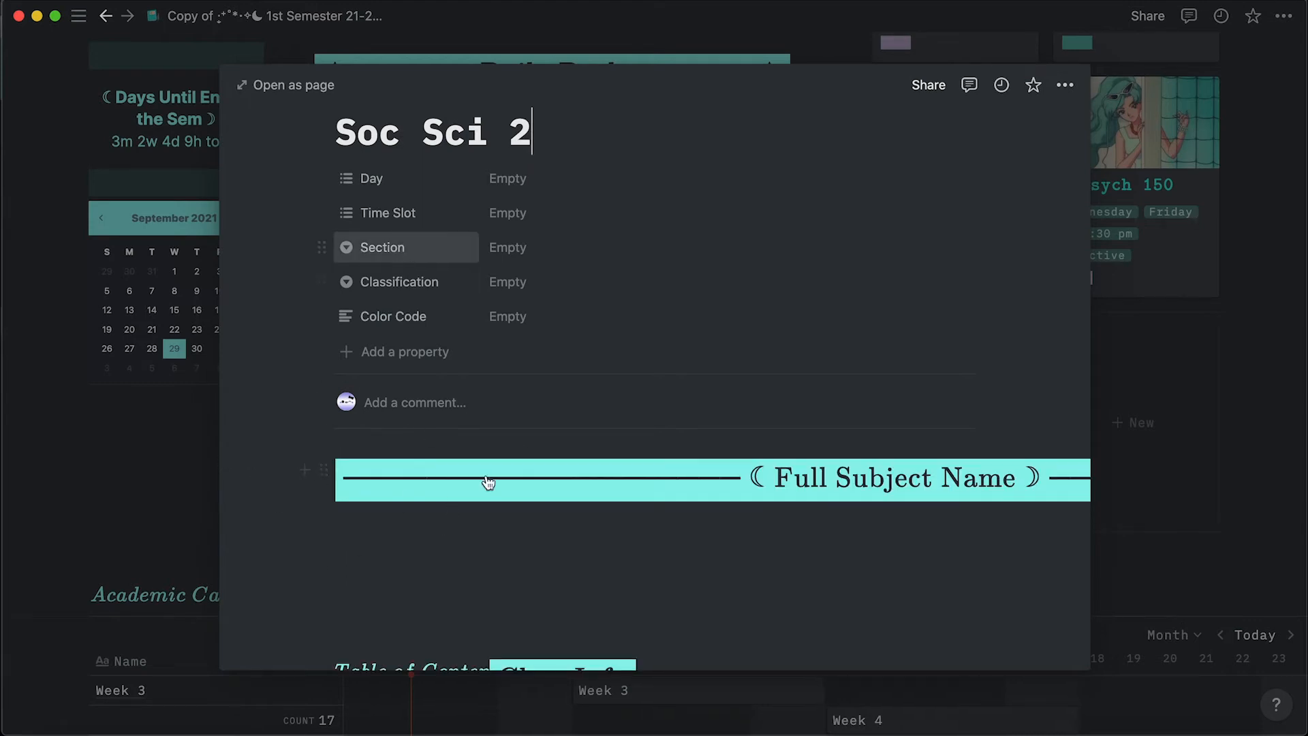
pyautogui.scroll(-10, 488, 479)
pyautogui.scroll(-15, 756, 313)
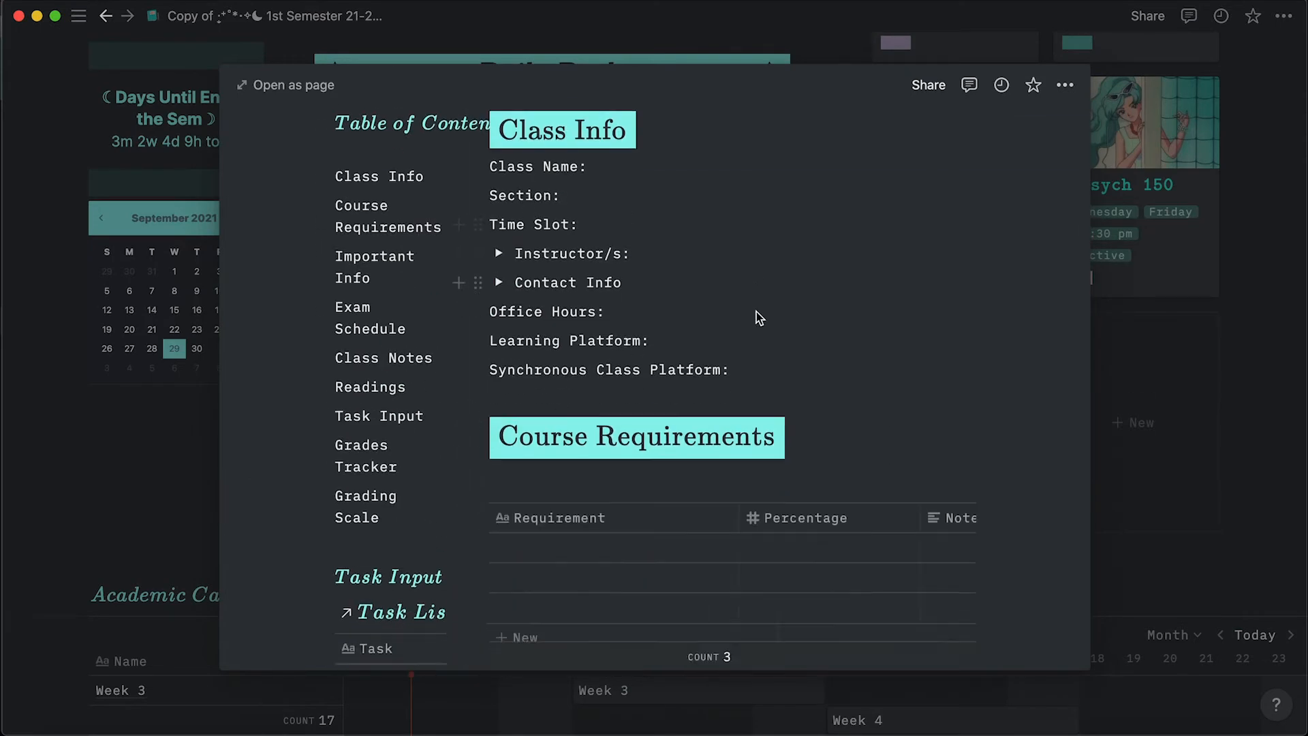
# Close the class page preview and set Task 1's Subject in the Urgent Task List to a new option, Soc Sci 2.
pyautogui.scroll(20, 756, 314)
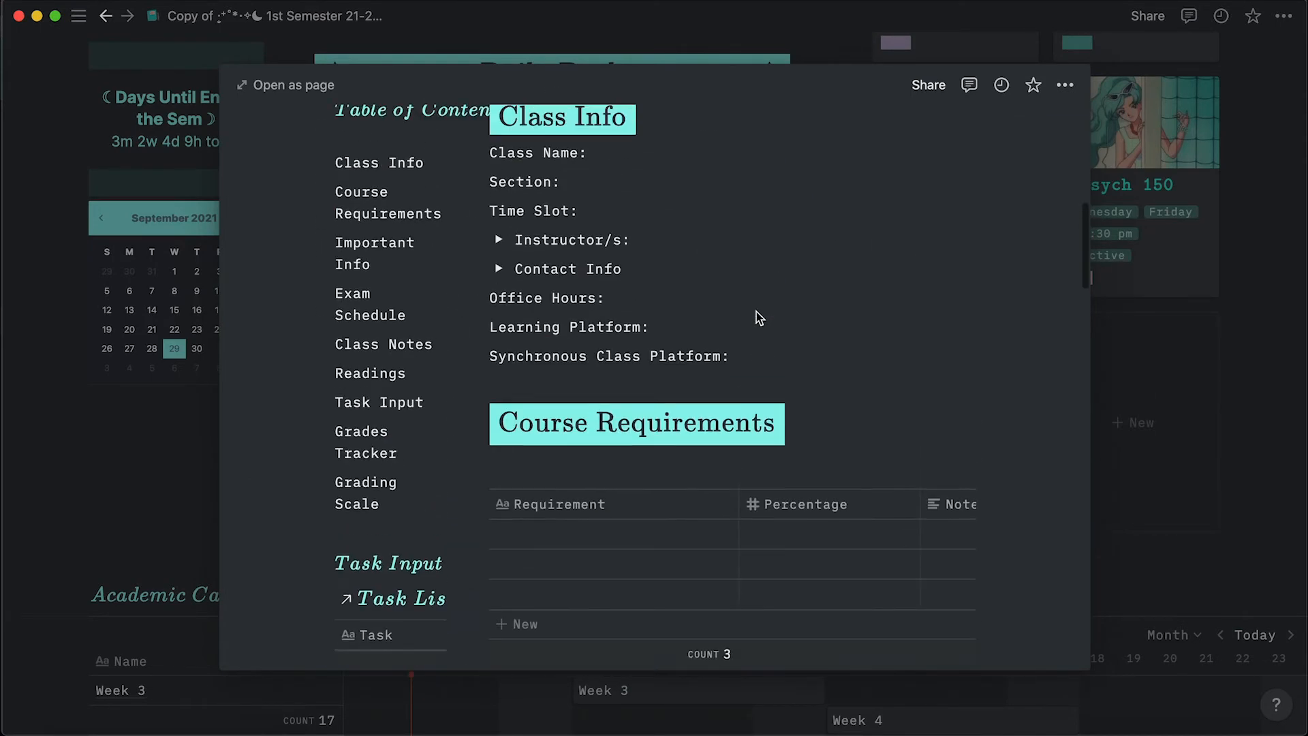
pyautogui.click(1279, 334)
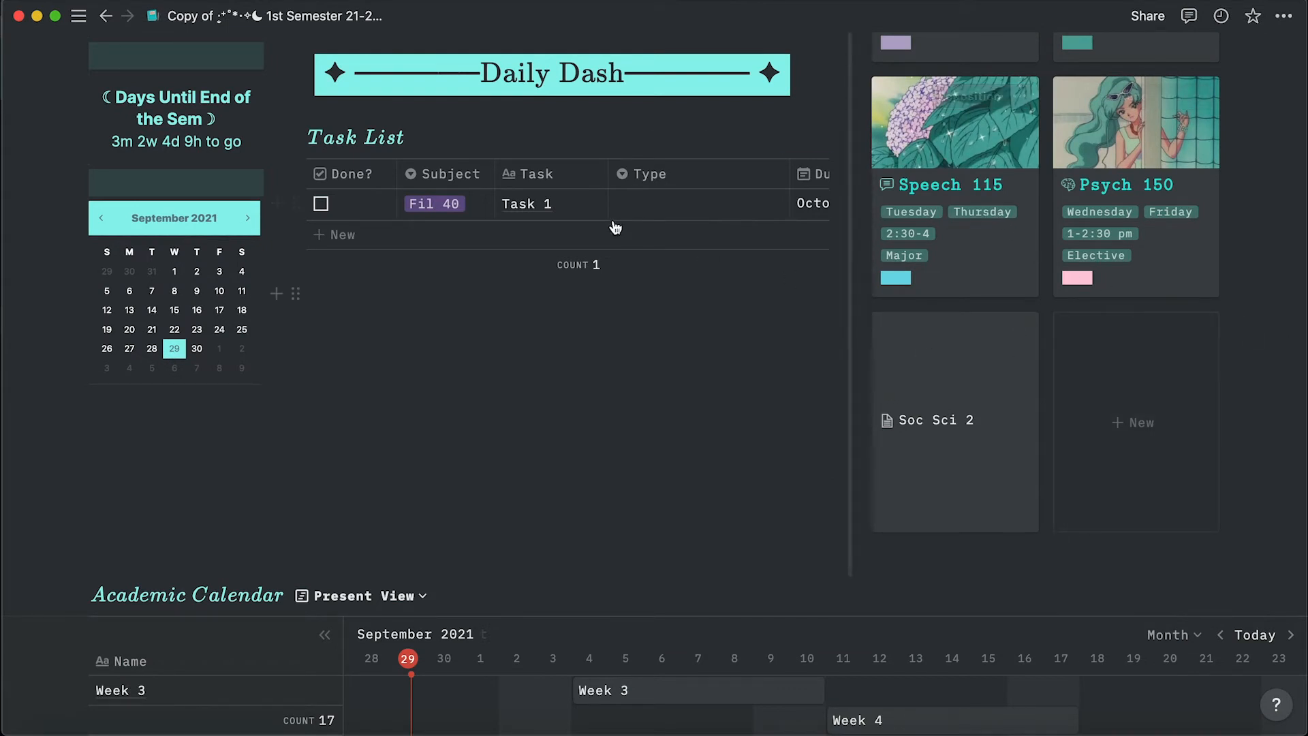
pyautogui.scroll(4, 616, 221)
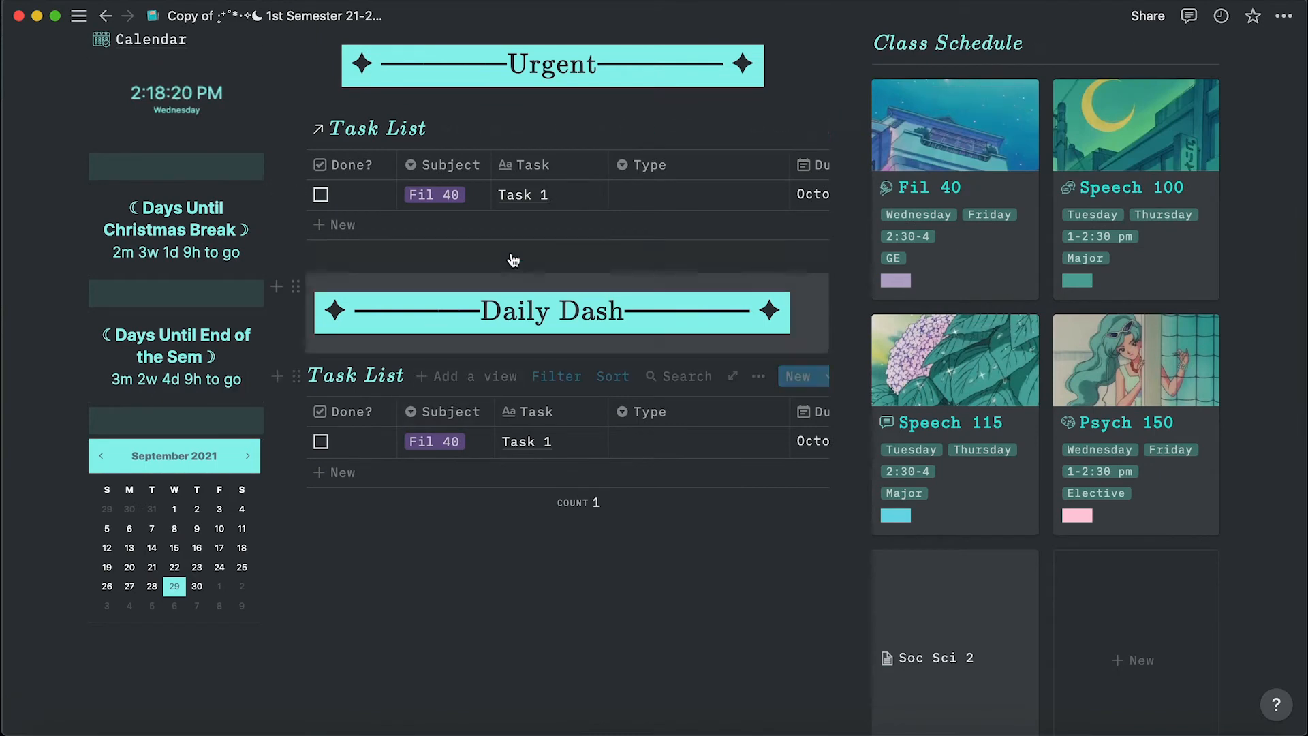
pyautogui.scroll(1, 511, 257)
pyautogui.click(454, 263)
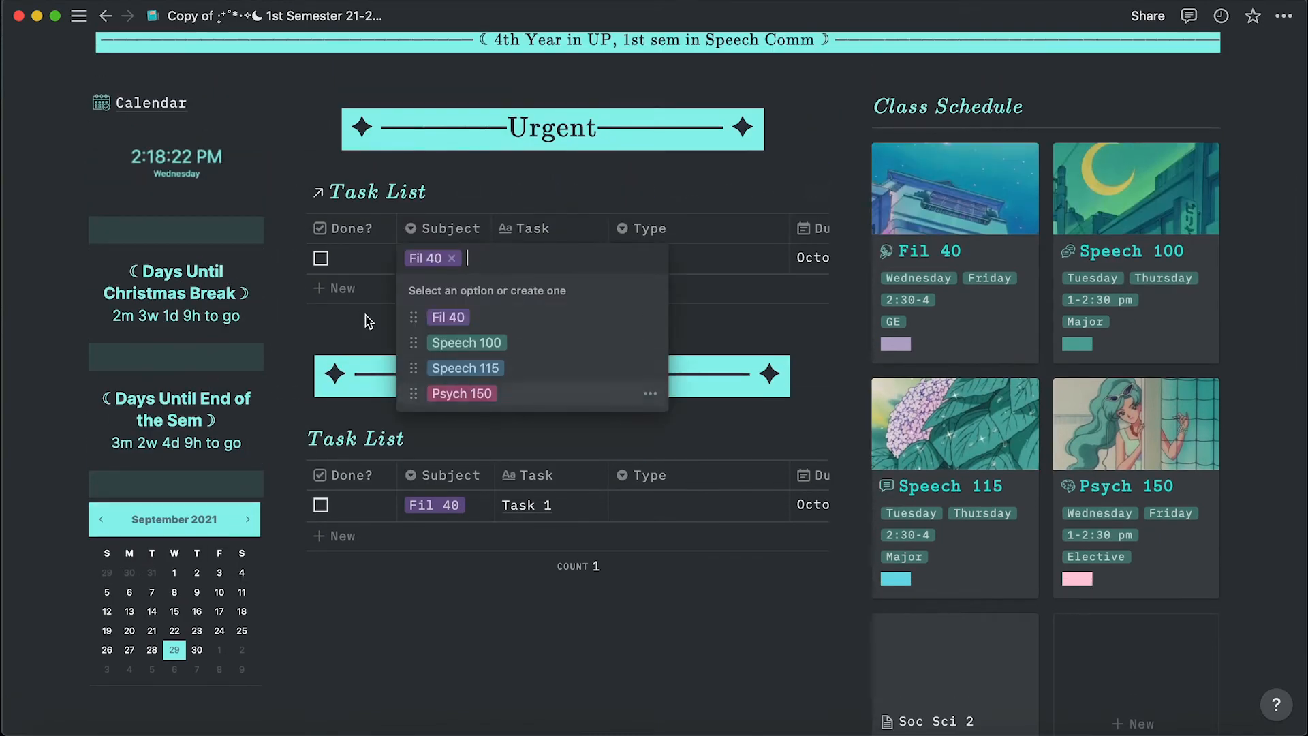
pyautogui.click(364, 324)
pyautogui.click(431, 260)
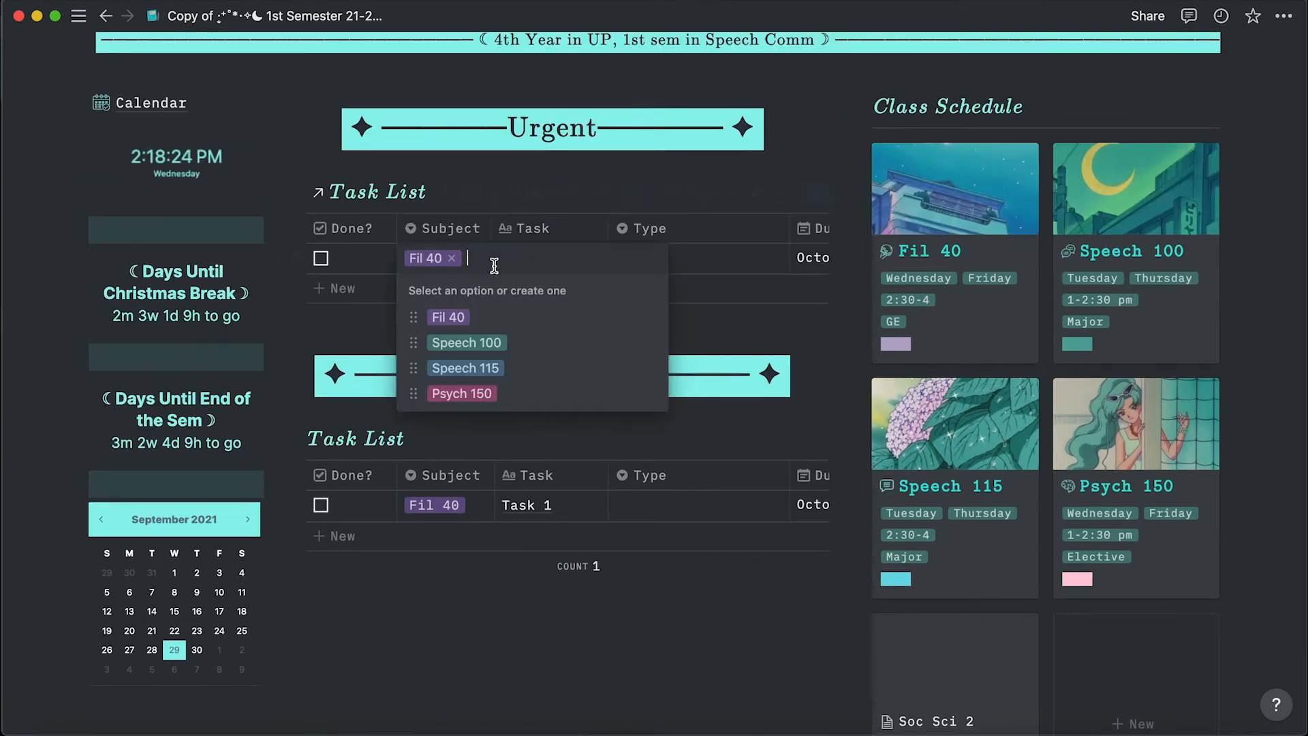
pyautogui.write('Soc Sc')
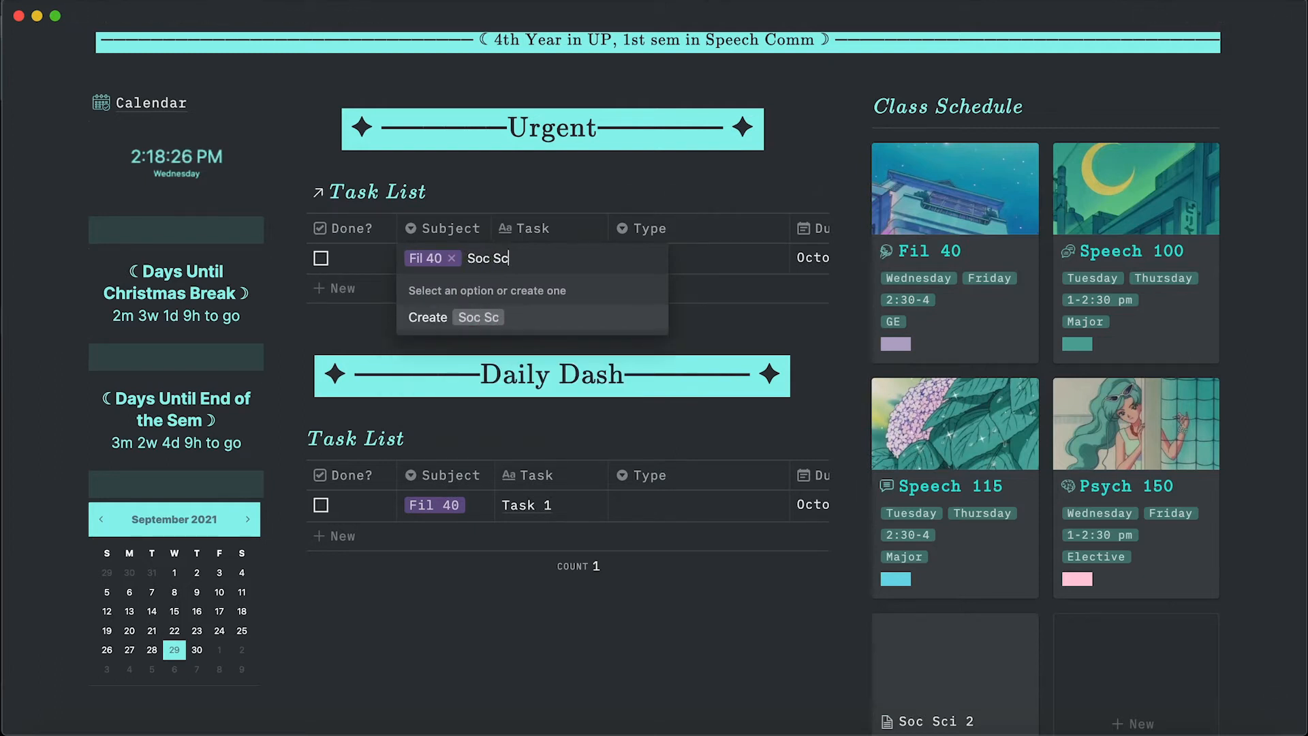
pyautogui.write('i 2')
pyautogui.click(607, 318)
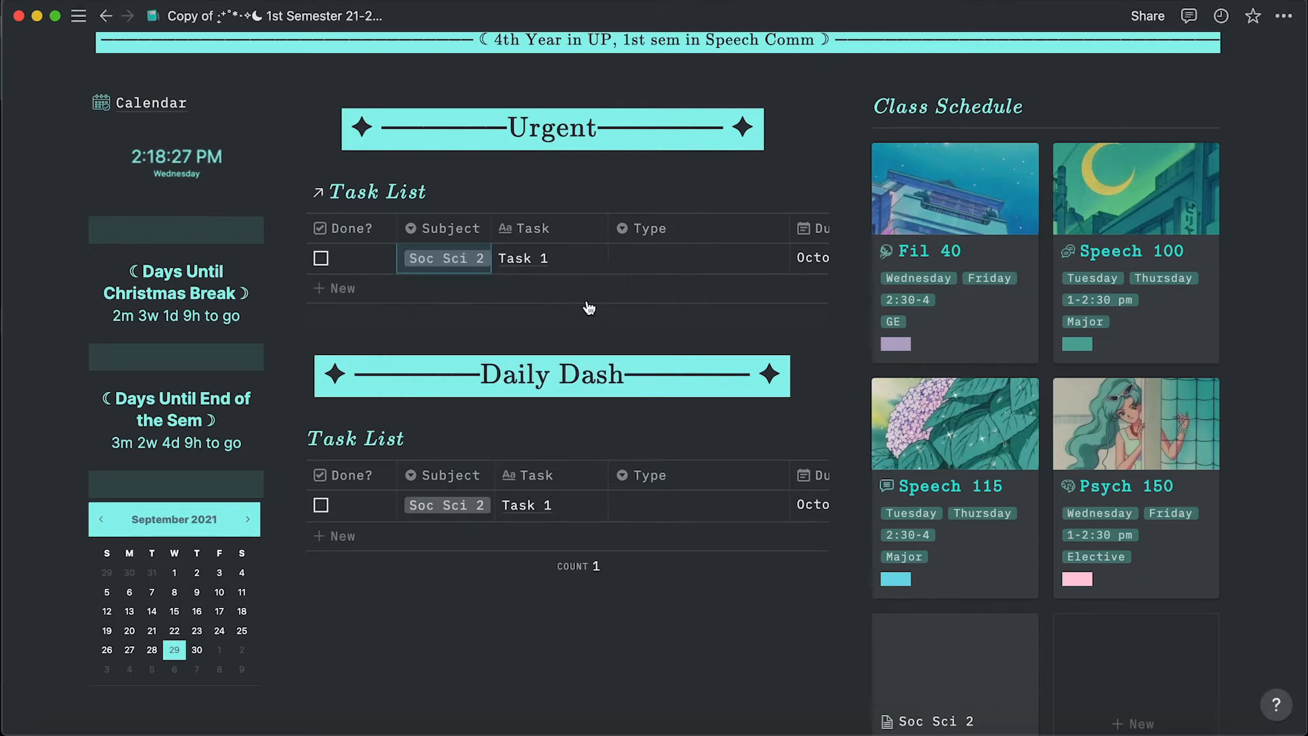
# Set the color of the Soc Sci 2 subject option to Orange and check Task 1's remaining columns.
pyautogui.click(450, 261)
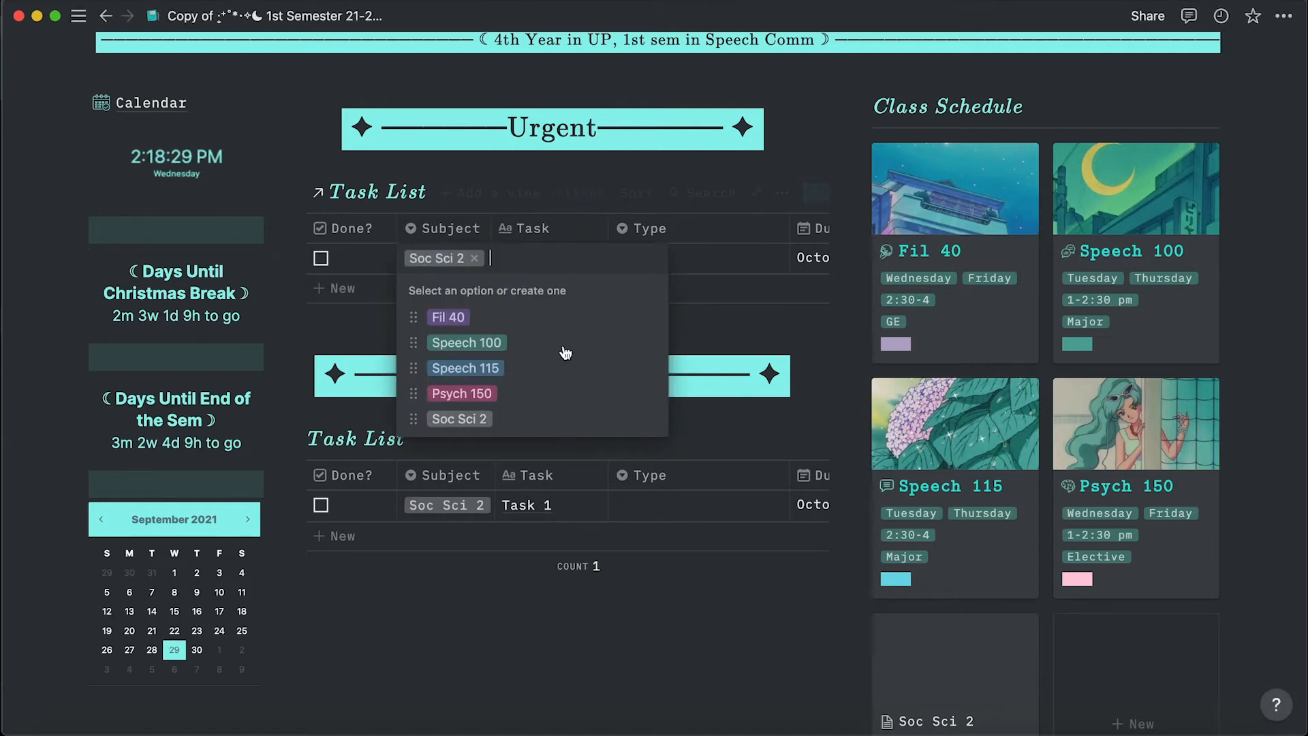
pyautogui.click(650, 418)
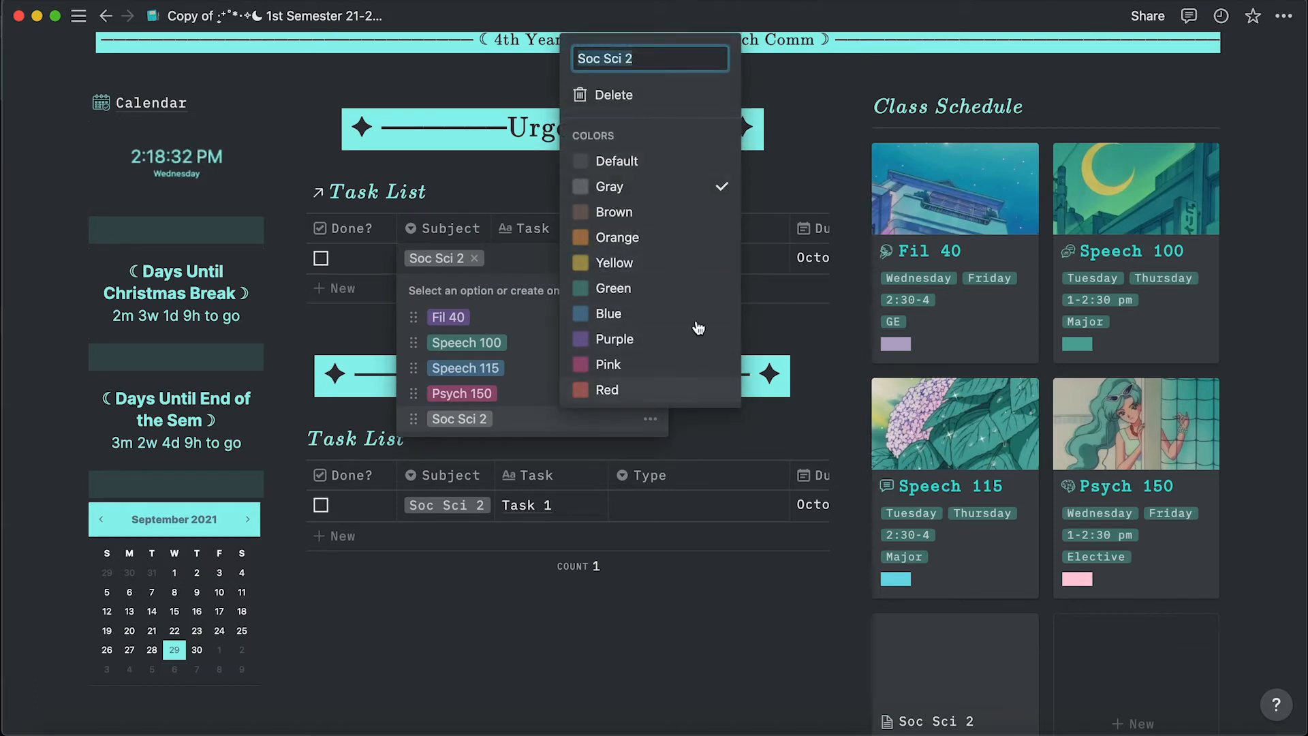
pyautogui.click(676, 237)
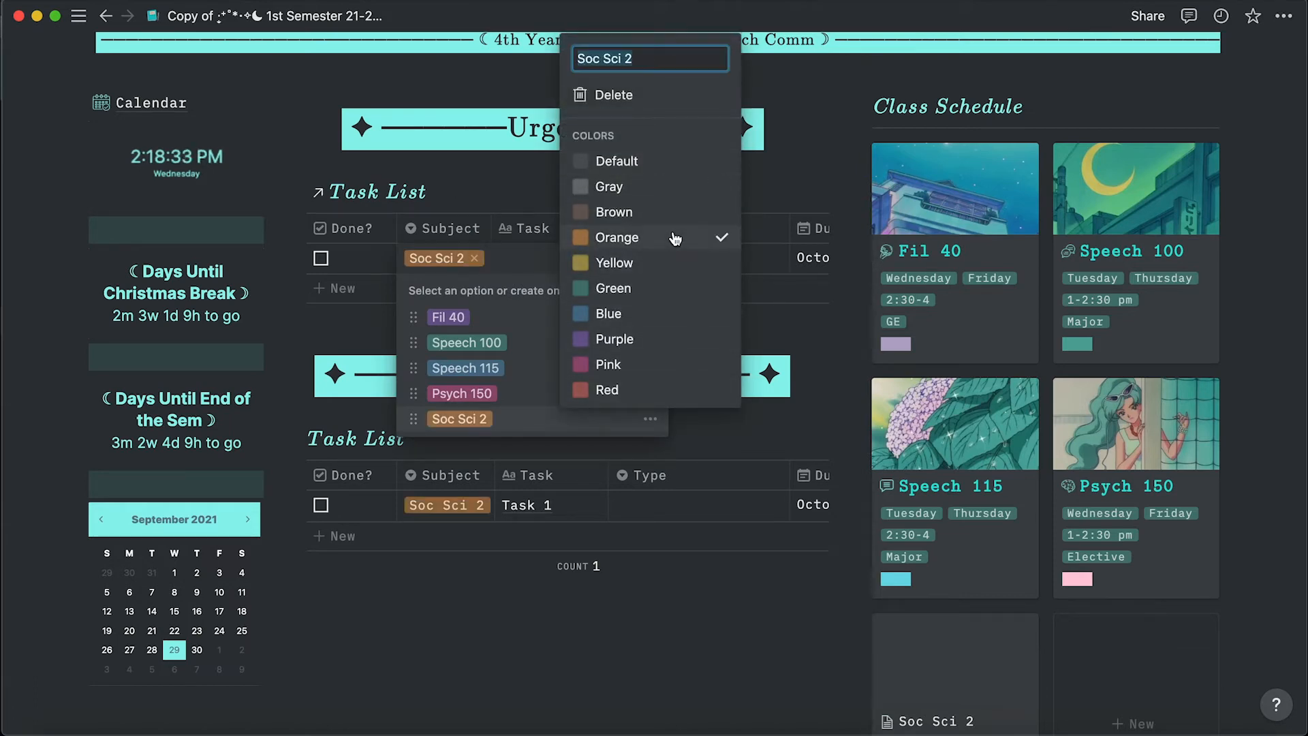
pyautogui.click(809, 328)
pyautogui.click(619, 181)
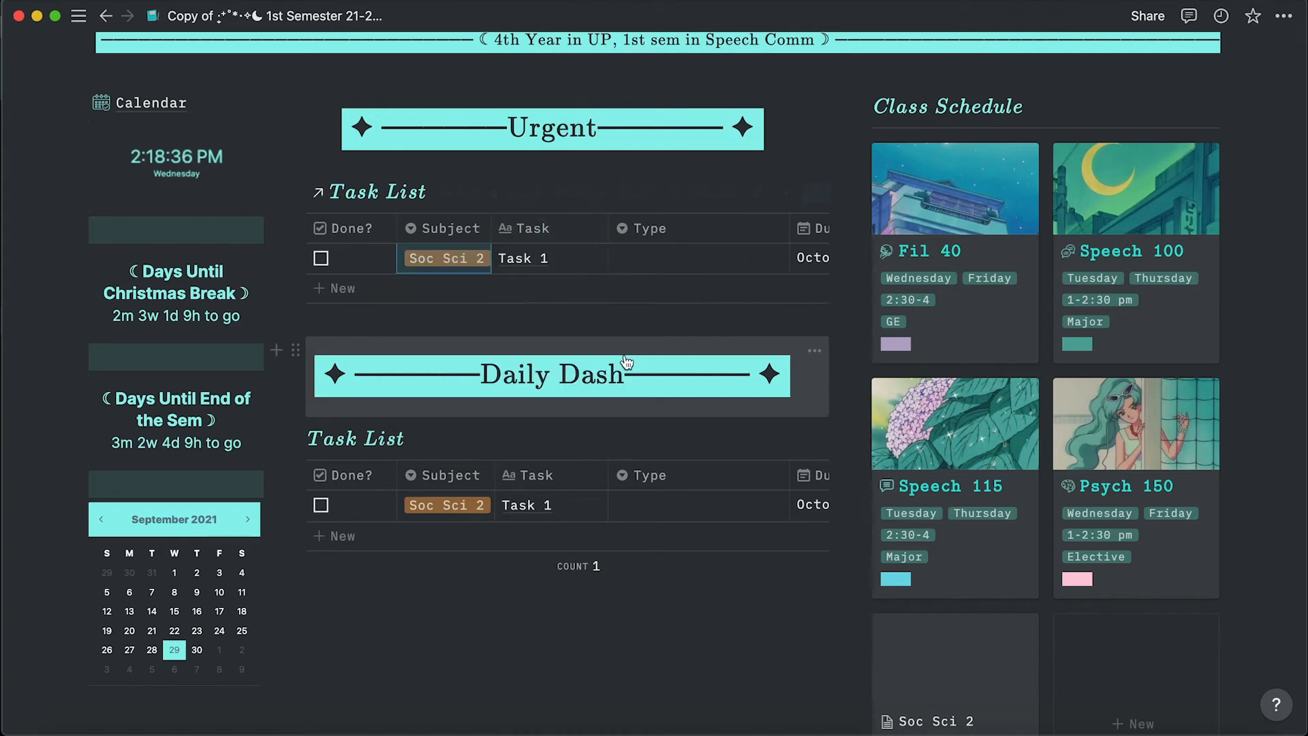
pyautogui.hscroll(3, 586, 255)
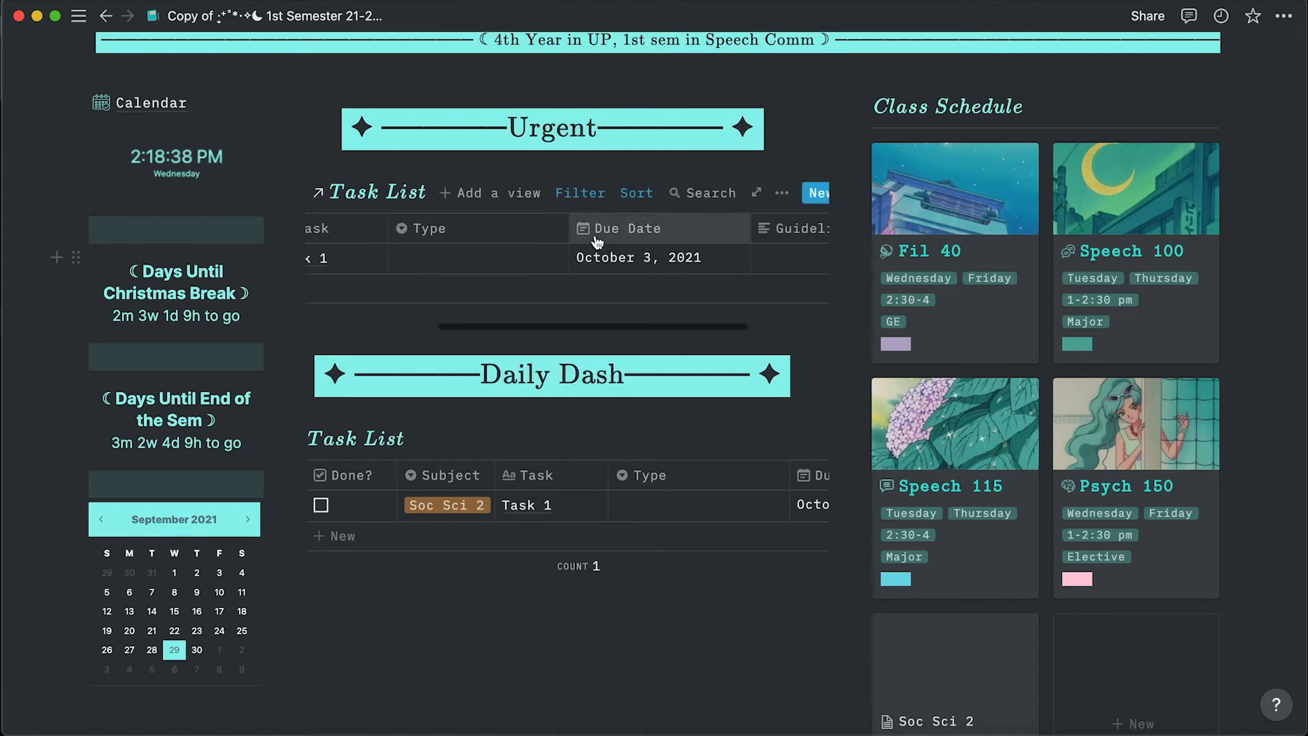
pyautogui.hscroll(-3, 567, 257)
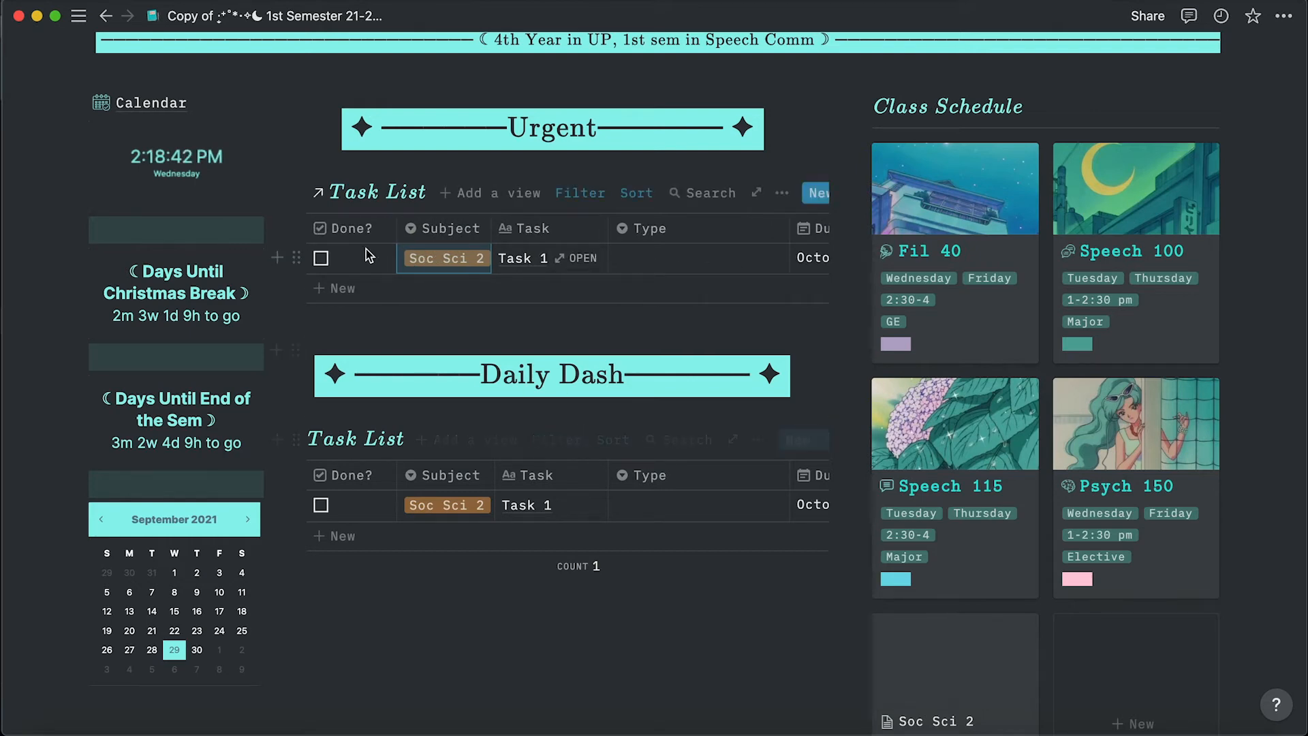
# Go to the Calendar page from the dashboard and expand the toggle holding the linked Task List.
pyautogui.click(150, 103)
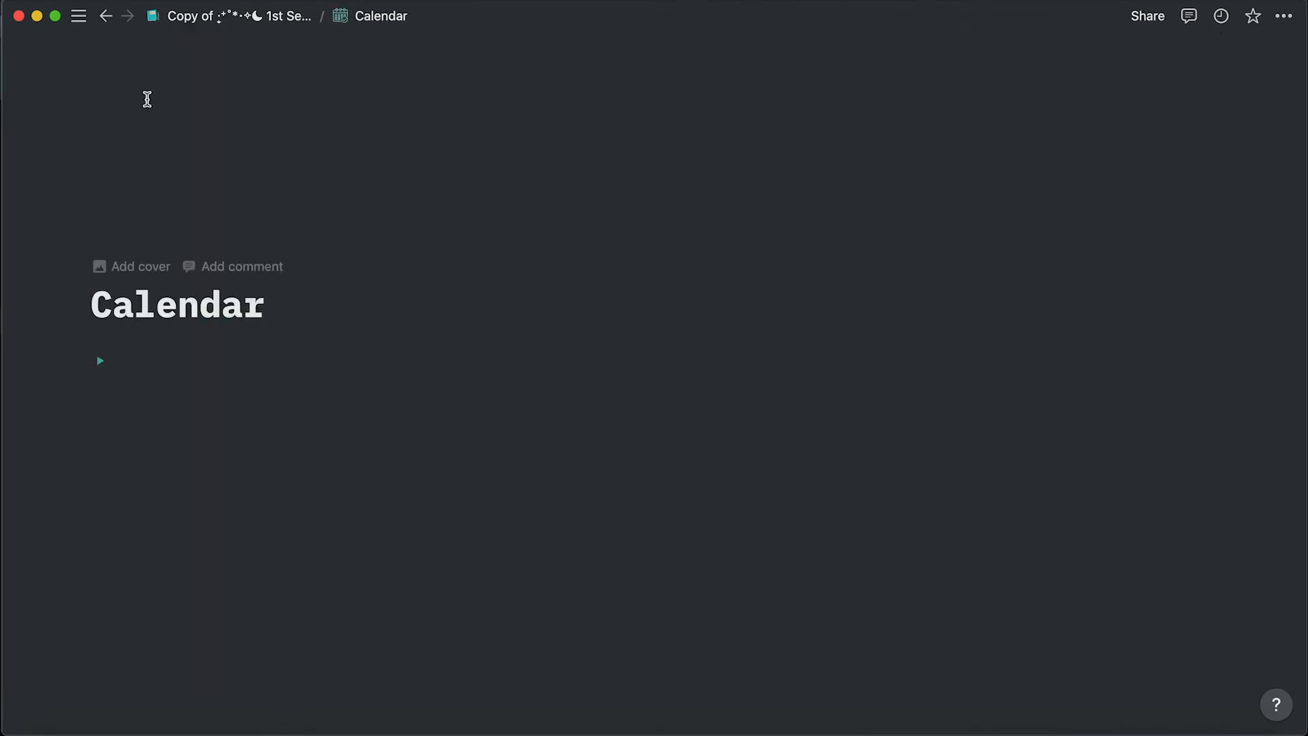
pyautogui.click(103, 362)
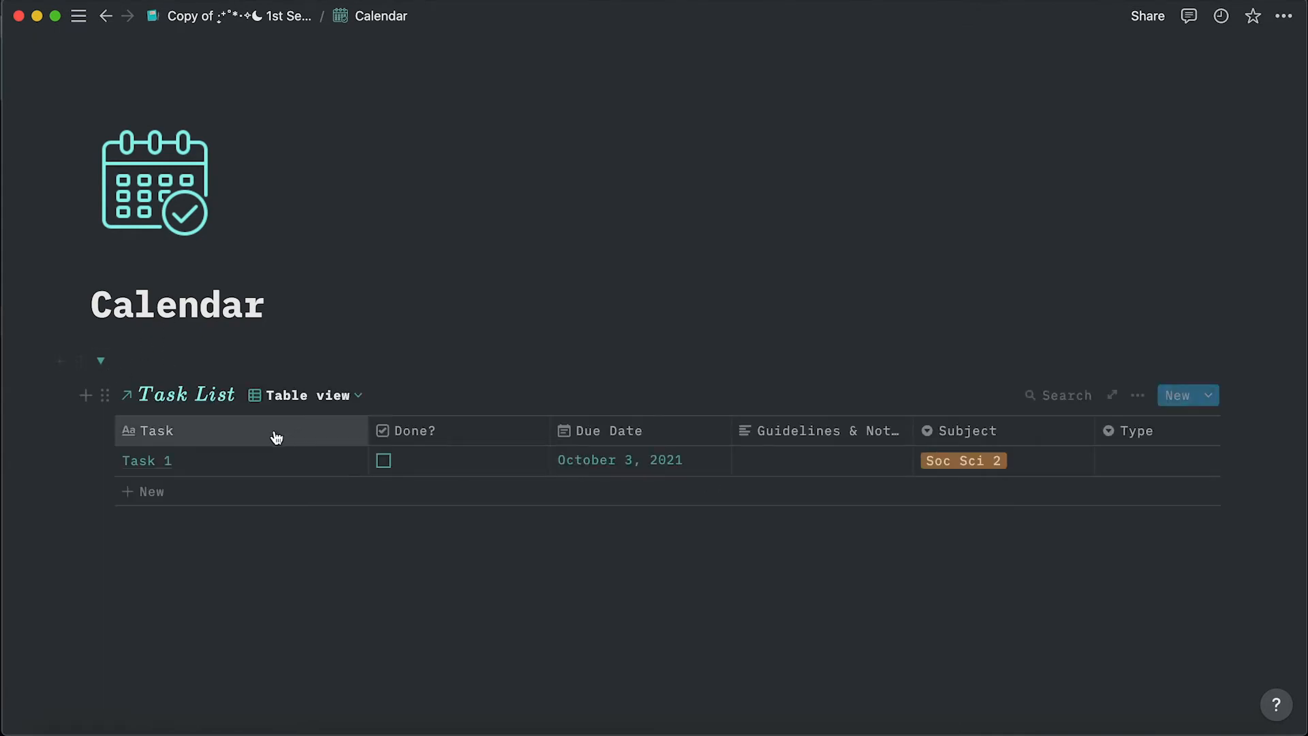
pyautogui.scroll(-1, 279, 431)
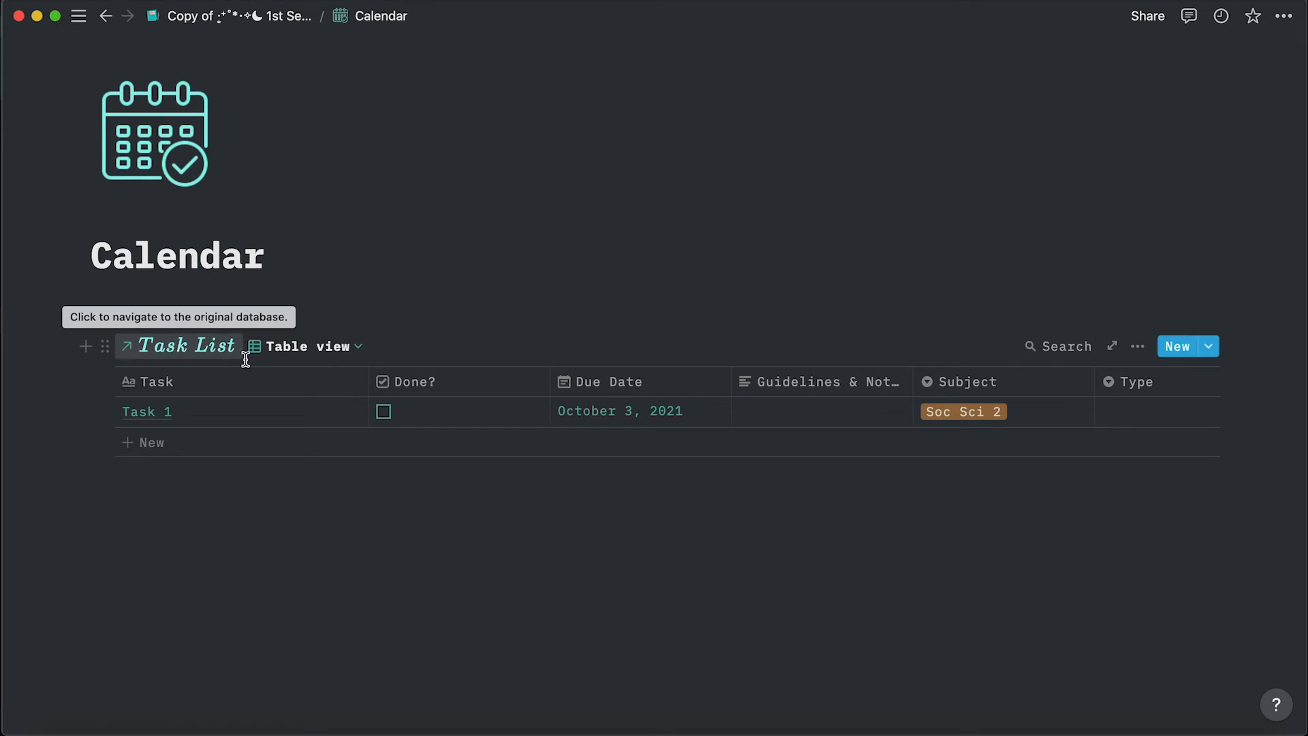
# Delete the Table view of the Calendar page's Task List, leaving its Calendar view.
pyautogui.click(283, 349)
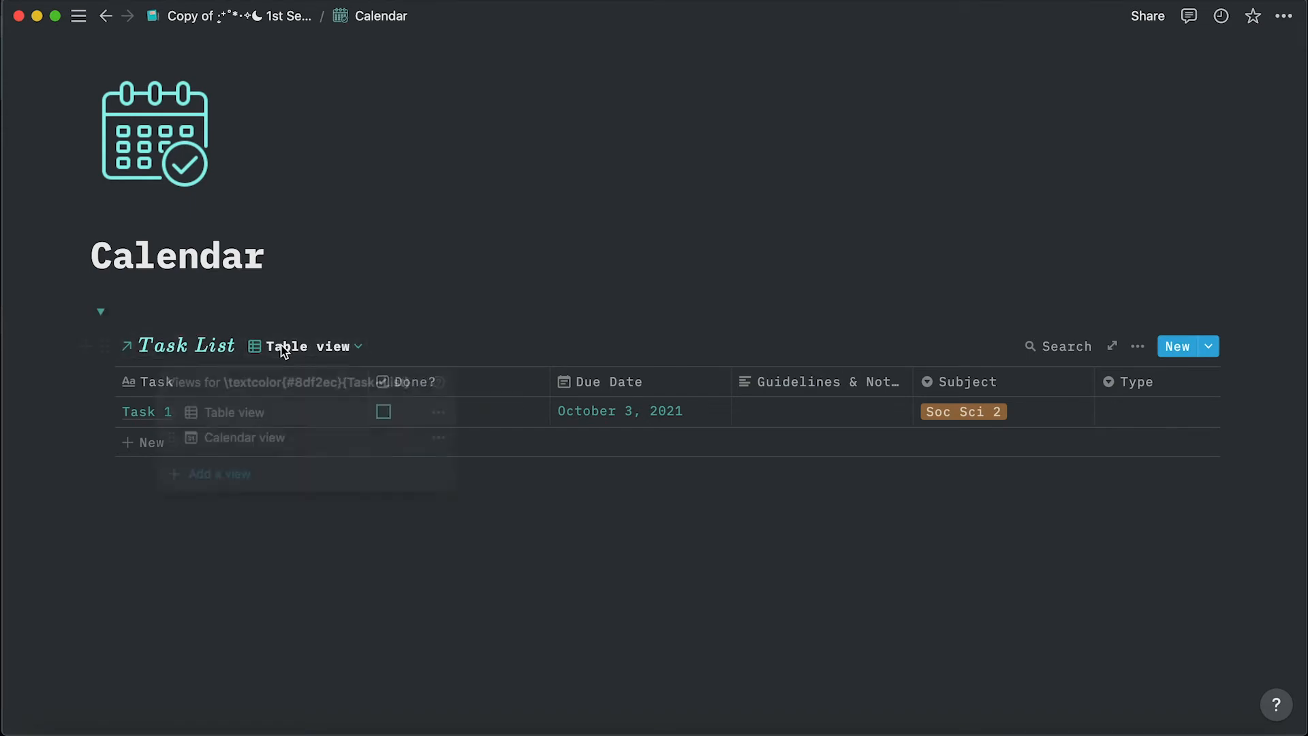
pyautogui.click(443, 413)
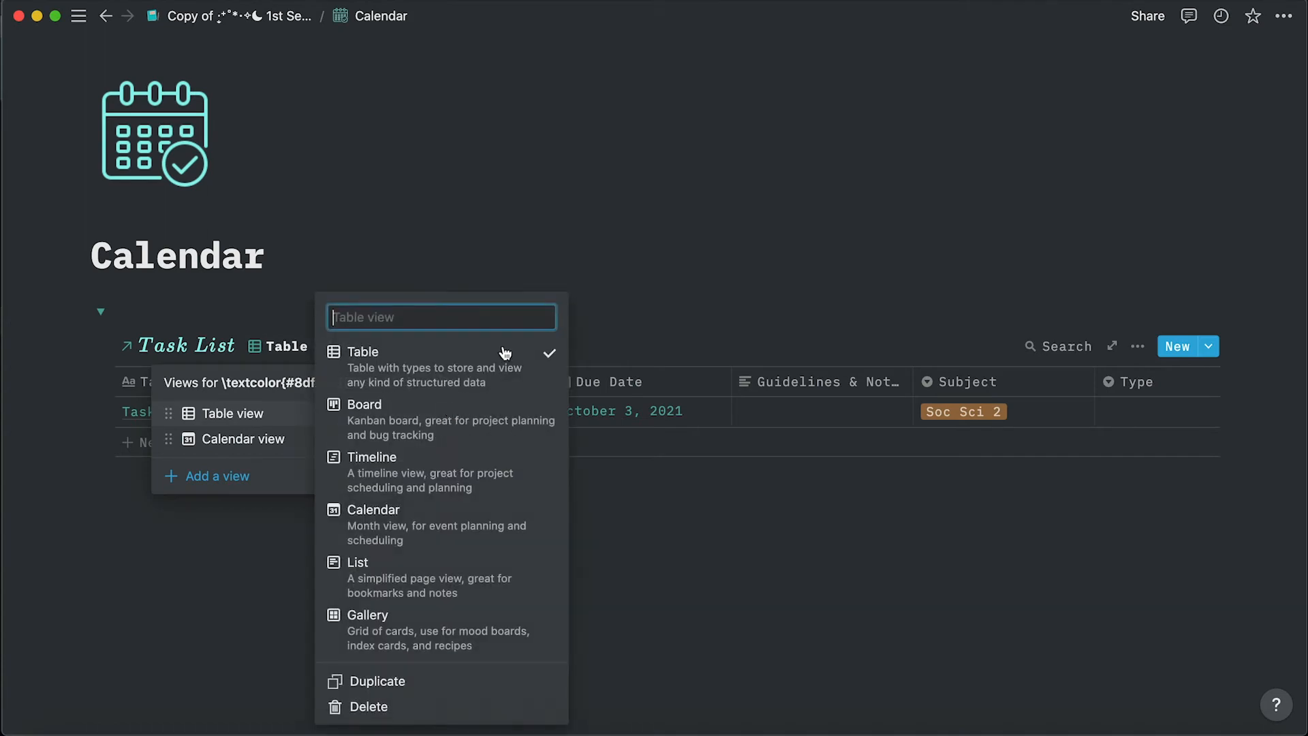
pyautogui.click(423, 707)
pyautogui.click(636, 380)
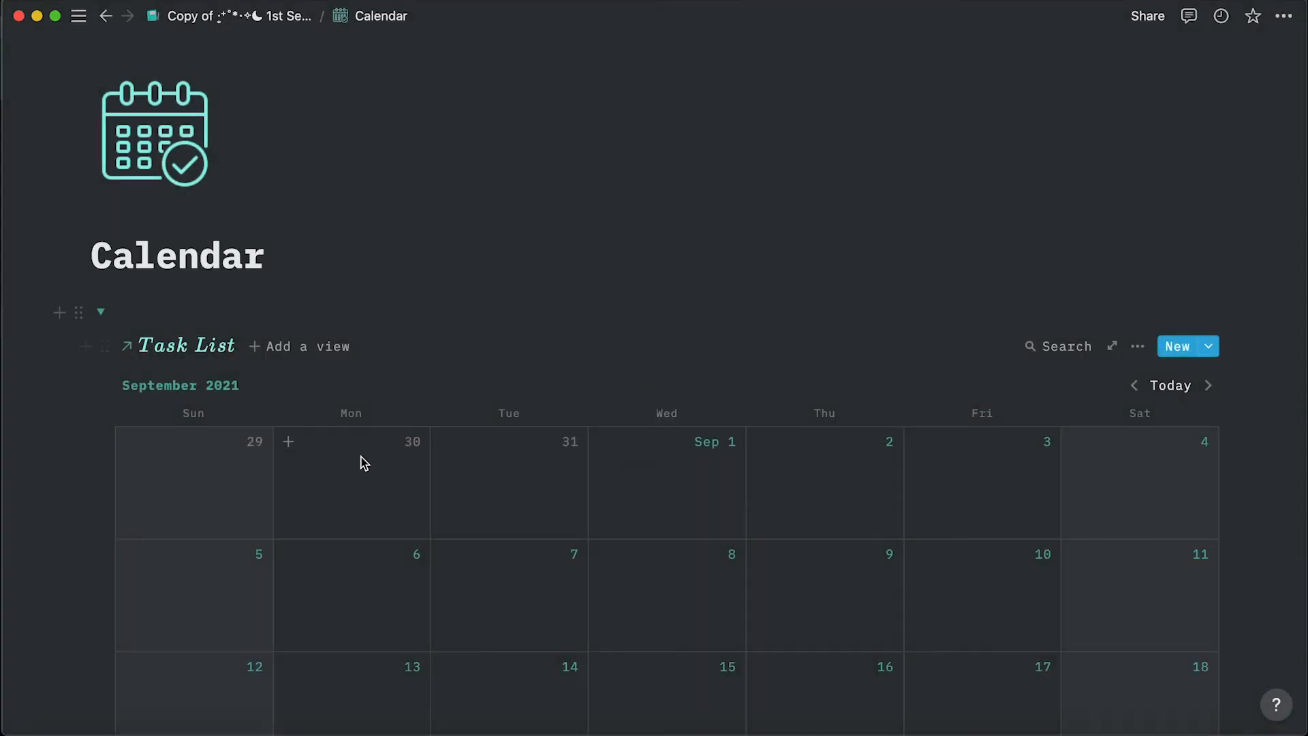
# Browse the Task List calendar forward to October 2021 and look at the details of Task 1 on October 3.
pyautogui.scroll(-5, 409, 450)
pyautogui.scroll(-3, 539, 431)
pyautogui.scroll(4, 849, 366)
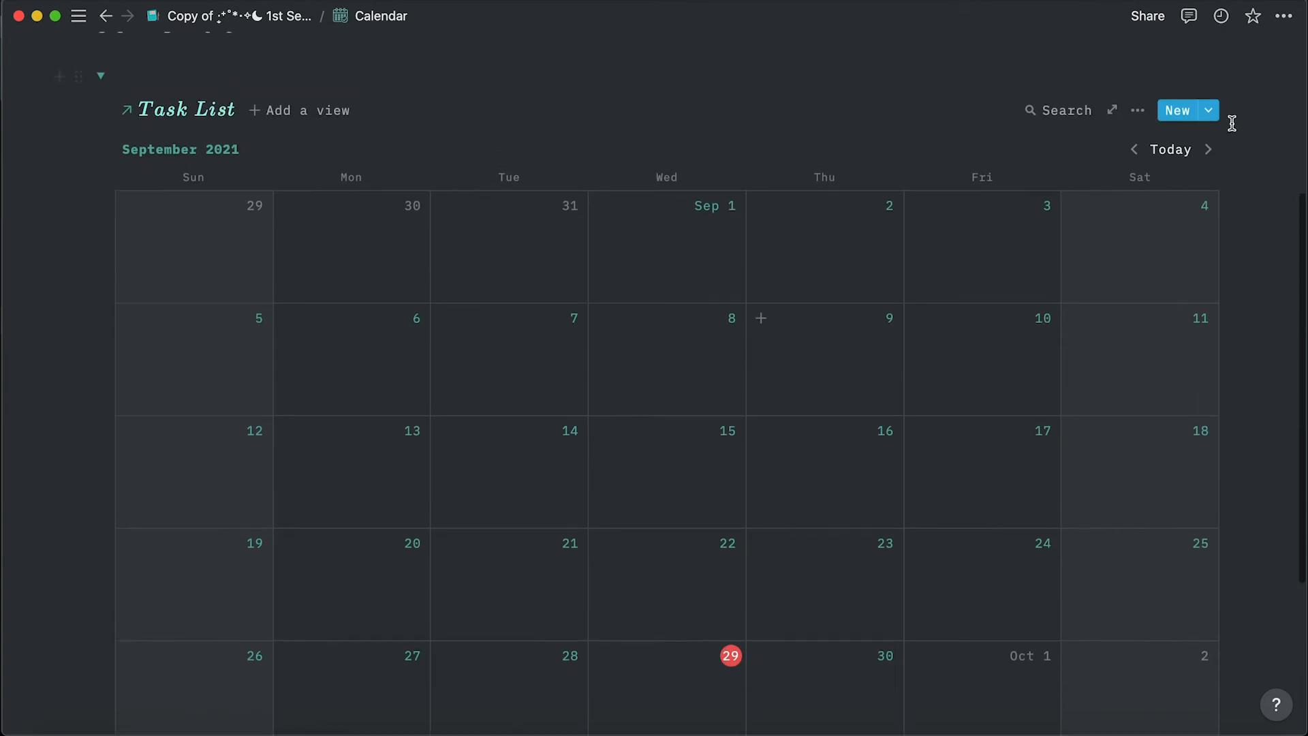
pyautogui.click(1209, 149)
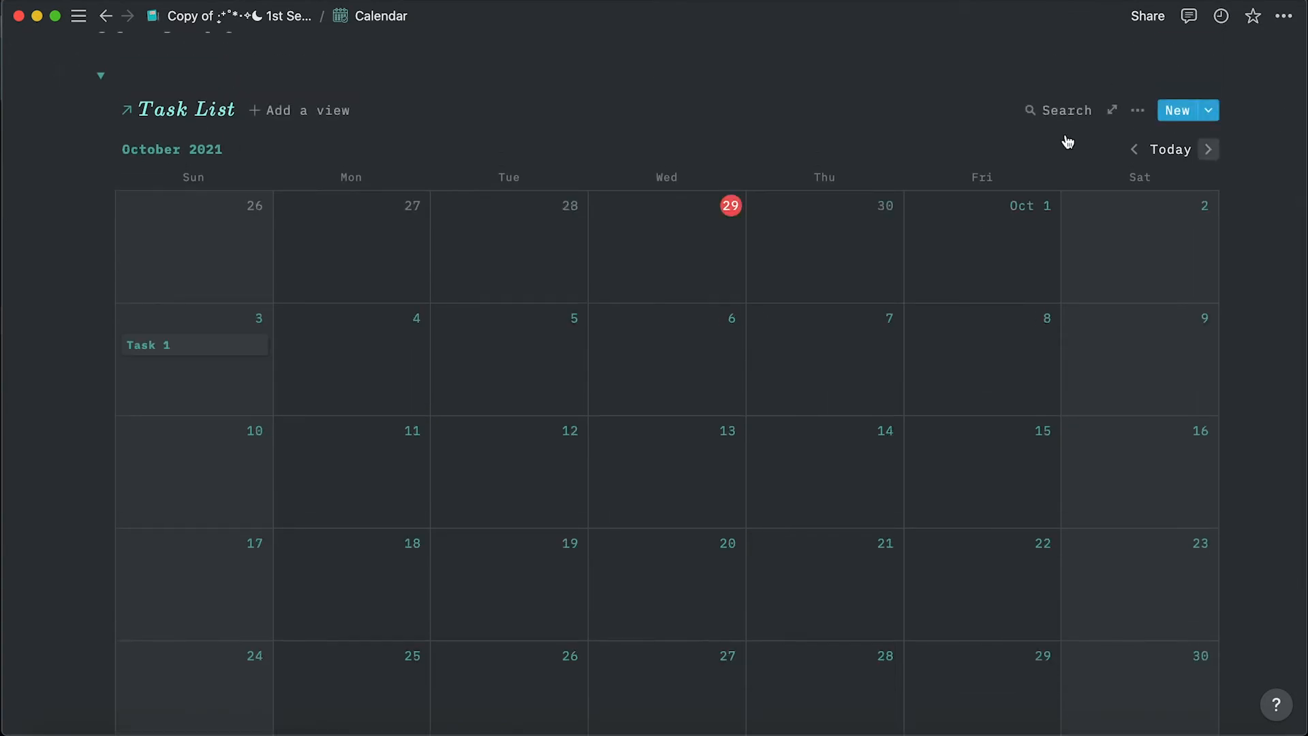
pyautogui.click(190, 346)
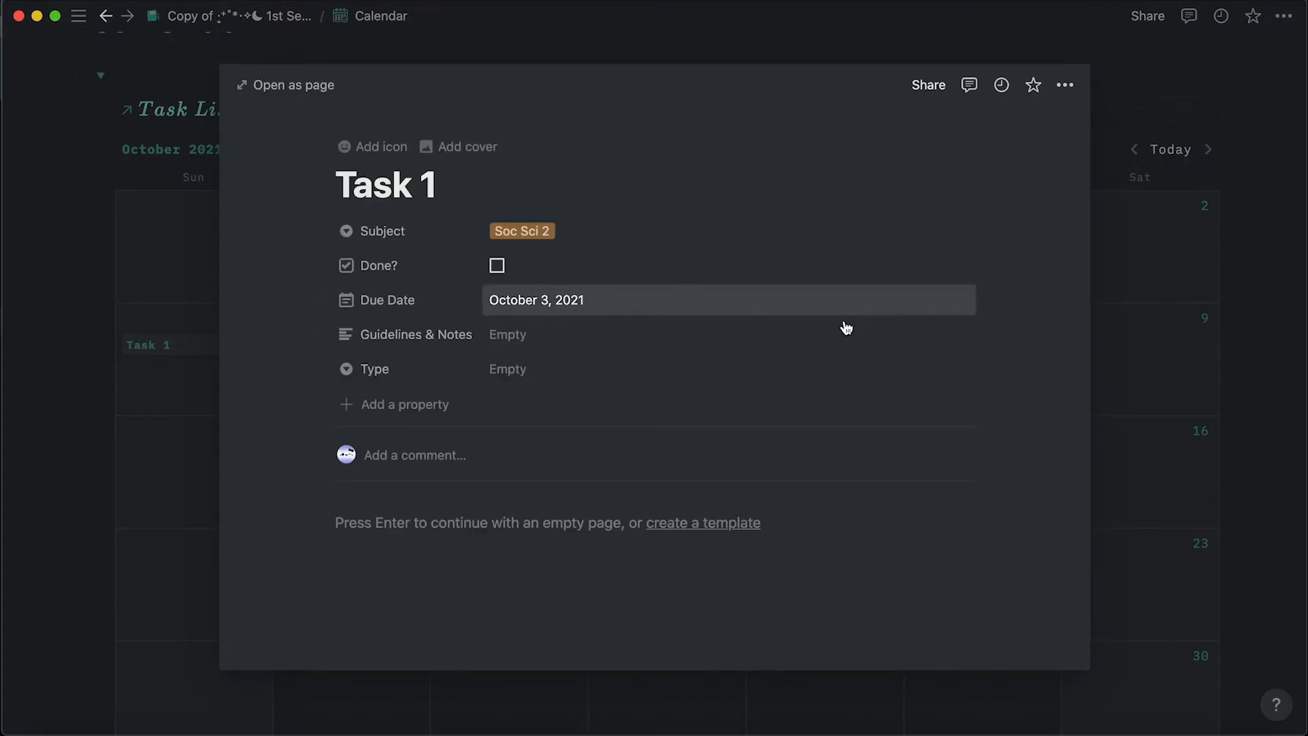
pyautogui.click(1271, 236)
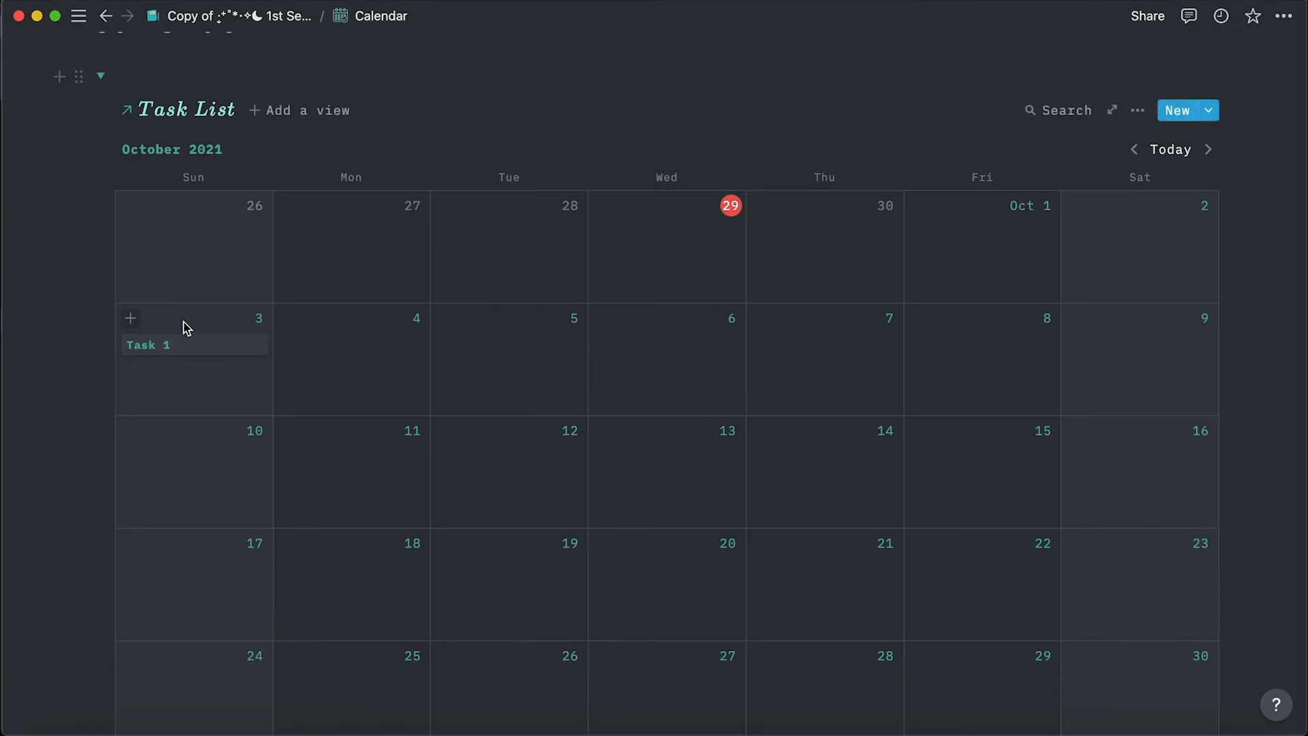
# Return to the 1st Semester dashboard and open the Soc Sci 2 class entry as a full page.
pyautogui.click(307, 15)
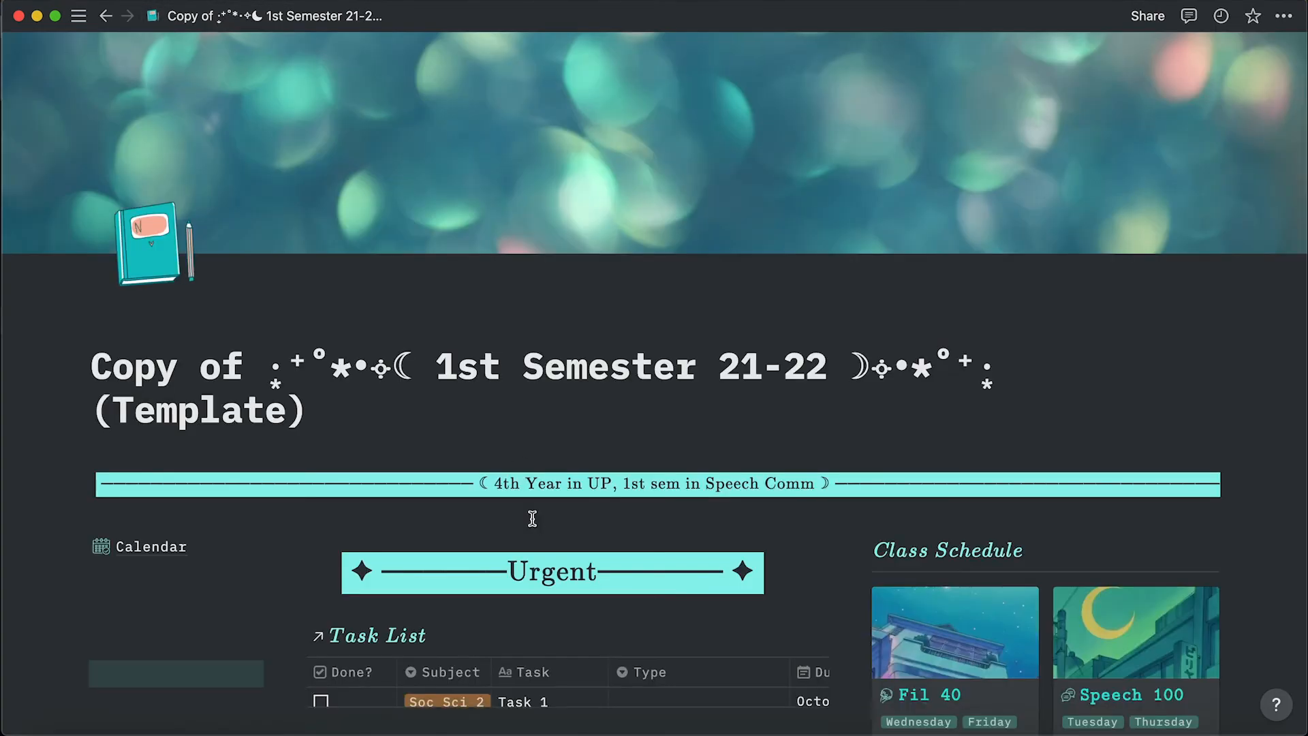
pyautogui.scroll(-5, 532, 520)
pyautogui.scroll(-4, 783, 422)
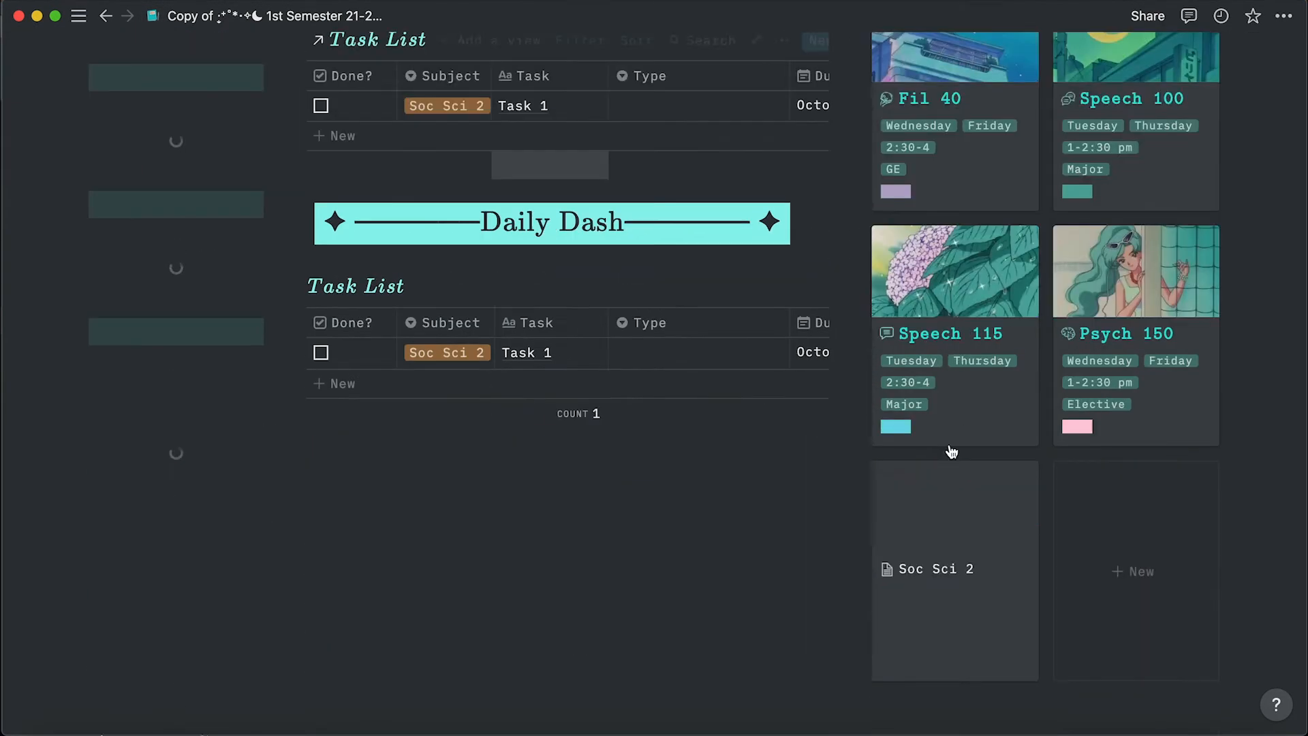
pyautogui.scroll(-1, 987, 555)
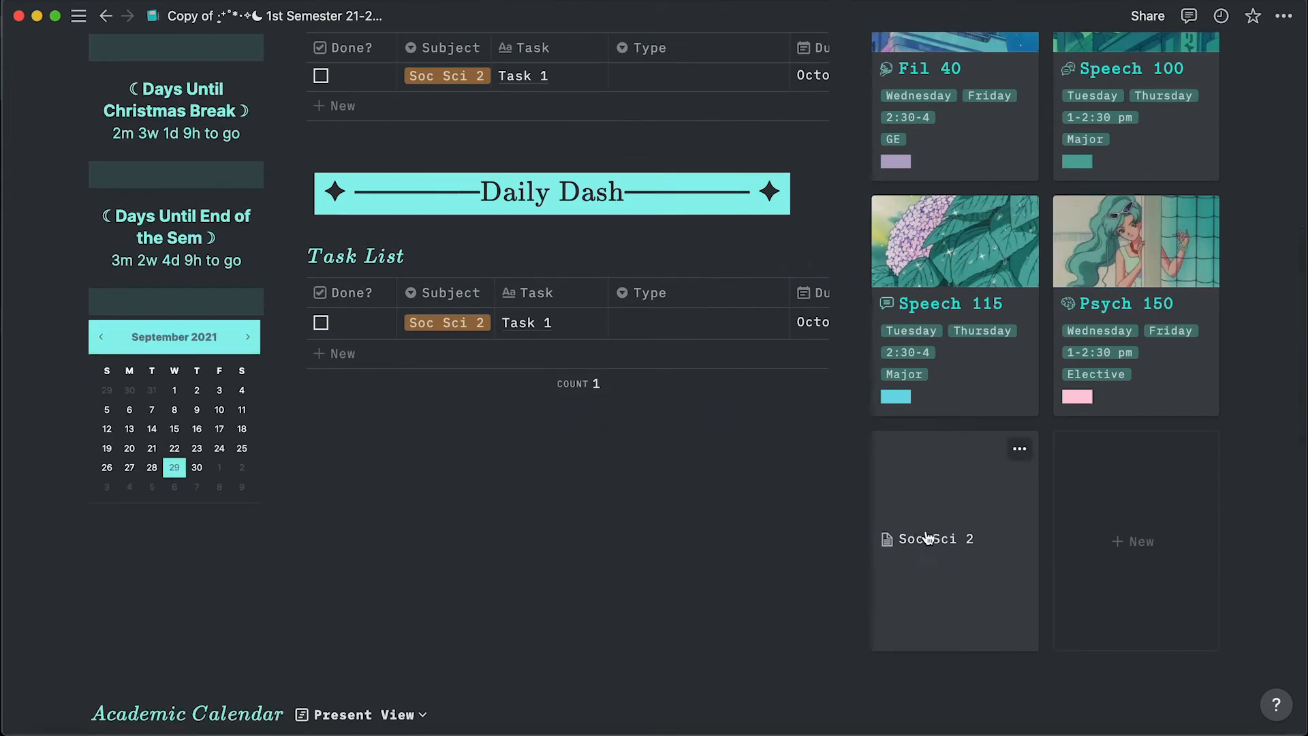
pyautogui.click(949, 483)
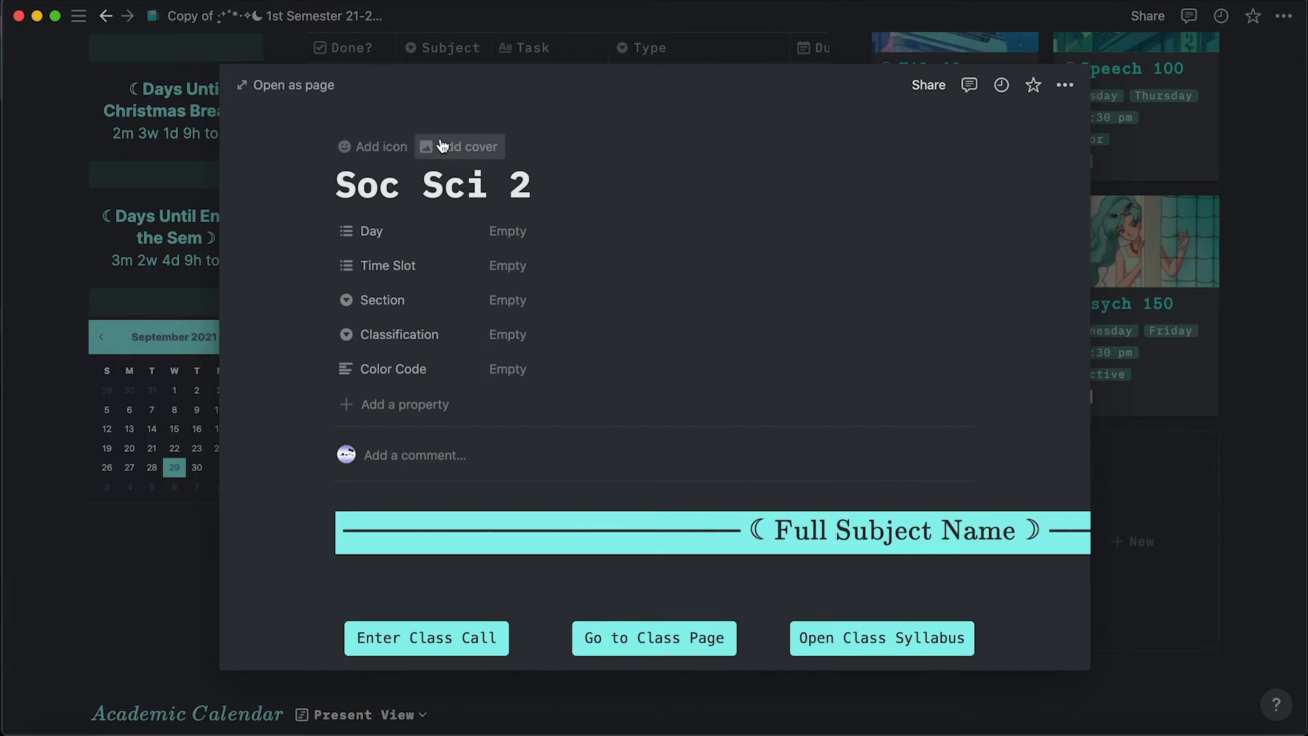
pyautogui.click(293, 85)
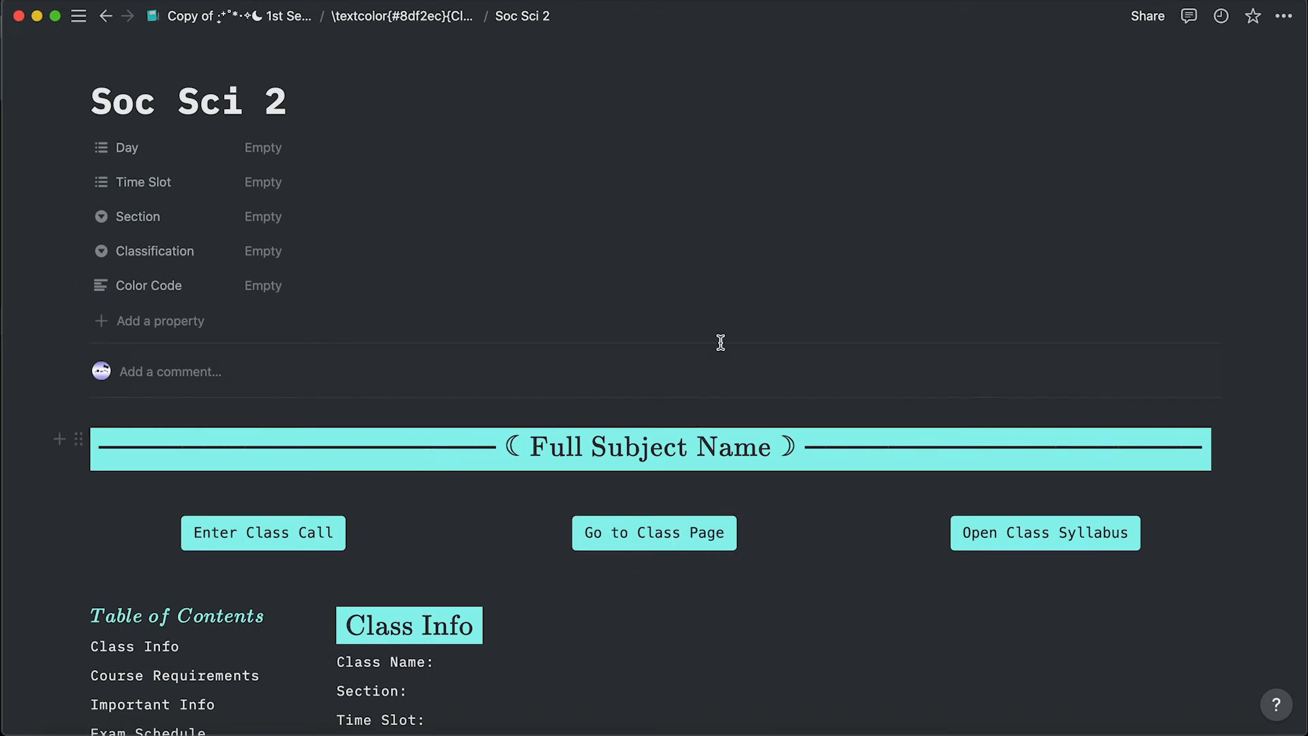
# Change the colorbox value in the Full Subject Name banner equation on the Soc Sci 2 page to coral.
pyautogui.scroll(-5, 721, 342)
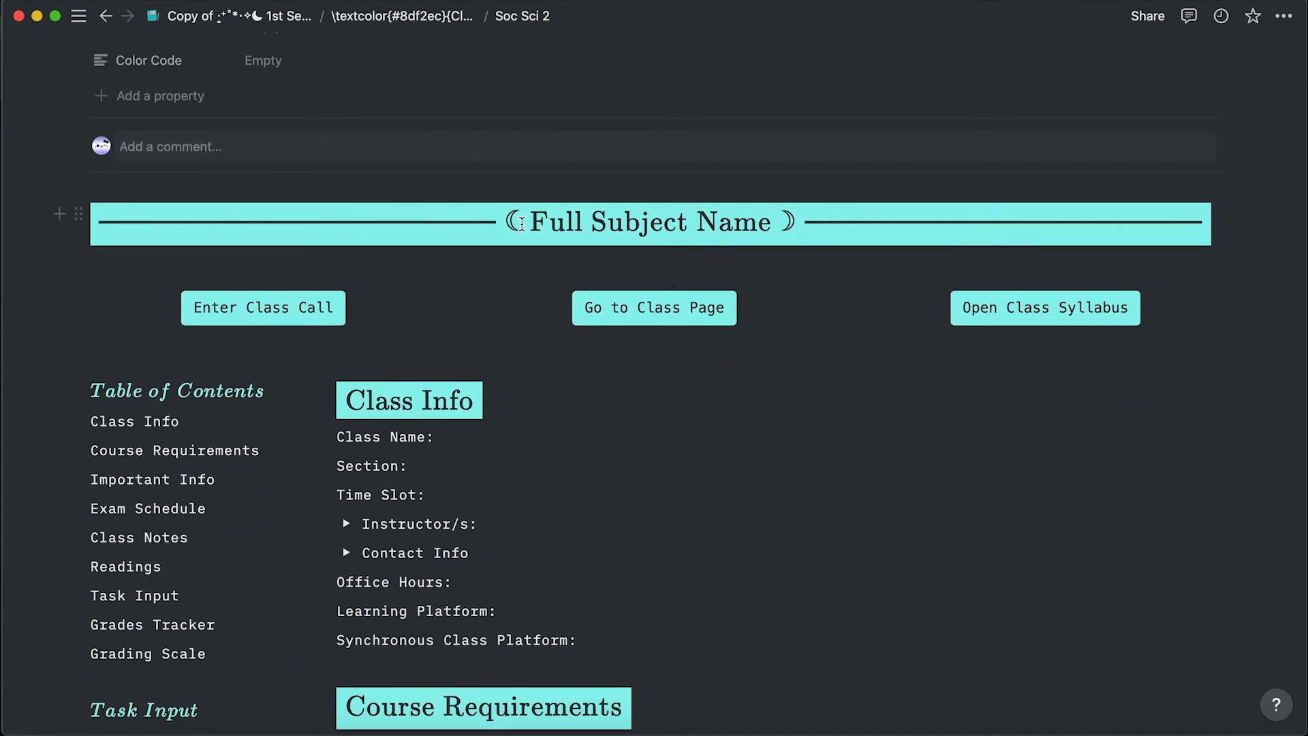
pyautogui.click(522, 223)
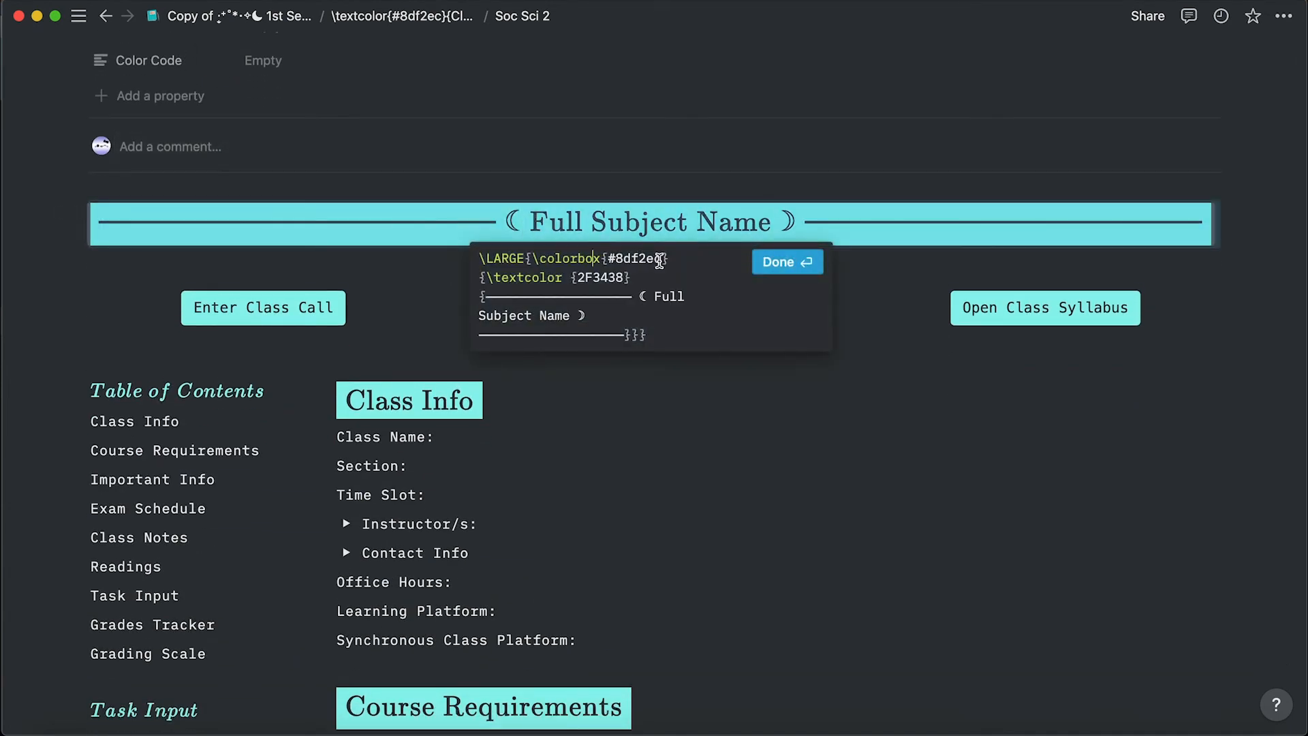
pyautogui.moveTo(649, 268); pyautogui.dragTo(624, 265)
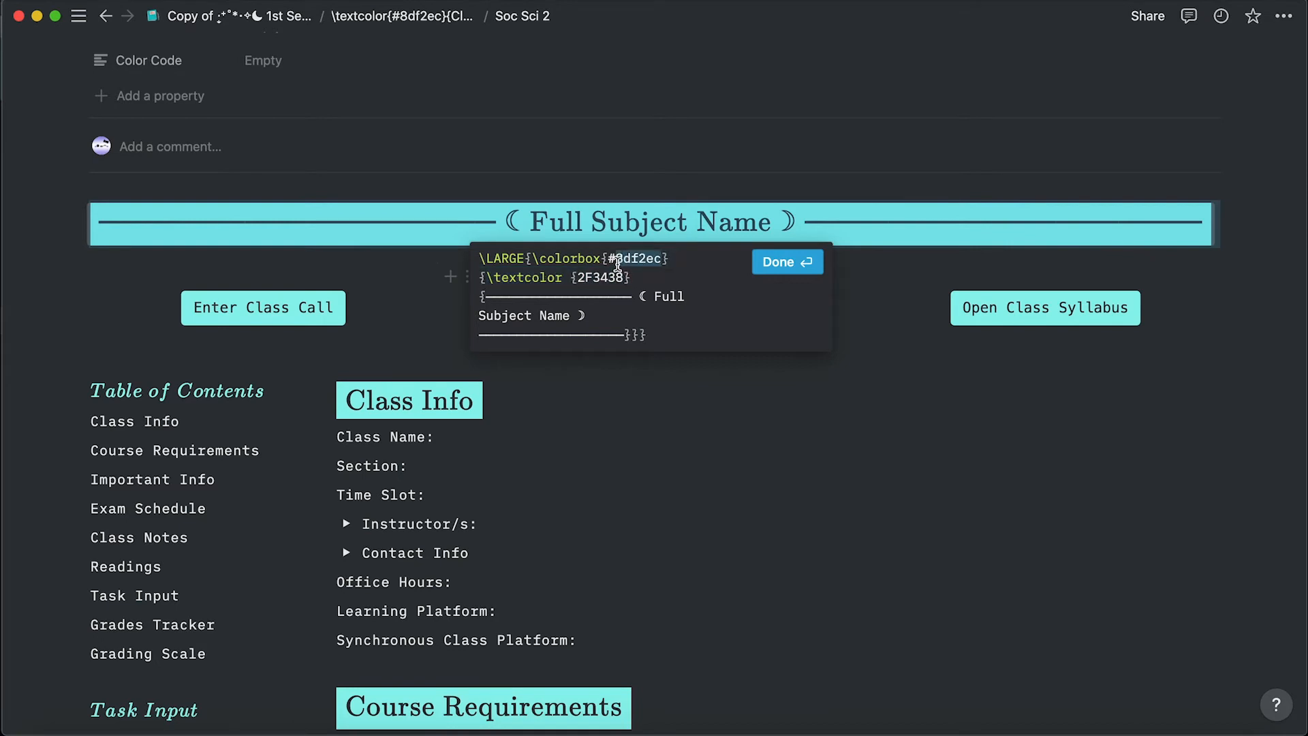
pyautogui.write('coral}{\\textcolor')
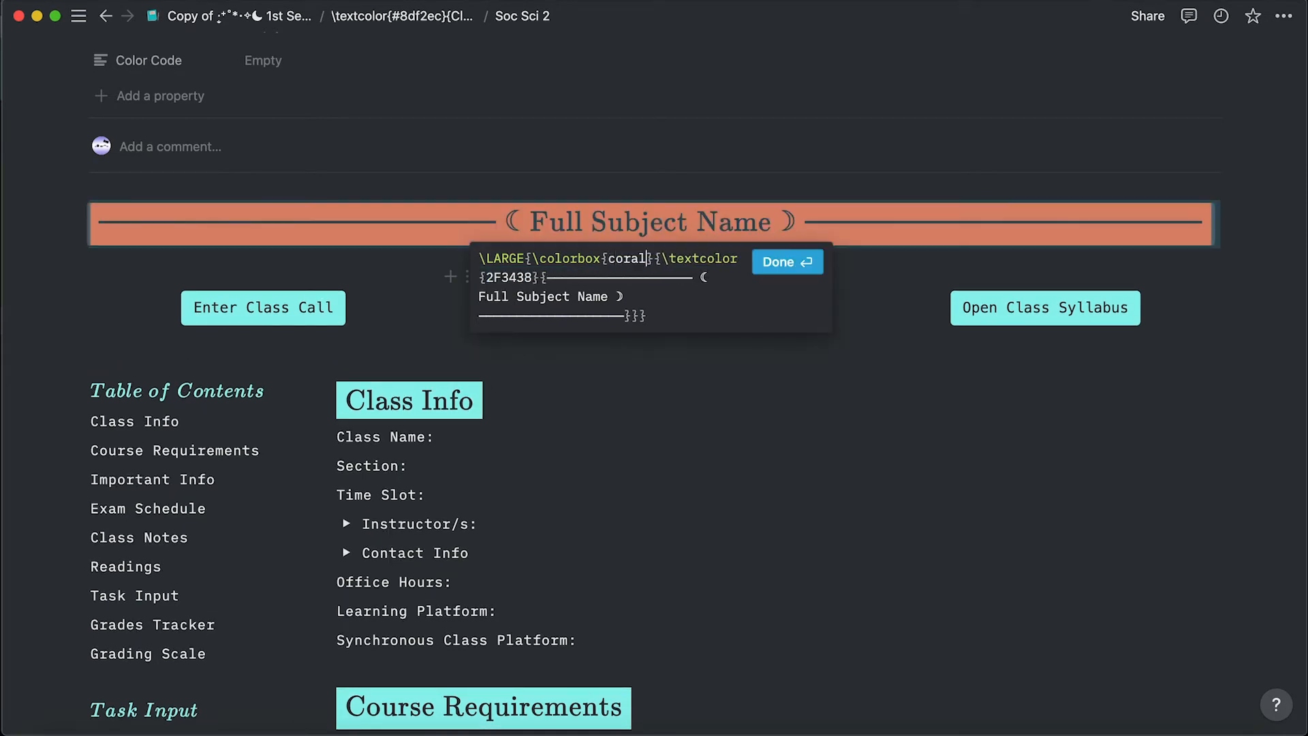
pyautogui.click(785, 266)
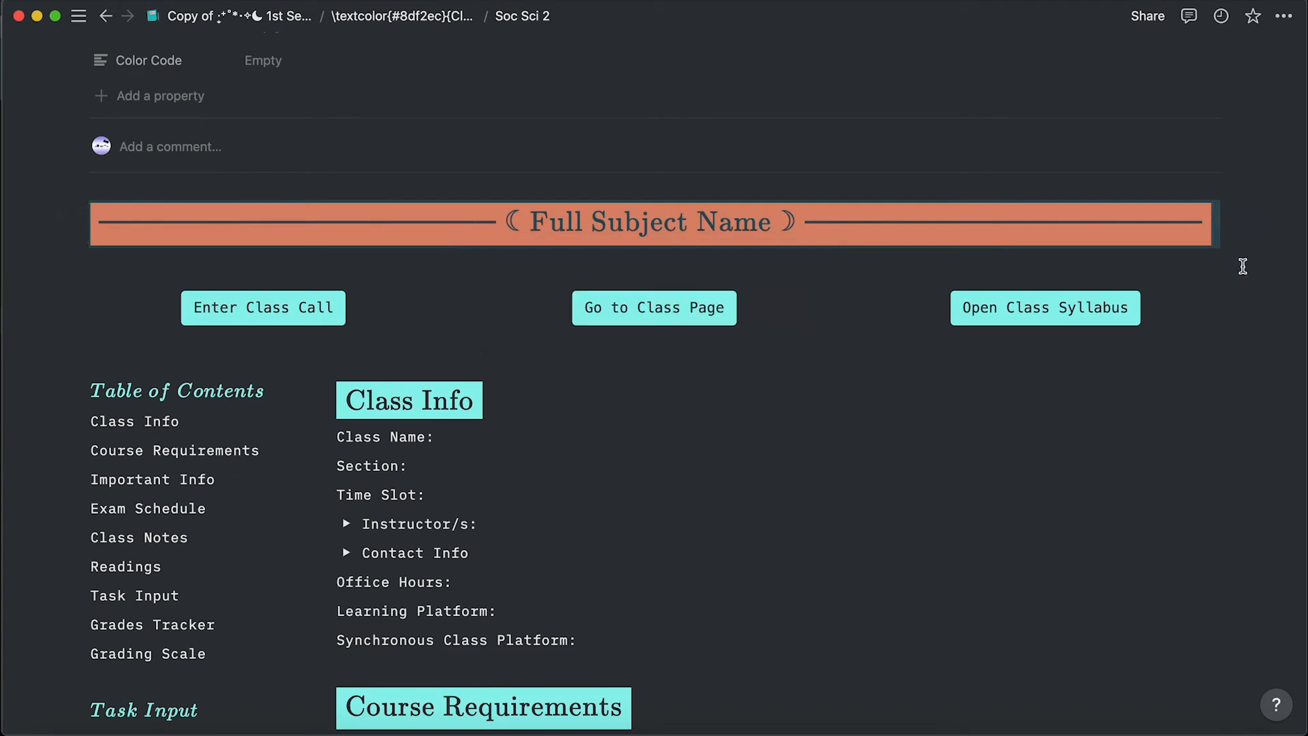
pyautogui.scroll(4, 428, 228)
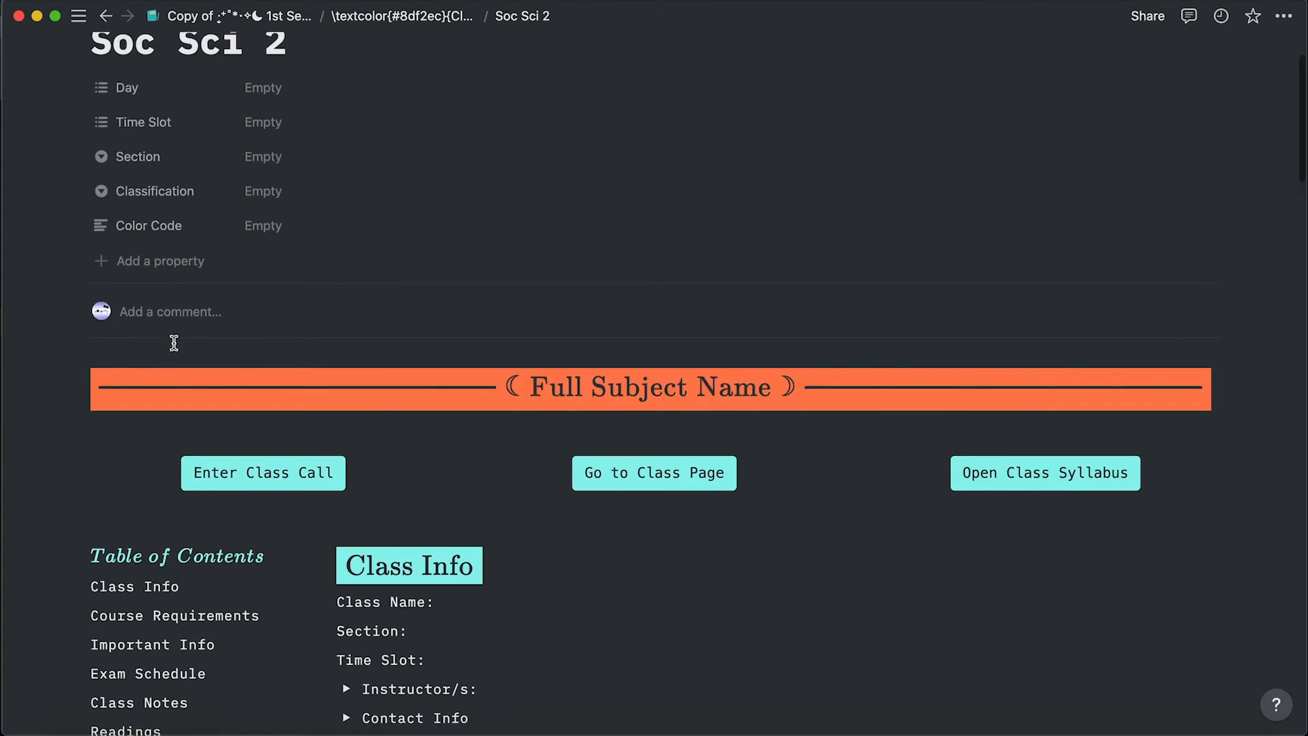
pyautogui.scroll(-5, 272, 344)
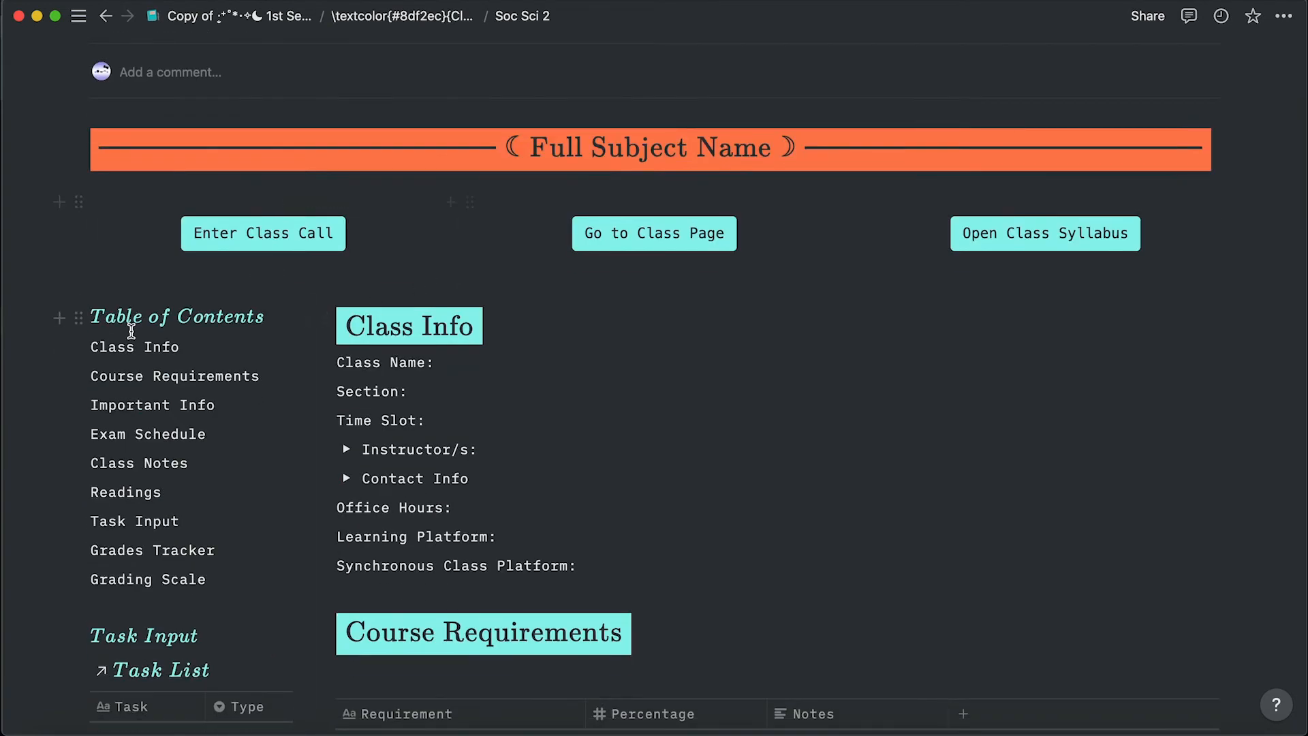
# Set the Day property of the Soc Sci 2 class to Tuesday and Thursday.
pyautogui.scroll(5, 329, 172)
pyautogui.click(275, 204)
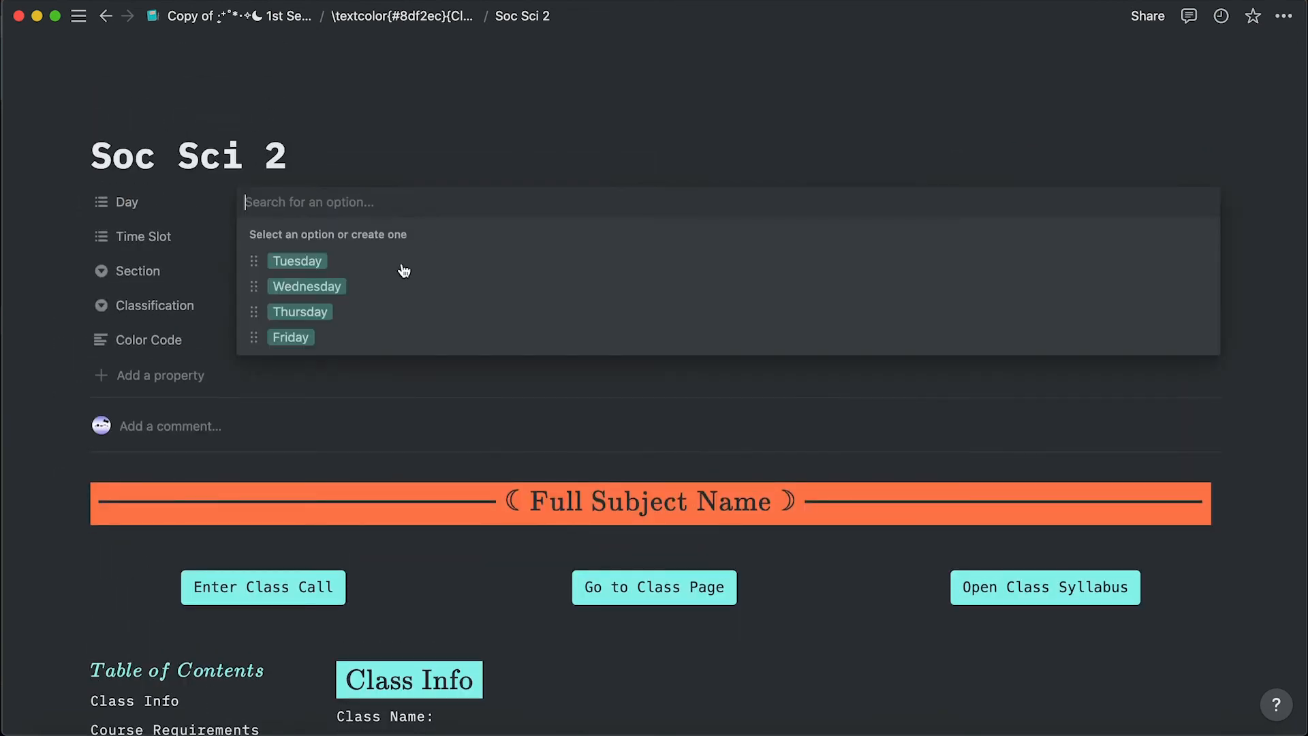
pyautogui.click(539, 264)
pyautogui.click(552, 312)
pyautogui.click(397, 232)
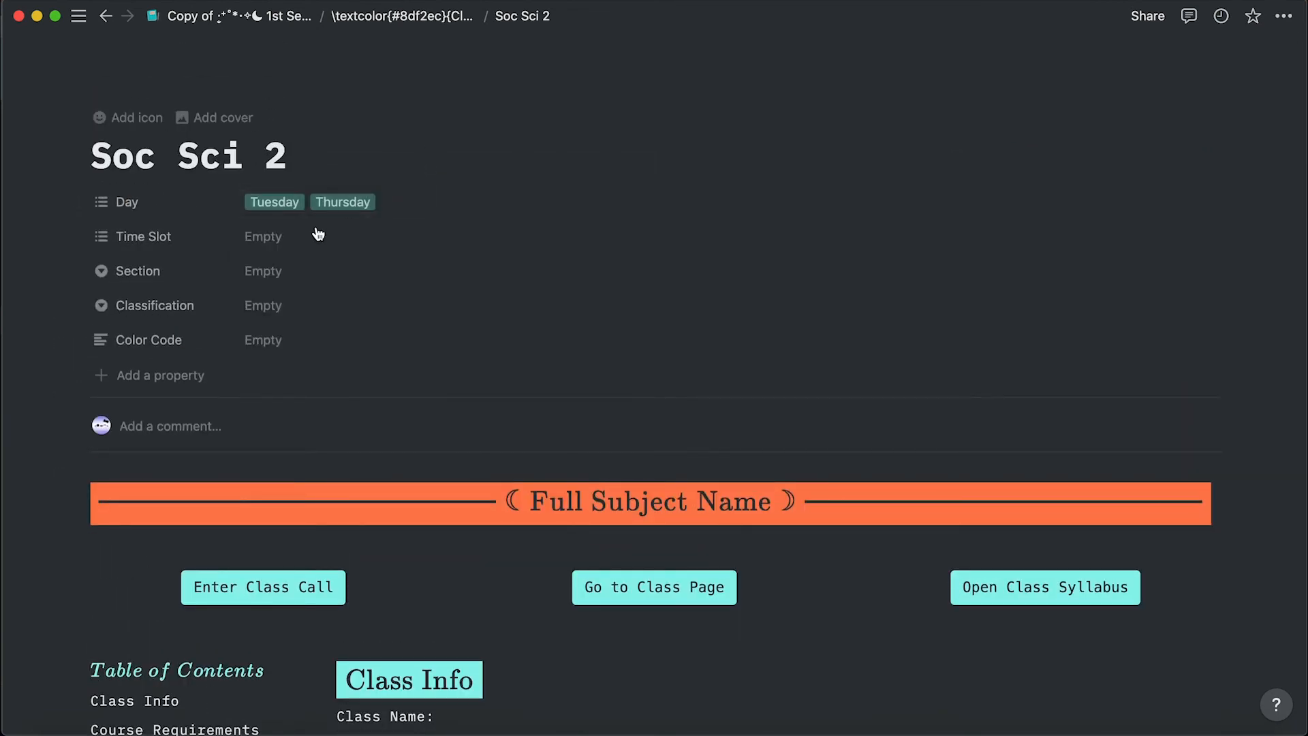
# Create a new Time Slot option 8:30-10am and assign it to the Soc Sci 2 class.
pyautogui.click(397, 236)
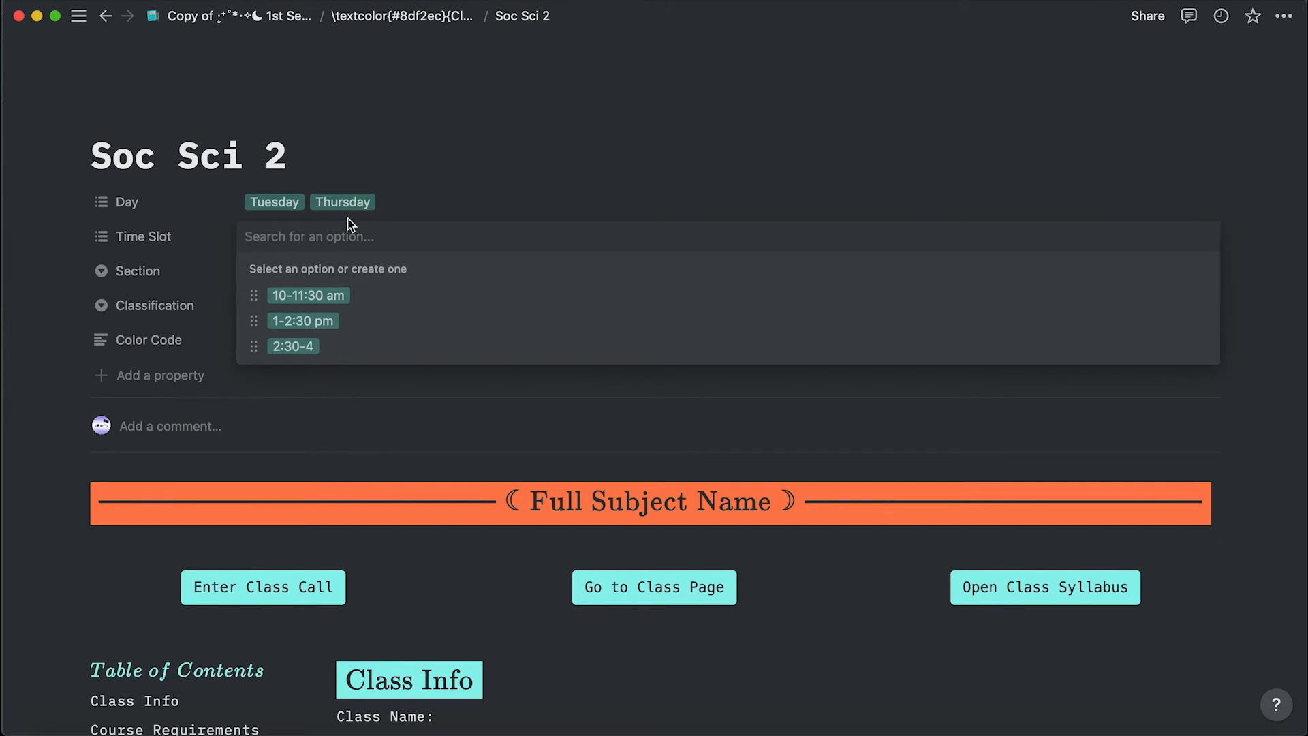
pyautogui.write('8')
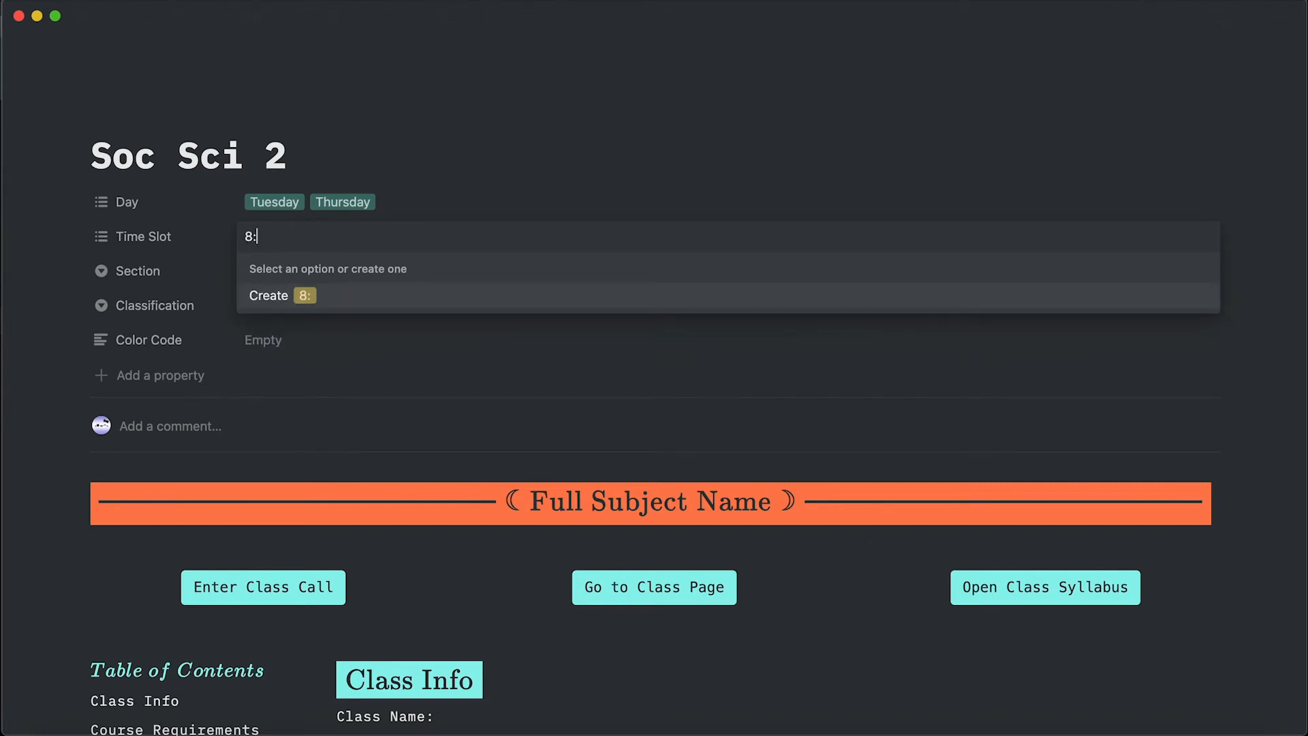
pyautogui.write(':30-10am')
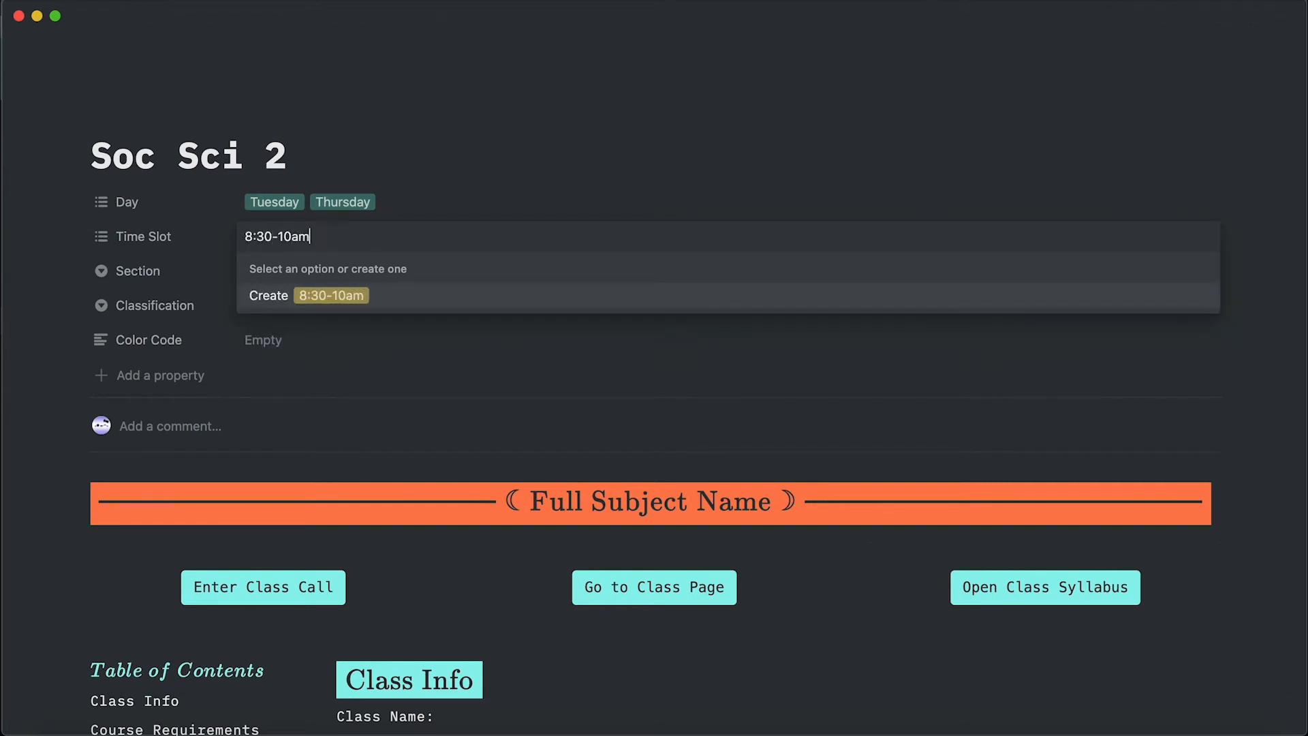
pyautogui.click(376, 300)
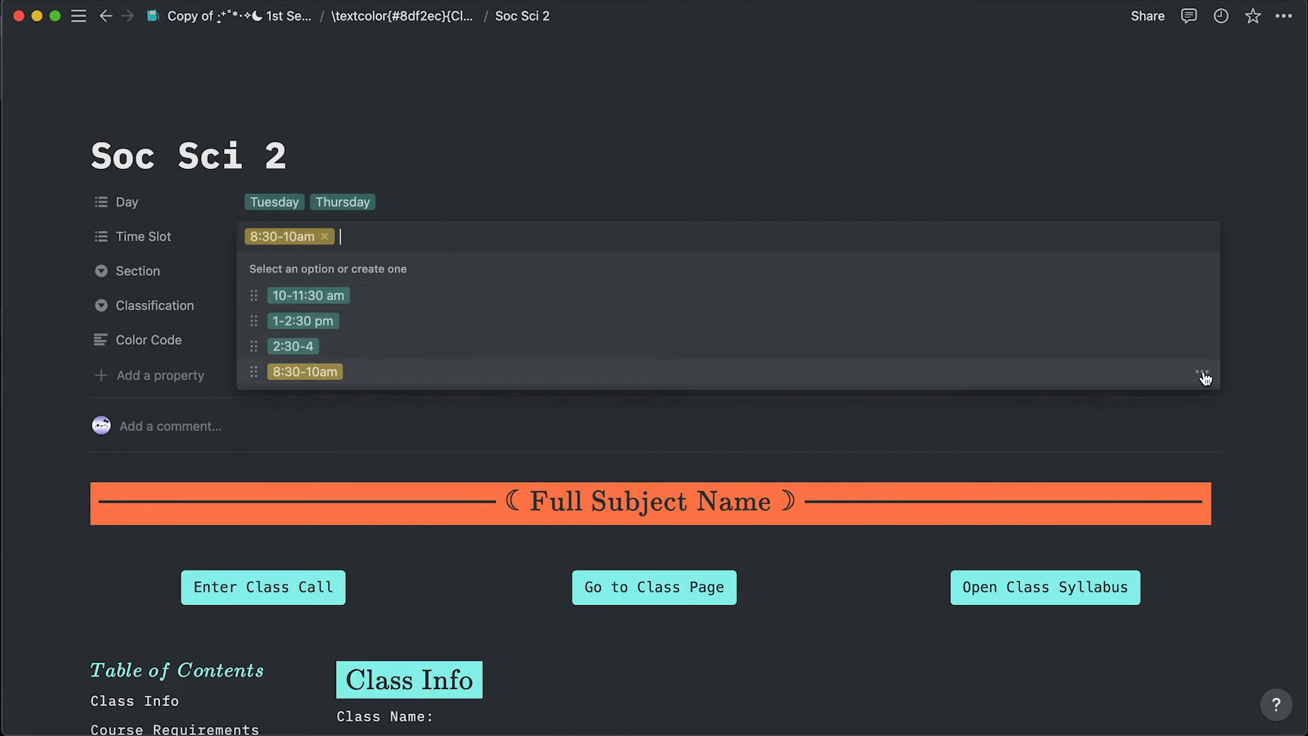
# Color the 8:30-10am Time Slot option green and move it to the start of the option list.
pyautogui.click(1203, 375)
pyautogui.click(971, 375)
pyautogui.click(1203, 375)
pyautogui.click(1153, 608)
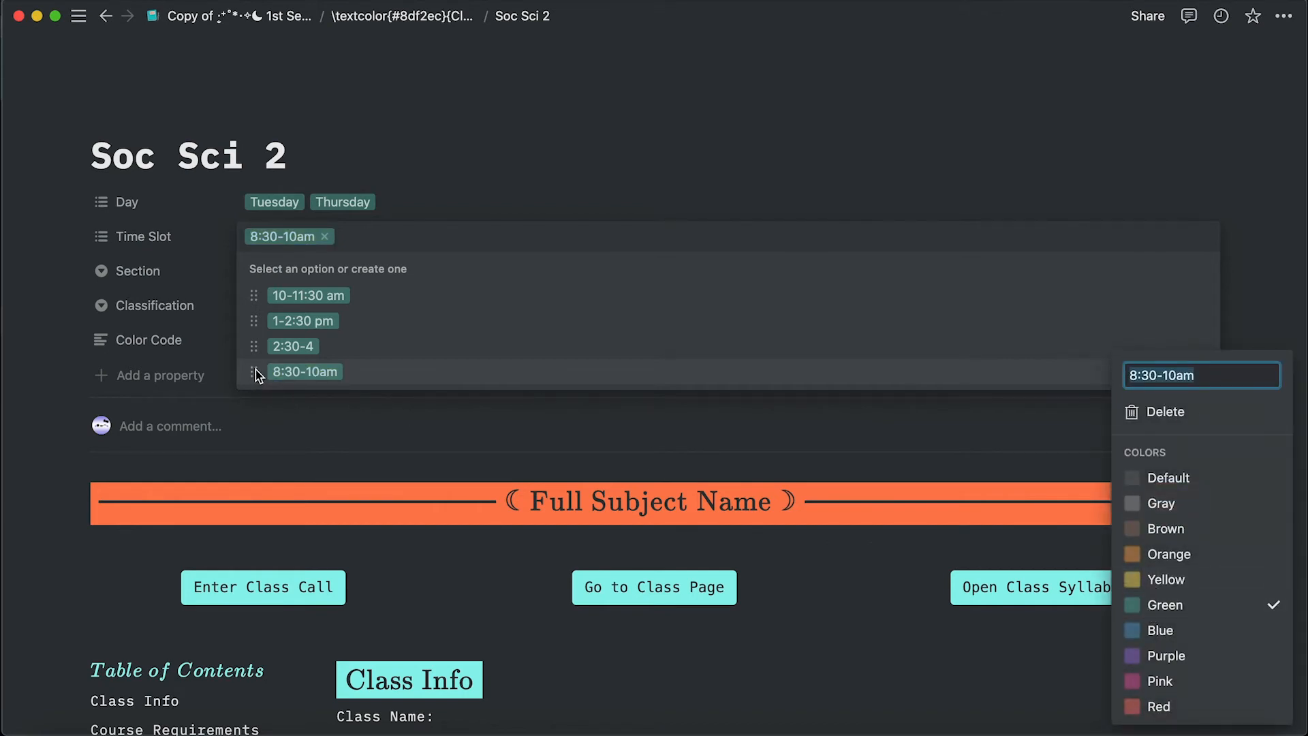
pyautogui.moveTo(256, 369); pyautogui.dragTo(261, 292)
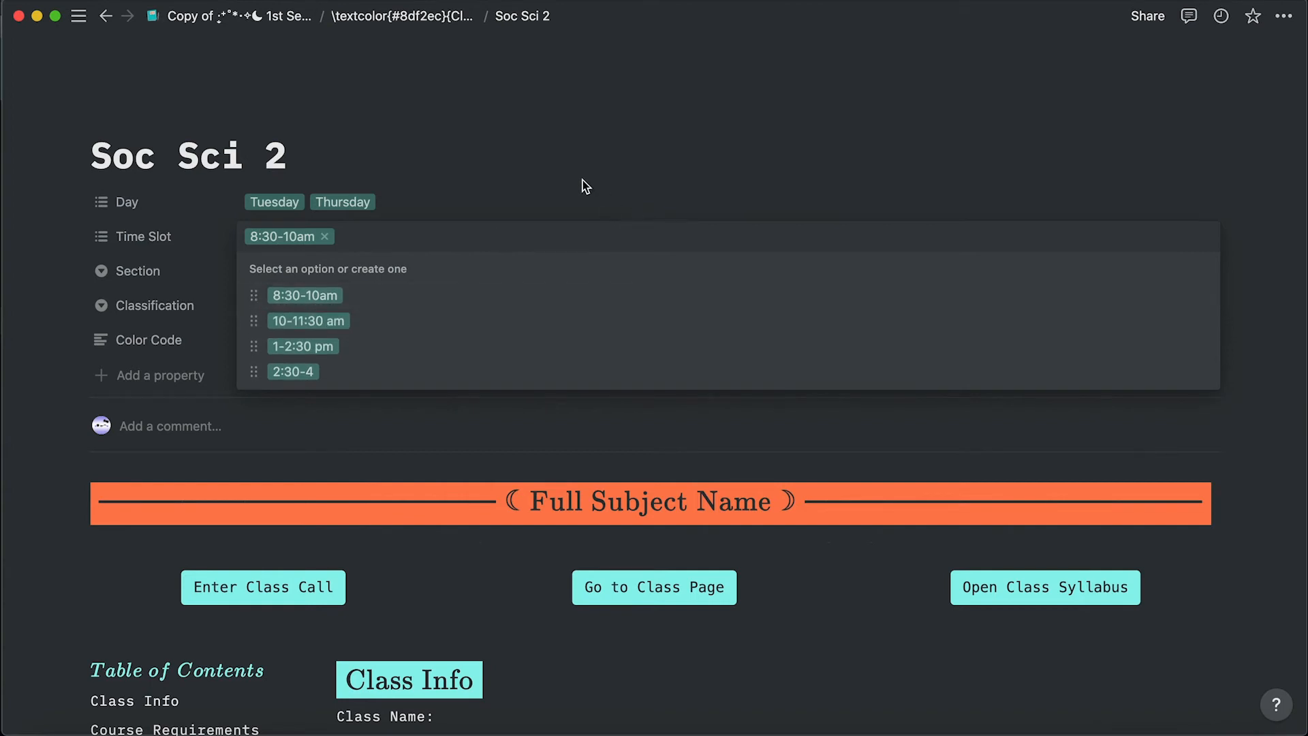
pyautogui.click(517, 142)
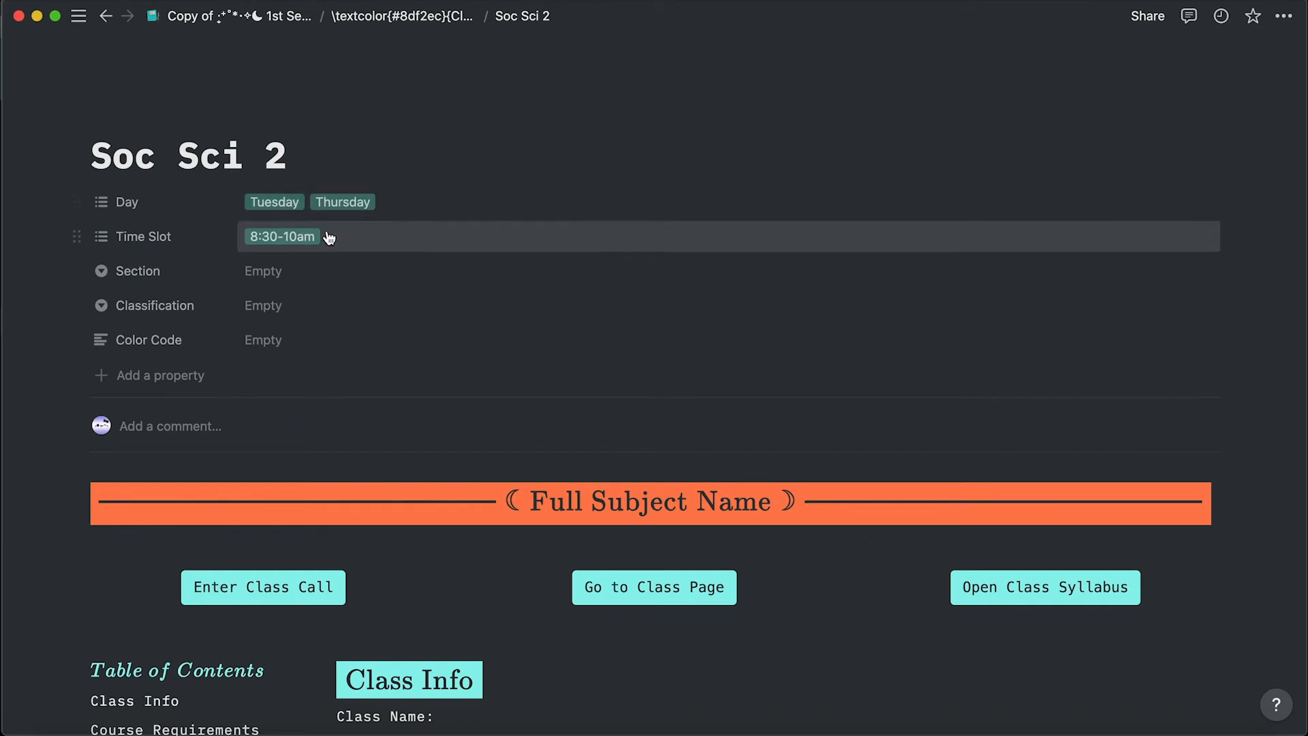
# Set the Classification of the Soc Sci 2 class to GE, leaving Section and Color Code empty.
pyautogui.click(308, 271)
pyautogui.click(477, 176)
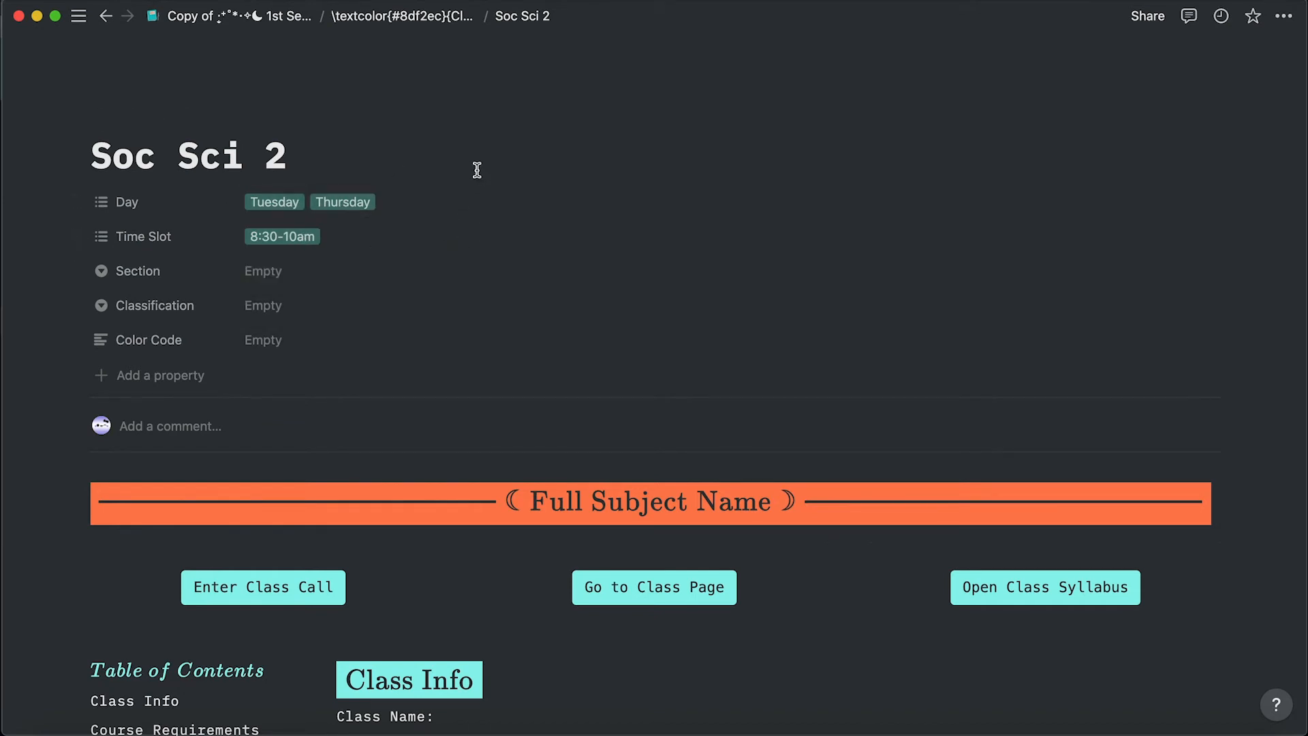
pyautogui.click(268, 306)
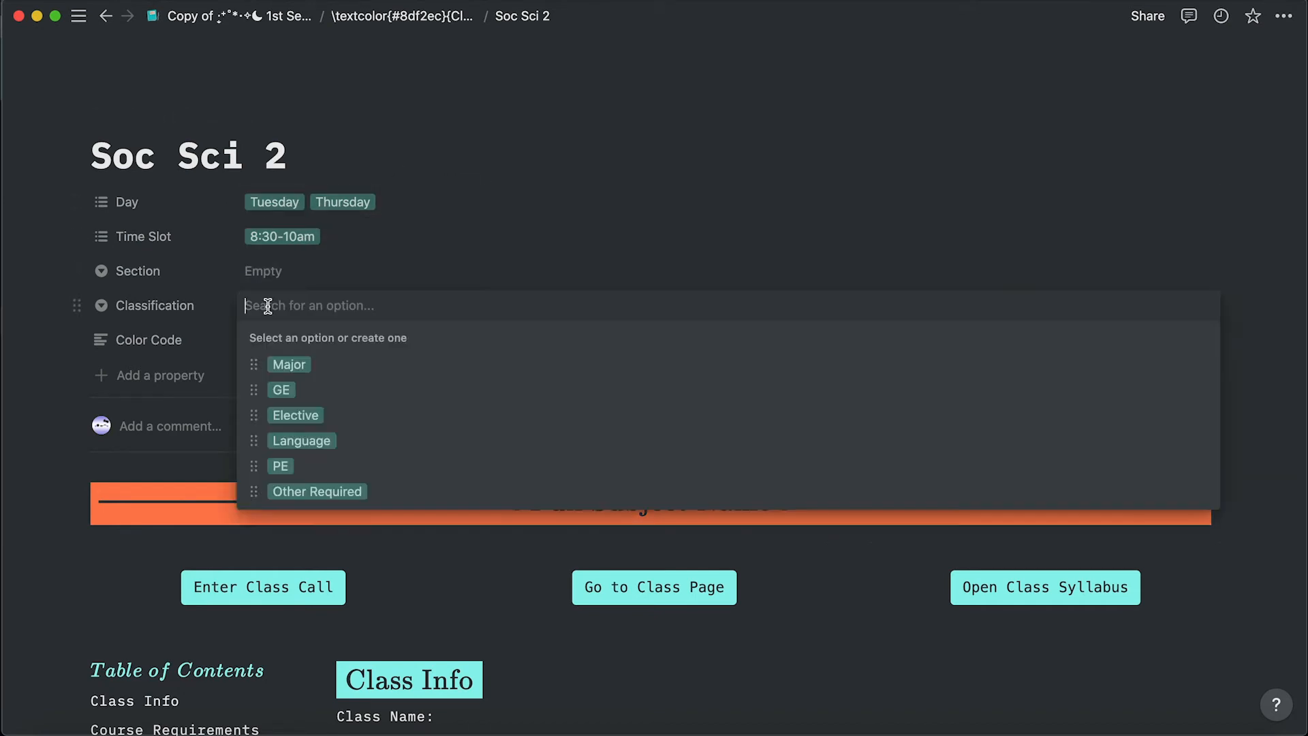
pyautogui.click(317, 391)
pyautogui.click(286, 340)
pyautogui.click(513, 286)
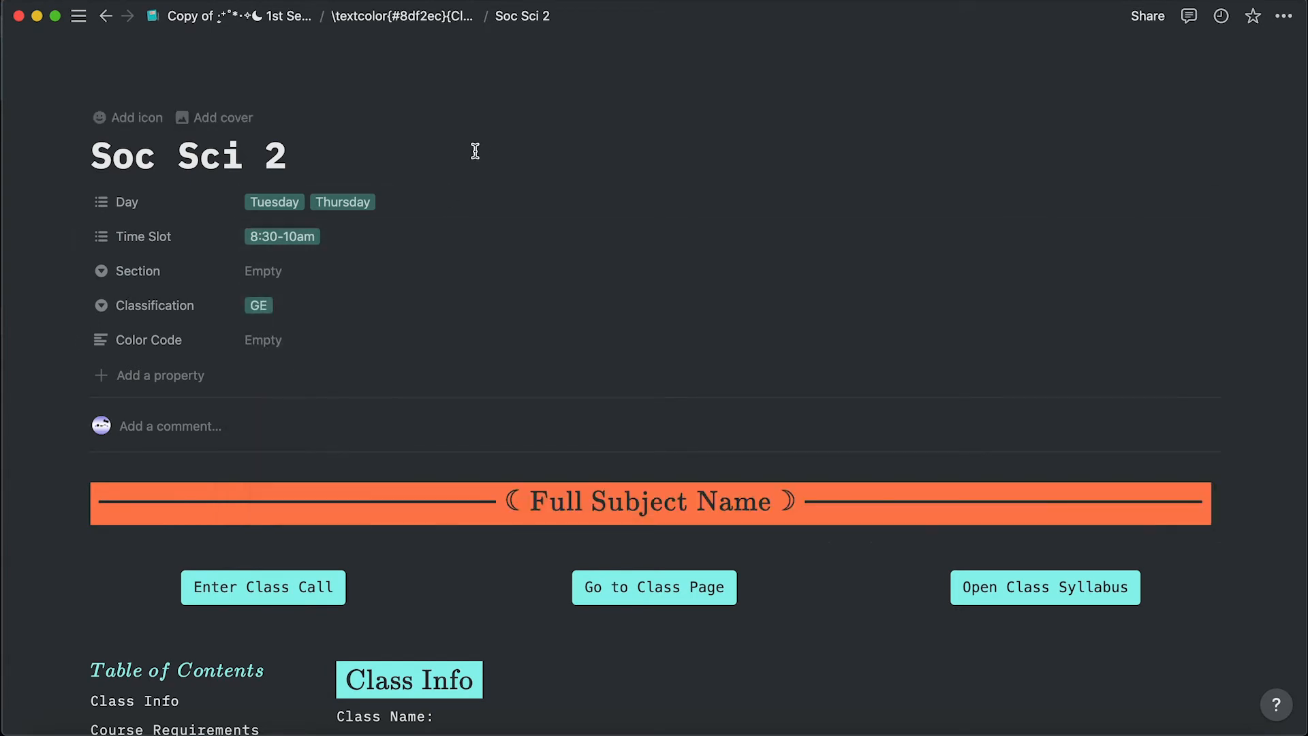
# Go to the Class Schedule gallery, open Psych 150 and copy the equation code of its Color Code property.
pyautogui.click(409, 19)
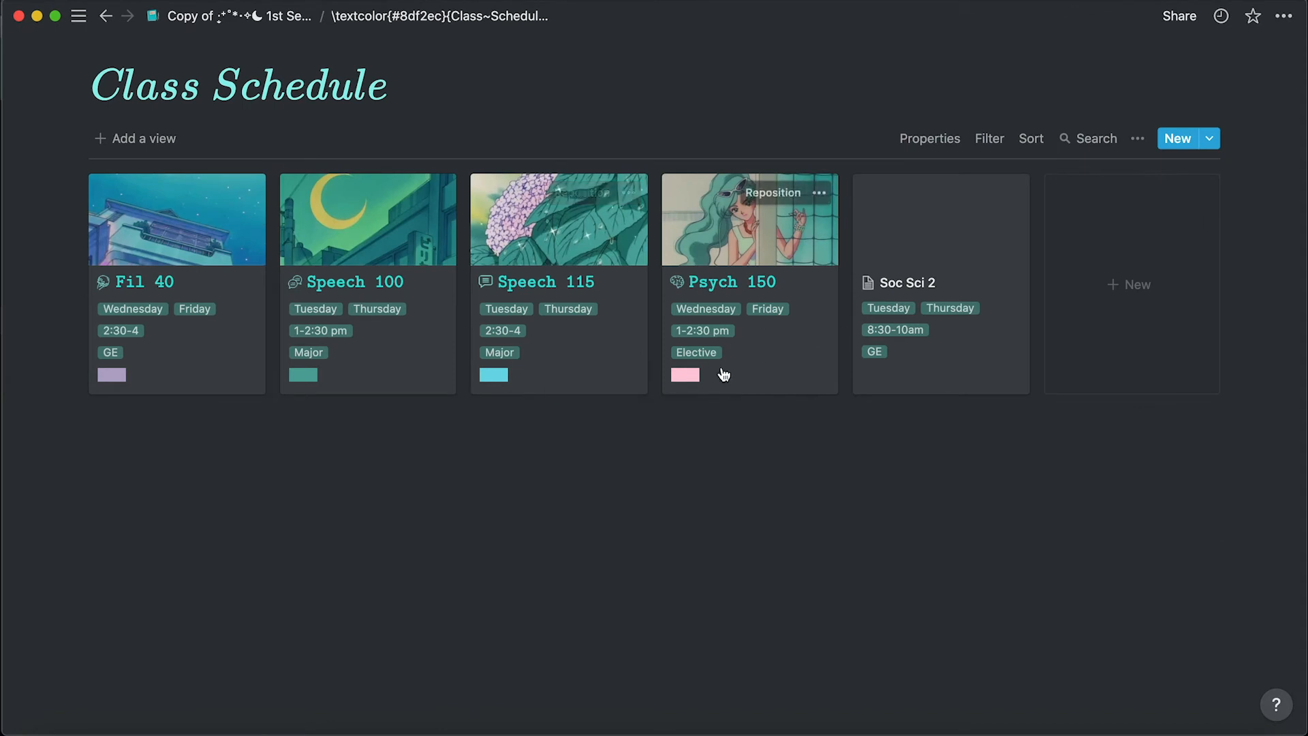
pyautogui.click(683, 376)
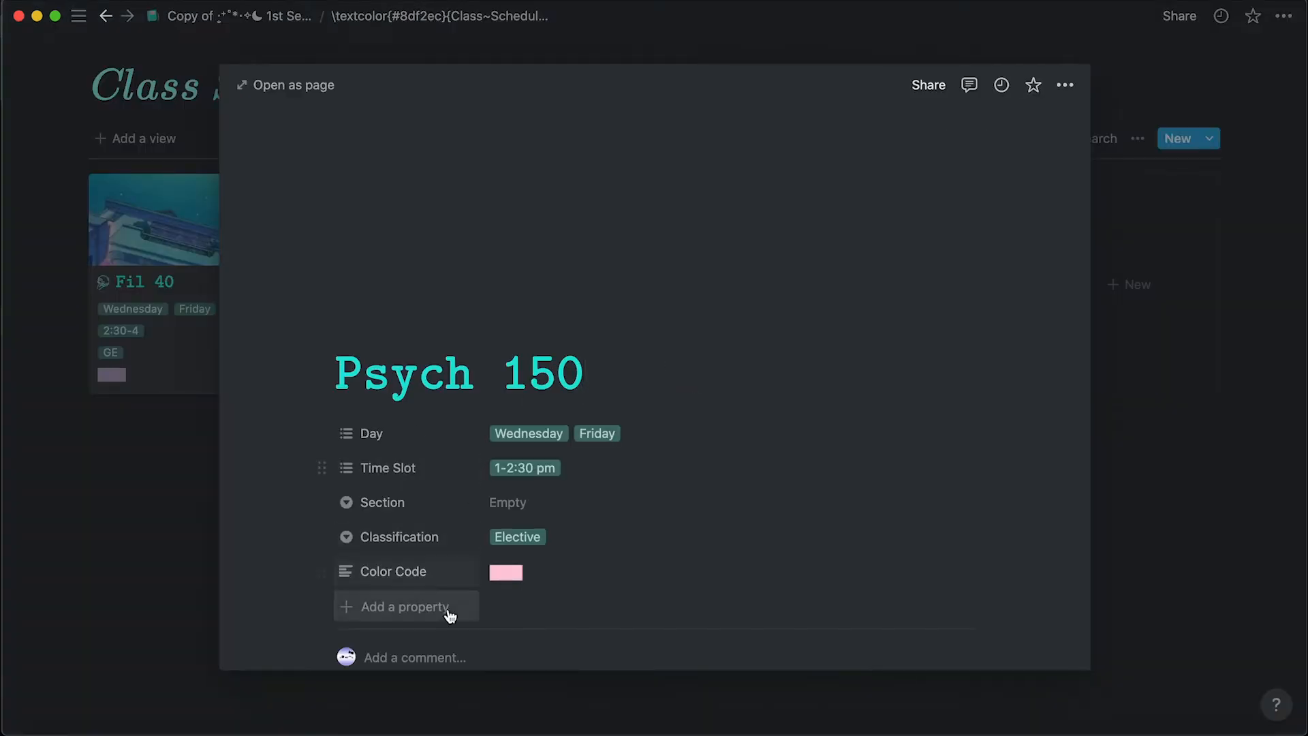
pyautogui.scroll(-2, 477, 563)
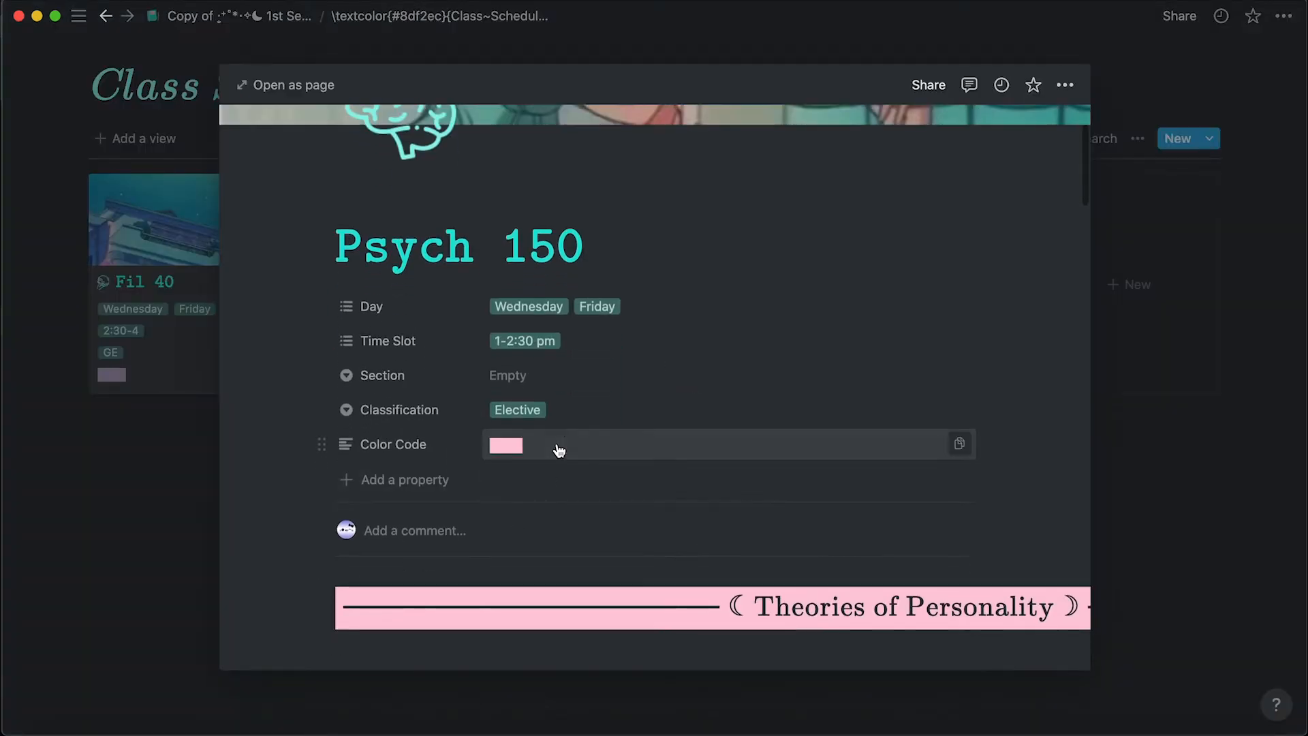
pyautogui.click(507, 445)
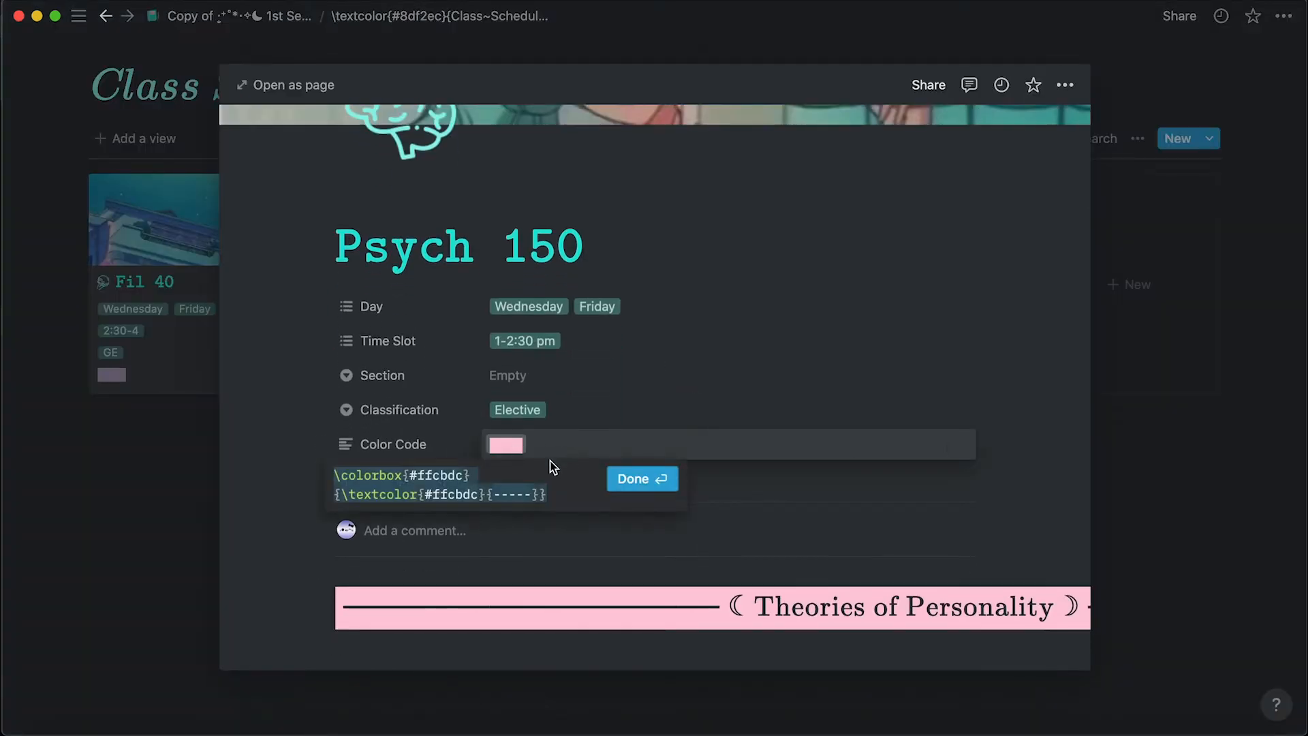
pyautogui.click(343, 481)
pyautogui.moveTo(336, 481); pyautogui.dragTo(555, 494)
pyautogui.press('super+c')
pyautogui.click(671, 481)
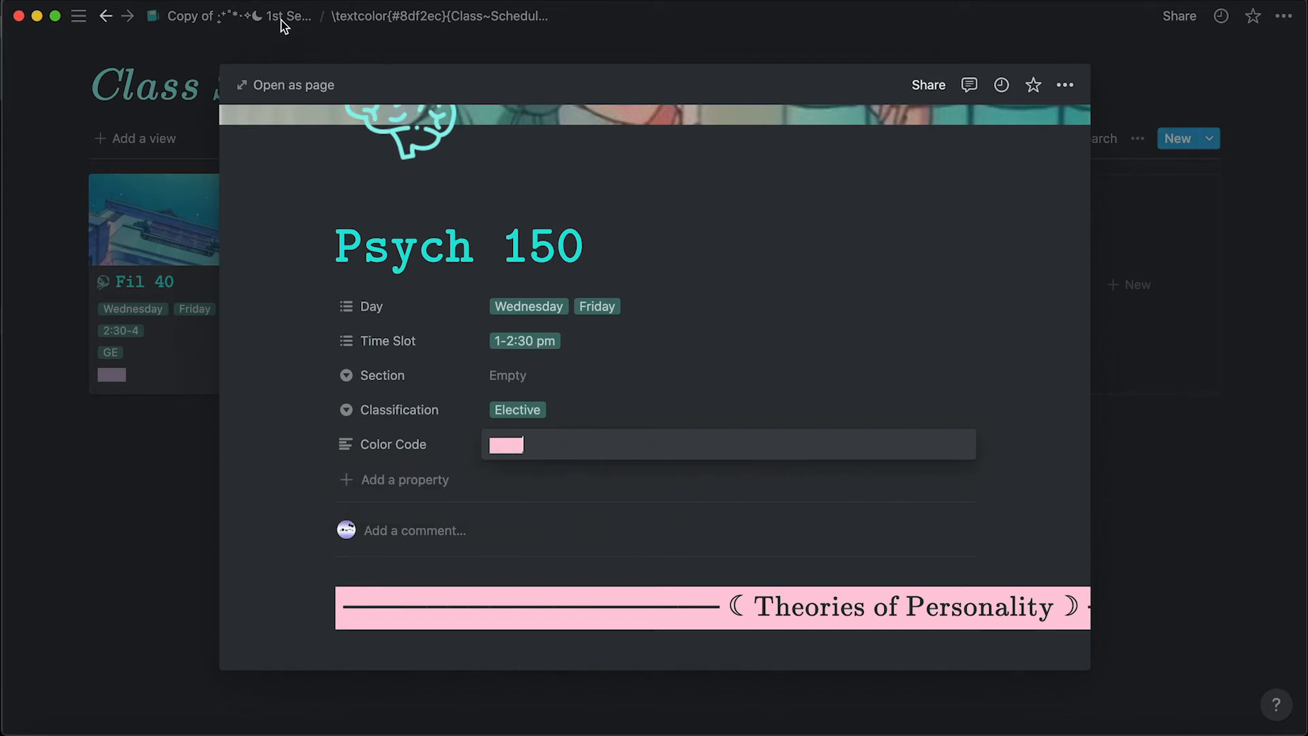
# Paste the copied color equation into the Color Code property of Soc Sci 2 and turn it into an inline equation with double dollar signs.
pyautogui.click(341, 43)
pyautogui.click(928, 283)
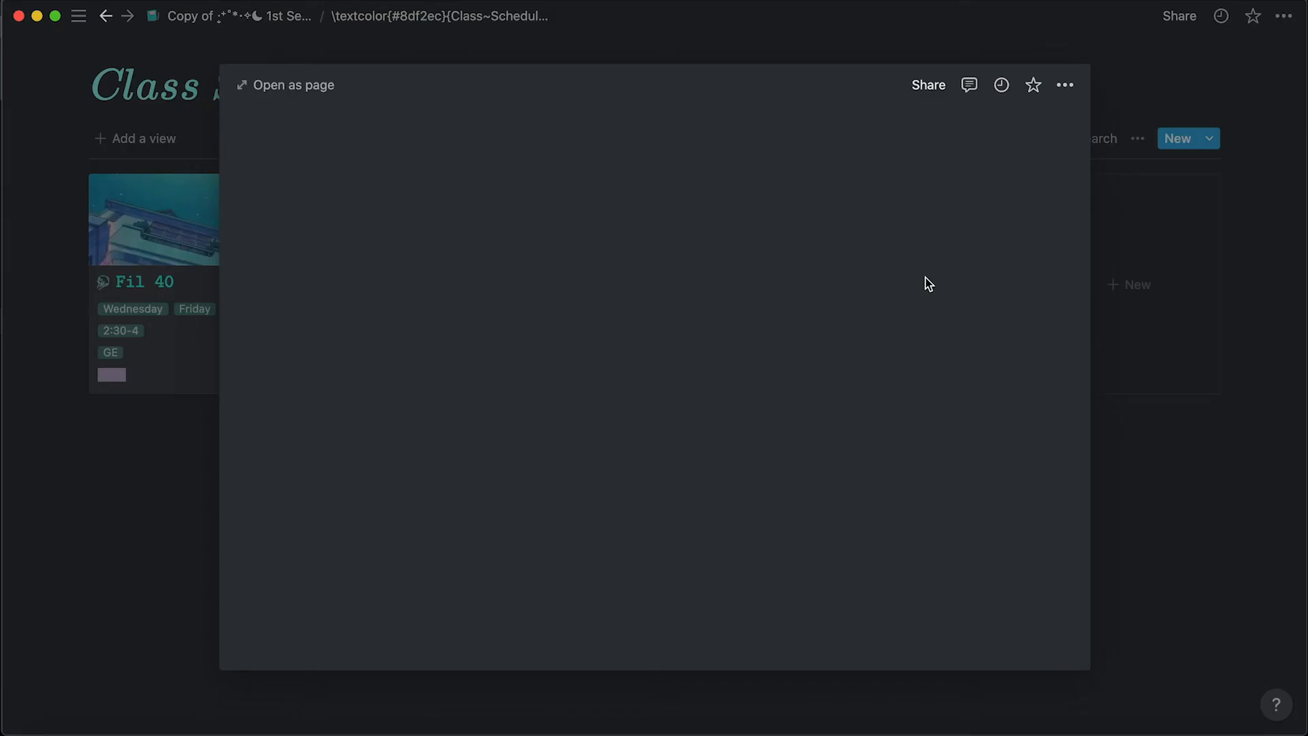
pyautogui.click(530, 373)
pyautogui.press('super+v')
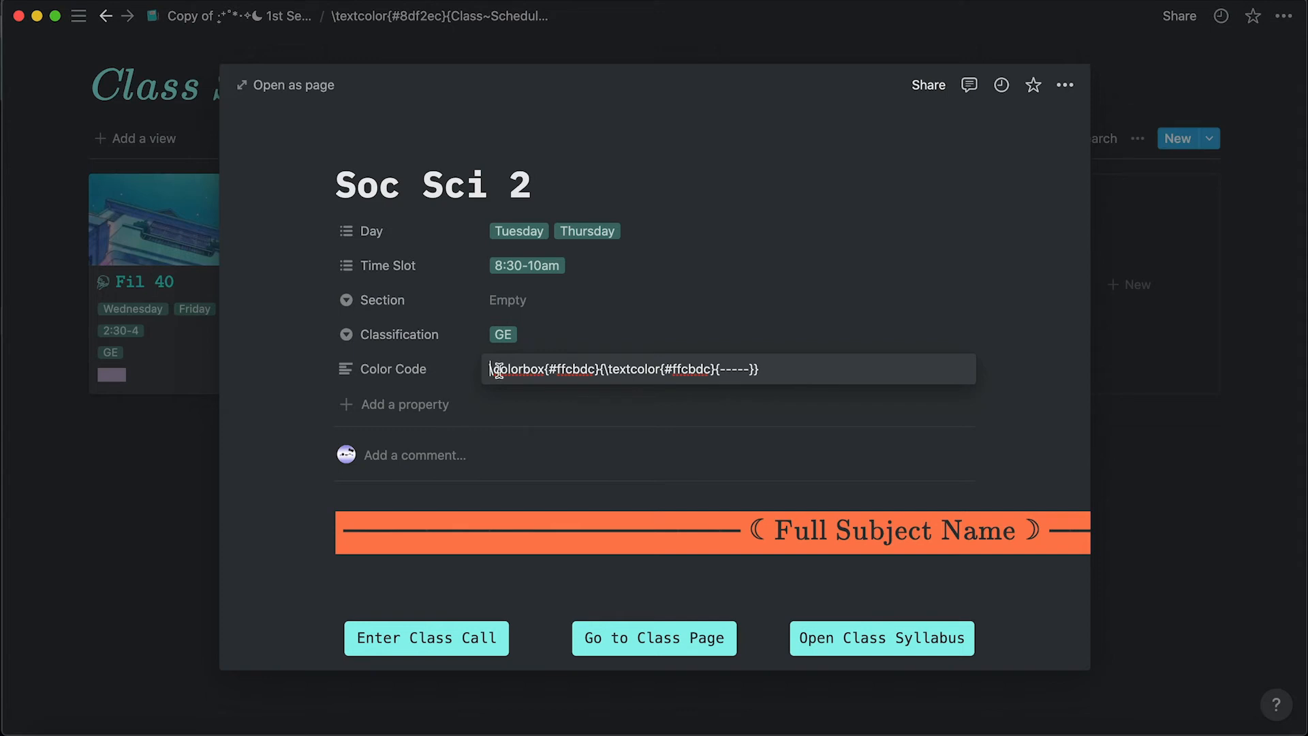
pyautogui.write('$$')
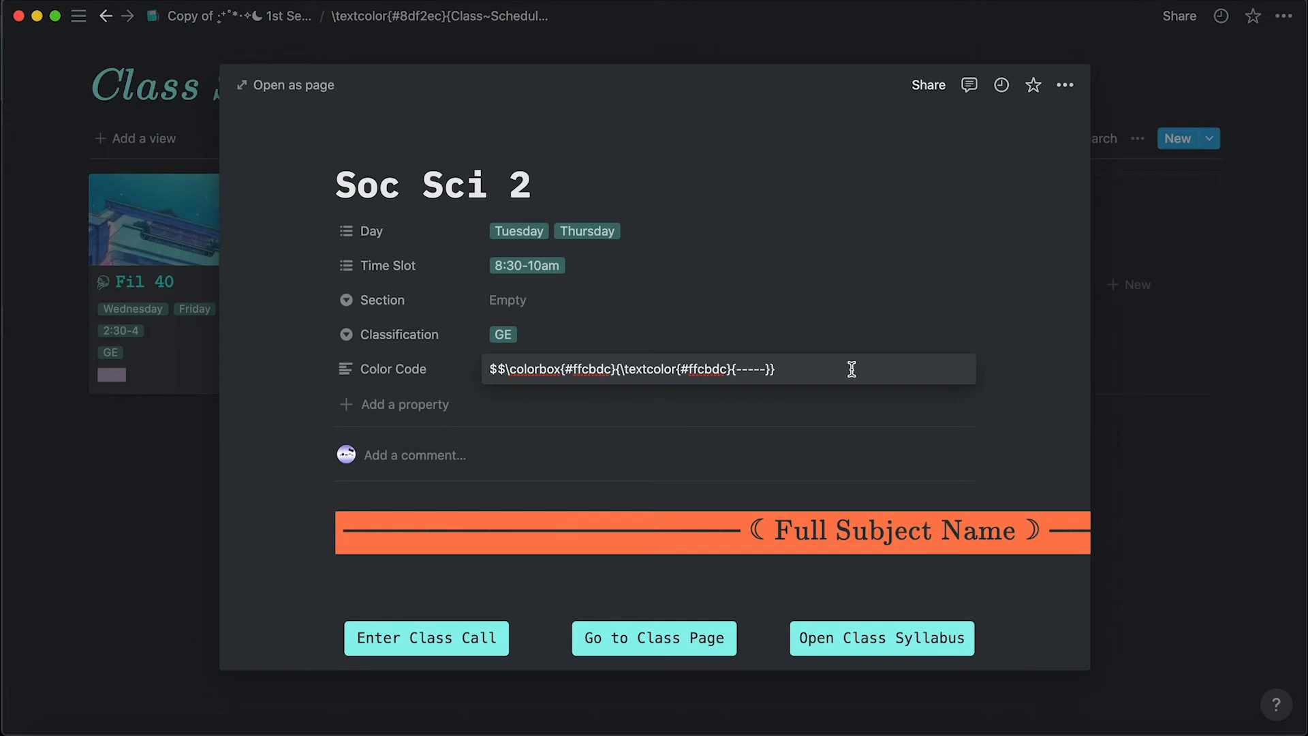
pyautogui.write('$')
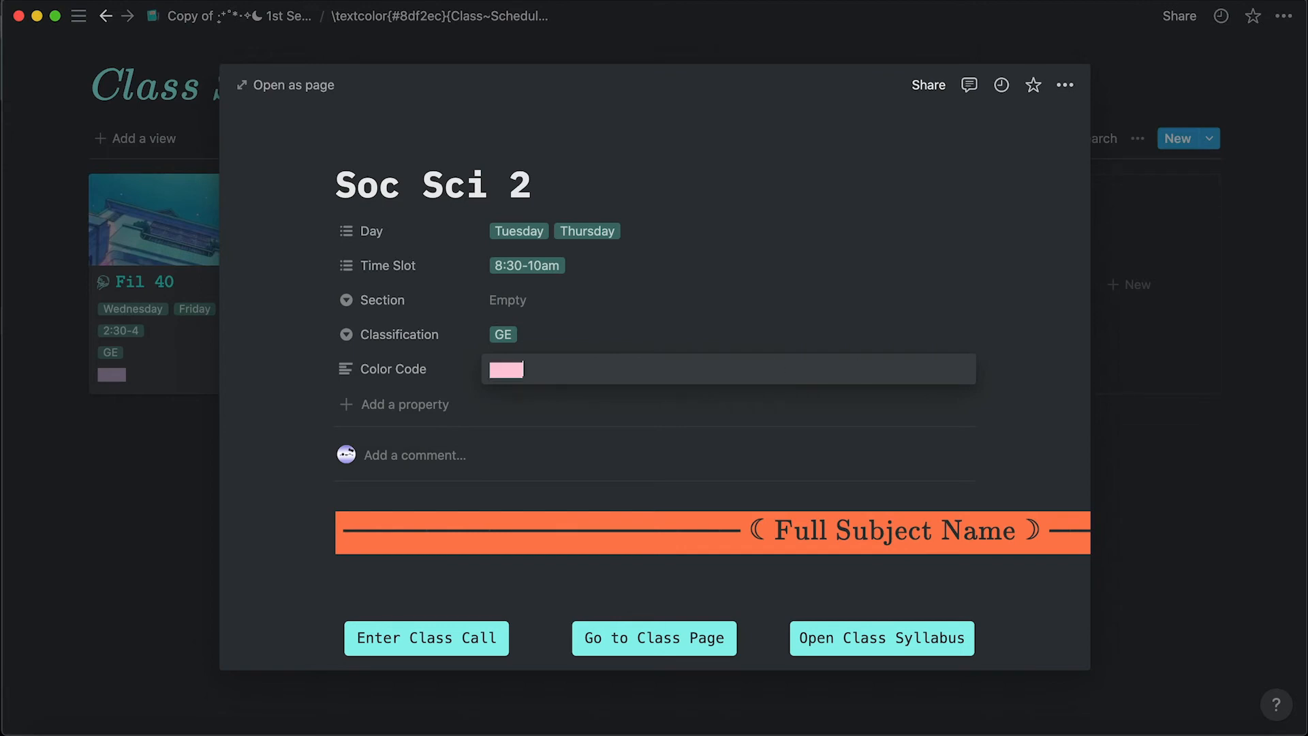
# Set both the colorbox and textcolor of Soc Sci 2's Color Code equation to coral and remove the duplicate pink swatch.
pyautogui.click(506, 360)
pyautogui.click(441, 400)
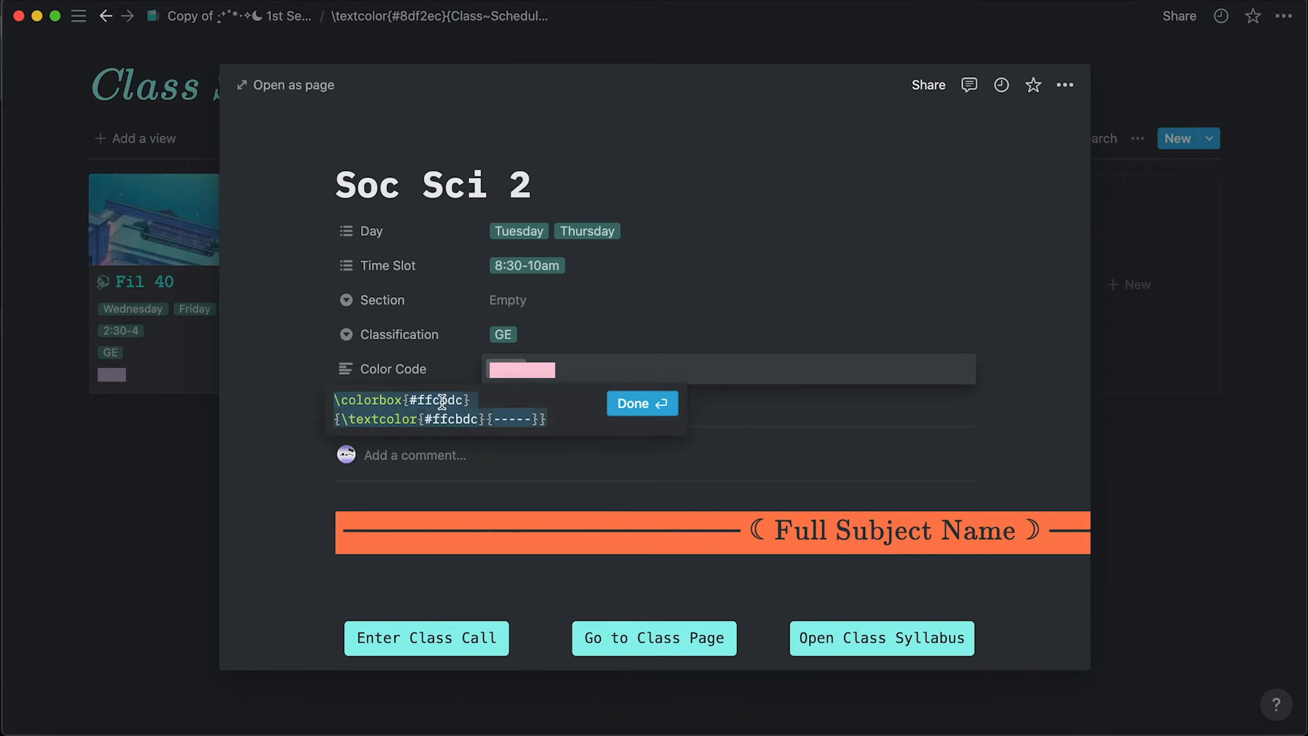
pyautogui.moveTo(463, 401); pyautogui.dragTo(412, 401)
pyautogui.write('coral')
pyautogui.moveTo(482, 419); pyautogui.dragTo(423, 420)
pyautogui.write('coral')
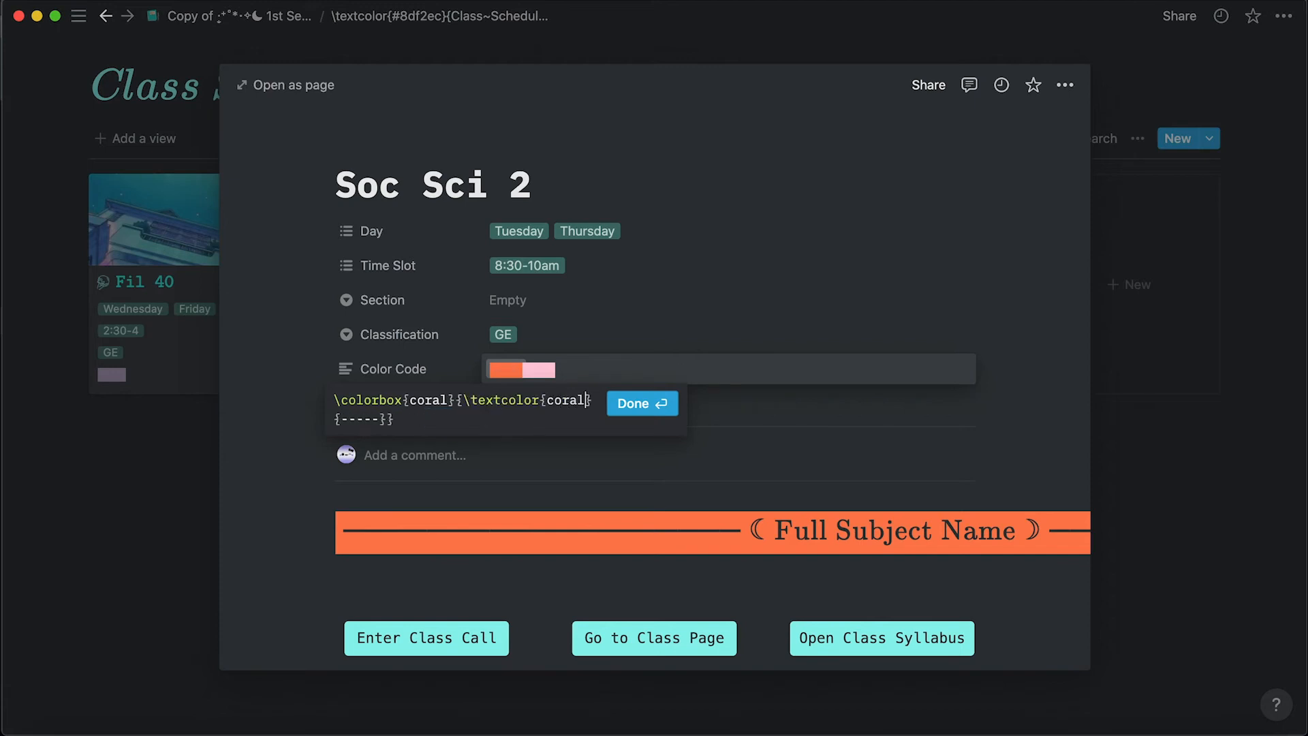
pyautogui.click(646, 405)
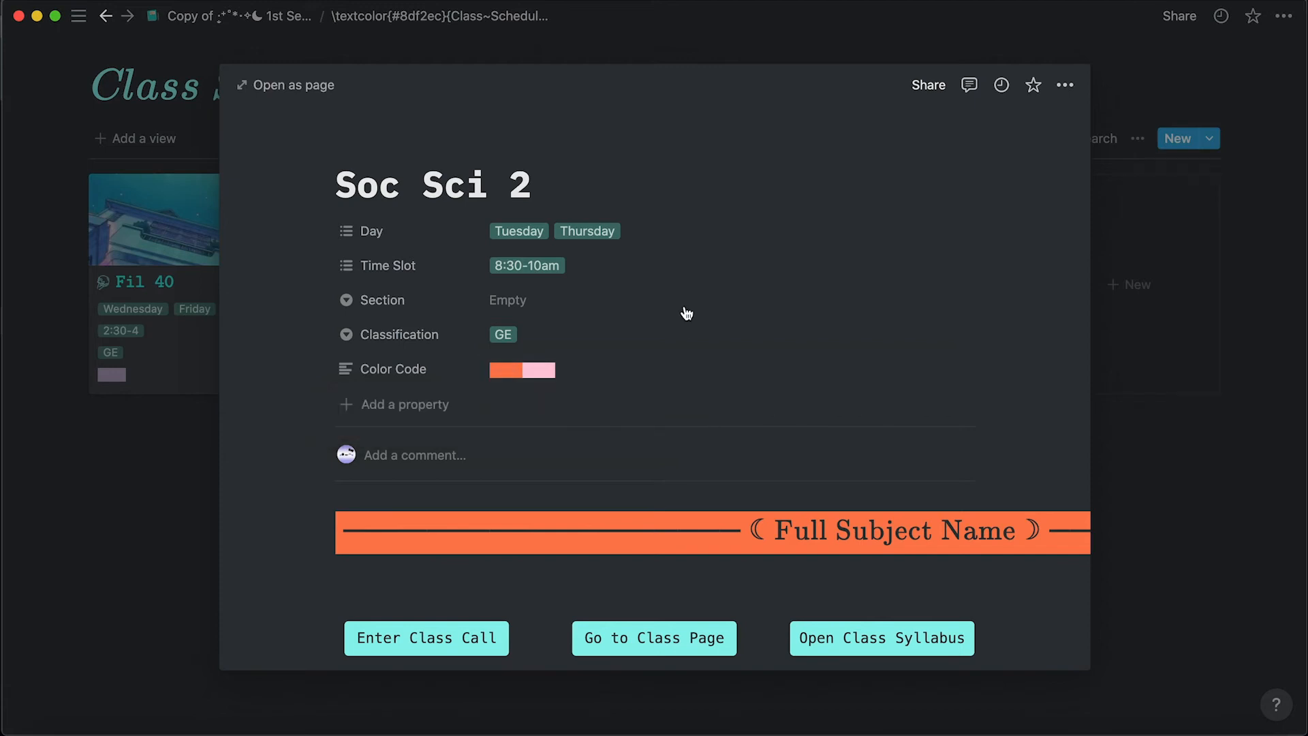
pyautogui.press('BackSpace')
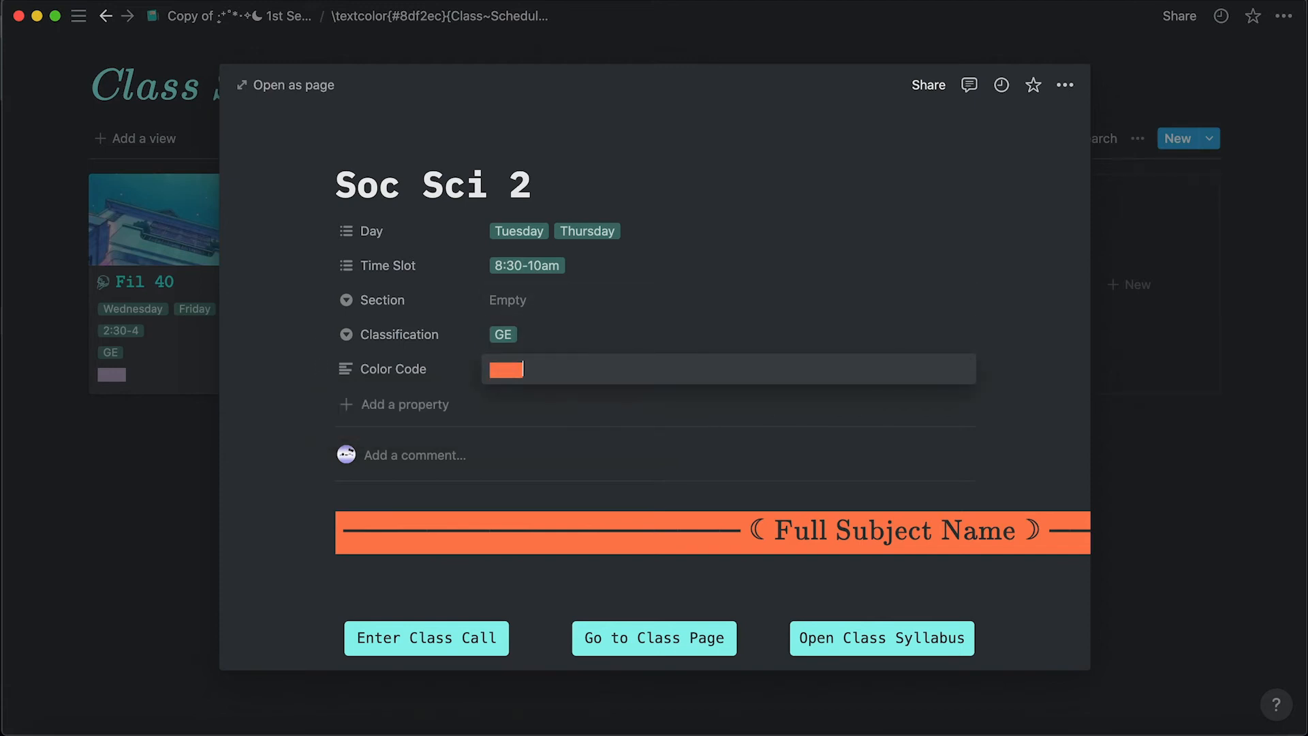
pyautogui.click(885, 325)
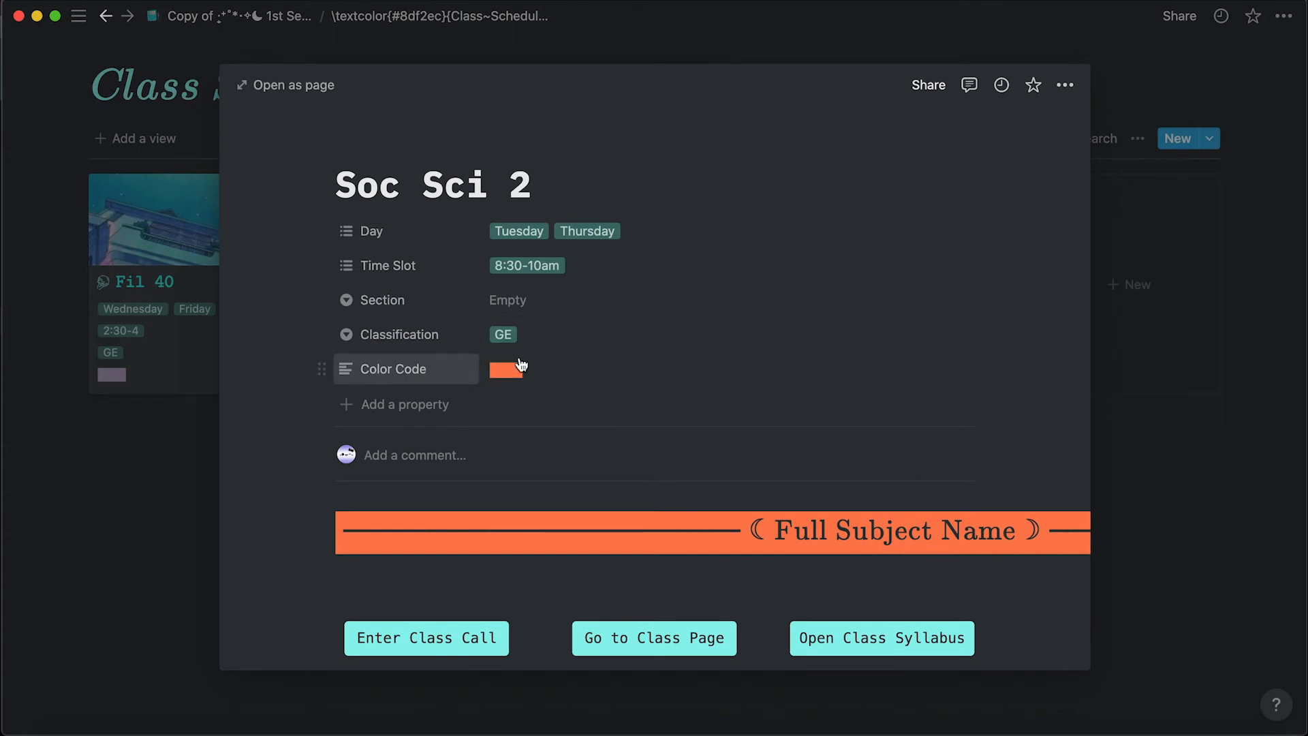
# Check the code of Soc Sci 2's Color Code equation, and open the class entry as a full page.
pyautogui.click(524, 372)
pyautogui.click(512, 376)
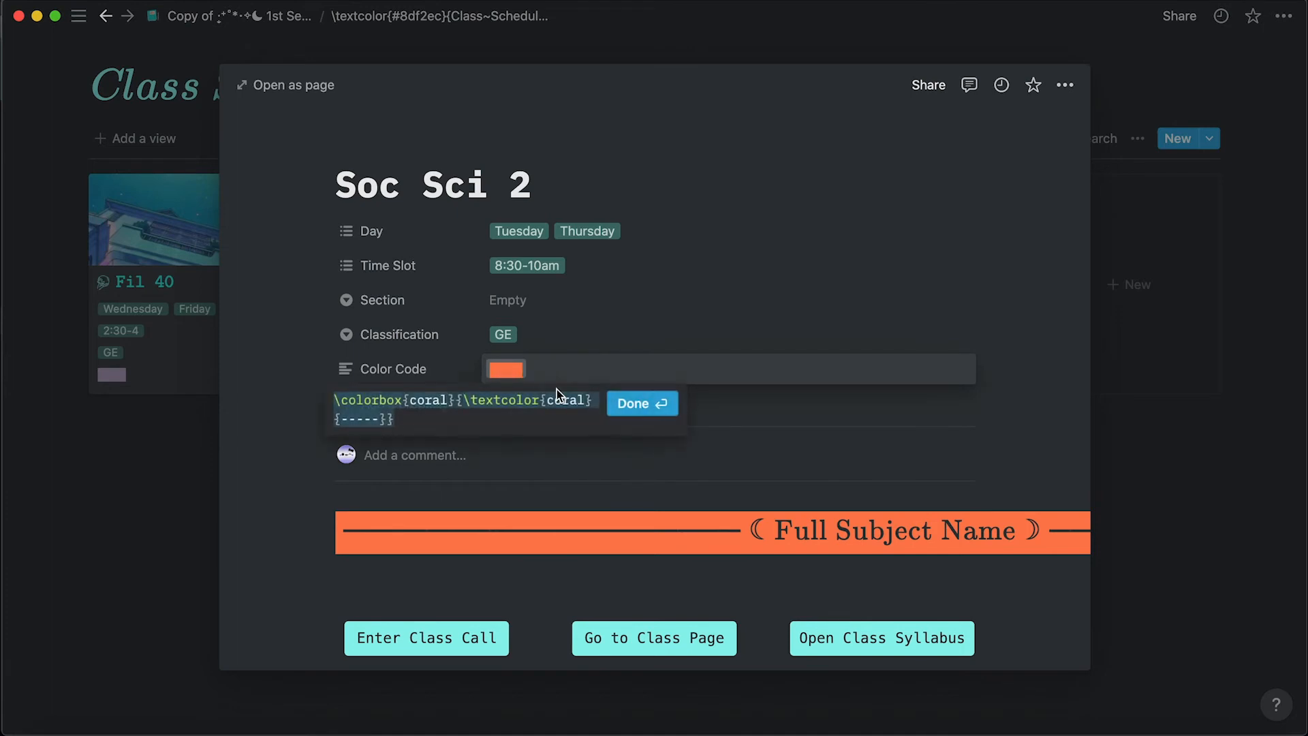
pyautogui.click(658, 407)
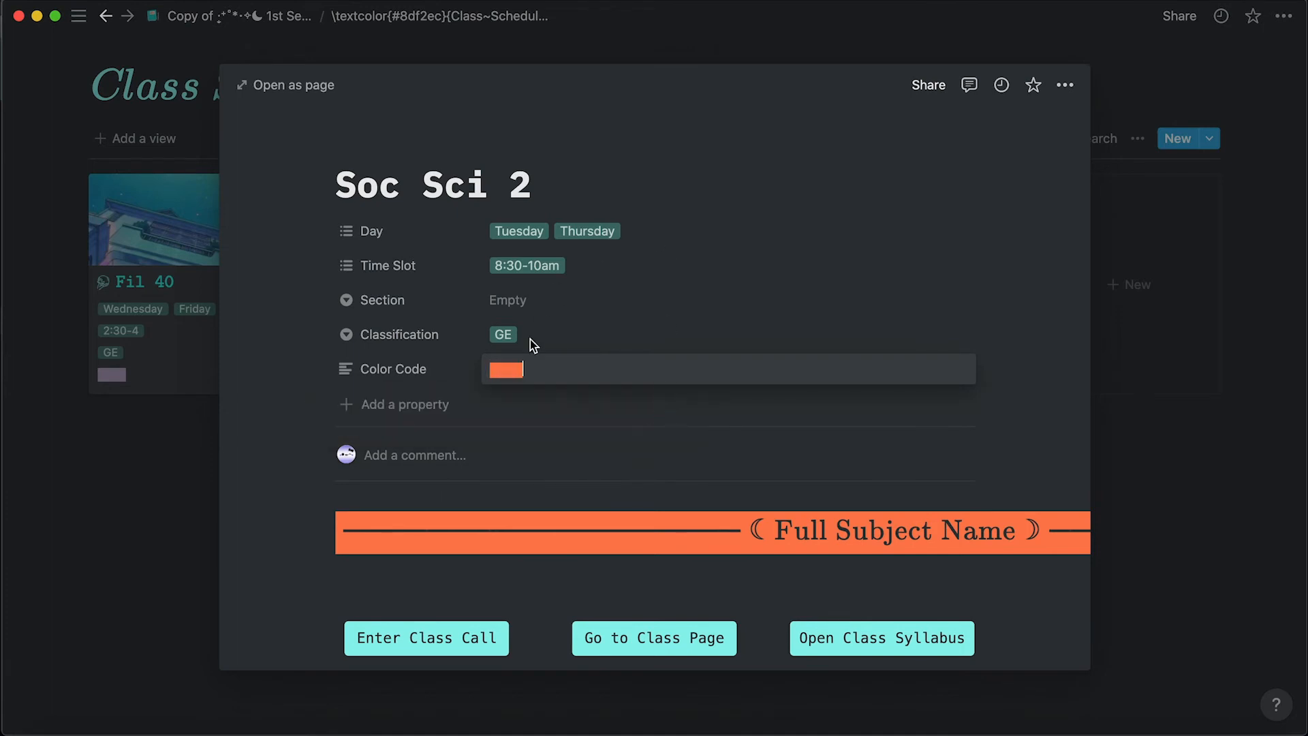
pyautogui.click(257, 84)
pyautogui.click(295, 85)
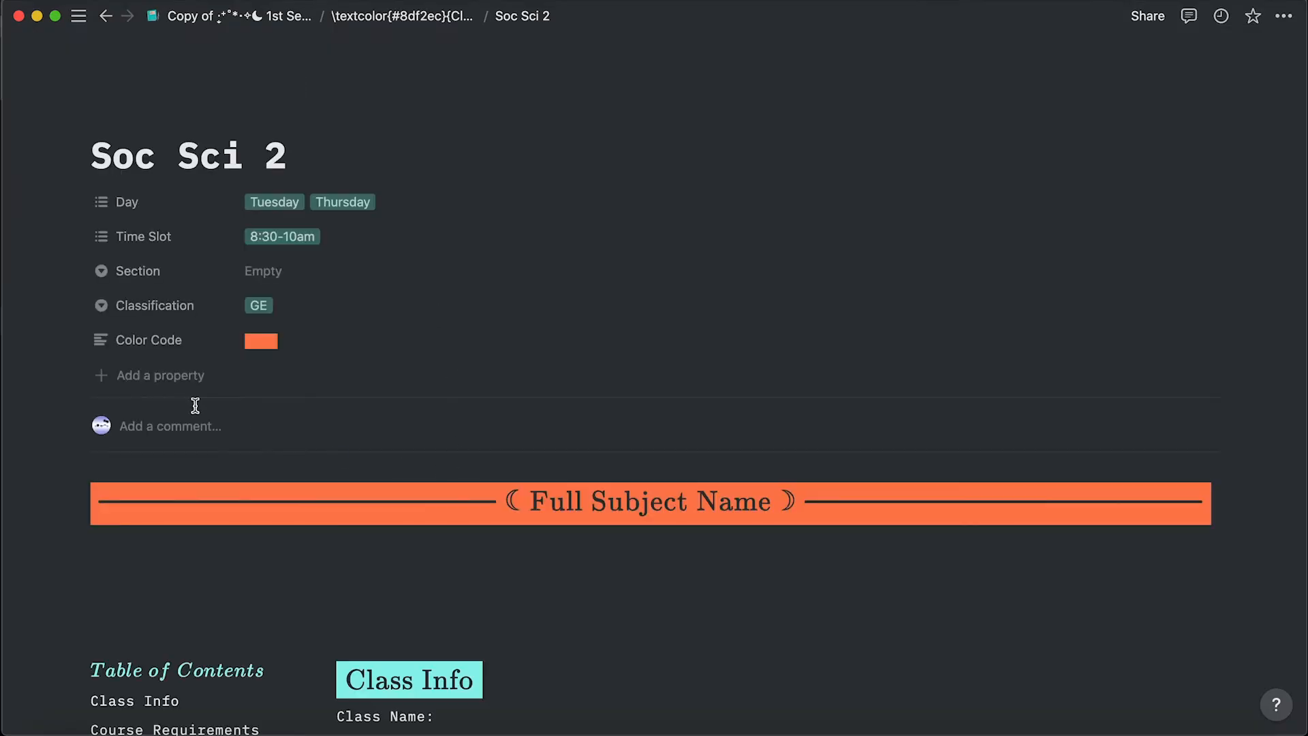
# Change the textcolor value of the Table of Contents heading equation to coral.
pyautogui.scroll(-6, 225, 430)
pyautogui.click(193, 242)
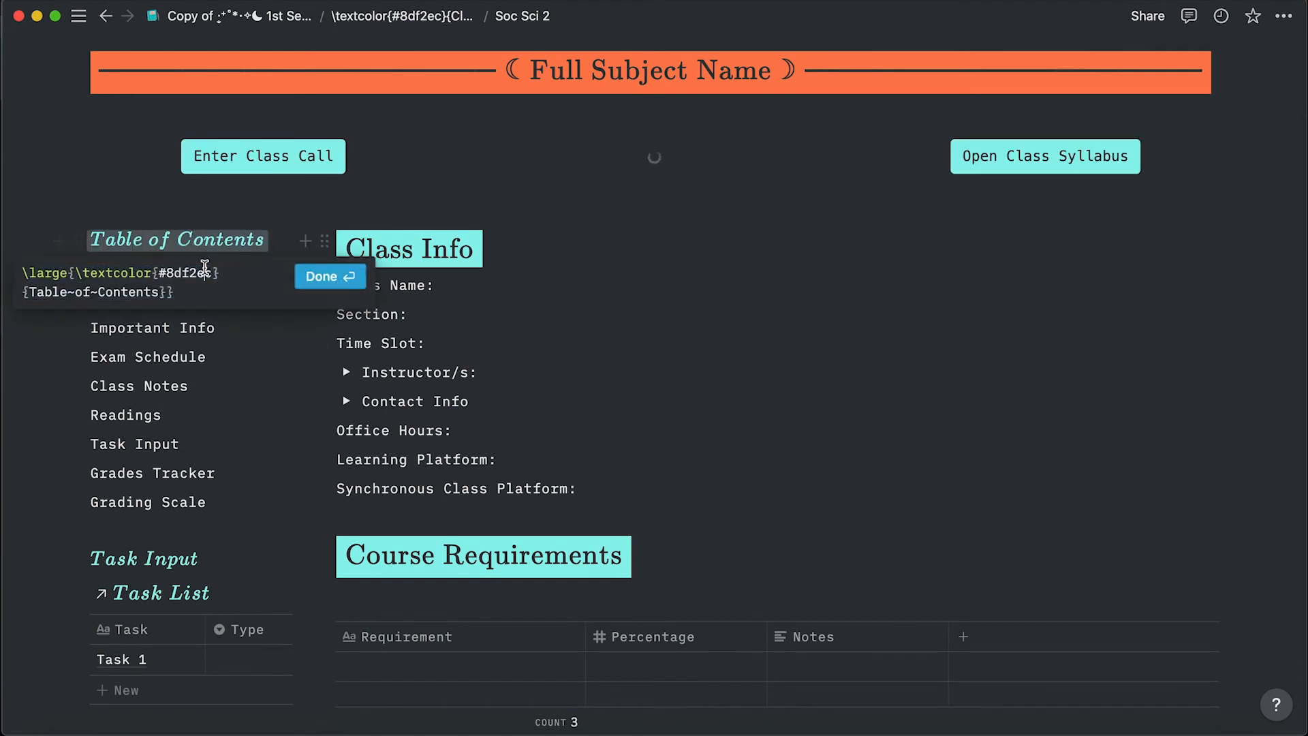
pyautogui.moveTo(215, 273); pyautogui.dragTo(169, 273)
pyautogui.press('BackSpace')
pyautogui.press('BackSpace')
pyautogui.write('coral')
pyautogui.press('Return')
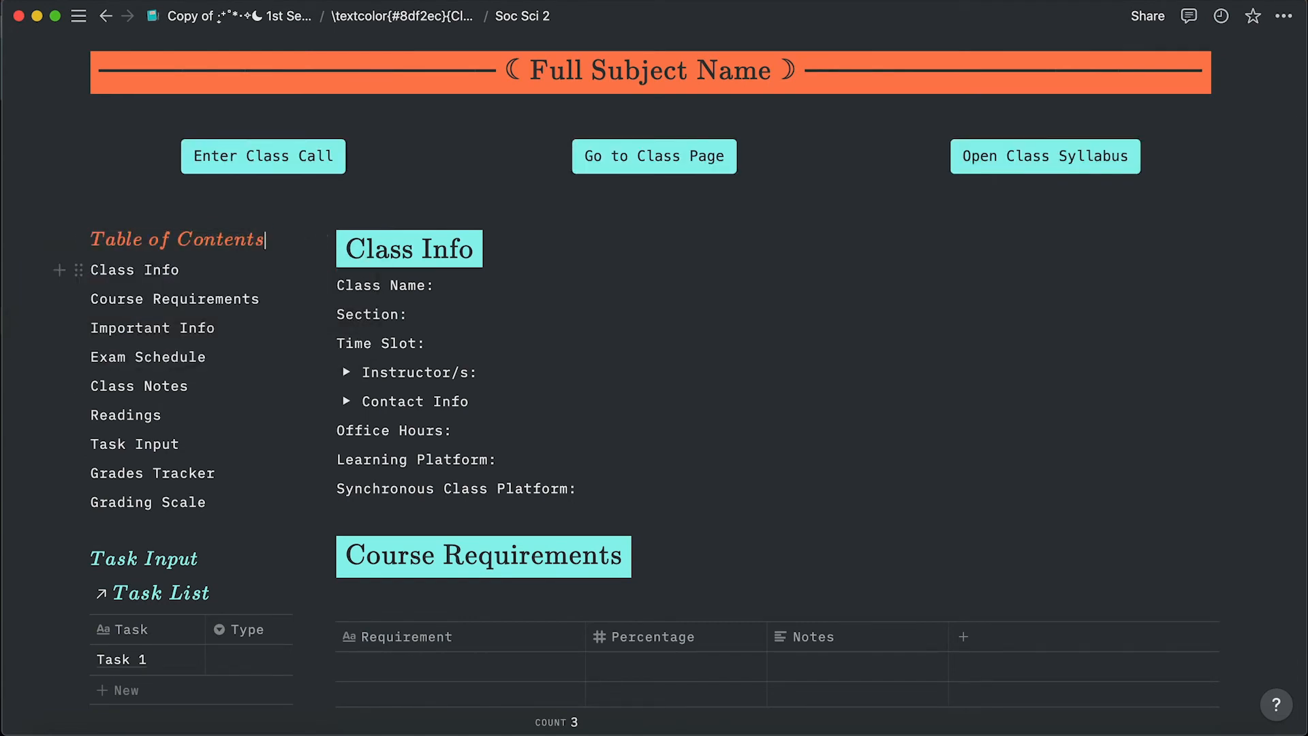
# Change the colorbox value of the Class Info heading equation to coral.
pyautogui.click(417, 248)
pyautogui.moveTo(424, 285); pyautogui.dragTo(367, 285)
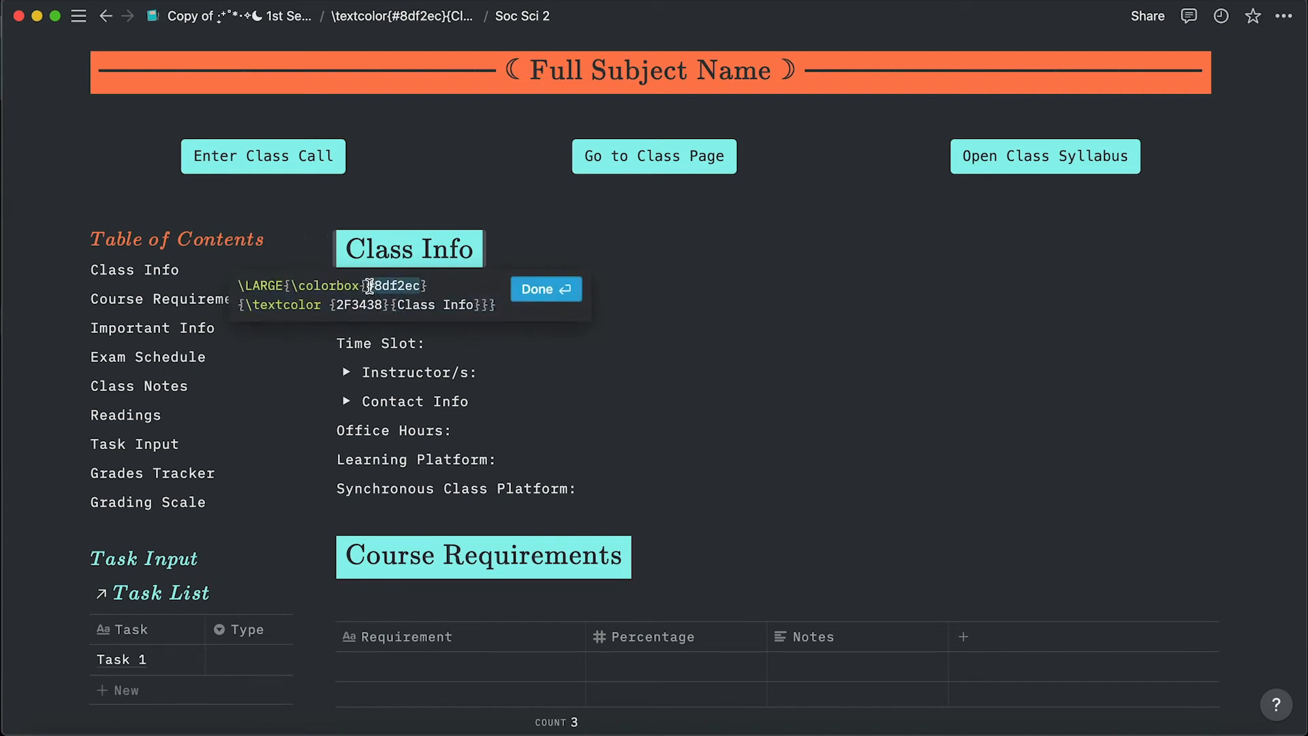
pyautogui.write('coral')
pyautogui.press('Return')
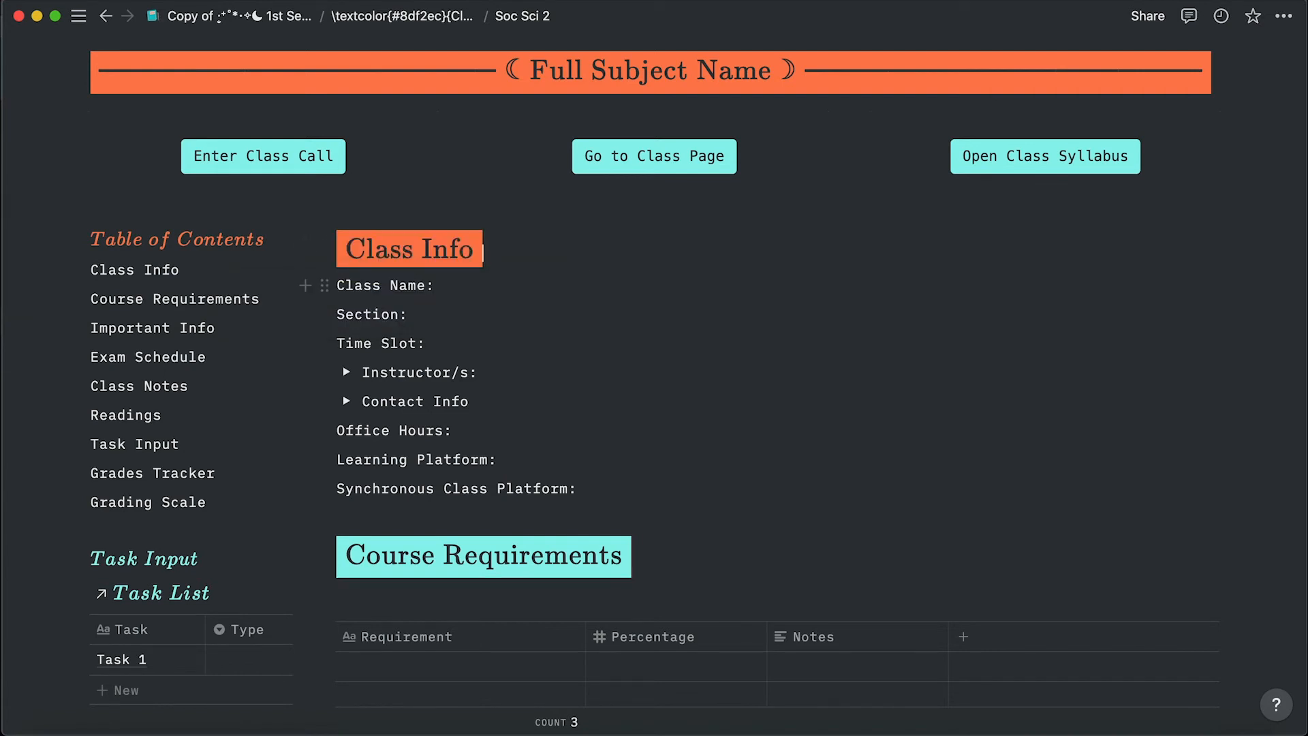
pyautogui.scroll(5, 425, 205)
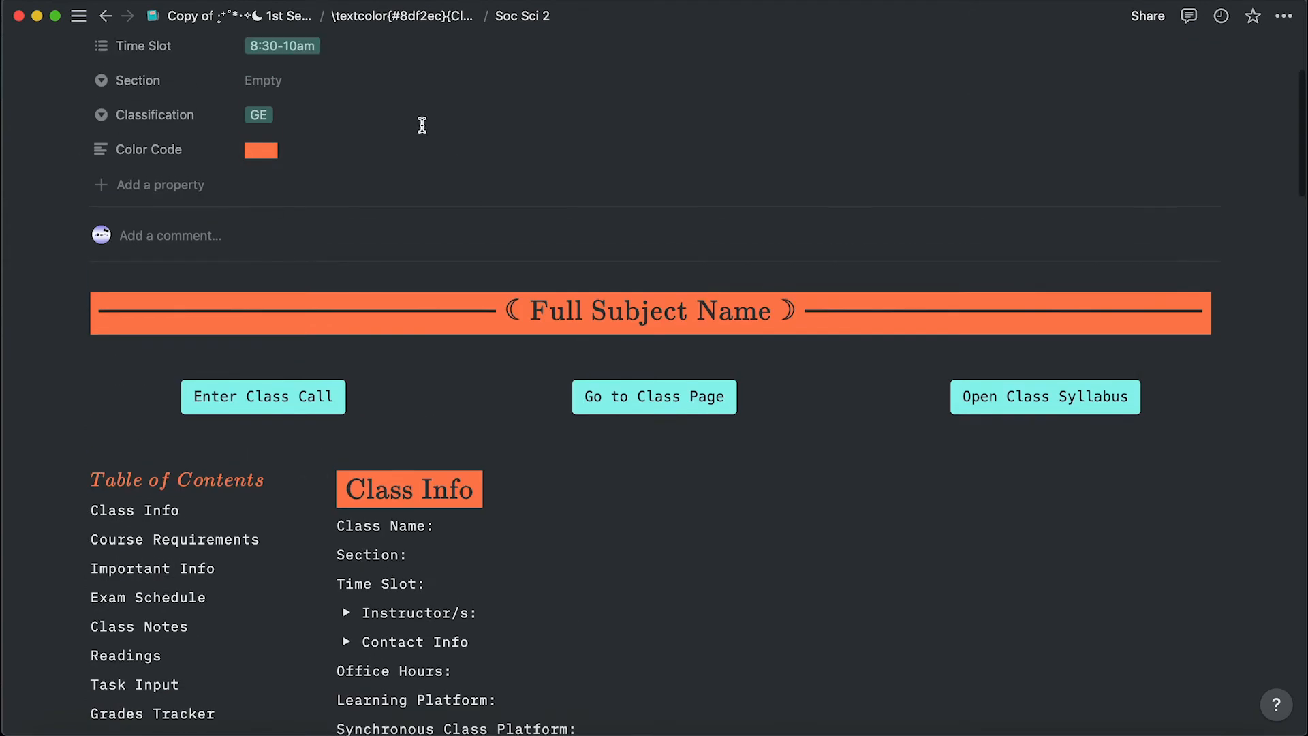
pyautogui.scroll(-5, 438, 257)
pyautogui.scroll(-3, 470, 262)
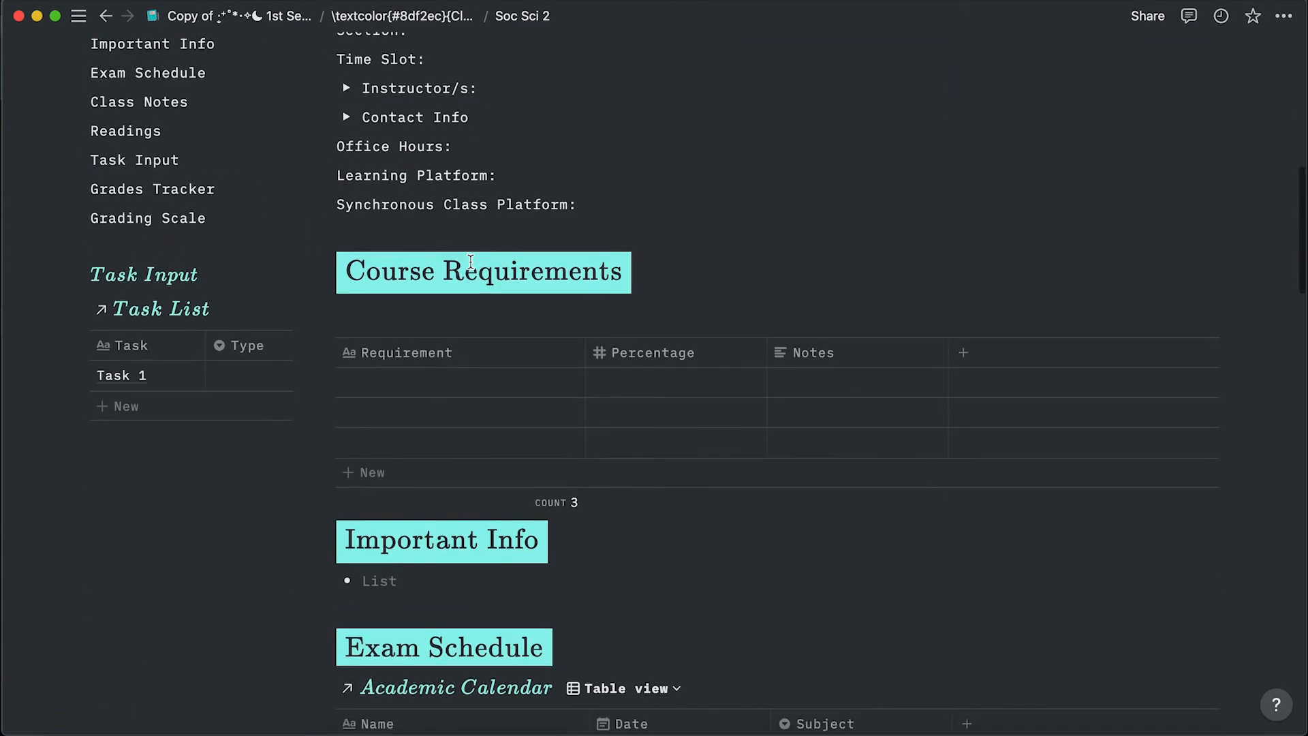
# Widen the Table of Contents column and filter the Task List below it to tasks whose Subject is Soc Sci 2.
pyautogui.scroll(4, 471, 263)
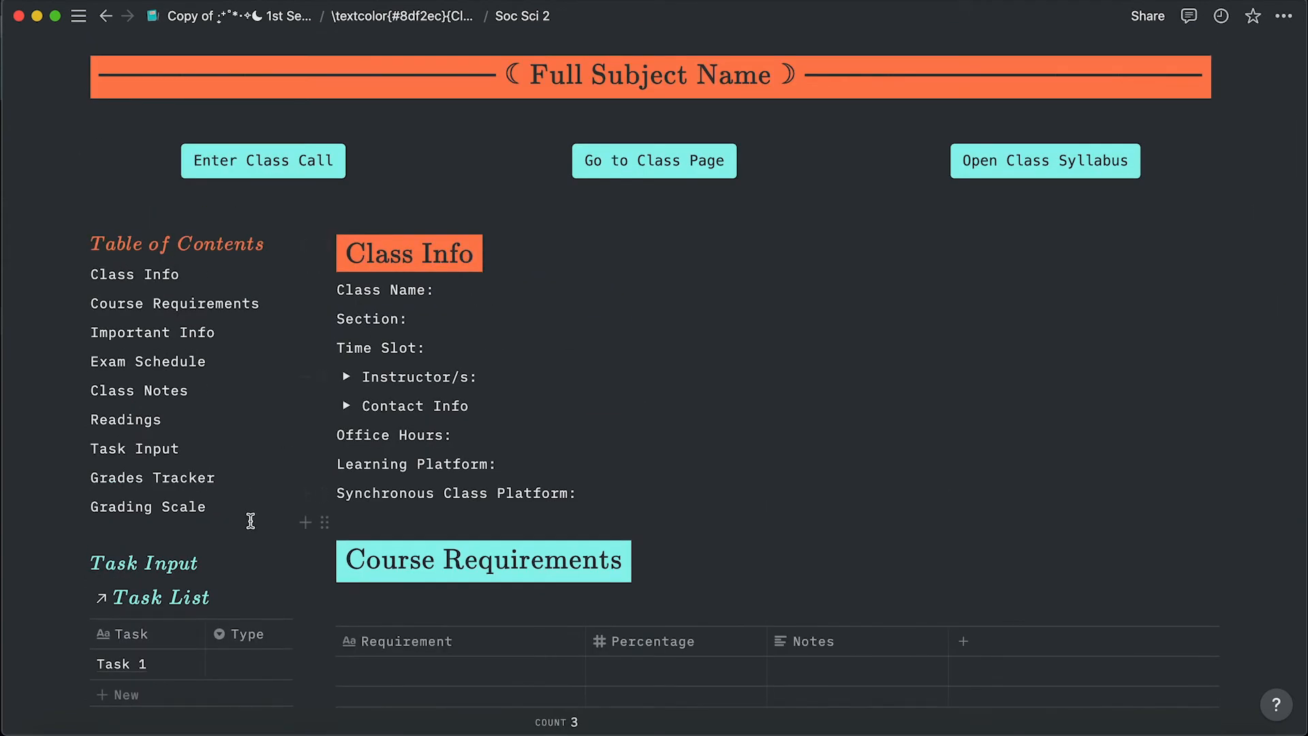
pyautogui.scroll(-3, 263, 273)
pyautogui.scroll(-6, 711, 277)
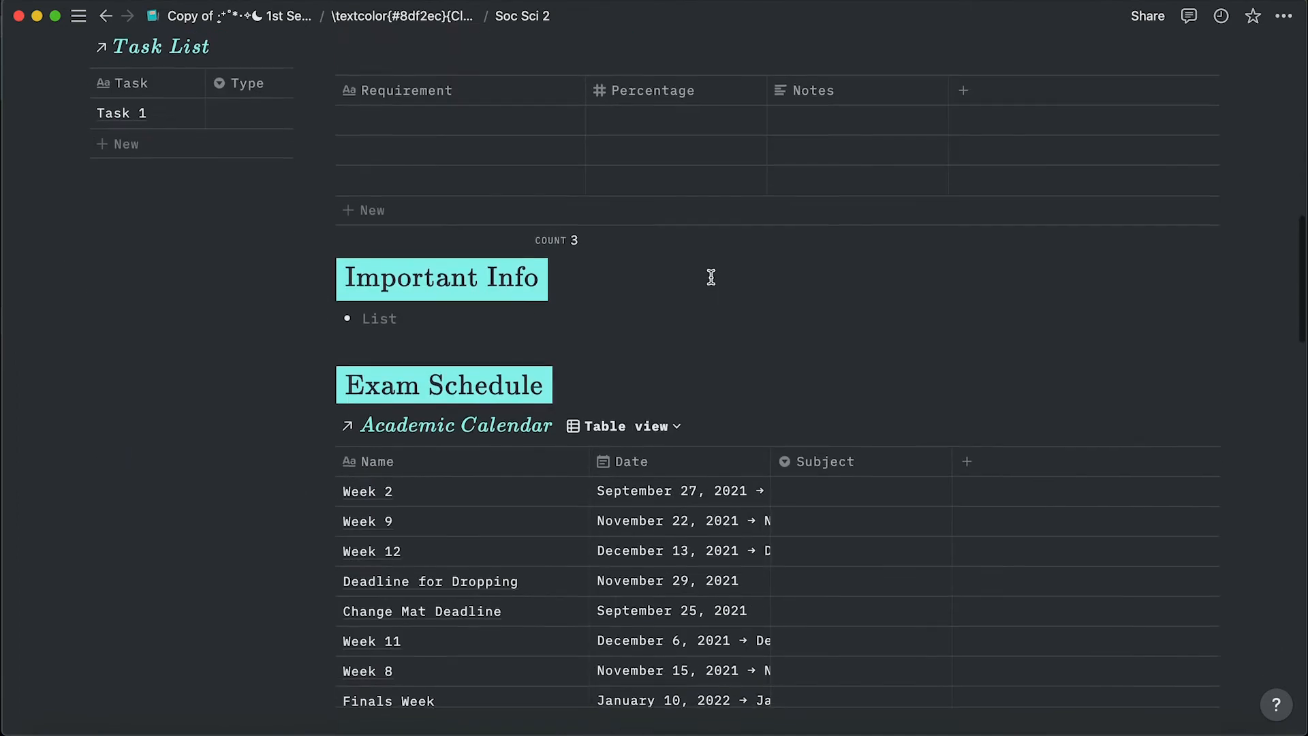
pyautogui.scroll(7, 711, 276)
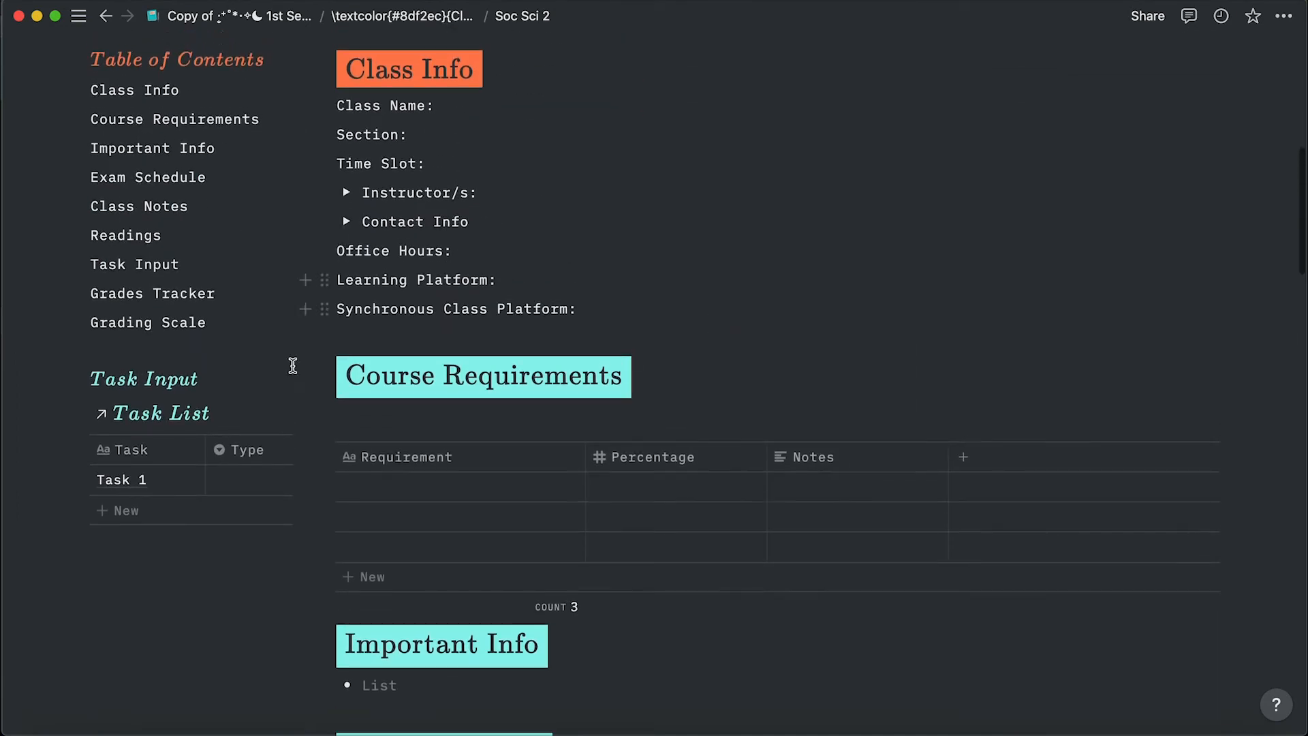
pyautogui.moveTo(307, 387); pyautogui.dragTo(593, 388)
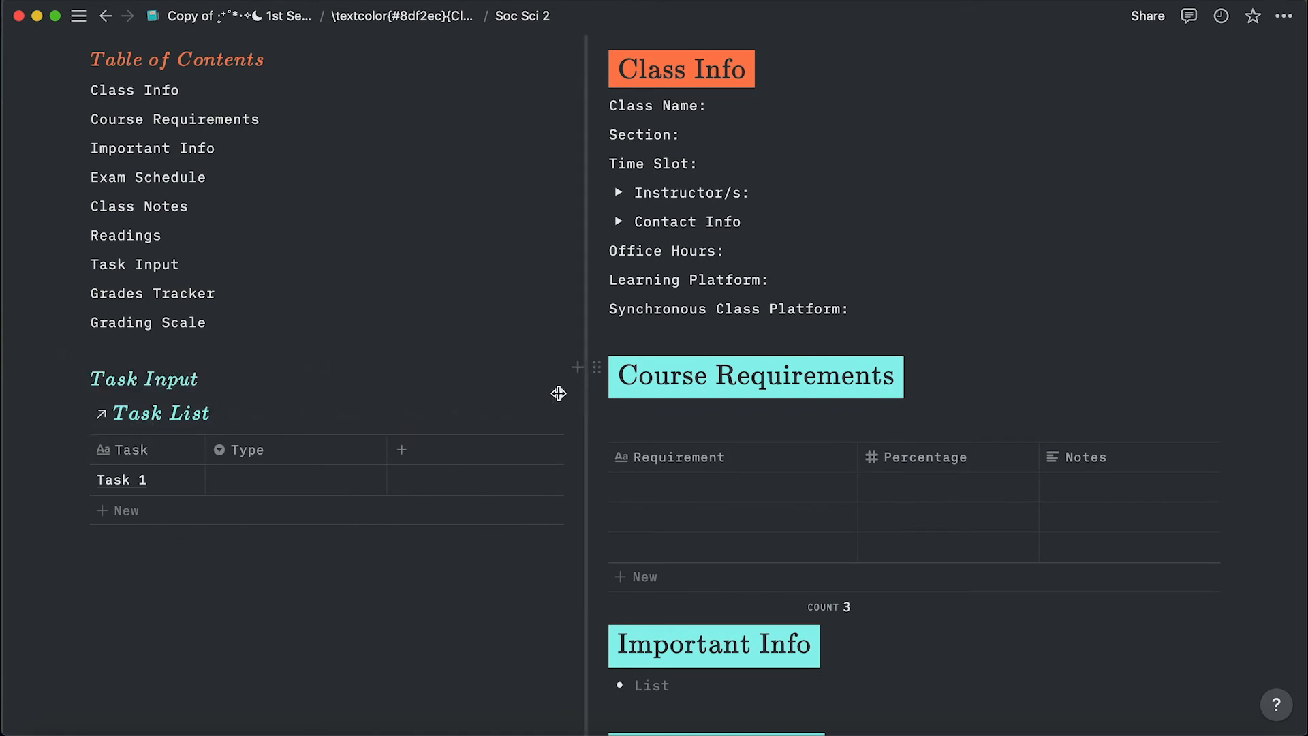
pyautogui.click(389, 421)
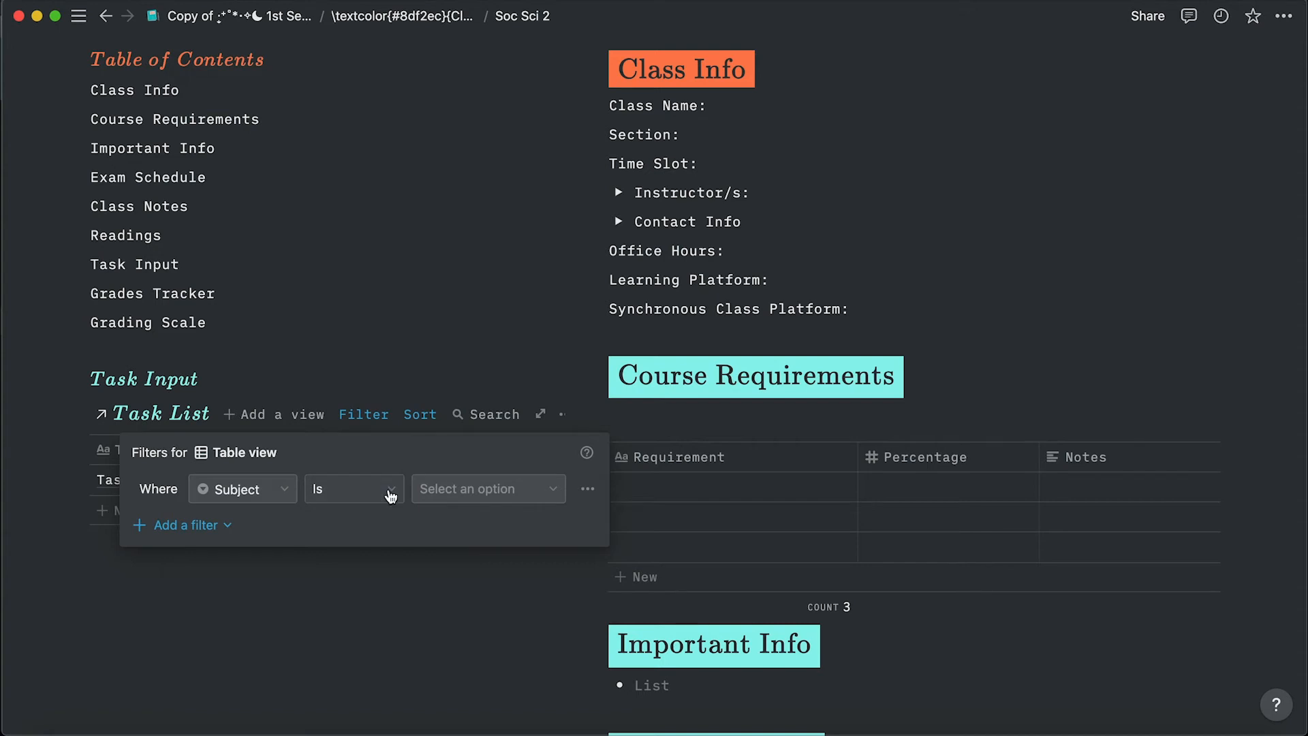
pyautogui.click(489, 490)
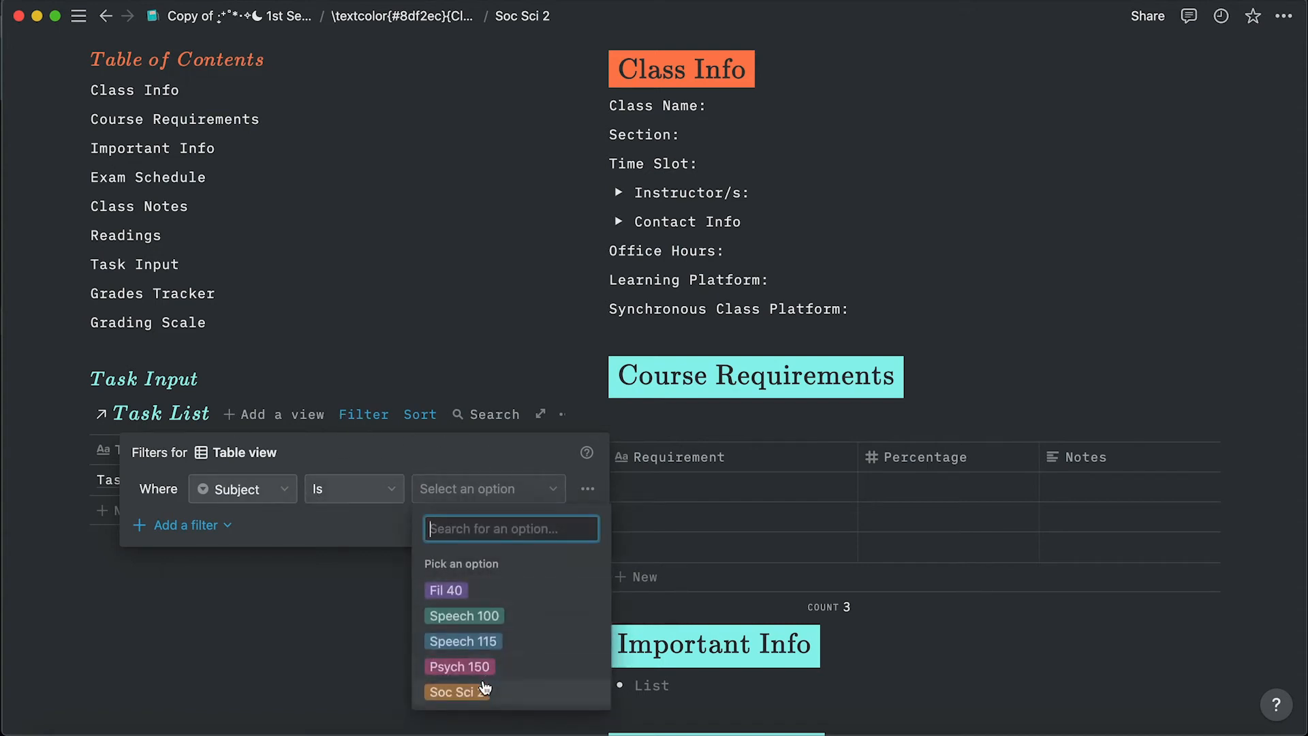
pyautogui.click(433, 336)
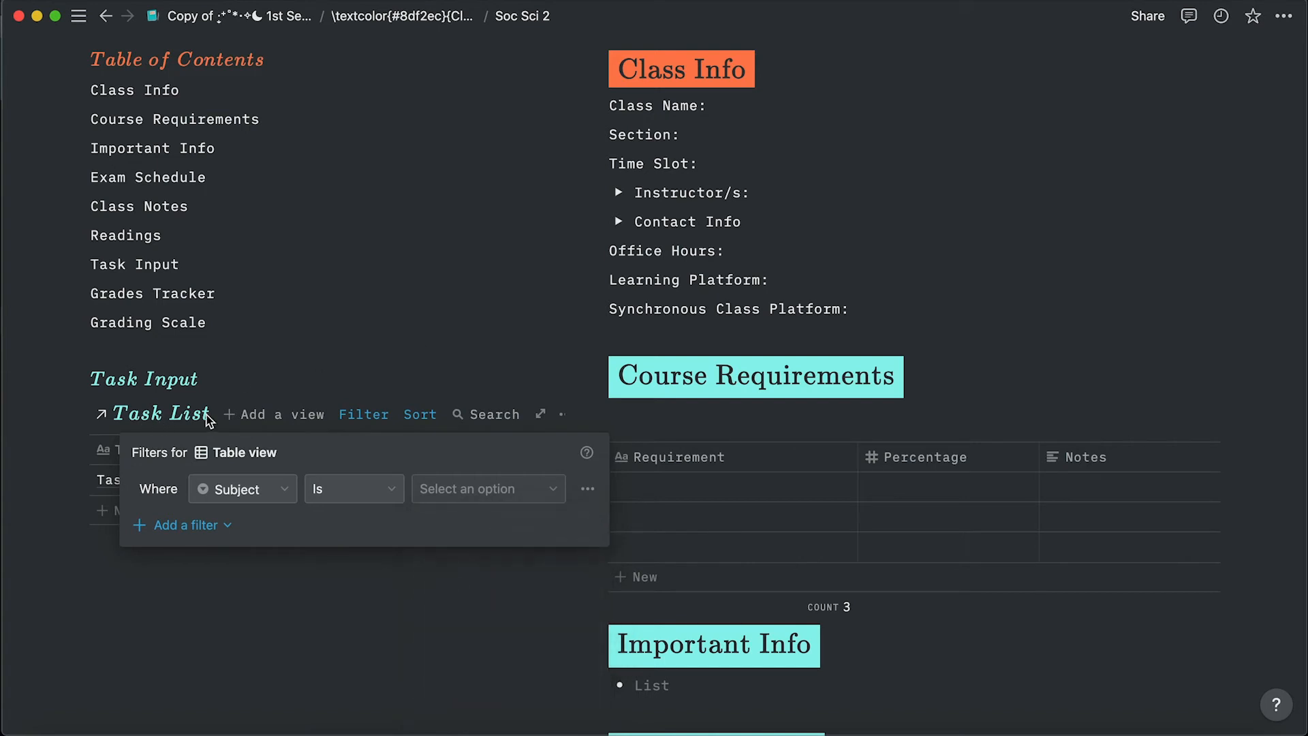
pyautogui.click(475, 502)
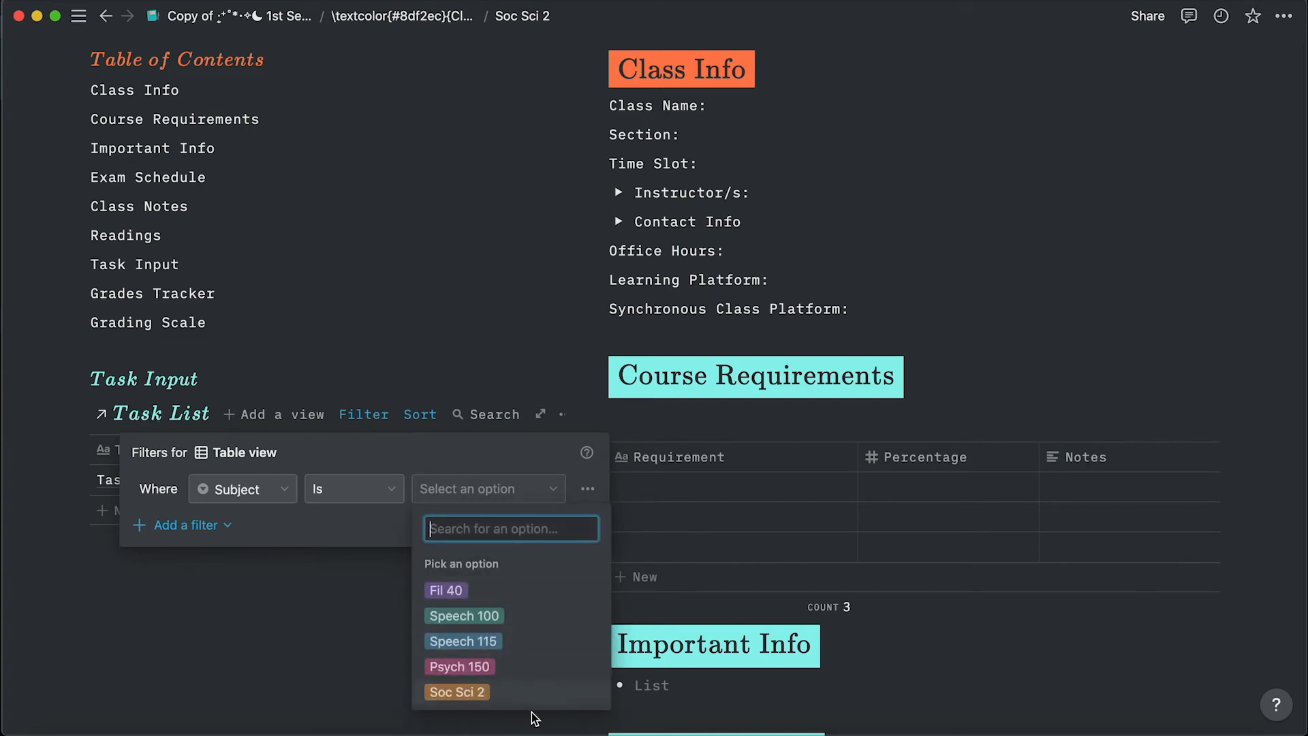
pyautogui.click(502, 693)
pyautogui.click(455, 337)
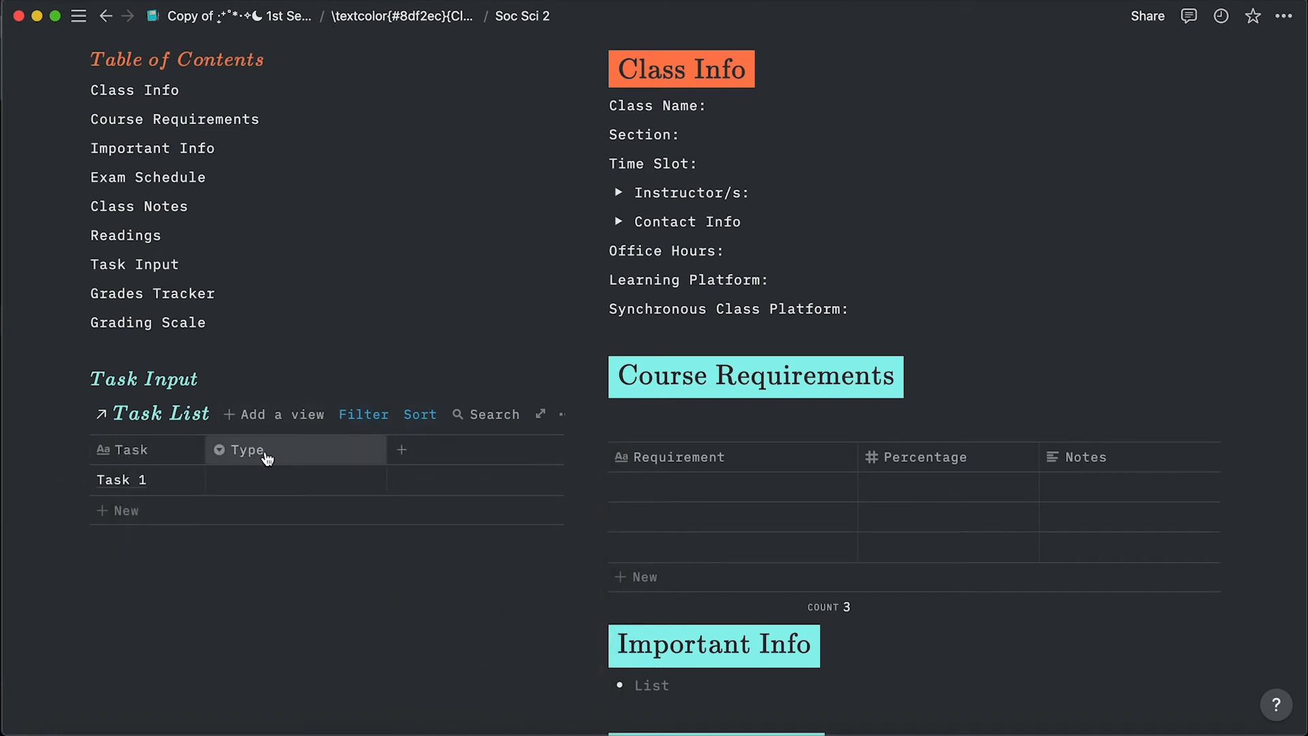
# Add a second filter for Done? is unchecked to the side column's Task List, and narrow the column back beside Class Info.
pyautogui.click(434, 415)
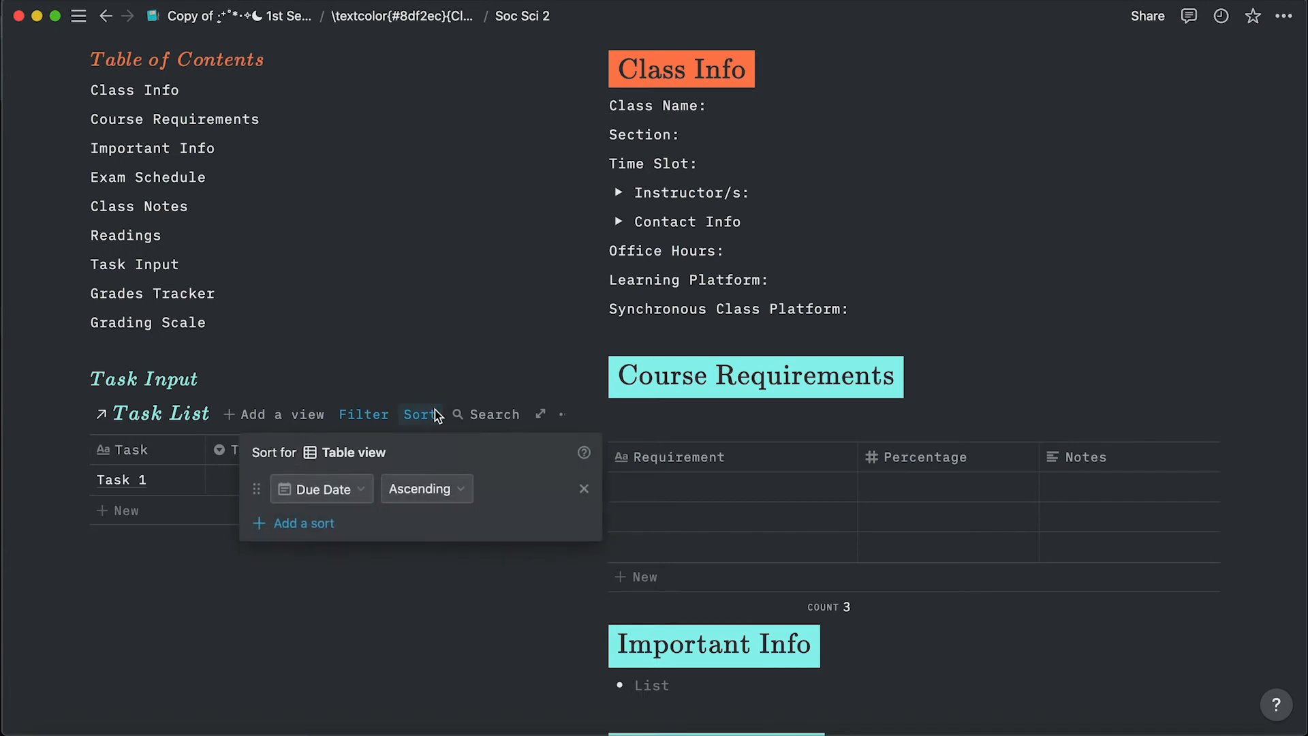
pyautogui.click(382, 417)
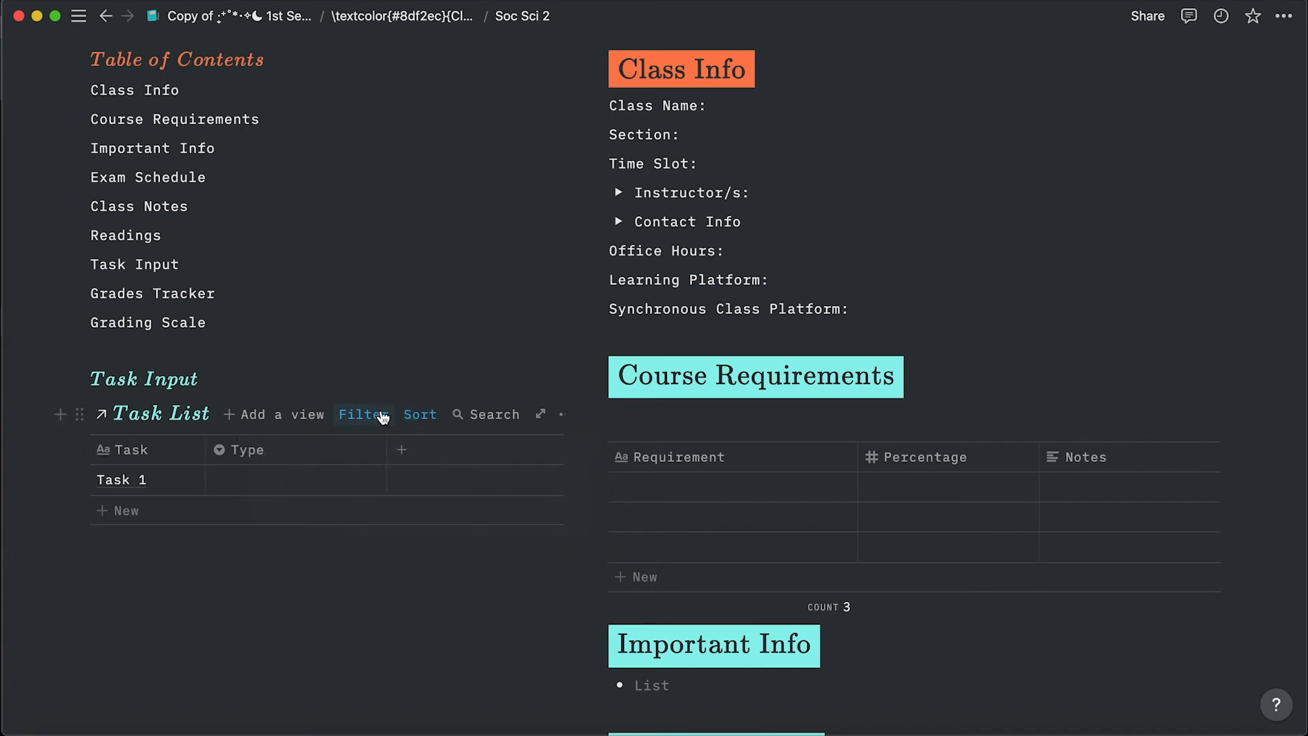
pyautogui.click(383, 417)
pyautogui.click(205, 525)
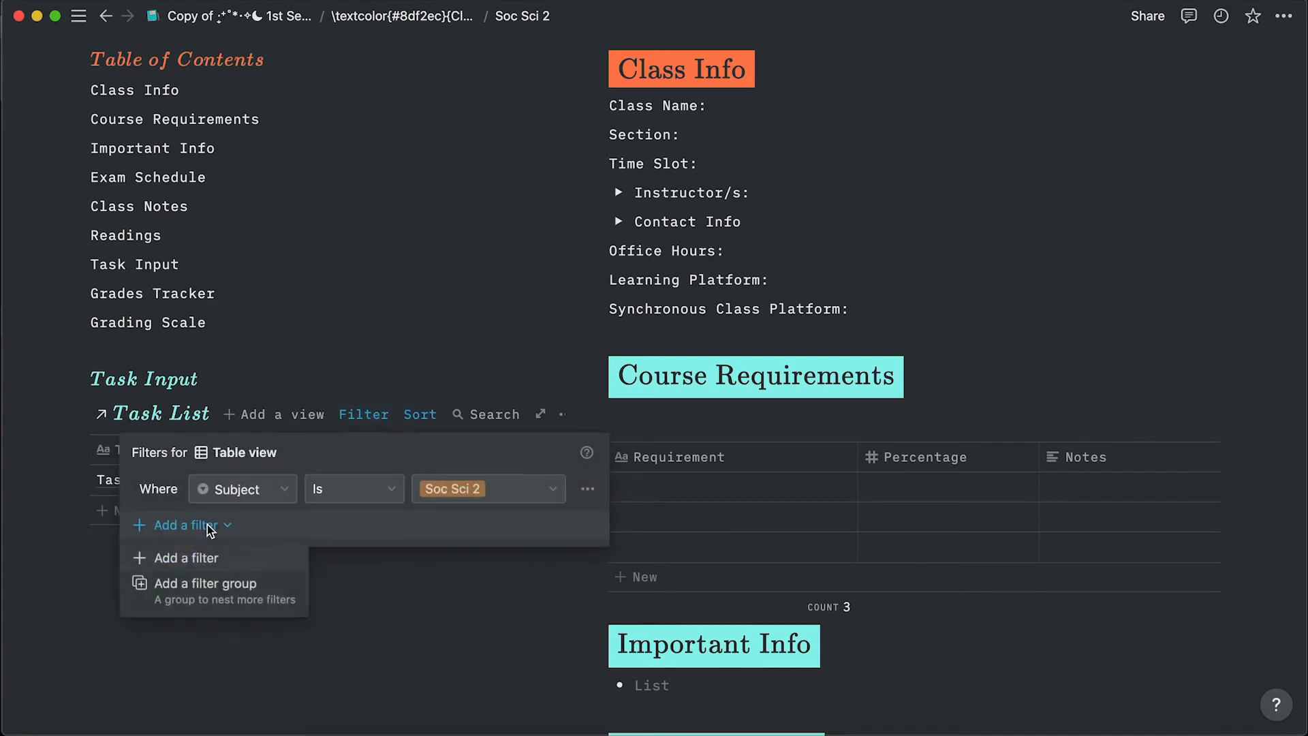
pyautogui.click(207, 565)
pyautogui.click(255, 533)
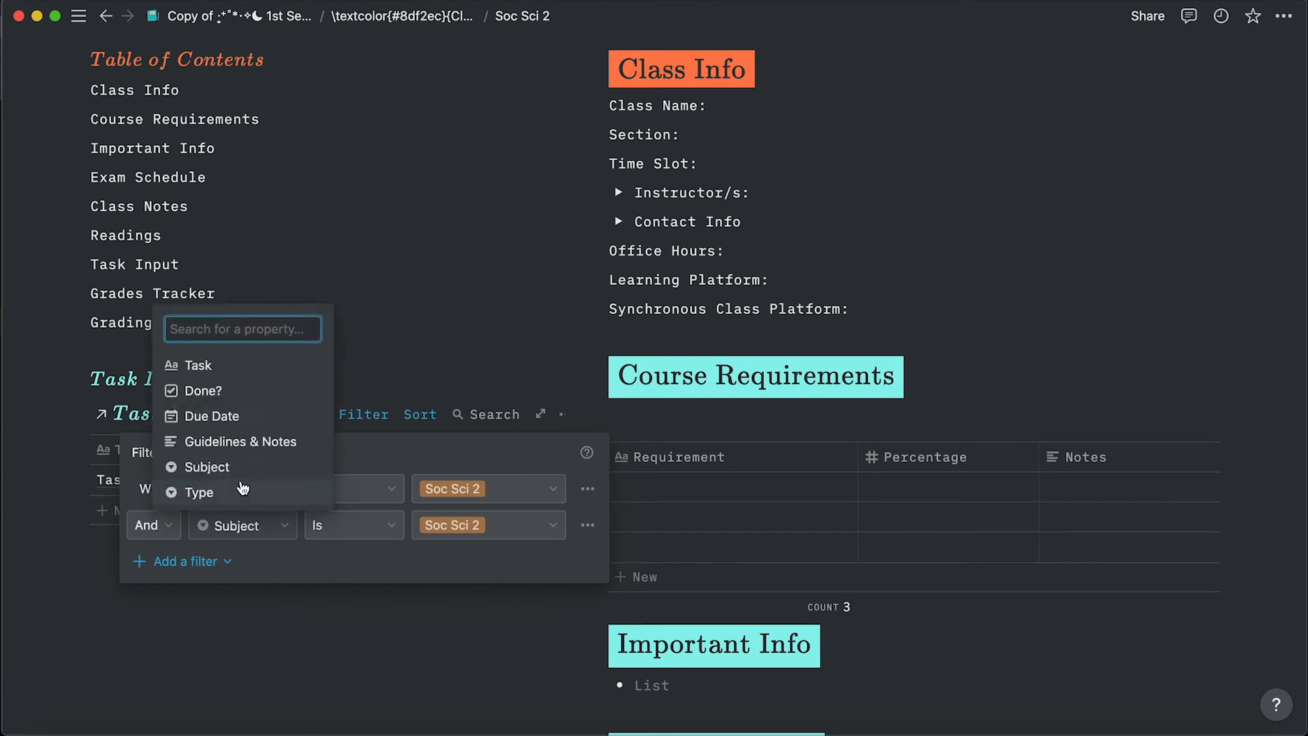
pyautogui.click(255, 398)
pyautogui.click(431, 530)
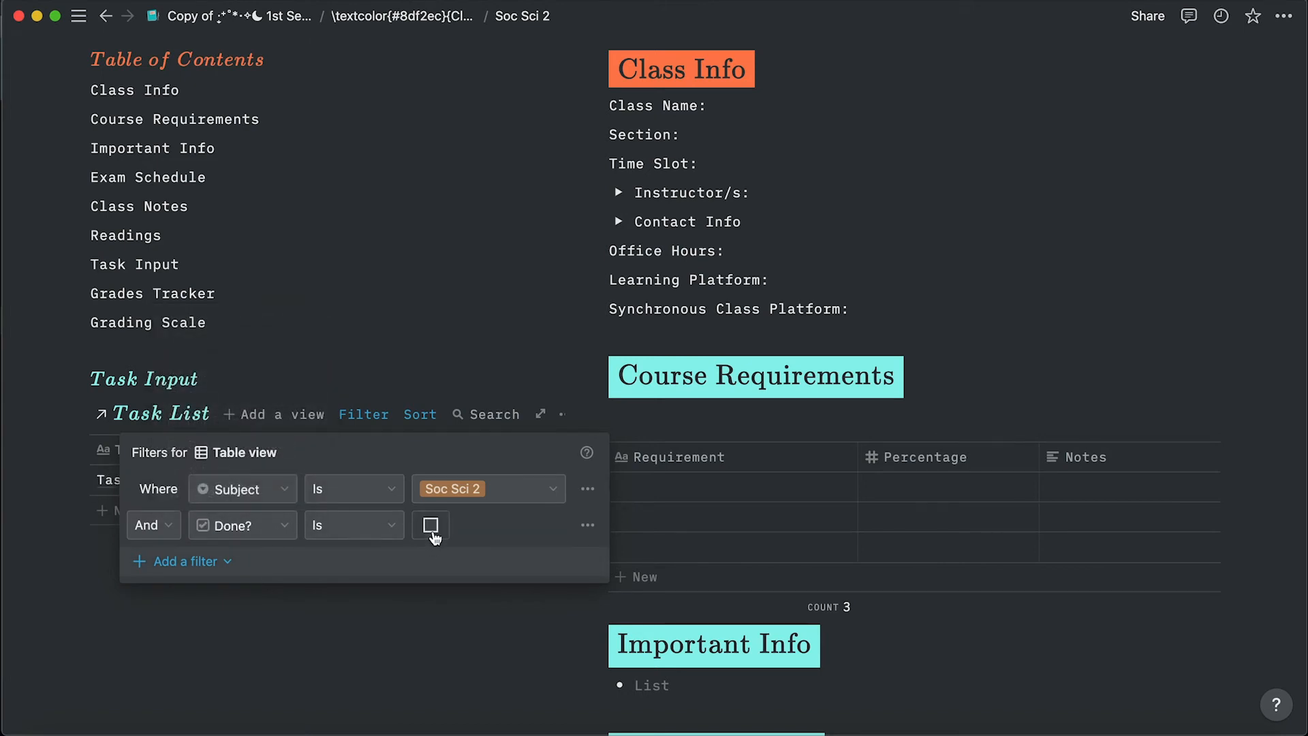
pyautogui.click(513, 303)
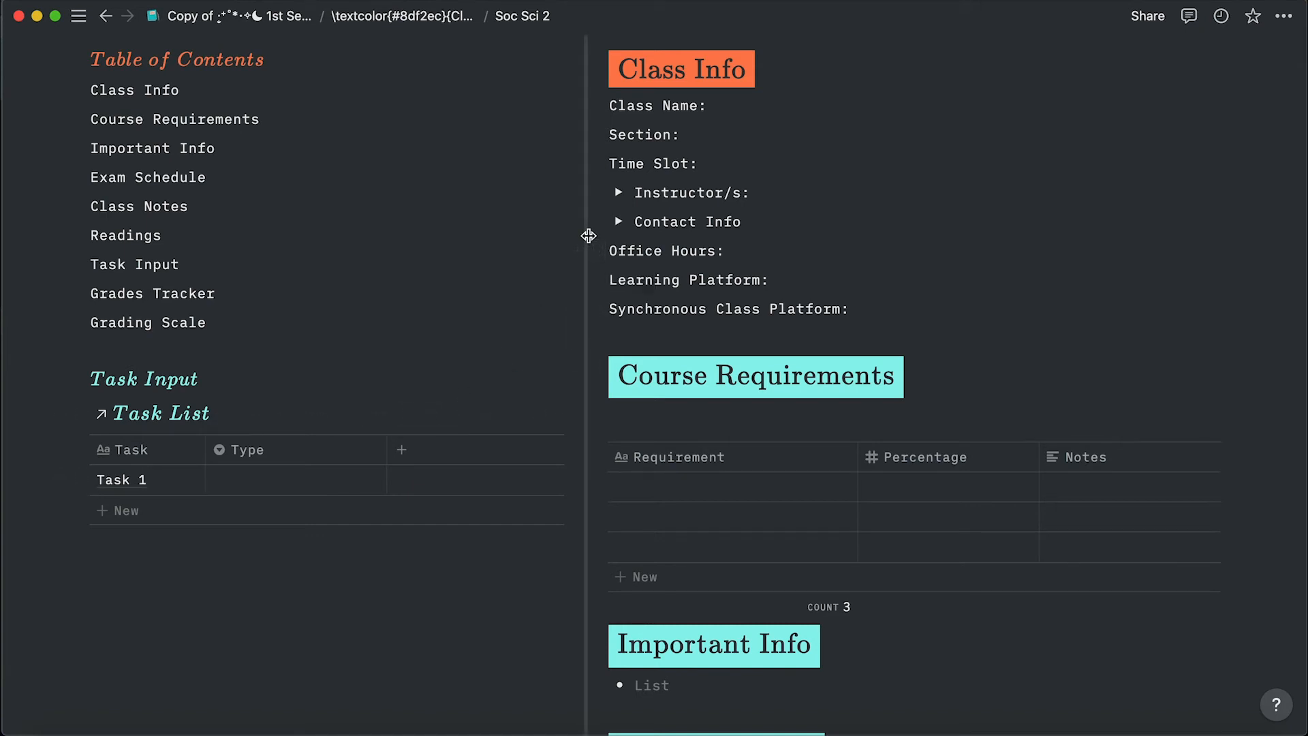
pyautogui.moveTo(587, 234); pyautogui.dragTo(540, 239)
pyautogui.moveTo(331, 254); pyautogui.dragTo(284, 255)
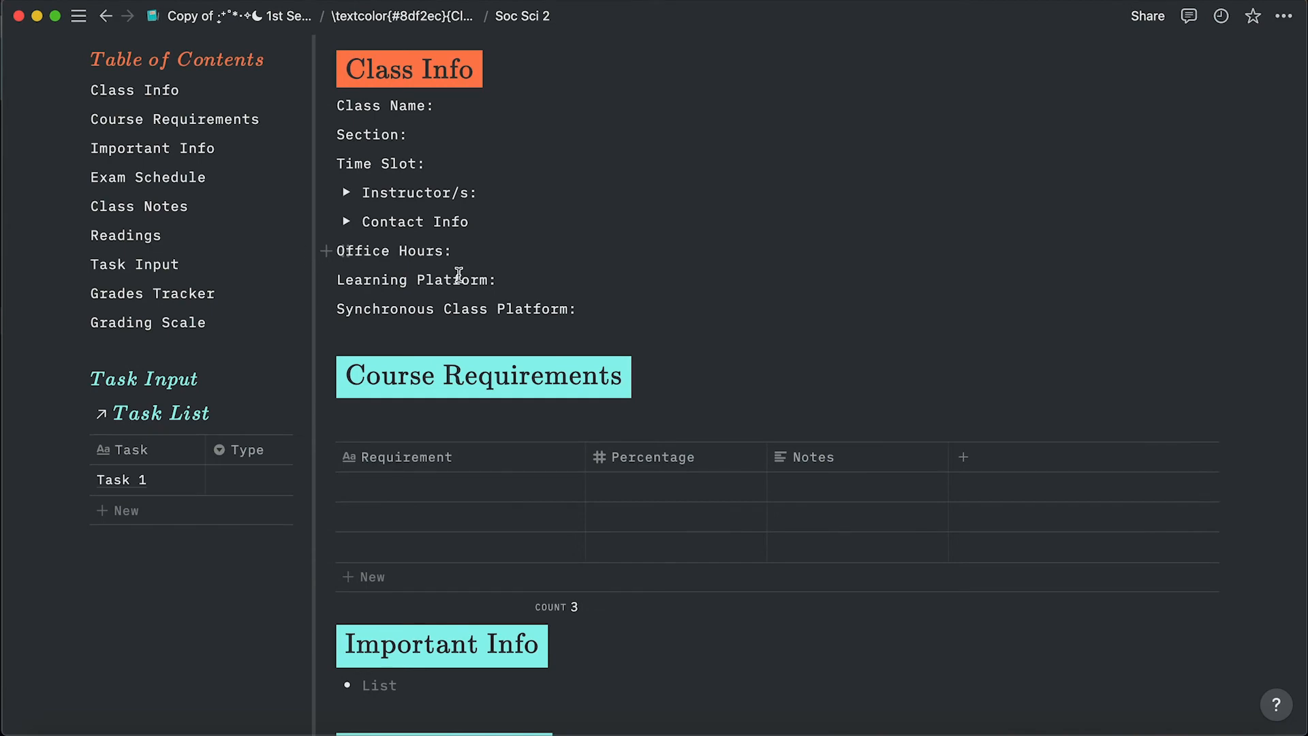
# Delete the Table view from the Academic Calendar under Exam Schedule, keeping the Timeline view.
pyautogui.scroll(-10, 522, 304)
pyautogui.click(649, 284)
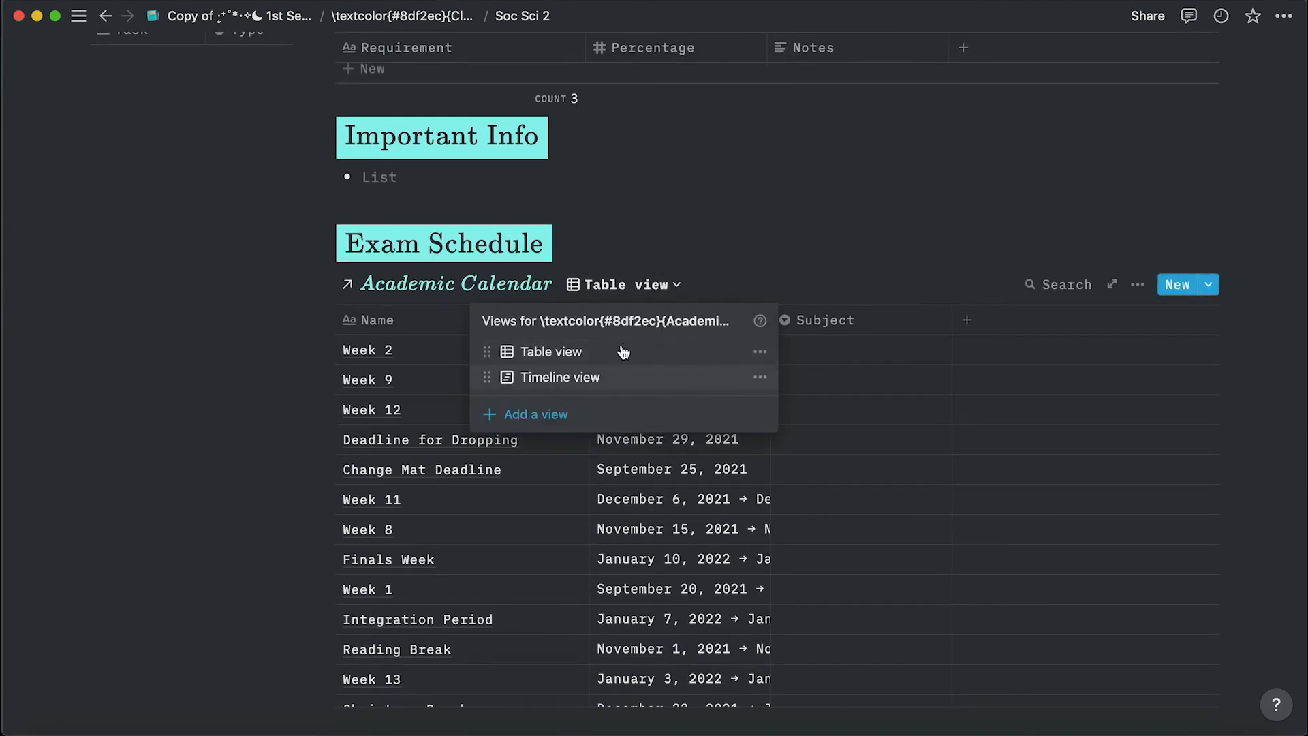
pyautogui.click(760, 351)
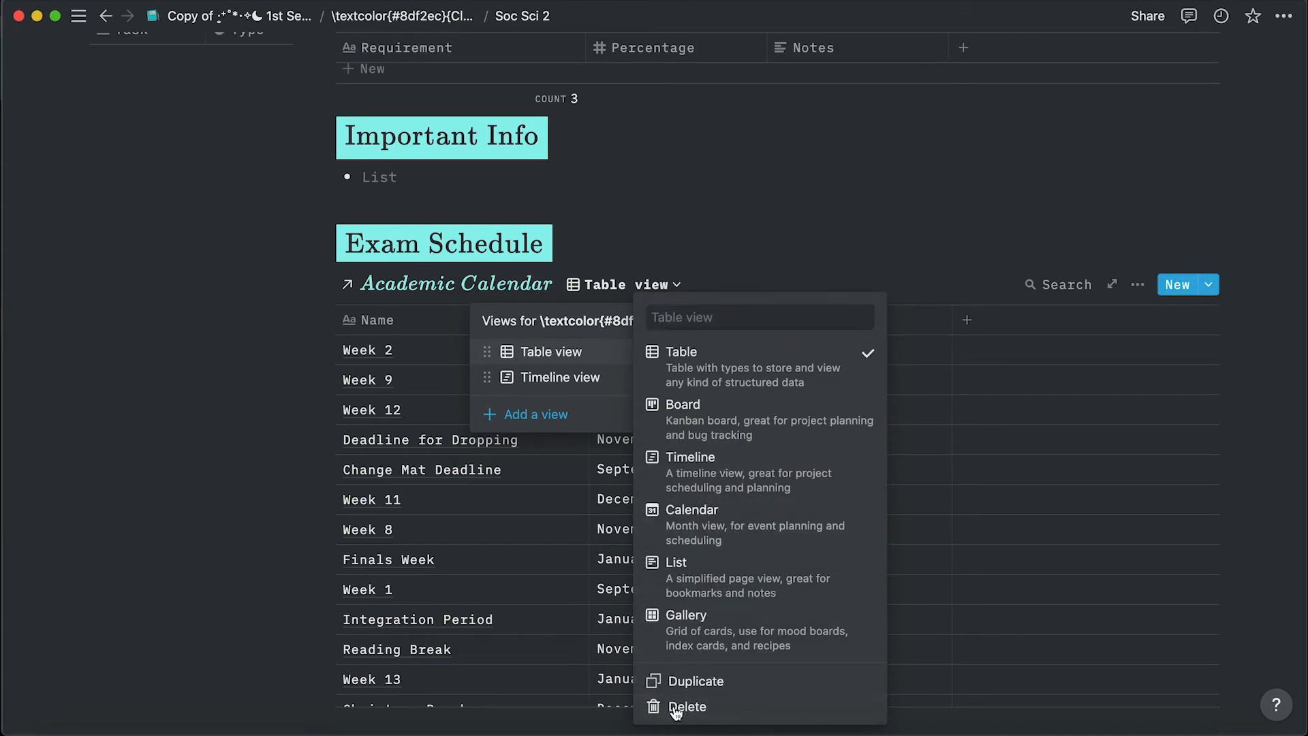
pyautogui.click(678, 707)
pyautogui.click(675, 388)
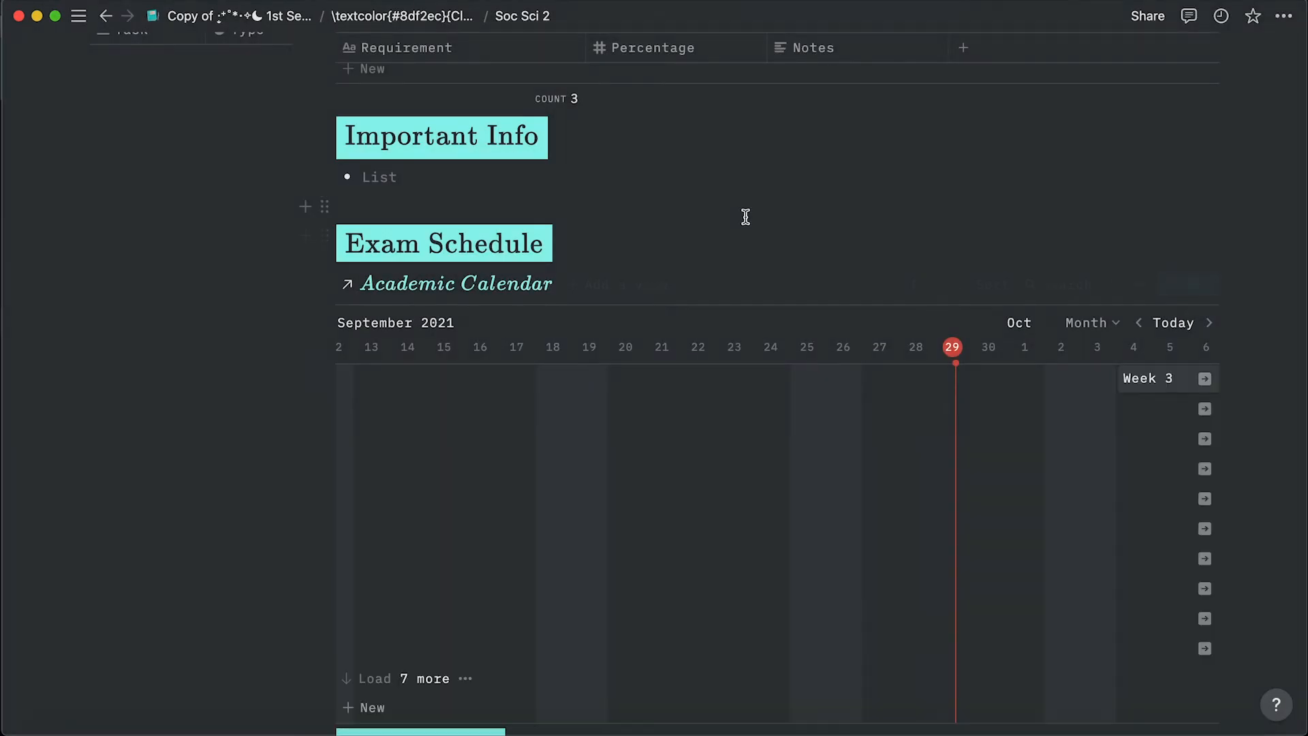
pyautogui.scroll(-15, 745, 217)
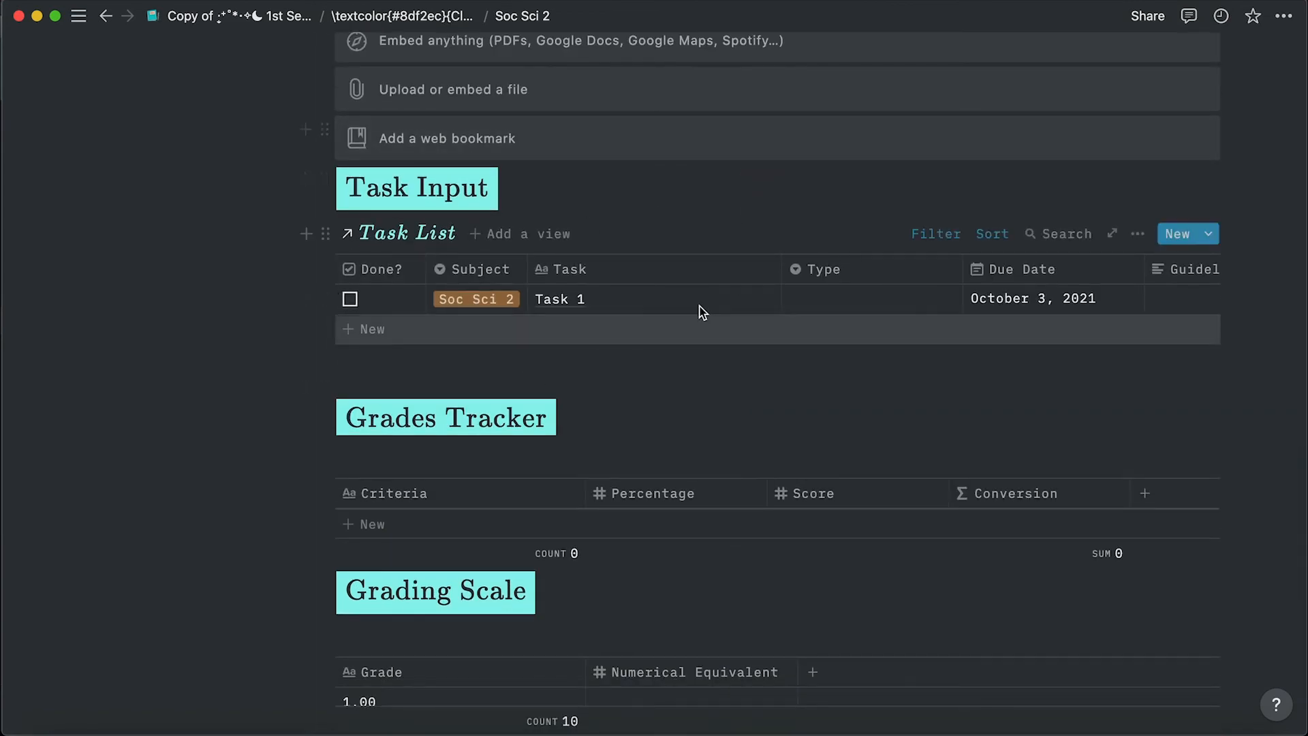
pyautogui.click(928, 247)
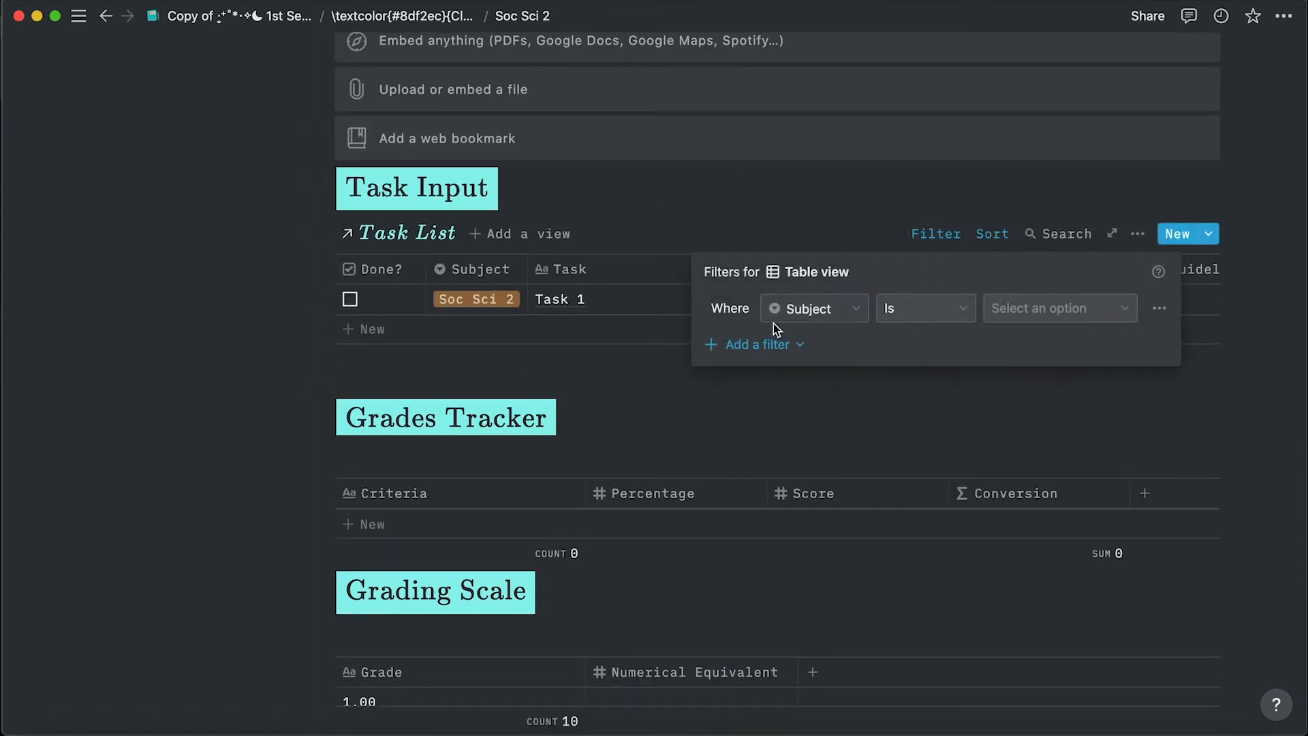
pyautogui.click(1023, 302)
pyautogui.click(714, 238)
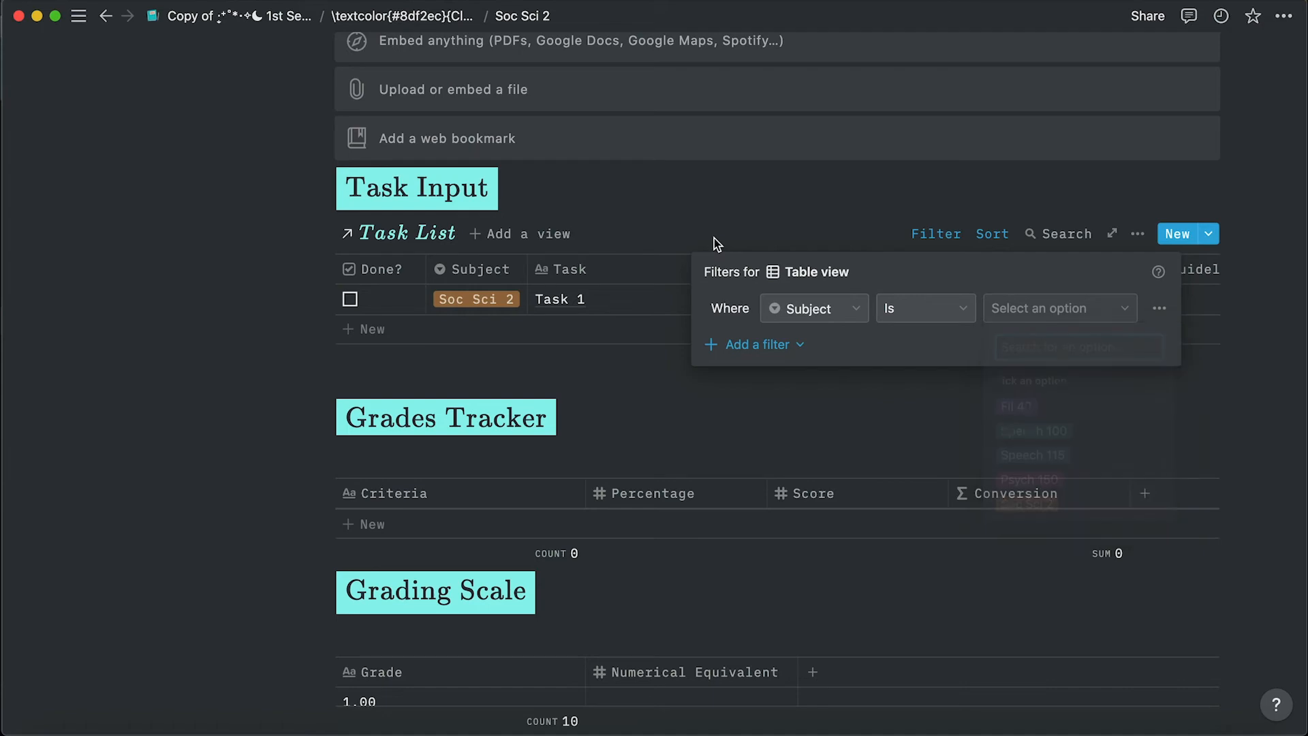
pyautogui.click(764, 216)
# Return to the semester dashboard and add "Task 2" with subject Fil 40 to the Task List under Urgent.
pyautogui.click(273, 18)
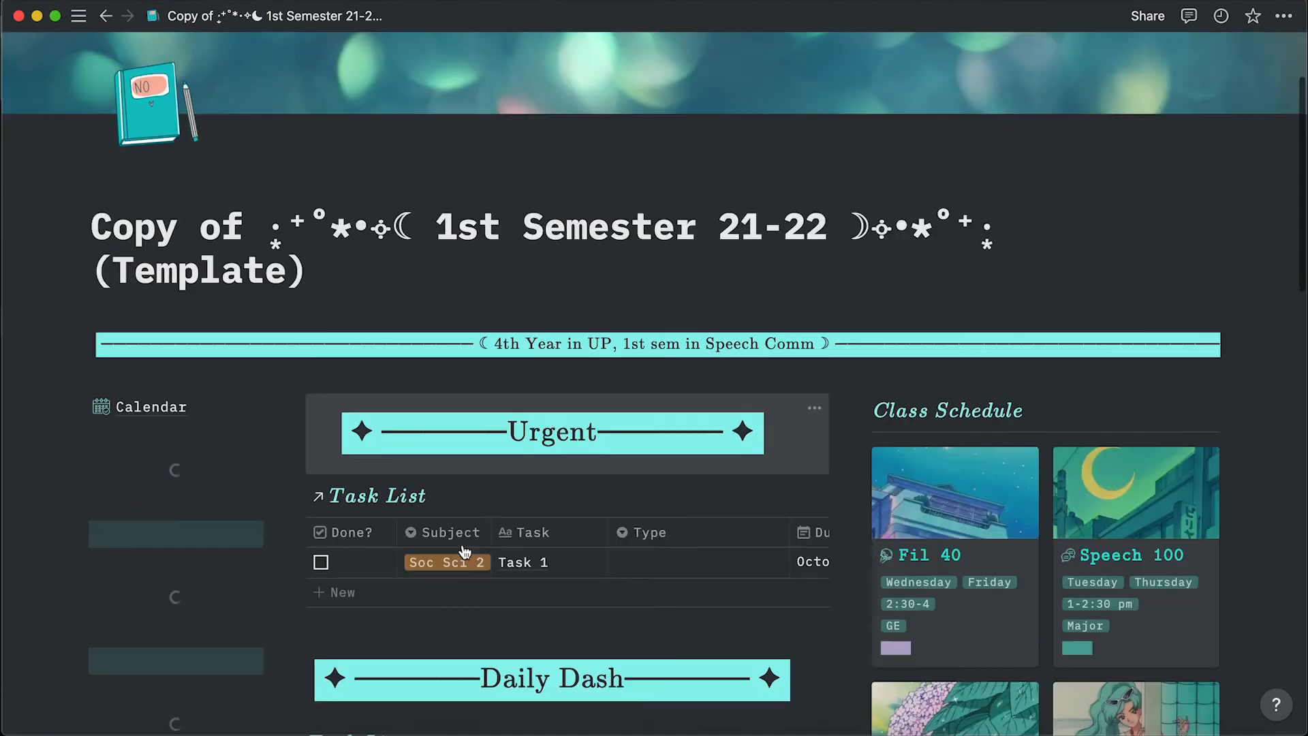
pyautogui.scroll(-5, 460, 409)
pyautogui.click(457, 287)
pyautogui.write('Task 2')
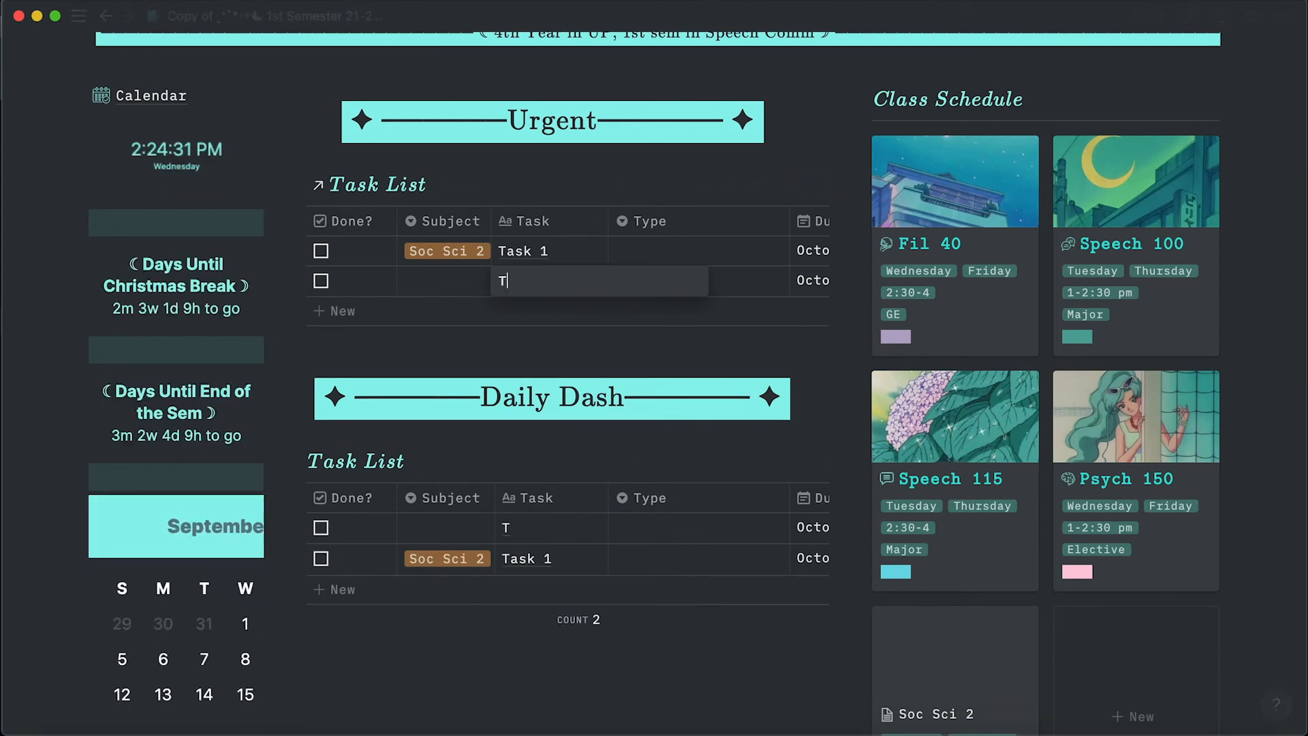
pyautogui.click(456, 293)
pyautogui.click(455, 293)
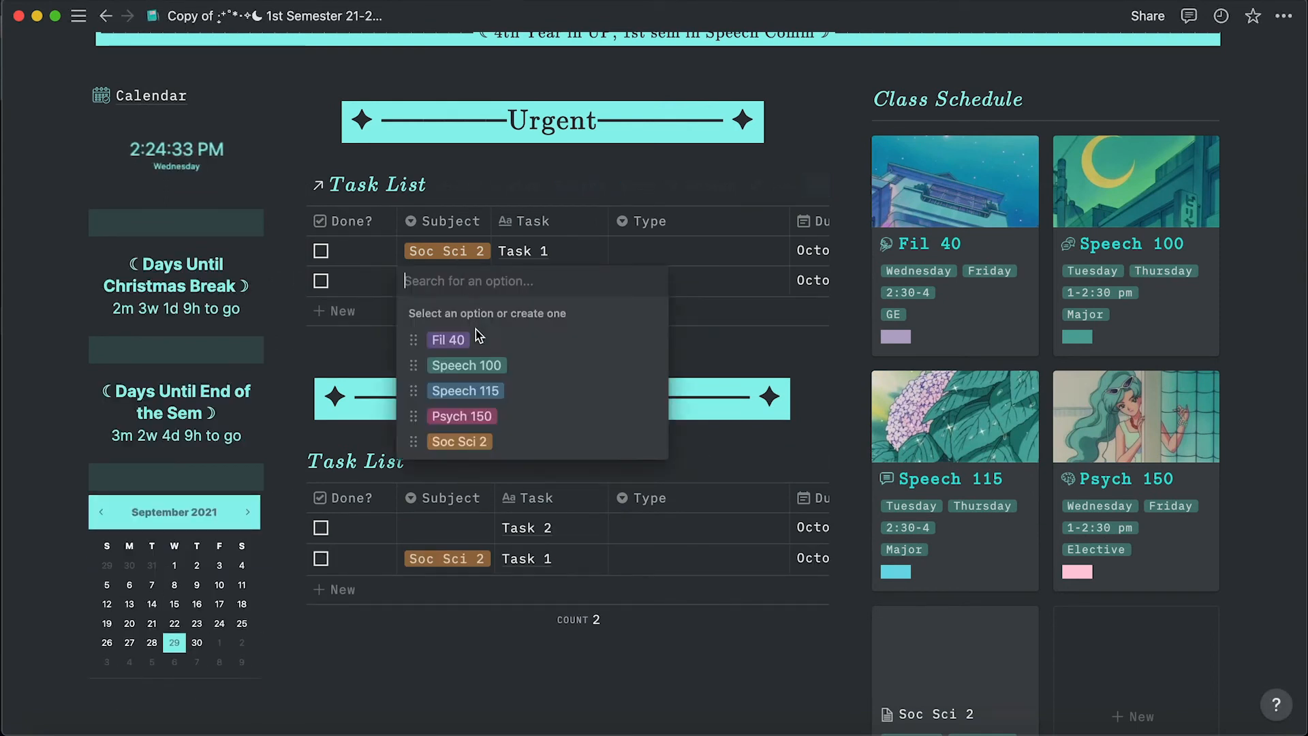
pyautogui.click(446, 338)
pyautogui.click(818, 136)
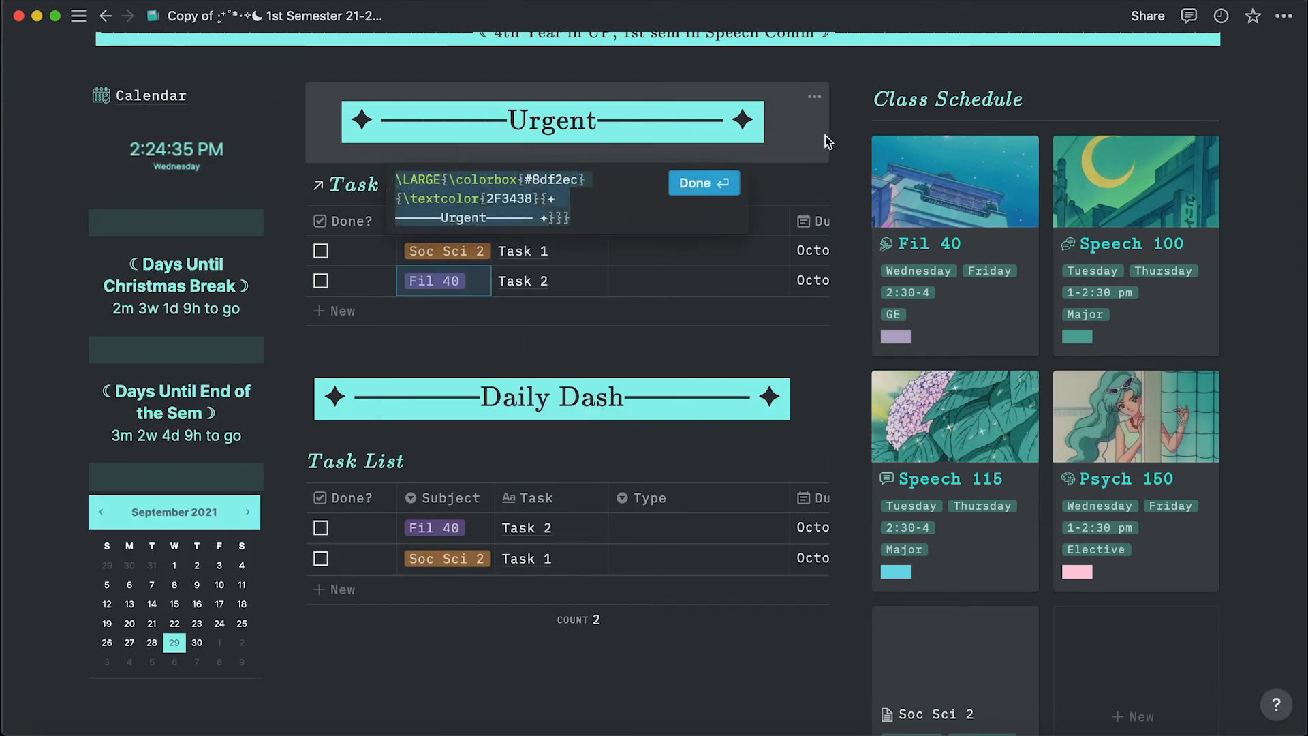
# Open the Soc Sci 2 class entry as a full page and go to its main Task Input section.
pyautogui.click(972, 696)
pyautogui.click(981, 660)
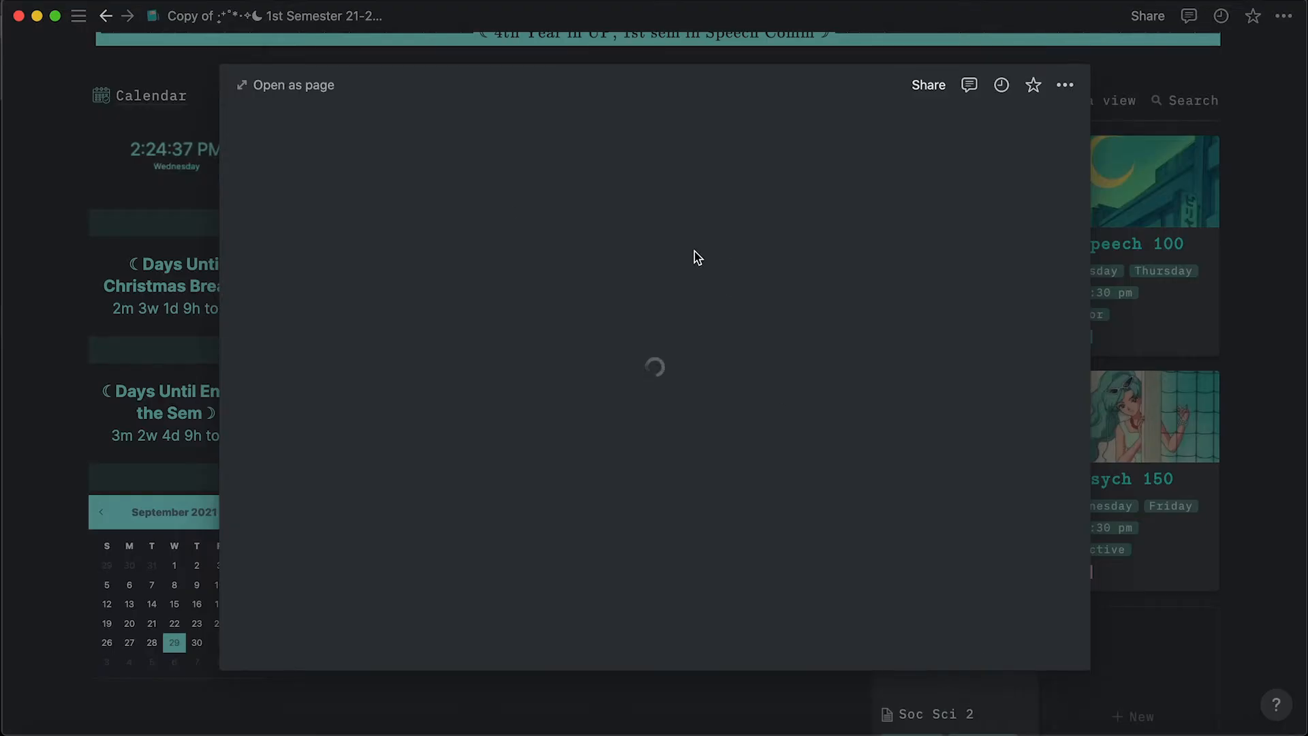
pyautogui.click(287, 84)
pyautogui.scroll(-10, 546, 205)
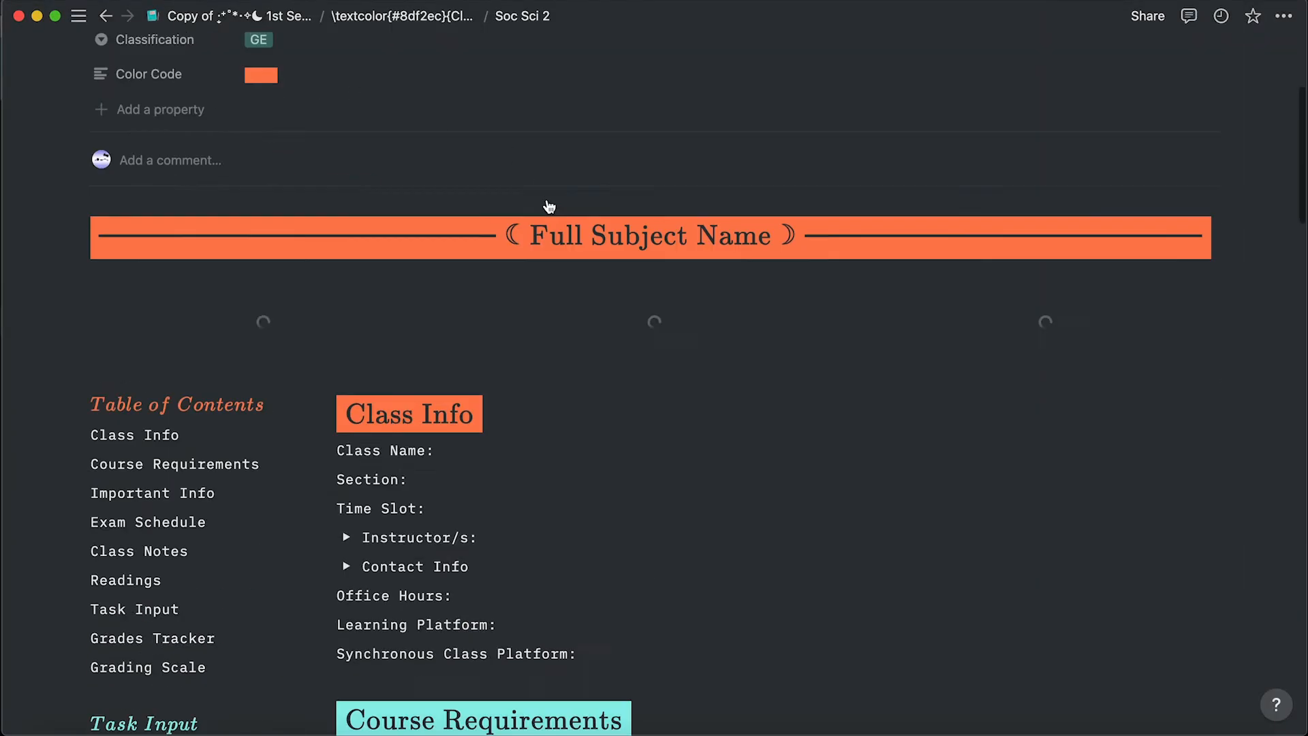
pyautogui.scroll(-20, 547, 201)
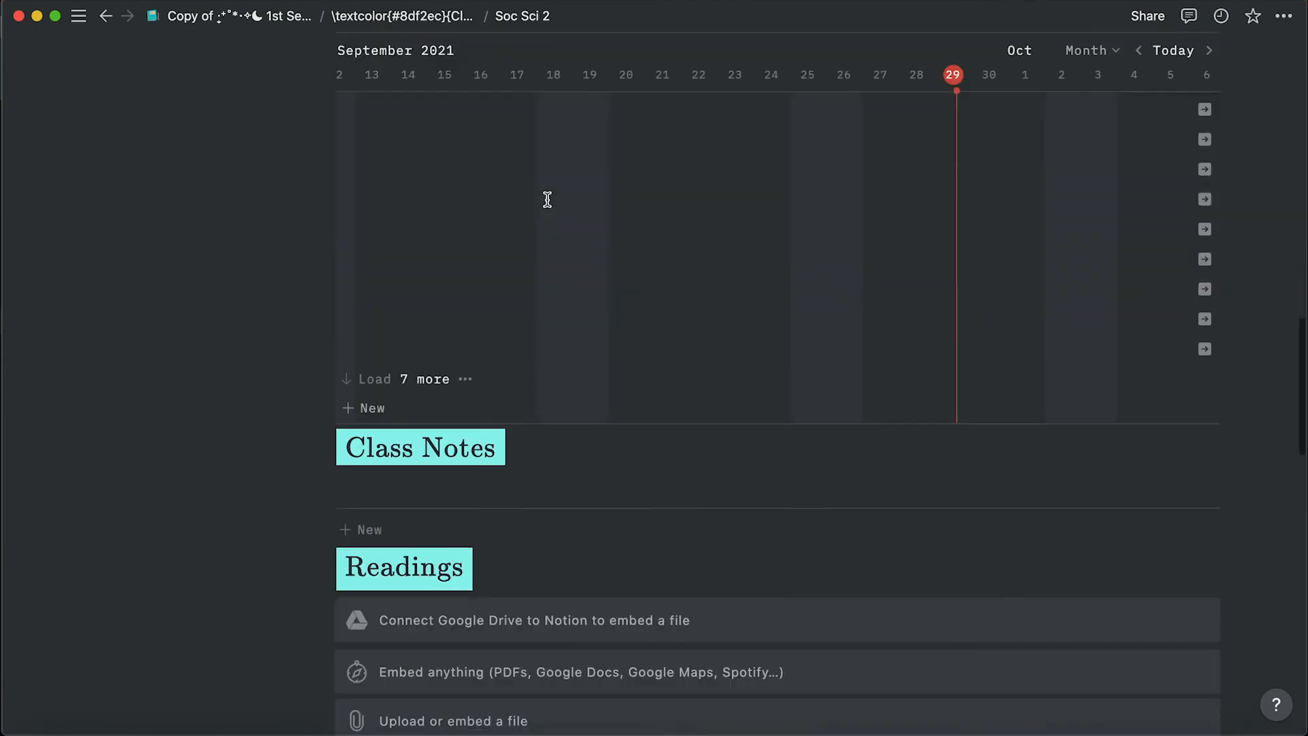
pyautogui.scroll(2, 549, 206)
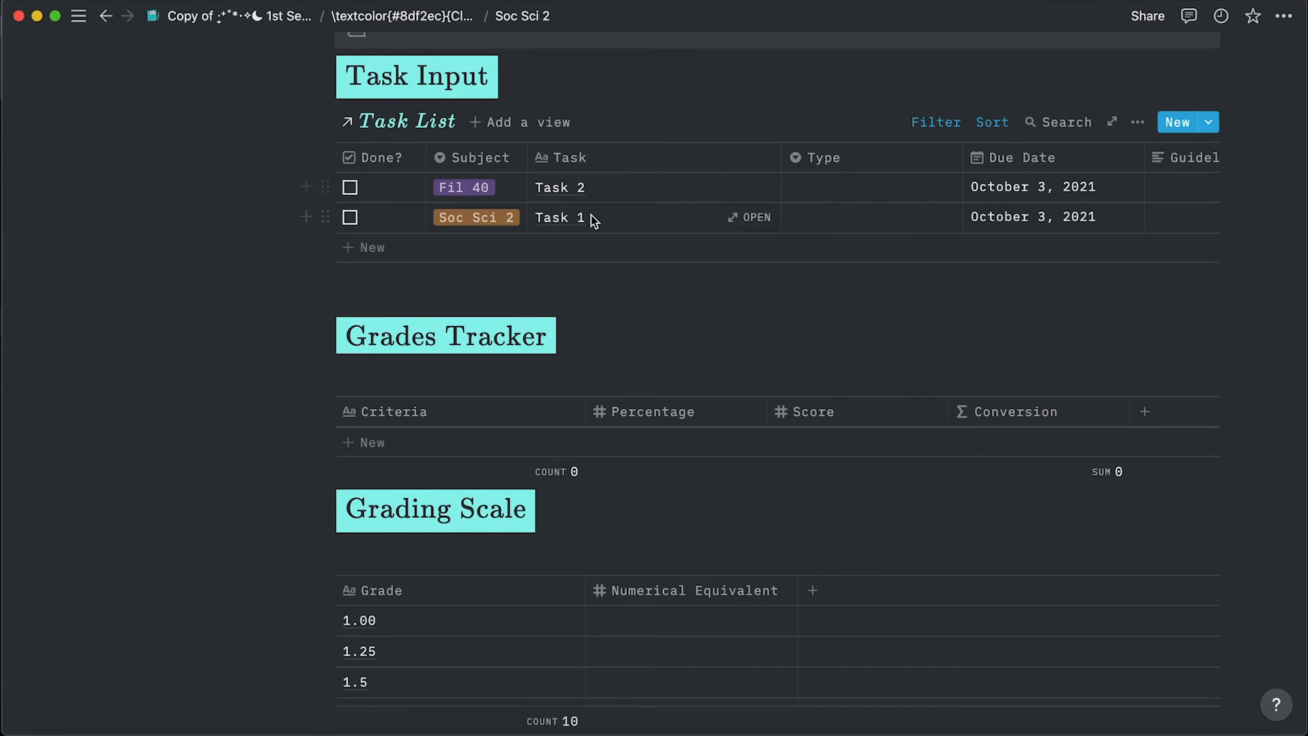
# Filter the Task List in the main Task Input section to tasks whose Subject is Soc Sci 2.
pyautogui.click(936, 123)
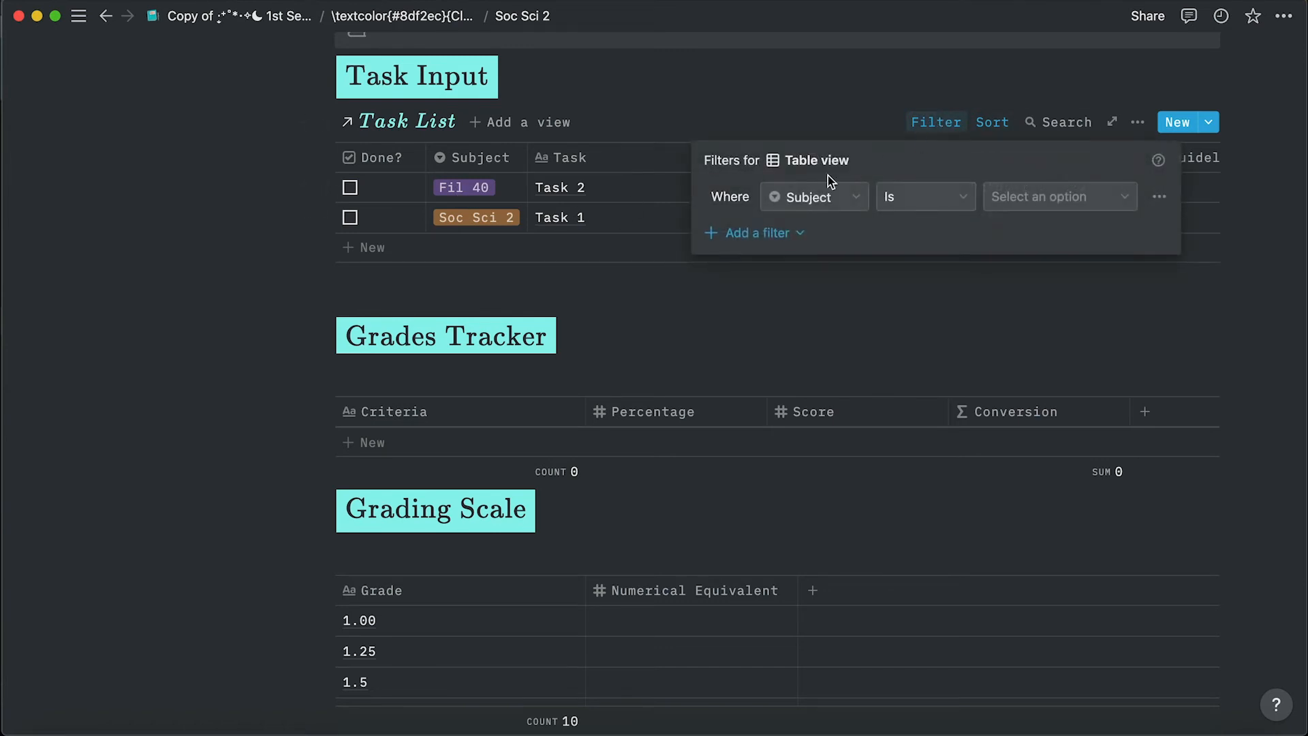
pyautogui.click(810, 194)
pyautogui.click(1070, 201)
pyautogui.click(1072, 198)
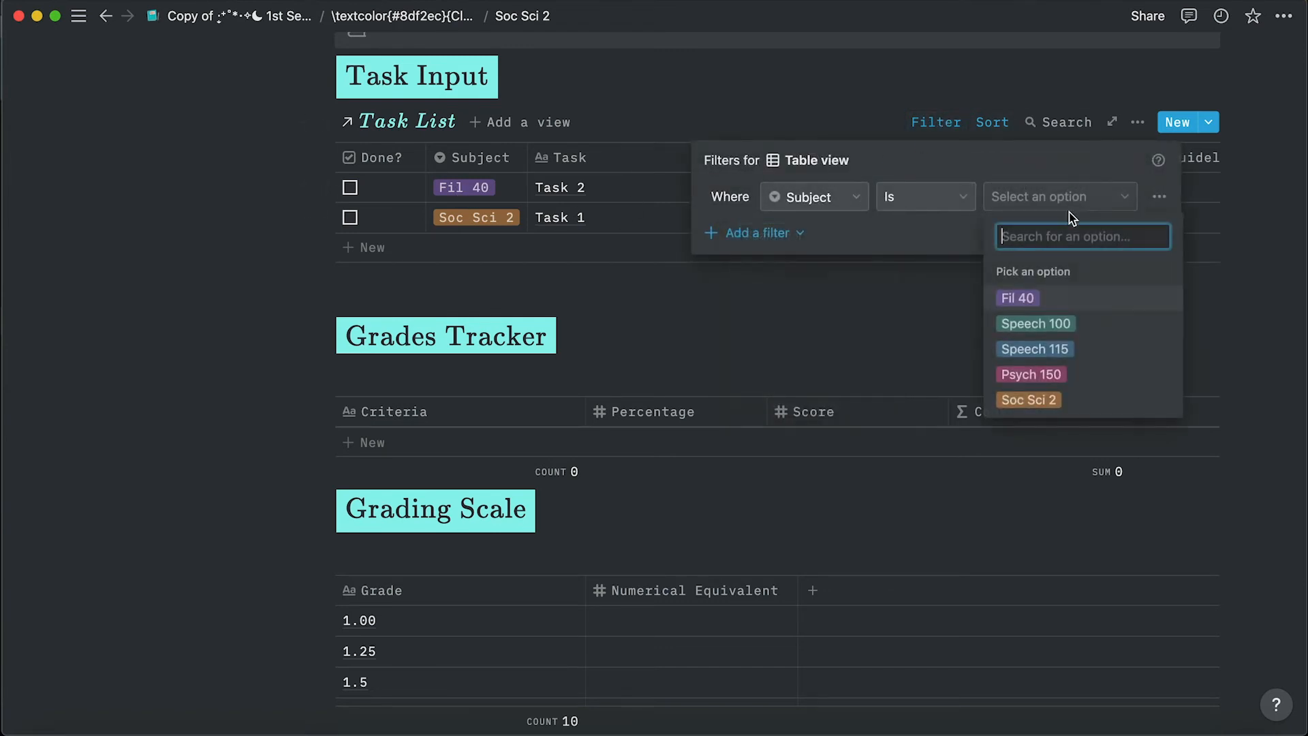
pyautogui.click(1025, 399)
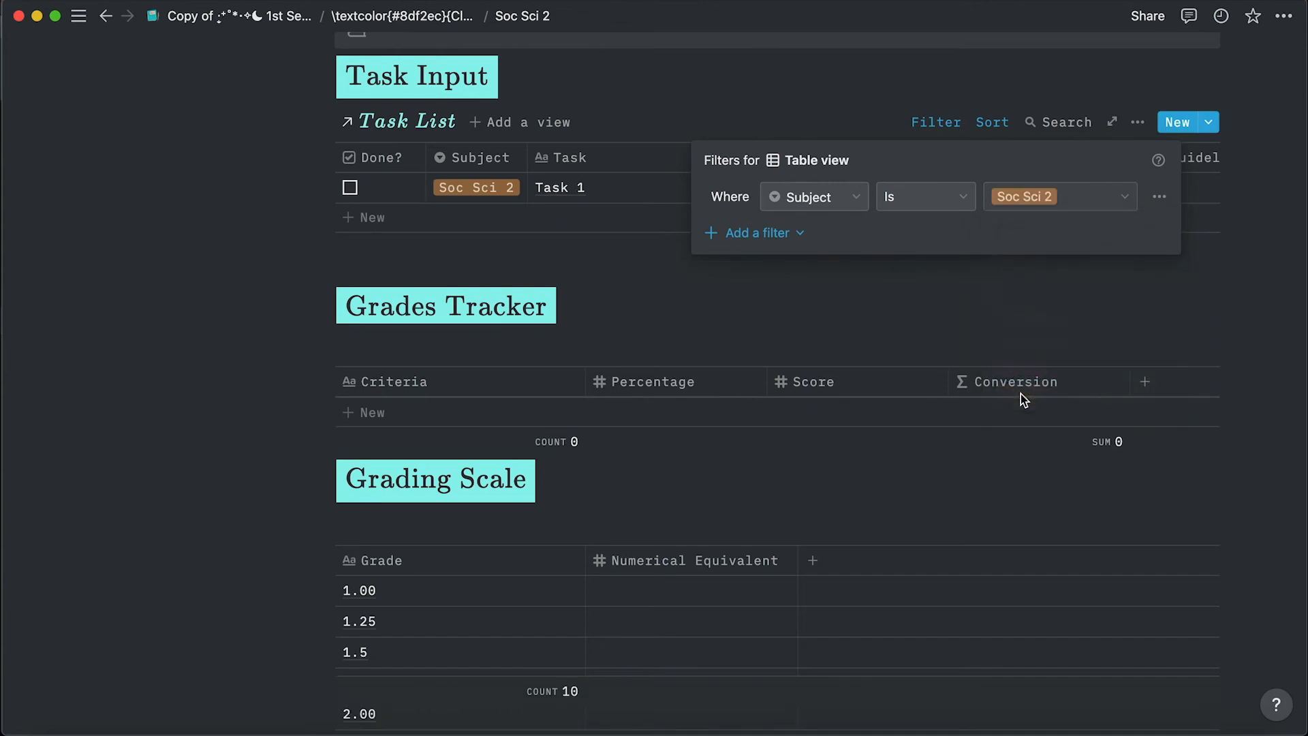
# Add a second filter to the main Task Input section's Task List requiring Done? to be unchecked.
pyautogui.click(749, 231)
pyautogui.click(788, 271)
pyautogui.click(828, 232)
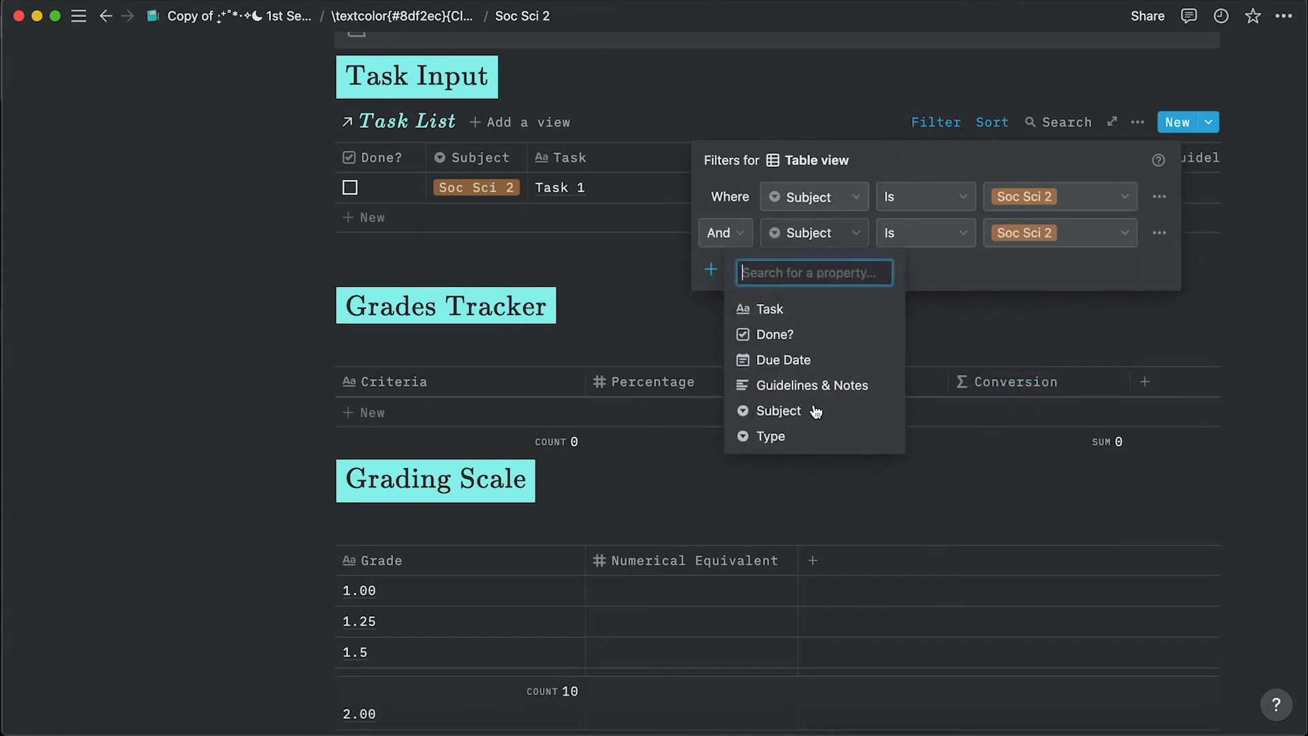
pyautogui.click(790, 333)
pyautogui.click(1002, 232)
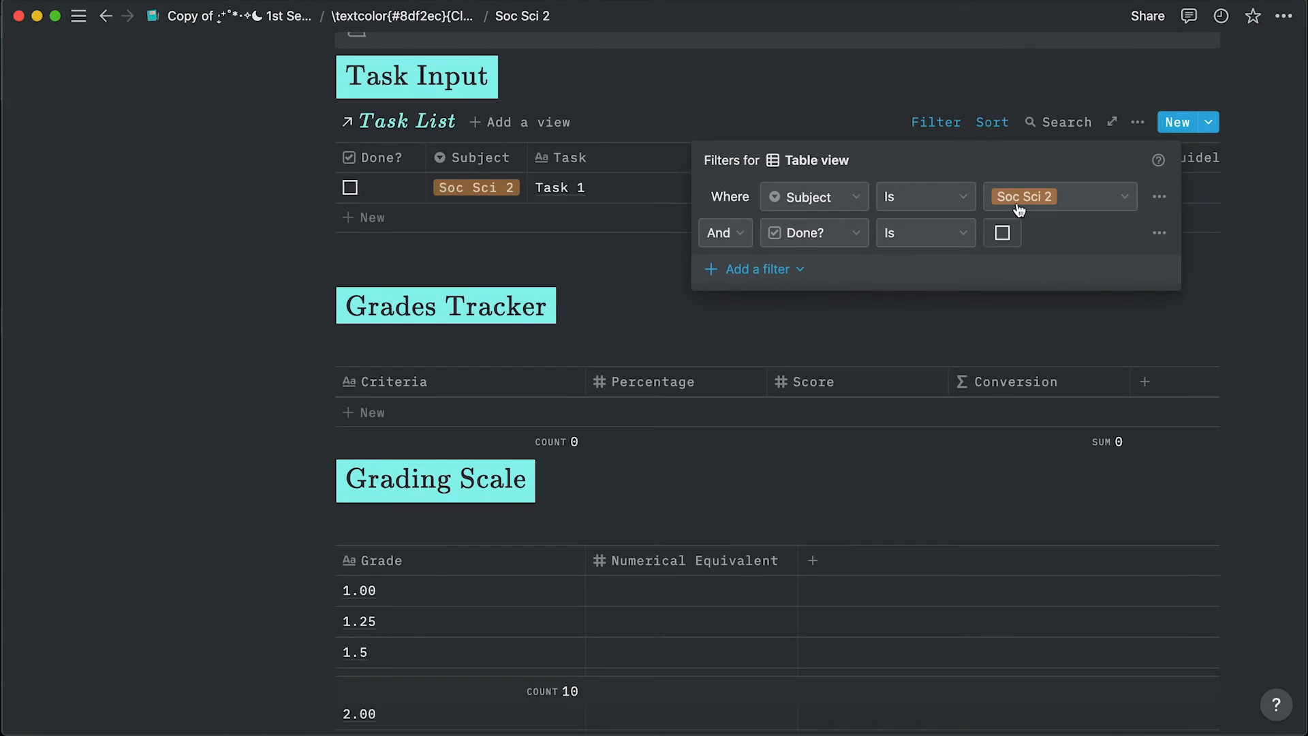
# Create a table view named "All Homeworks" for the Task List in the Soc Sci 2 page's main Task Input section.
pyautogui.click(1257, 225)
pyautogui.scroll(2, 477, 218)
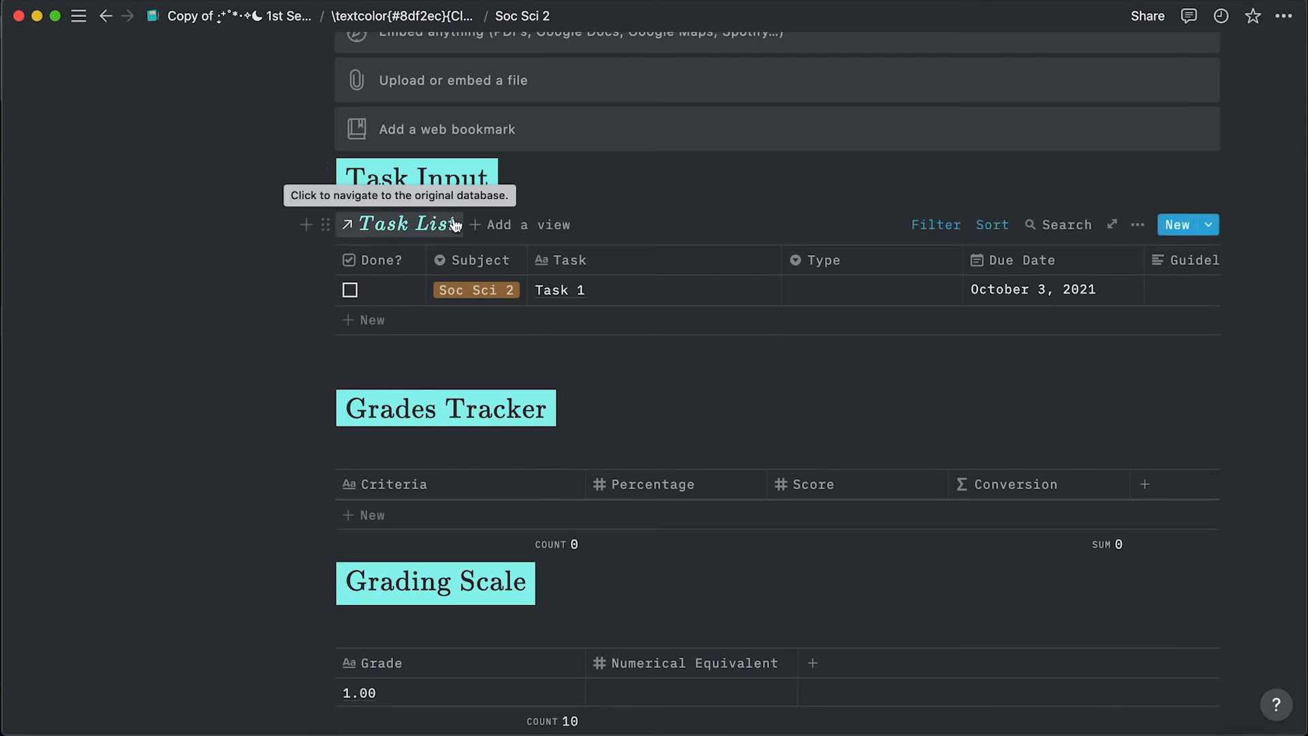
pyautogui.click(513, 227)
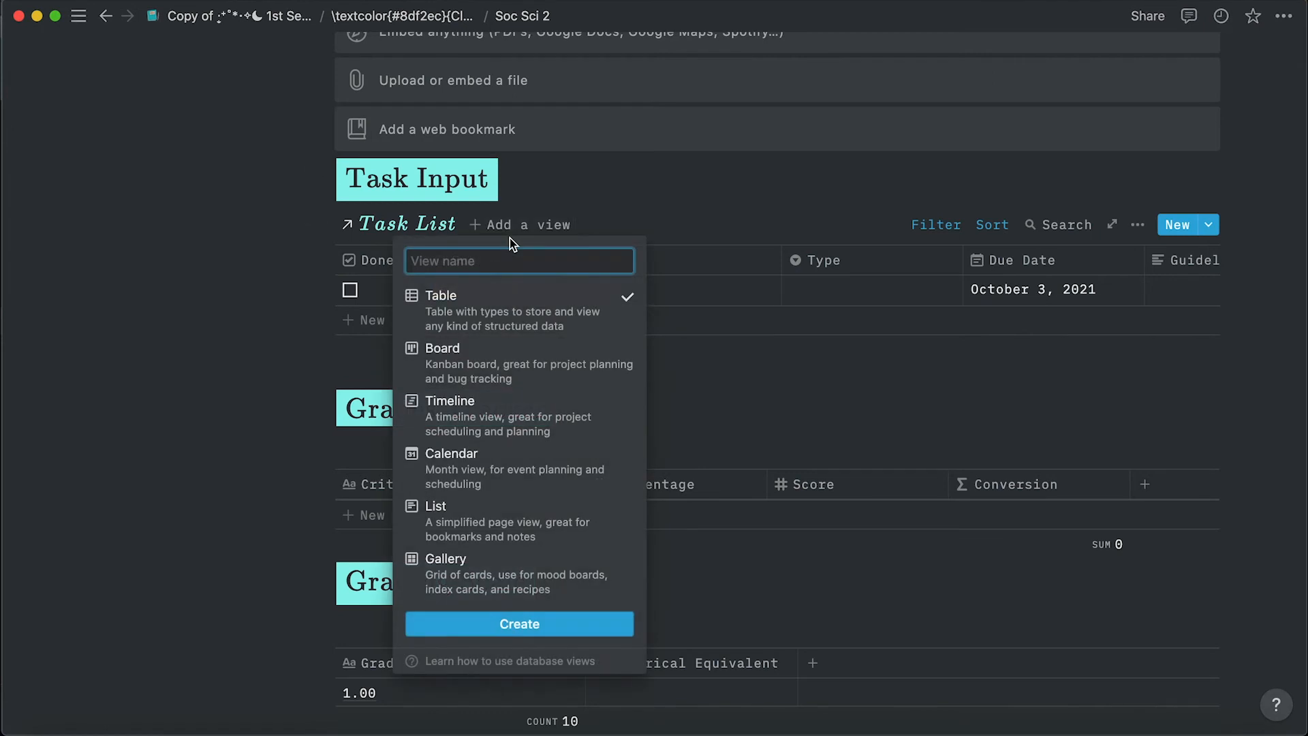
pyautogui.write('All Homeworks')
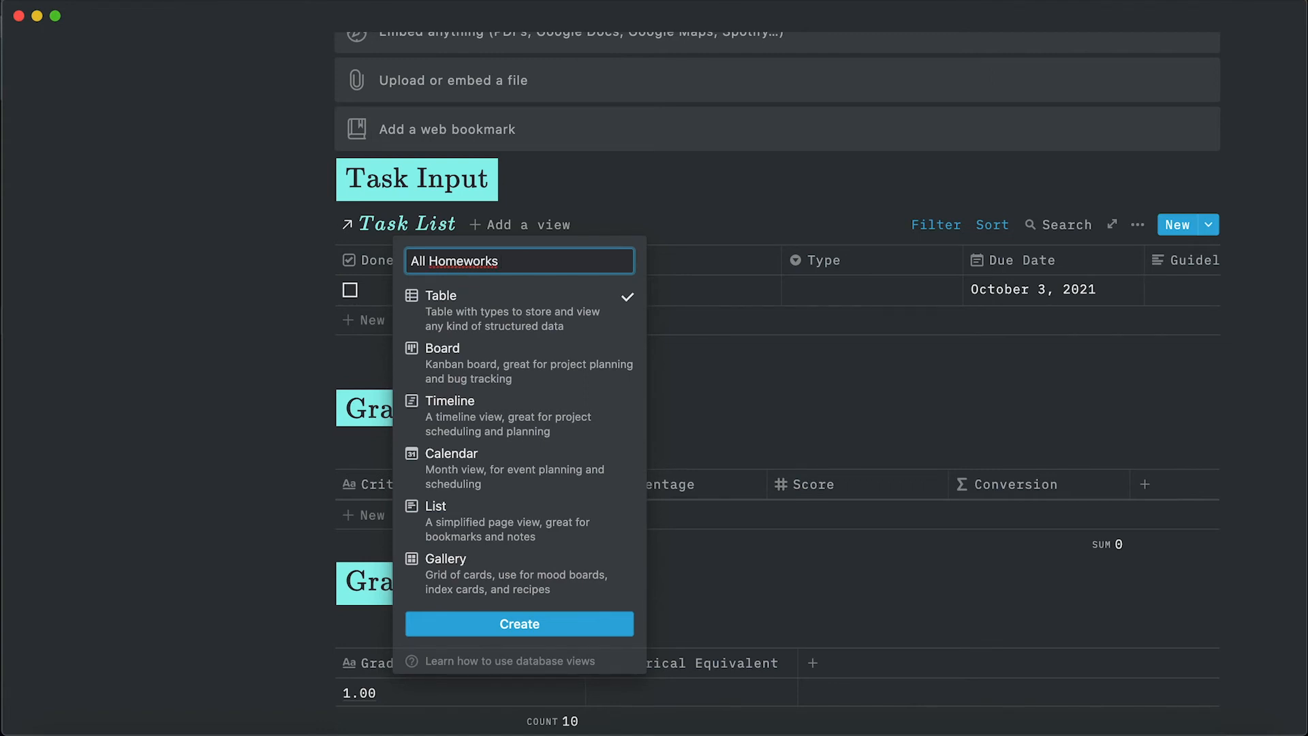
pyautogui.click(463, 622)
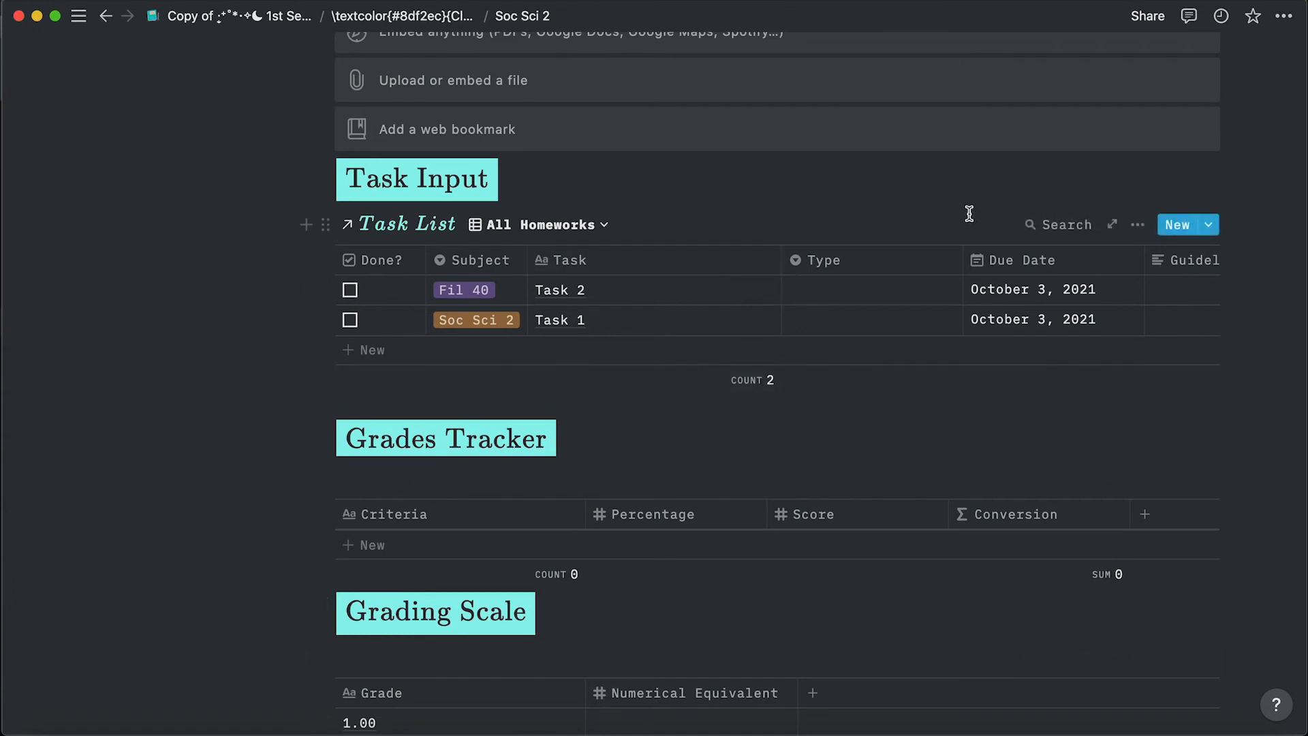
# Filter the All Homeworks view to tasks whose Subject is Soc Sci 2.
pyautogui.click(1138, 225)
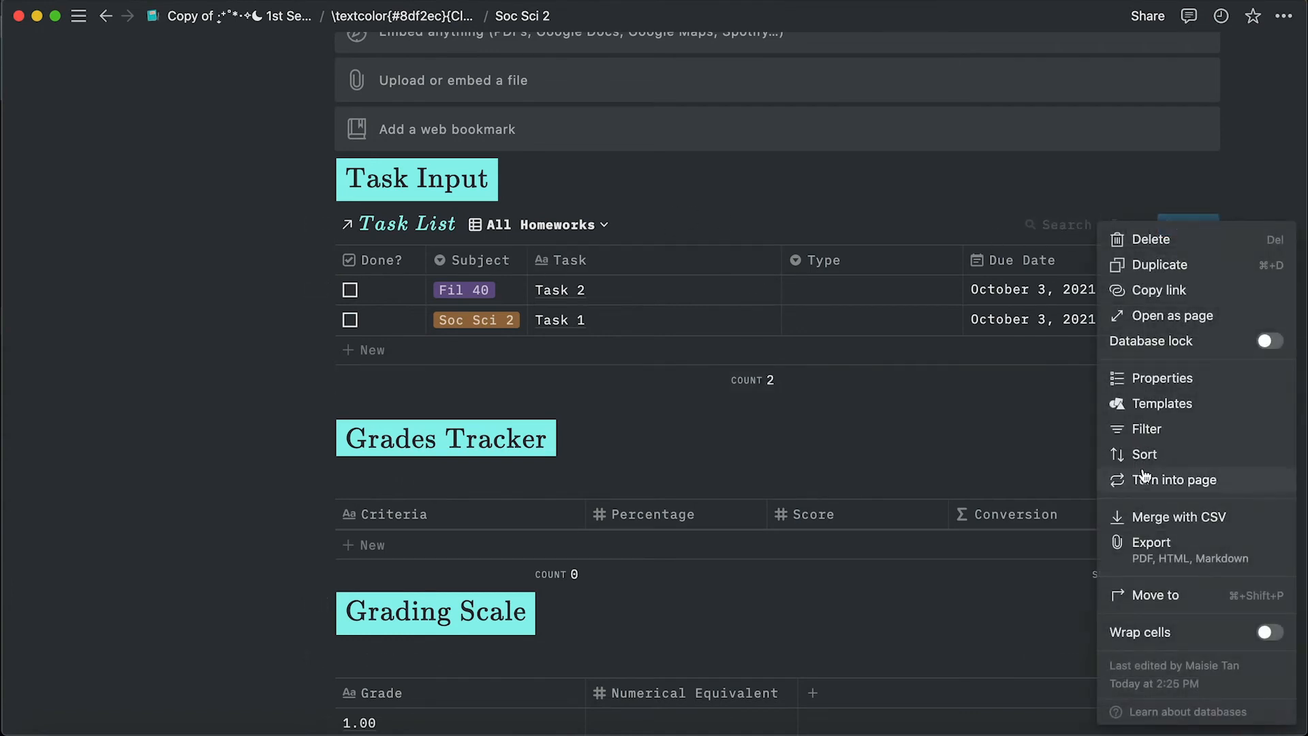
pyautogui.click(1148, 430)
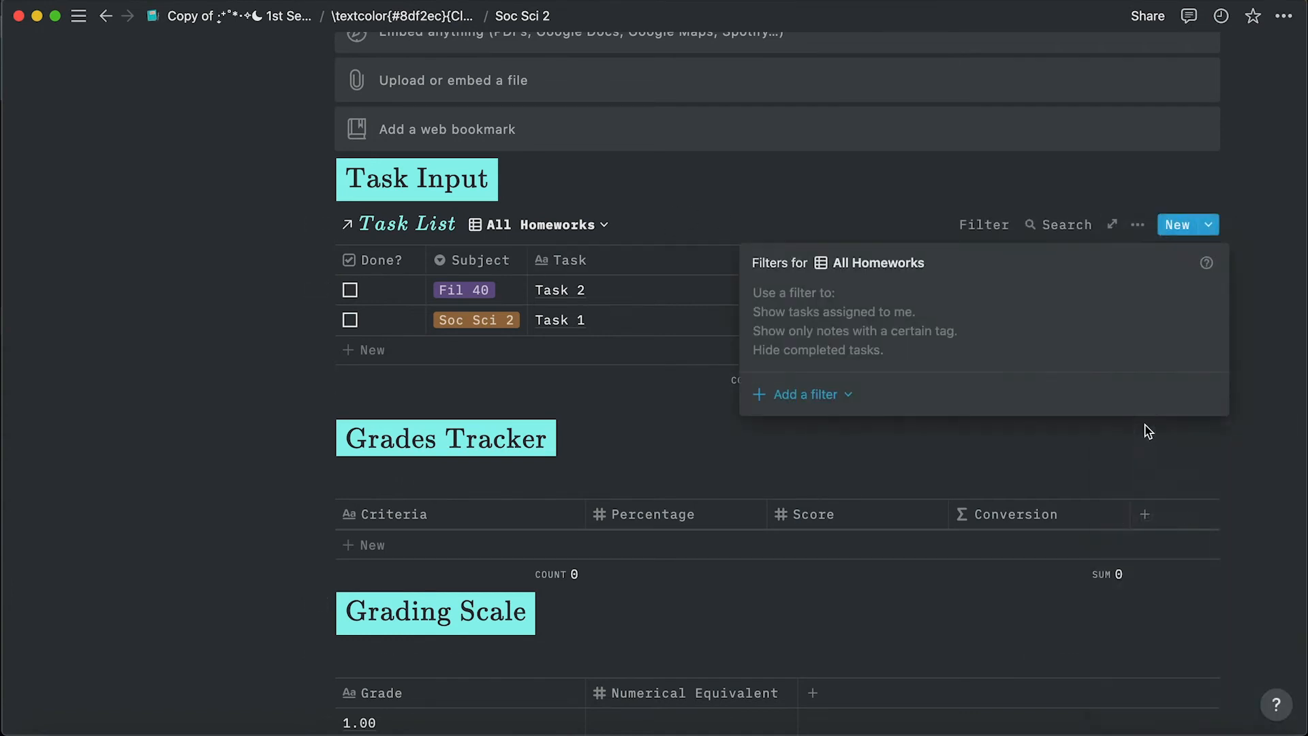
pyautogui.click(819, 381)
pyautogui.click(814, 425)
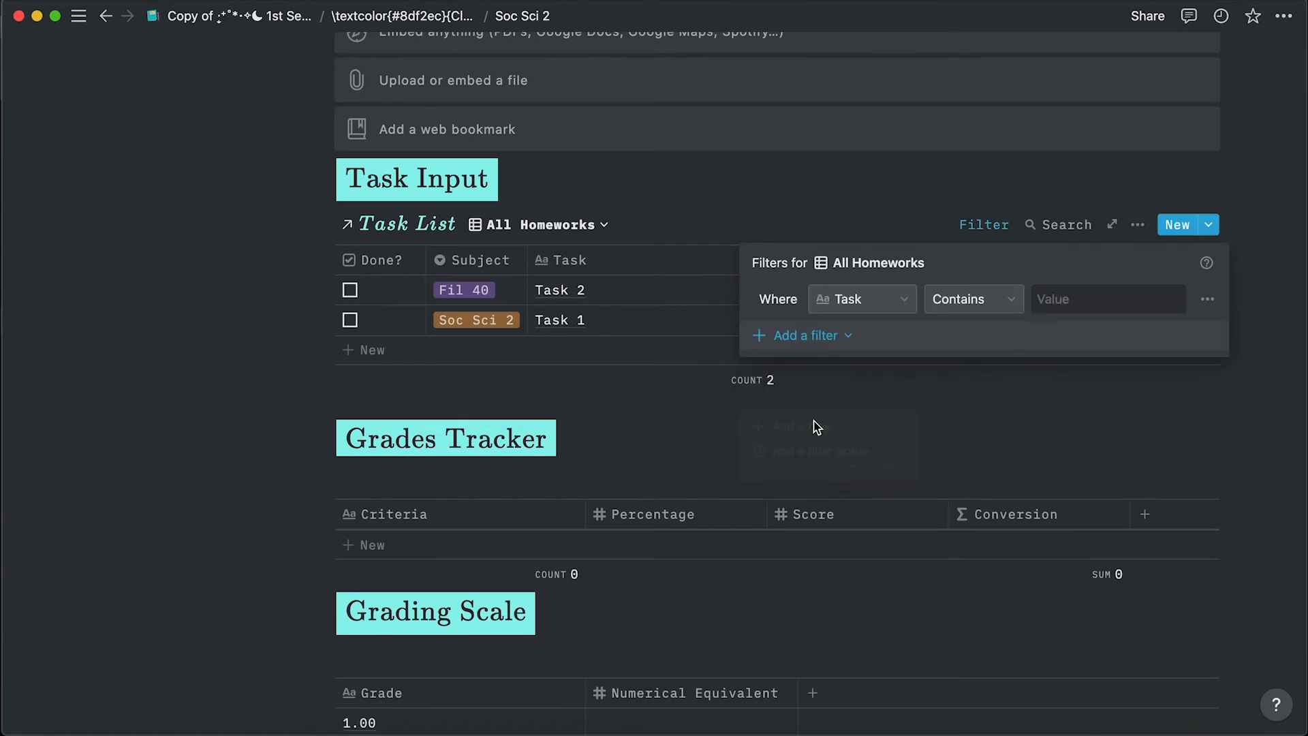
pyautogui.click(870, 302)
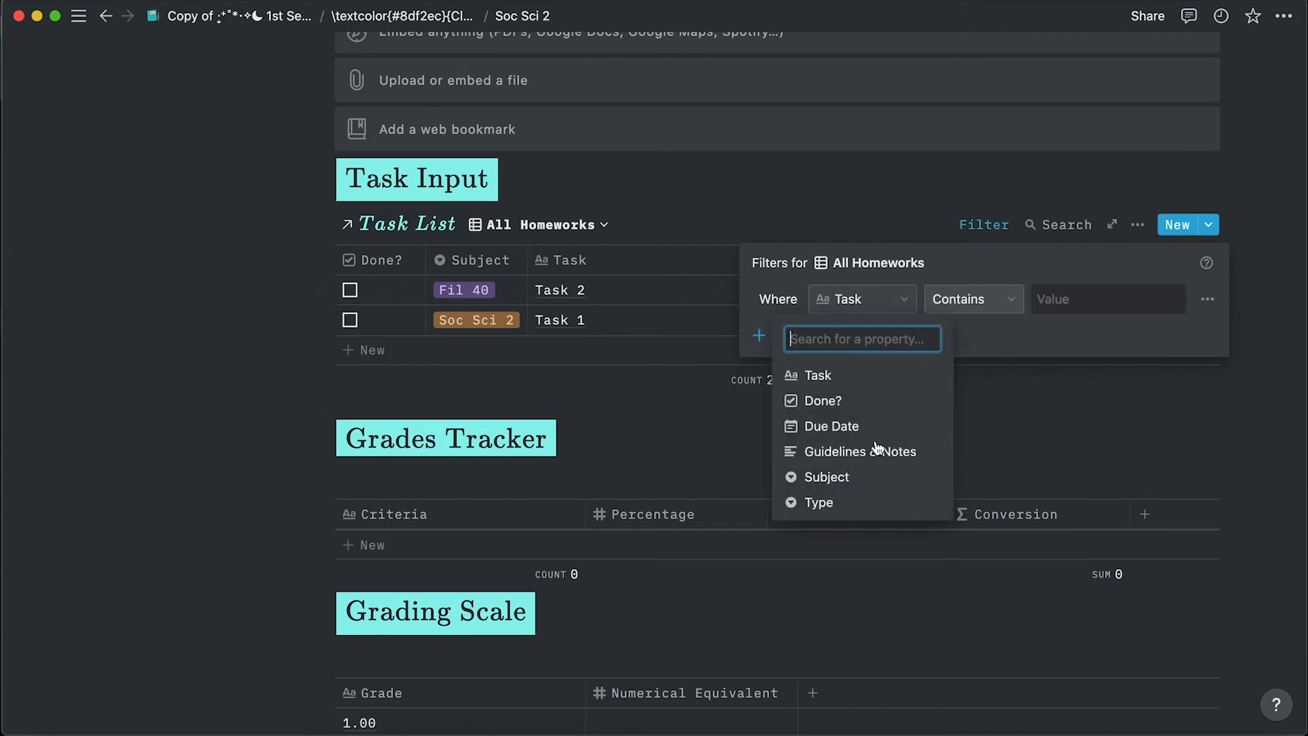
pyautogui.click(826, 476)
pyautogui.click(1086, 298)
pyautogui.click(1086, 502)
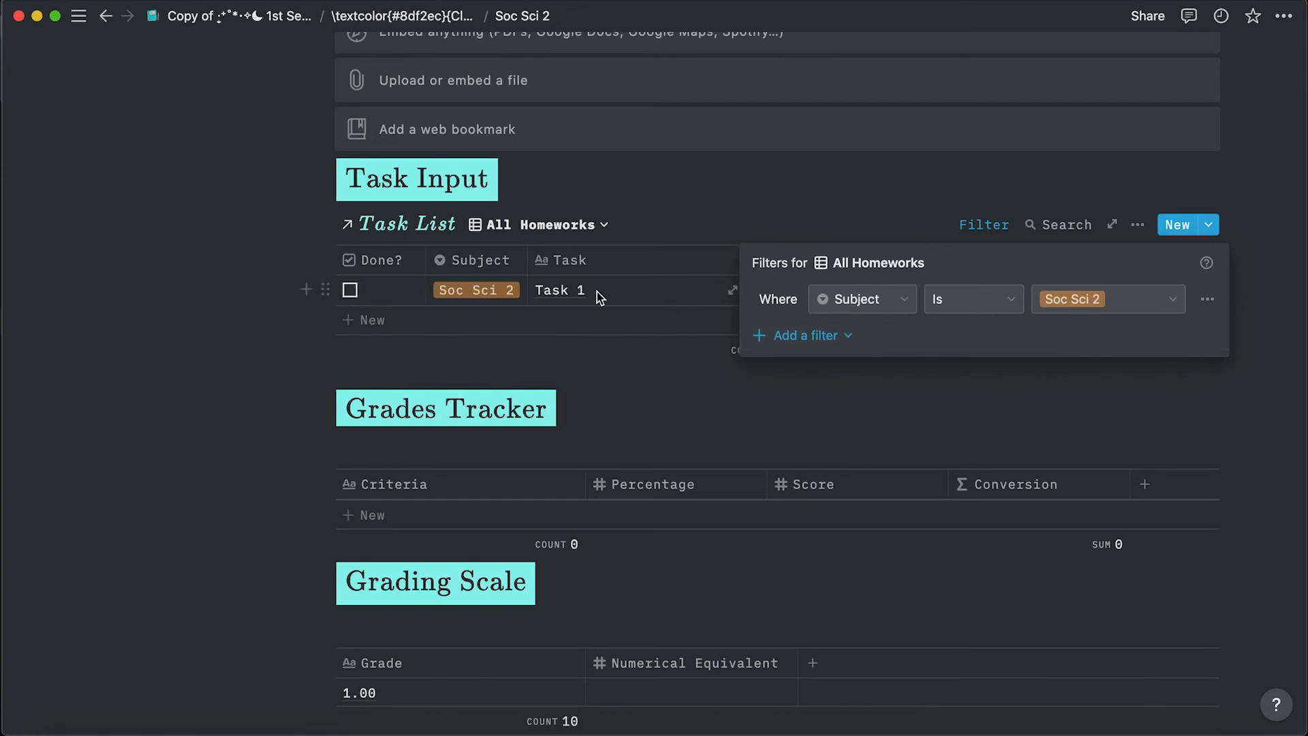
pyautogui.click(826, 191)
# Sort the All Homeworks view by Due Date in ascending order.
pyautogui.click(1138, 225)
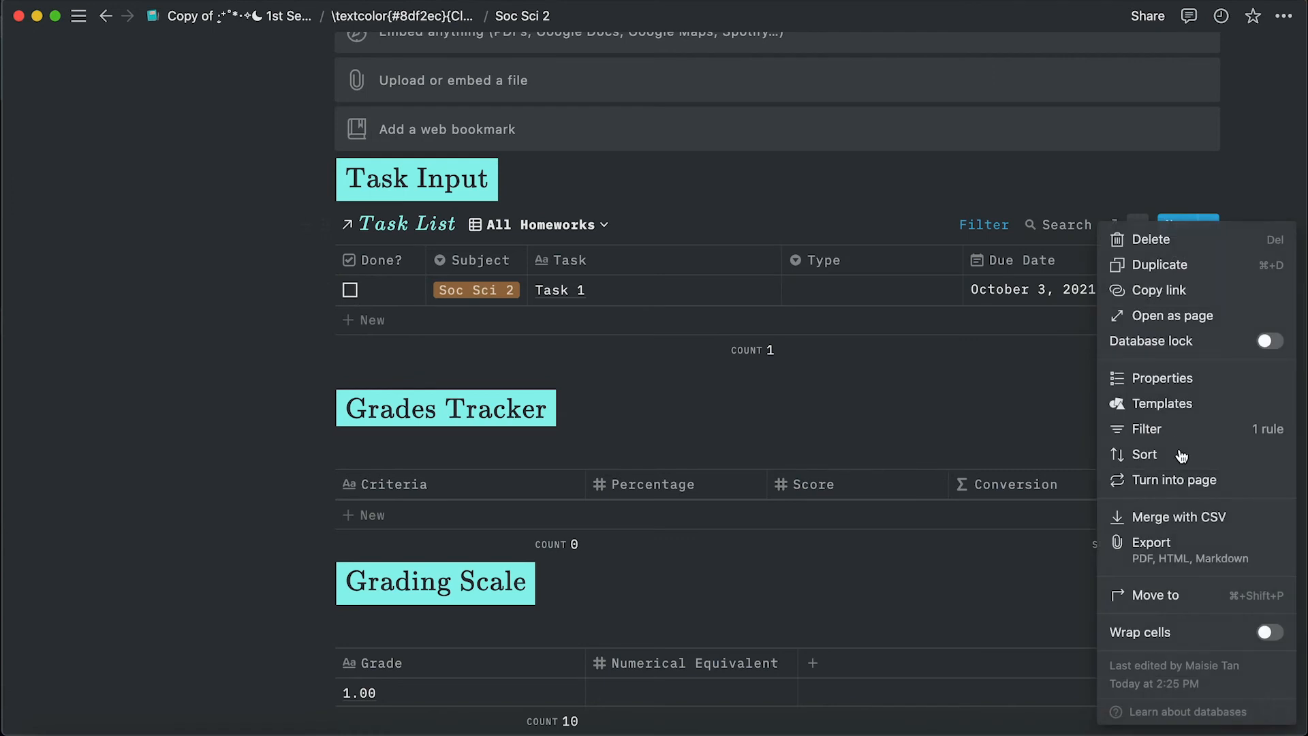
pyautogui.click(1144, 454)
pyautogui.click(887, 394)
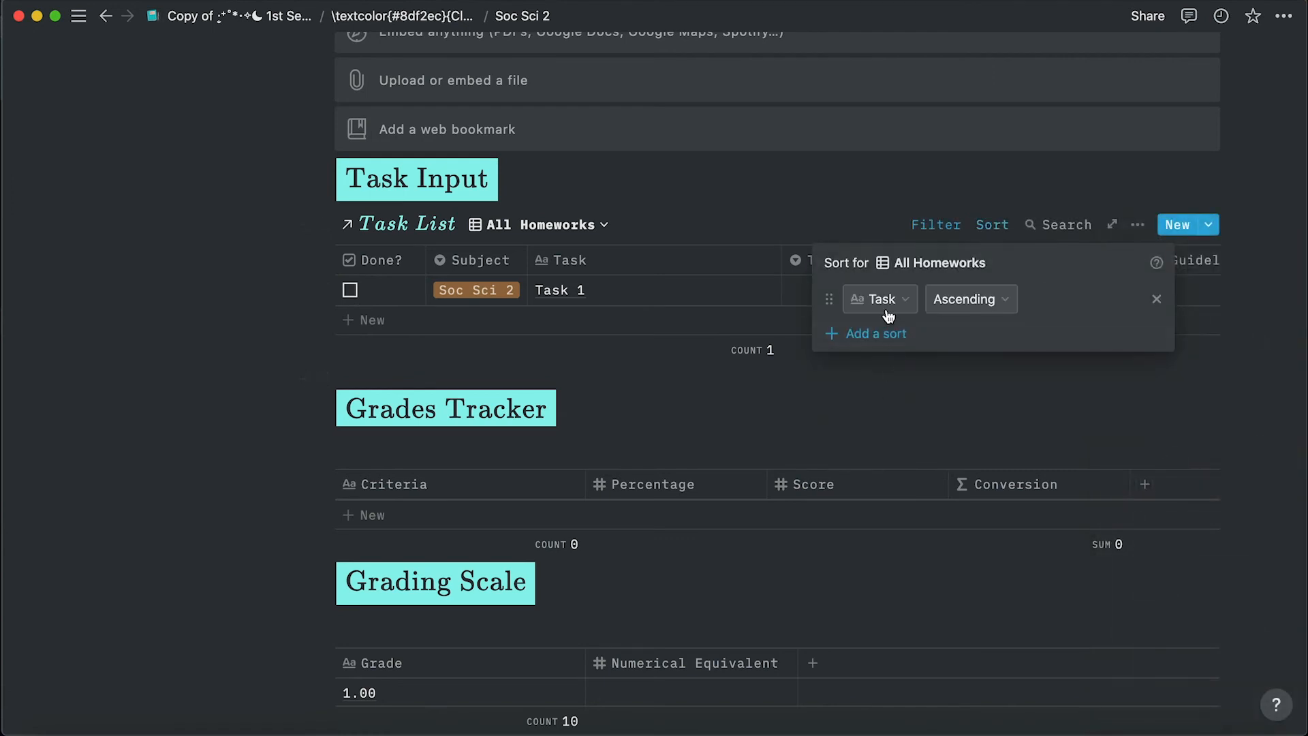
pyautogui.click(888, 315)
pyautogui.click(879, 428)
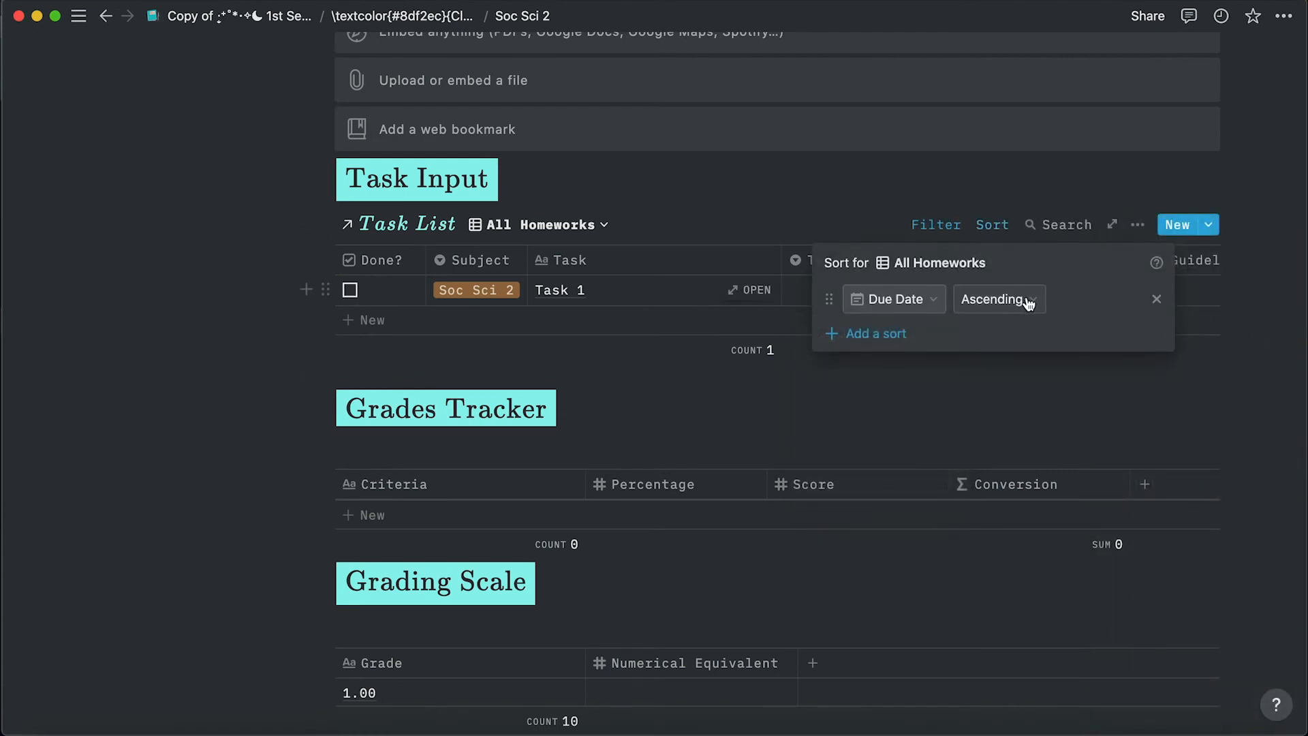
pyautogui.click(1284, 258)
# Look over the Soc Sci 2 page from the Task Input and grading sections up to its header.
pyautogui.scroll(-1, 521, 301)
pyautogui.scroll(-3, 516, 302)
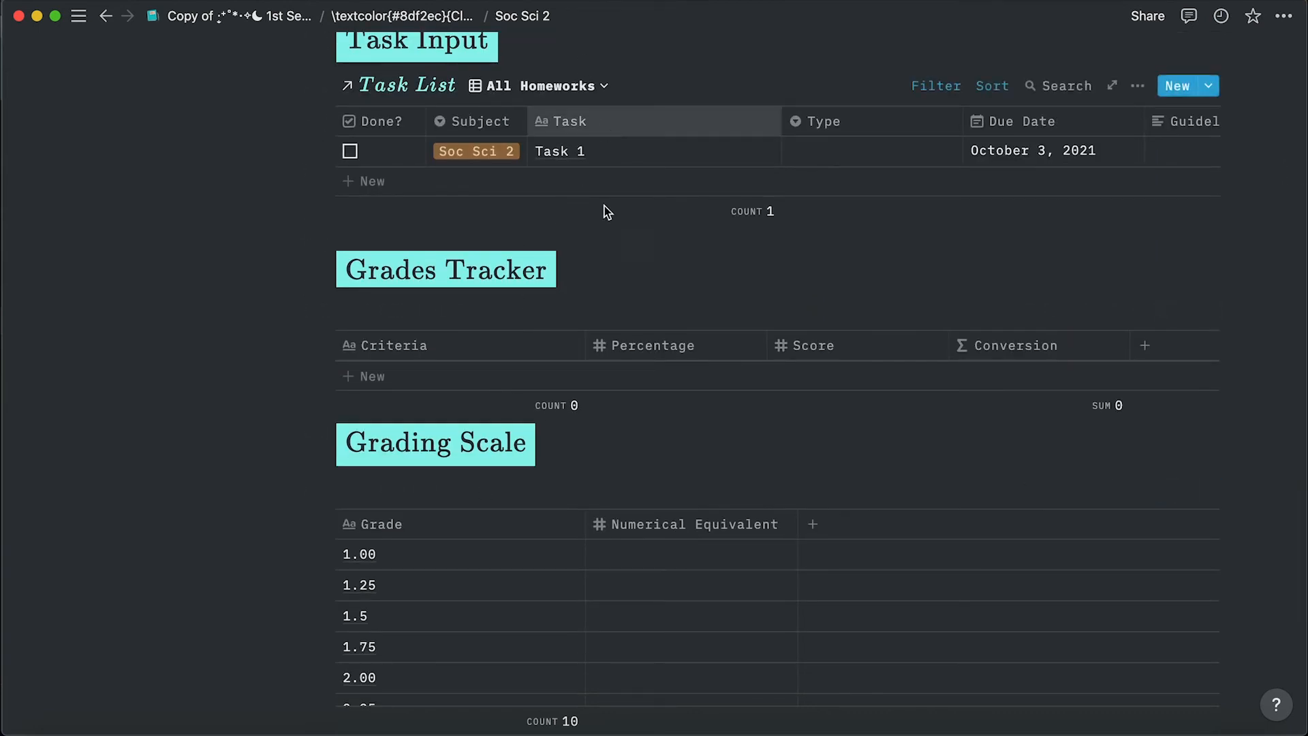
pyautogui.scroll(5, 566, 314)
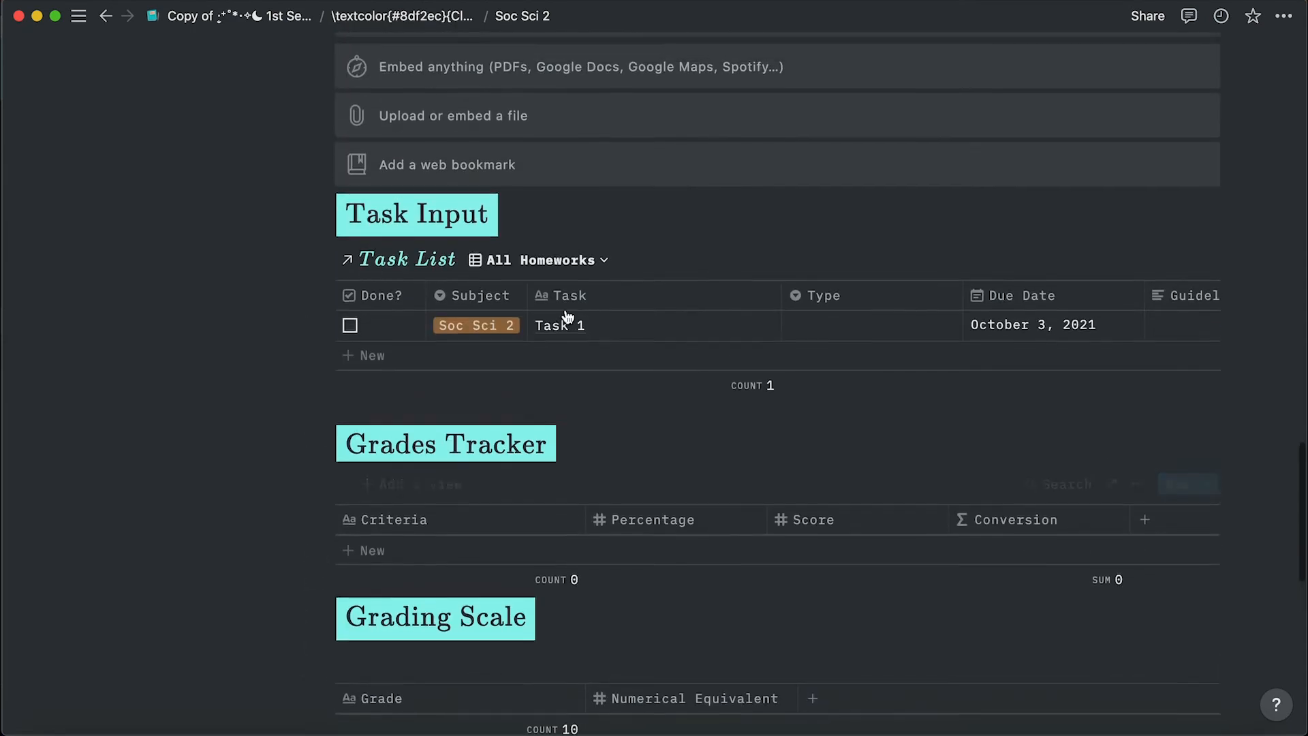
pyautogui.scroll(-20, 561, 461)
pyautogui.scroll(20, 558, 466)
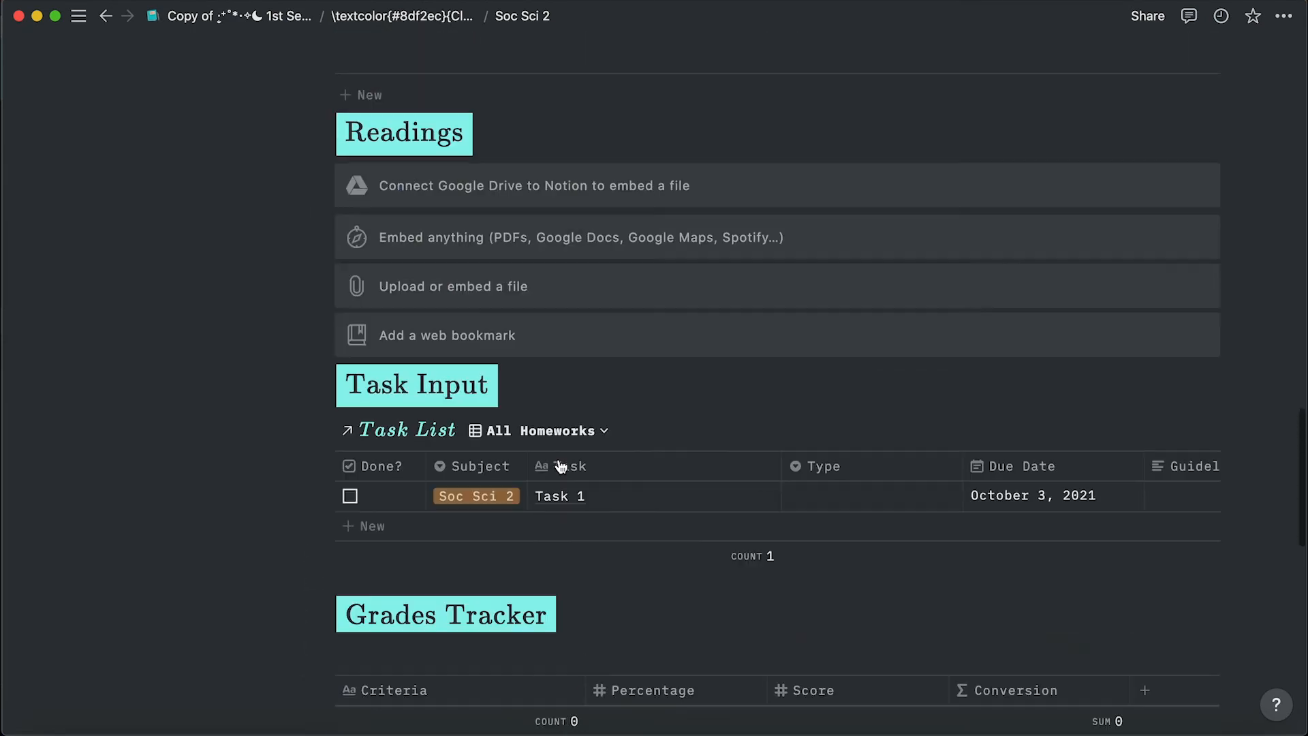
pyautogui.scroll(20, 661, 368)
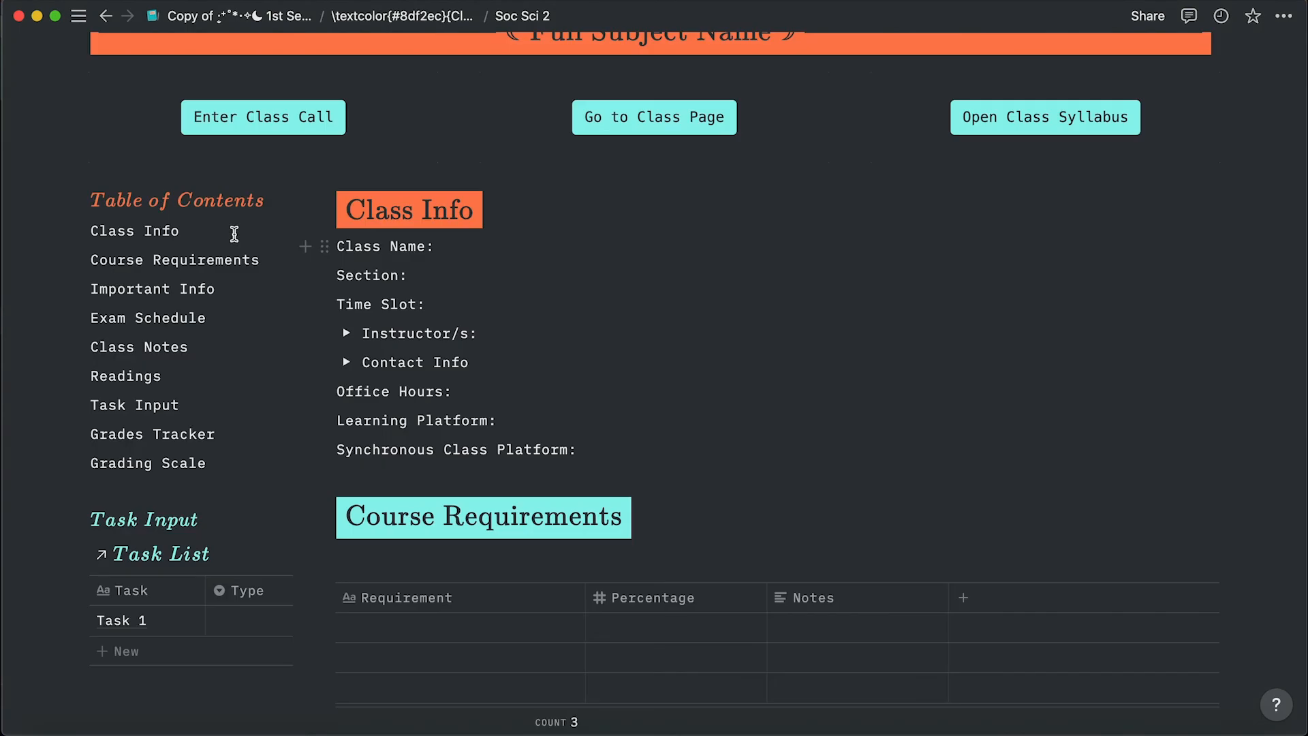
pyautogui.scroll(10, 321, 225)
pyautogui.scroll(3, 357, 156)
# Return to the semester dashboard and mark Task 1 and Task 2 in the Urgent Task List as done.
pyautogui.click(360, 21)
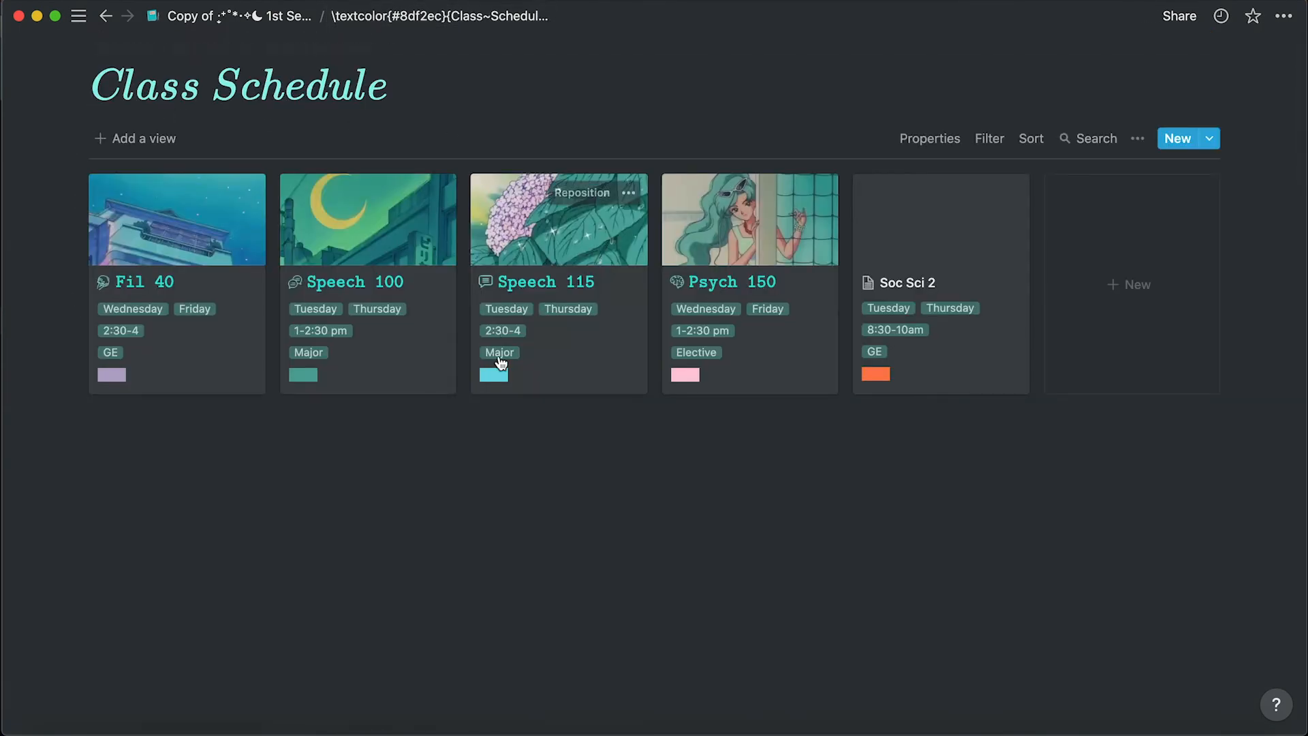
pyautogui.click(238, 16)
pyautogui.scroll(-8, 522, 267)
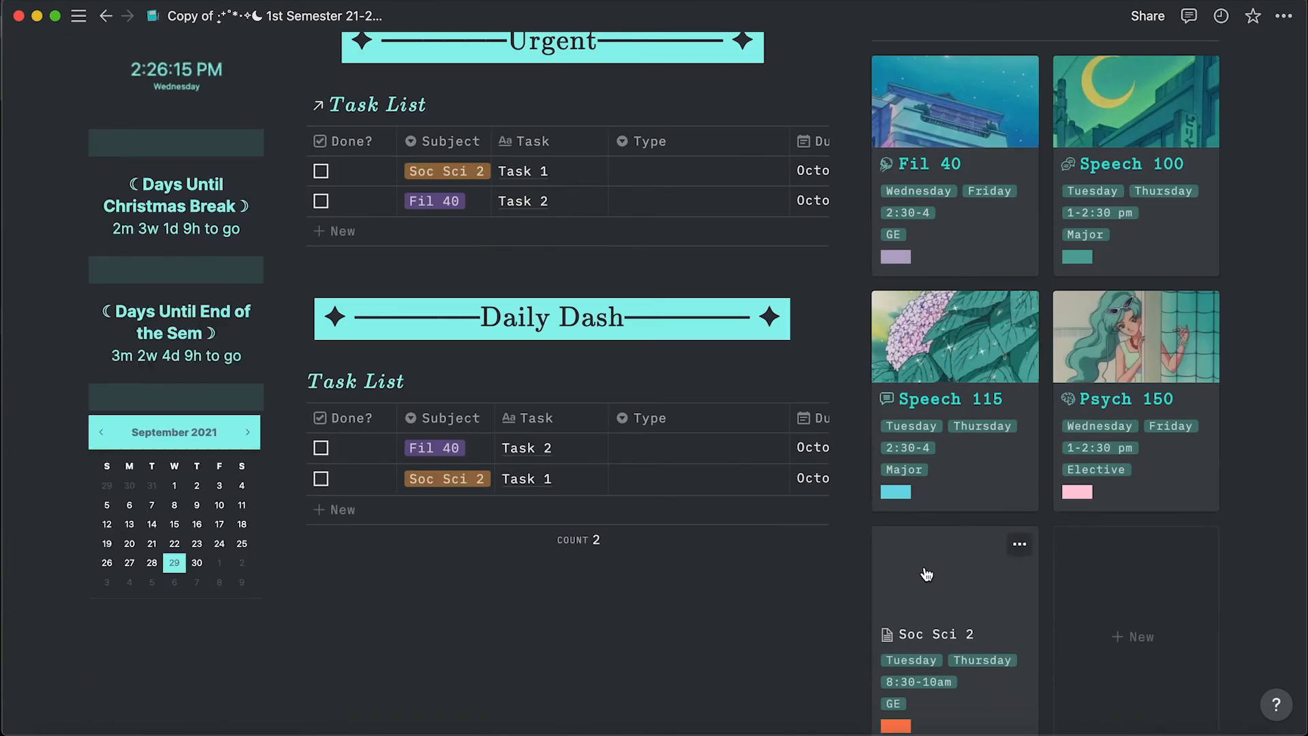
pyautogui.scroll(-5, 988, 273)
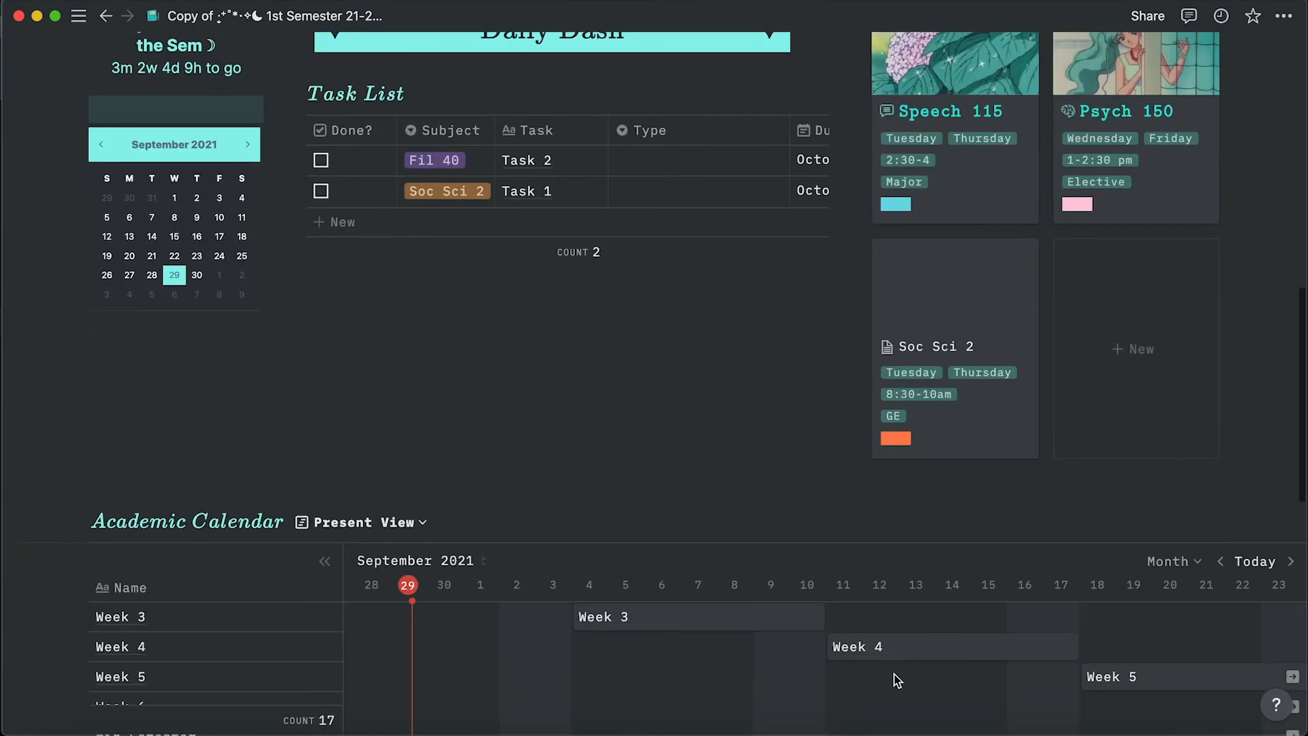
pyautogui.scroll(6, 1124, 362)
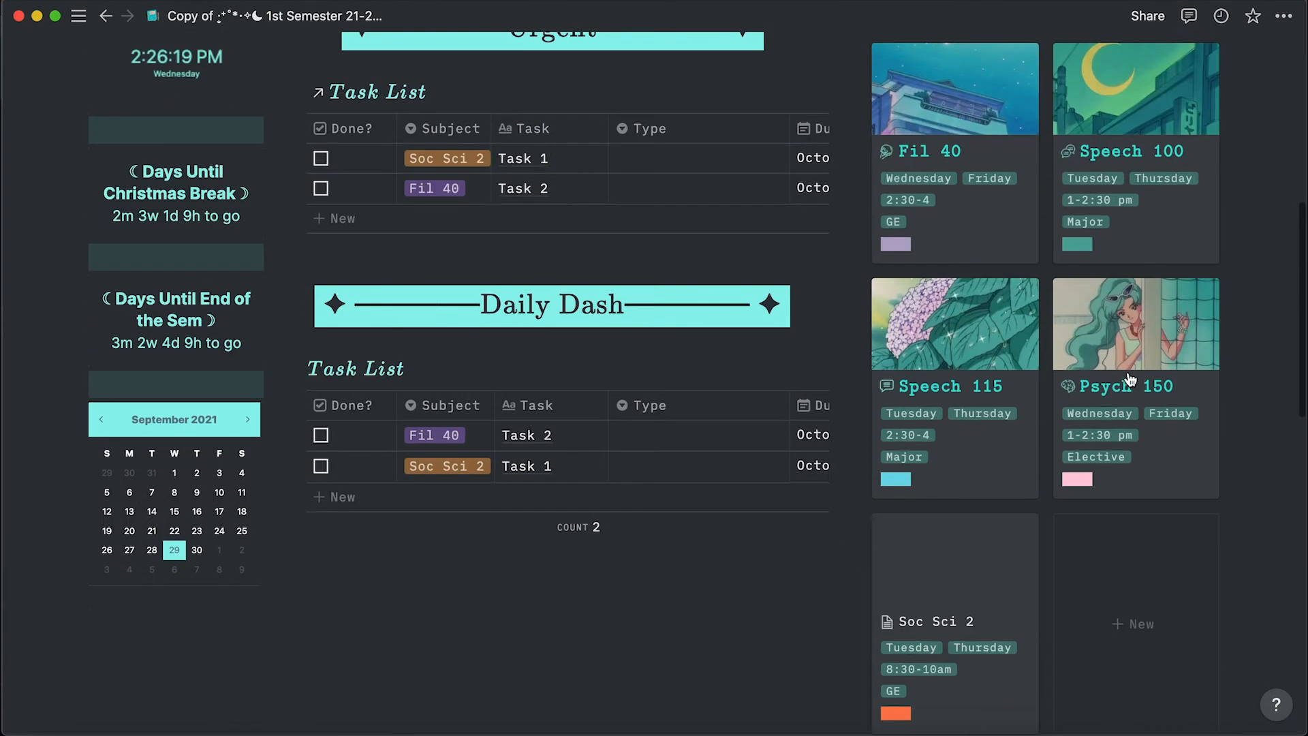
pyautogui.scroll(2, 746, 435)
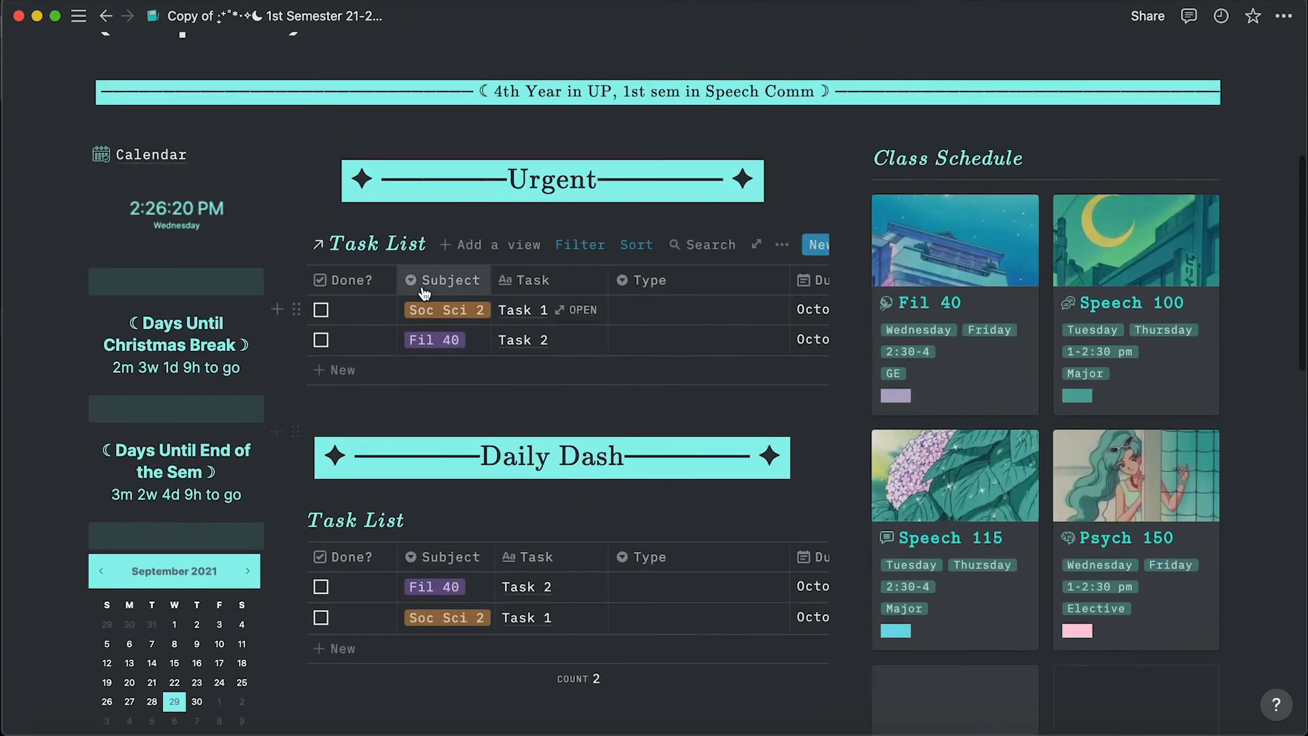
pyautogui.click(321, 310)
pyautogui.click(320, 310)
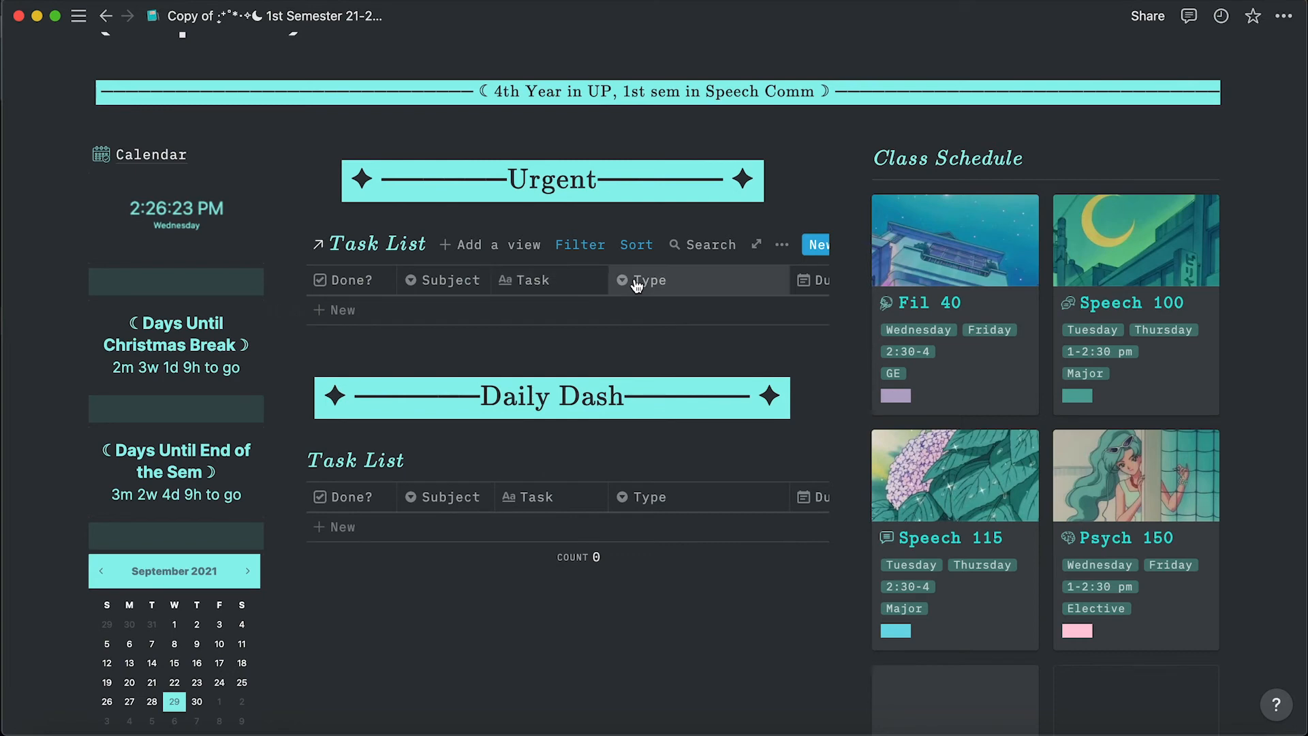
# Check the filter and sort rules of the Urgent Task List and the filter of the Daily Dash Task List.
pyautogui.click(579, 244)
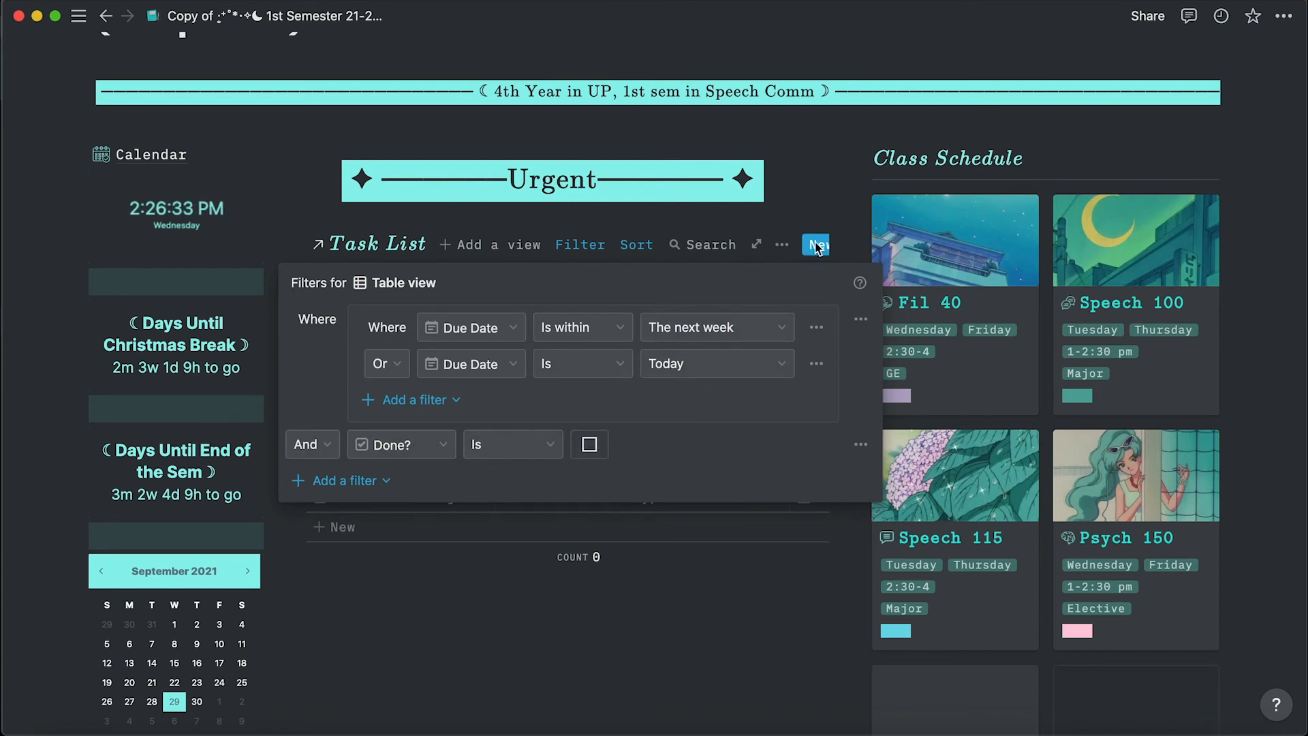
pyautogui.click(647, 247)
pyautogui.click(655, 248)
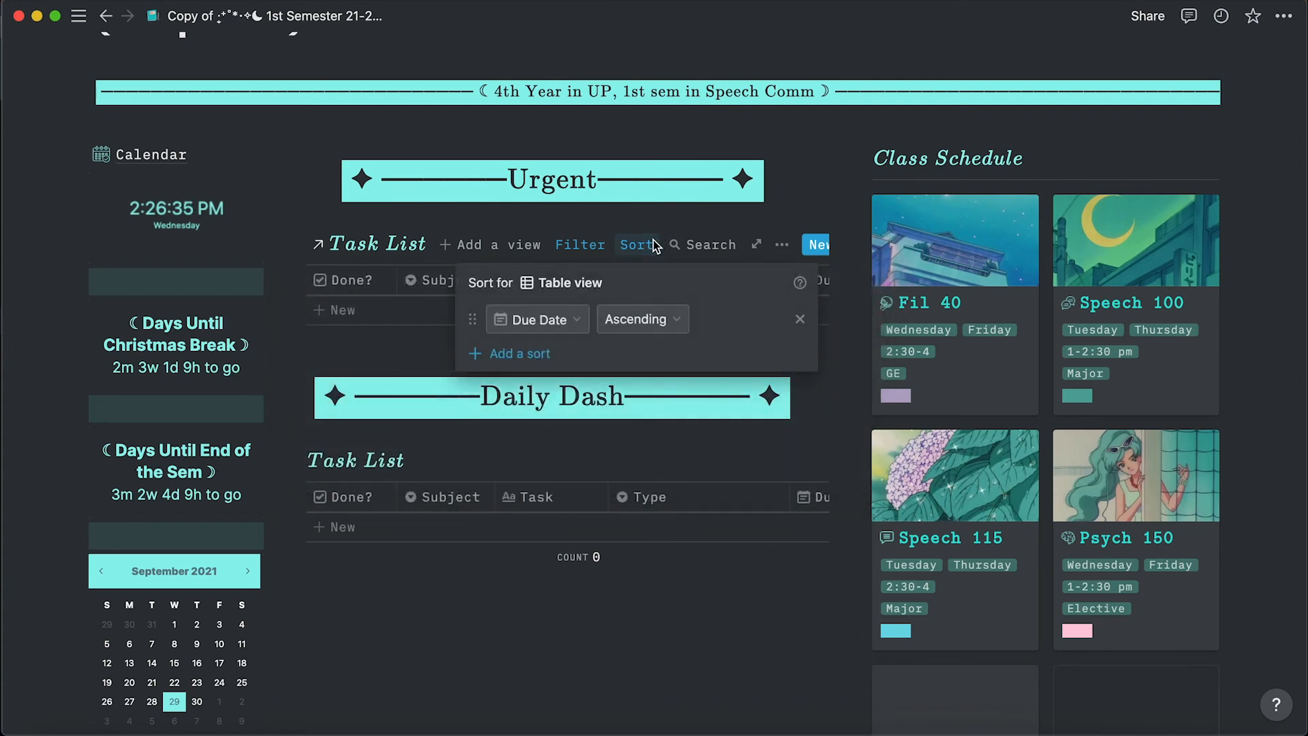
pyautogui.click(634, 592)
pyautogui.click(557, 462)
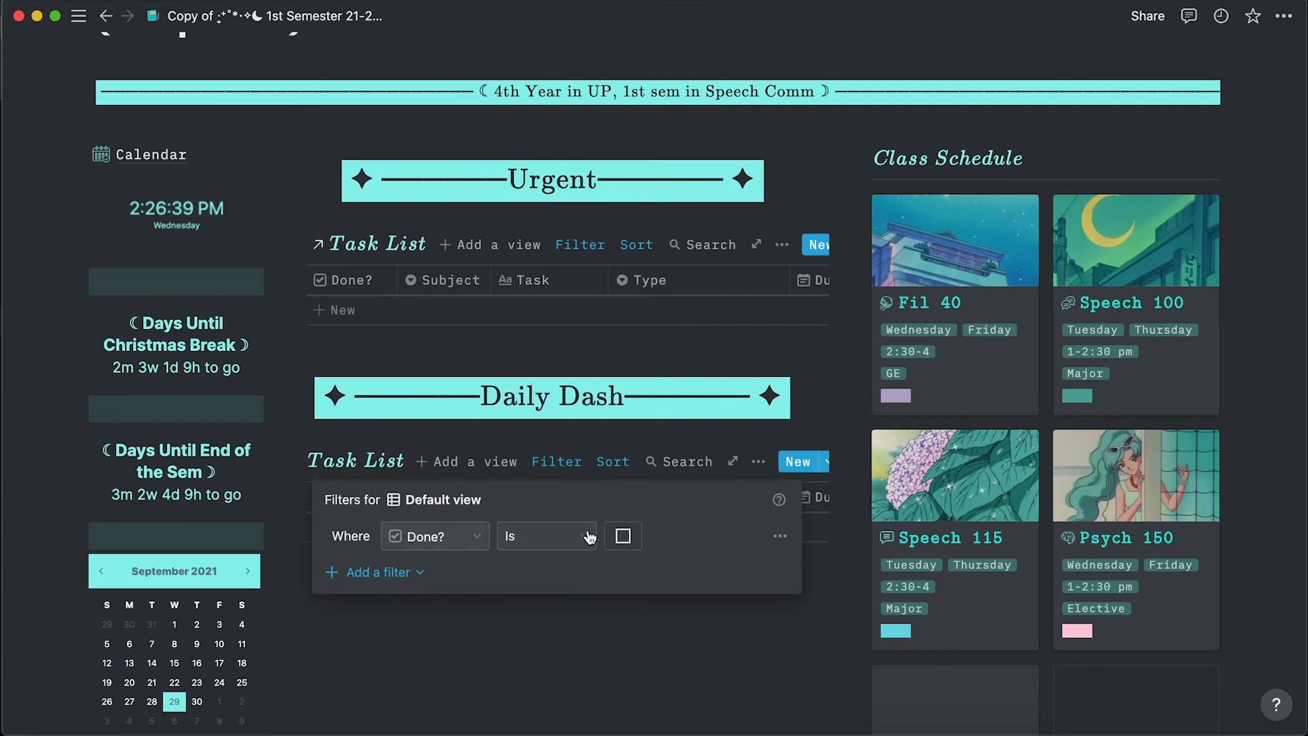
pyautogui.click(599, 631)
# Add an "All Homework" table view to the Daily Dash Task List and switch the list back to its default view.
pyautogui.scroll(-3, 470, 399)
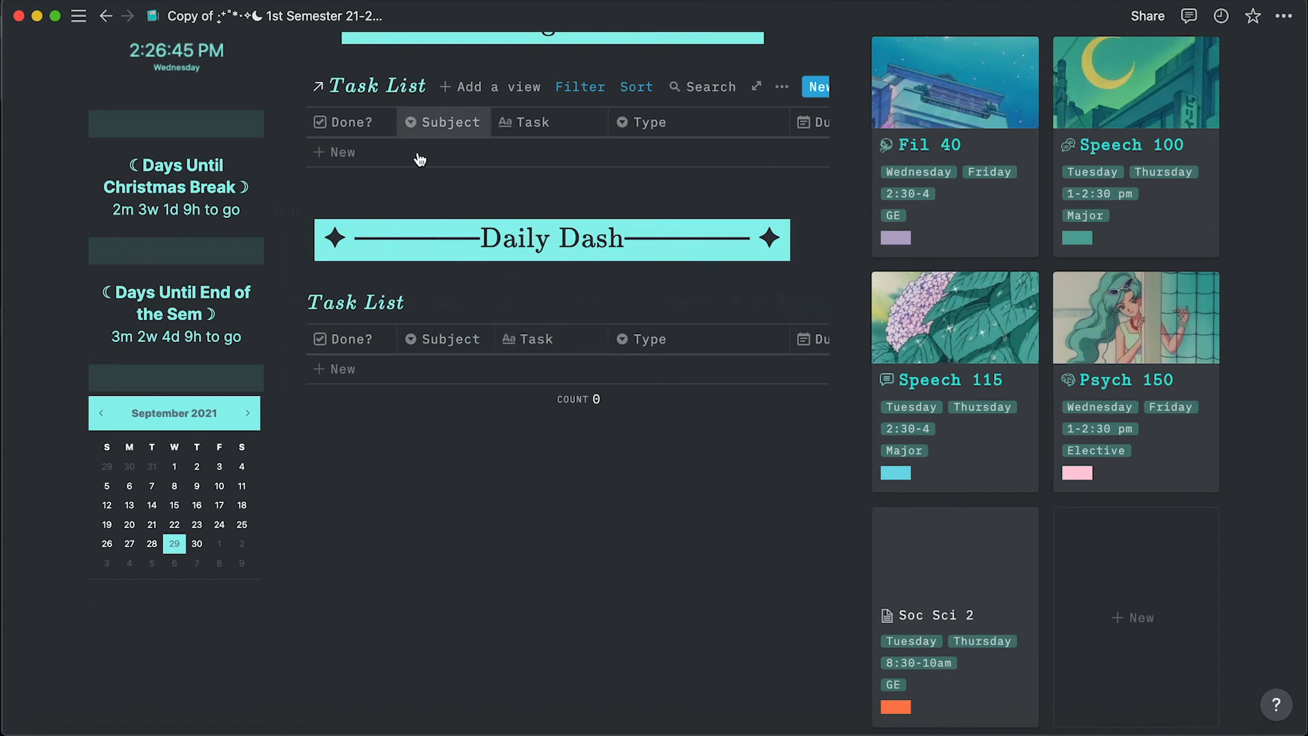
pyautogui.click(475, 303)
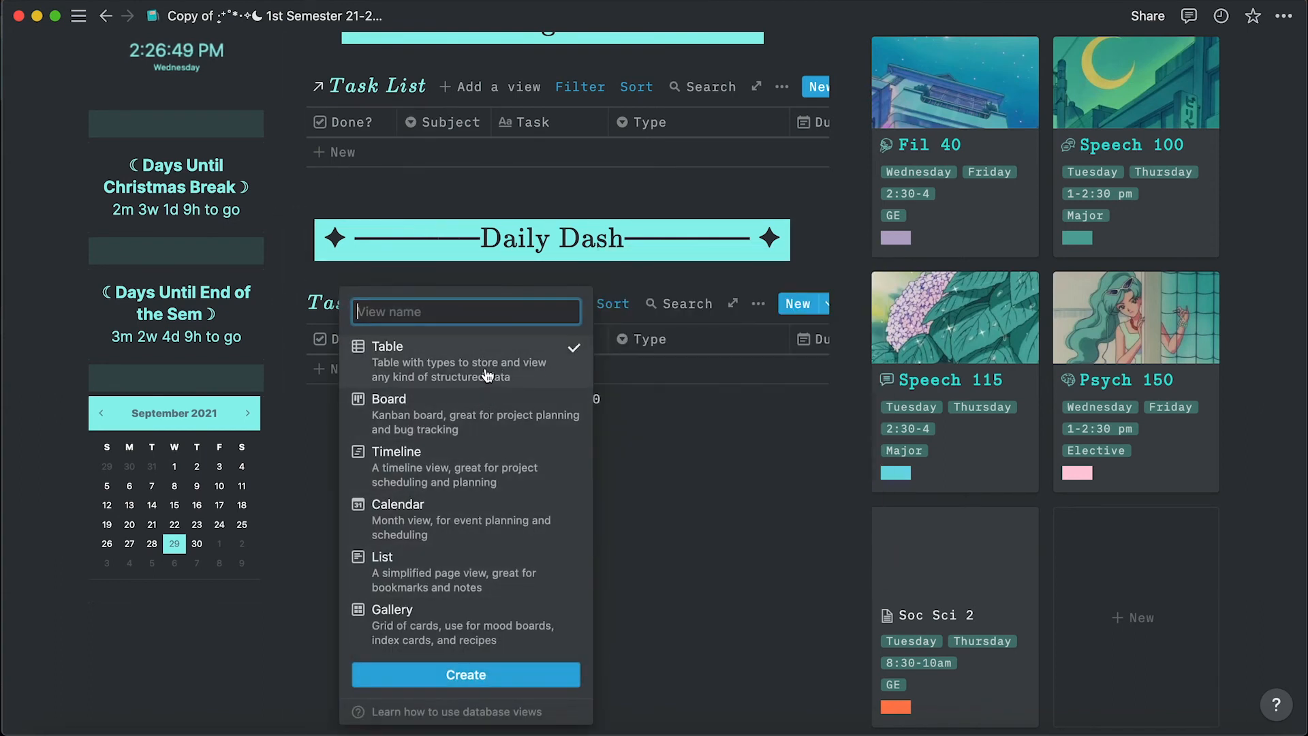
pyautogui.write('All Homework')
pyautogui.press('Return')
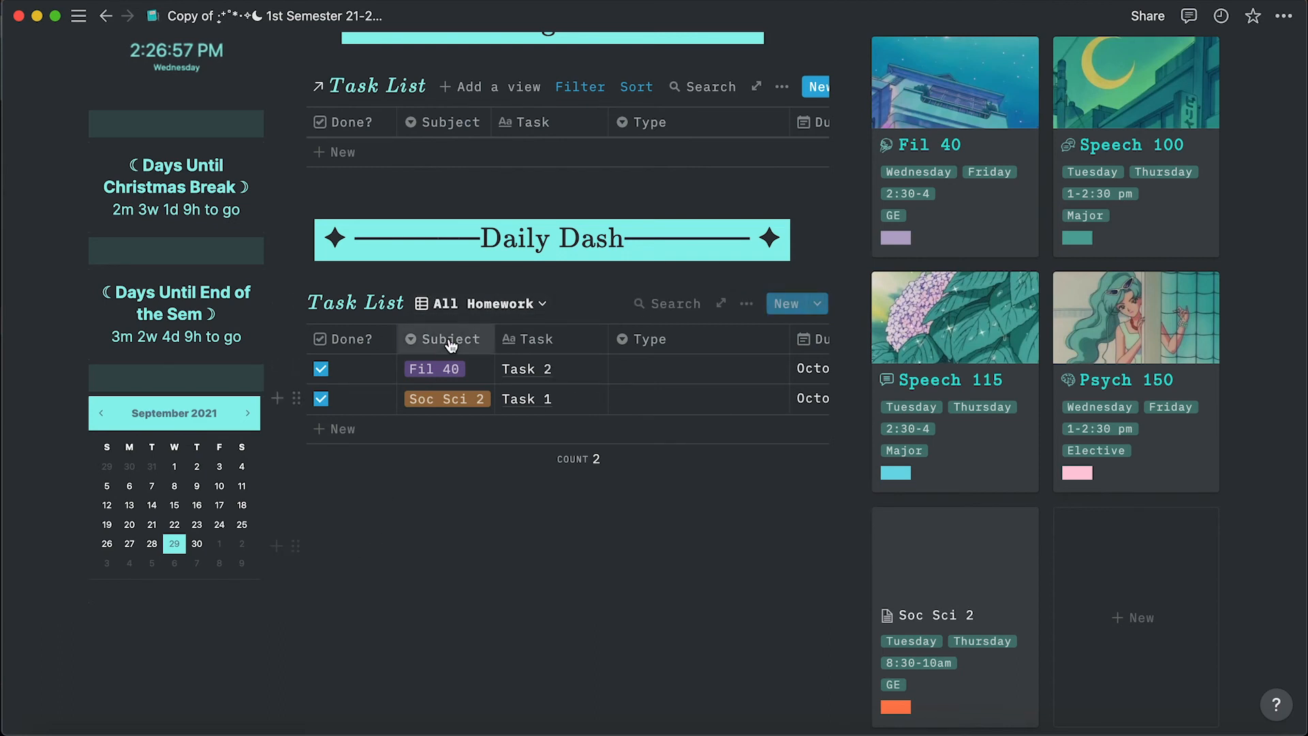
pyautogui.click(457, 311)
pyautogui.click(457, 372)
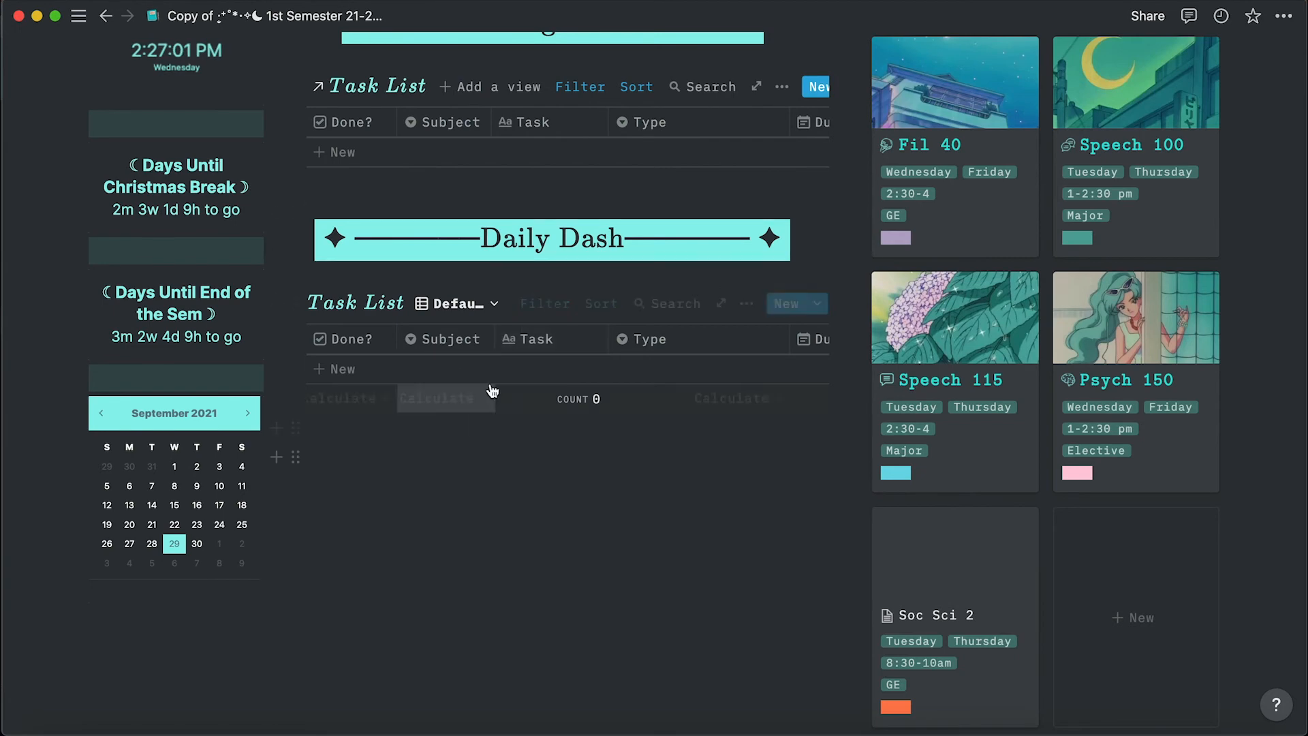
# Check the sort rule of the Academic Calendar's Full Acad Calendar view and return to Present View.
pyautogui.scroll(-9, 479, 444)
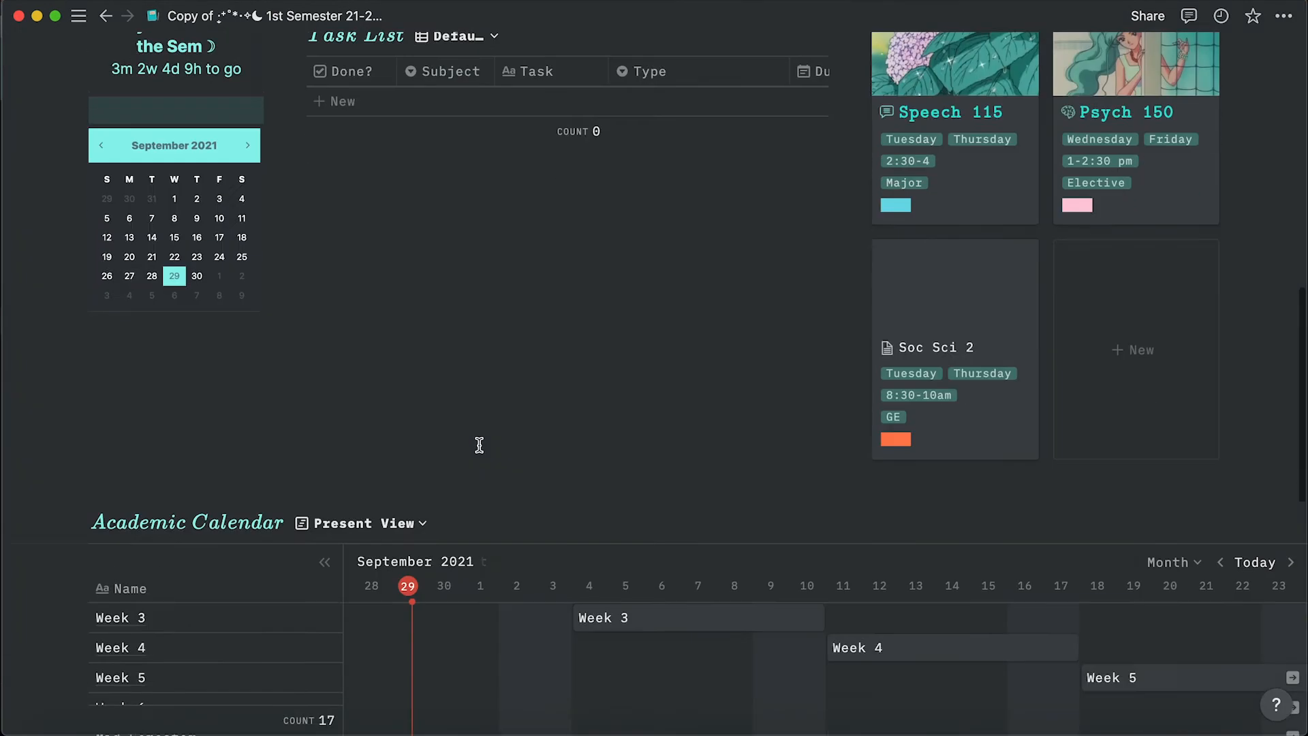
pyautogui.scroll(-3, 480, 444)
pyautogui.scroll(3, 351, 175)
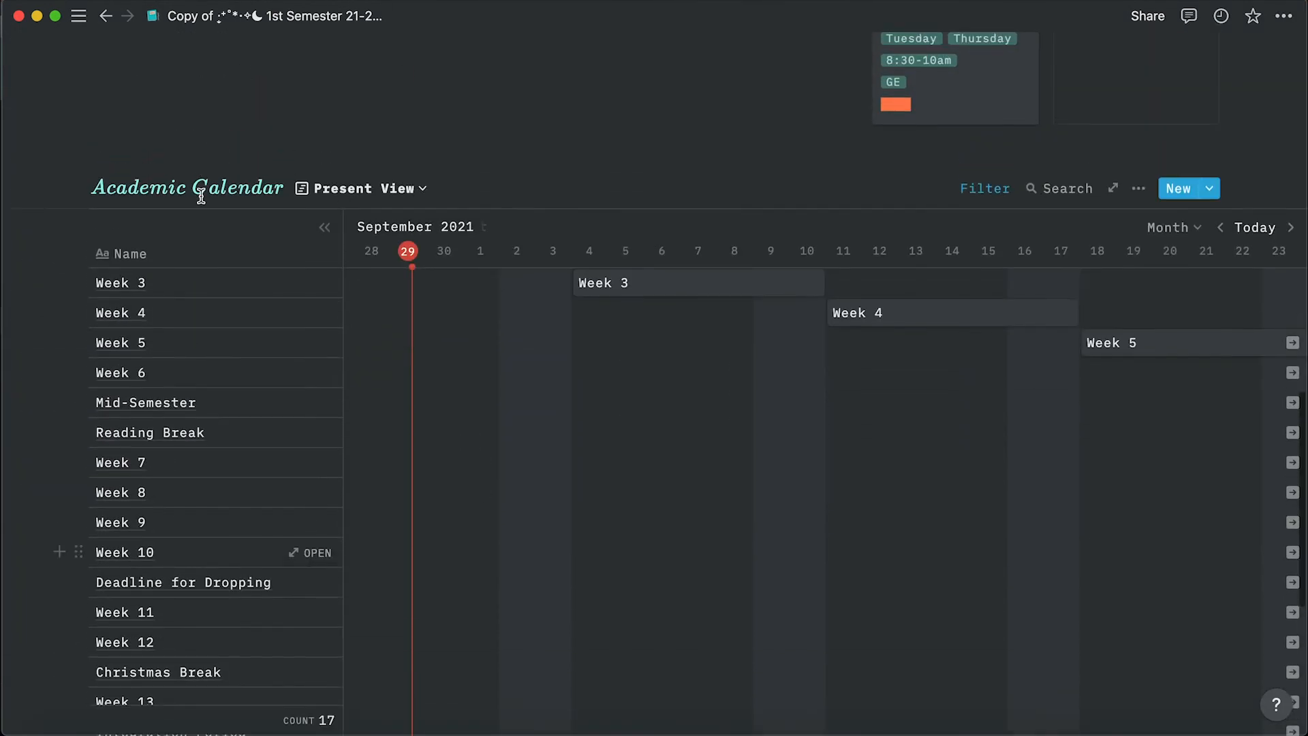
pyautogui.click(355, 188)
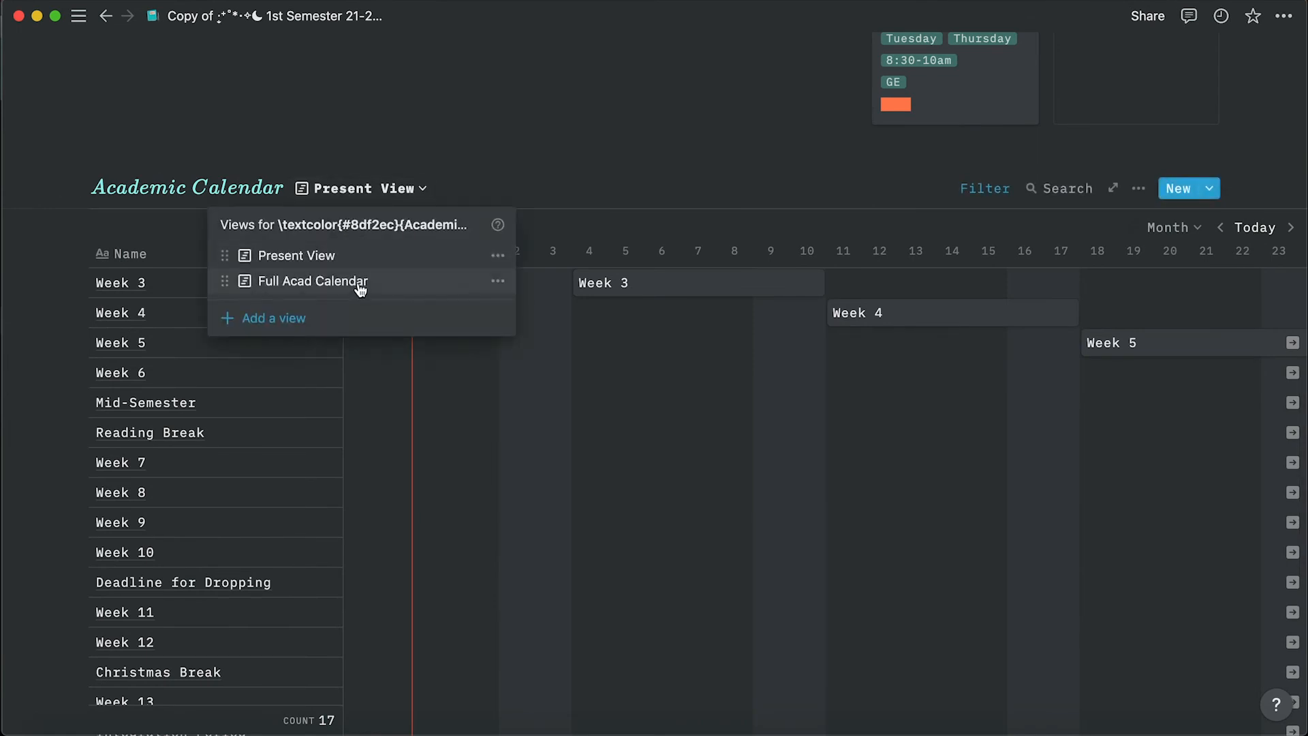
pyautogui.click(359, 283)
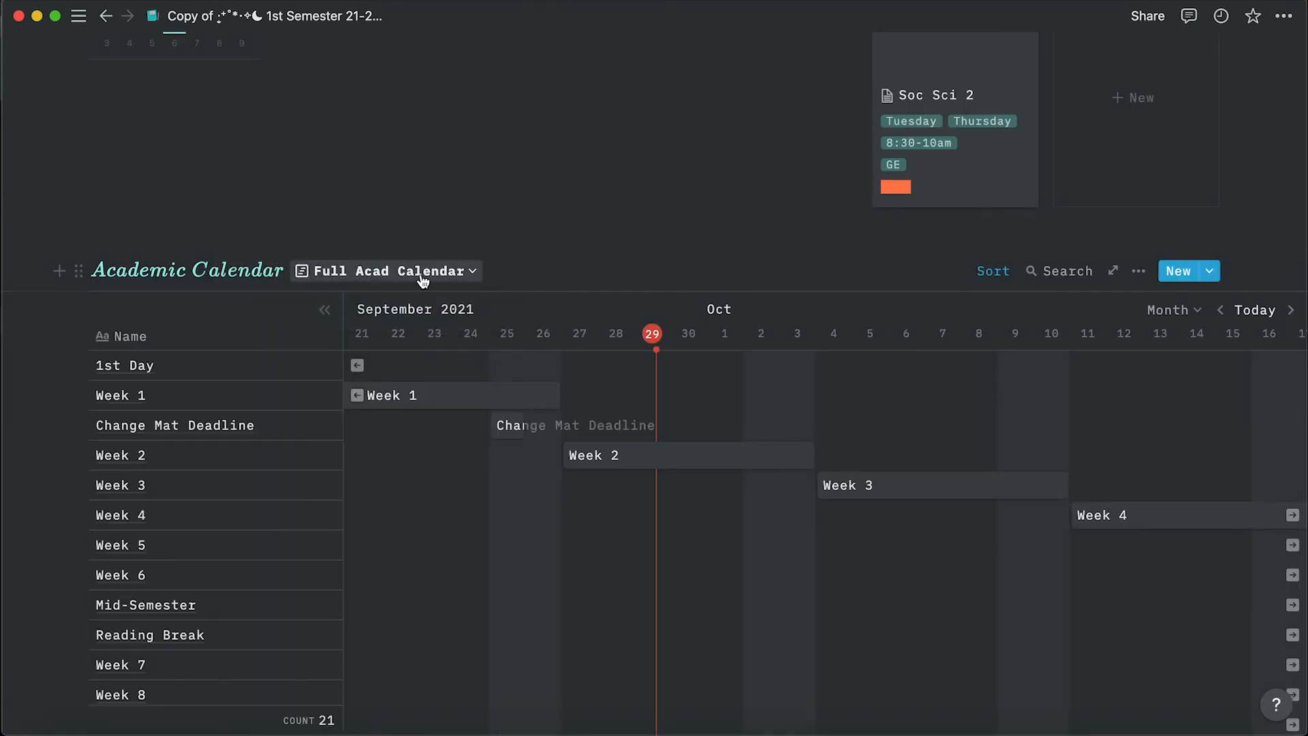
pyautogui.click(995, 276)
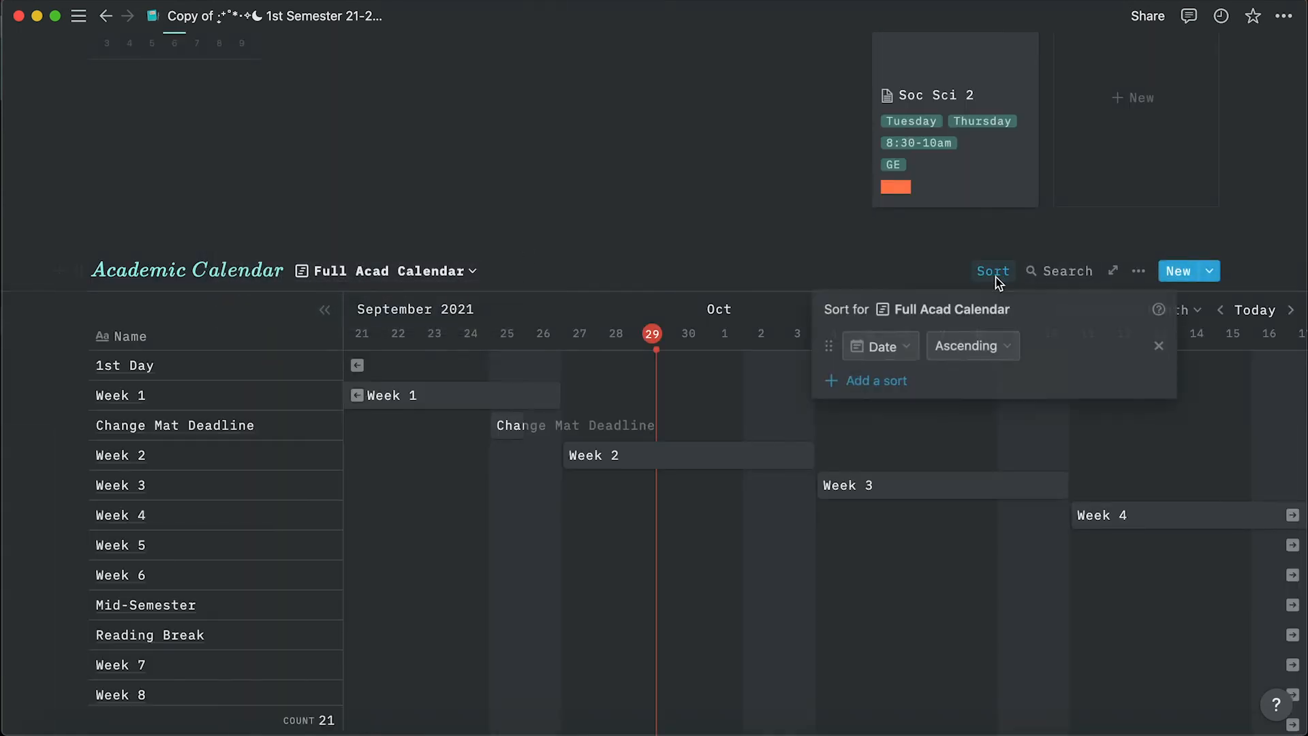
pyautogui.click(743, 236)
pyautogui.click(433, 272)
pyautogui.click(335, 339)
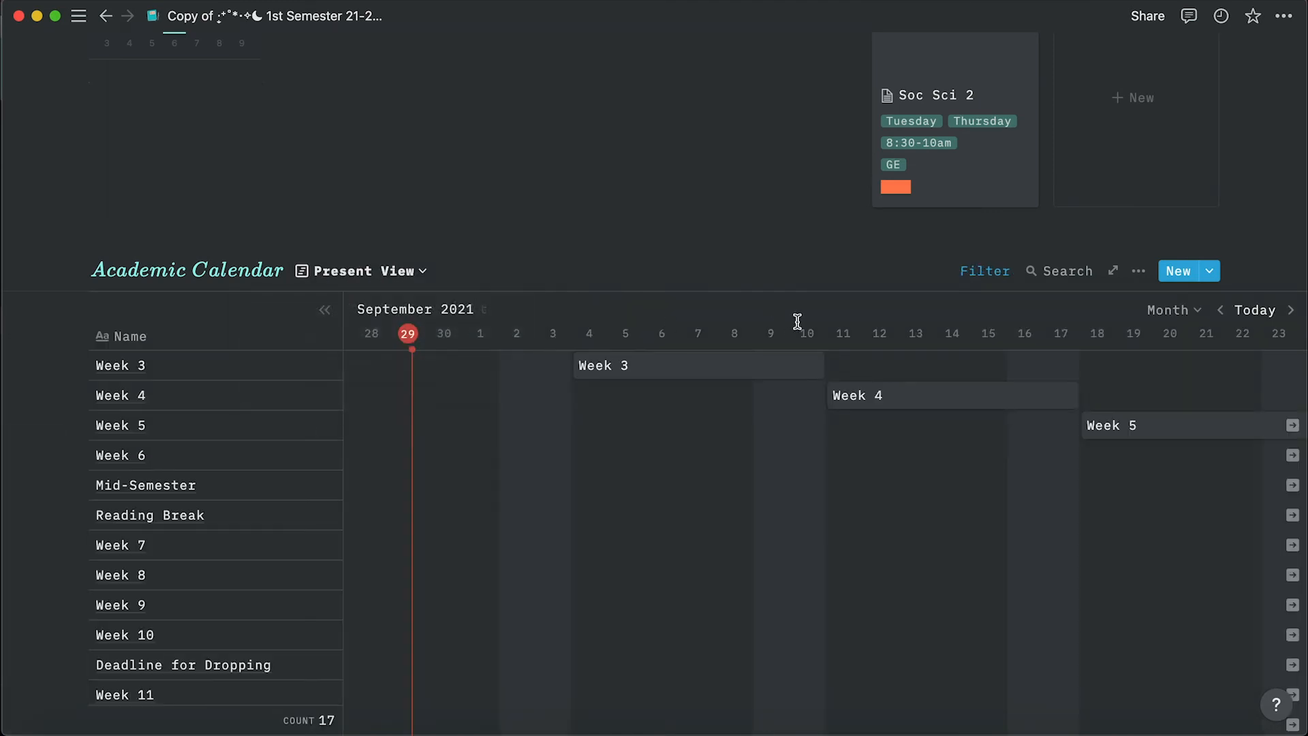
# Check the filter rule of the Academic Calendar's Present View and look over the whole semester dashboard.
pyautogui.click(980, 281)
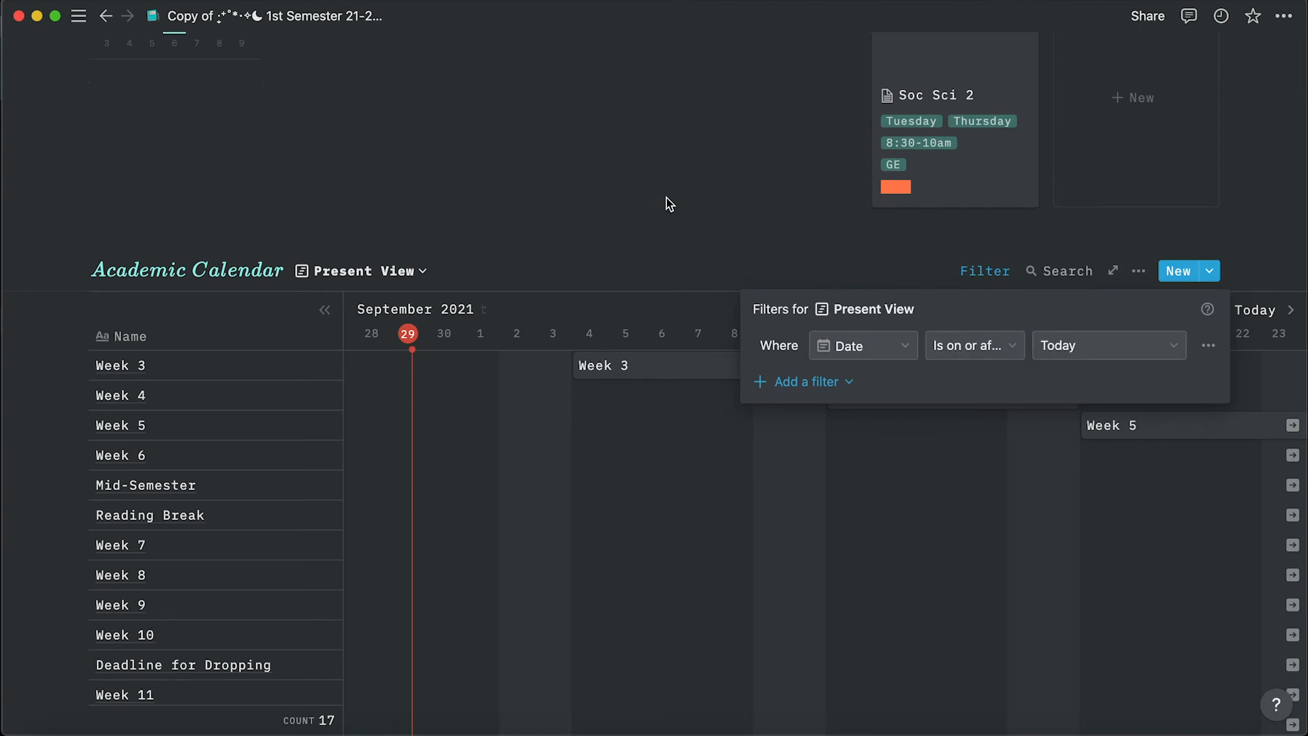
pyautogui.click(622, 248)
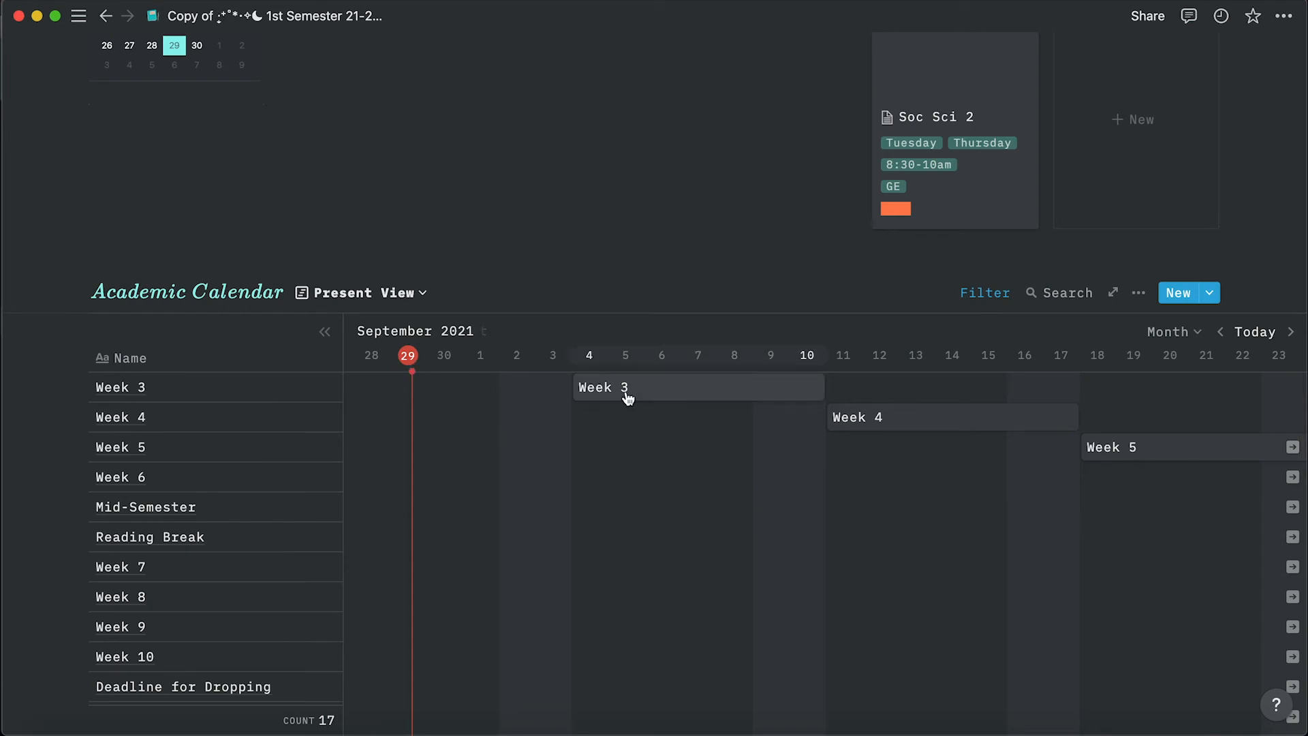
pyautogui.scroll(10, 664, 344)
pyautogui.scroll(5, 651, 327)
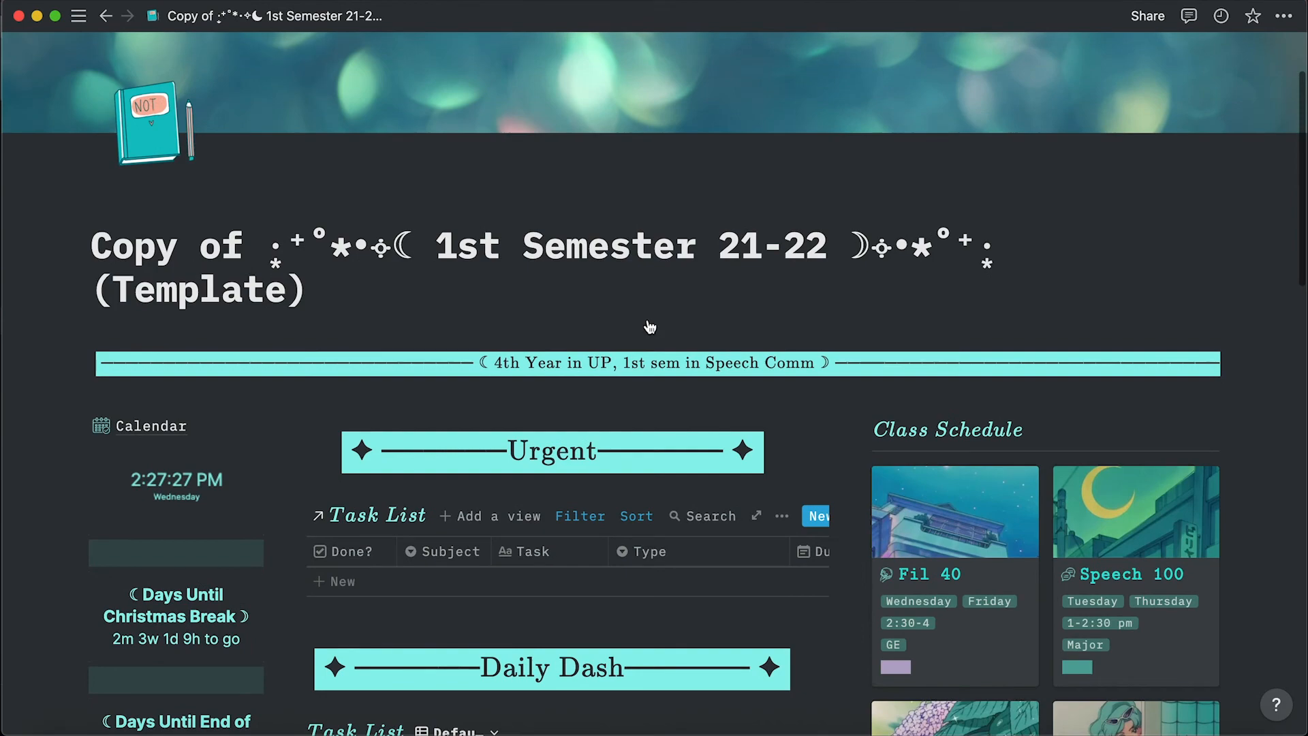
pyautogui.scroll(-4, 246, 382)
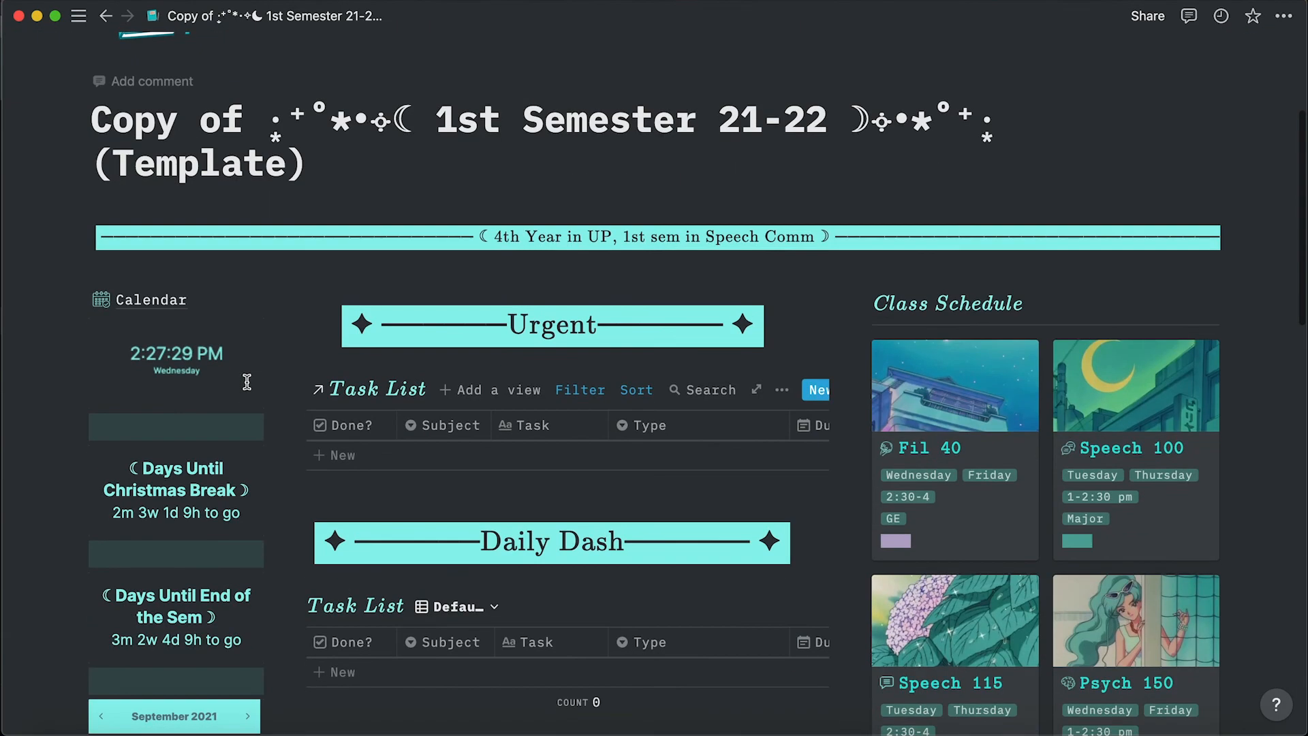
pyautogui.scroll(-2, 247, 382)
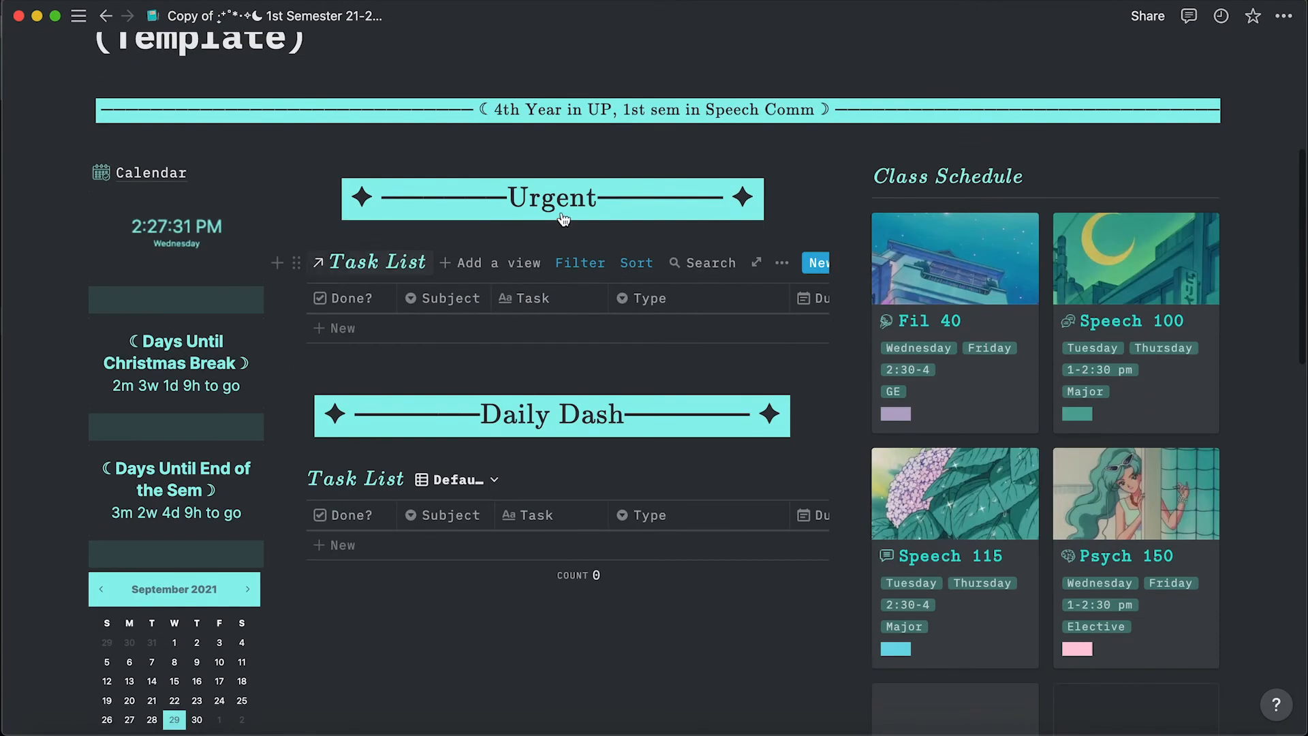
pyautogui.scroll(-4, 752, 488)
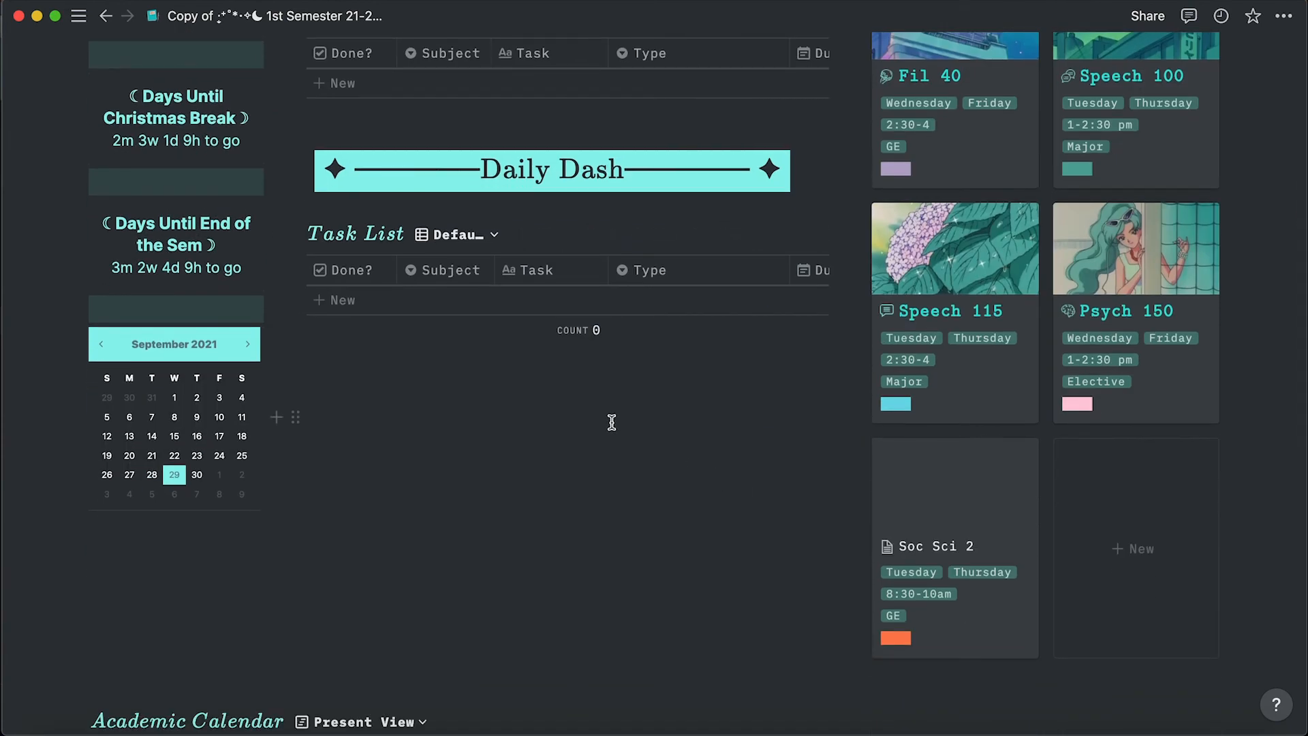
pyautogui.scroll(4, 611, 423)
pyautogui.scroll(3, 613, 429)
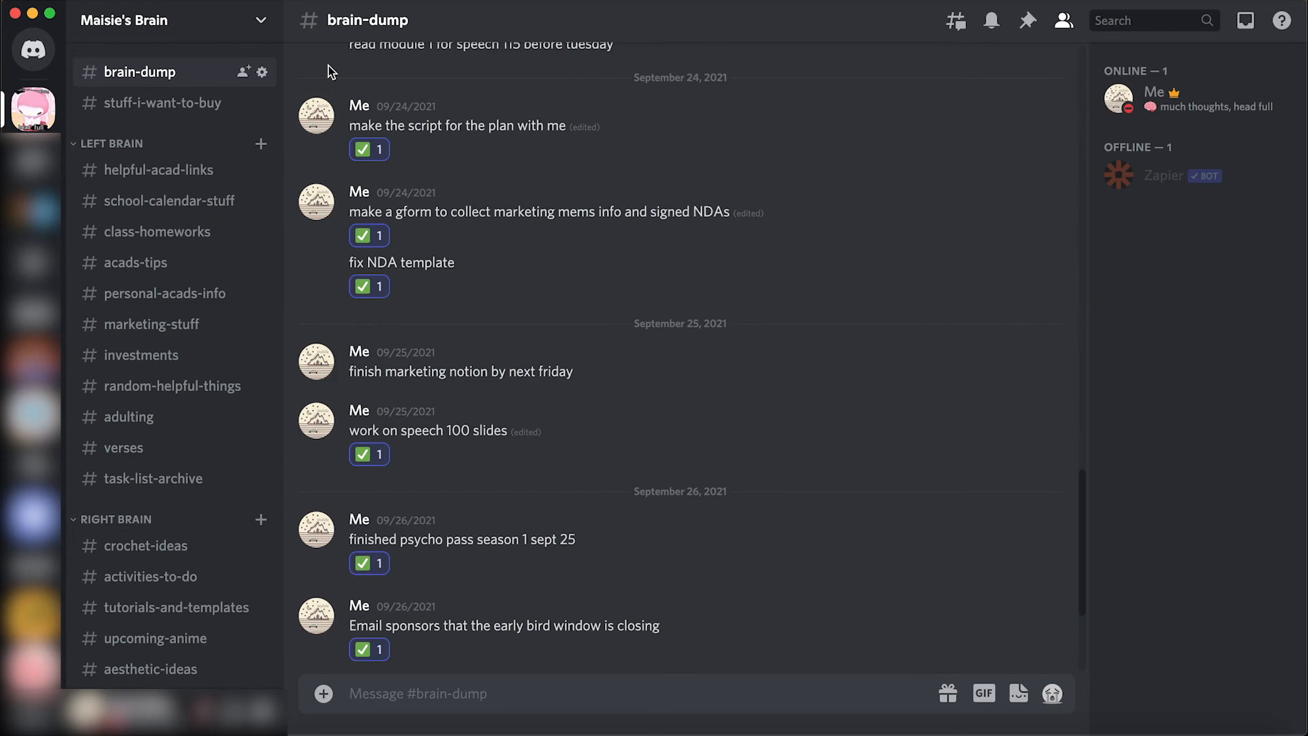
# Switch to Discord and look through the personal server's channel categories, expanding and collapsing LONG-TERM-MEMORY.
pyautogui.scroll(-6, 182, 439)
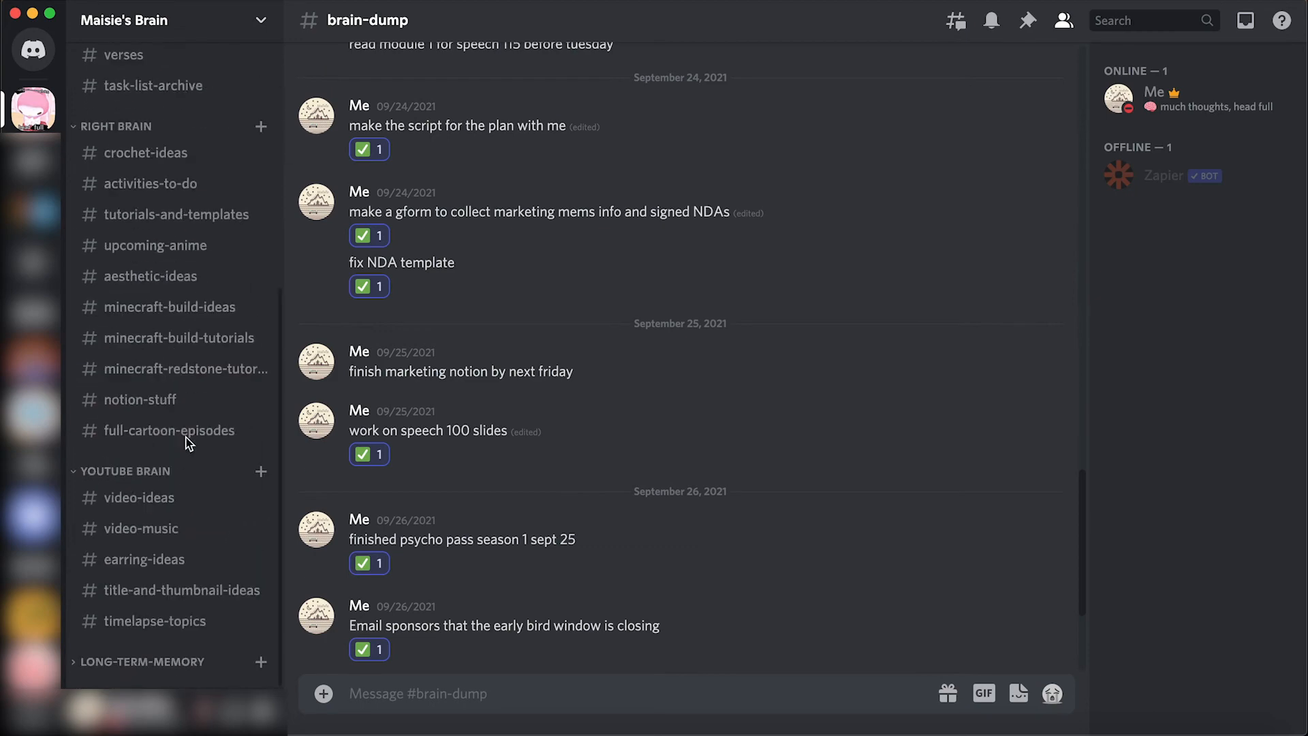
pyautogui.scroll(6, 186, 441)
pyautogui.scroll(-5, 184, 548)
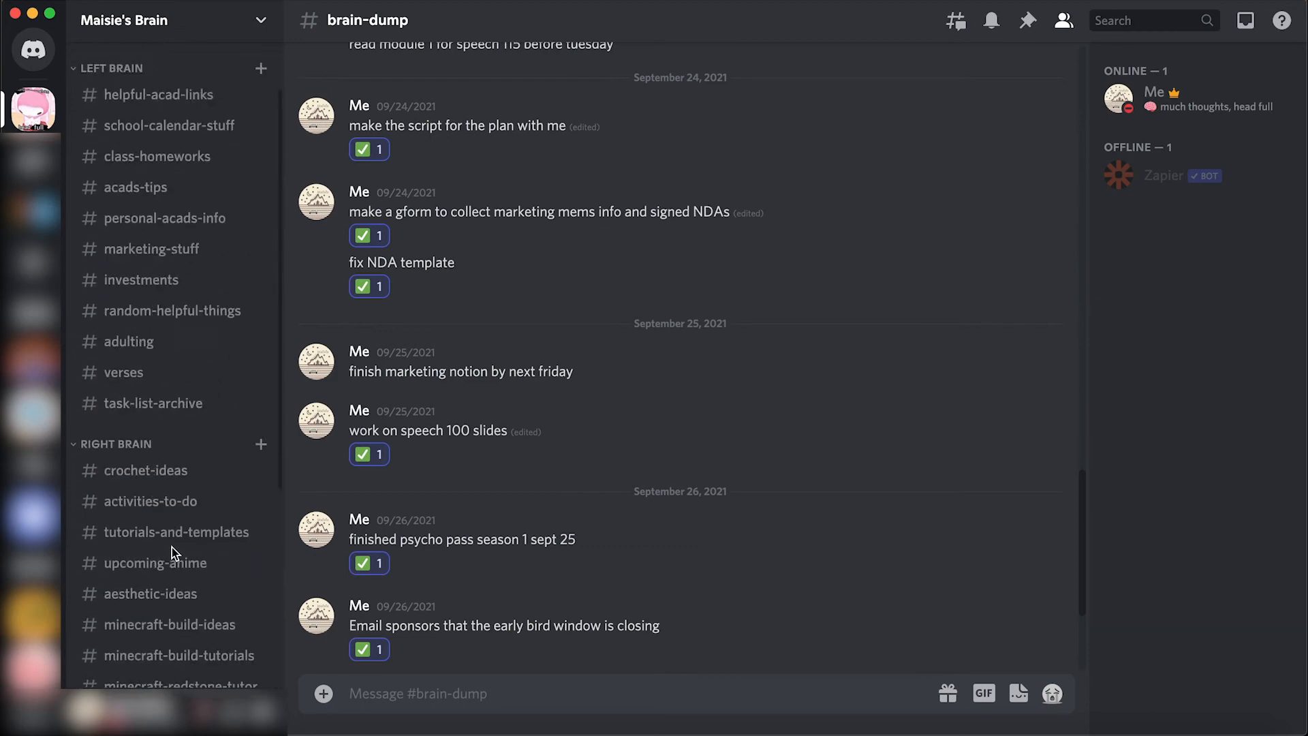
pyautogui.scroll(5, 175, 549)
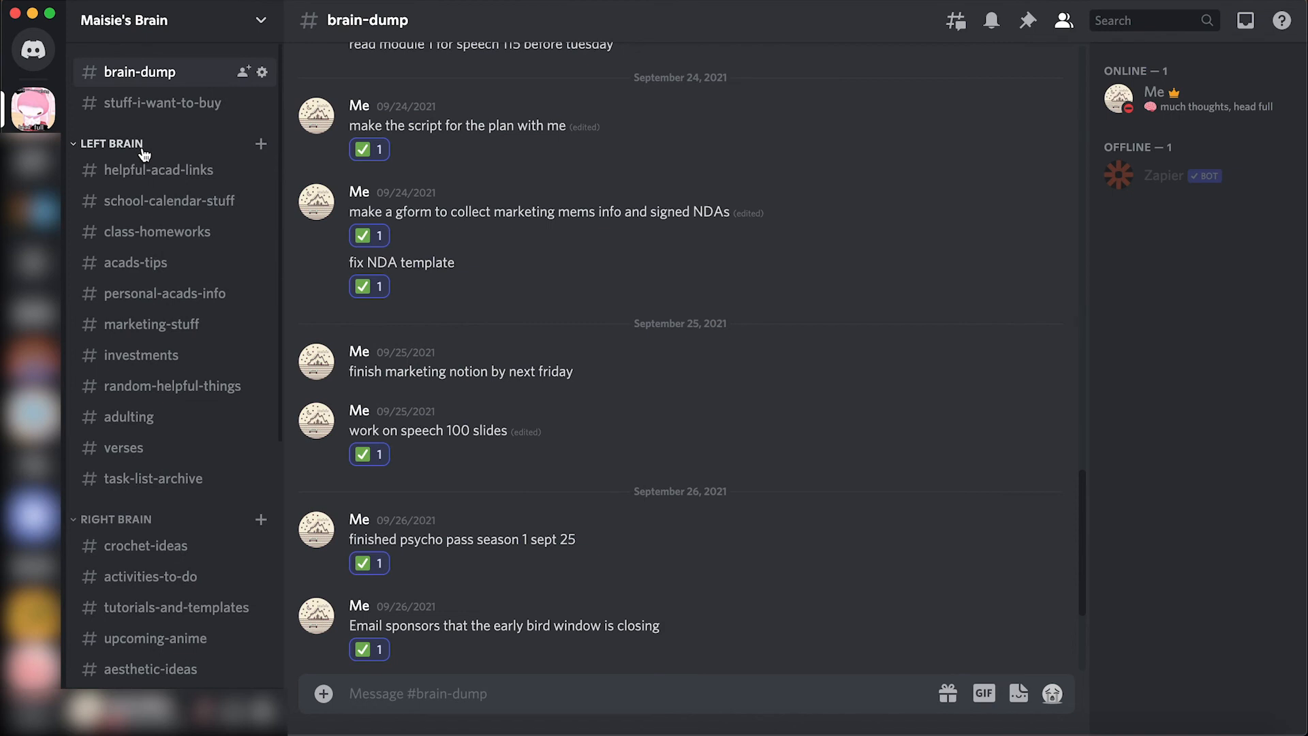
pyautogui.scroll(-5, 169, 341)
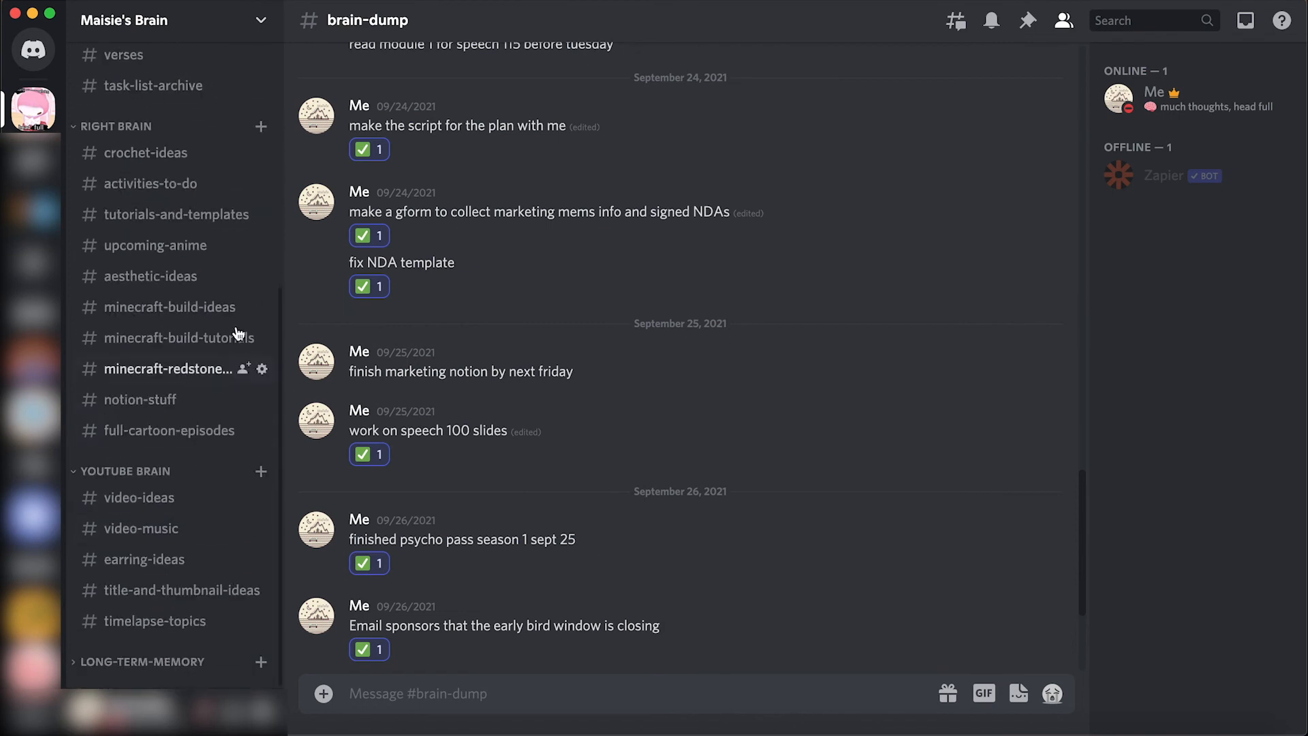
pyautogui.click(176, 666)
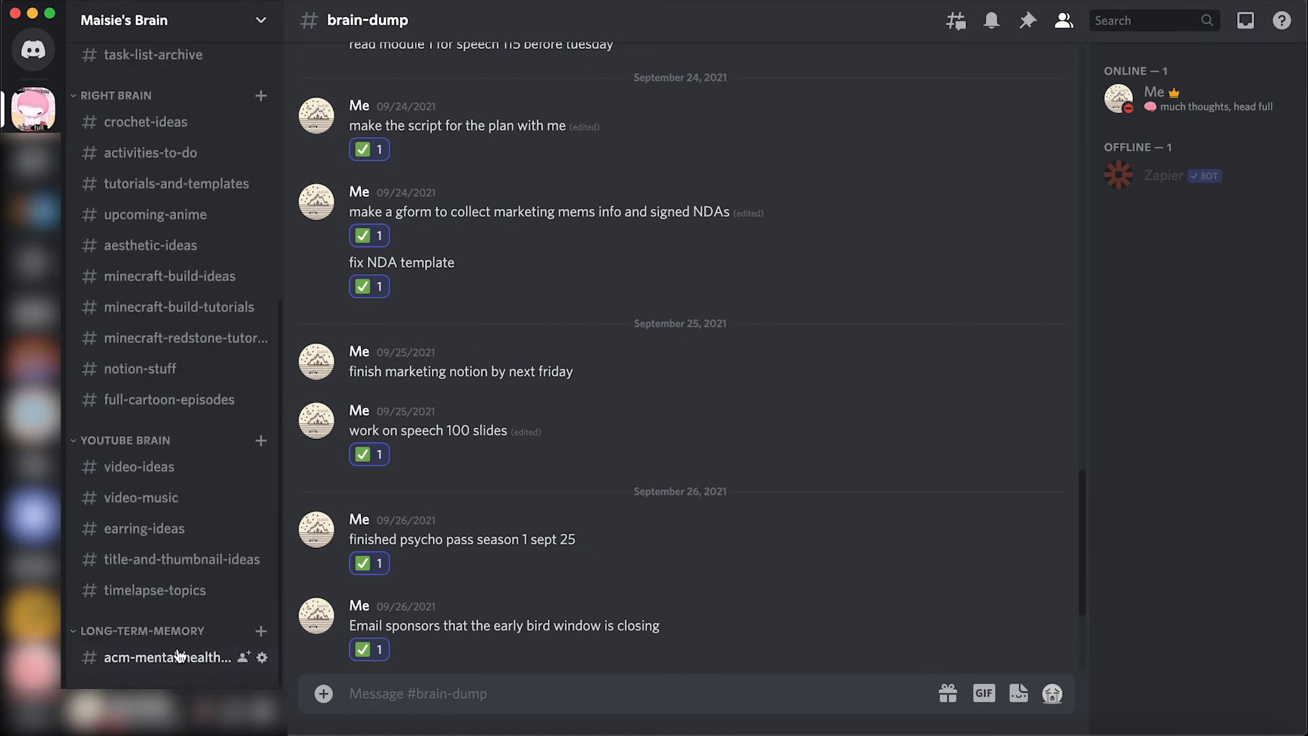
pyautogui.click(165, 631)
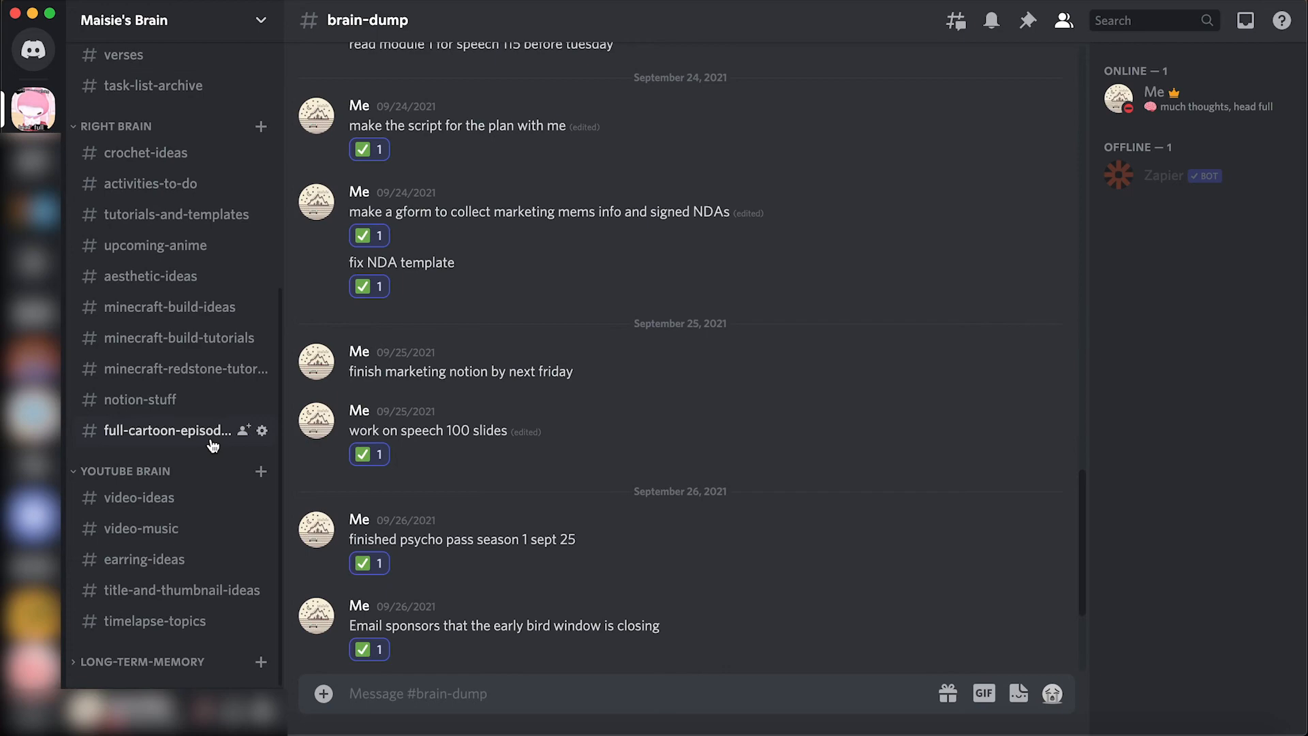
pyautogui.scroll(6, 213, 446)
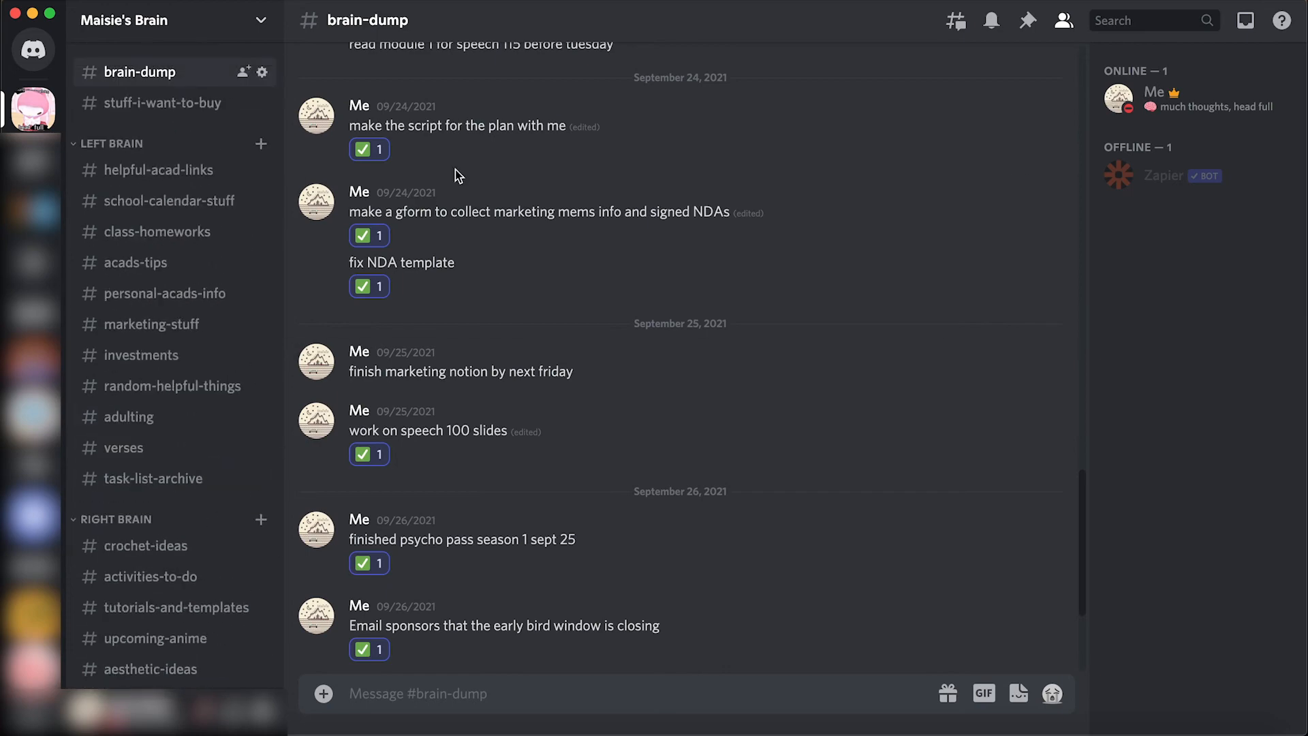
# Read through the September 2021 task notes and their check-mark reactions in the brain-dump channel.
pyautogui.scroll(3, 631, 191)
pyautogui.scroll(-4, 630, 191)
pyautogui.scroll(-1, 630, 190)
pyautogui.scroll(1, 631, 190)
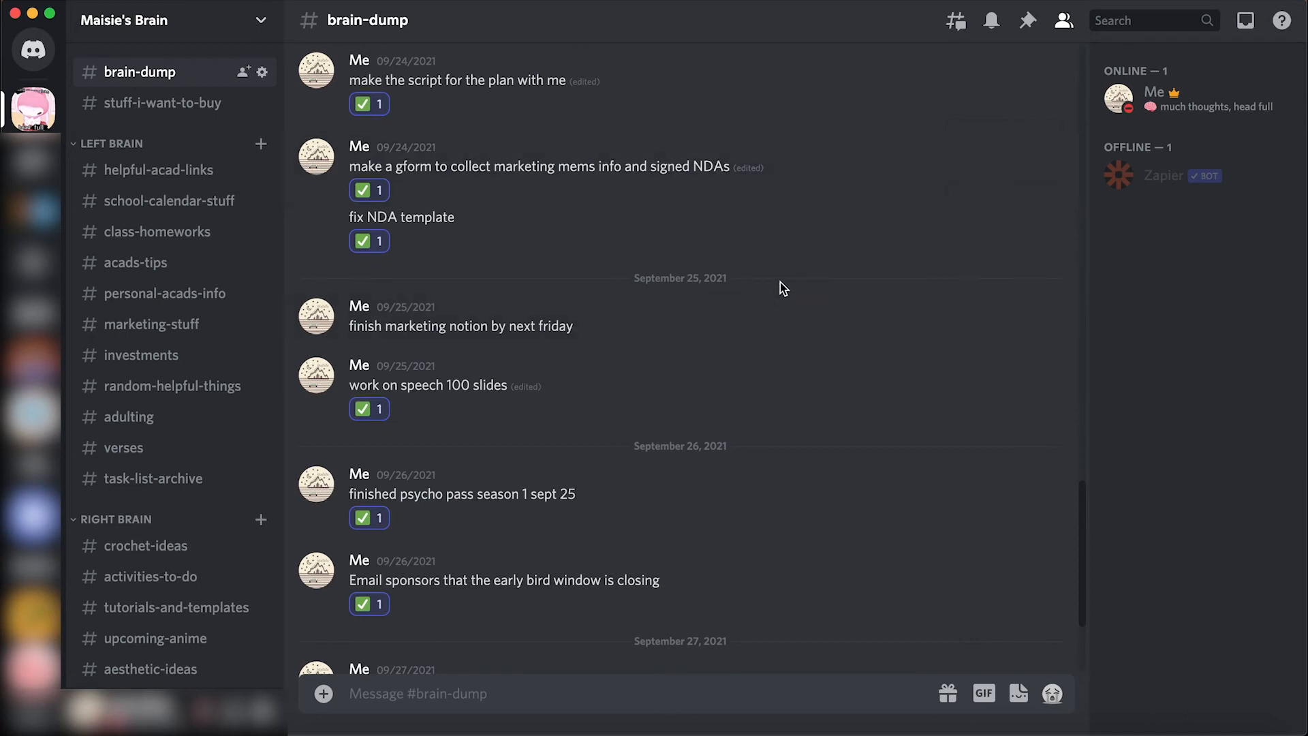
pyautogui.scroll(-1, 617, 300)
pyautogui.scroll(1, 617, 300)
pyautogui.scroll(-5, 618, 304)
pyautogui.scroll(15, 619, 305)
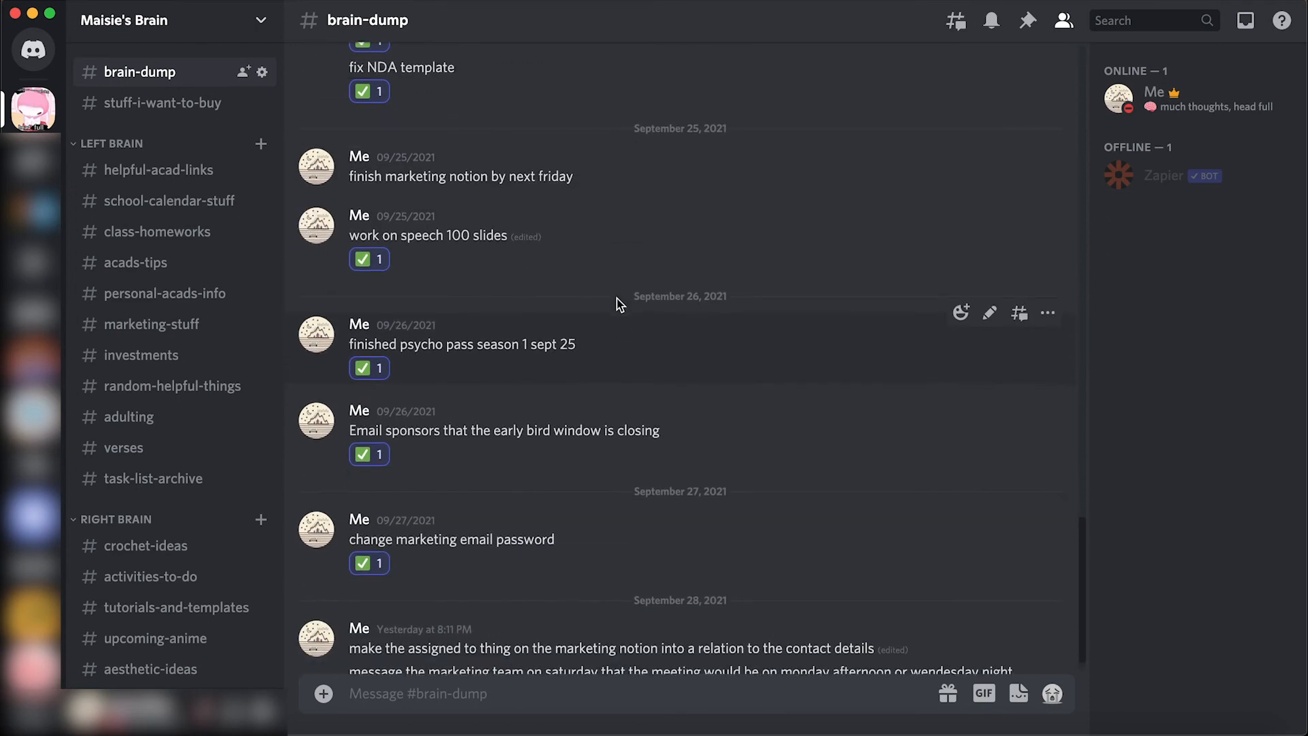
pyautogui.scroll(8, 534, 357)
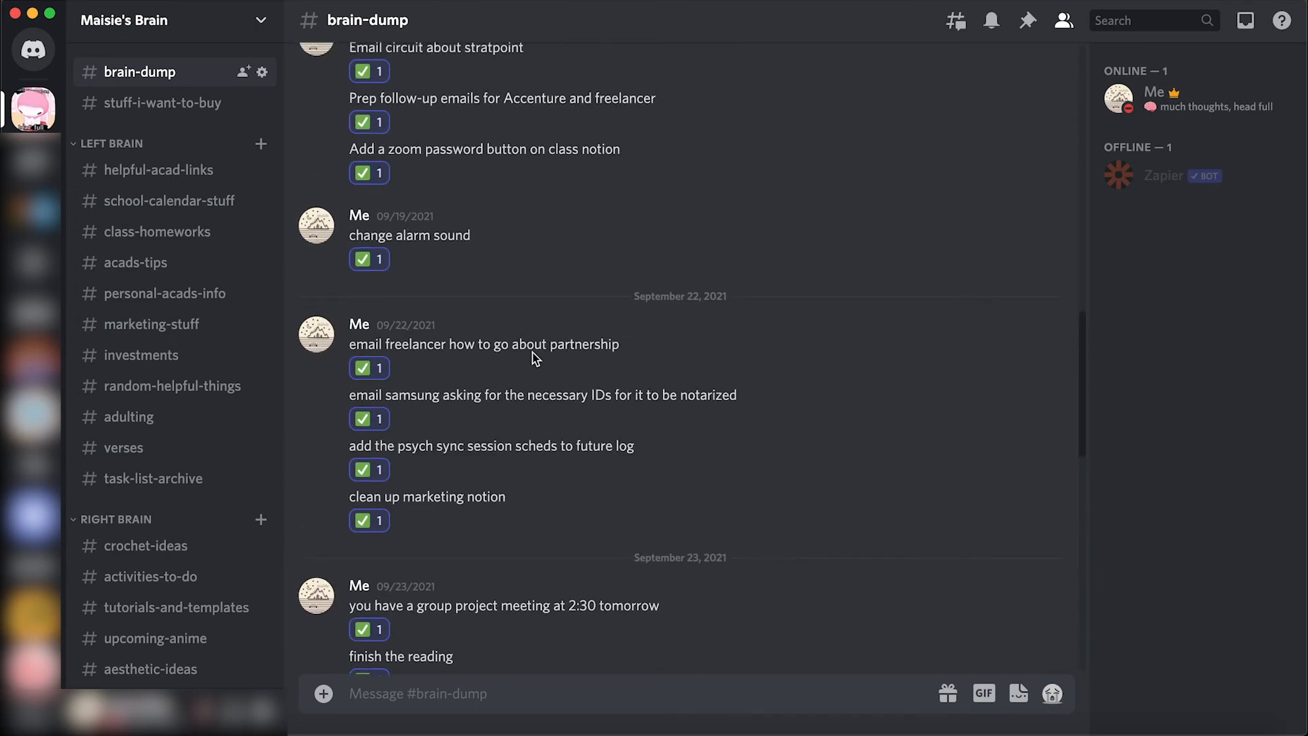
pyautogui.scroll(-18, 534, 357)
pyautogui.scroll(-5, 533, 357)
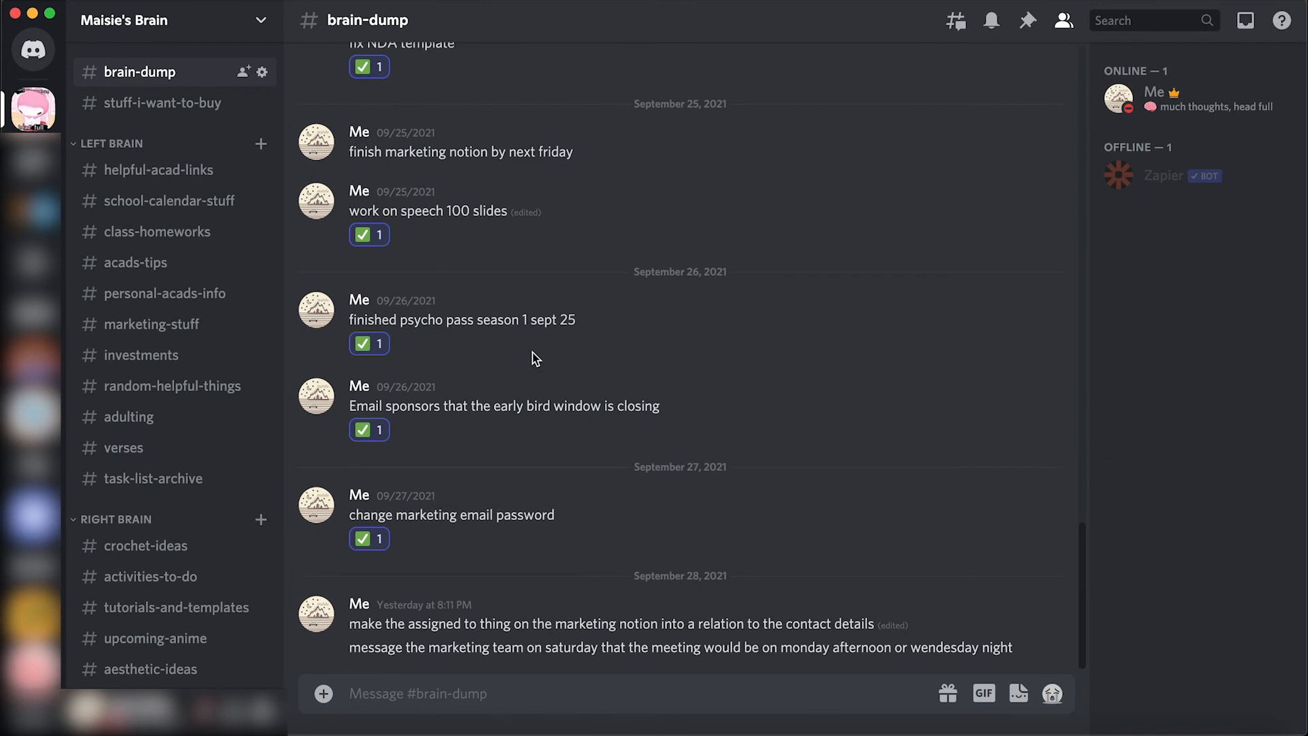
pyautogui.scroll(3, 521, 204)
pyautogui.scroll(-1, 508, 226)
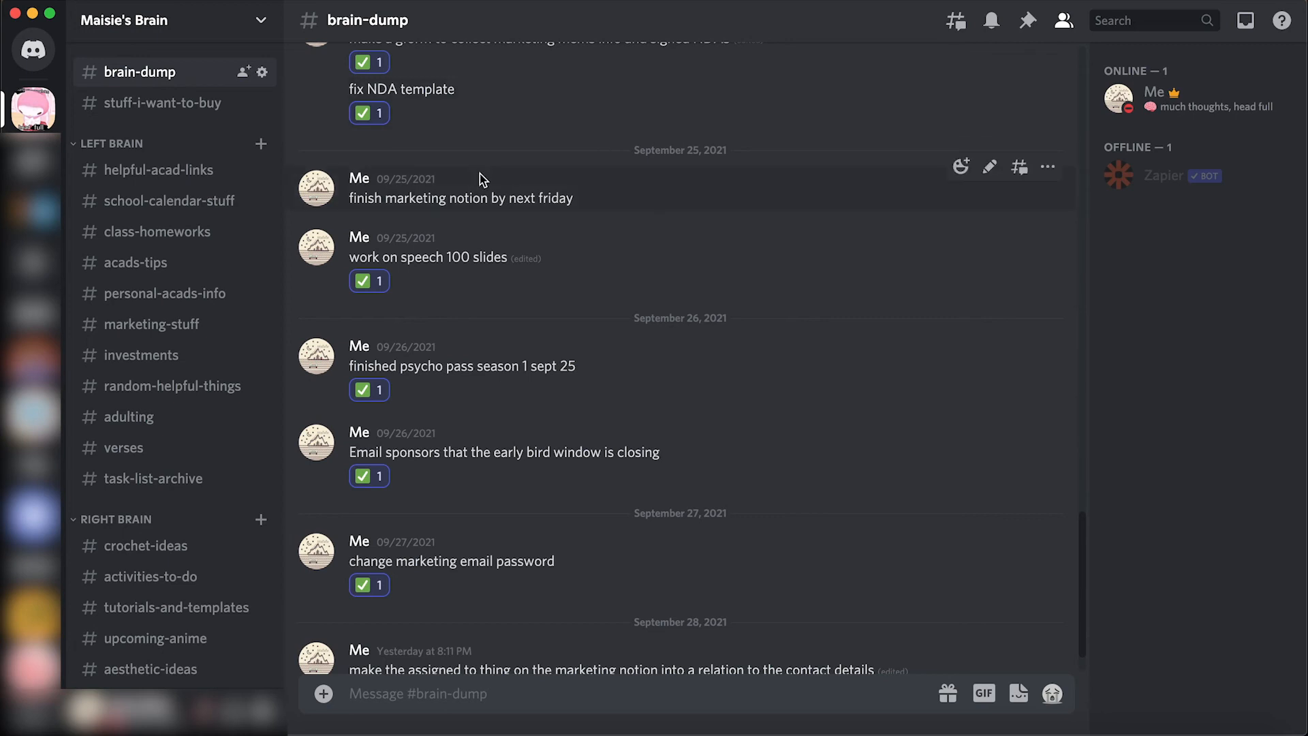
pyautogui.scroll(-1, 480, 178)
pyautogui.scroll(2, 471, 204)
pyautogui.scroll(1, 473, 208)
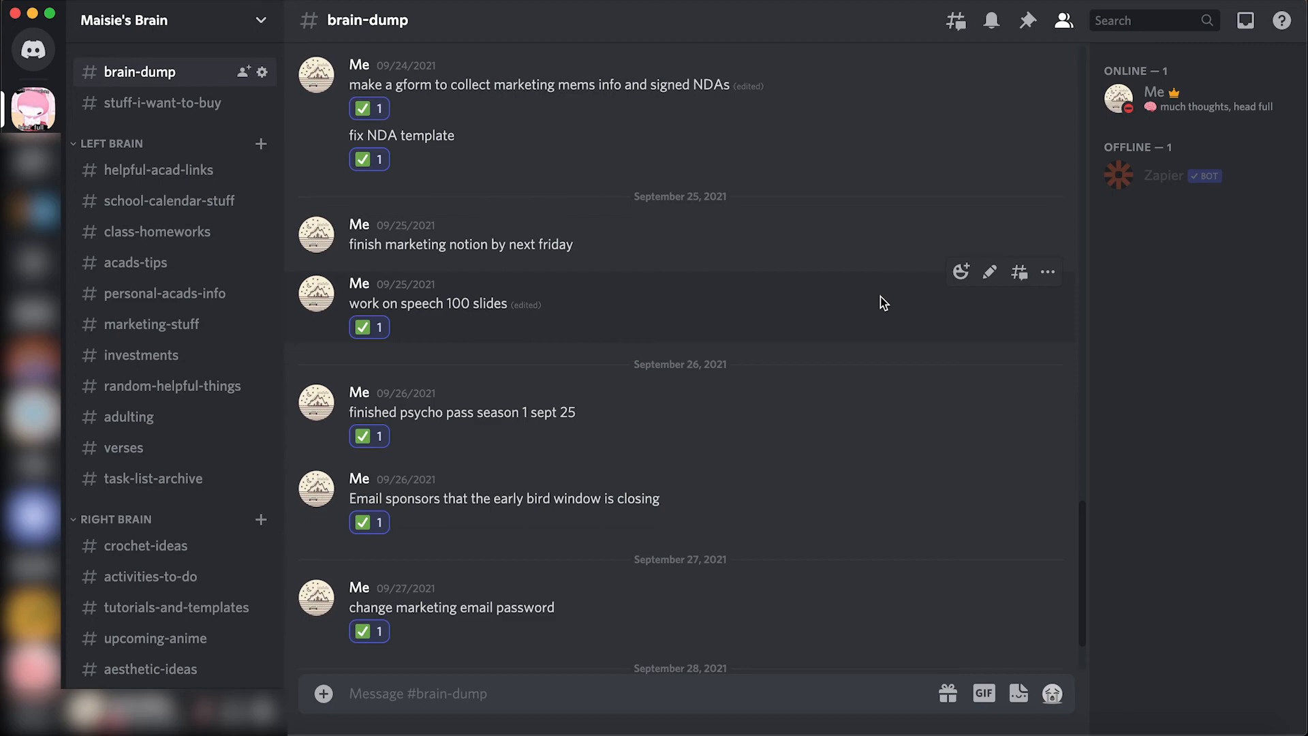
pyautogui.scroll(1, 514, 362)
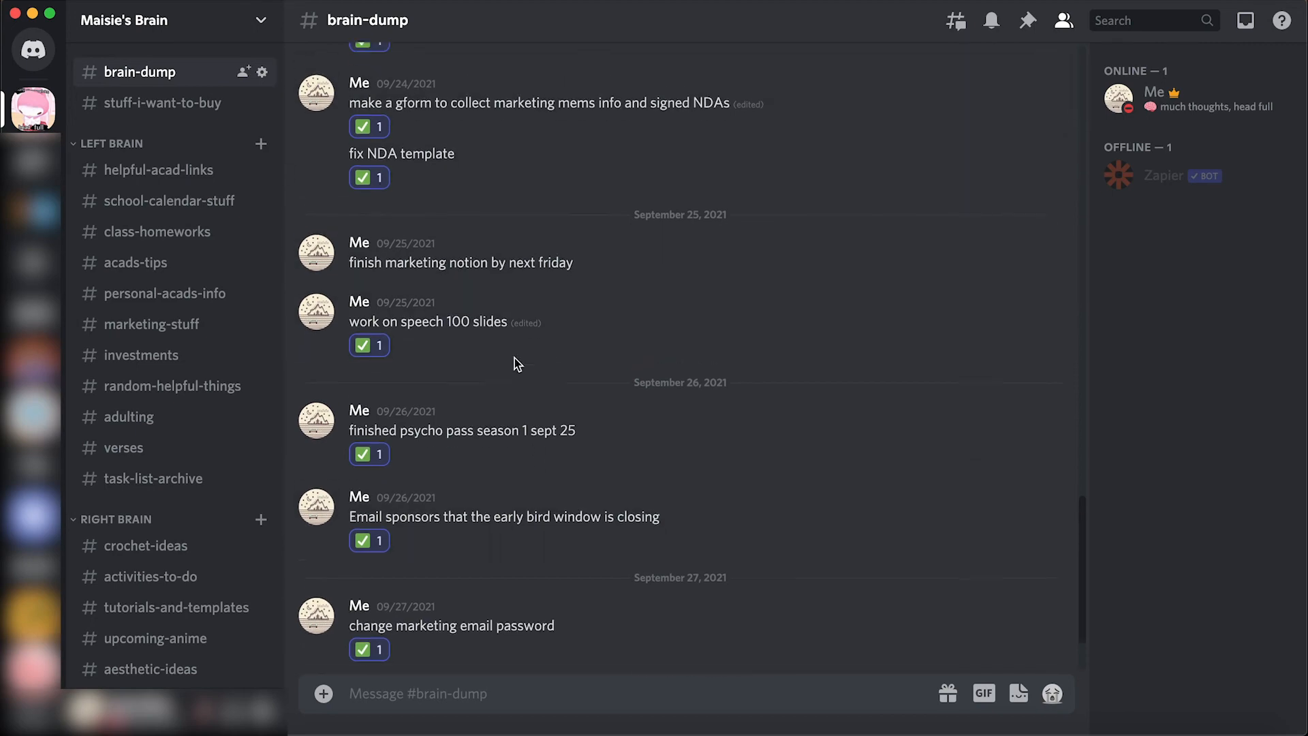
# Open the stuff-i-want-to-buy channel and browse the saved product screenshots back to August 23, 2021.
pyautogui.click(185, 112)
pyautogui.scroll(10, 440, 234)
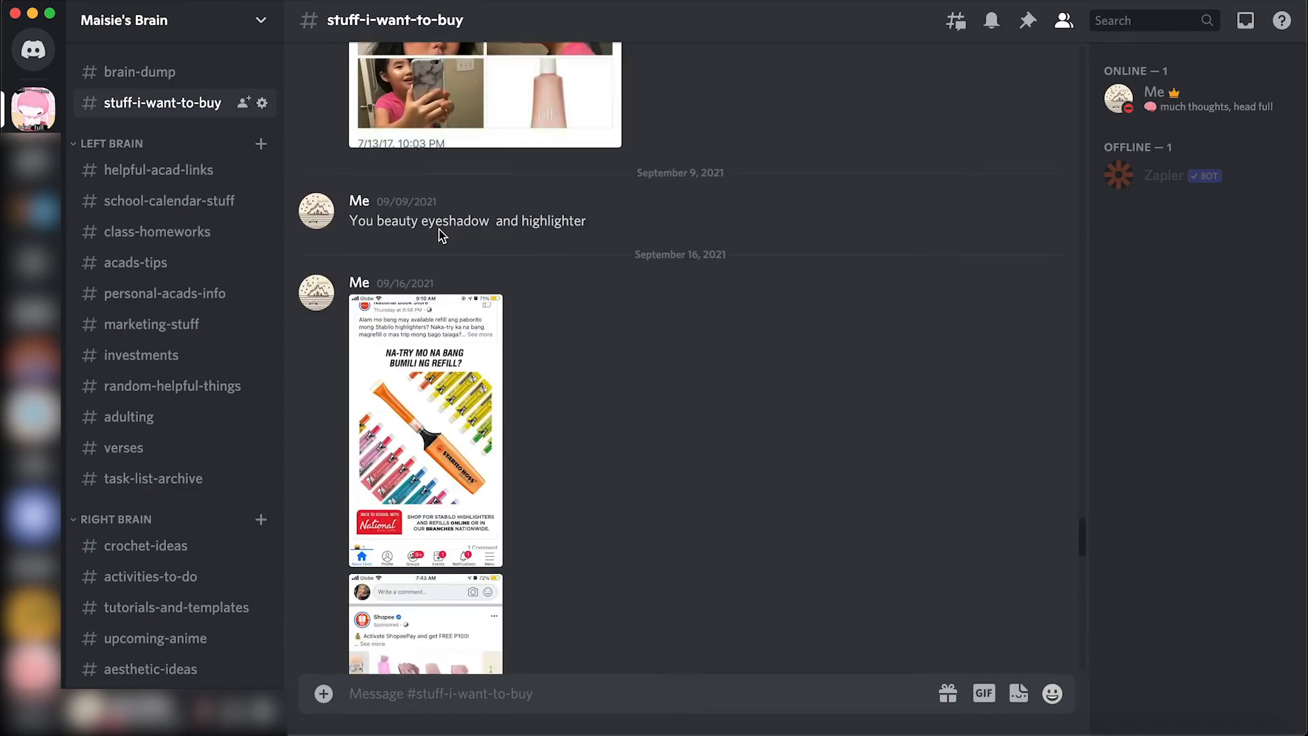
pyautogui.scroll(15, 439, 235)
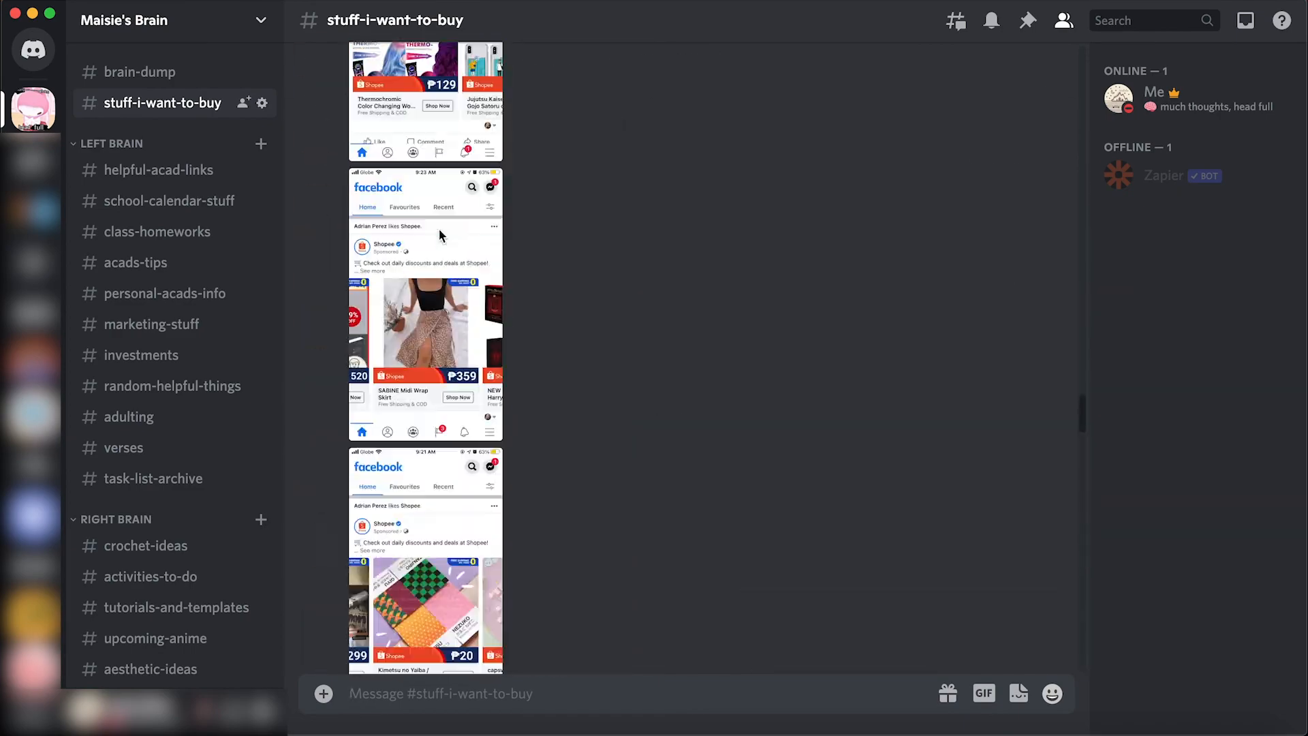
pyautogui.scroll(15, 440, 233)
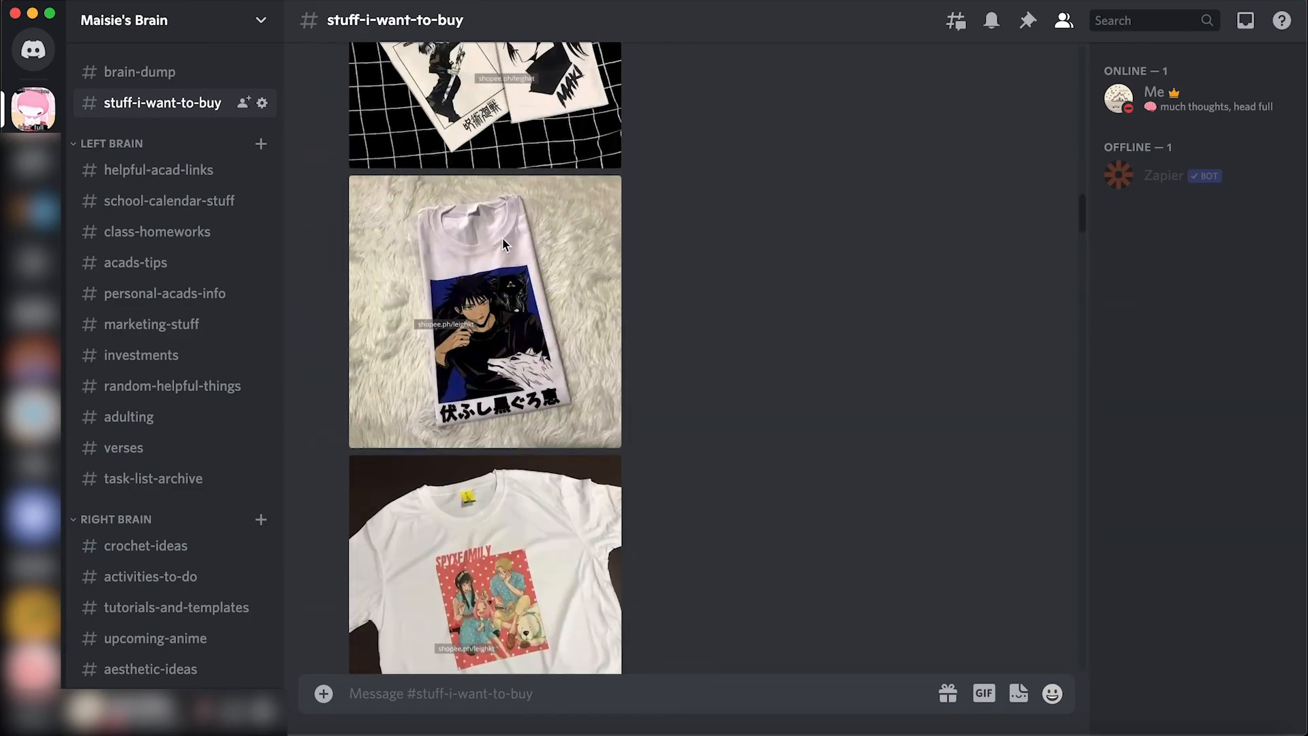
pyautogui.scroll(5, 405, 233)
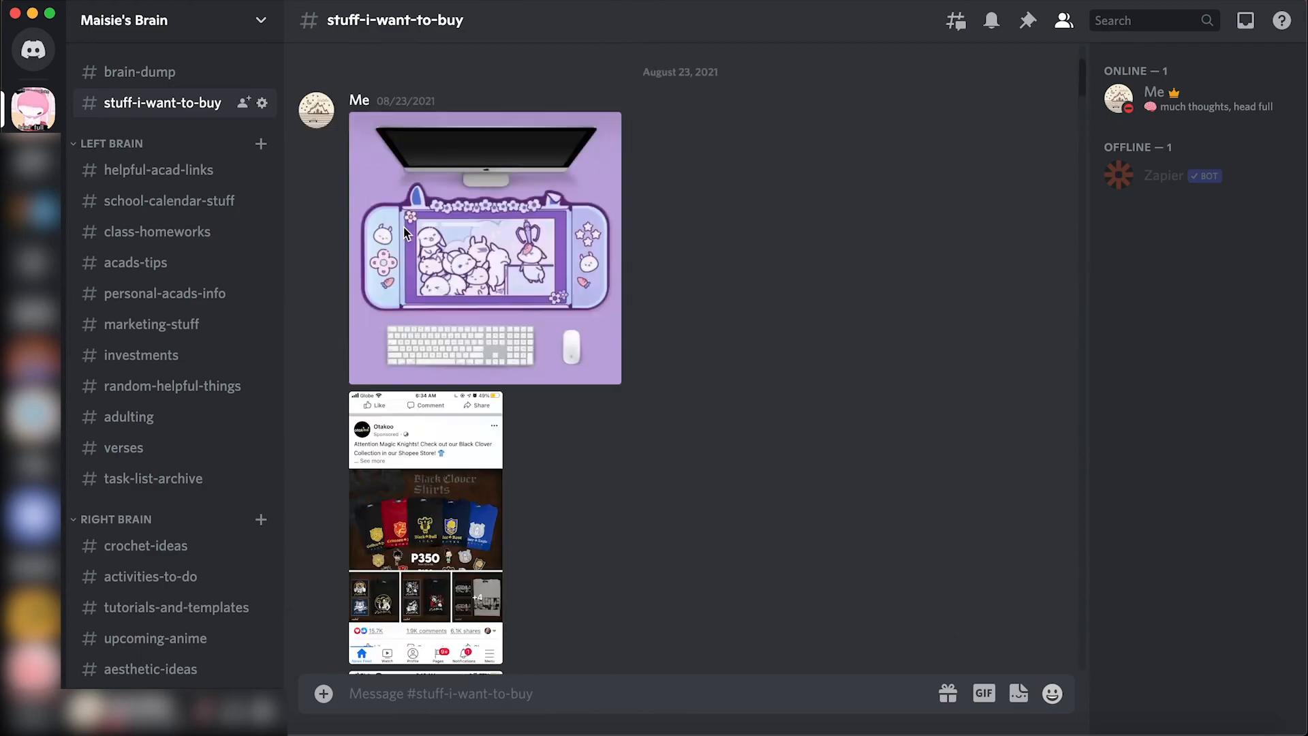
pyautogui.scroll(-5, 514, 453)
pyautogui.scroll(-15, 516, 458)
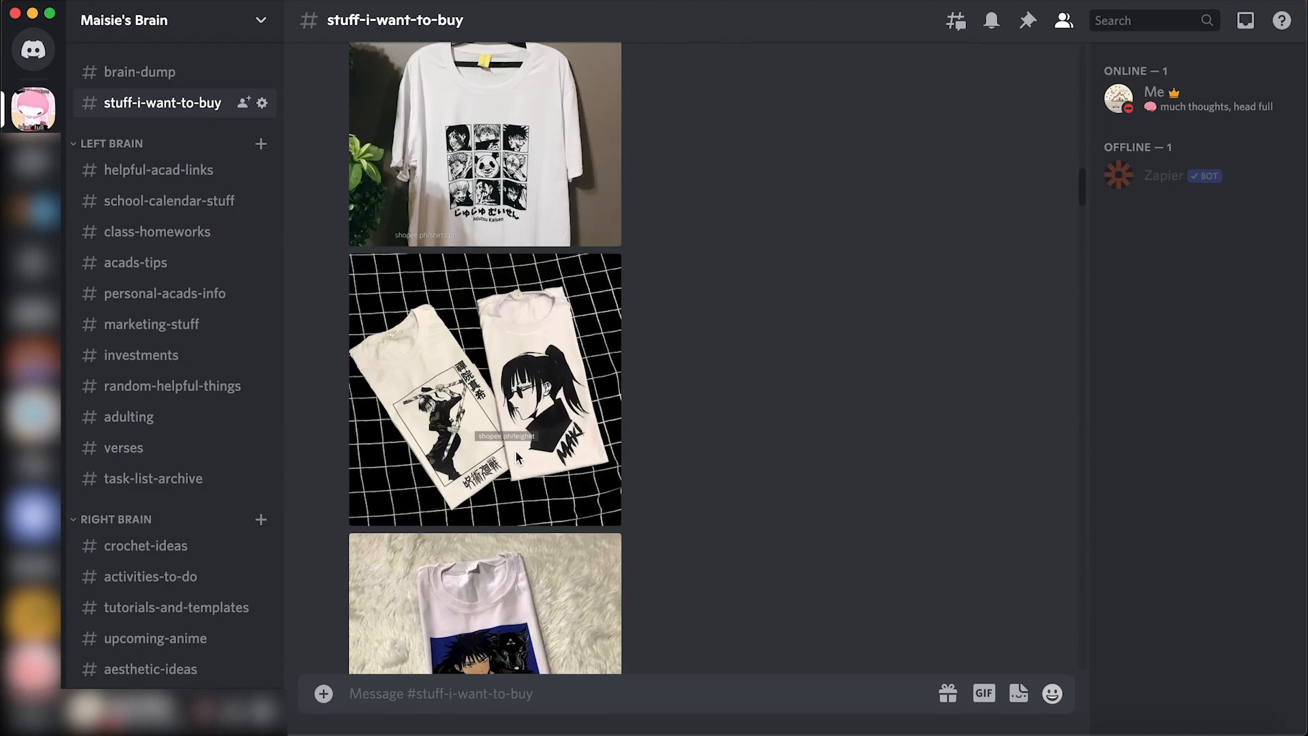
pyautogui.scroll(-15, 515, 457)
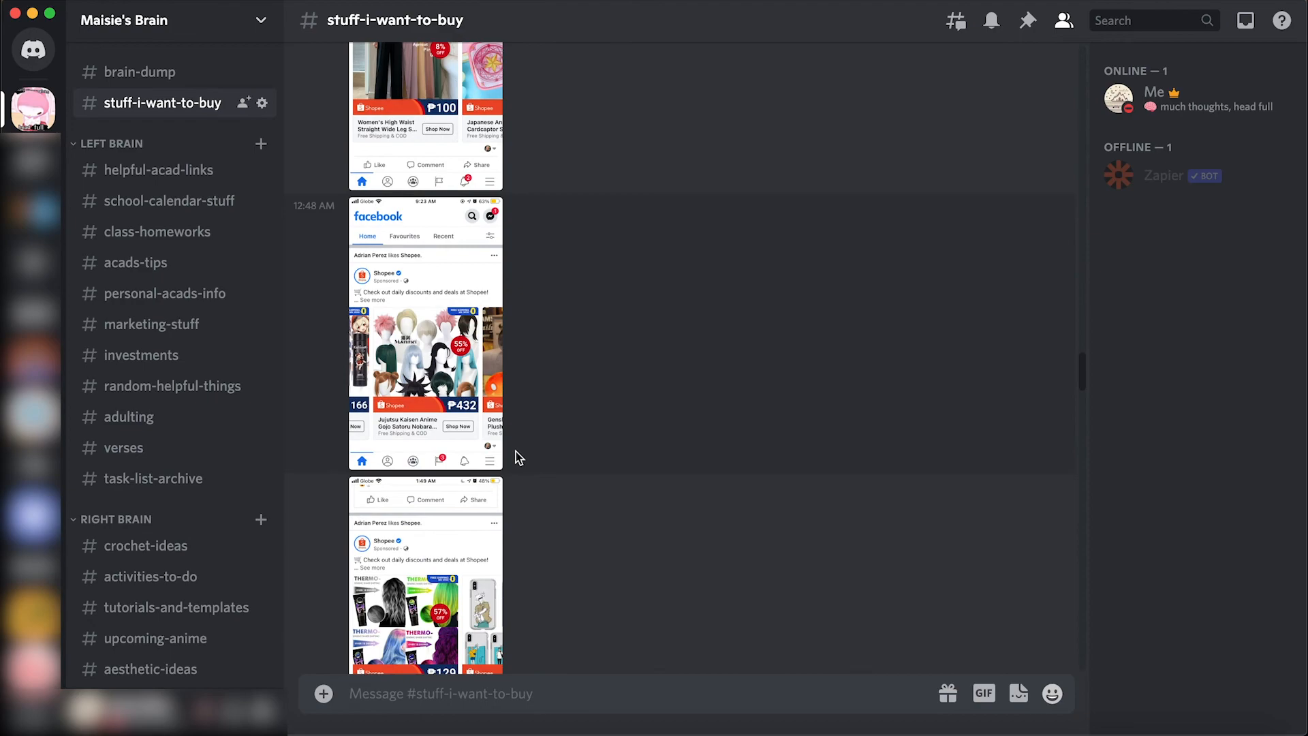
pyautogui.scroll(-10, 502, 321)
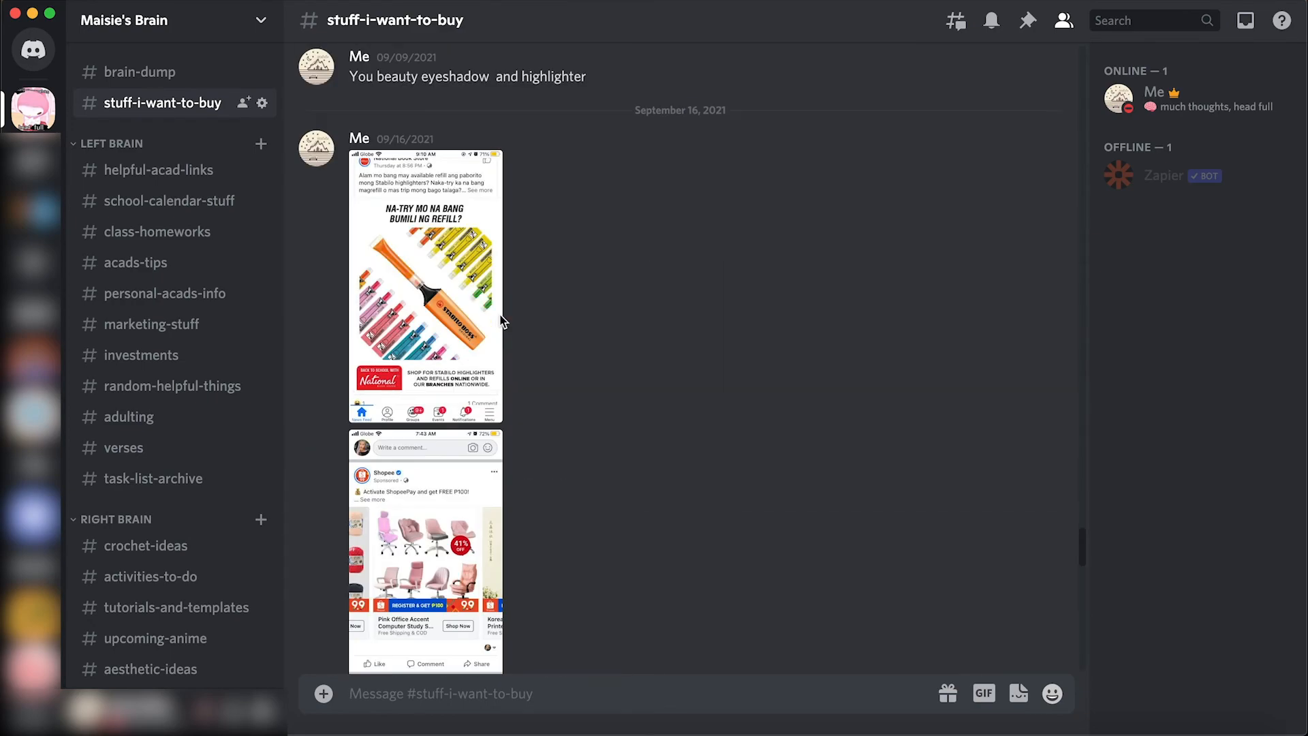
# View the Stabilo highlighter refill screenshot from September 16, 2021 enlarged and close it.
pyautogui.scroll(1, 502, 321)
pyautogui.click(427, 318)
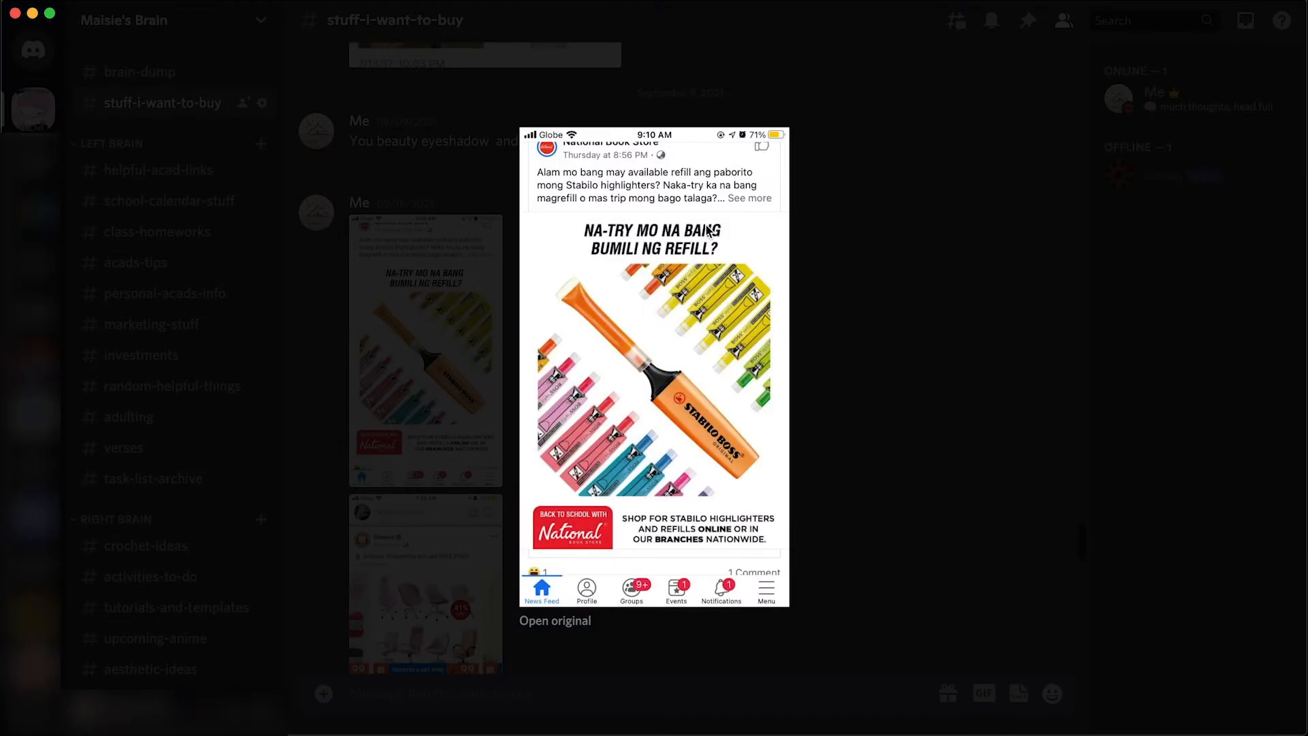
pyautogui.click(835, 319)
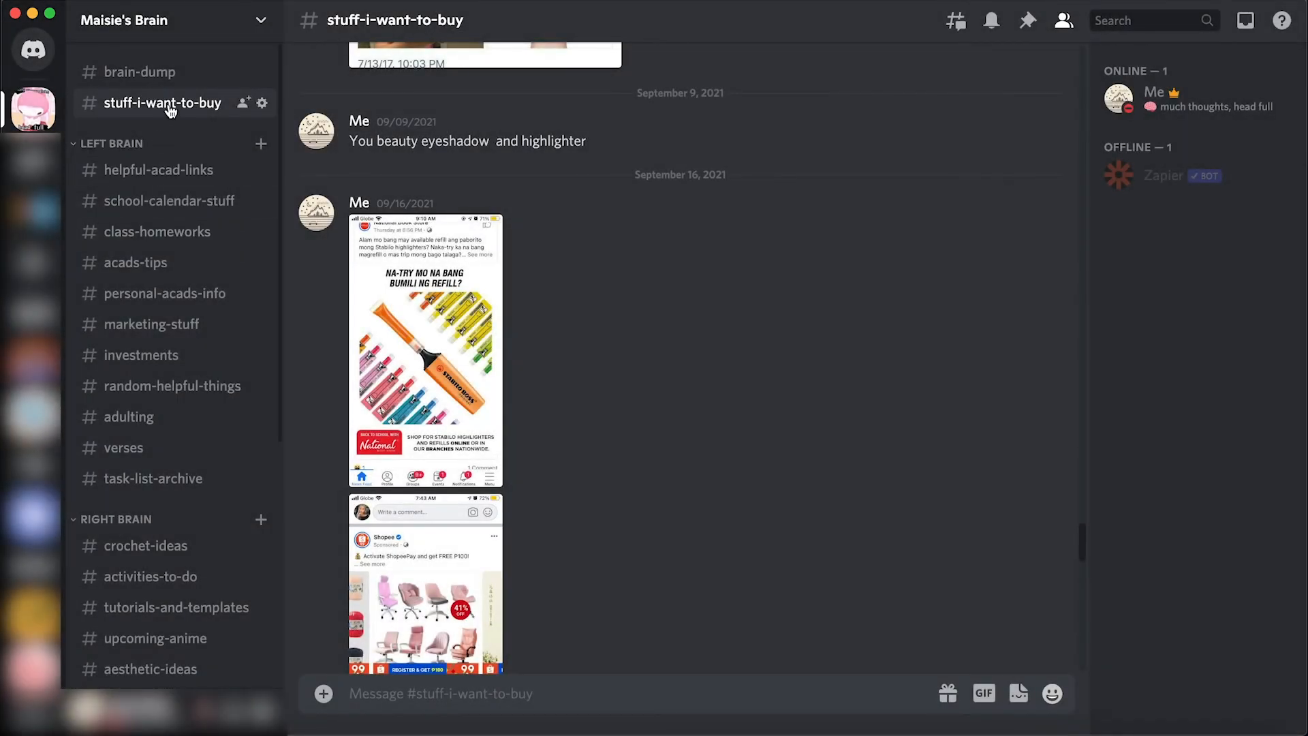
# View the helpful-acad-links channel and the enlarged "Dates to Remember" image in school-calendar-stuff.
pyautogui.click(170, 173)
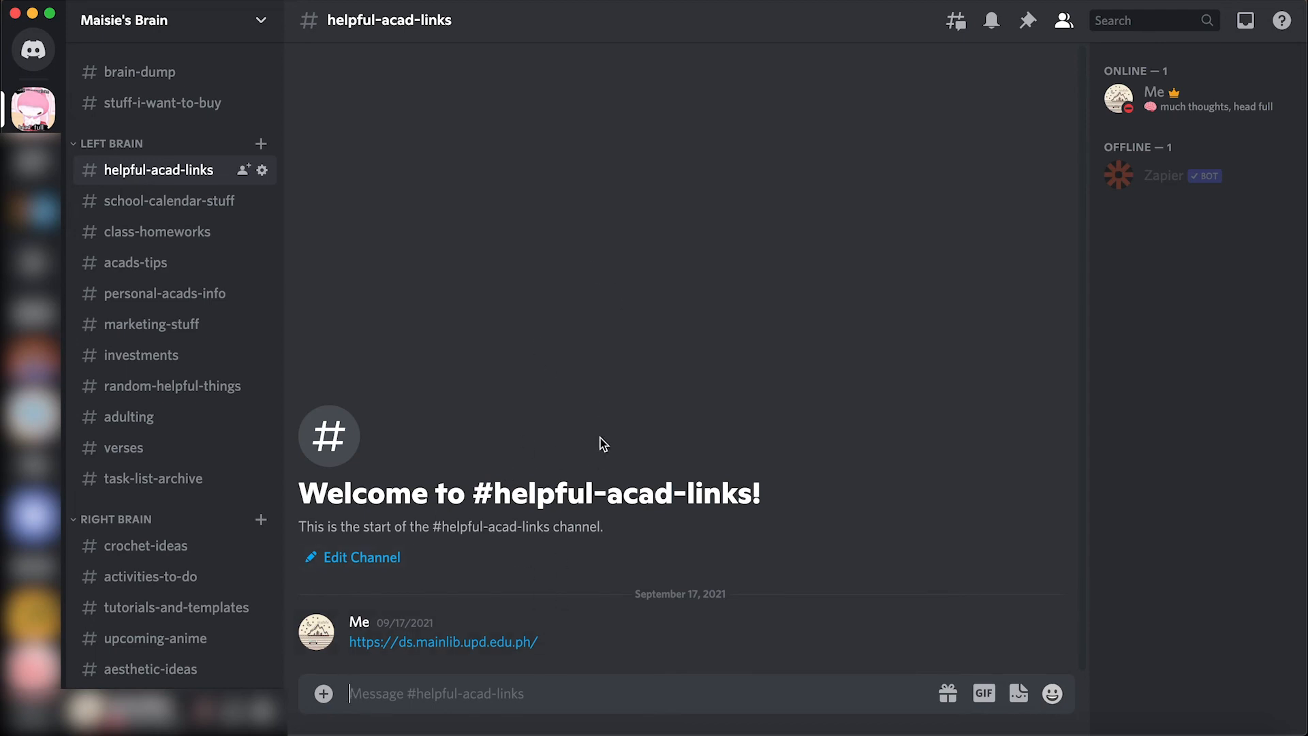
pyautogui.click(138, 204)
pyautogui.click(538, 462)
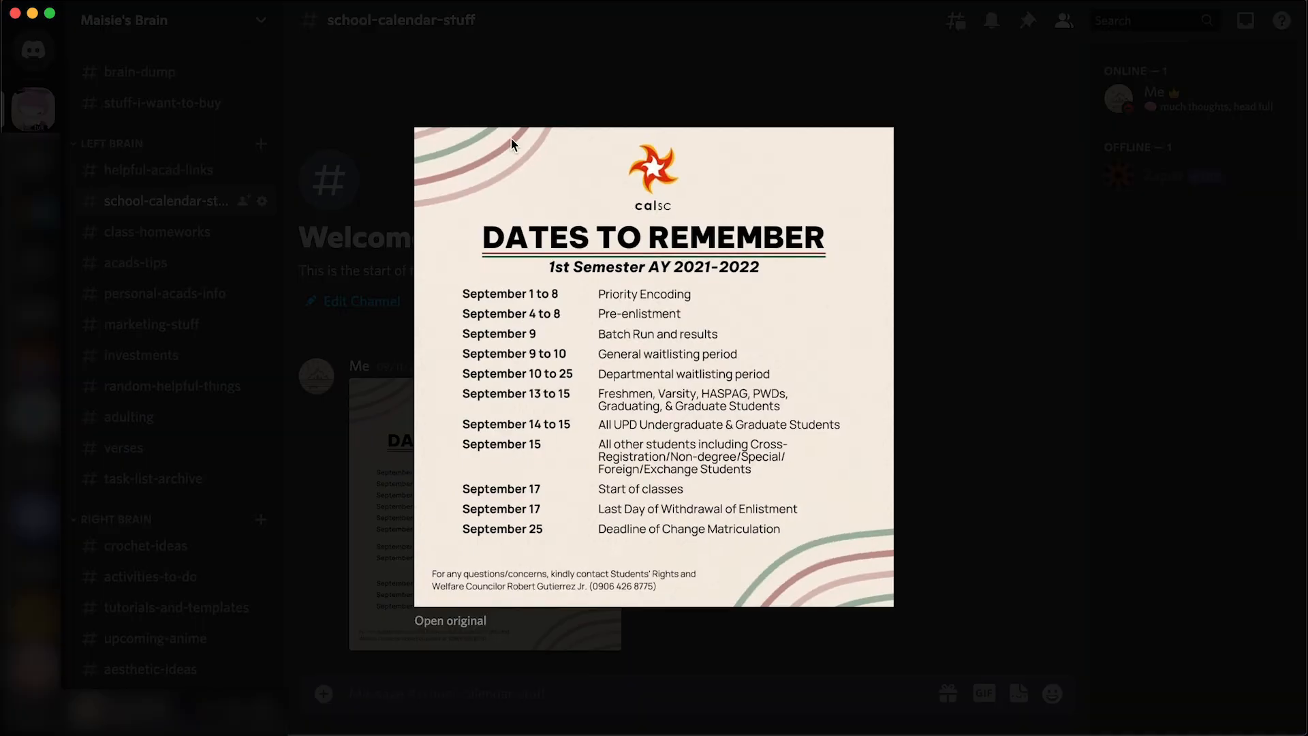
pyautogui.click(972, 296)
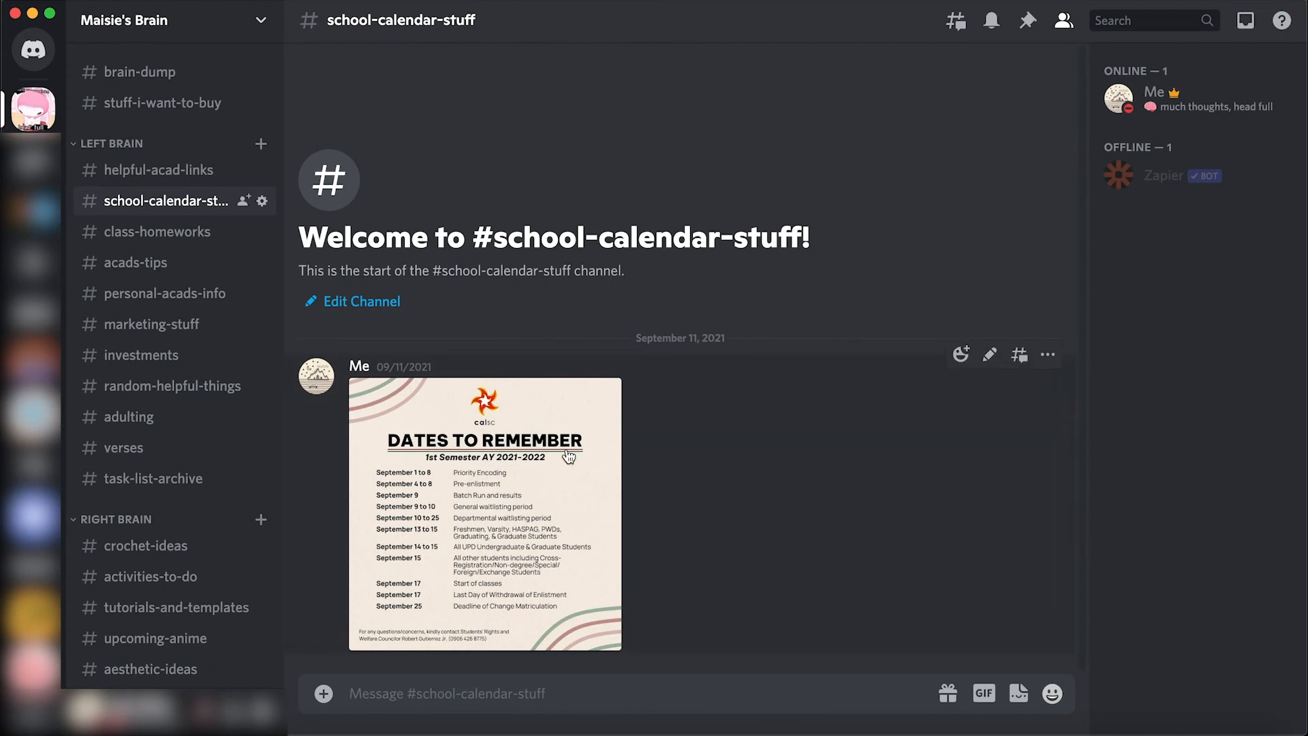
# View the homework note format in class-homeworks and the saved posts in the acads-tips channel.
pyautogui.click(190, 231)
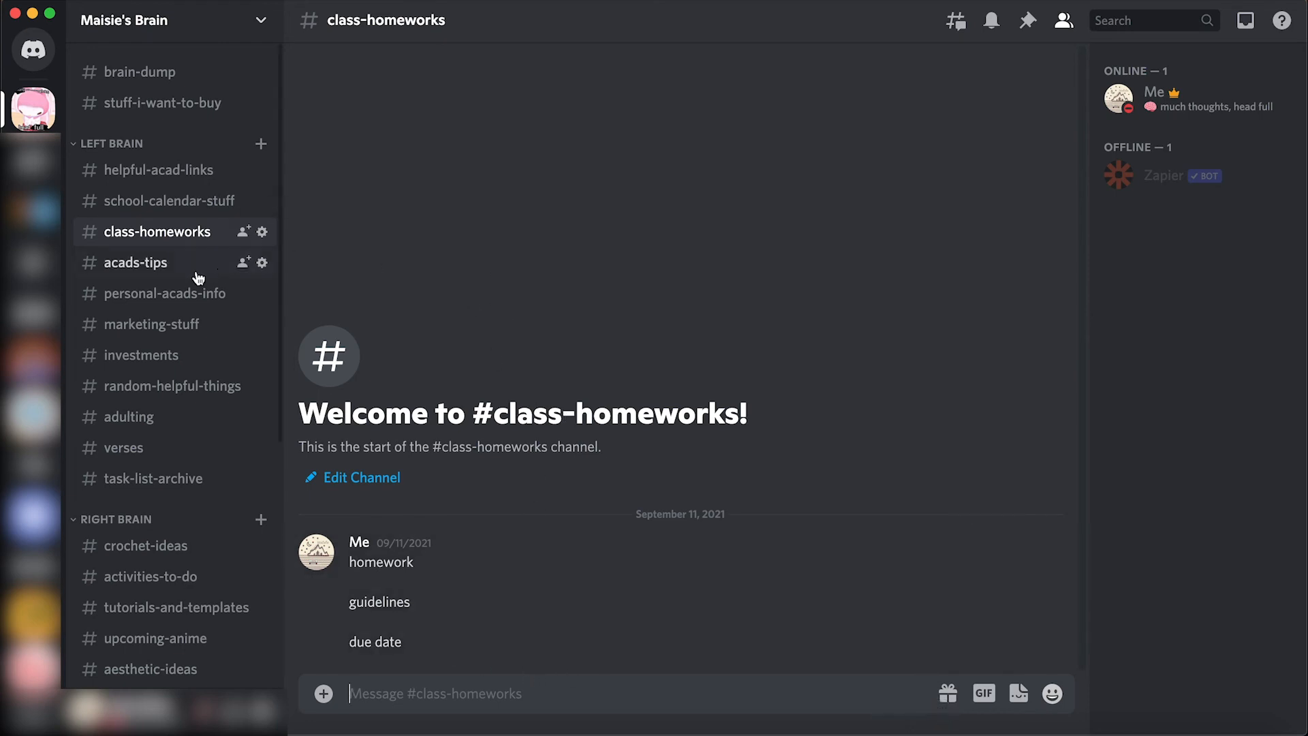
pyautogui.click(164, 265)
pyautogui.scroll(2, 632, 206)
pyautogui.scroll(5, 632, 207)
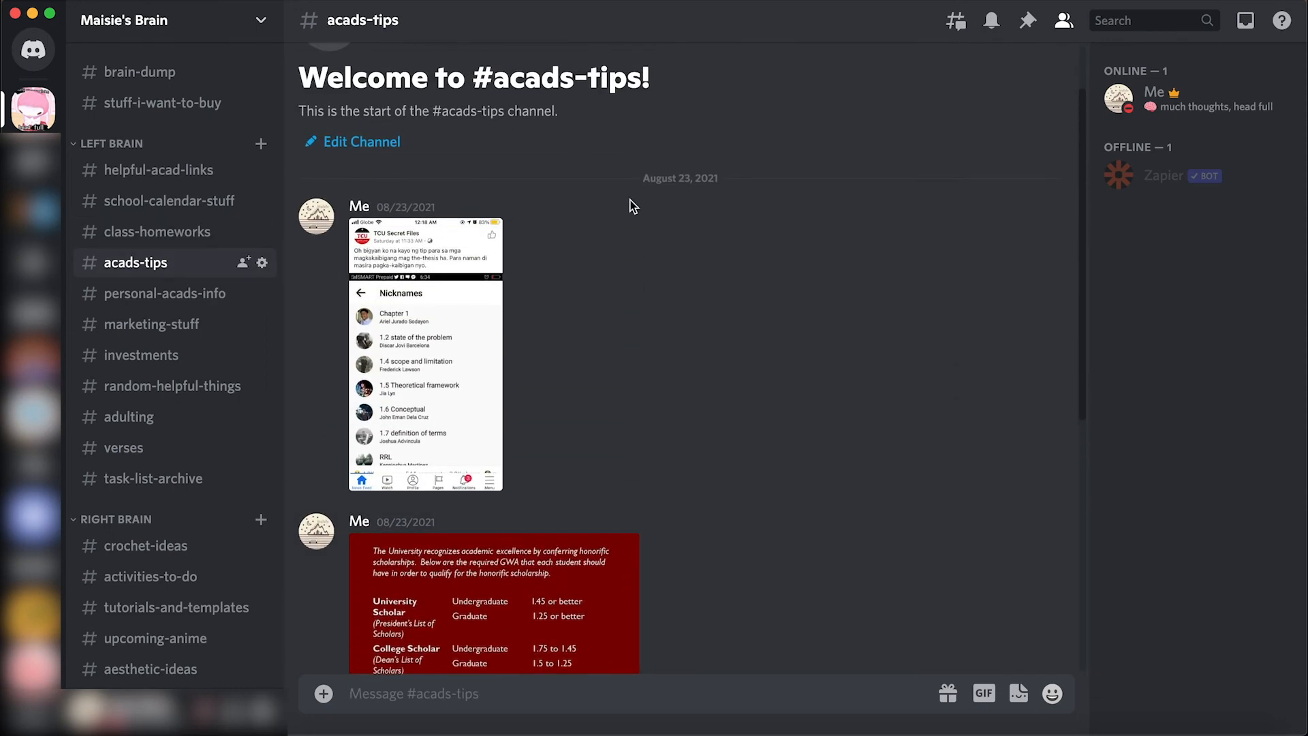
# View the thesis nicknames, honorific scholarship and dissertation timeline images in acads-tips enlarged, closing each one after viewing.
pyautogui.click(476, 286)
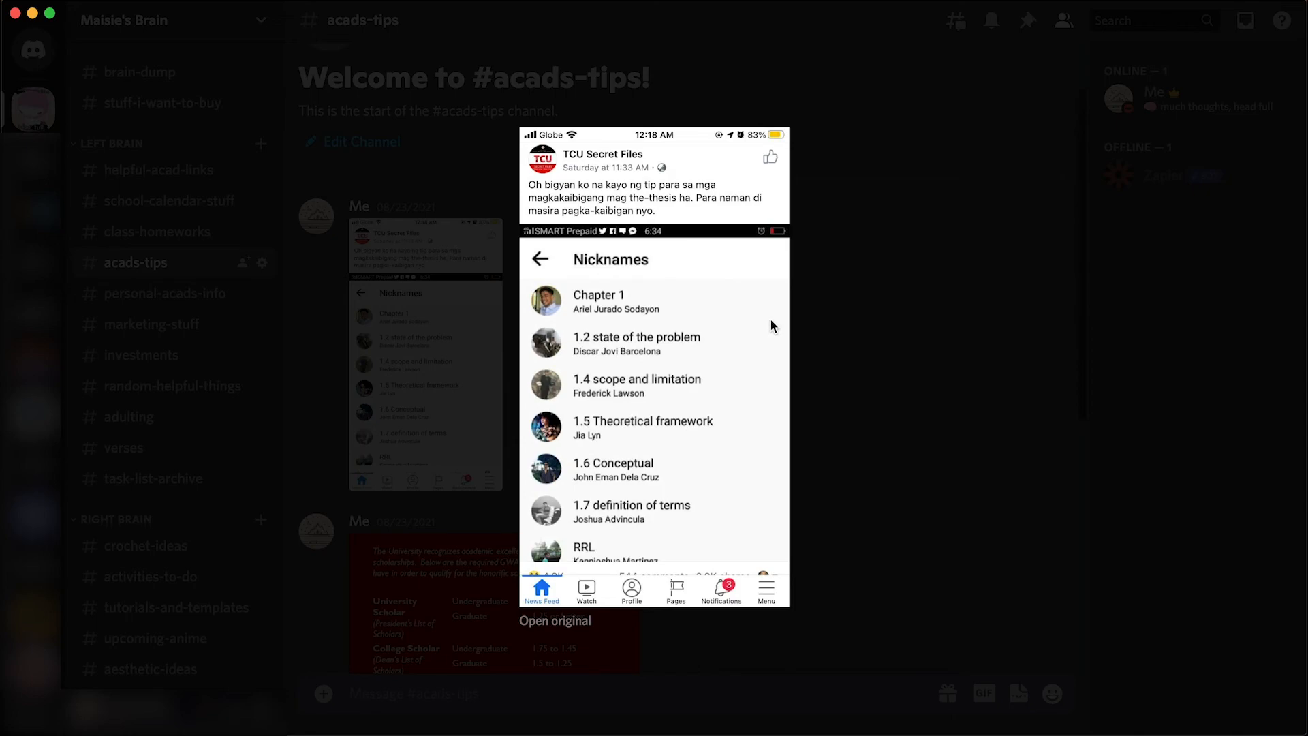
pyautogui.click(881, 331)
pyautogui.scroll(-5, 576, 487)
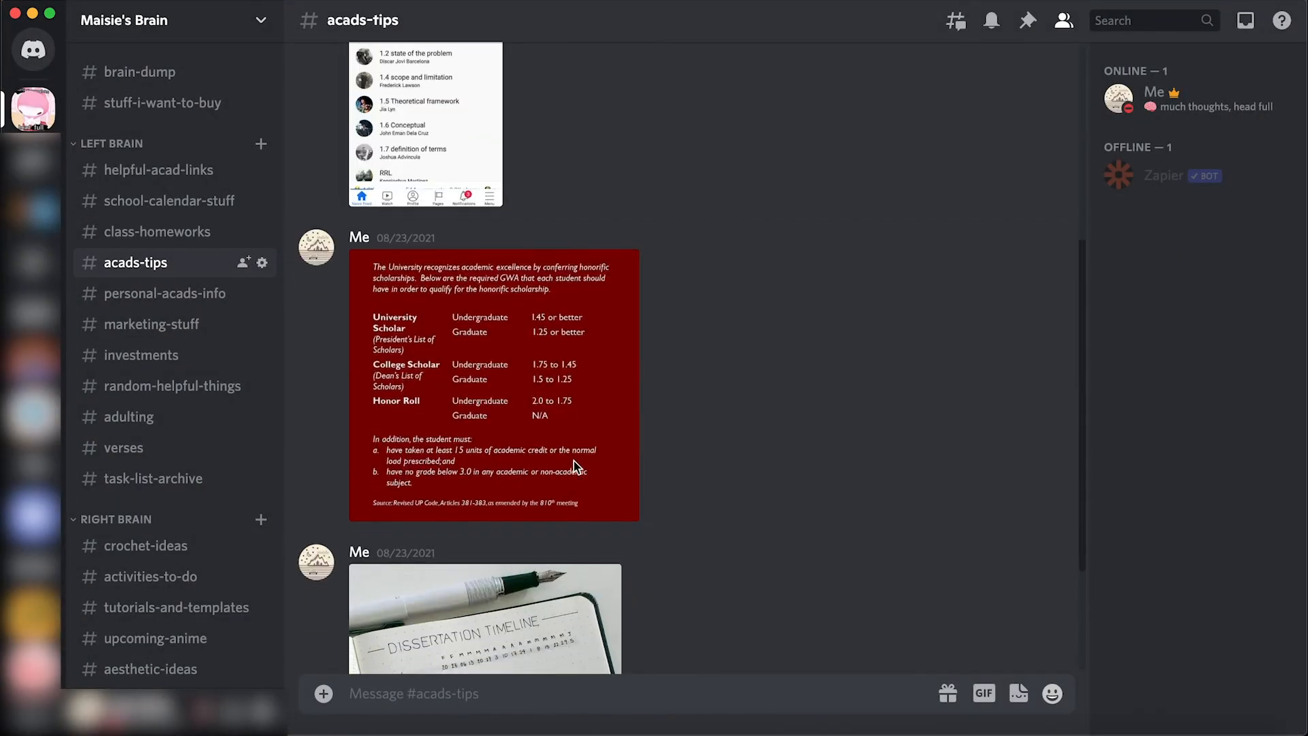
pyautogui.click(570, 453)
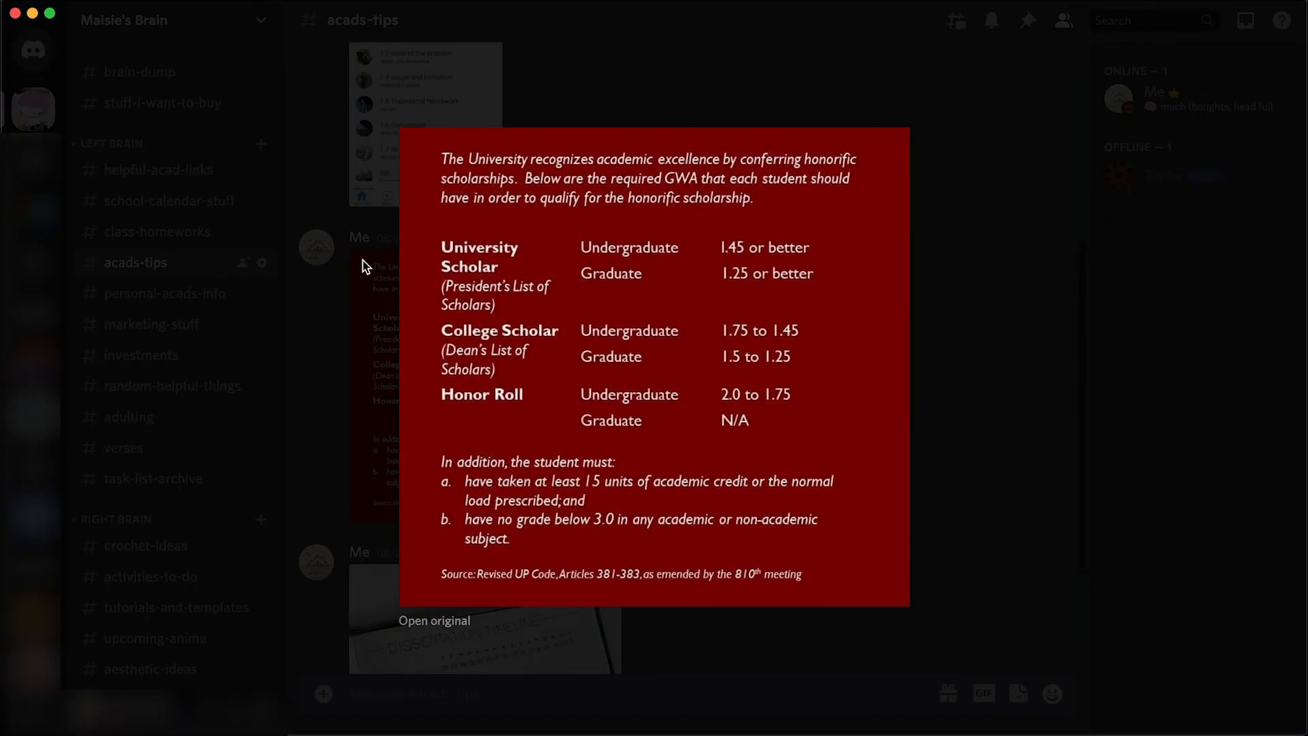
pyautogui.click(971, 226)
pyautogui.scroll(-3, 725, 420)
pyautogui.click(563, 436)
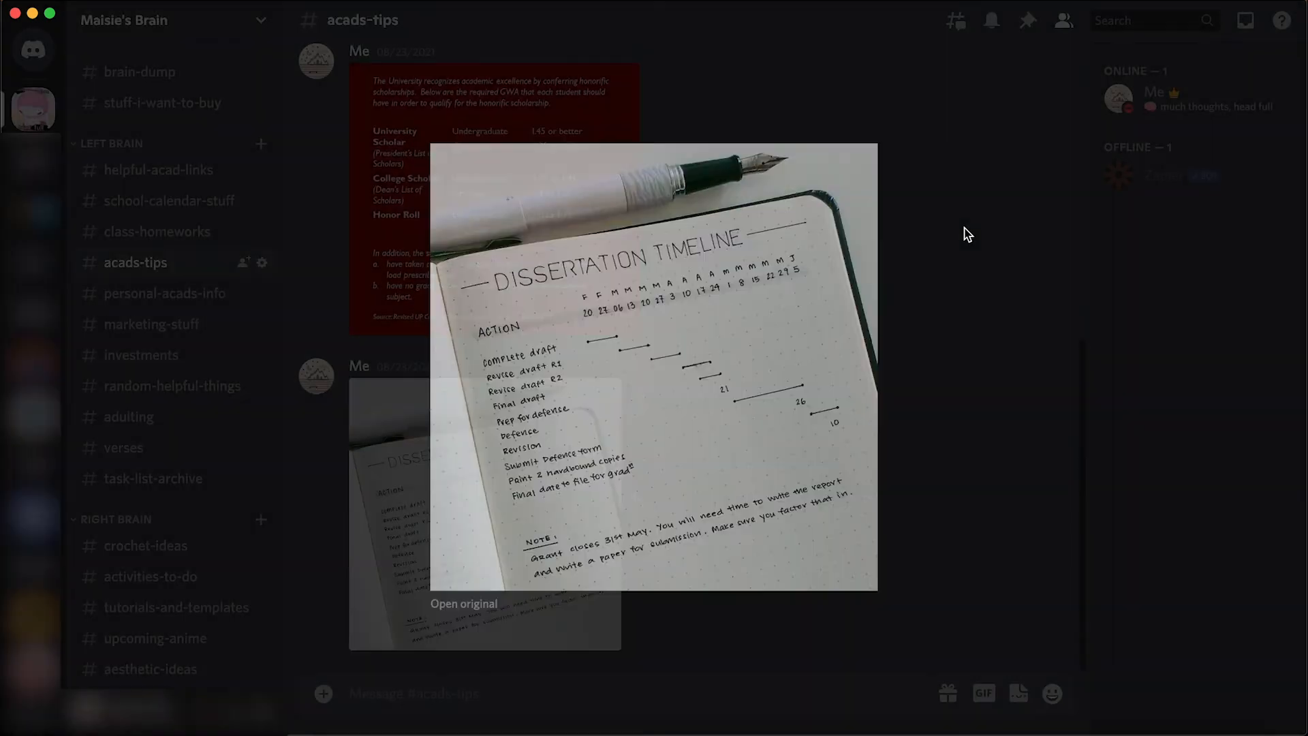
pyautogui.click(965, 232)
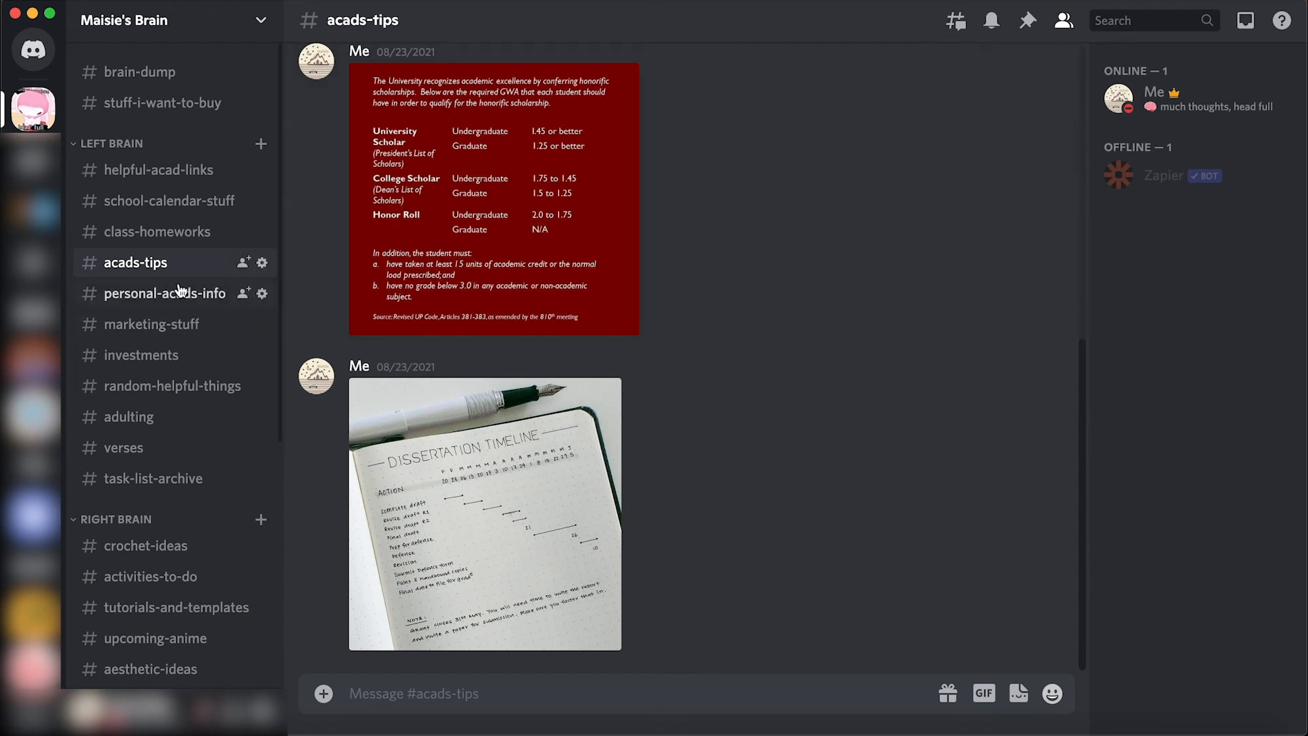
# Open the marketing-stuff channel, show the "stuff to add on the marketing notion" message in edit mode, and leave its text unchanged.
pyautogui.click(181, 334)
pyautogui.scroll(10, 613, 389)
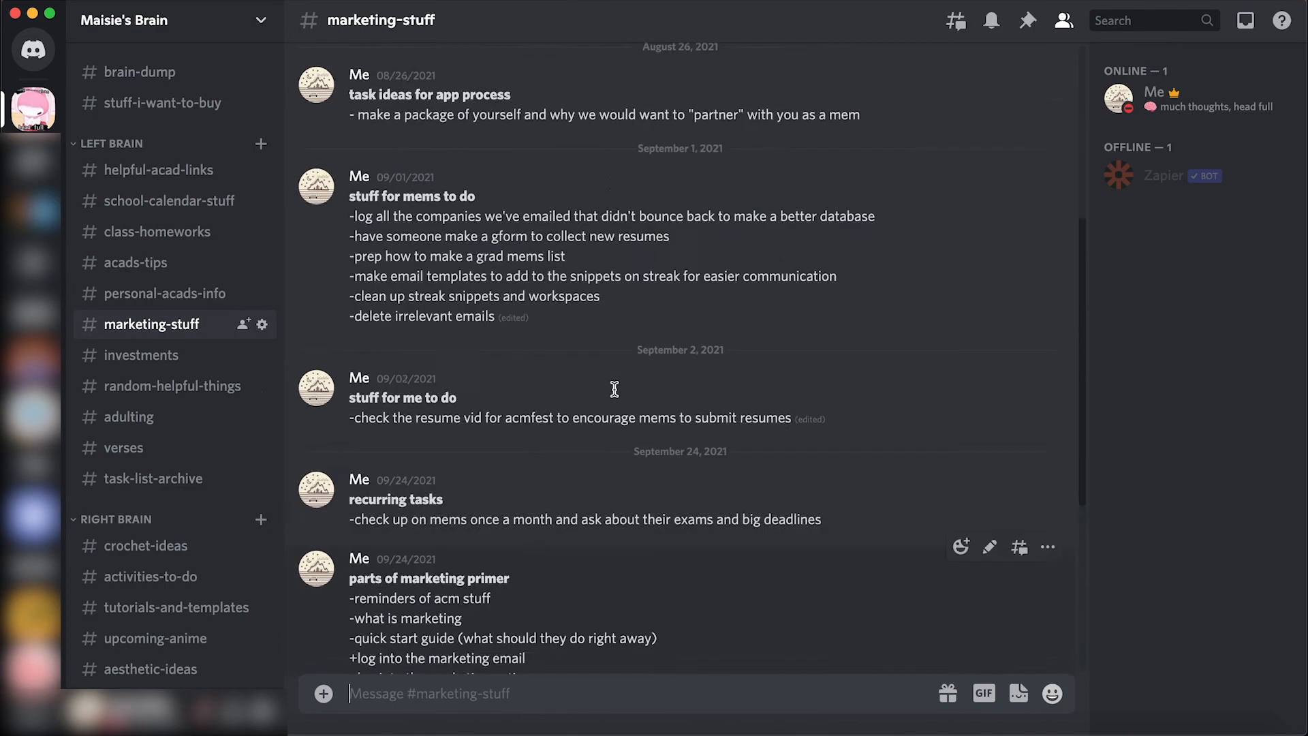
pyautogui.scroll(-3, 614, 389)
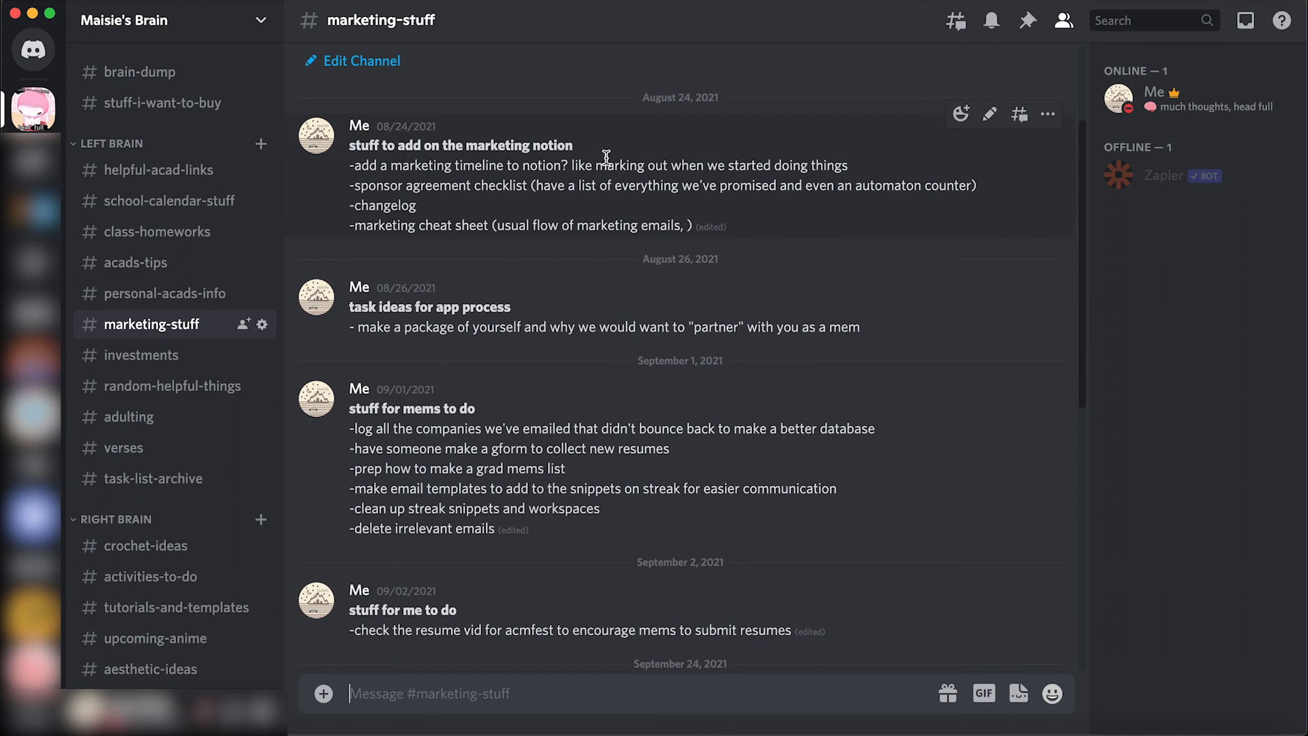
pyautogui.click(991, 117)
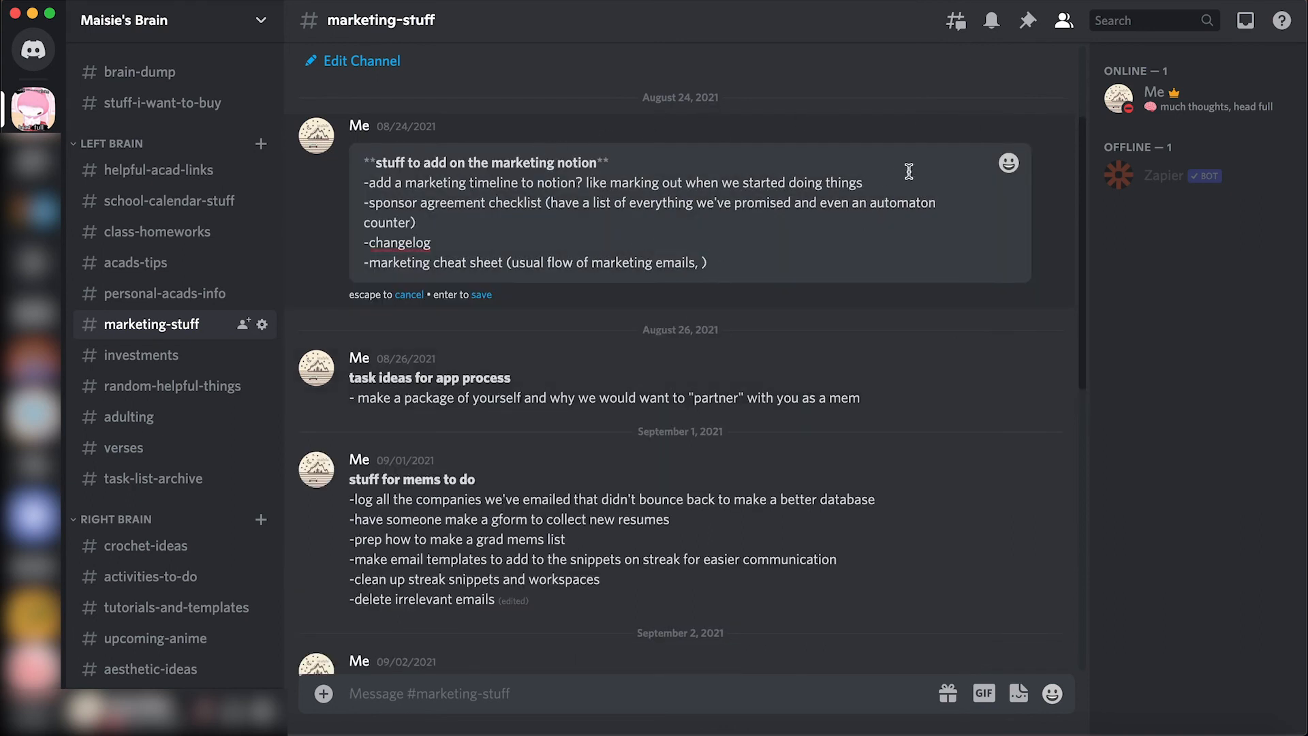
pyautogui.press('Return')
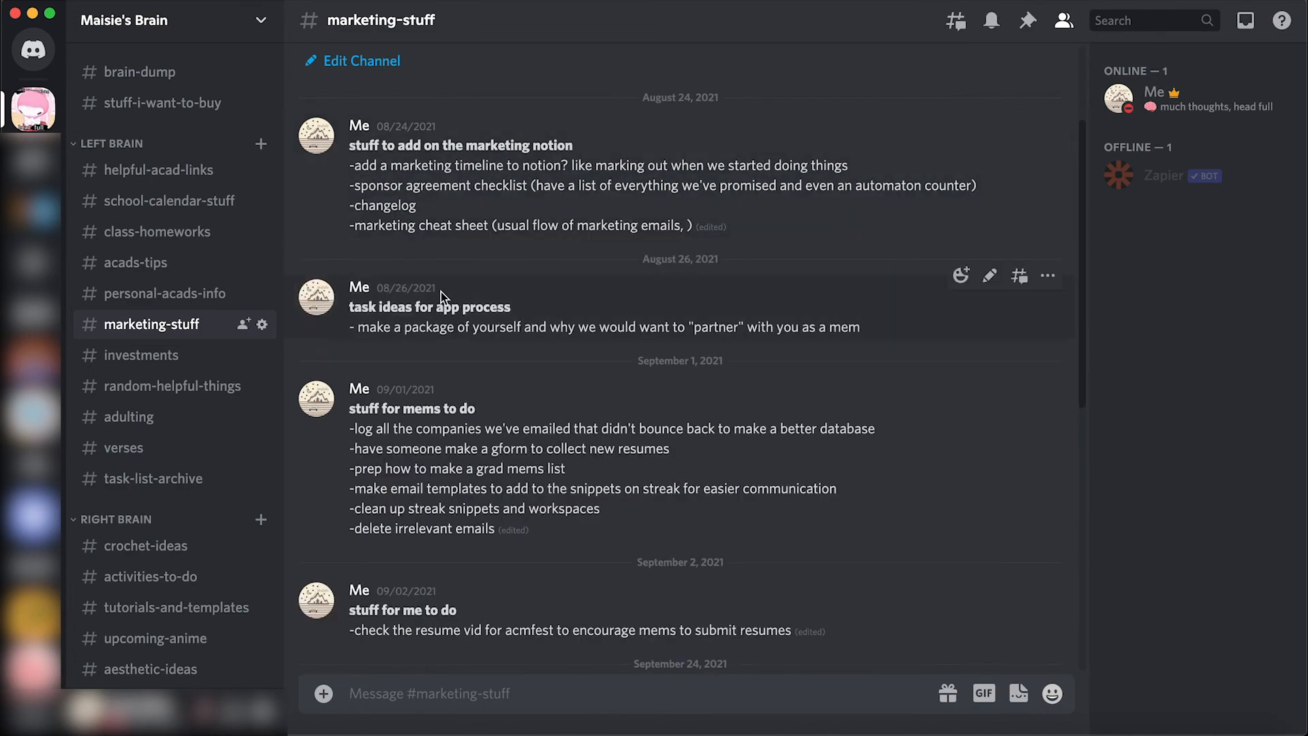
# Browse the remaining marketing-stuff notes down to the "info for marketing mems" message from September 24, 2021.
pyautogui.scroll(-10, 462, 365)
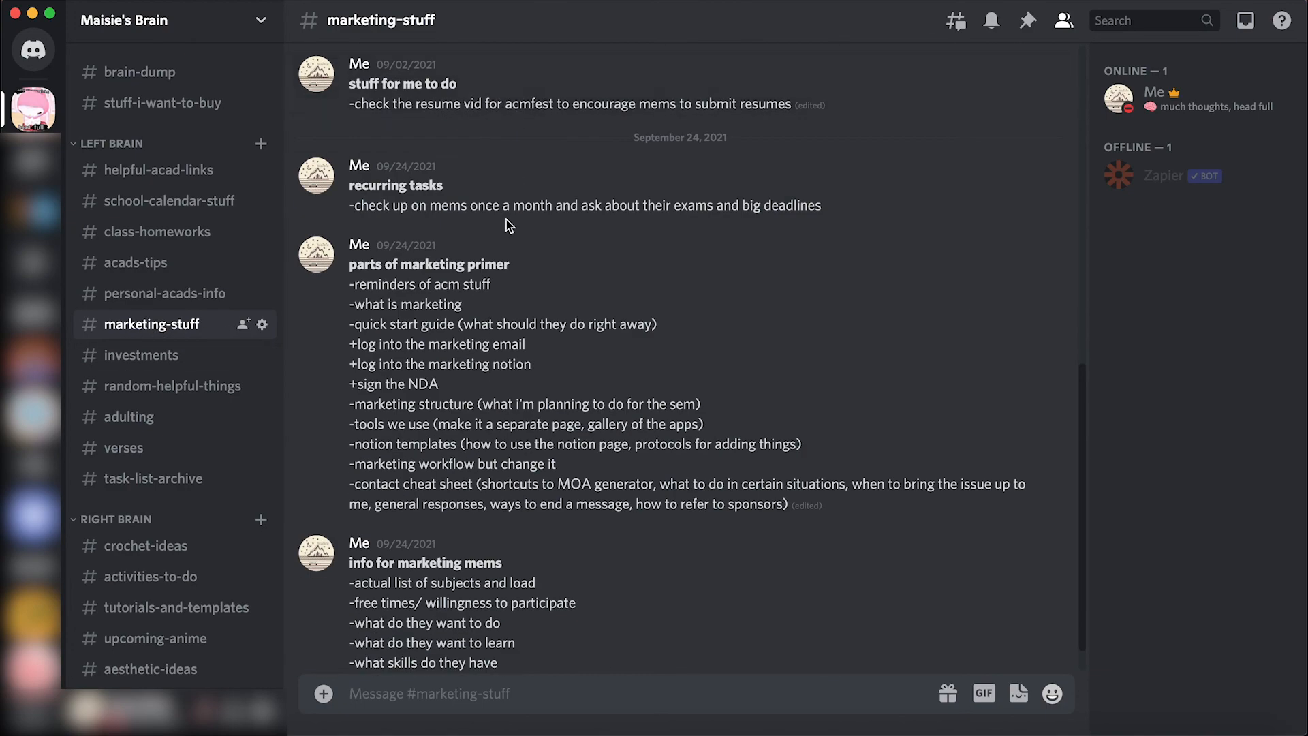
pyautogui.scroll(8, 508, 225)
pyautogui.scroll(-7, 507, 225)
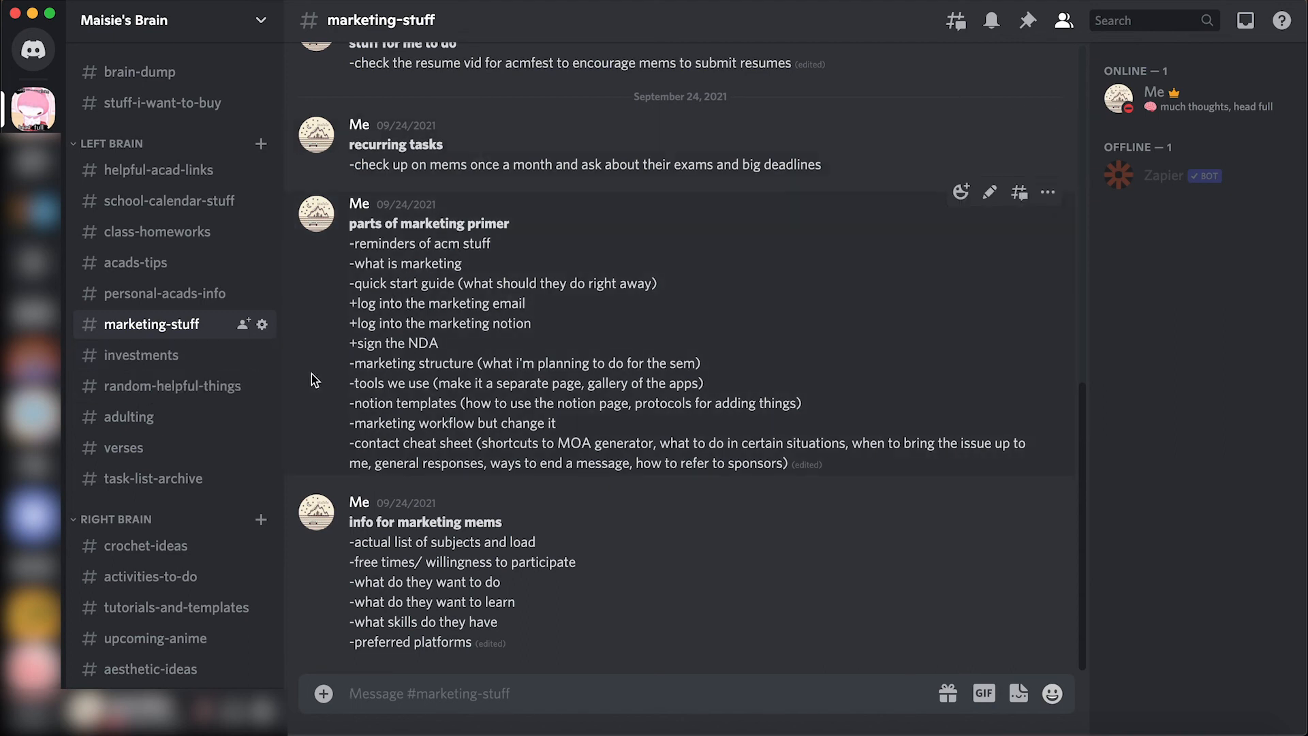
# View the TIN filing links in the adulting channel and the saved screenshots in the verses channel.
pyautogui.click(181, 412)
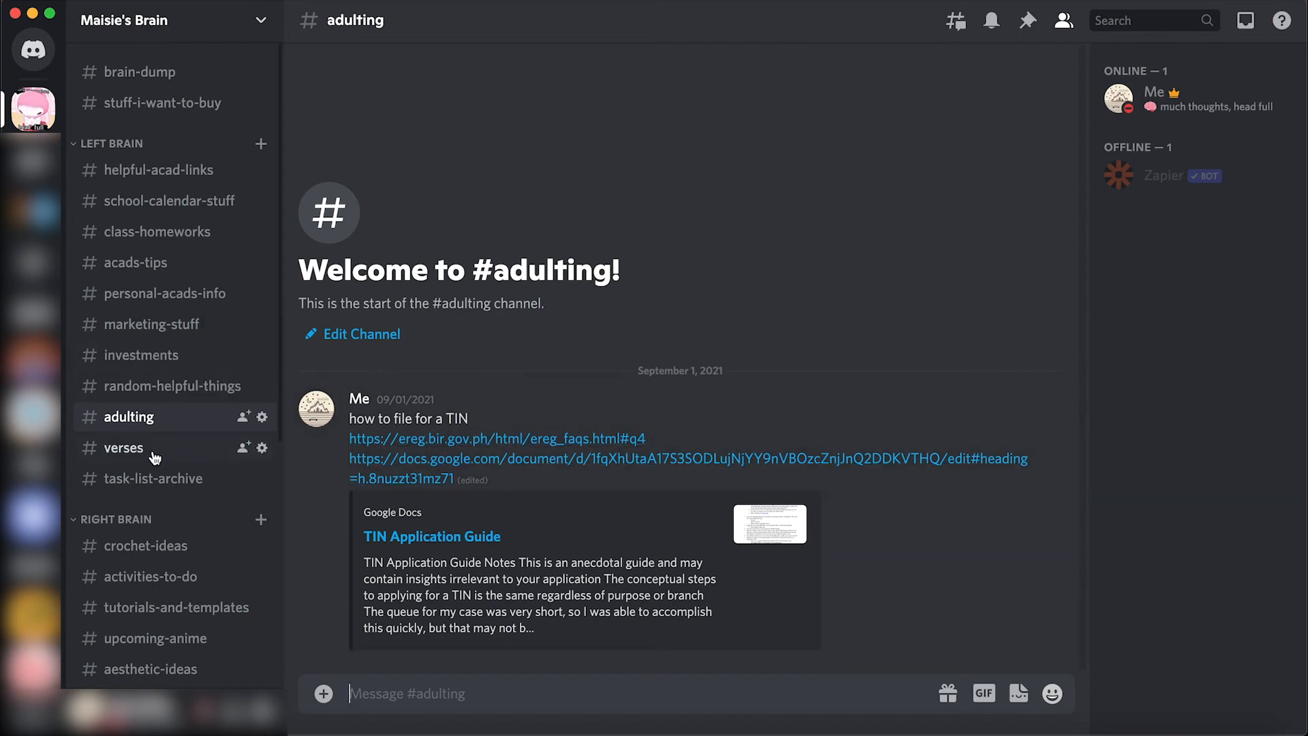
pyautogui.click(129, 447)
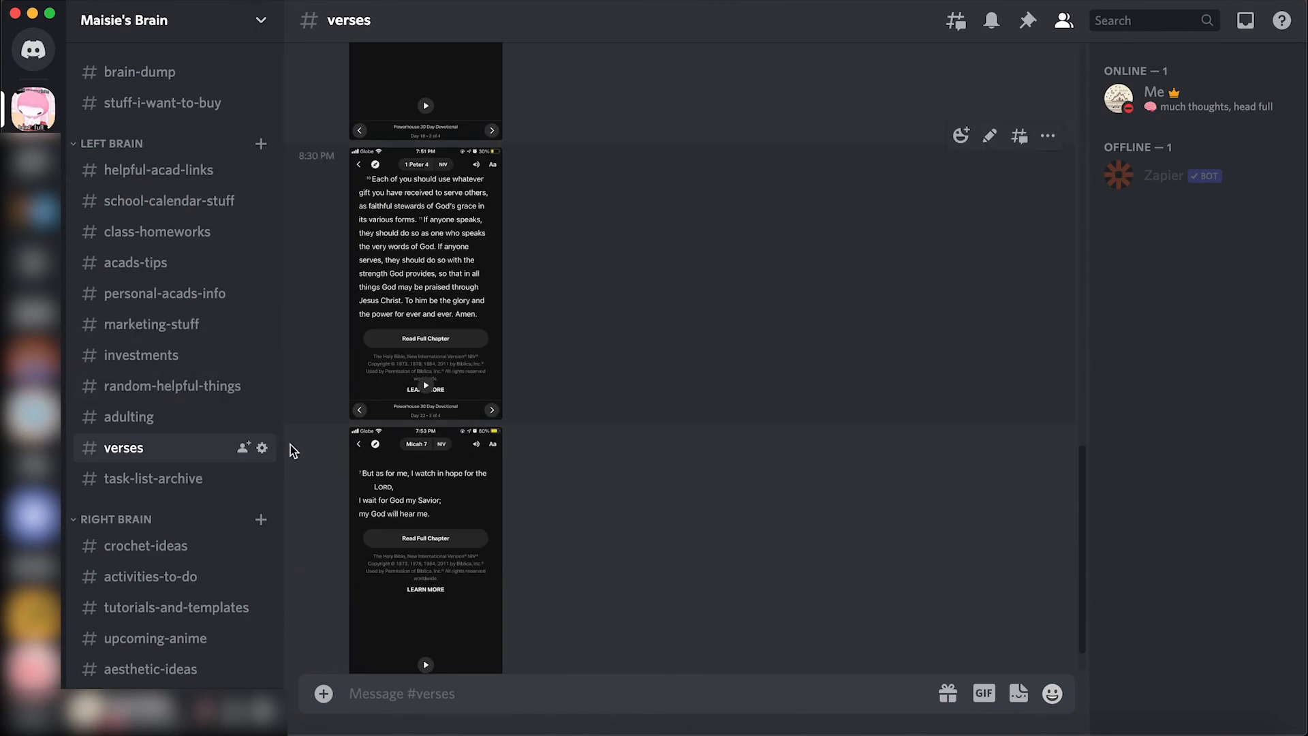
# Open the task-list-archive channel and browse the archived two-week goal lists starting from September 13, 2021.
pyautogui.click(164, 479)
pyautogui.scroll(-3, 744, 363)
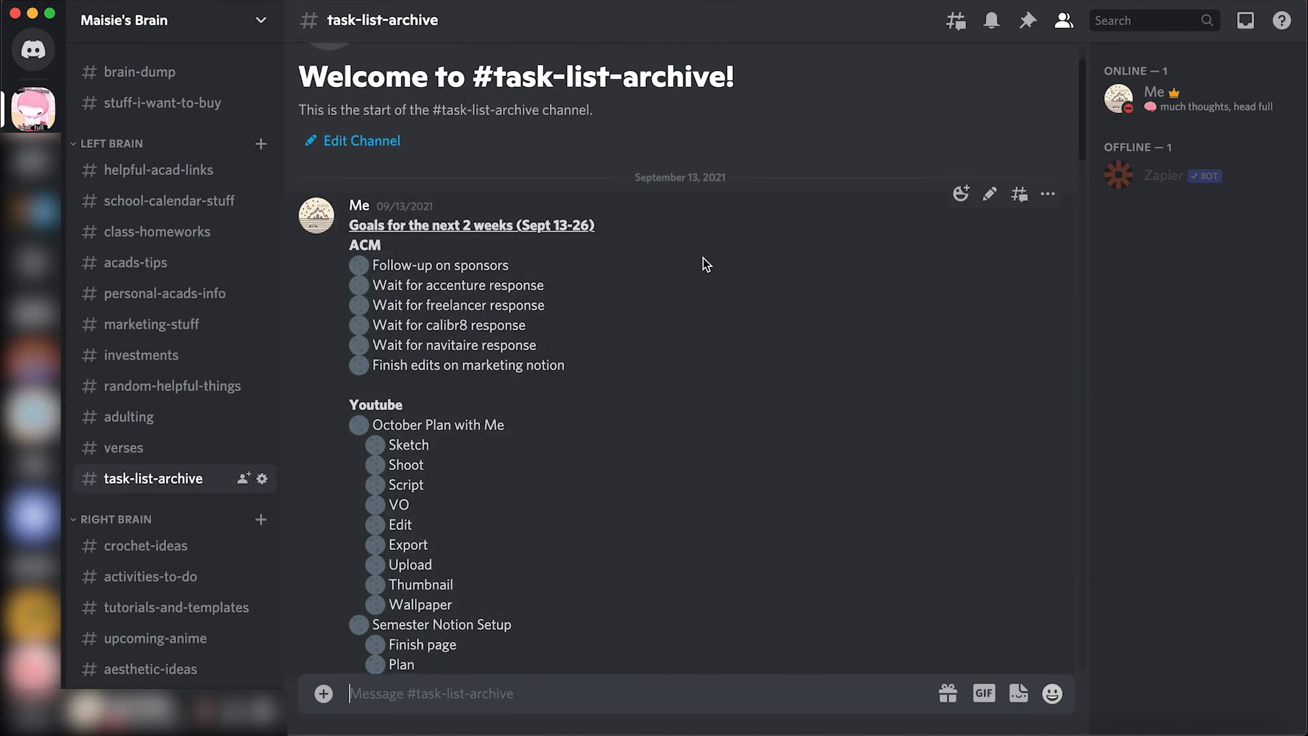
pyautogui.scroll(-20, 513, 423)
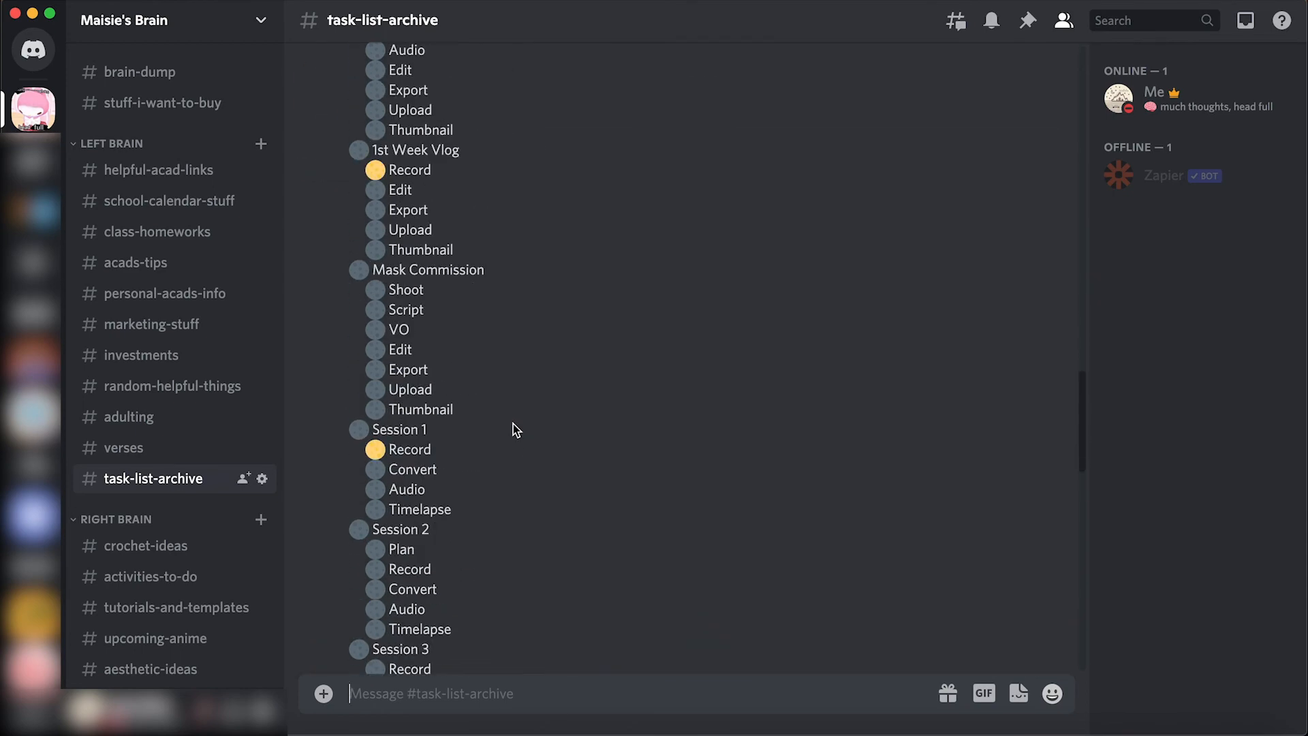
pyautogui.scroll(-10, 514, 424)
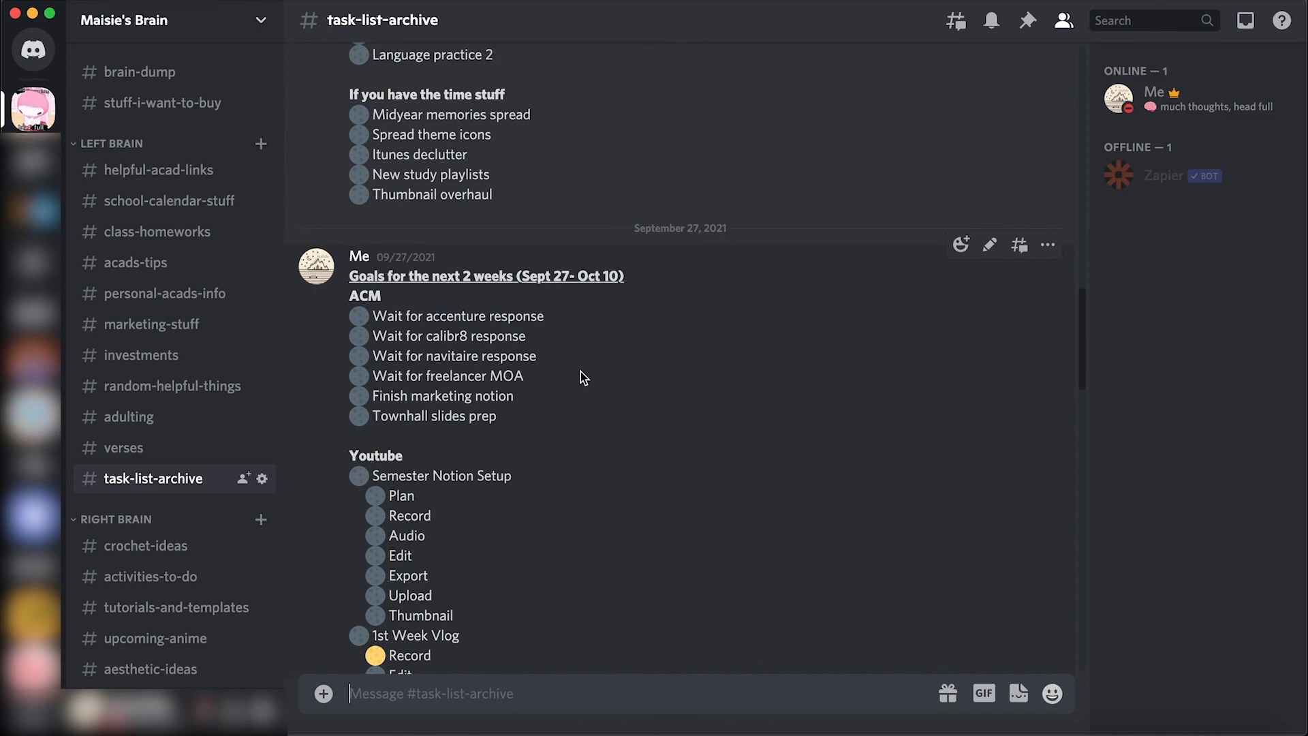
pyautogui.scroll(-3, 458, 283)
pyautogui.scroll(-10, 461, 289)
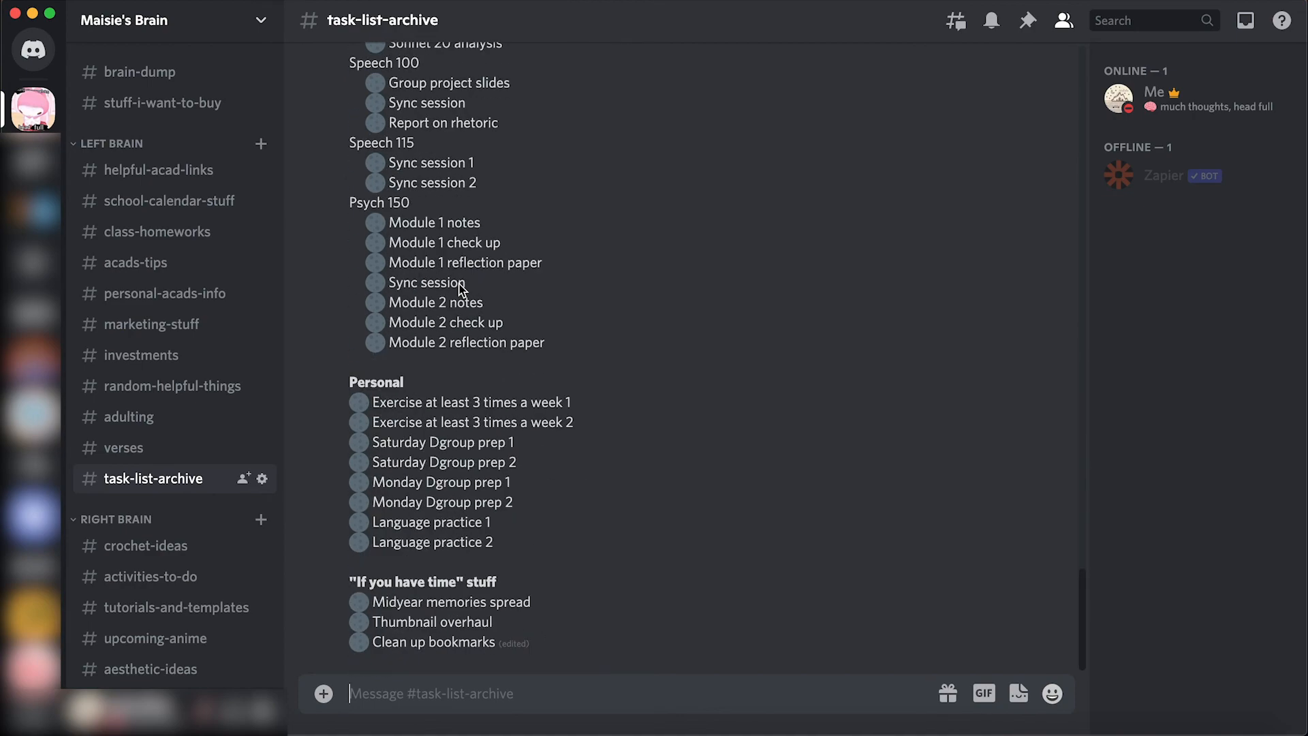
pyautogui.scroll(-15, 460, 286)
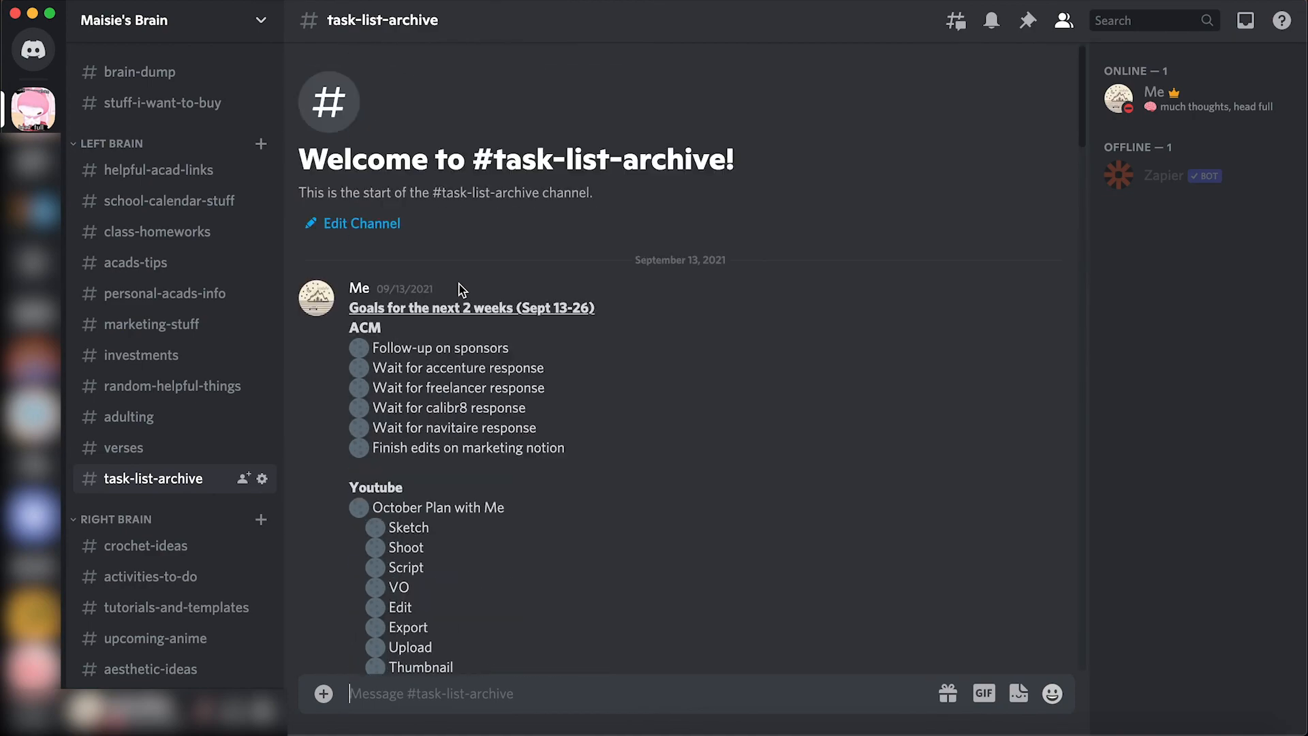
pyautogui.scroll(-10, 458, 290)
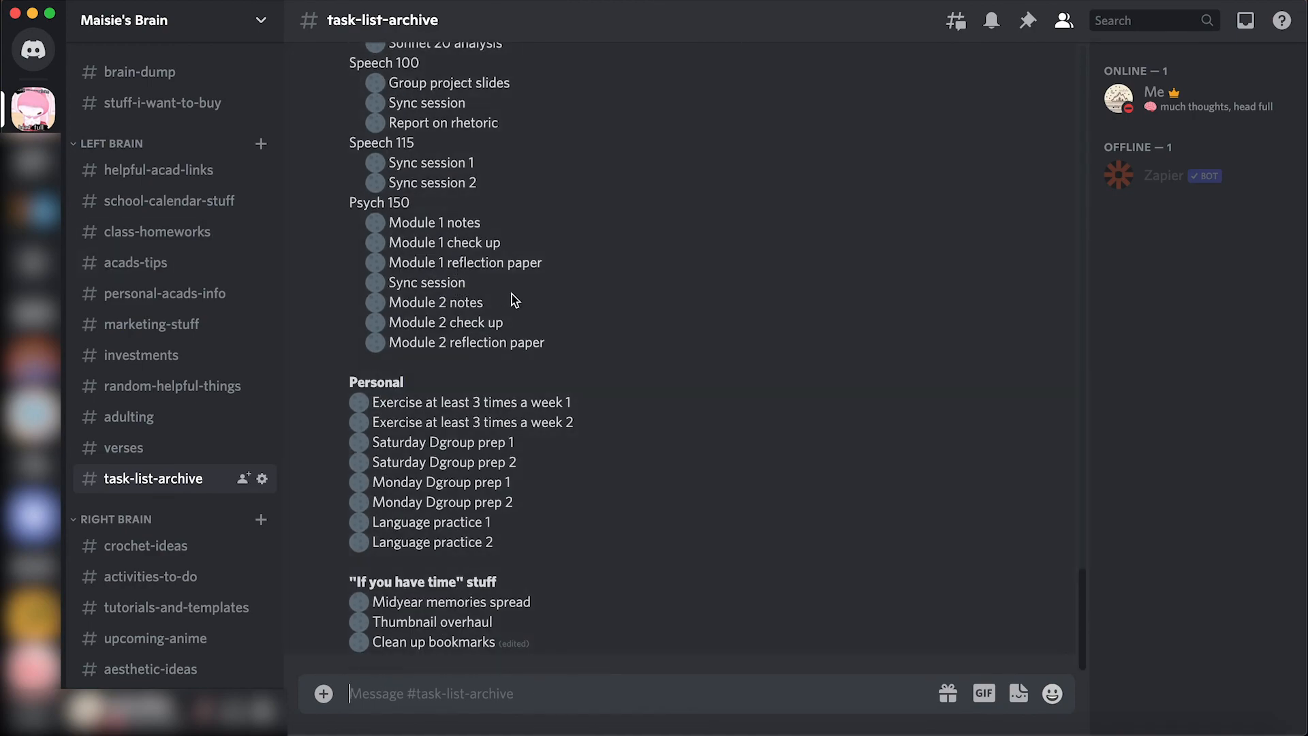
# Open the crochet-ideas channel under Right Brain and browse its saved outfit photos and YouTube crochet tutorials.
pyautogui.scroll(-4, 257, 382)
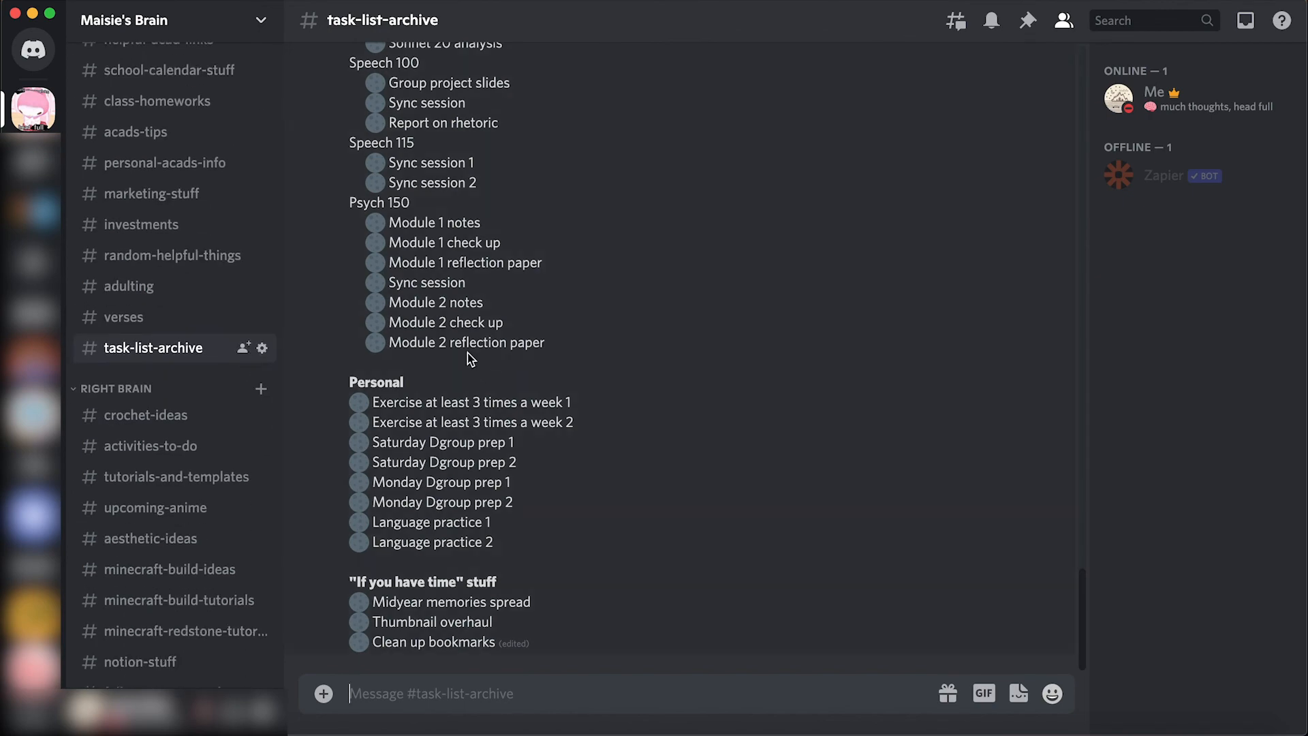
pyautogui.scroll(-3, 146, 397)
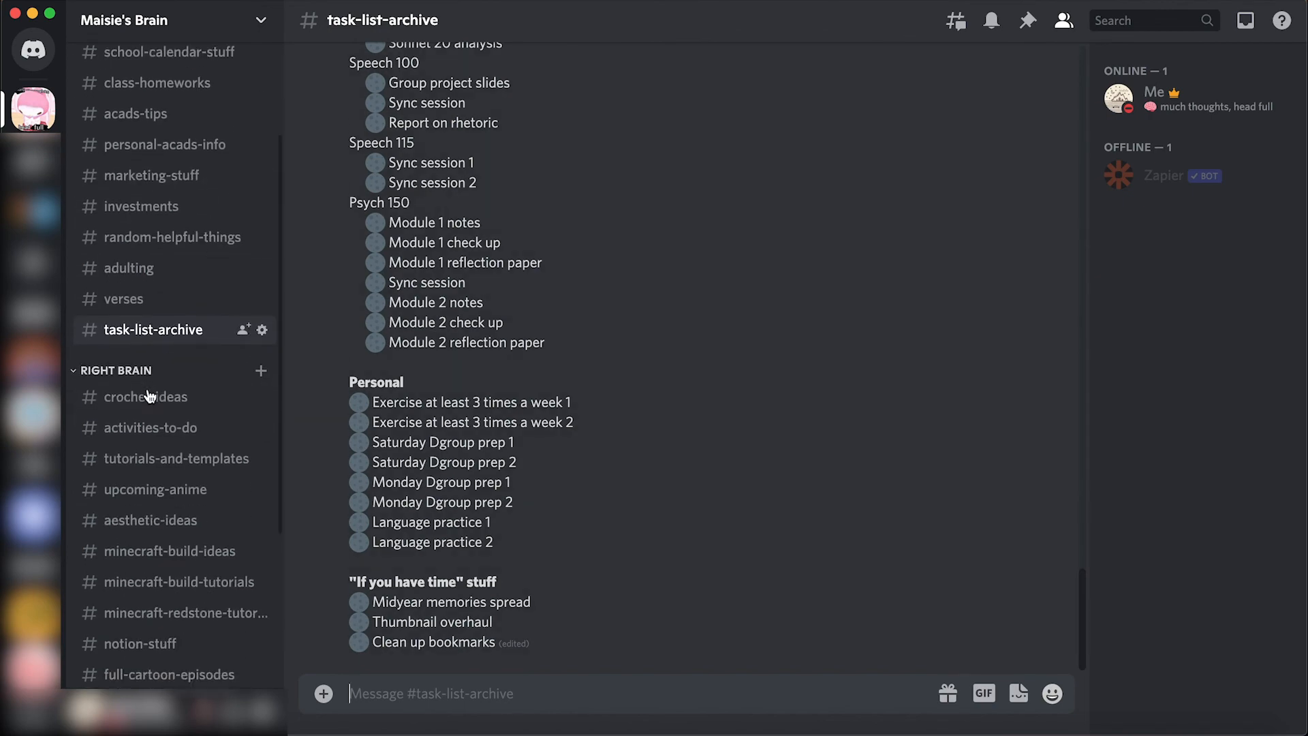
pyautogui.click(181, 316)
pyautogui.scroll(10, 357, 388)
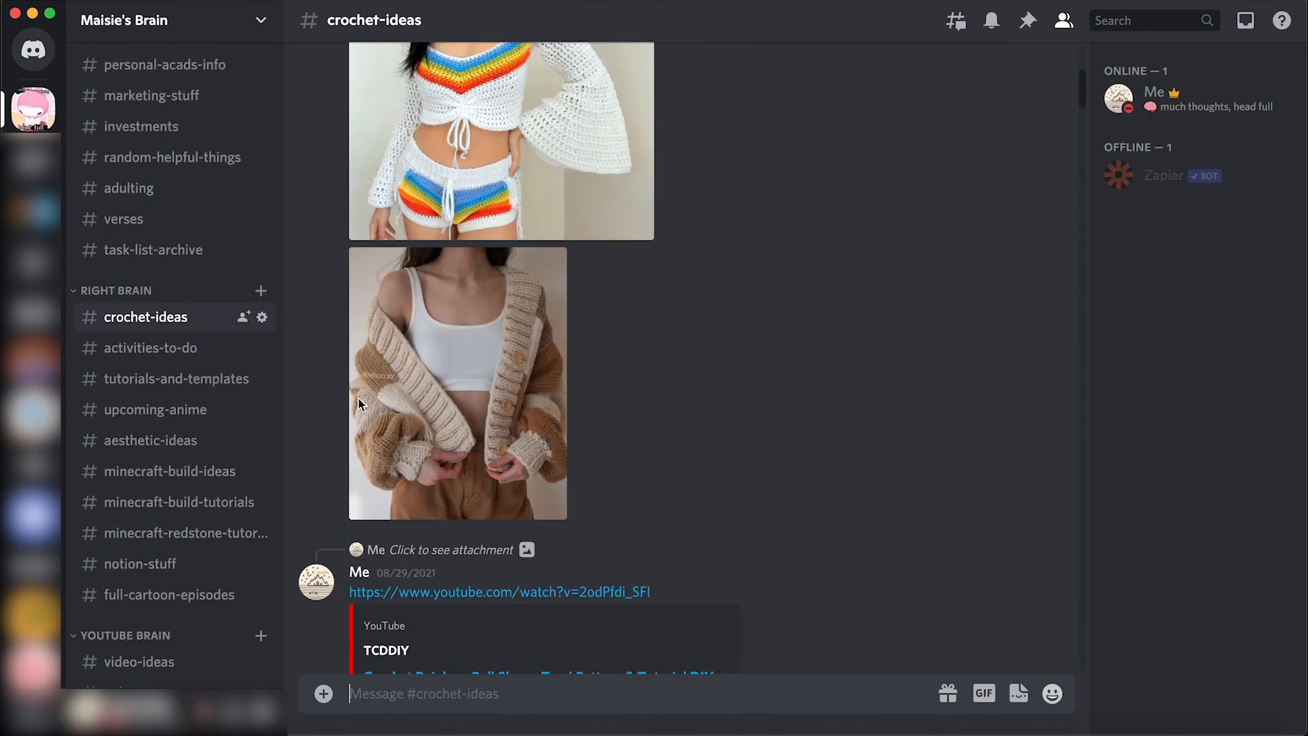
pyautogui.scroll(-10, 361, 404)
pyautogui.scroll(6, 361, 404)
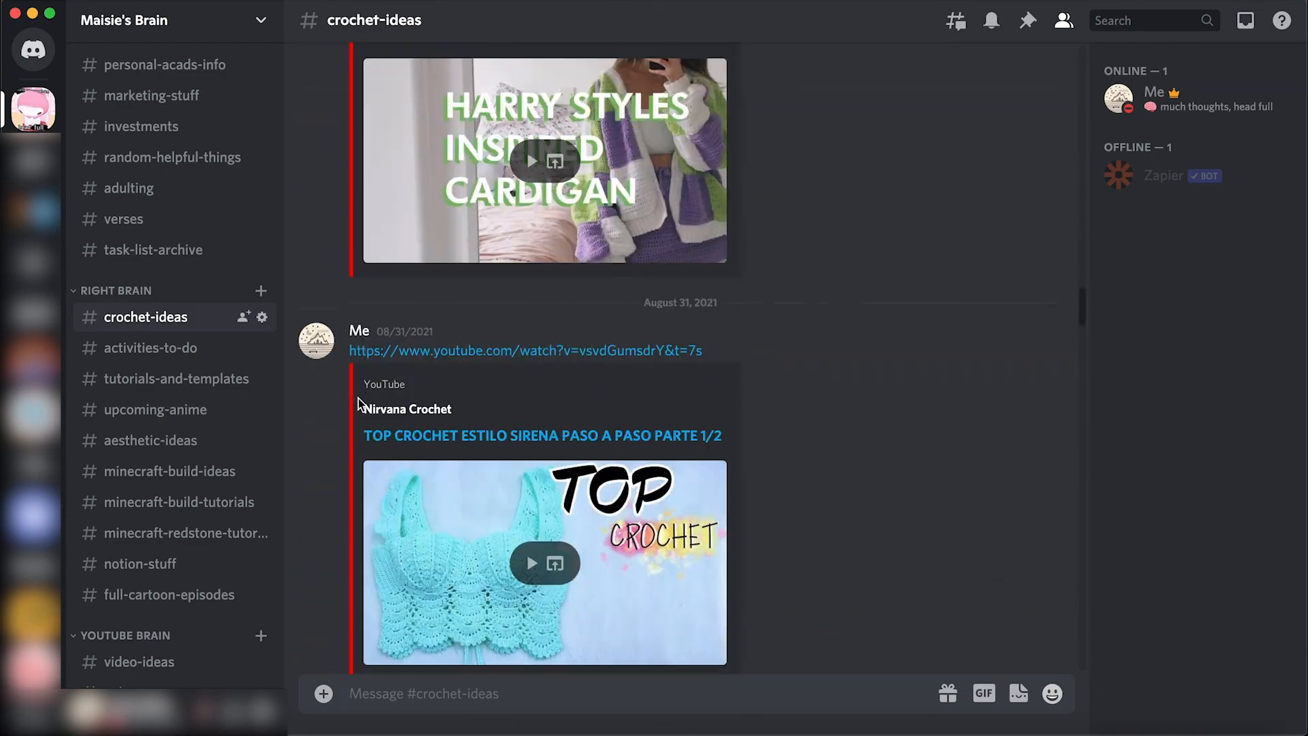
pyautogui.scroll(3, 359, 403)
pyautogui.scroll(-15, 409, 408)
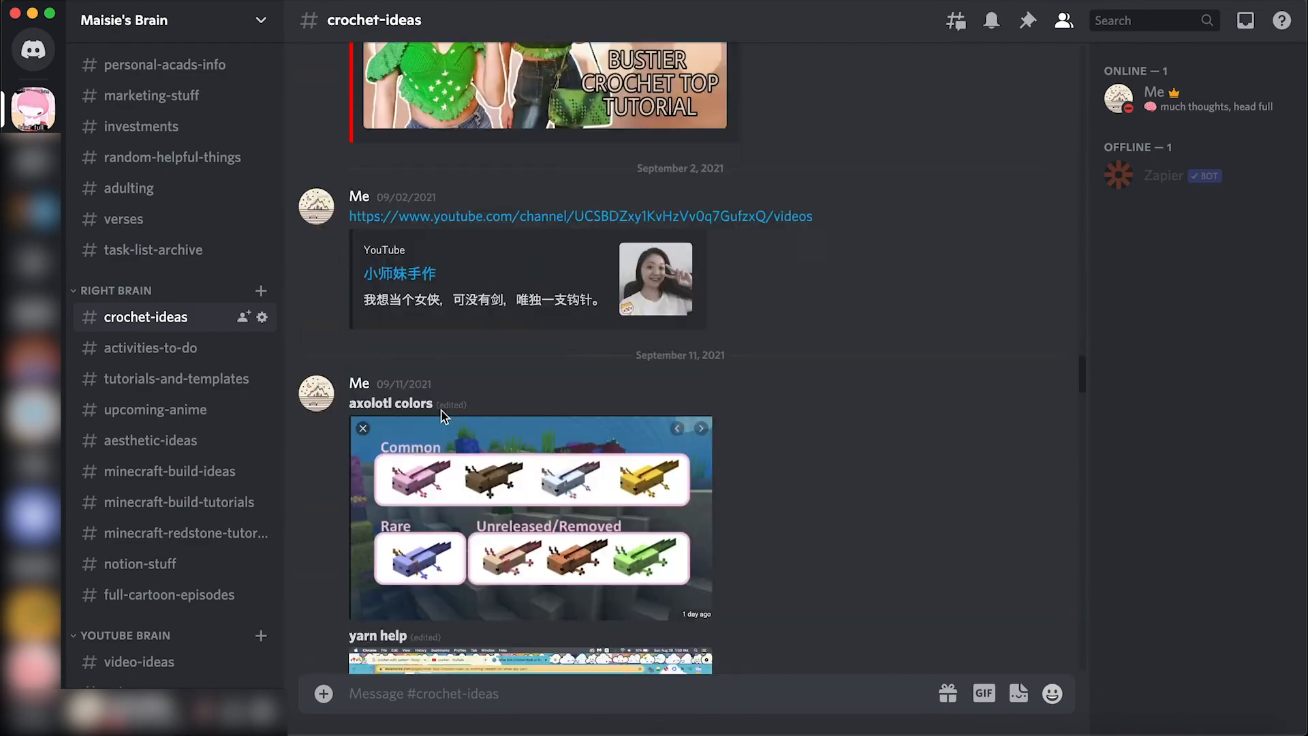
pyautogui.scroll(-15, 441, 415)
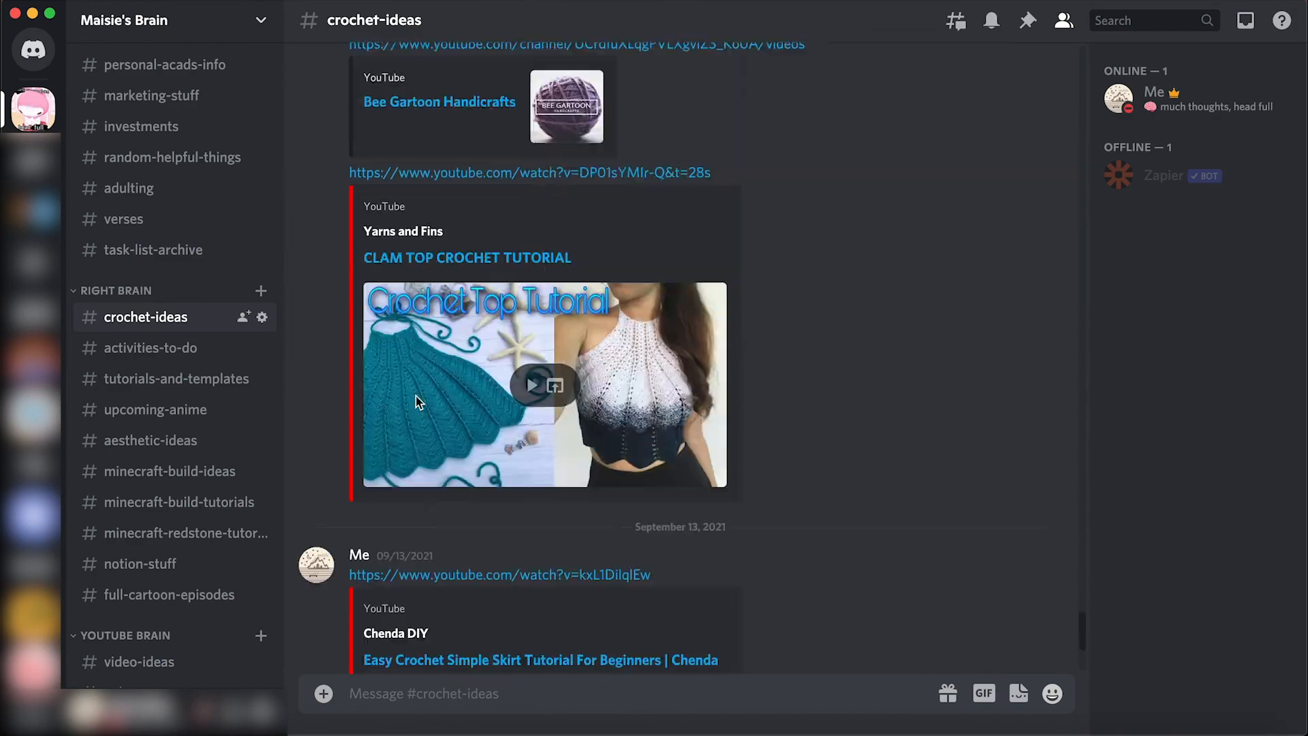
pyautogui.scroll(20, 417, 402)
pyautogui.scroll(-5, 417, 400)
pyautogui.scroll(-10, 416, 396)
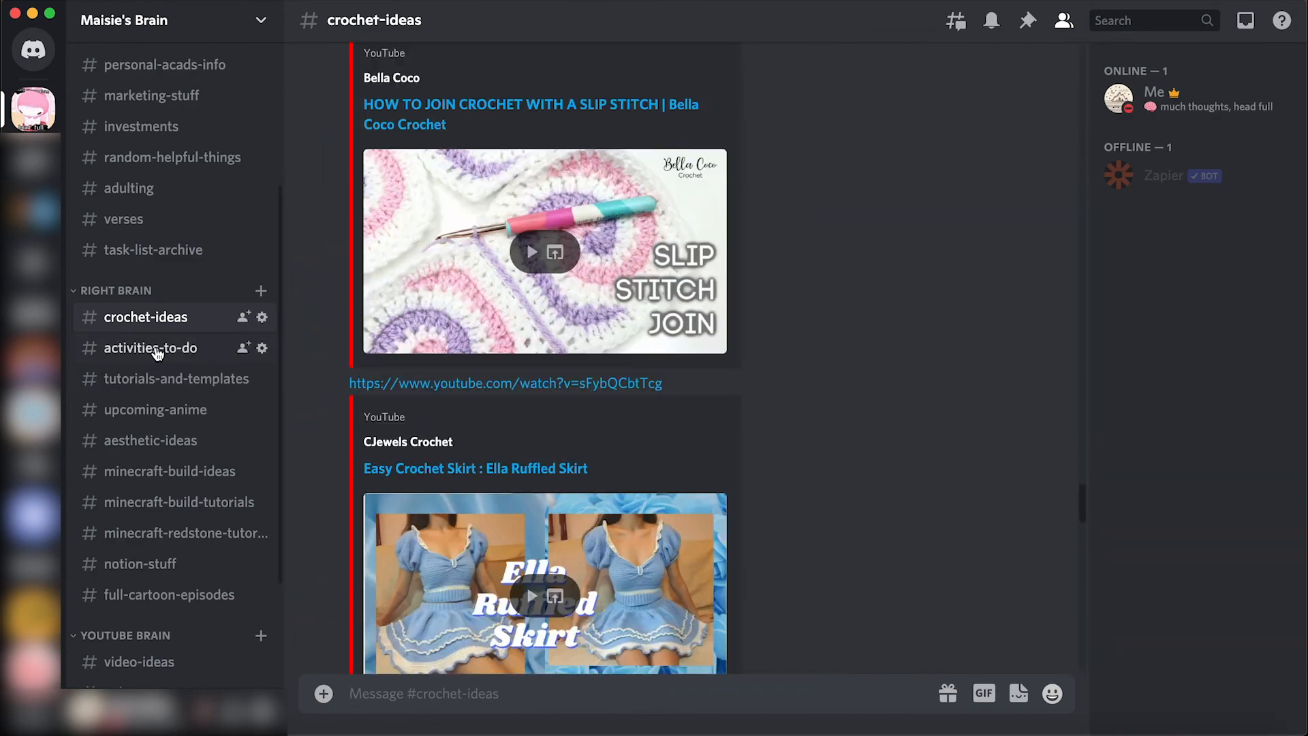
# View the friendship bracelet link in activities-to-do and browse the saved channels in tutorials-and-templates through September 15, 2021.
pyautogui.click(151, 348)
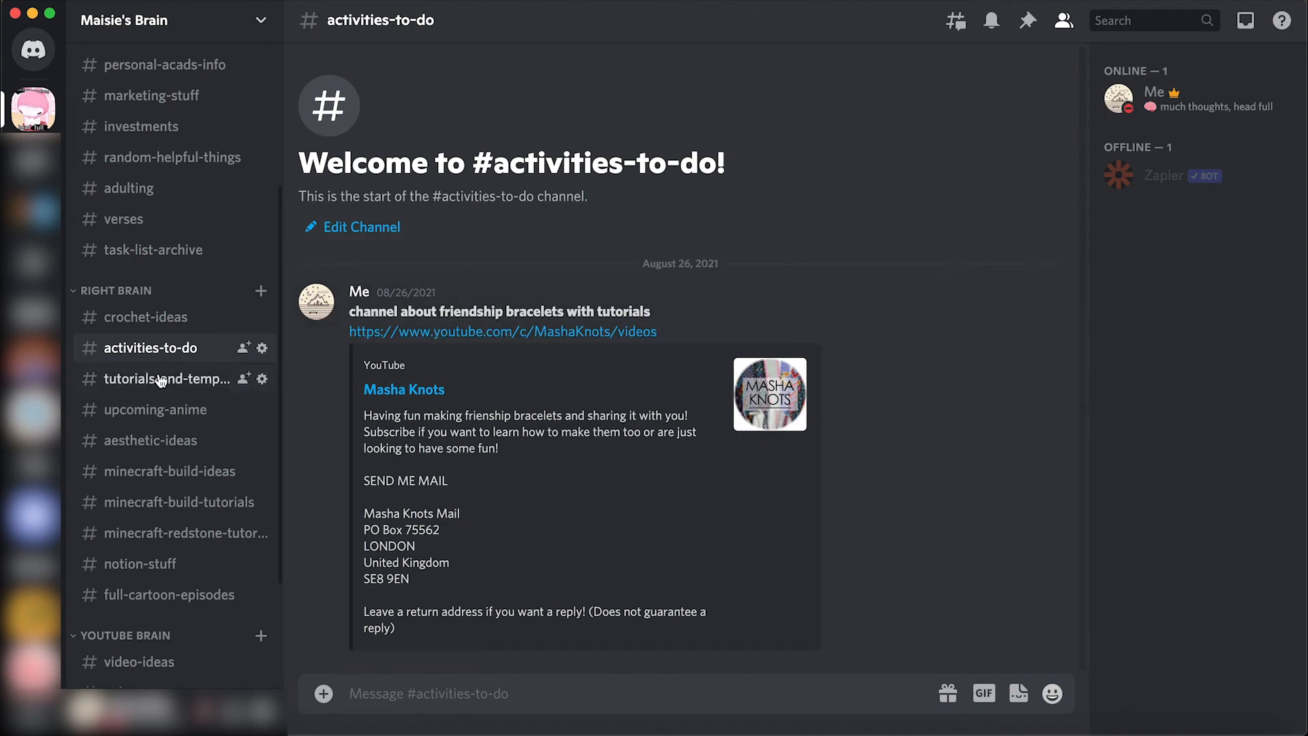
pyautogui.click(161, 380)
pyautogui.scroll(8, 538, 328)
pyautogui.scroll(6, 557, 332)
pyautogui.scroll(-4, 558, 327)
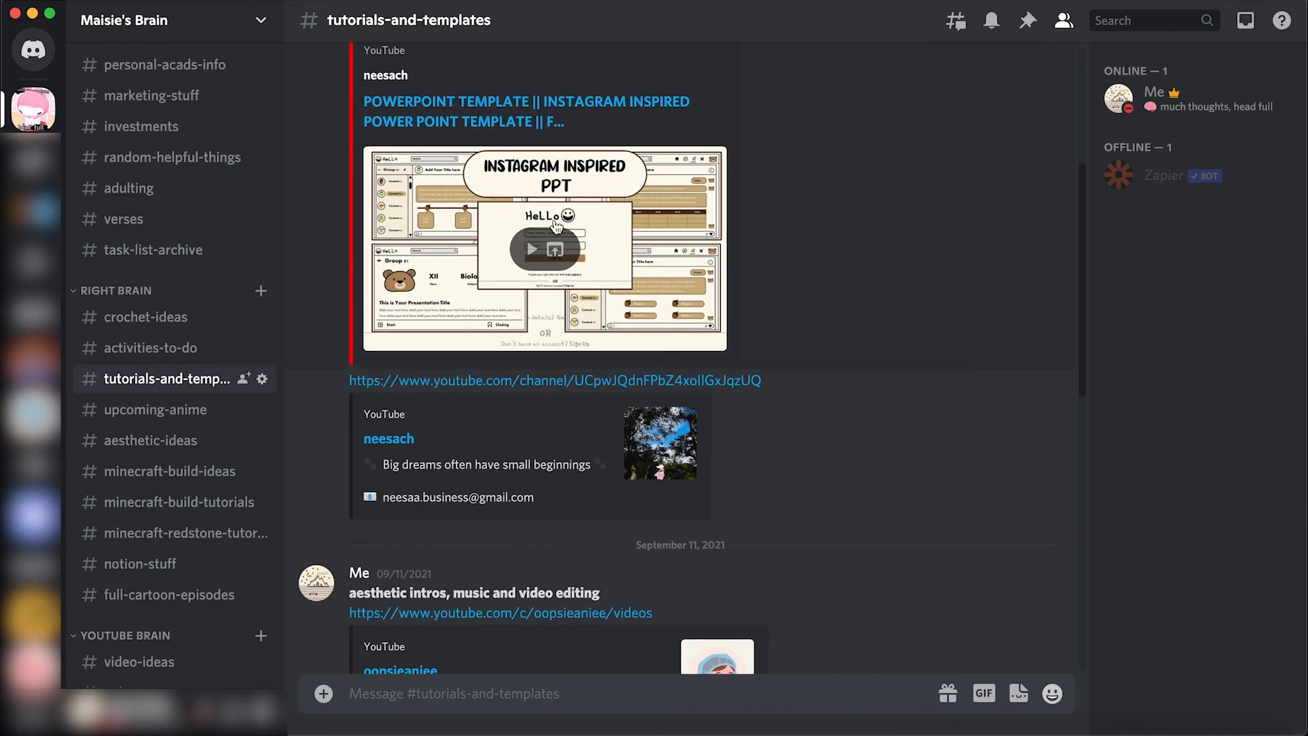
pyautogui.scroll(-5, 545, 326)
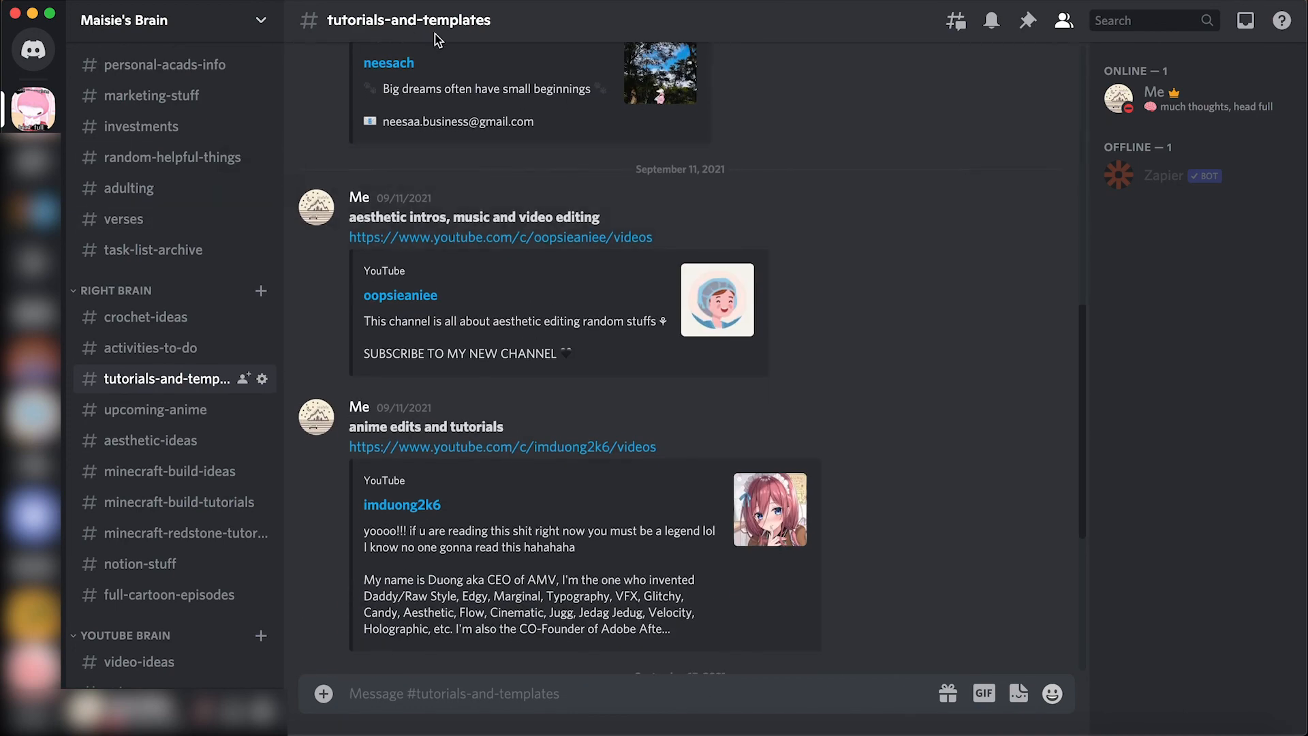
pyautogui.scroll(-3, 432, 389)
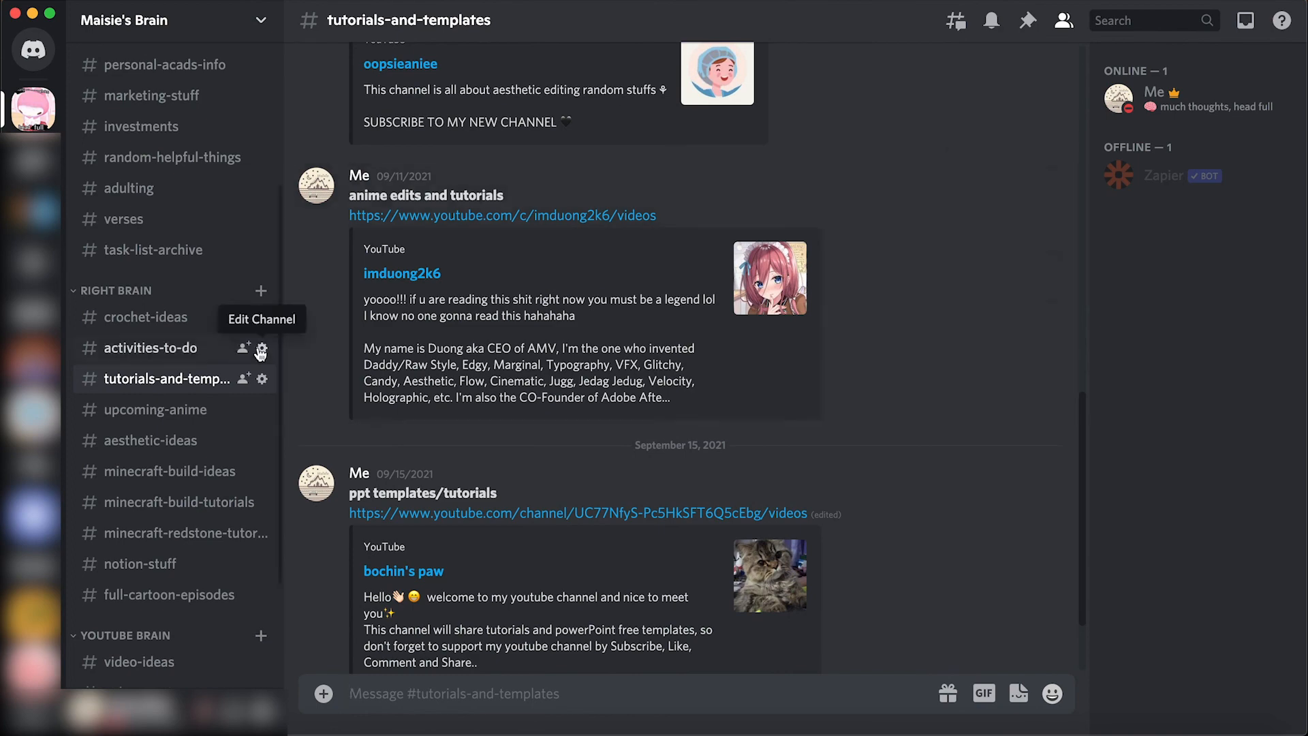
pyautogui.scroll(-2, 374, 363)
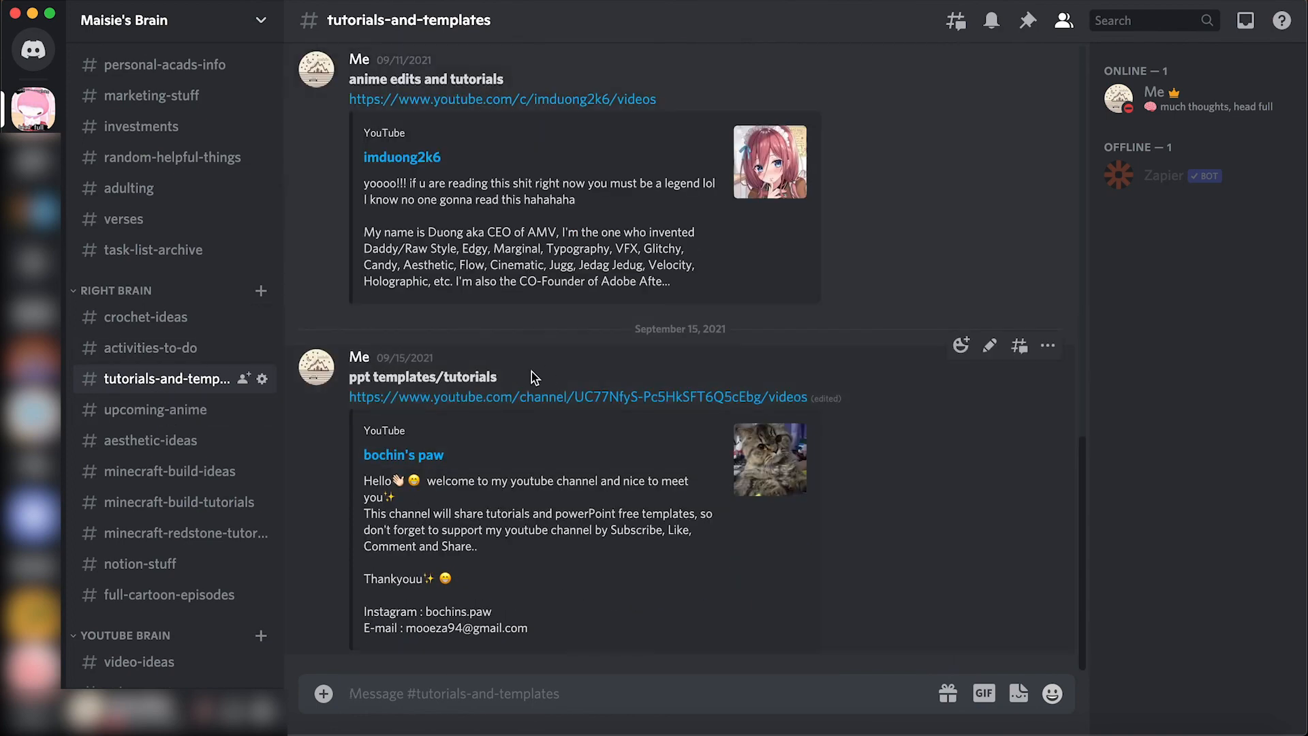
# Browse the saved movie cards in the upcoming-anime channel and open the aesthetic-ideas channel.
pyautogui.click(128, 411)
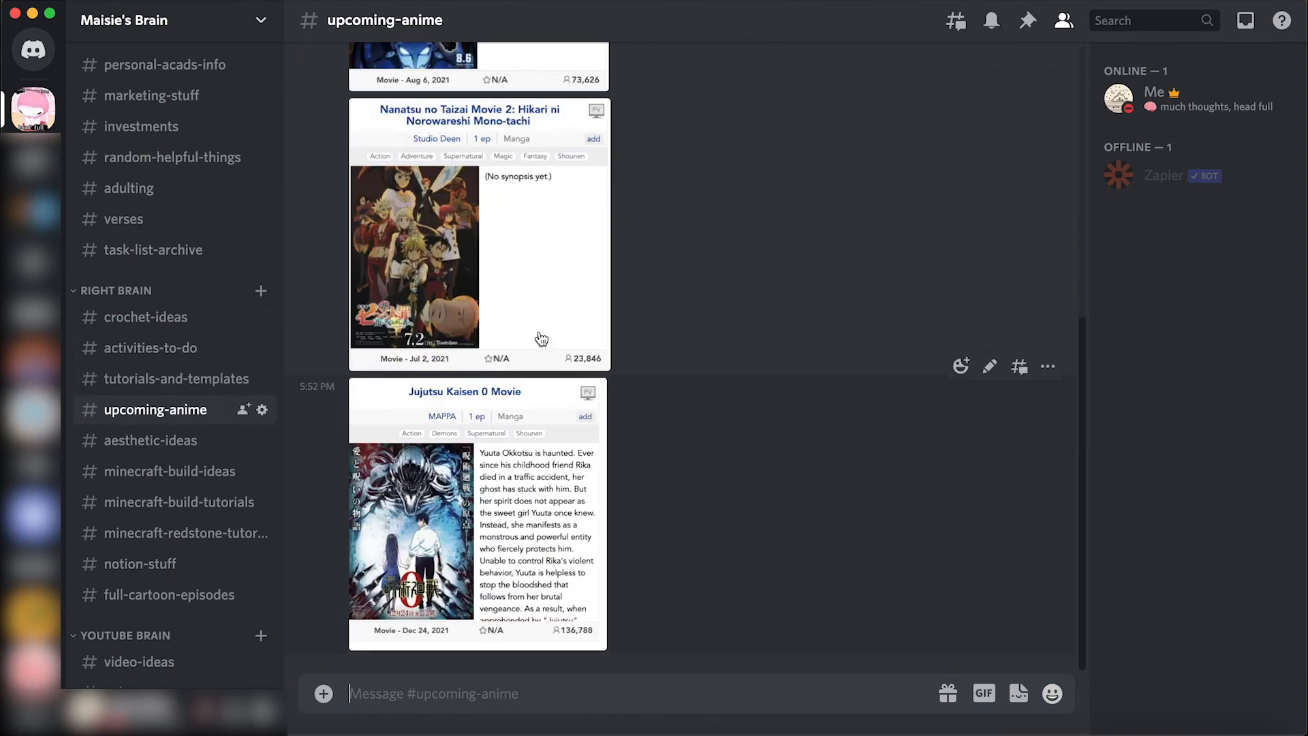
pyautogui.scroll(5, 538, 245)
pyautogui.scroll(-3, 583, 194)
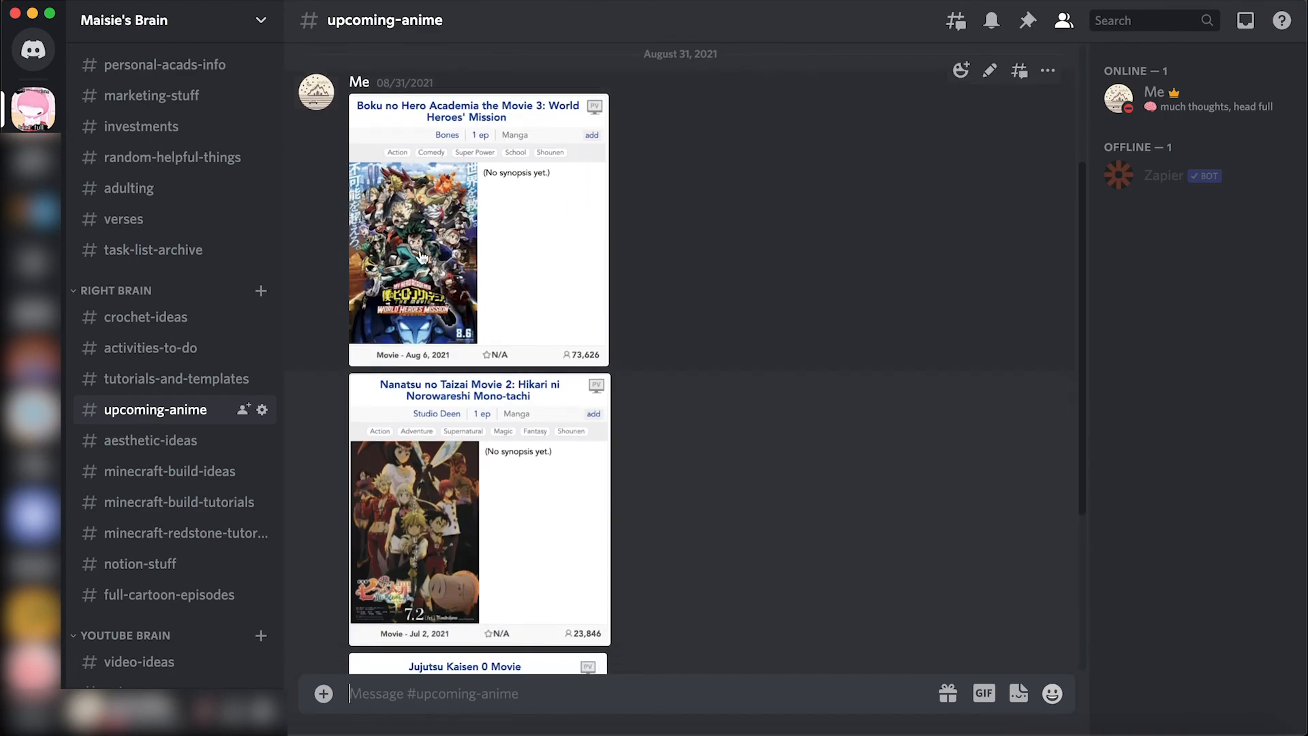
pyautogui.scroll(-5, 439, 305)
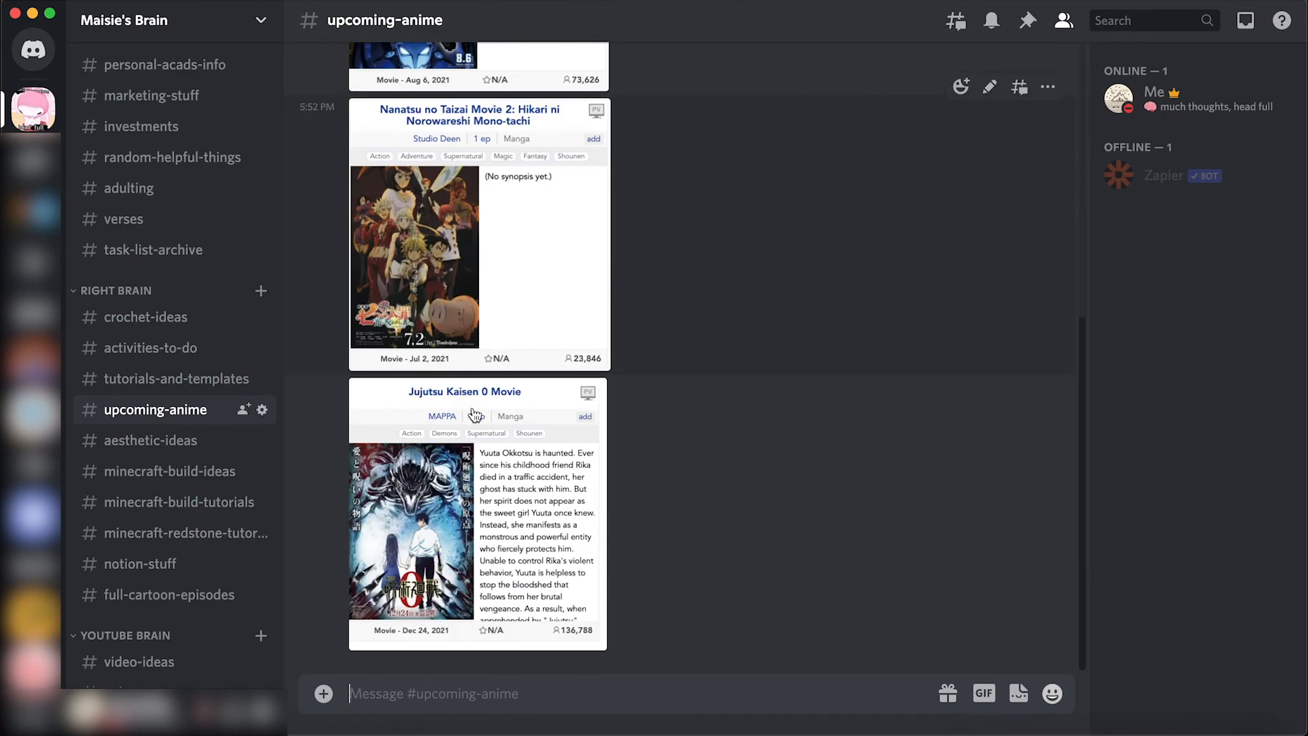
pyautogui.scroll(7, 425, 313)
pyautogui.scroll(-5, 519, 309)
pyautogui.click(174, 438)
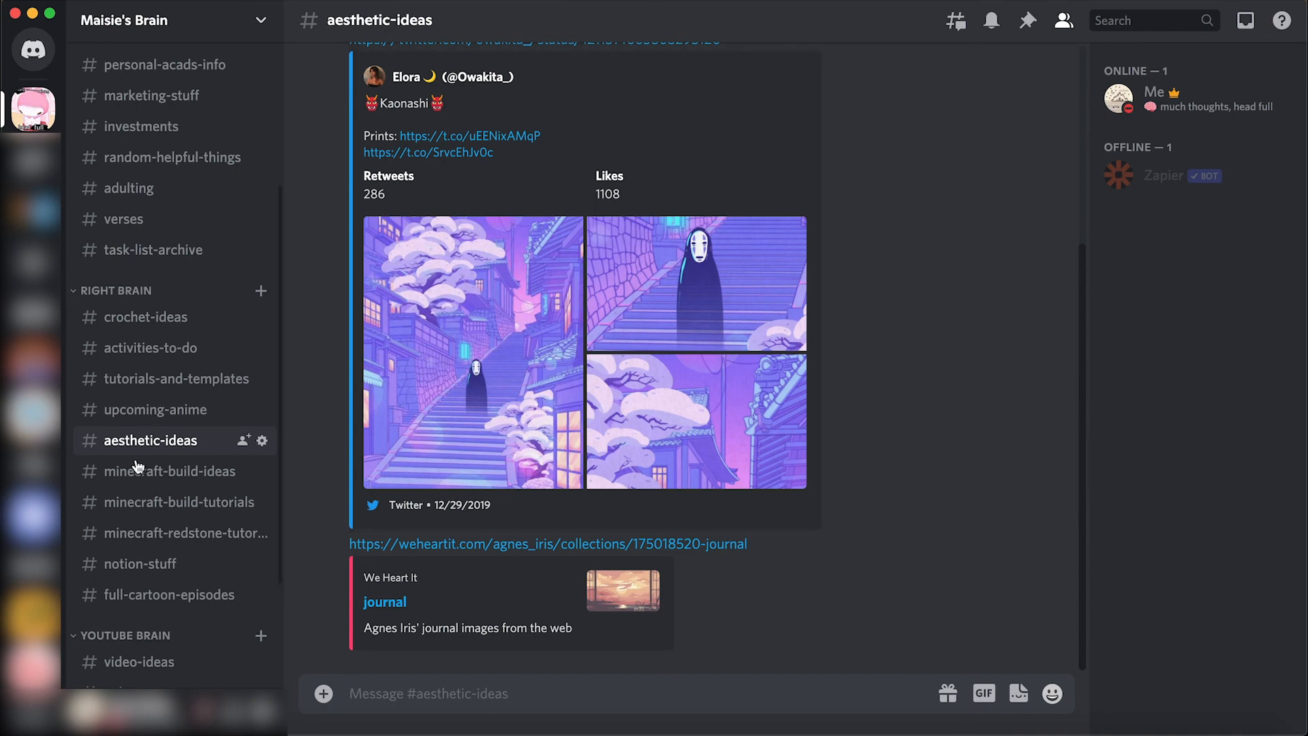
# Open the minecraft-build-ideas channel, browse the saved videos in minecraft-build-tutorials, and open minecraft-redstone-tutorials.
pyautogui.click(171, 474)
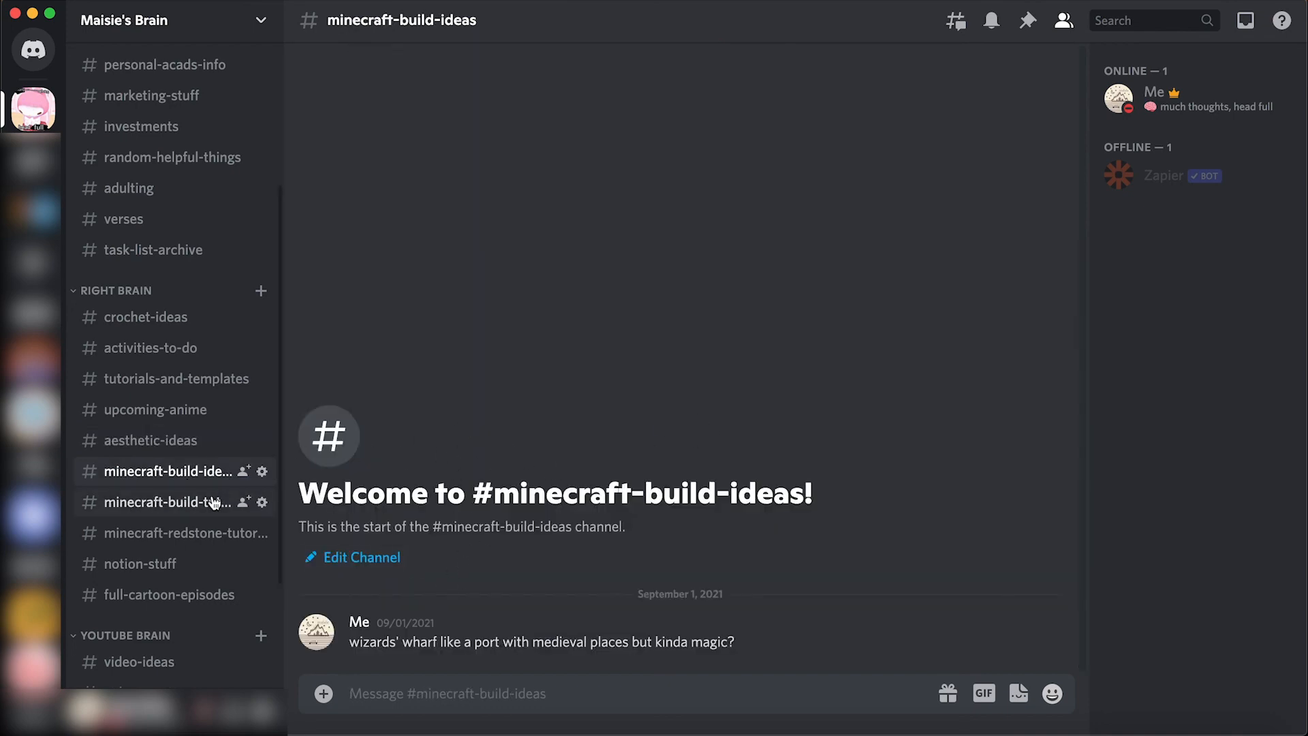
pyautogui.click(273, 503)
pyautogui.scroll(10, 508, 465)
pyautogui.scroll(15, 511, 465)
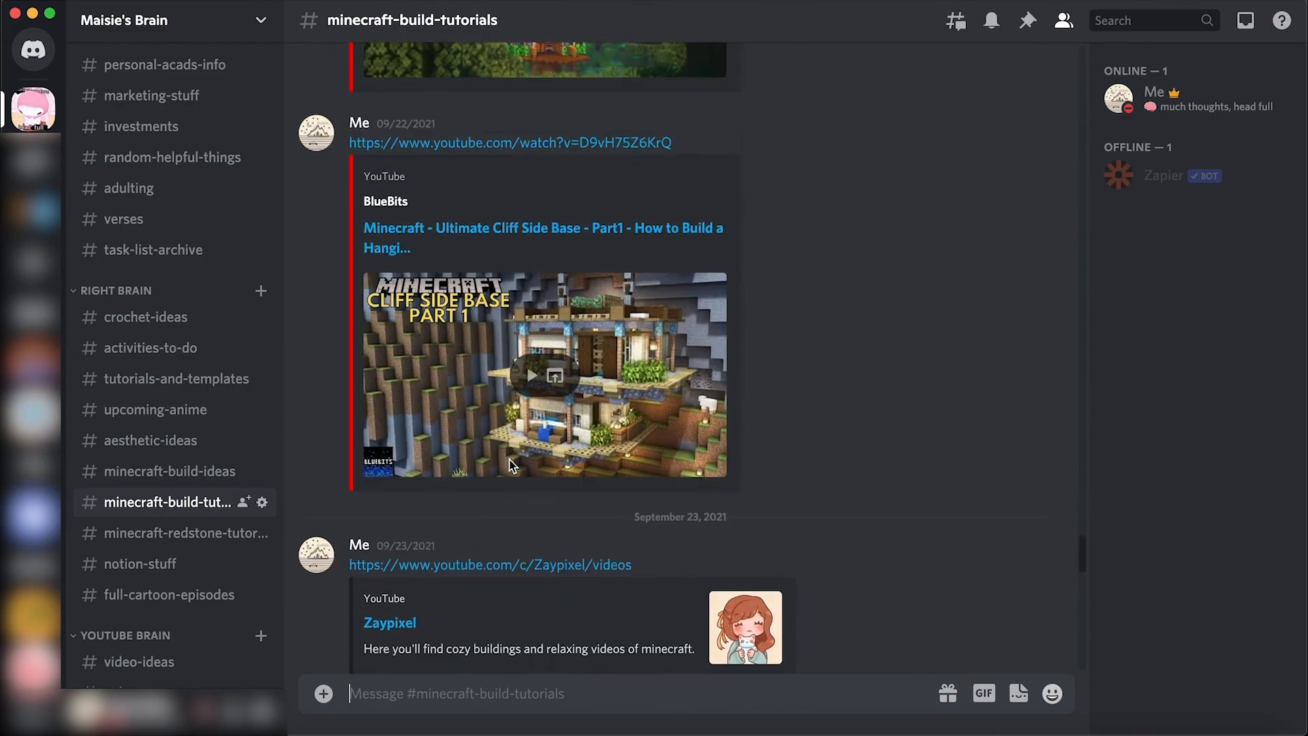
pyautogui.scroll(5, 513, 466)
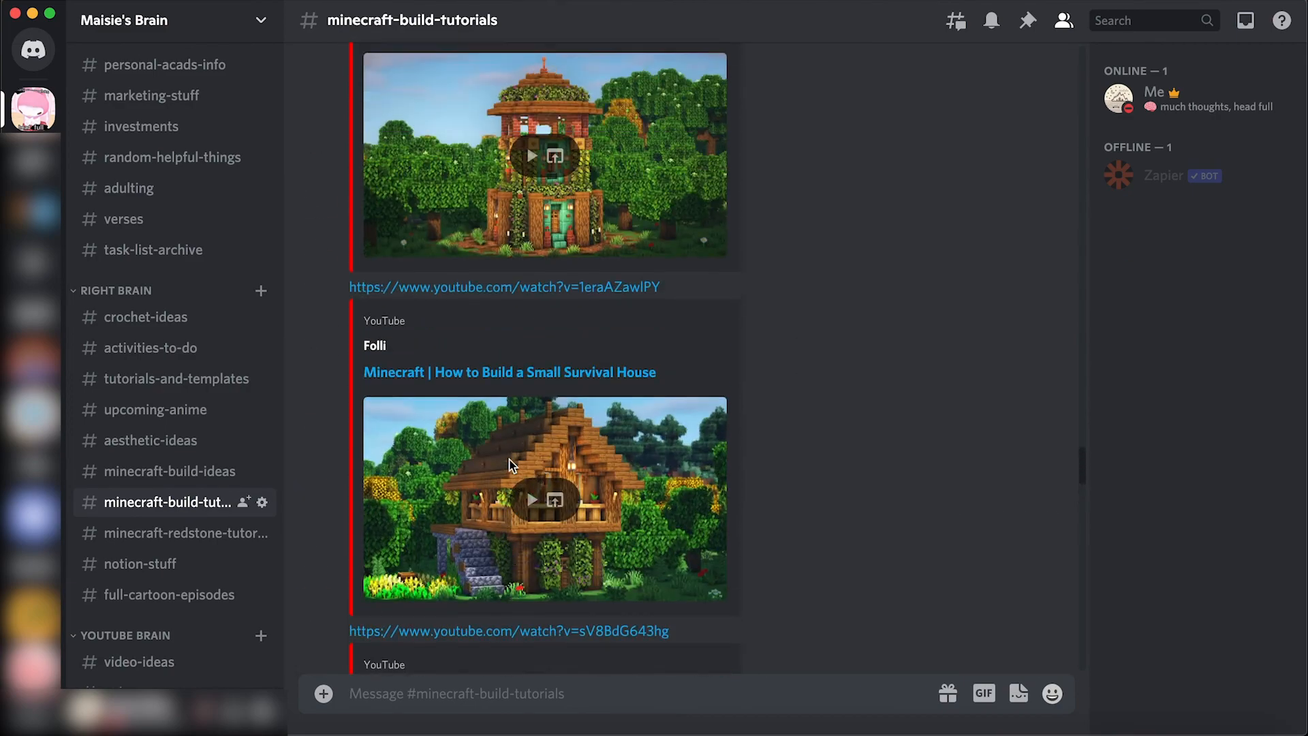
pyautogui.scroll(-10, 511, 467)
pyautogui.click(160, 530)
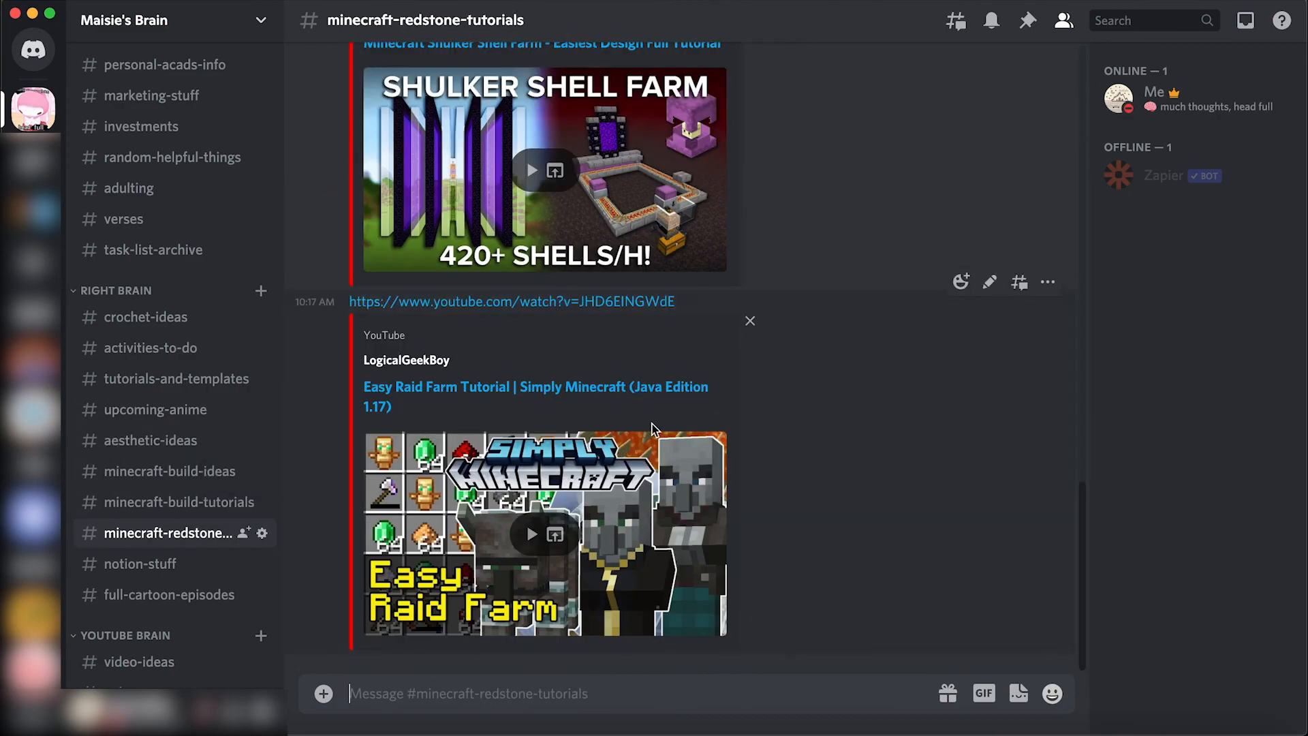
# Open the notion-stuff channel and read the video notes and ideas from September 15 to 25, 2021.
pyautogui.click(147, 563)
pyautogui.scroll(5, 586, 489)
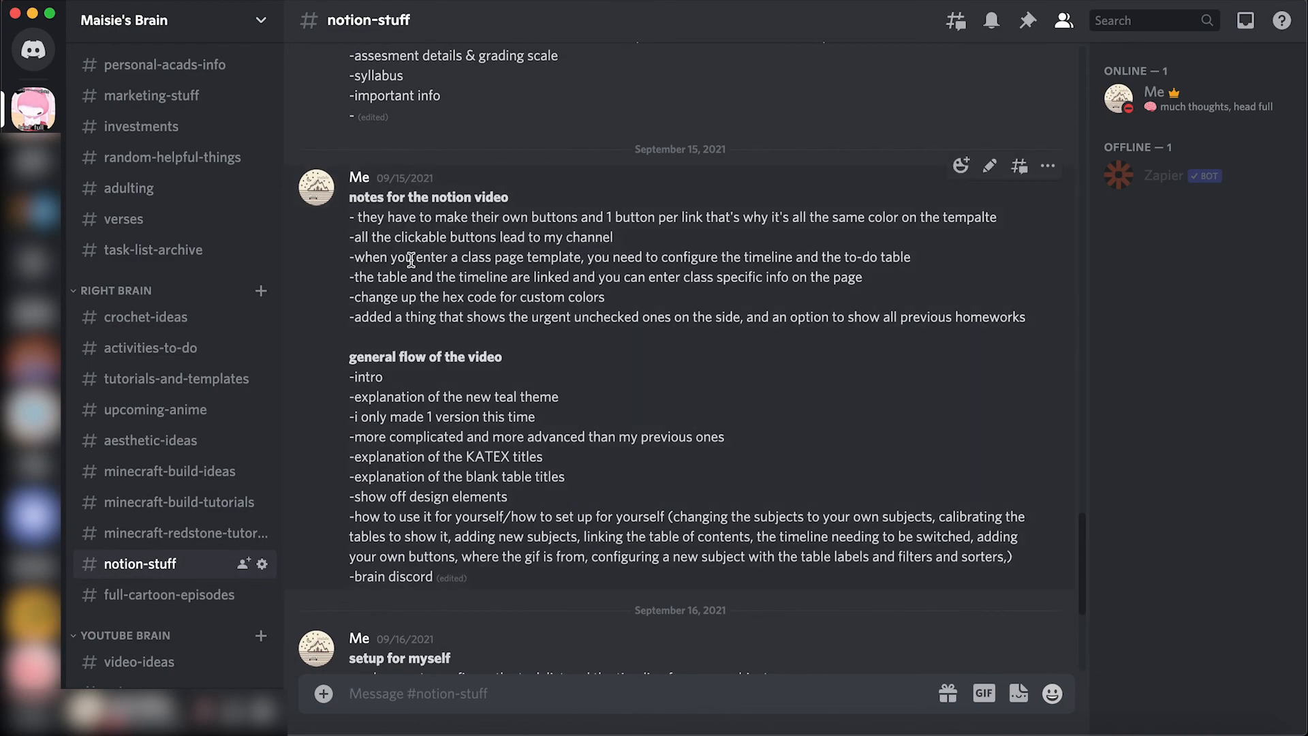
pyautogui.scroll(-5, 761, 466)
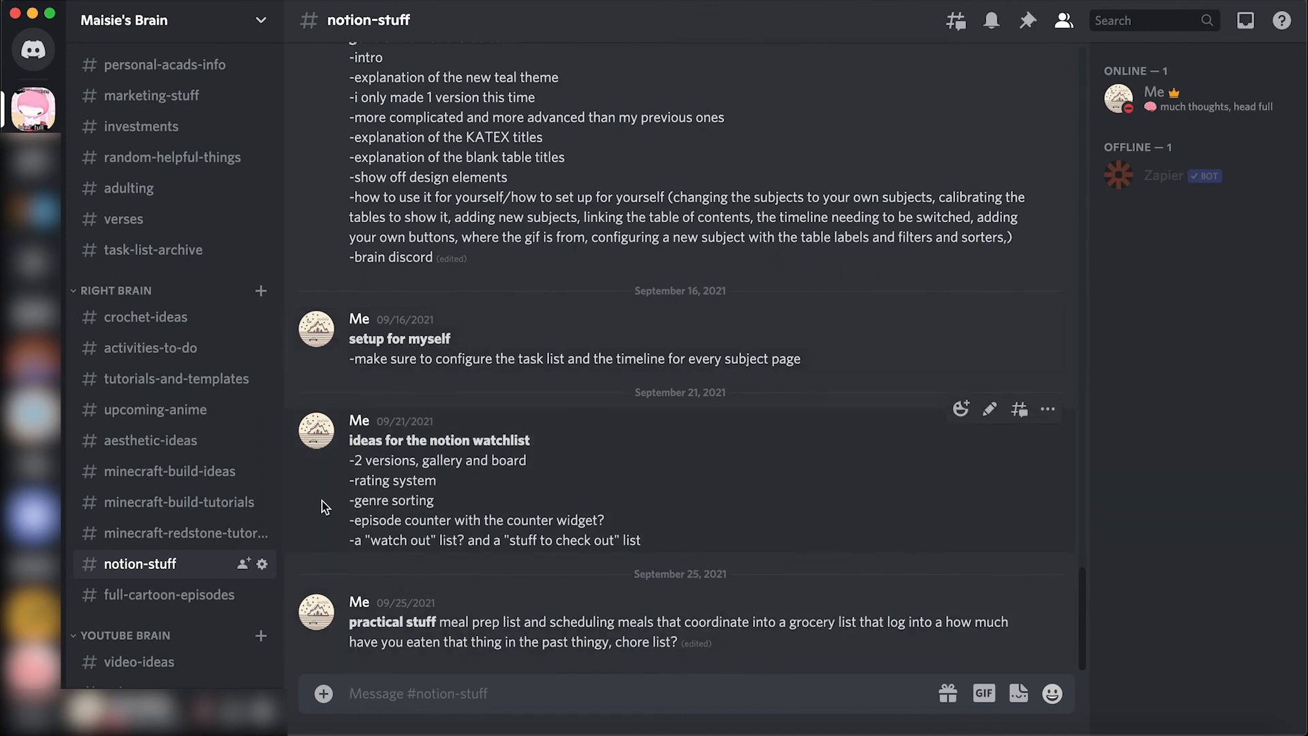
# Browse the older Notion resources in notion-stuff, including the KaTeX tags, LaTeX layouts and Indify widget links, and return to the newest notes.
pyautogui.scroll(10, 434, 510)
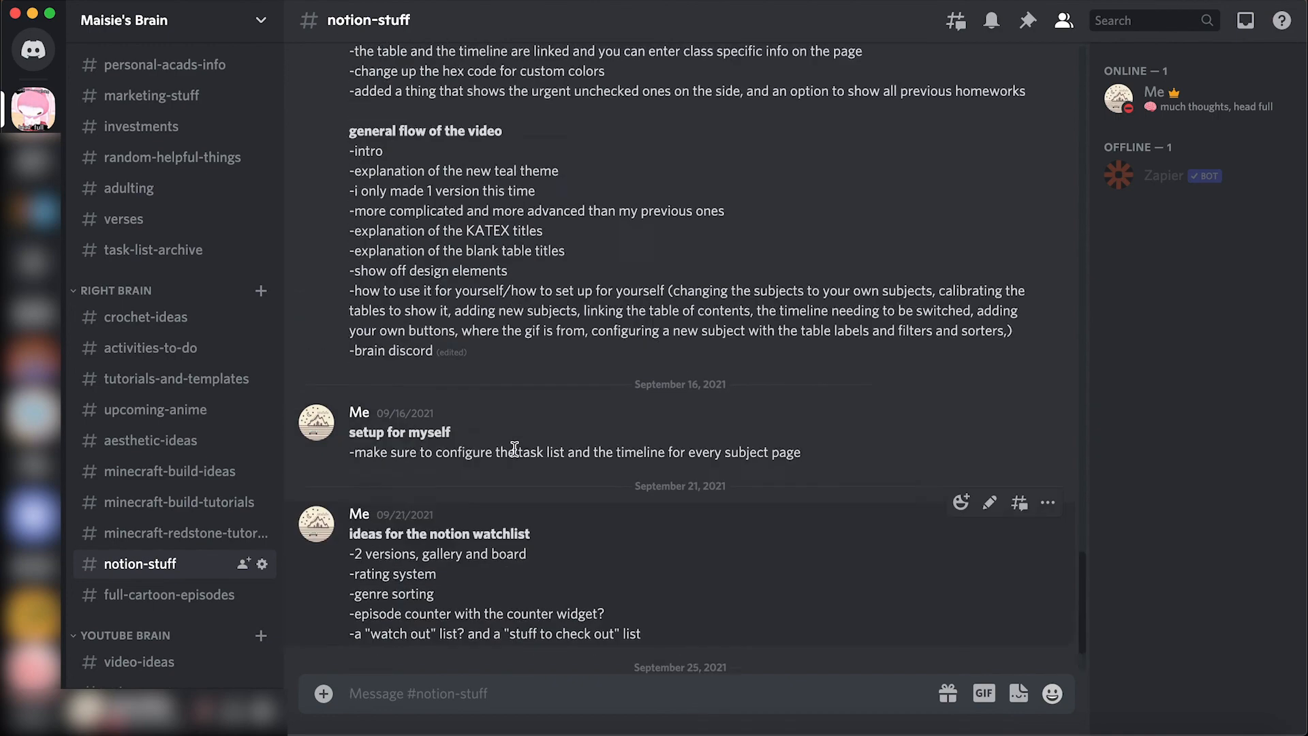
pyautogui.scroll(15, 530, 436)
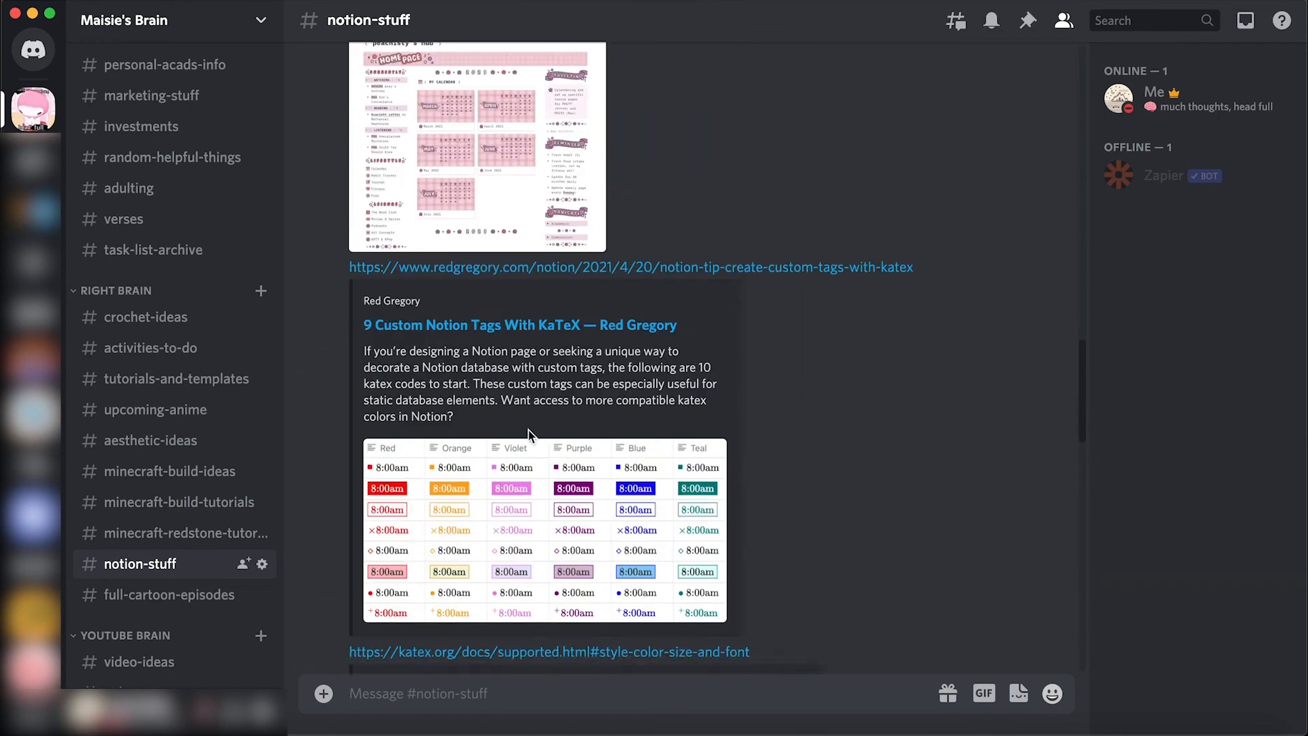
pyautogui.scroll(10, 528, 429)
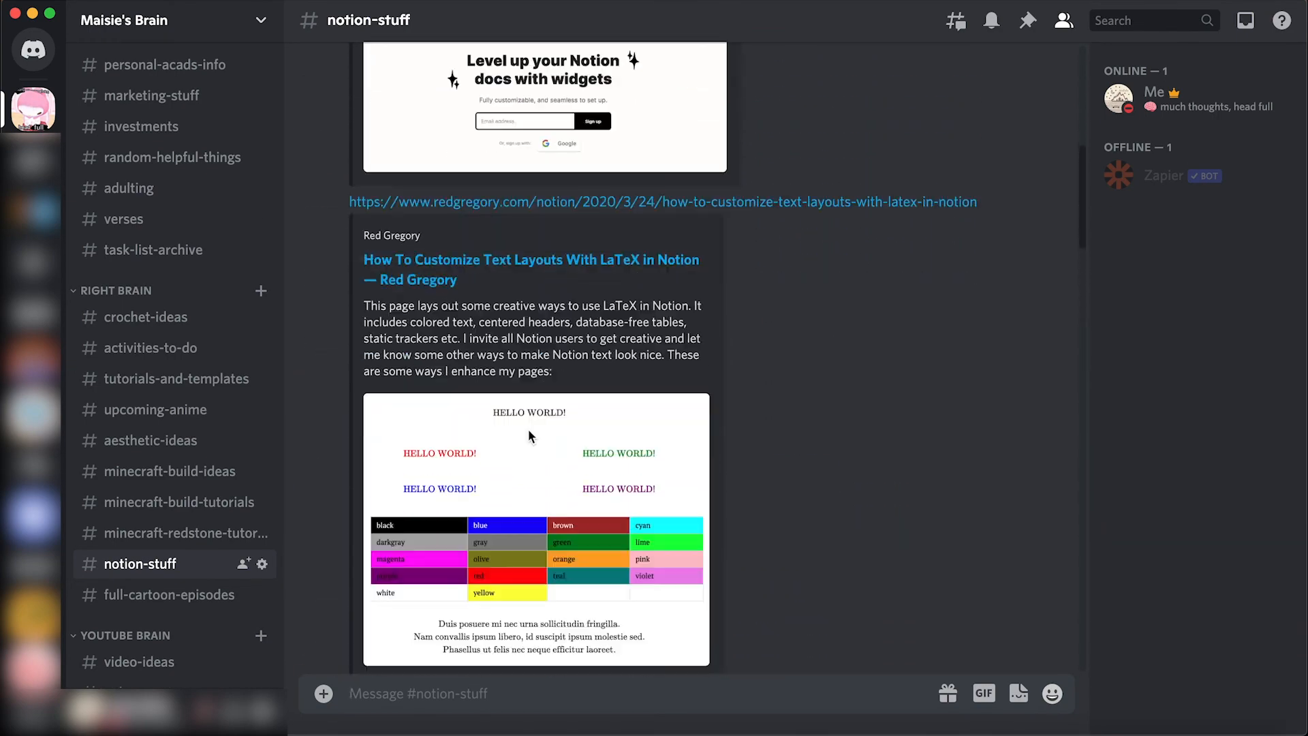
pyautogui.scroll(-3, 516, 406)
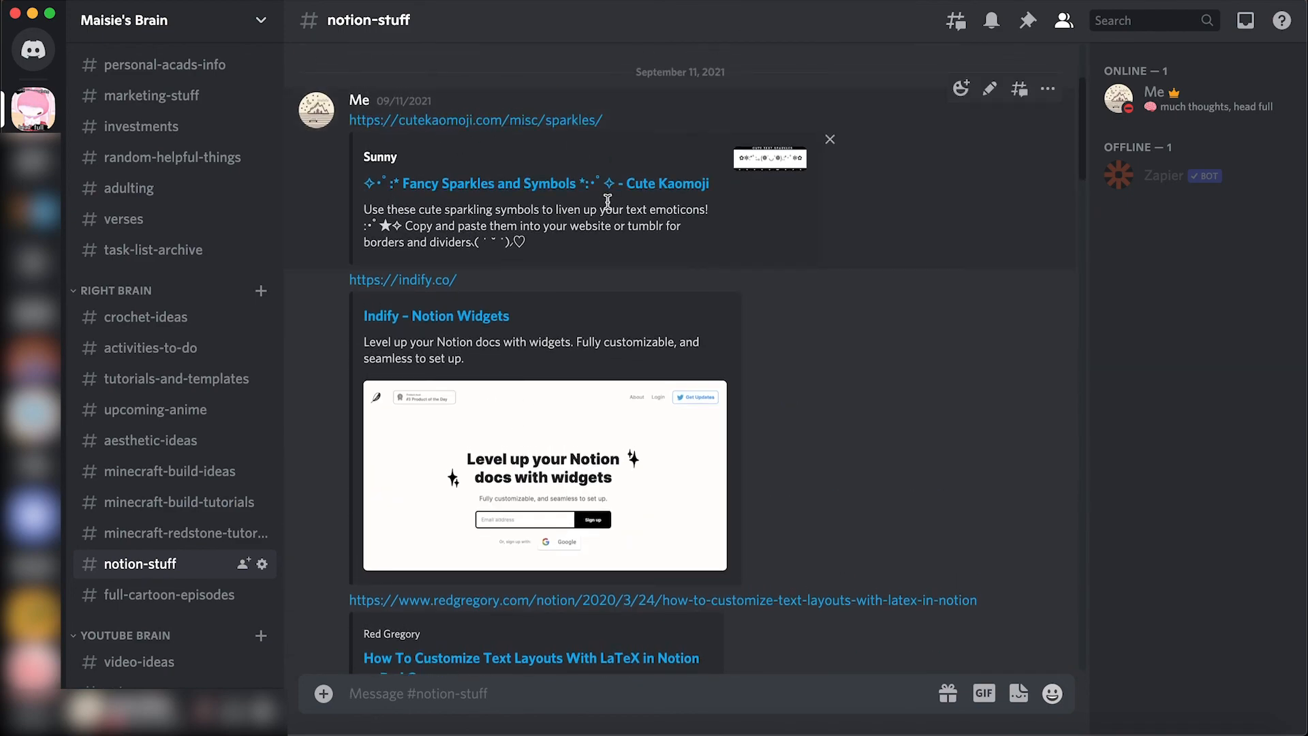
pyautogui.scroll(-10, 608, 201)
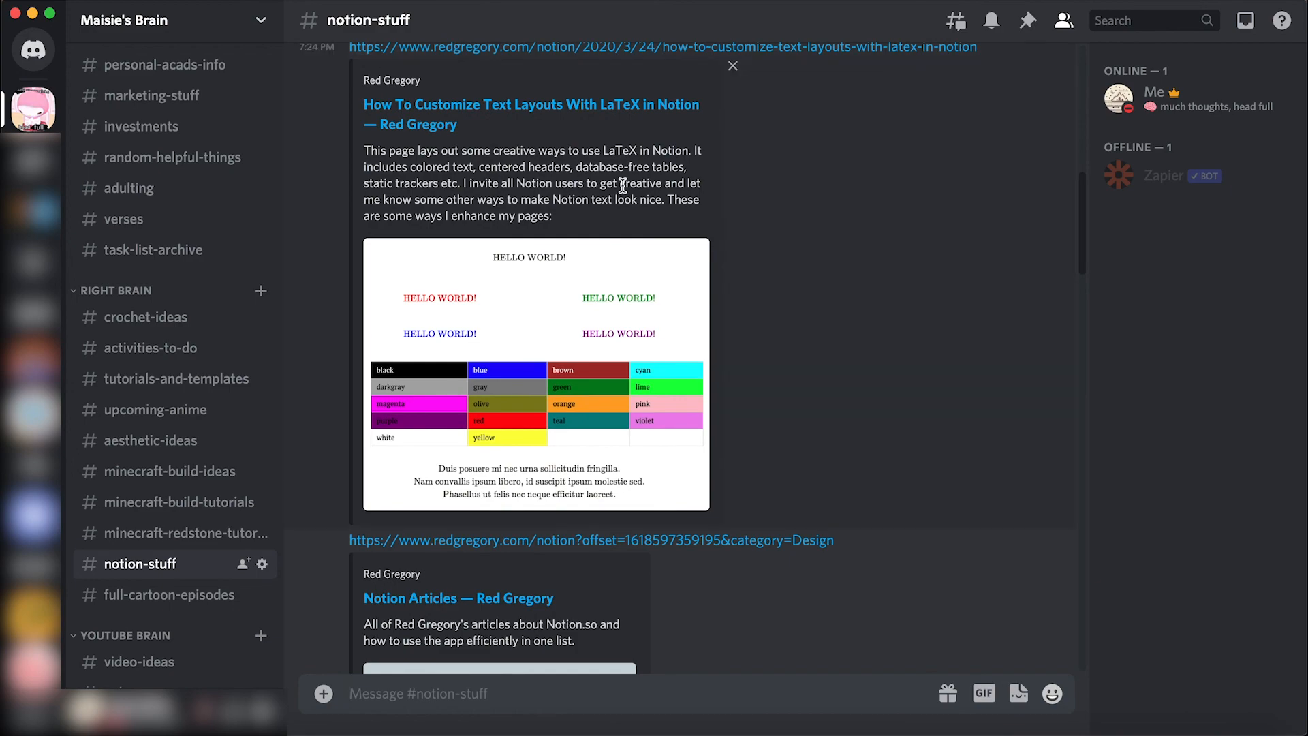
pyautogui.scroll(-6, 622, 185)
pyautogui.scroll(6, 425, 237)
pyautogui.scroll(-20, 579, 389)
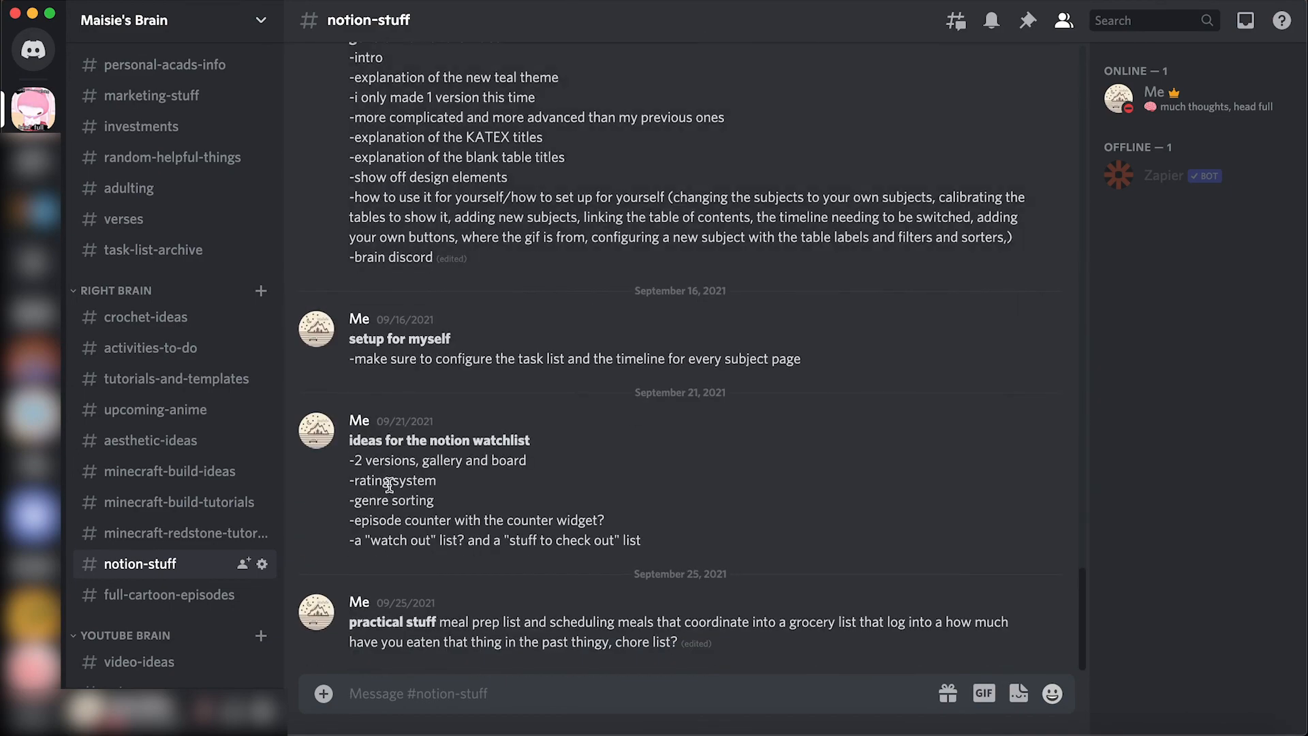
# Open the full-cartoon-episodes channel, browse its saved YouTube cartoon channels, and return to the newest post.
pyautogui.click(194, 596)
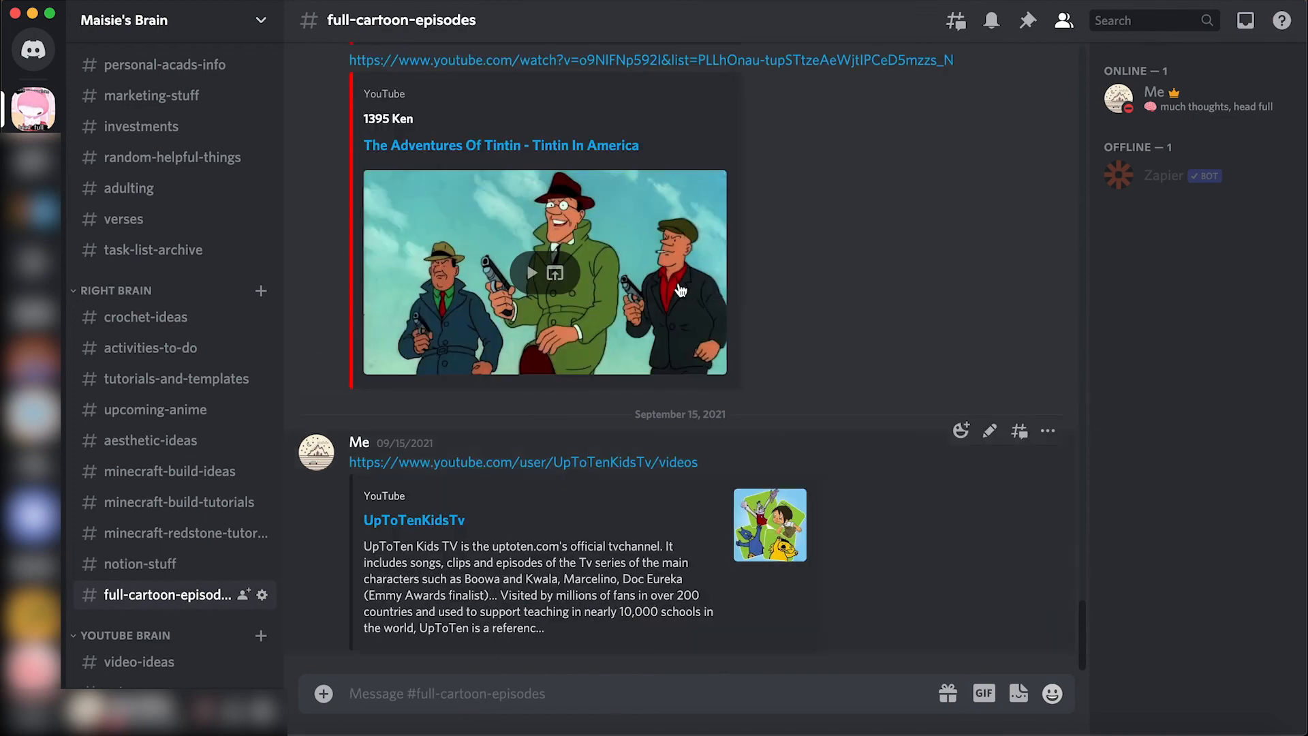
pyautogui.scroll(10, 560, 436)
pyautogui.scroll(15, 560, 436)
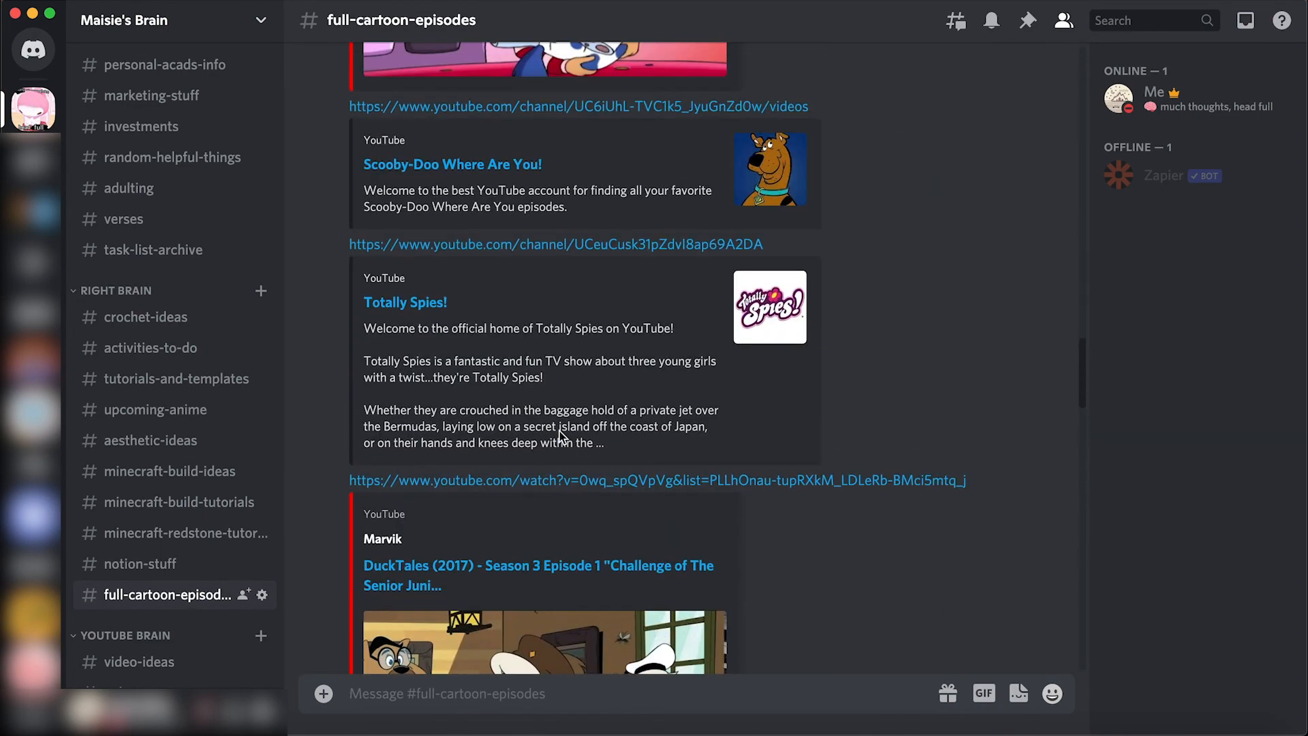
pyautogui.scroll(4, 560, 436)
pyautogui.scroll(20, 560, 436)
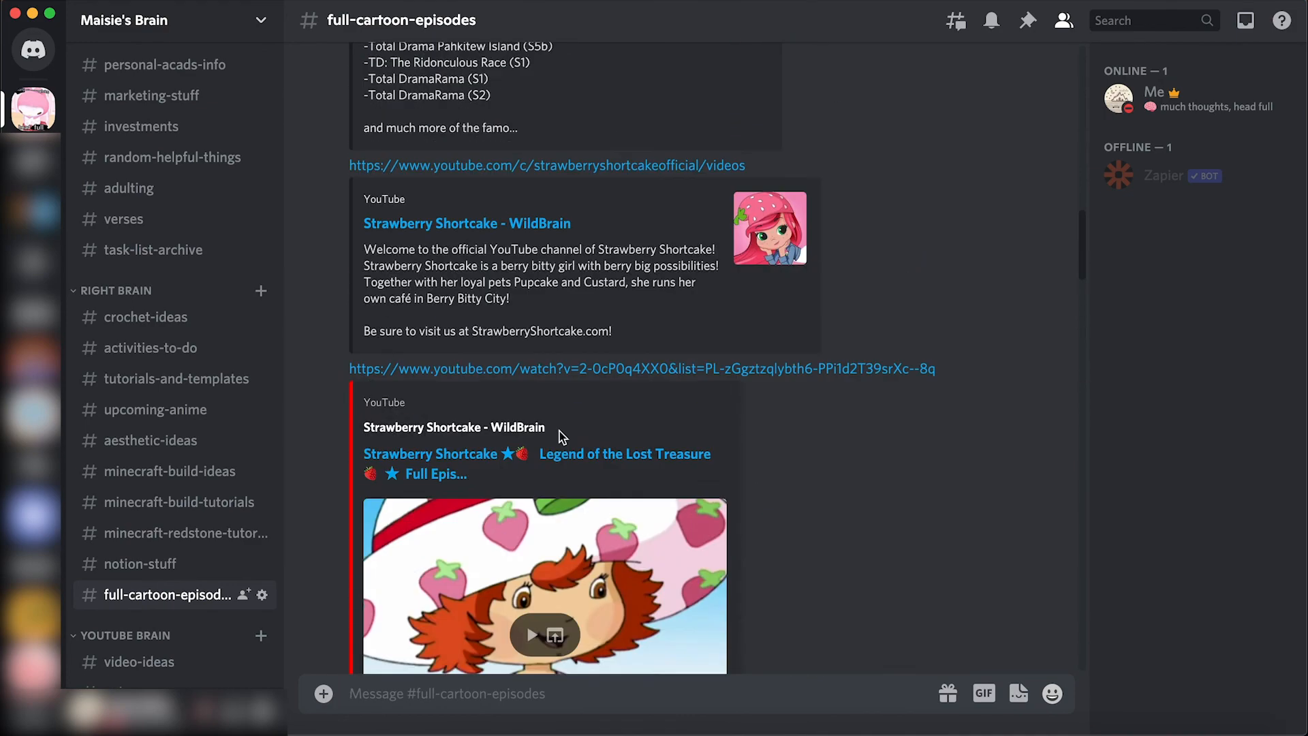
pyautogui.scroll(1, 560, 436)
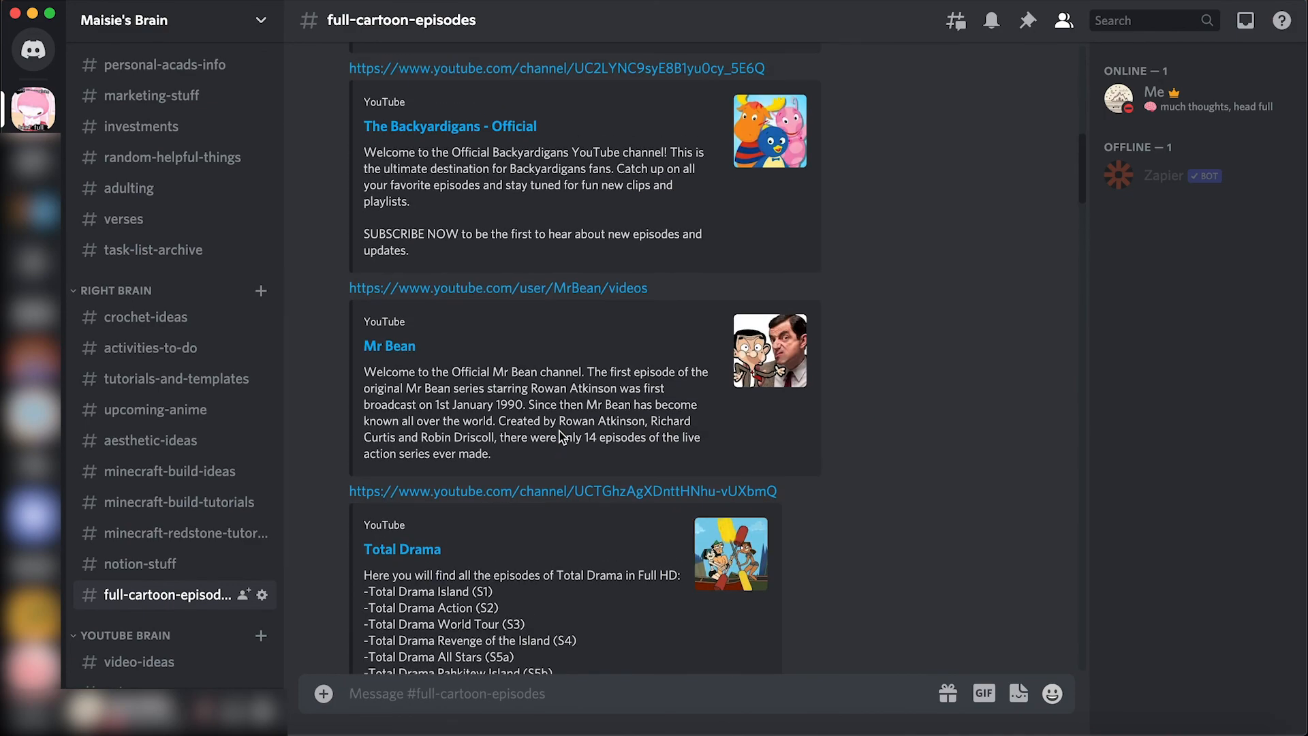
pyautogui.scroll(10, 560, 432)
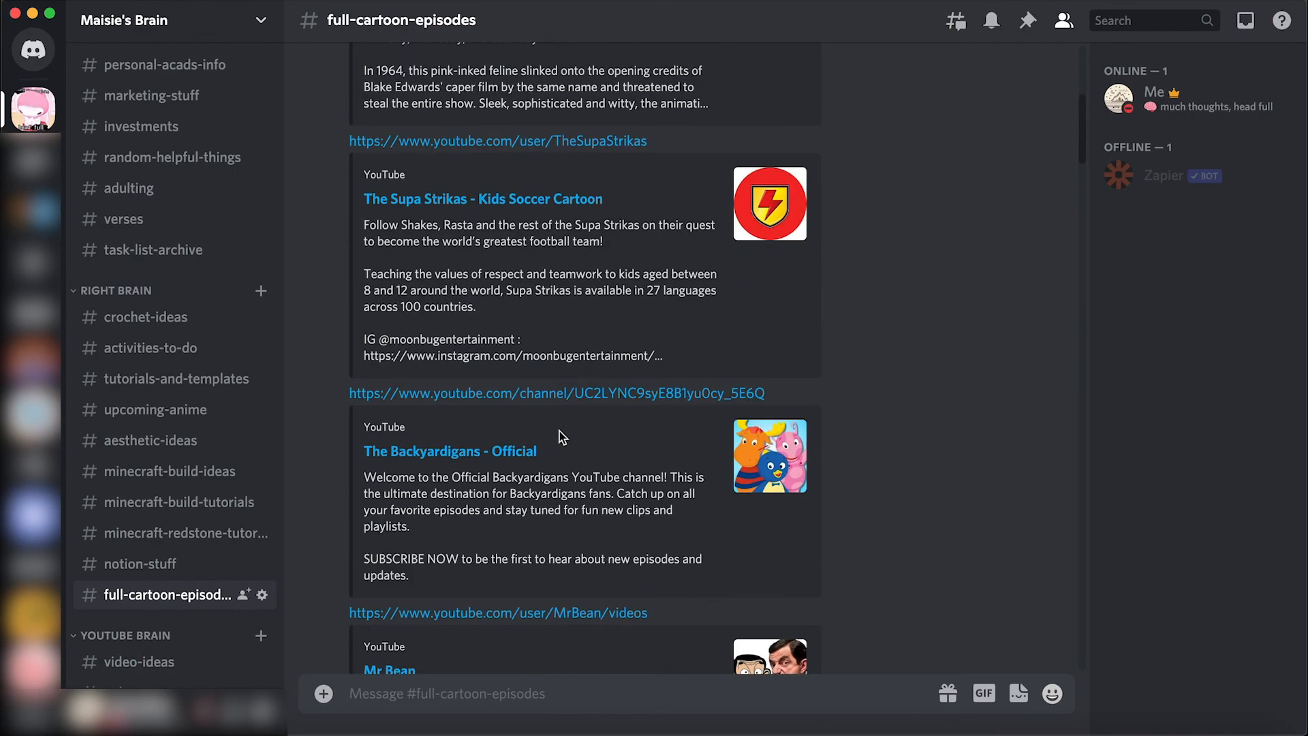
pyautogui.scroll(-20, 559, 432)
pyautogui.scroll(-15, 559, 432)
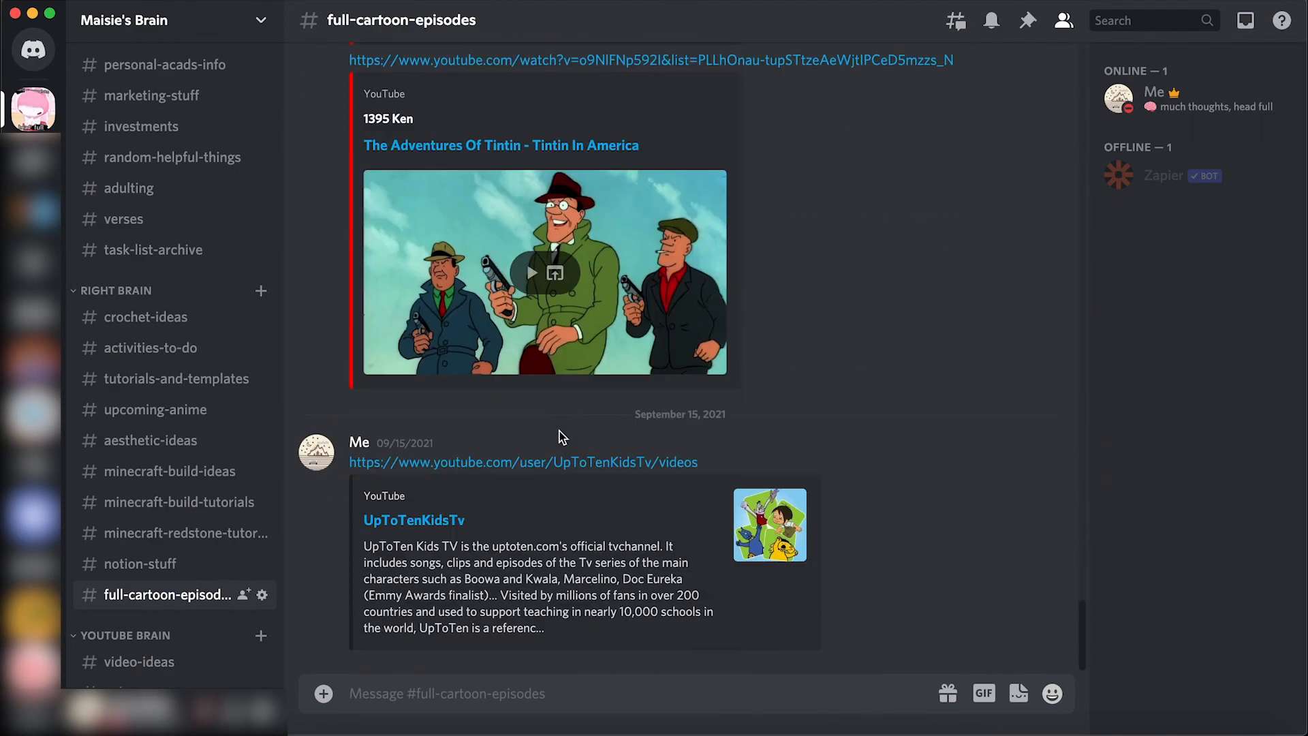
# Open the earring-ideas channel under YouTube Brain, view the cookie decorating screenshot enlarged, and close the preview.
pyautogui.scroll(-5, 184, 535)
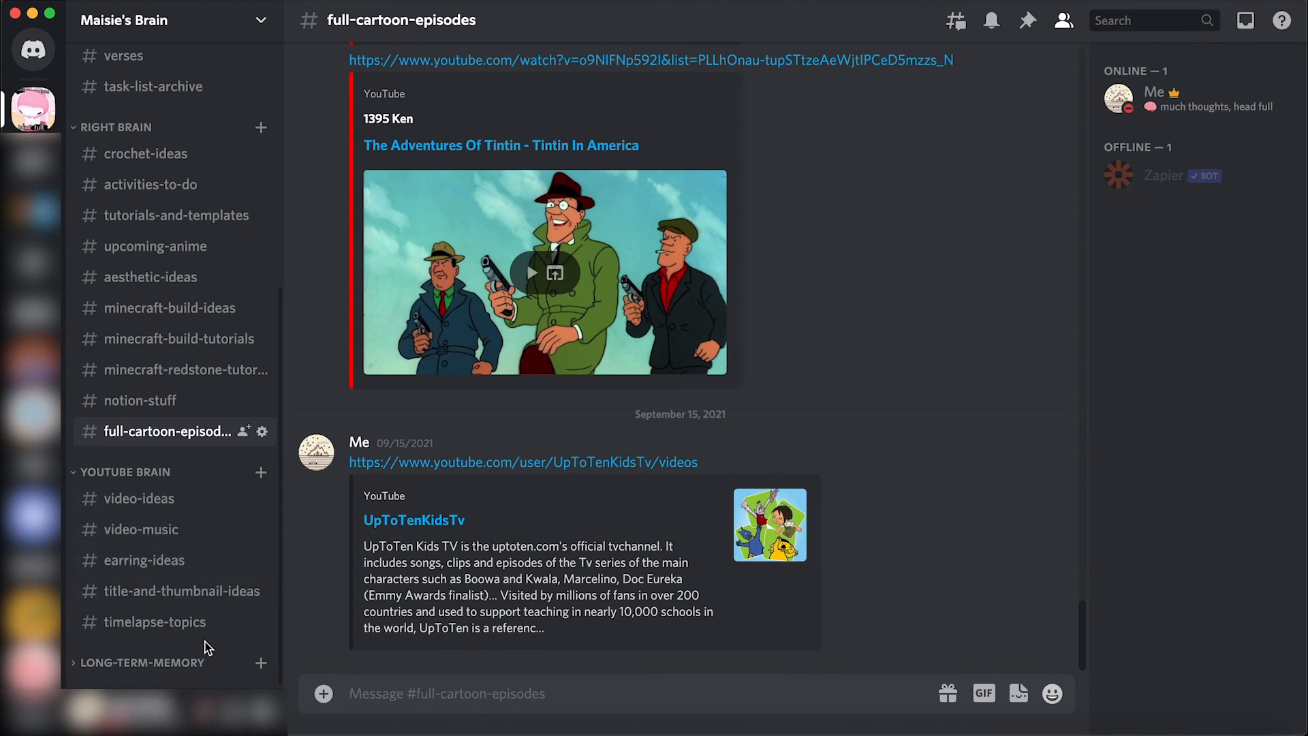
pyautogui.click(170, 562)
pyautogui.click(744, 318)
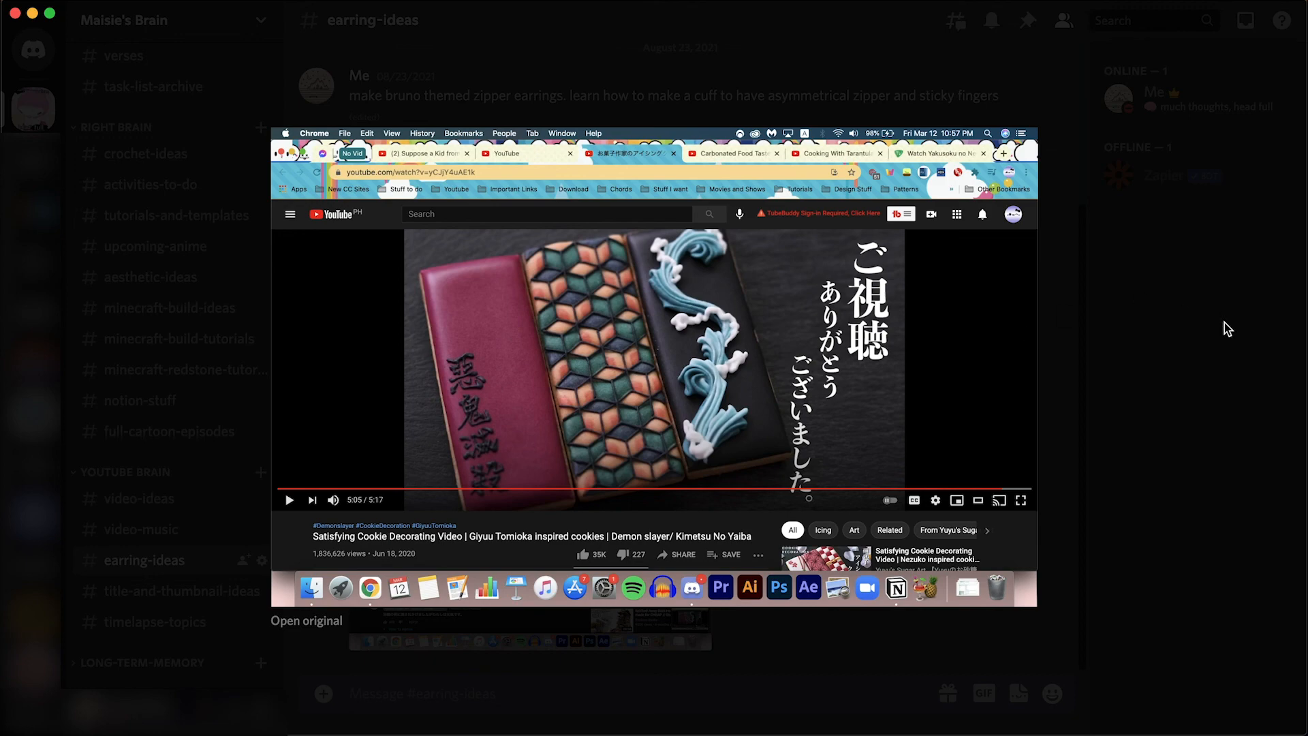
pyautogui.click(1192, 354)
# Check the Long-Term-Memory category, return to the Left Brain channel list, and review the August 2021 posts in earring-ideas.
pyautogui.click(141, 662)
pyautogui.scroll(-1, 140, 654)
pyautogui.scroll(10, 204, 424)
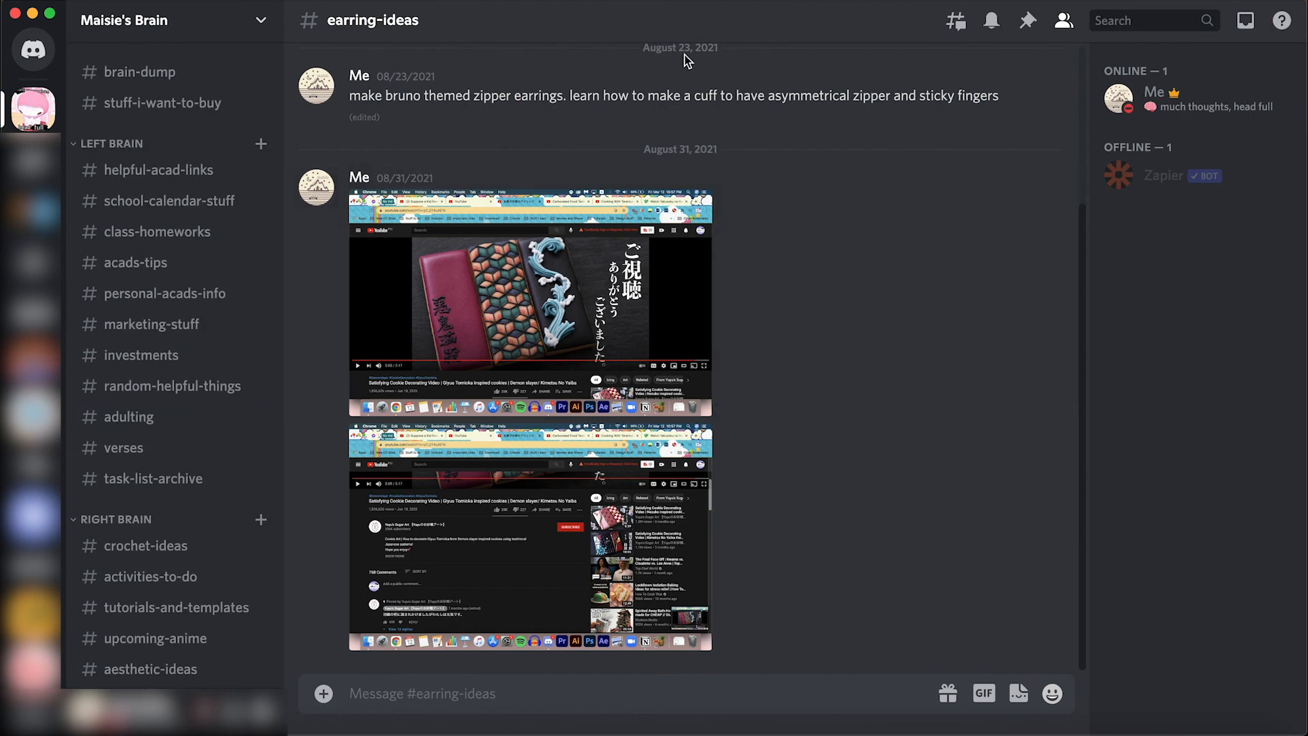
pyautogui.scroll(5, 595, 228)
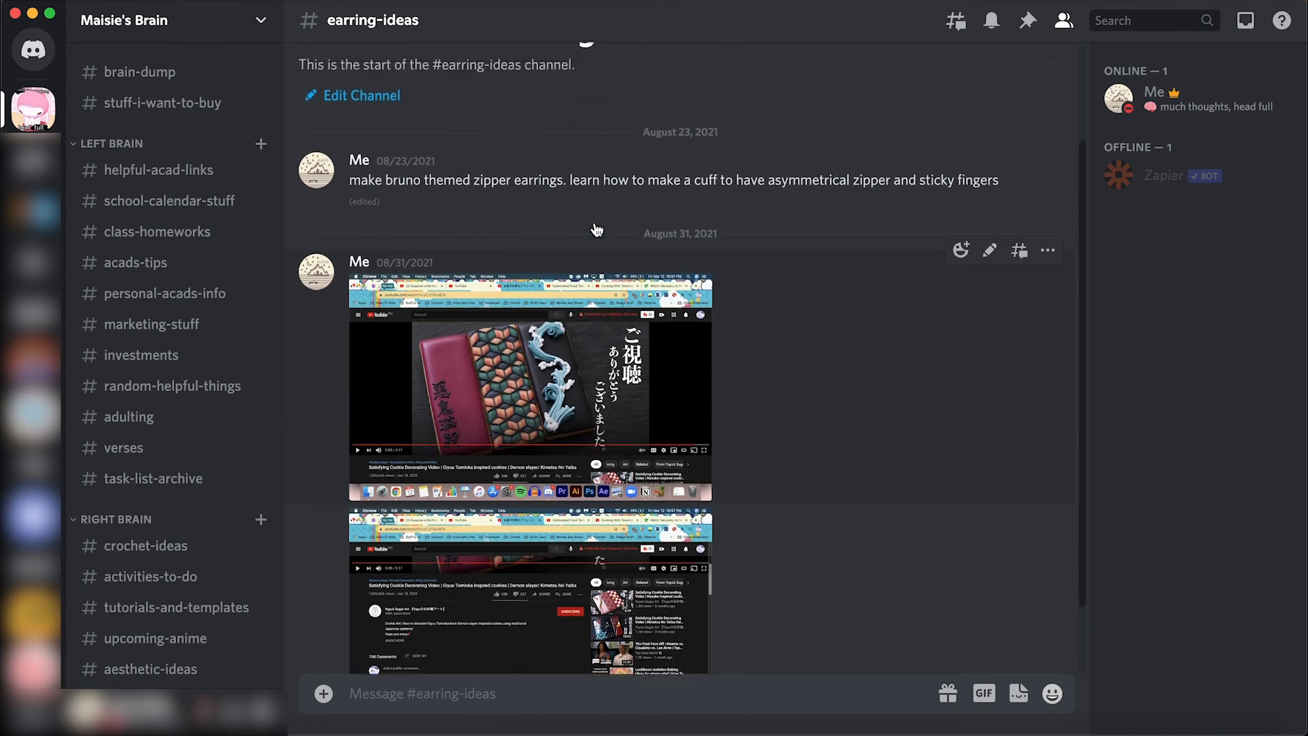
pyautogui.scroll(-5, 333, 274)
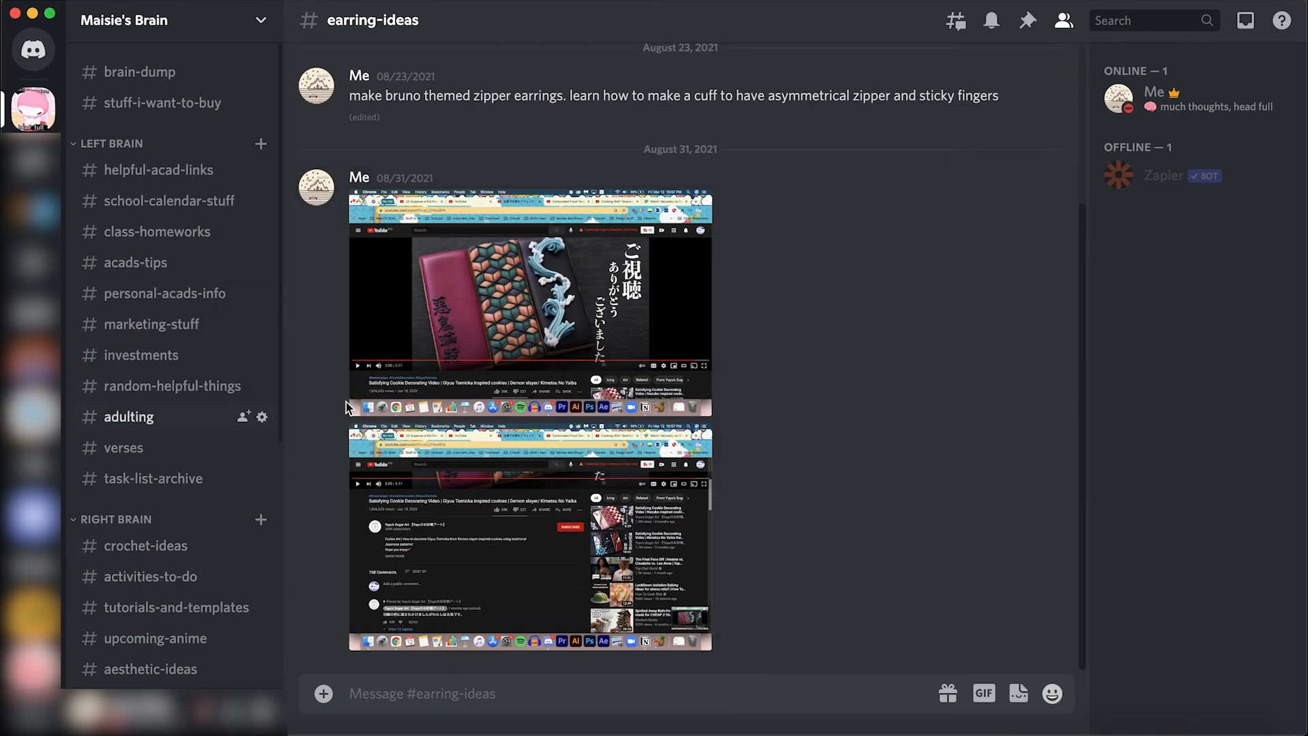
pyautogui.scroll(2, 428, 392)
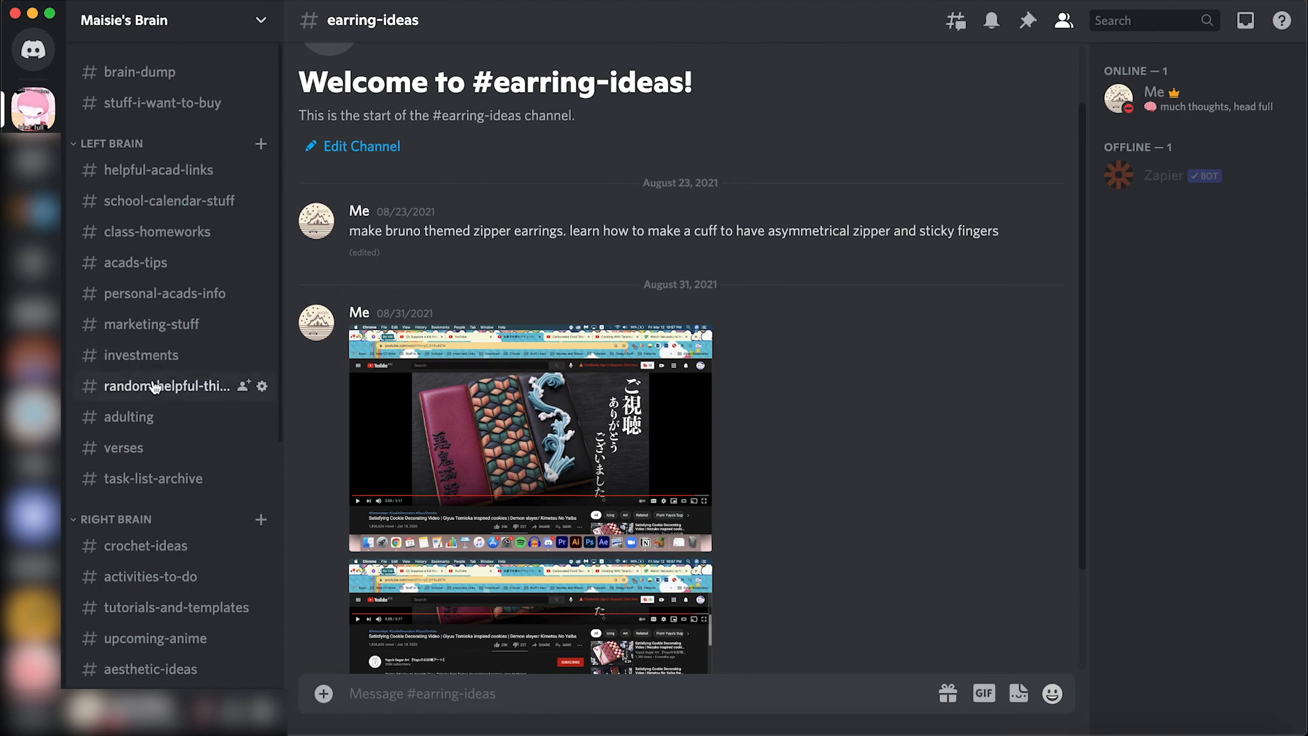
# Open the random-helpful-things channel under Left Brain and review the posing help and After Effects tutorial links.
pyautogui.click(156, 388)
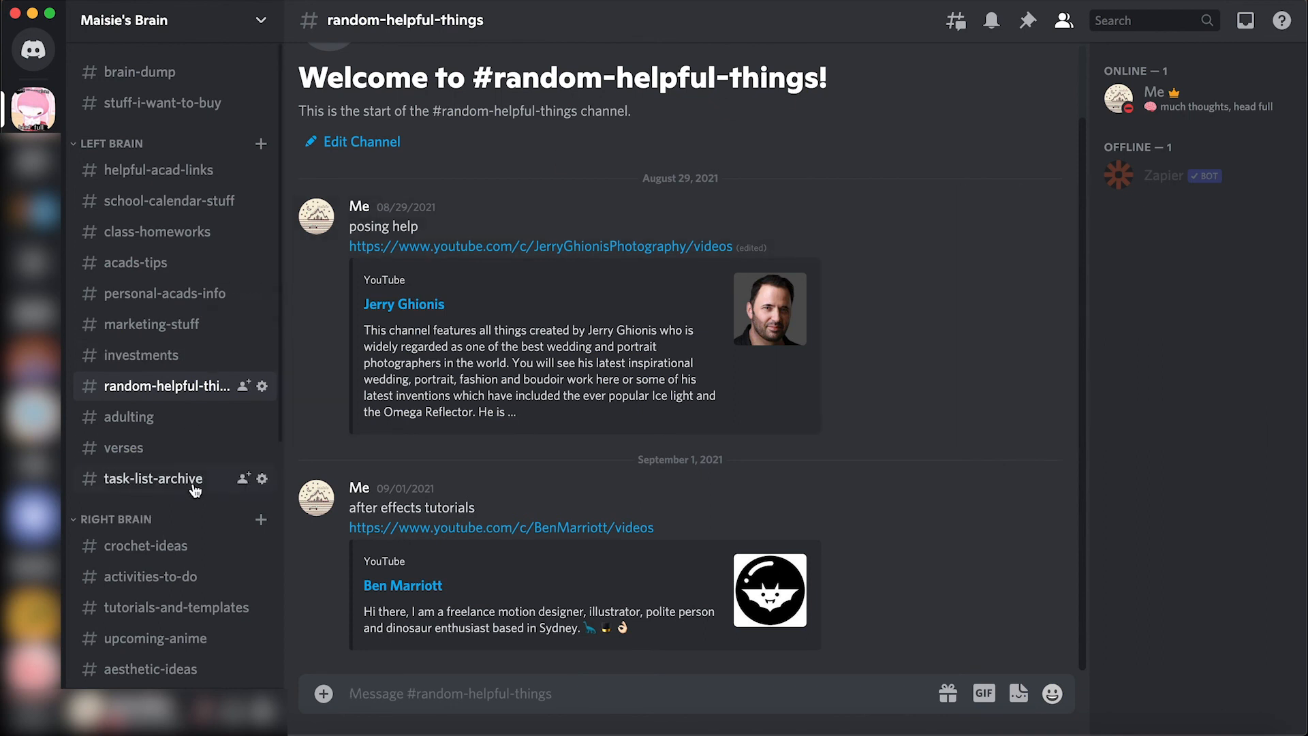
pyautogui.scroll(-5, 196, 491)
pyautogui.scroll(5, 210, 280)
pyautogui.scroll(-3, 210, 193)
pyautogui.scroll(-3, 210, 120)
pyautogui.scroll(5, 210, 116)
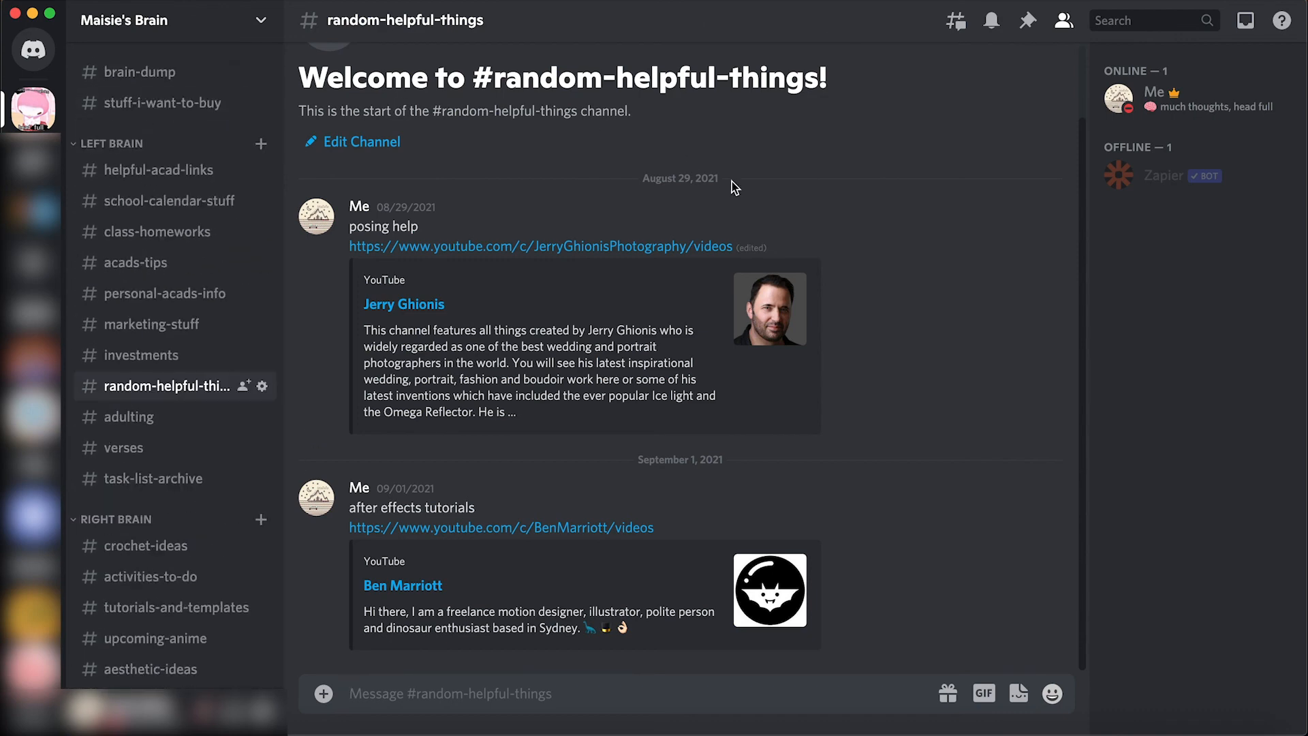